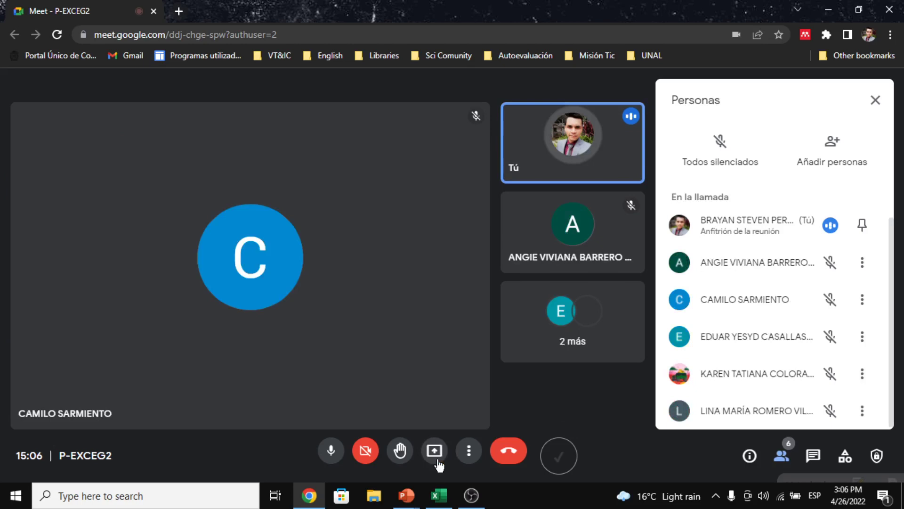
Present the entire screen to the meeting participants and hide the screen-sharing notice
{"action": "left_click", "coordinate": [437, 461]}
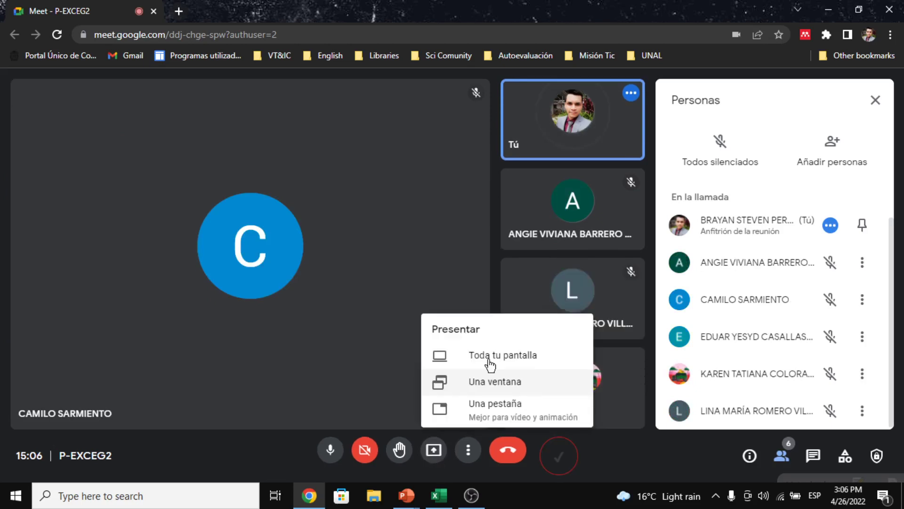
{"action": "left_click", "coordinate": [463, 364]}
{"action": "left_click", "coordinate": [450, 261]}
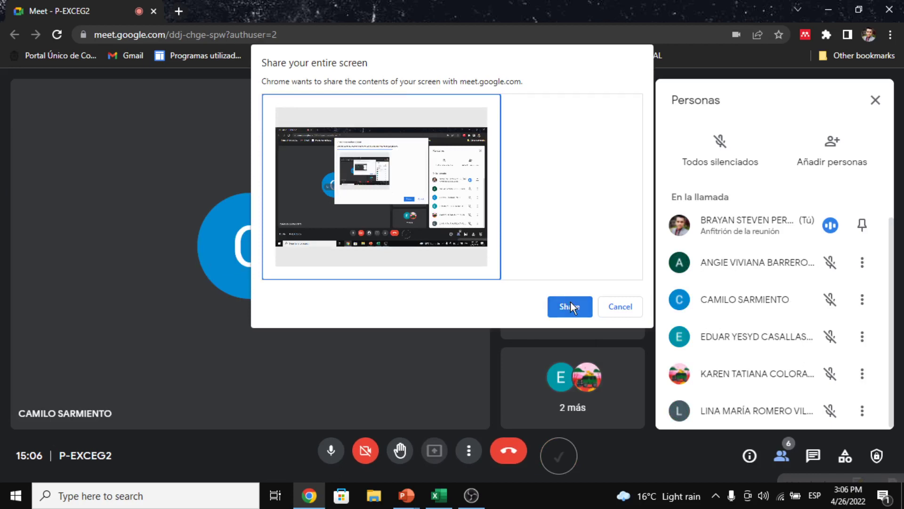
{"action": "left_click", "coordinate": [570, 305]}
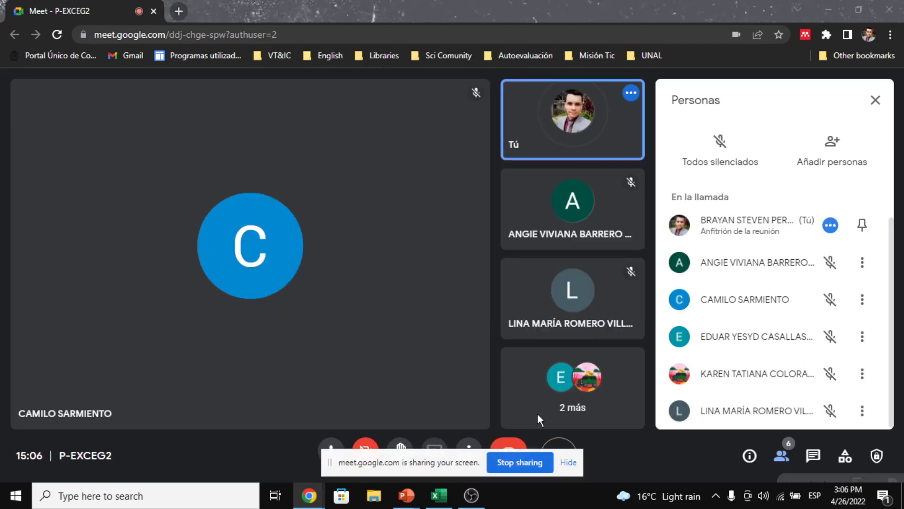
{"action": "left_click", "coordinate": [569, 464]}
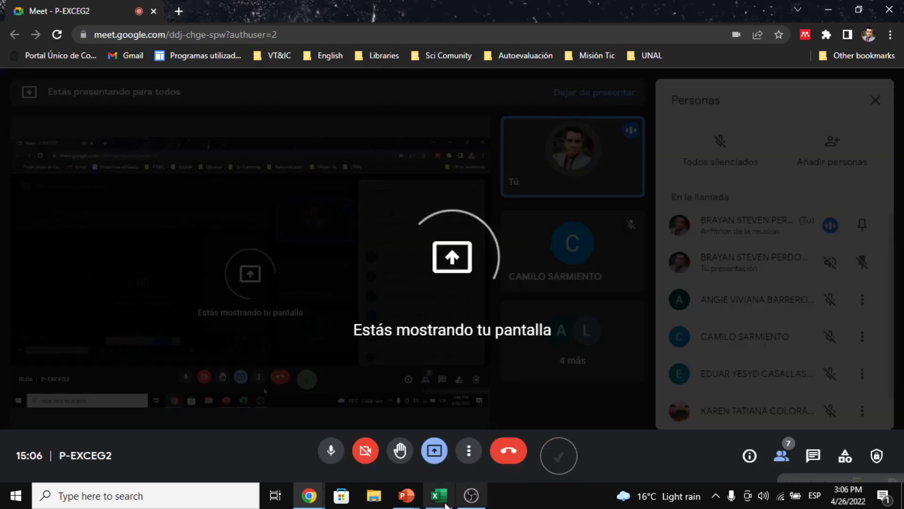
Switch to the Excel workbook "Clase 18, Excel (2)" and enlarge the Promedio.Si sheet to 120%
{"action": "left_click", "coordinate": [439, 496]}
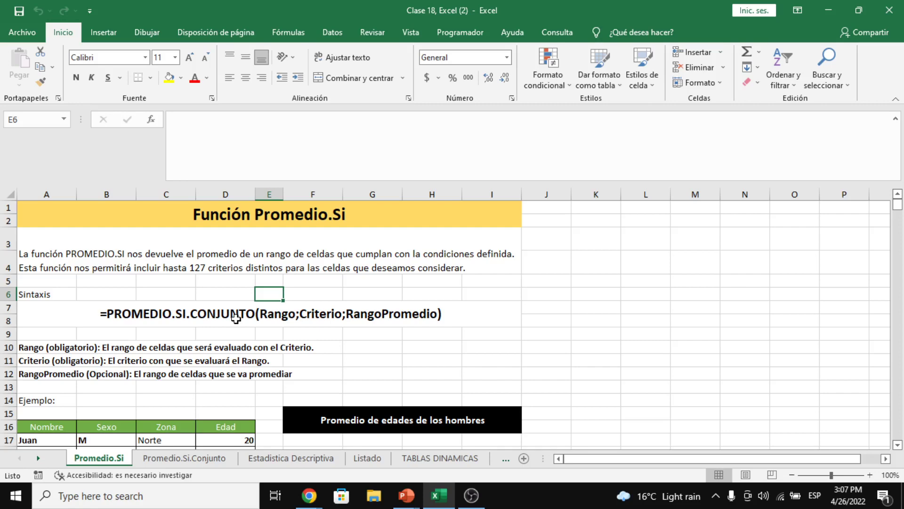
{"action": "key", "text": "alt+Tab"}
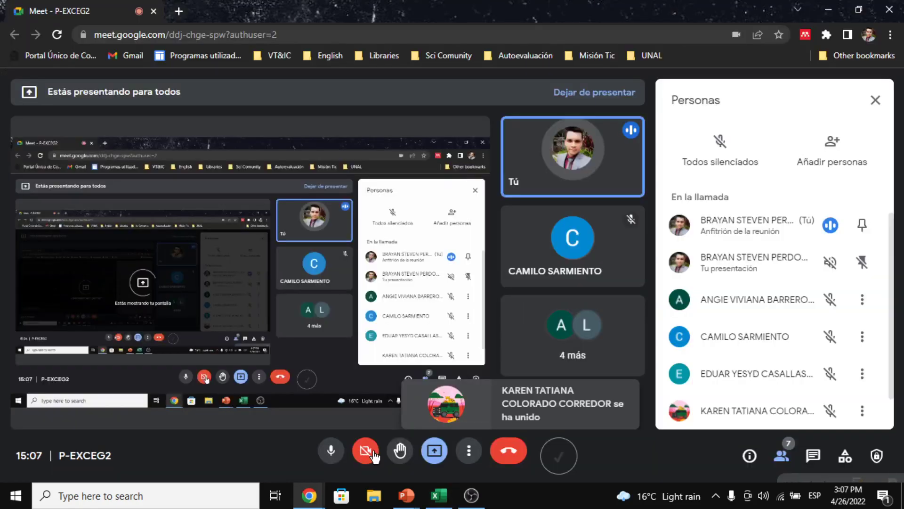
{"action": "key", "text": "alt+Tab"}
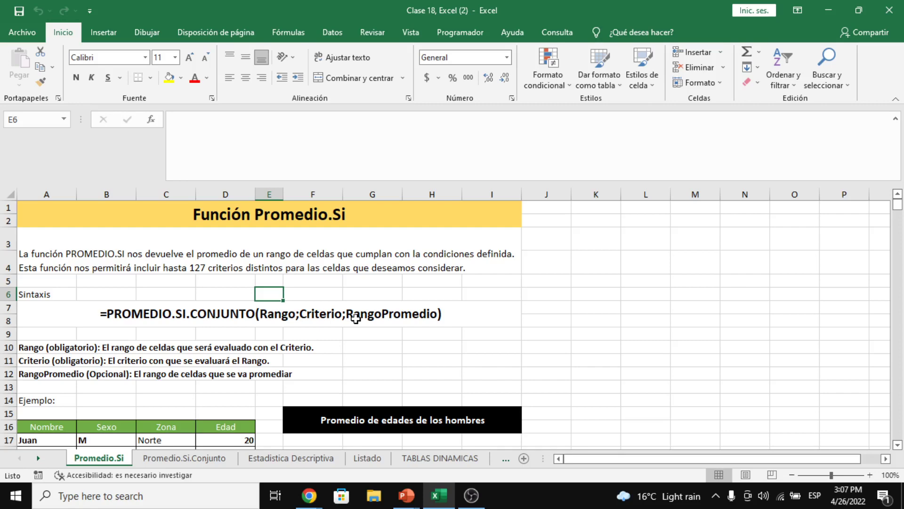
{"action": "left_click", "coordinate": [869, 476]}
{"action": "left_click", "coordinate": [868, 476]}
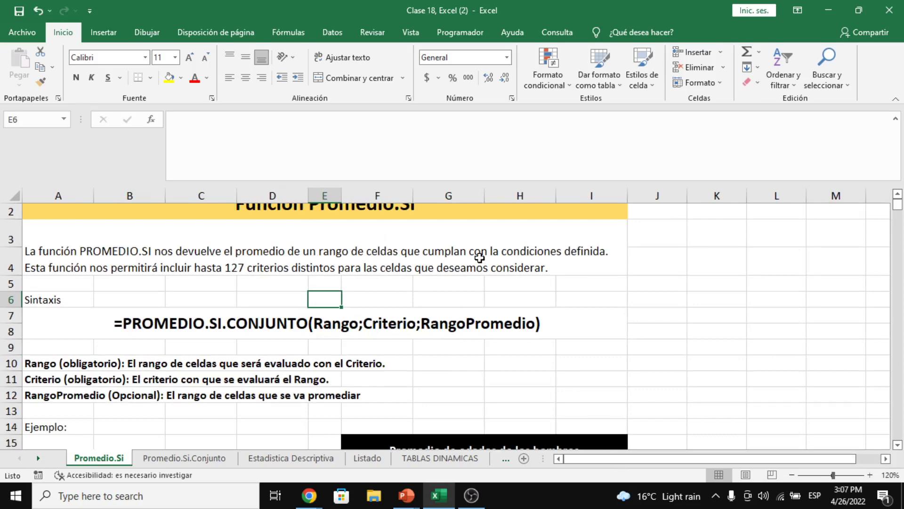
Edit the function description in A3, removing the final "s" of "condiciones" so it reads "condicione definida"
{"action": "left_click", "coordinate": [308, 245]}
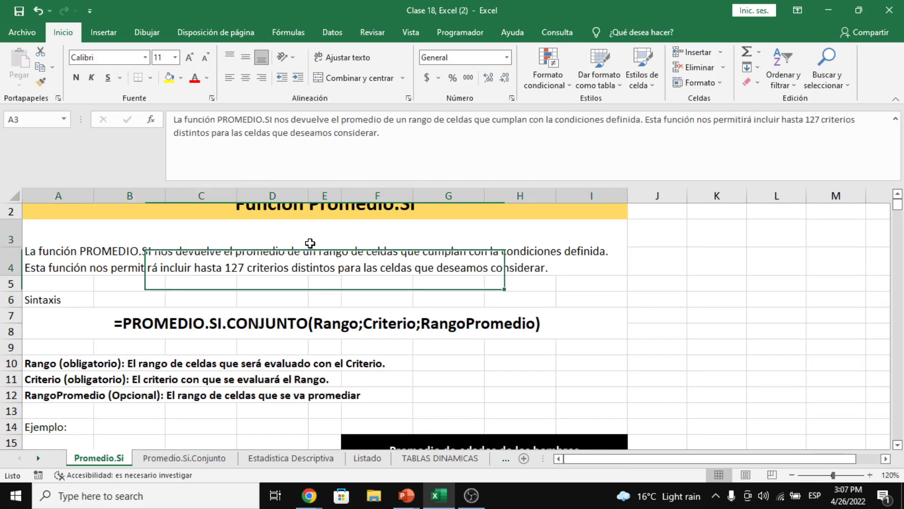
{"action": "left_click", "coordinate": [562, 253]}
{"action": "key", "text": "BackSpace"}
{"action": "key", "text": "Return"}
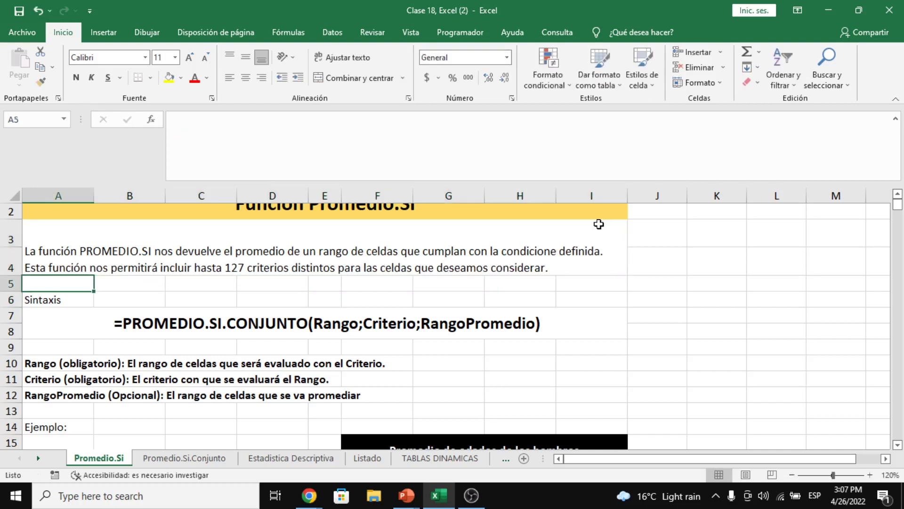
Remove ".CONJUNTO" from the syntax line in A7 so it reads "=PROMEDIO.SI(Rango;Criterio;RangoPromedio)"
{"action": "left_click", "coordinate": [156, 322]}
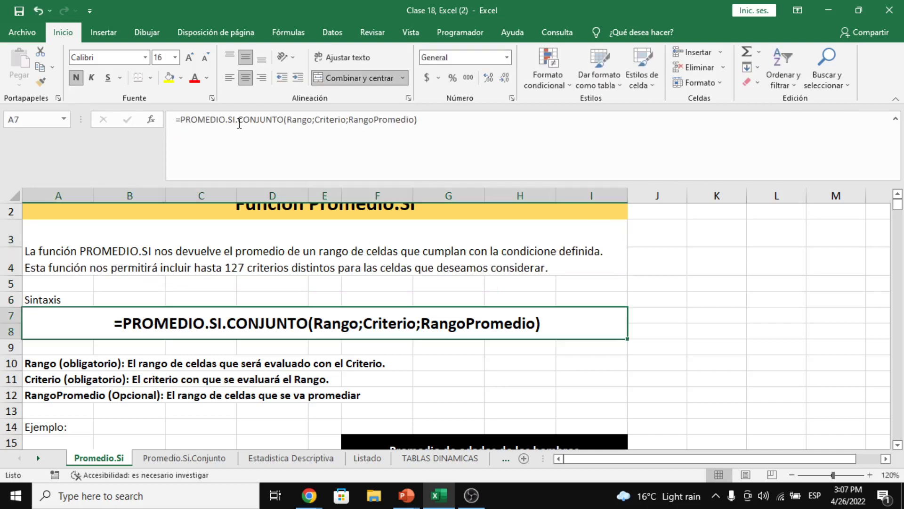
{"action": "left_click_drag", "start_coordinate": [239, 120], "coordinate": [284, 121]}
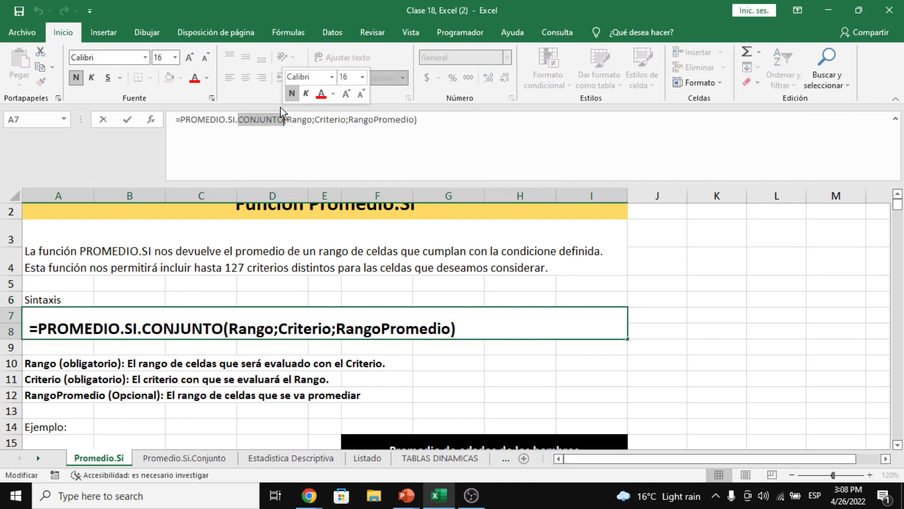
{"action": "key", "text": "BackSpace"}
{"action": "key", "text": "BackSpace"}
{"action": "key", "text": "Return"}
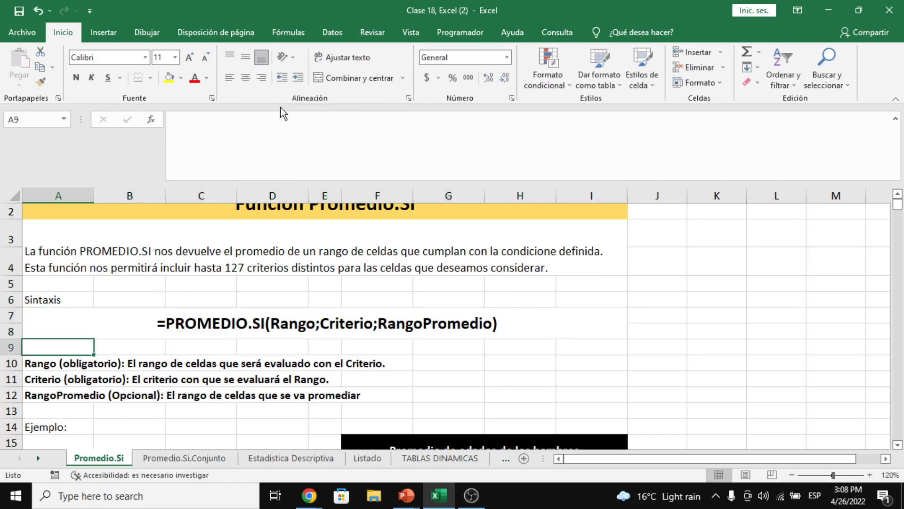
{"action": "left_click", "coordinate": [291, 316]}
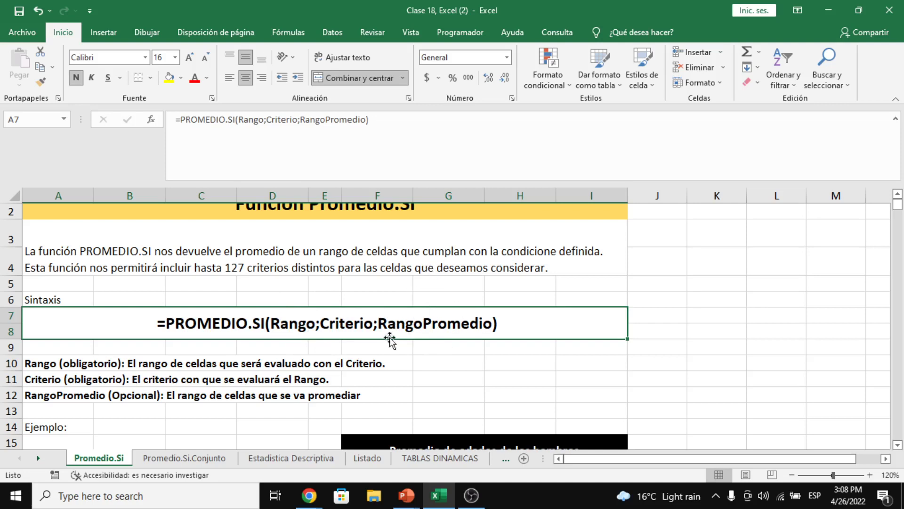
Correct the function name in F19 so the formula is =FORMULATEXTO(F18)
{"action": "scroll", "coordinate": [107, 347], "scroll_direction": "down", "scroll_amount": 1}
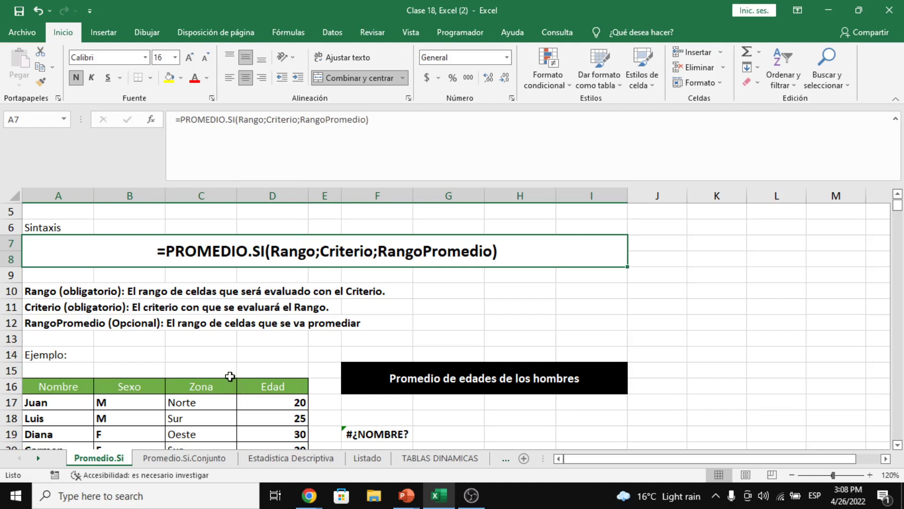
{"action": "scroll", "coordinate": [229, 378], "scroll_direction": "down", "scroll_amount": 1}
{"action": "scroll", "coordinate": [230, 359], "scroll_direction": "down", "scroll_amount": 1}
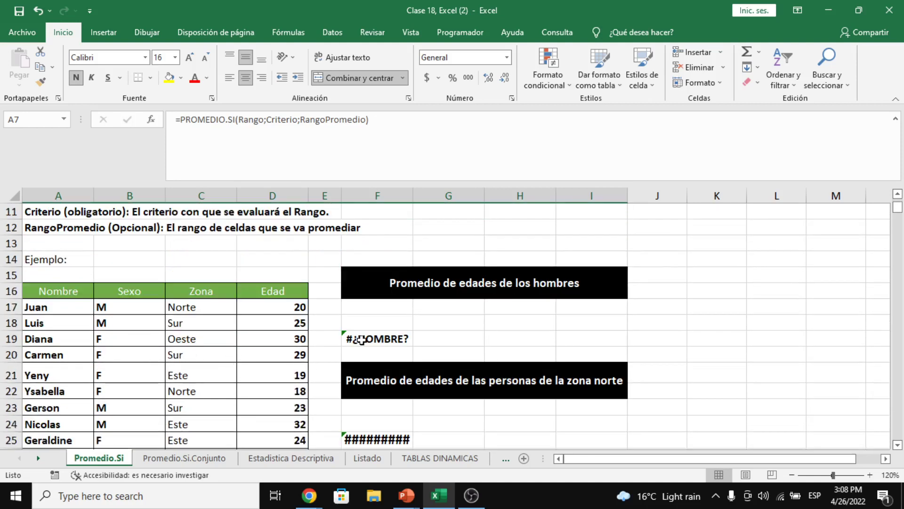
{"action": "left_click", "coordinate": [377, 338]}
{"action": "left_click", "coordinate": [259, 120]}
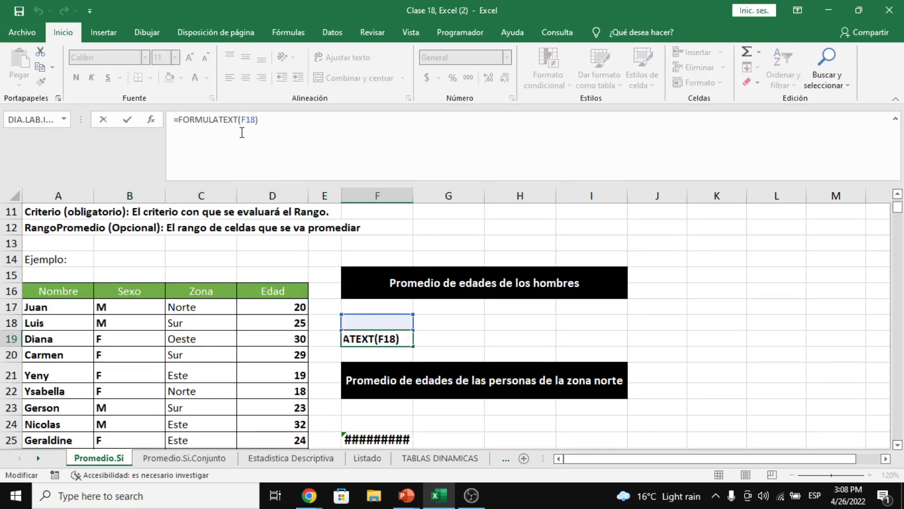
{"action": "left_click", "coordinate": [243, 120]}
{"action": "type", "text": "o"}
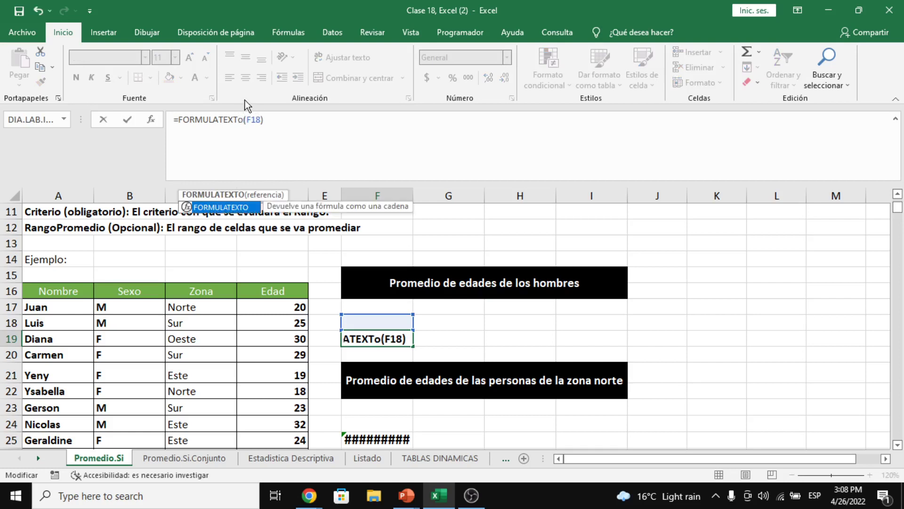
{"action": "key", "text": "Return"}
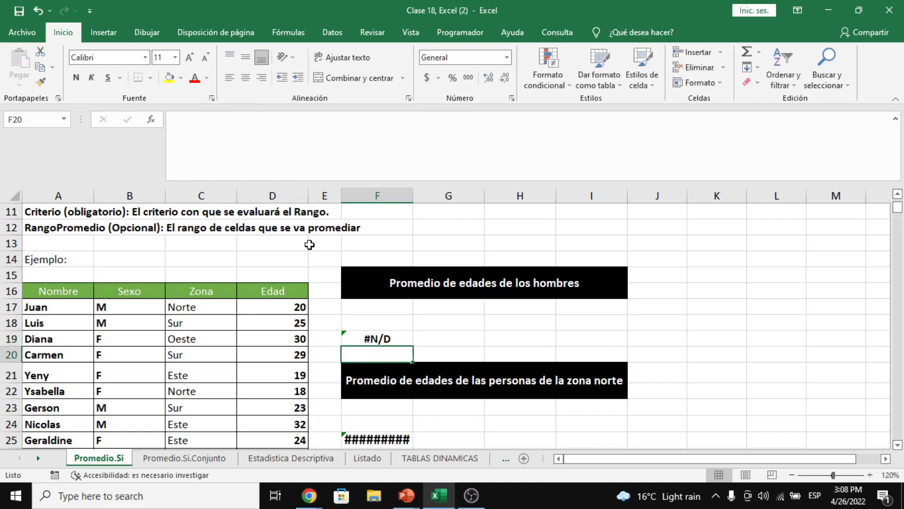
Correct the function name in F25 so the formula is =FORMULATEXTO(F24)
{"action": "key", "text": "Down"}
{"action": "key", "text": "Down"}
{"action": "key", "text": "Down"}
{"action": "key", "text": "Down"}
{"action": "left_click", "coordinate": [249, 122]}
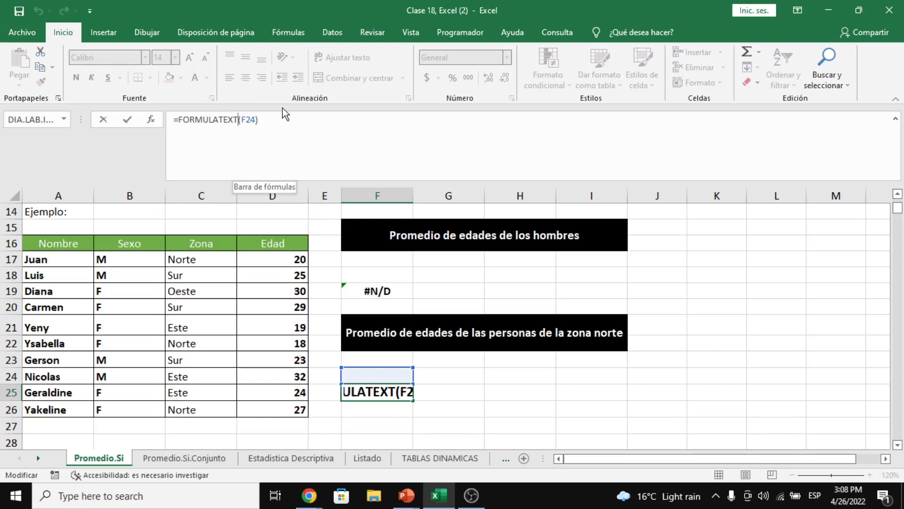
{"action": "type", "text": "o"}
{"action": "key", "text": "Return"}
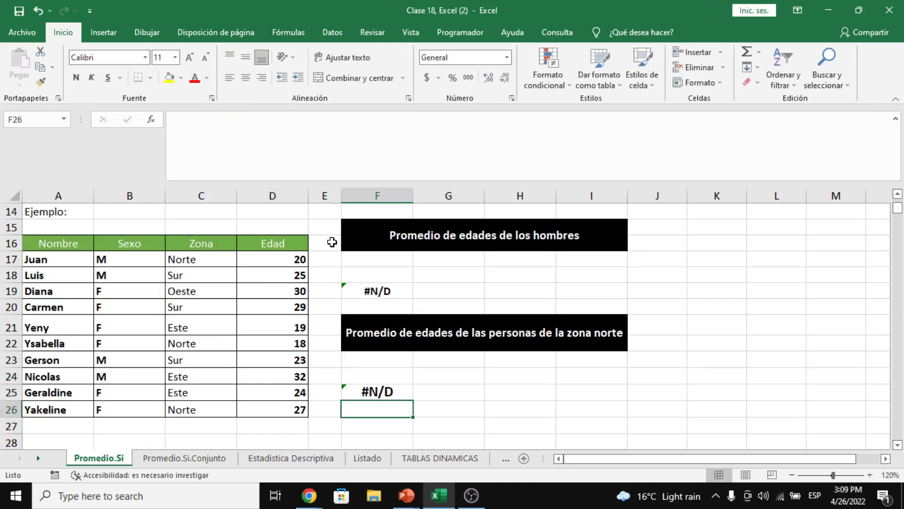
Calculate the average age of the men in F18 with =PROMEDIO.SI(B17:B26;"m";D17:D26)
{"action": "scroll", "coordinate": [332, 241], "scroll_direction": "up", "scroll_amount": 1}
{"action": "left_click", "coordinate": [403, 283]}
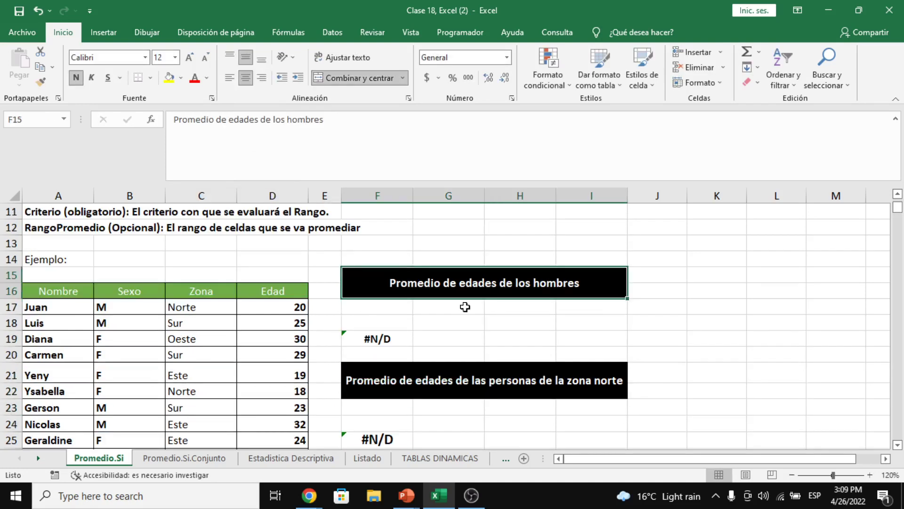
{"action": "left_click", "coordinate": [388, 322]}
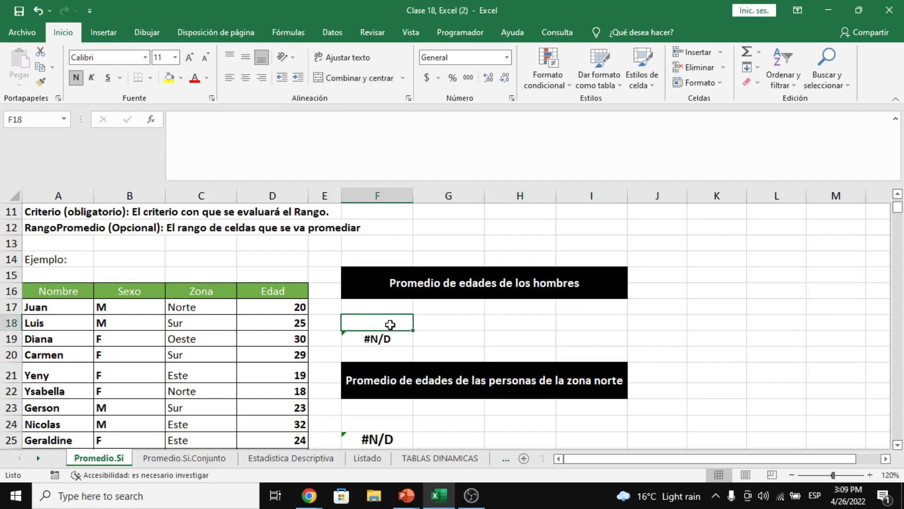
{"action": "type", "text": "=p"}
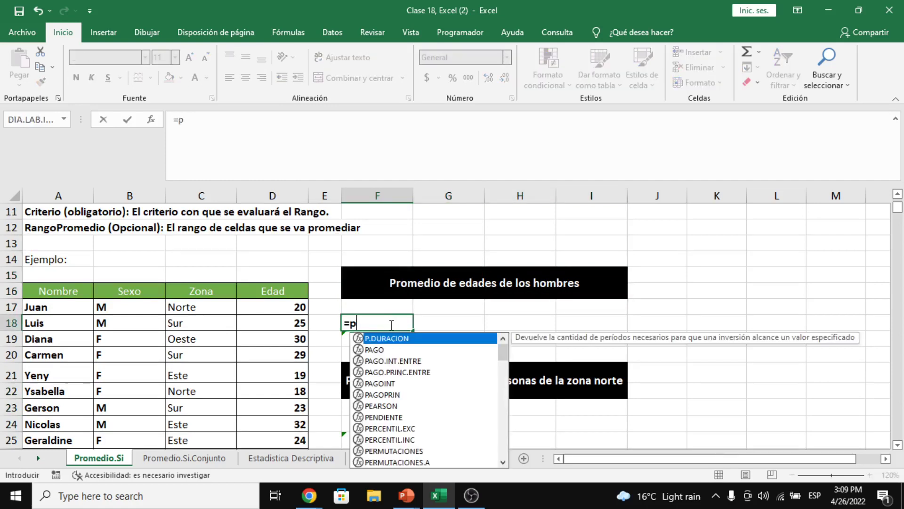
{"action": "type", "text": "romedio."}
{"action": "key", "text": "Tab"}
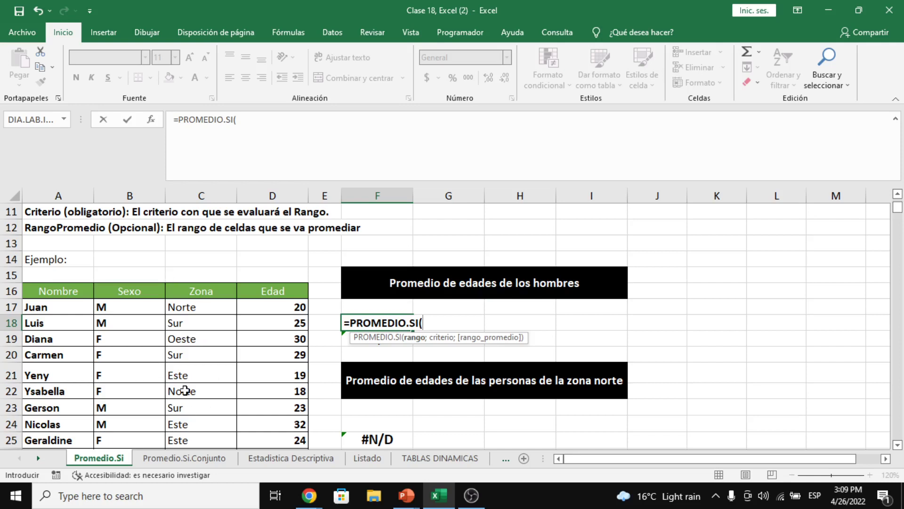
{"action": "scroll", "coordinate": [185, 390], "scroll_direction": "down", "scroll_amount": 1}
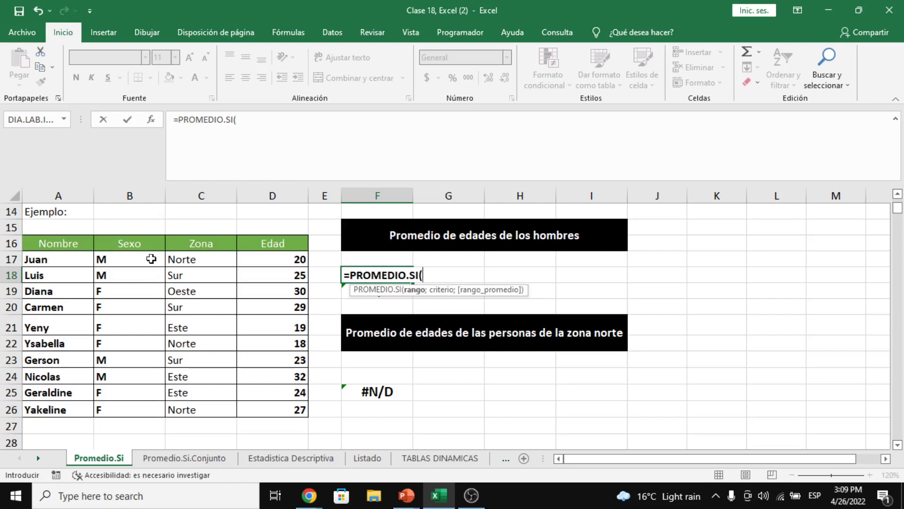
{"action": "left_click_drag", "start_coordinate": [151, 259], "coordinate": [152, 408]}
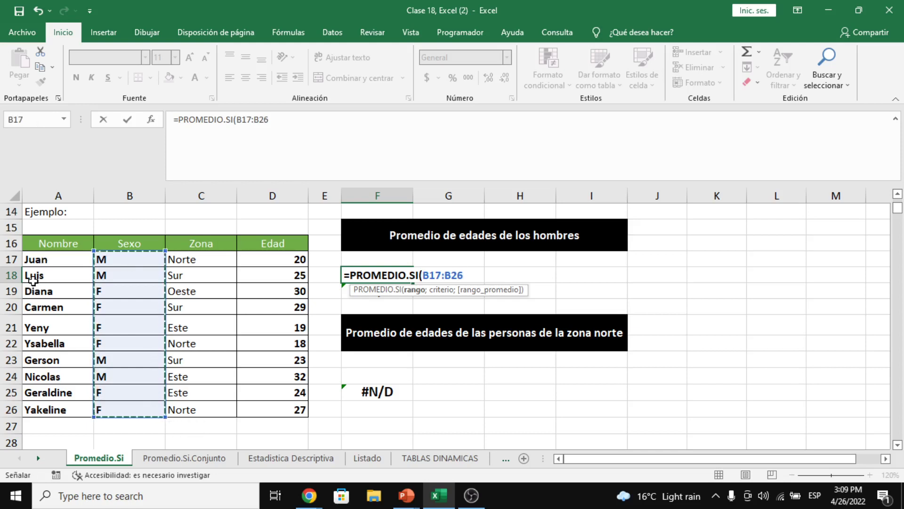
{"action": "type", "text": ";"}
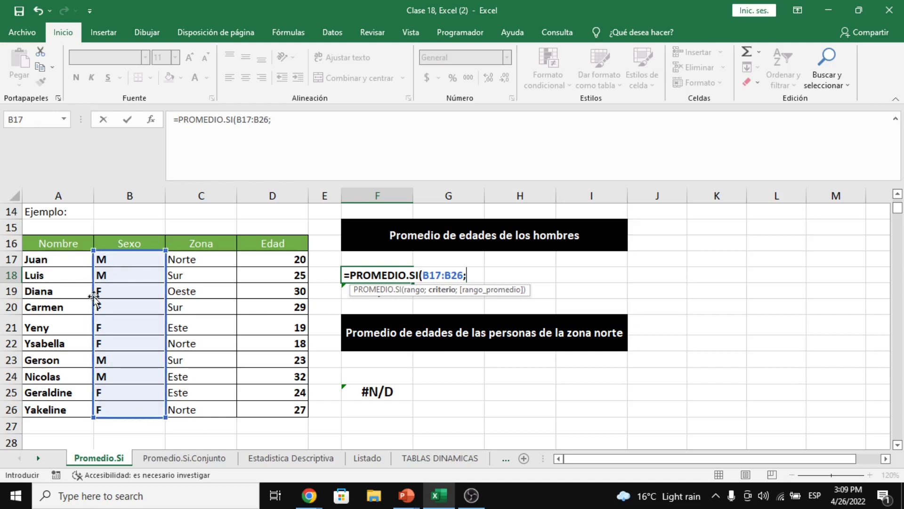
{"action": "type", "text": "\"m\";"}
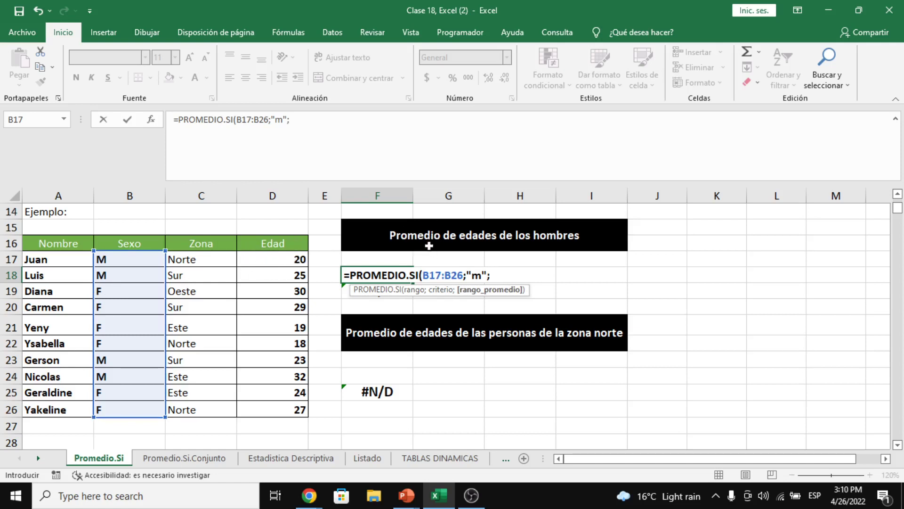
{"action": "left_click", "coordinate": [296, 266]}
{"action": "left_click_drag", "start_coordinate": [297, 267], "coordinate": [296, 408]}
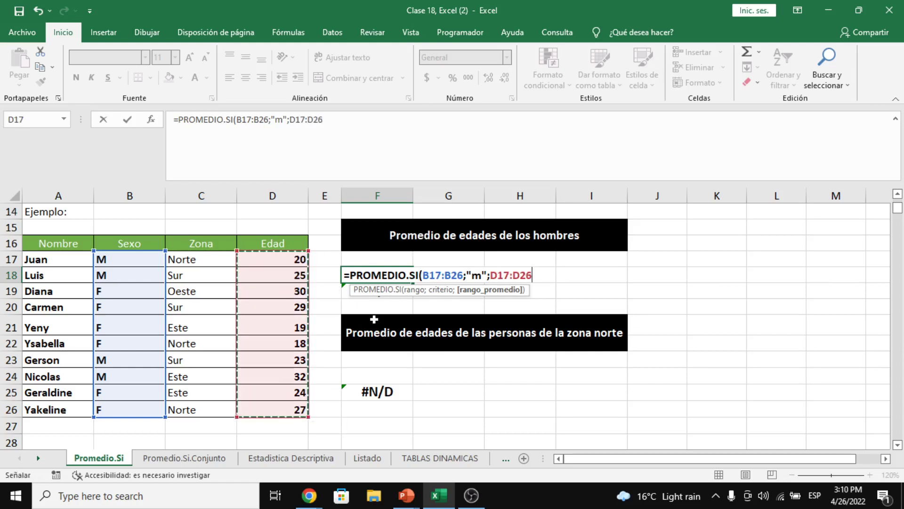
{"action": "key", "text": "Return"}
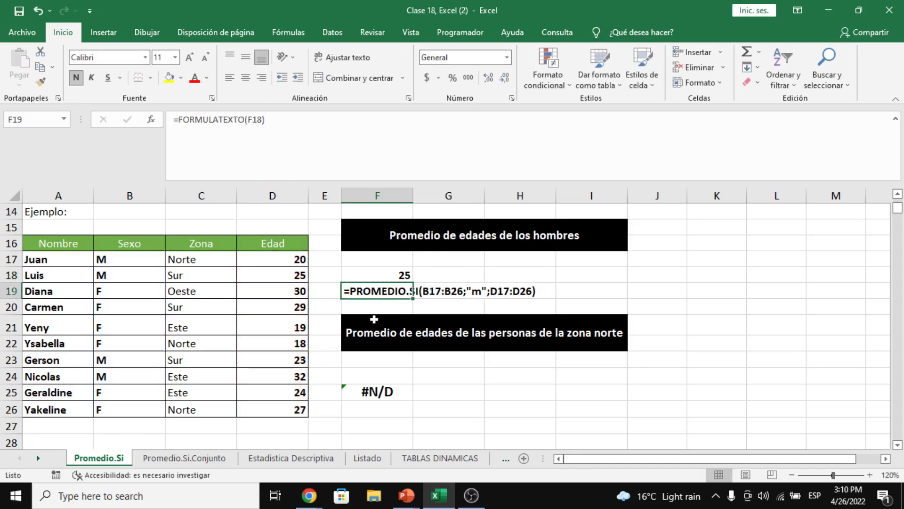
Check the men's average by selecting only their ages, cells D17, D18, D23 and D24, and comparing the selection's average with F18
{"action": "scroll", "coordinate": [373, 319], "scroll_direction": "up", "scroll_amount": 1}
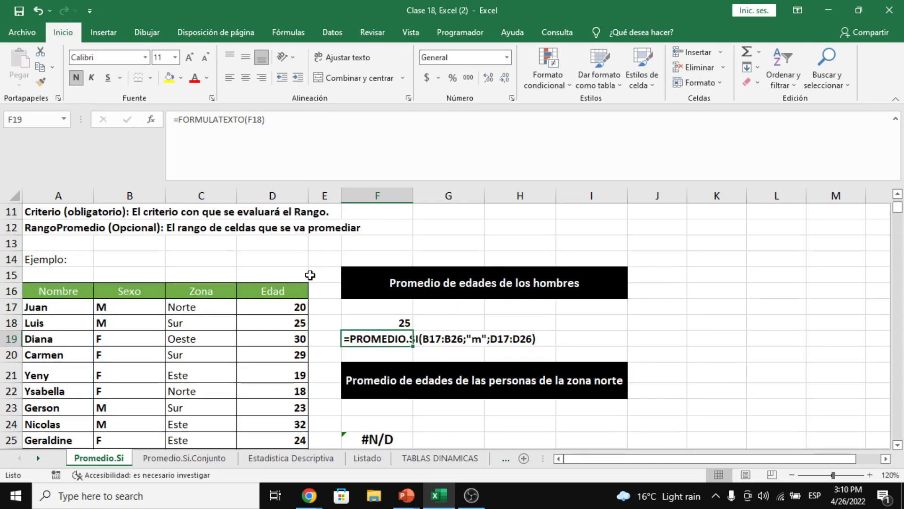
{"action": "scroll", "coordinate": [329, 273], "scroll_direction": "down", "scroll_amount": 1}
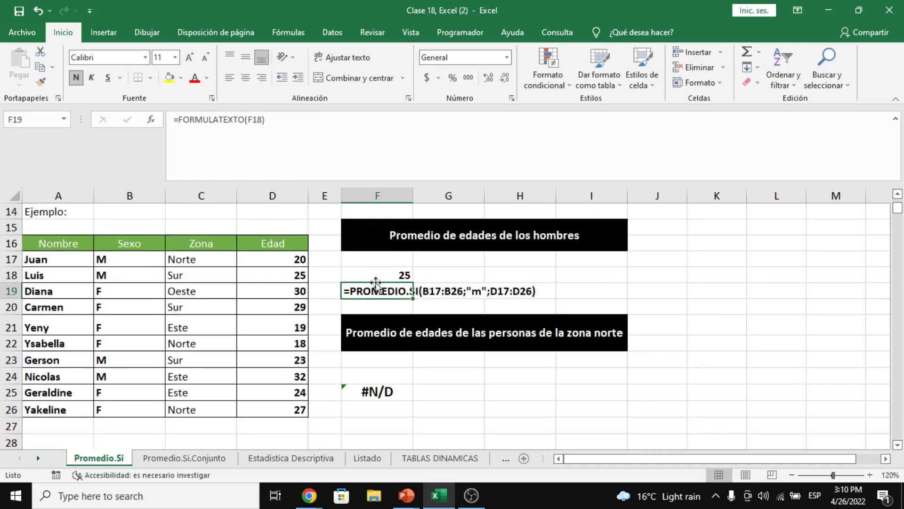
{"action": "left_click", "coordinate": [390, 270]}
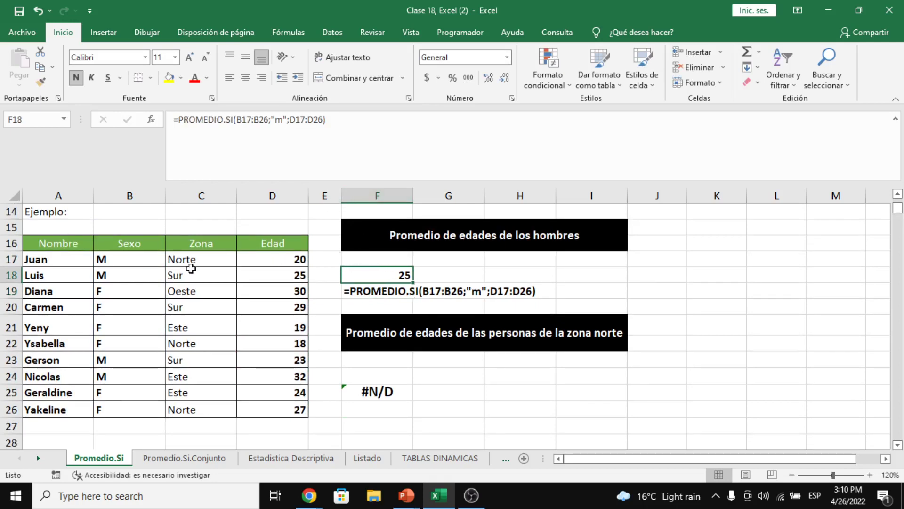
{"action": "left_click", "coordinate": [282, 261]}
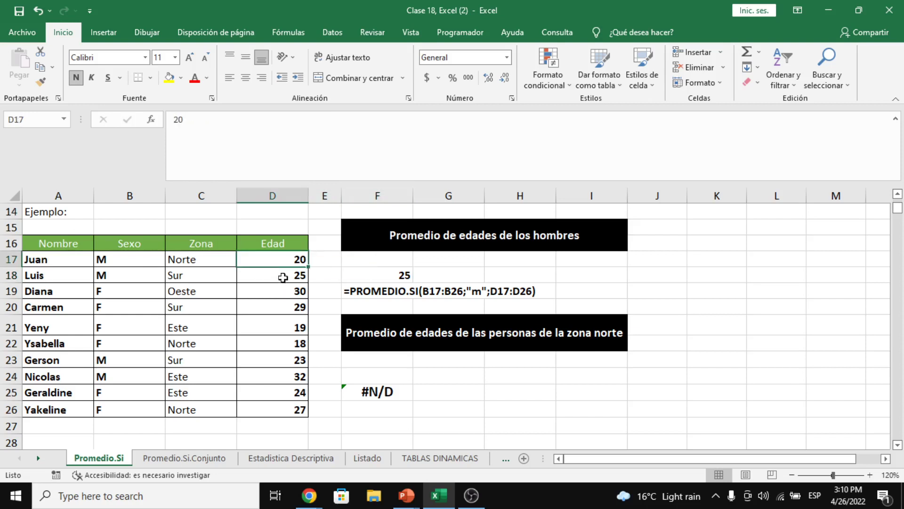
{"action": "left_click", "coordinate": [283, 278], "text": "ctrl"}
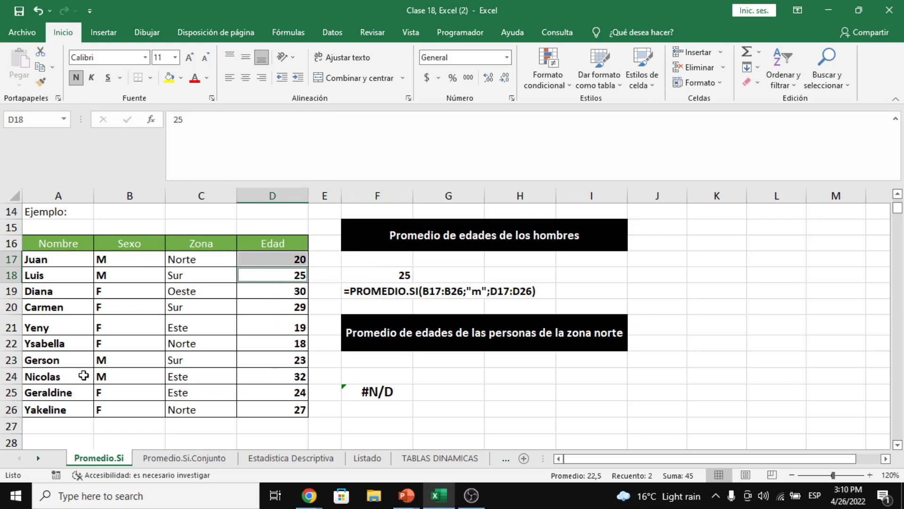
{"action": "left_click", "coordinate": [300, 354], "text": "ctrl"}
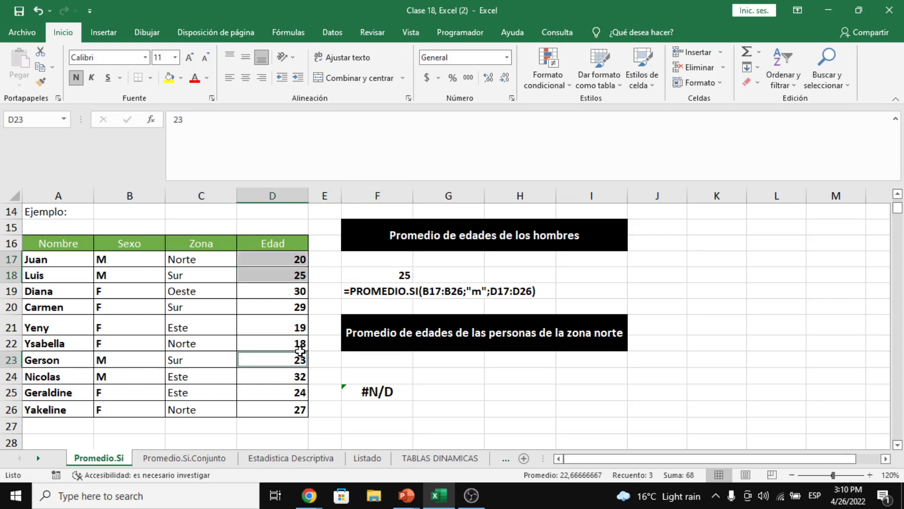
{"action": "left_click", "coordinate": [275, 377], "text": "ctrl"}
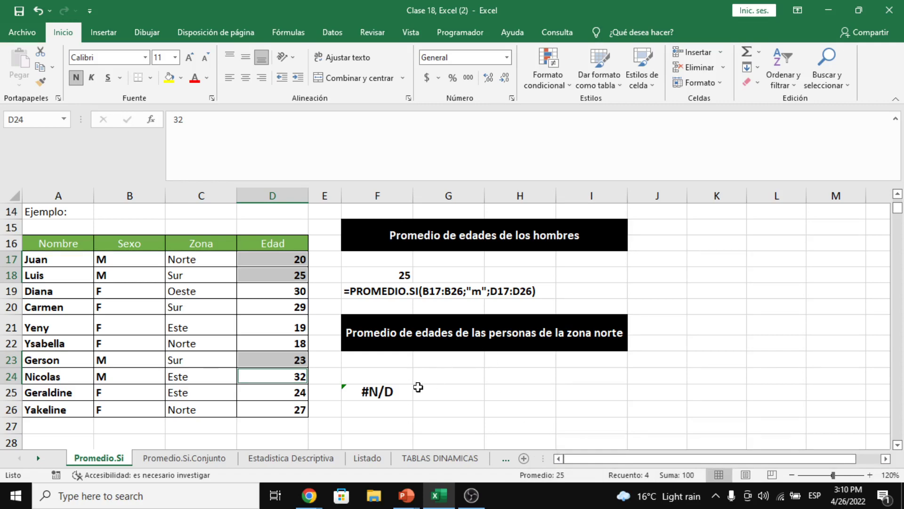
{"action": "left_click", "coordinate": [418, 382]}
{"action": "left_click", "coordinate": [518, 382]}
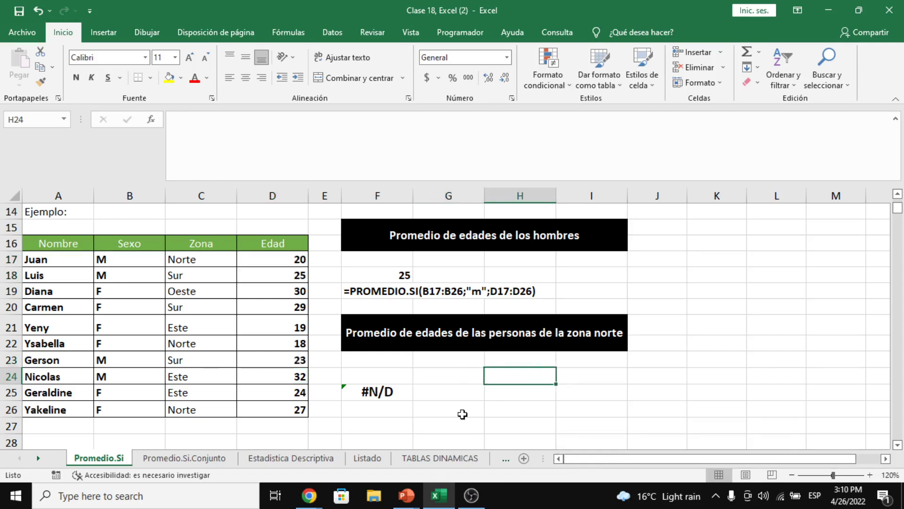
Switch to the Google Meet call to check the participants, and return to the Excel workbook with F24 selected
{"action": "mouse_move", "coordinate": [308, 495]}
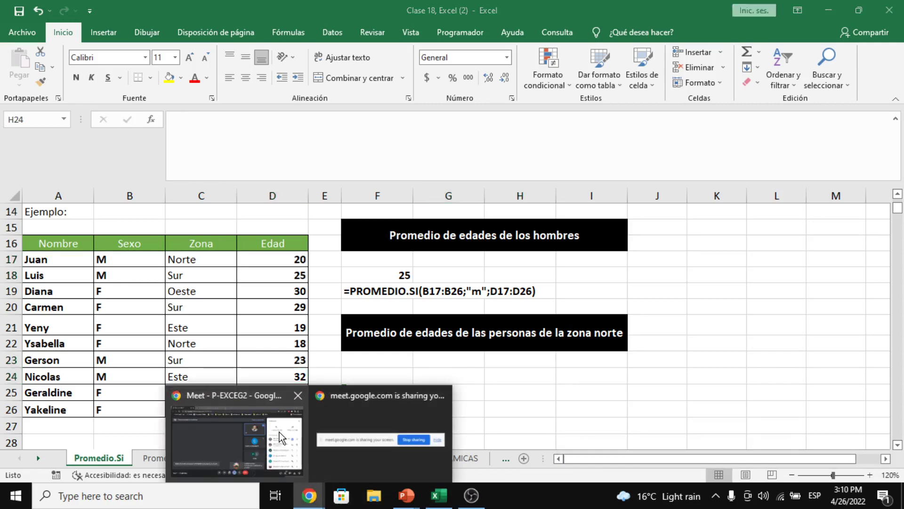
{"action": "mouse_move", "coordinate": [403, 432]}
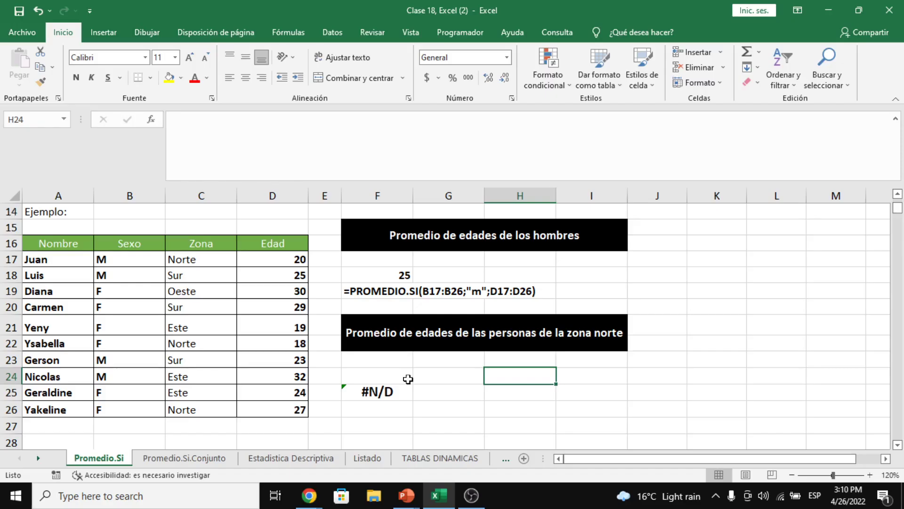
{"action": "left_click", "coordinate": [384, 380]}
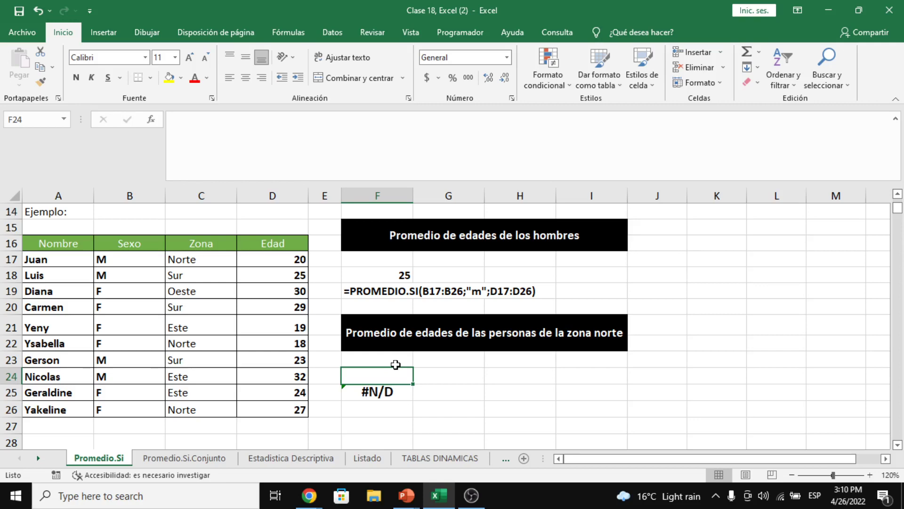
{"action": "key", "text": "alt+Tab"}
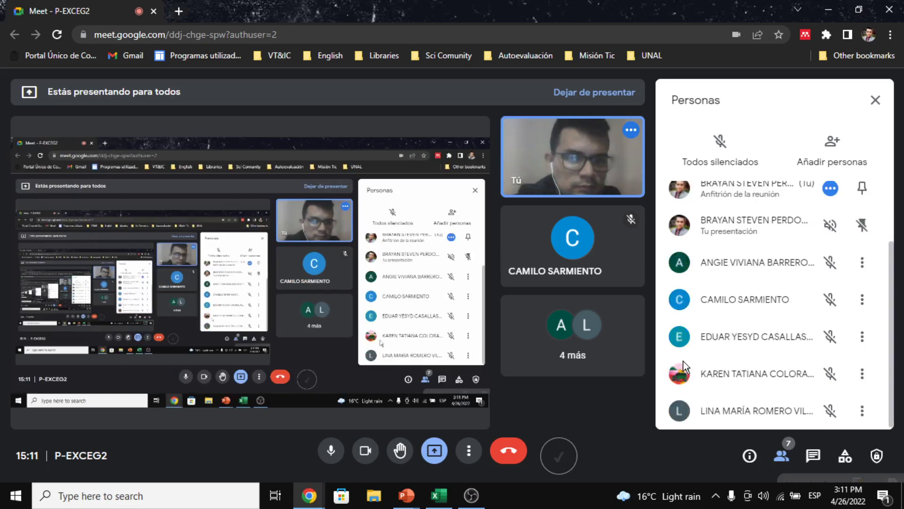
{"action": "key", "text": "alt+Tab"}
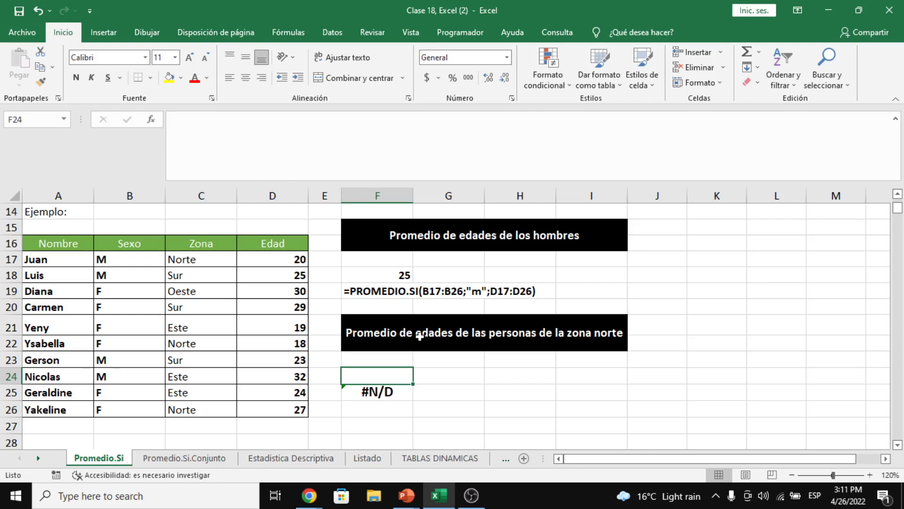
Calculate the average age of the people in the north zone in F24 with =PROMEDIO.SI(C17:C26;"NORTE";D17:D26)
{"action": "type", "text": "=promedio"}
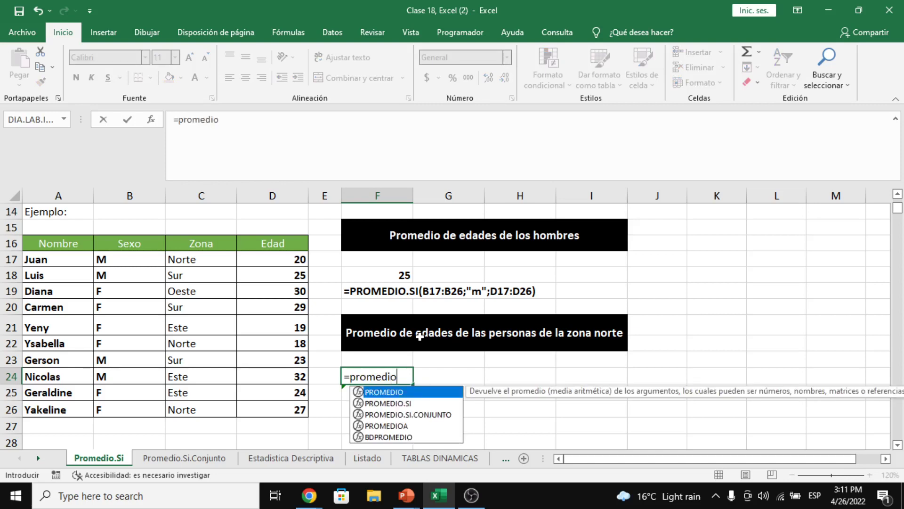
{"action": "type", "text": ".si"}
{"action": "key", "text": "Tab"}
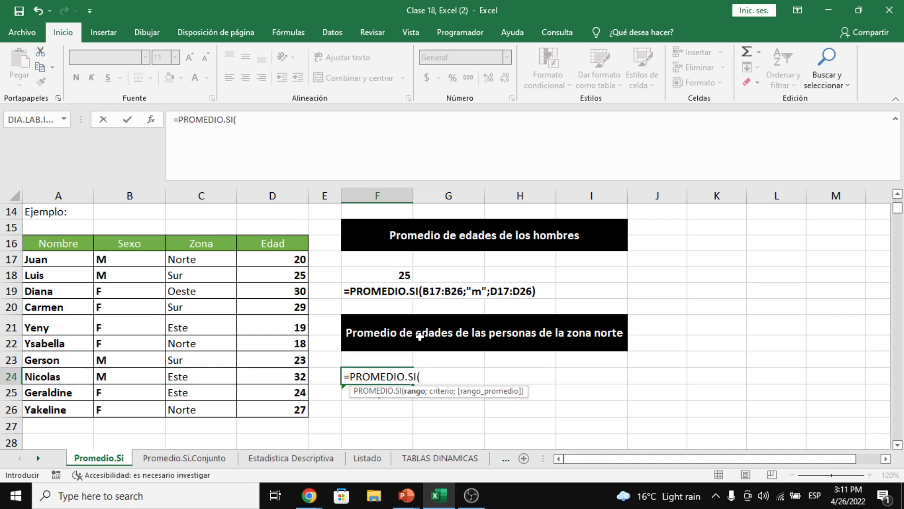
{"action": "left_click", "coordinate": [221, 261]}
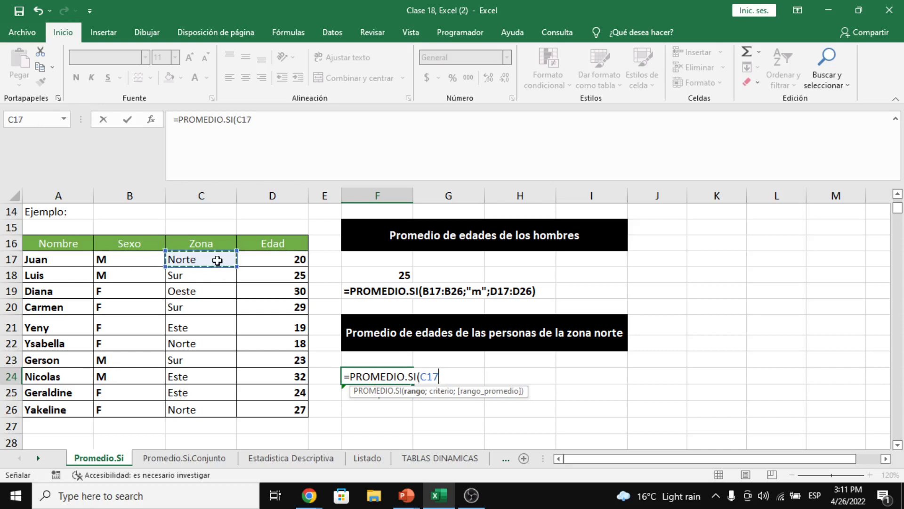
{"action": "left_click_drag", "start_coordinate": [217, 259], "coordinate": [215, 408]}
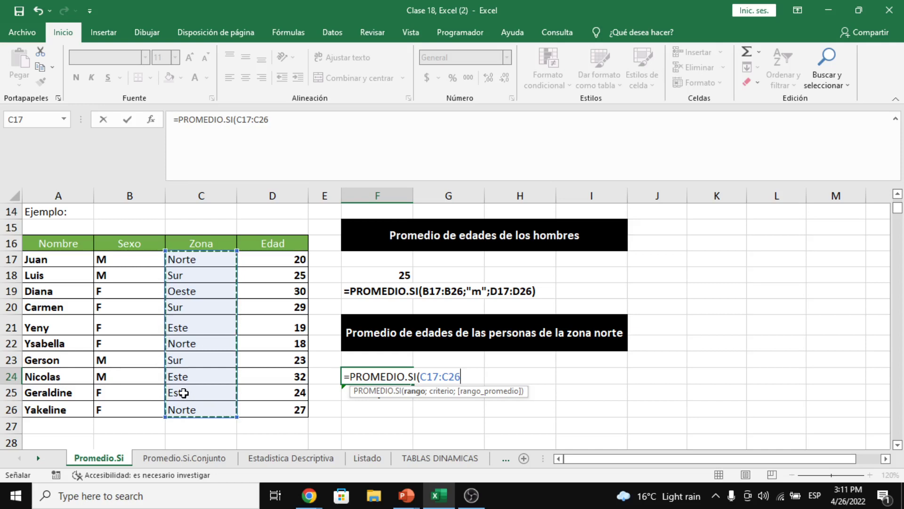
{"action": "type", "text": ";"}
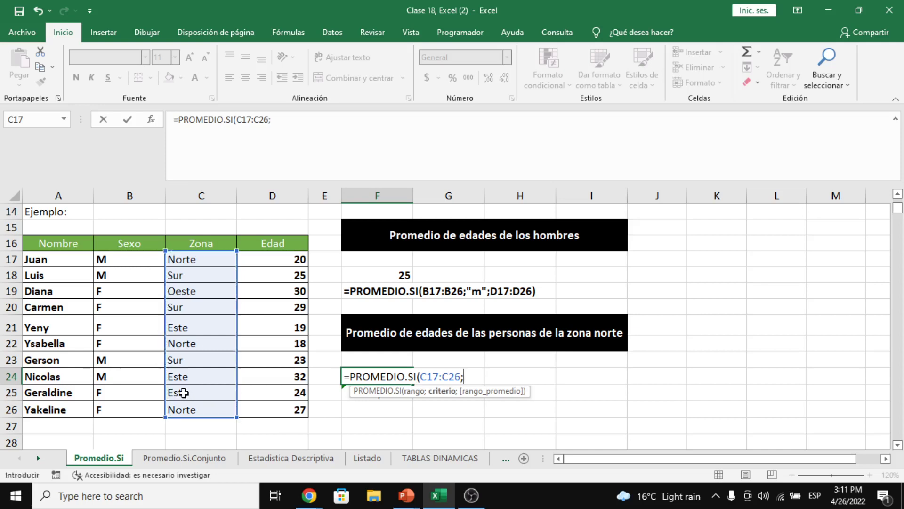
{"action": "type", "text": "\"no"}
{"action": "key", "text": "BackSpace"}
{"action": "key", "text": "BackSpace"}
{"action": "type", "text": "NORTE\""}
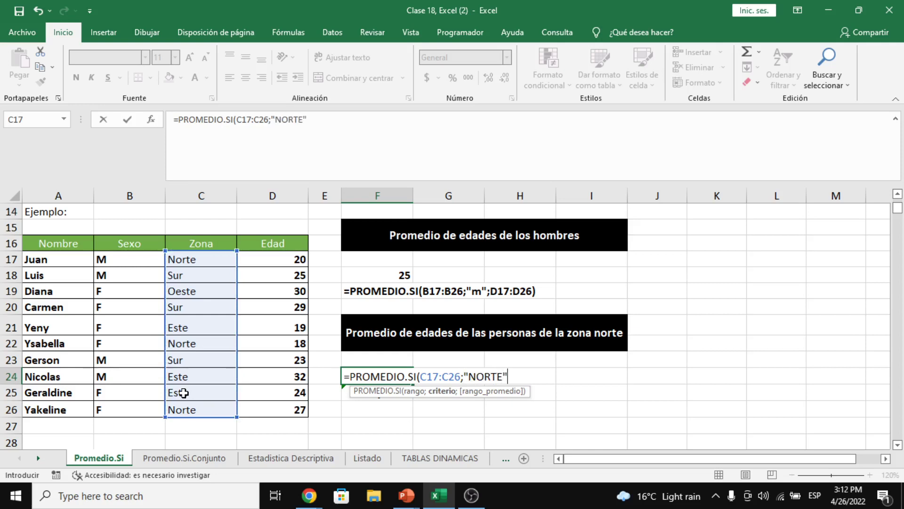
{"action": "type", "text": ";"}
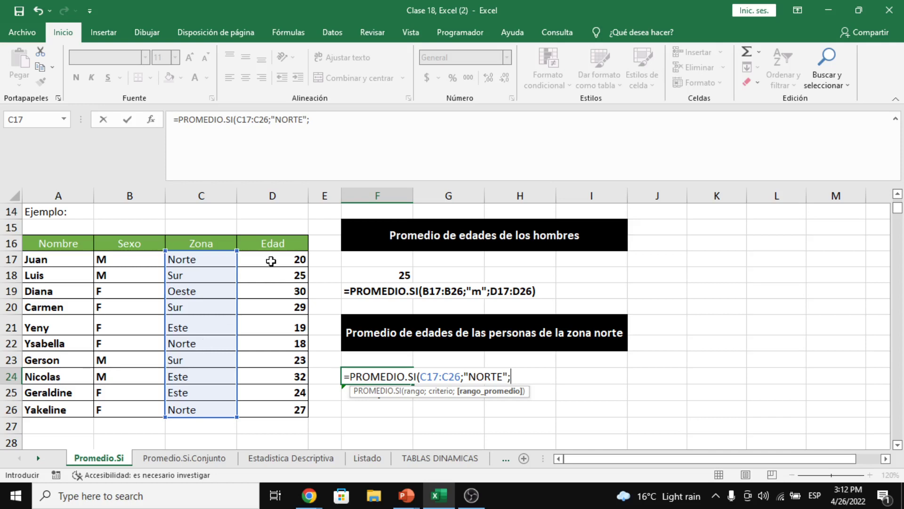
{"action": "left_click_drag", "start_coordinate": [270, 258], "coordinate": [272, 409]}
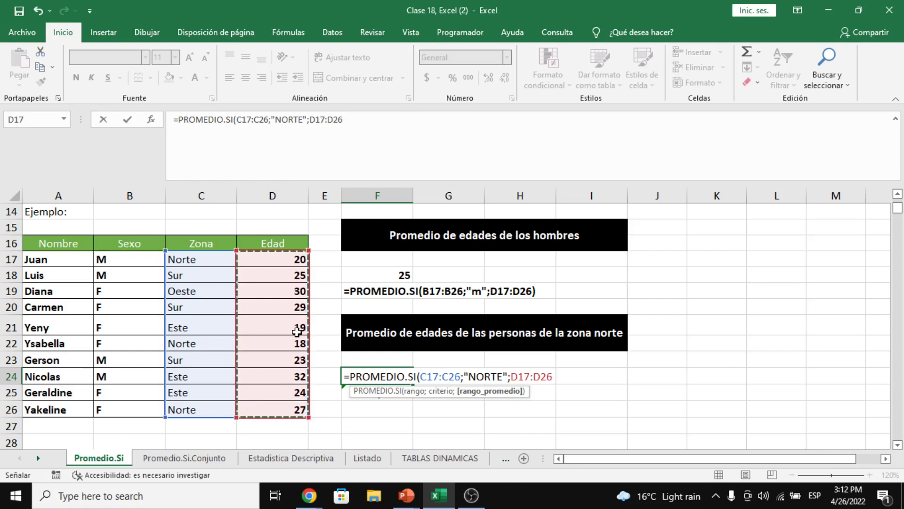
{"action": "key", "text": "Return"}
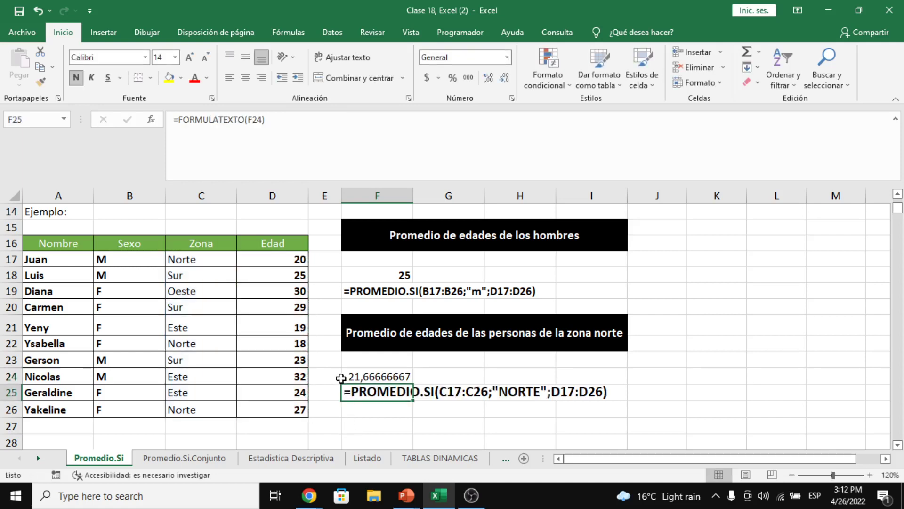
Check the north zone average by selecting only the matching ages, cells D17, D22 and D26, and comparing the selection's average with F24
{"action": "left_click", "coordinate": [371, 377]}
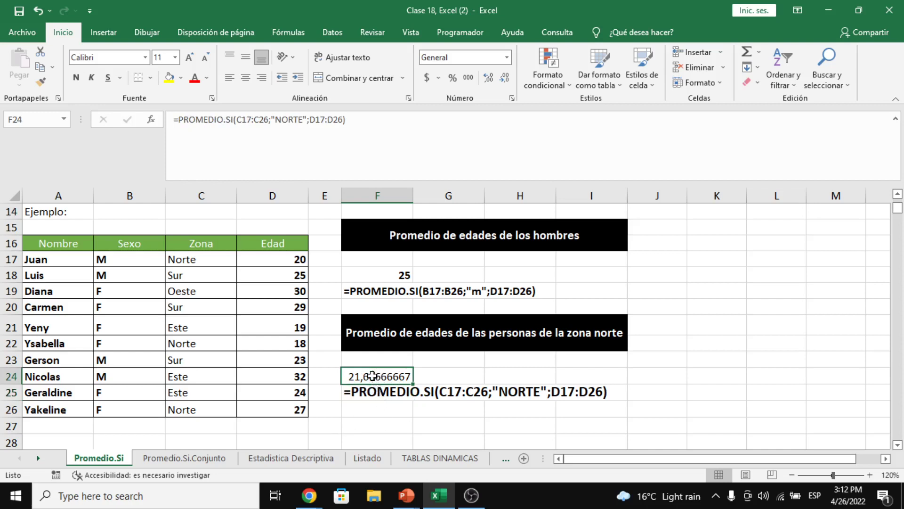
{"action": "left_click", "coordinate": [275, 259]}
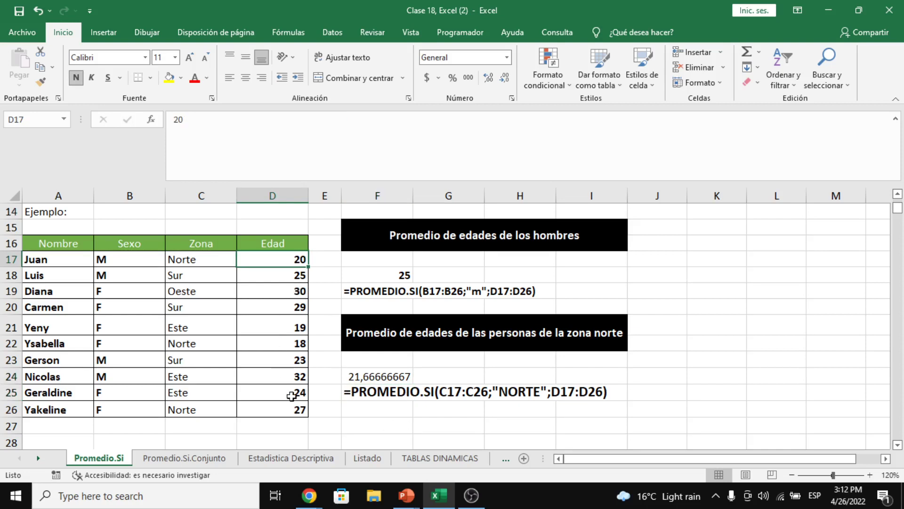
{"action": "left_click", "coordinate": [290, 347], "text": "ctrl"}
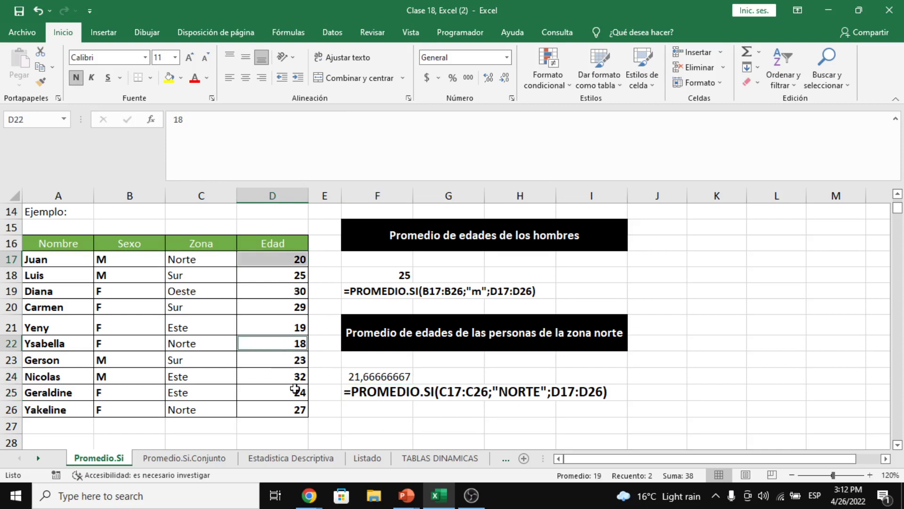
{"action": "left_click", "coordinate": [276, 411], "text": "ctrl"}
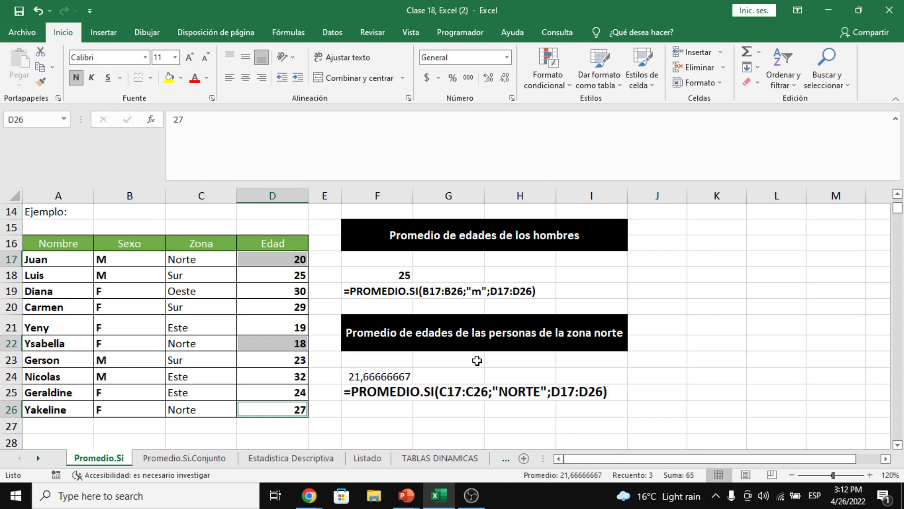
{"action": "left_click", "coordinate": [462, 375]}
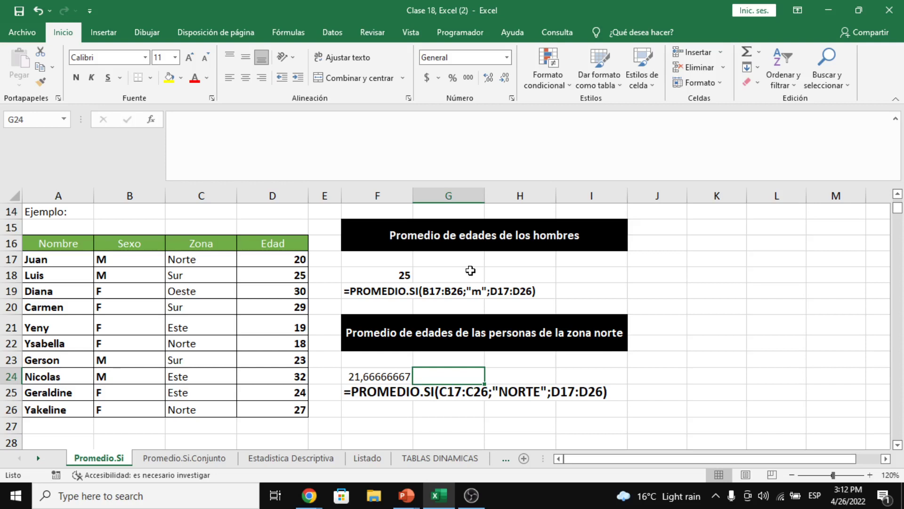
Calculate the average of the ages over 24 in H18 with =PROMEDIO.SI(D17:D26;">24"), reviewing the syntax and argument descriptions beforehand
{"action": "left_click", "coordinate": [501, 279]}
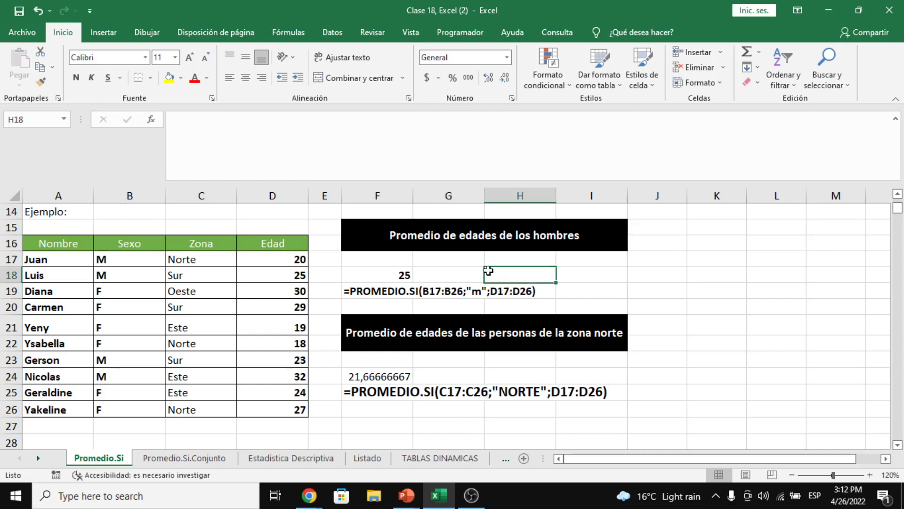
{"action": "scroll", "coordinate": [487, 270], "scroll_direction": "up", "scroll_amount": 1}
{"action": "scroll", "coordinate": [488, 270], "scroll_direction": "up", "scroll_amount": 2}
{"action": "scroll", "coordinate": [487, 274], "scroll_direction": "up", "scroll_amount": 1}
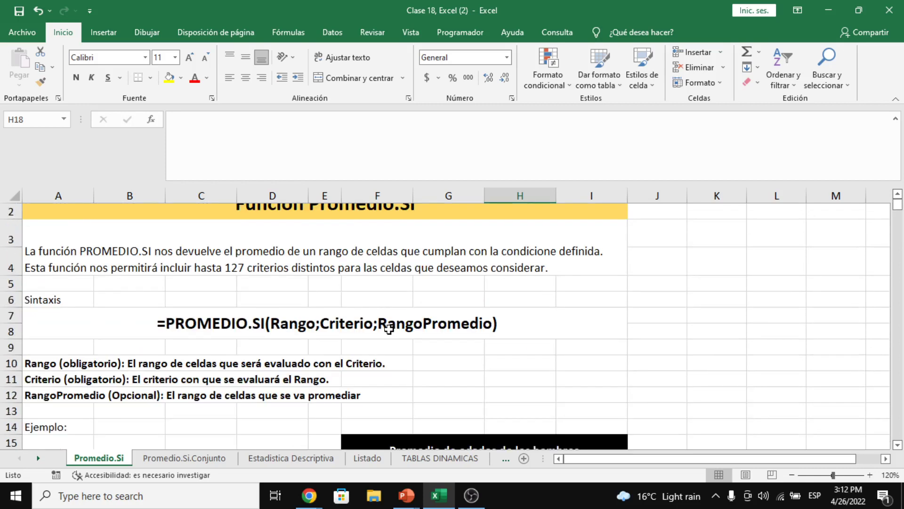
{"action": "scroll", "coordinate": [388, 328], "scroll_direction": "down", "scroll_amount": 2}
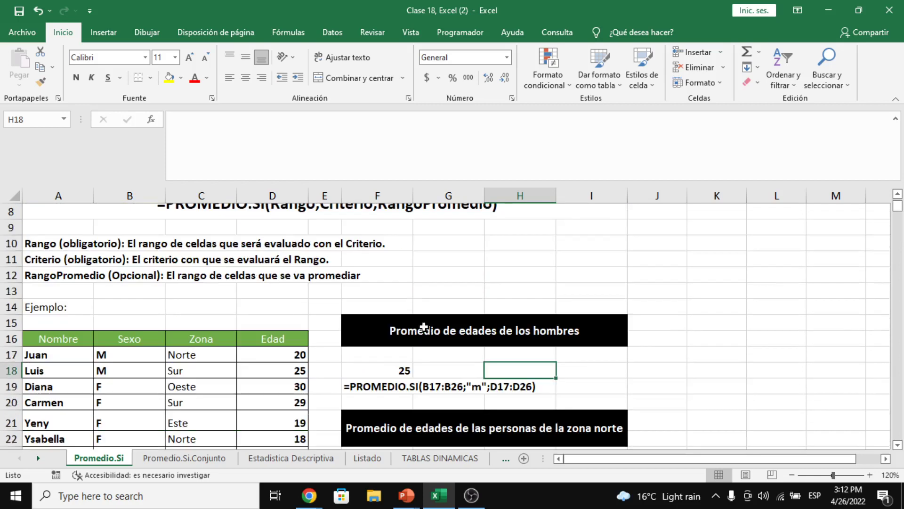
{"action": "scroll", "coordinate": [306, 255], "scroll_direction": "up", "scroll_amount": 1}
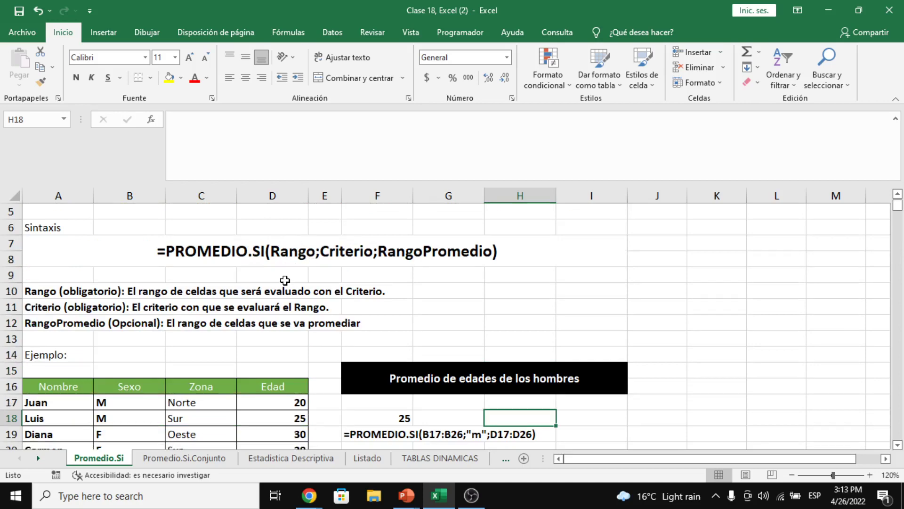
{"action": "scroll", "coordinate": [294, 275], "scroll_direction": "down", "scroll_amount": 2}
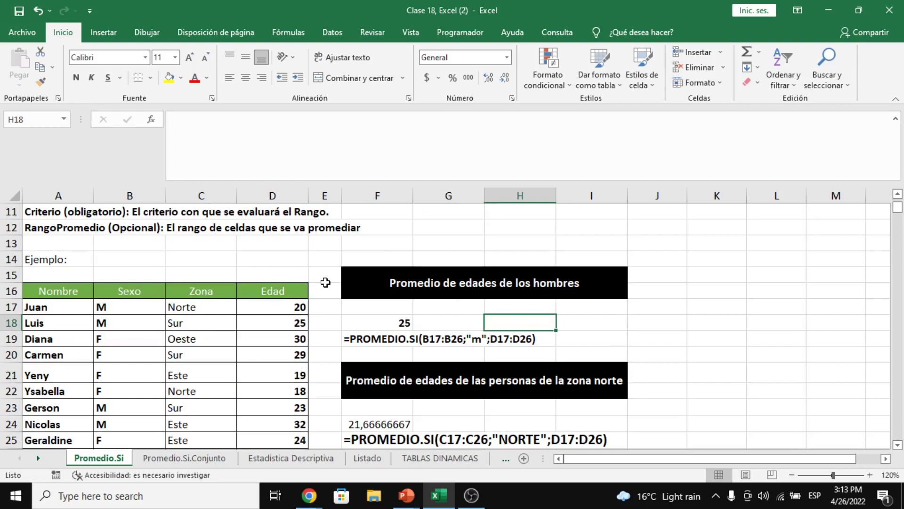
{"action": "type", "text": "=P"}
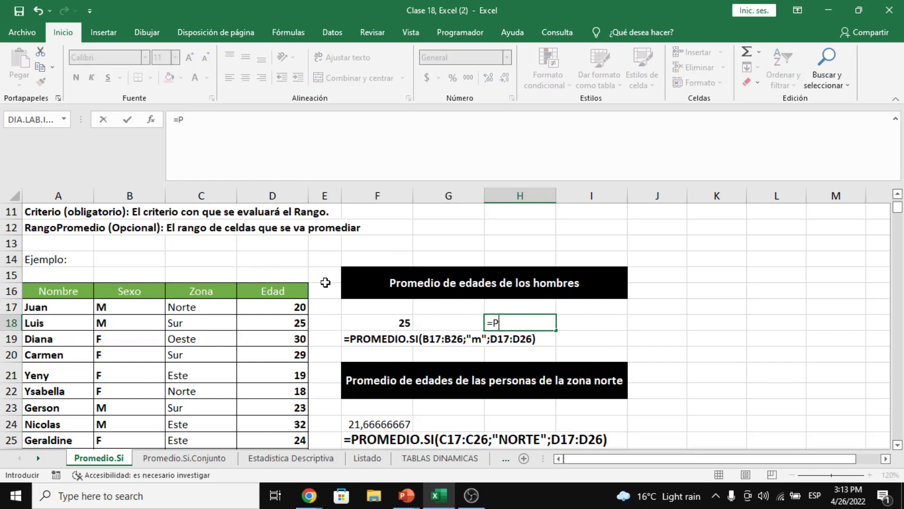
{"action": "type", "text": "ROMEDIO"}
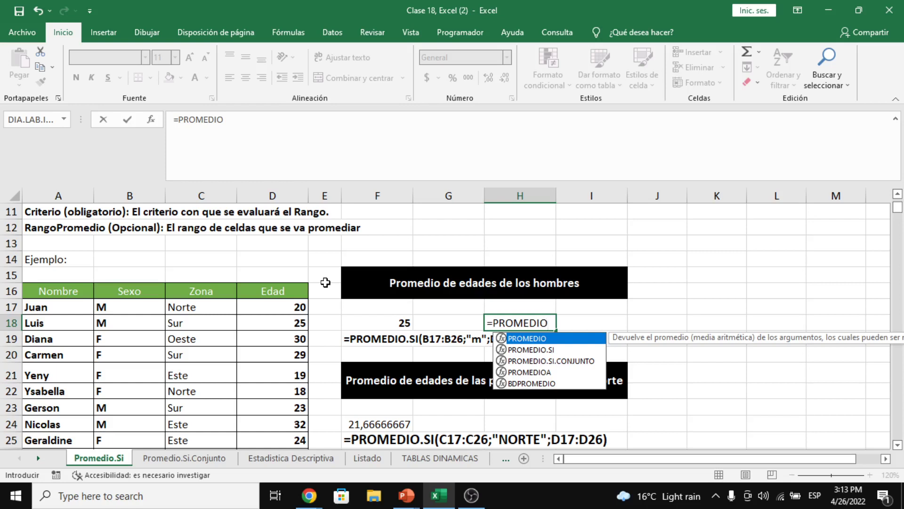
{"action": "key", "text": "Down"}
{"action": "key", "text": "Tab"}
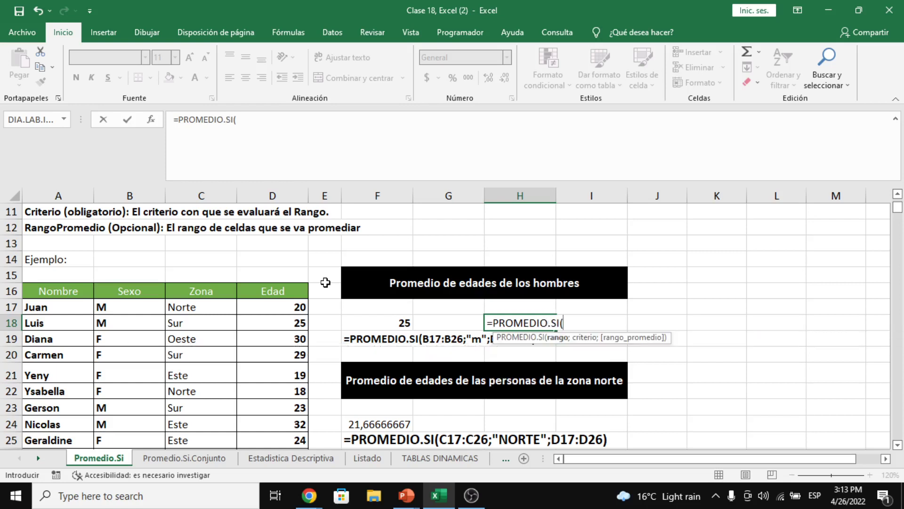
{"action": "scroll", "coordinate": [319, 282], "scroll_direction": "down", "scroll_amount": 1}
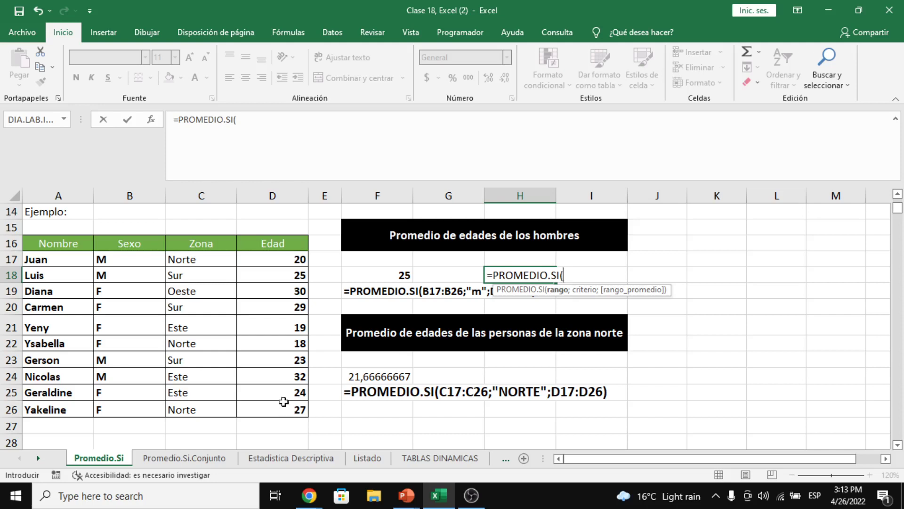
{"action": "left_click", "coordinate": [290, 258]}
{"action": "left_click_drag", "start_coordinate": [290, 258], "coordinate": [297, 407]}
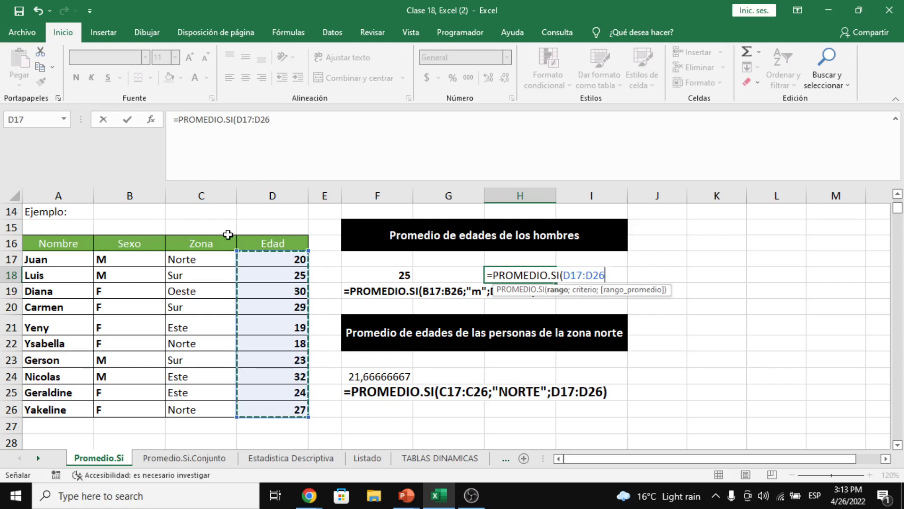
{"action": "type", "text": ";"}
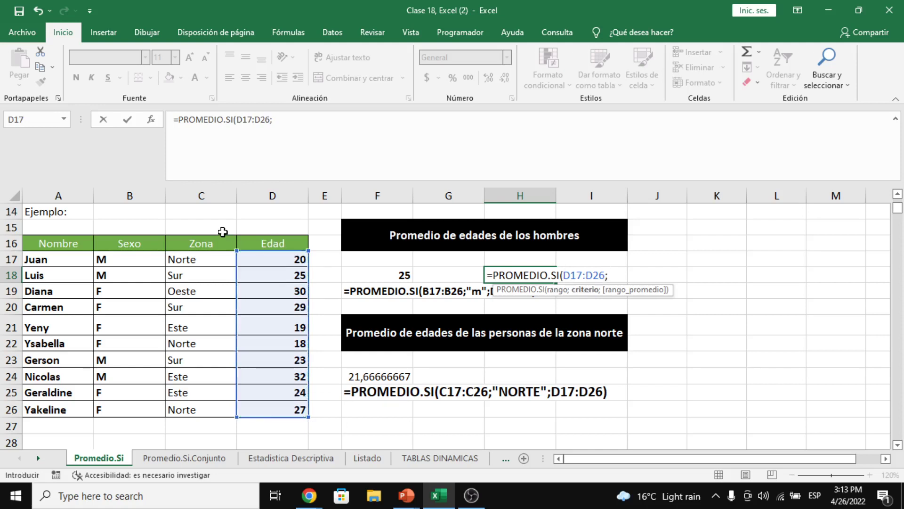
{"action": "type", "text": "\">24\")"}
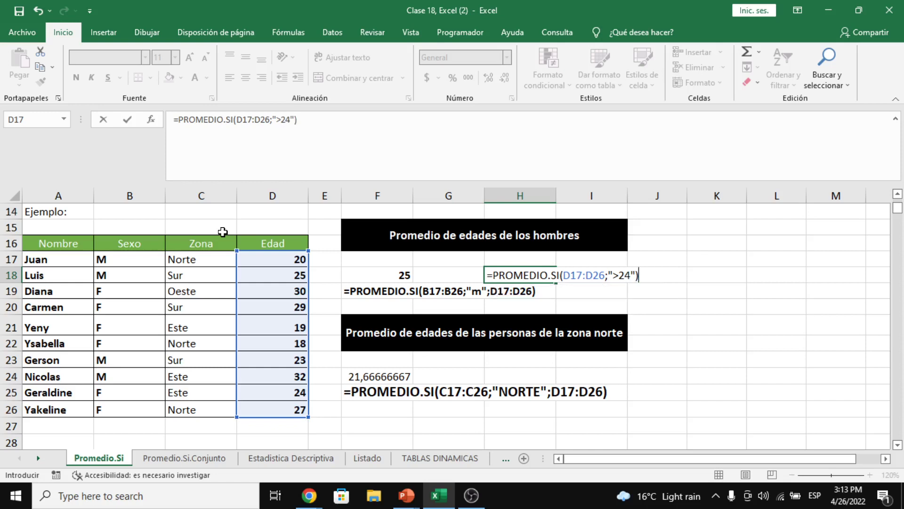
{"action": "key", "text": "Return"}
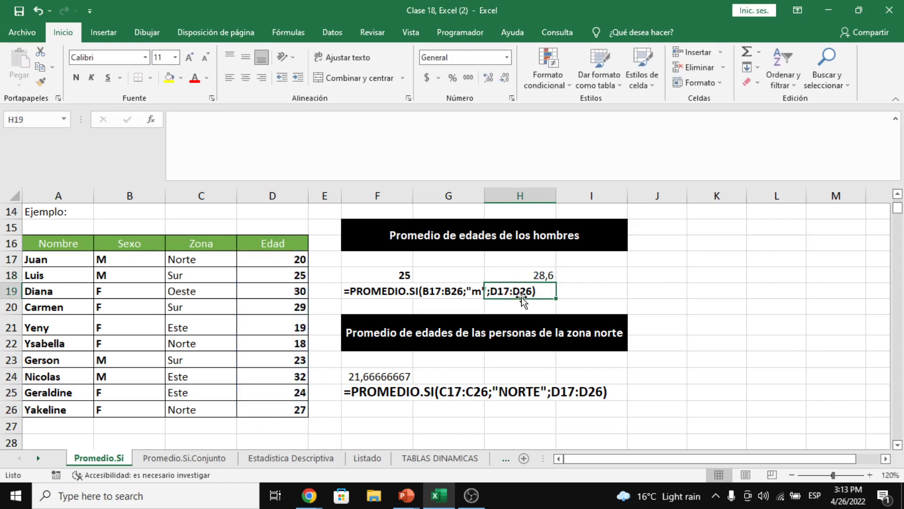
{"action": "left_click", "coordinate": [516, 274]}
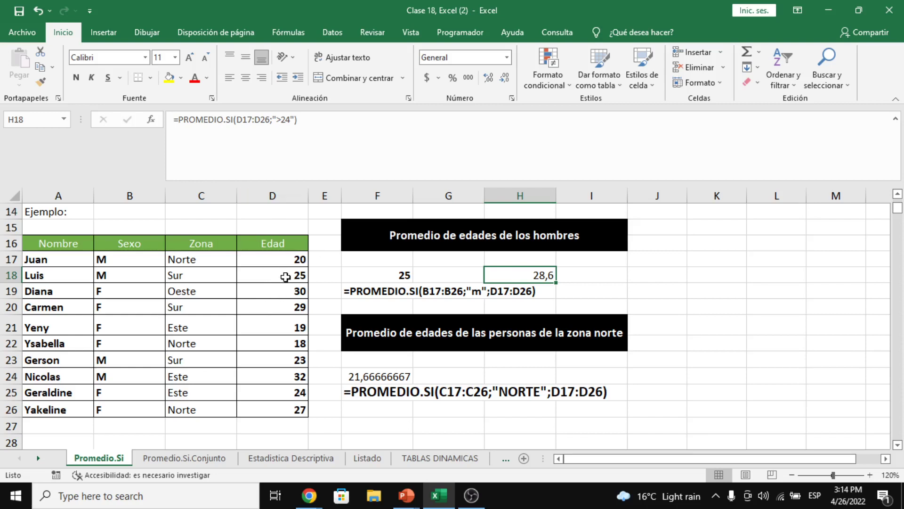
Highlight the table rows with ages over 24 in yellow: A18:D20, A24:D24 and A26:D26
{"action": "left_click_drag", "start_coordinate": [286, 277], "coordinate": [76, 275]}
{"action": "key", "text": "F4"}
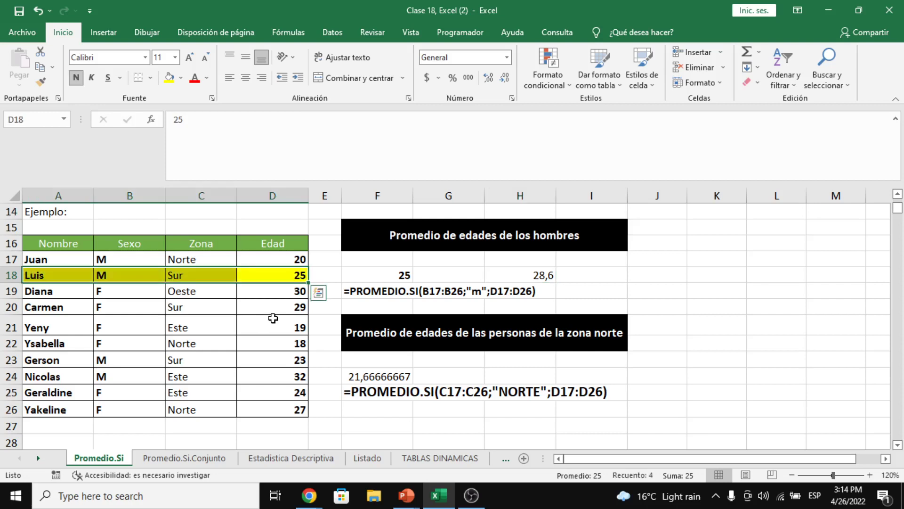
{"action": "left_click_drag", "start_coordinate": [277, 291], "coordinate": [56, 307]}
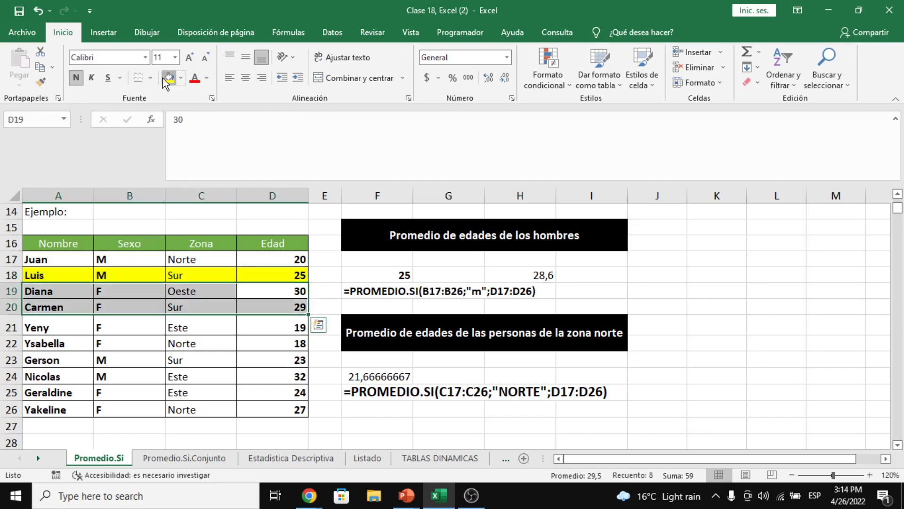
{"action": "left_click", "coordinate": [169, 77]}
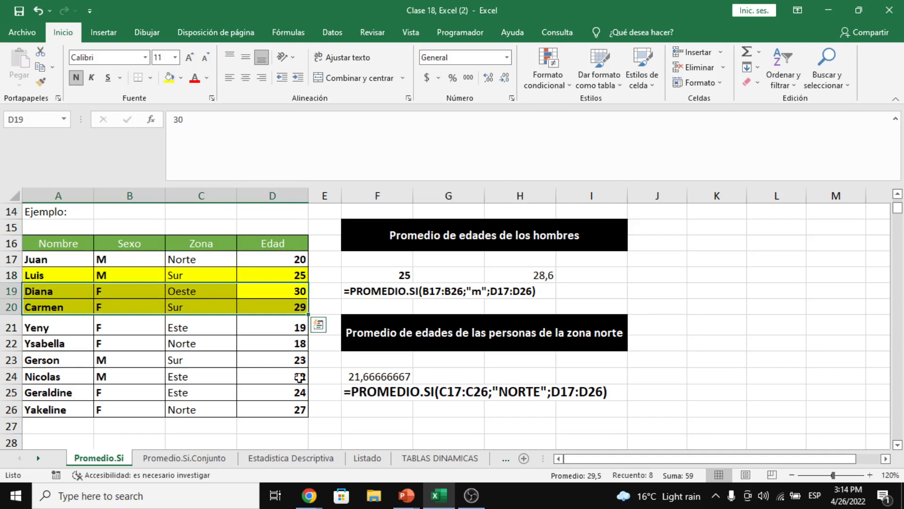
{"action": "left_click_drag", "start_coordinate": [299, 377], "coordinate": [56, 376]}
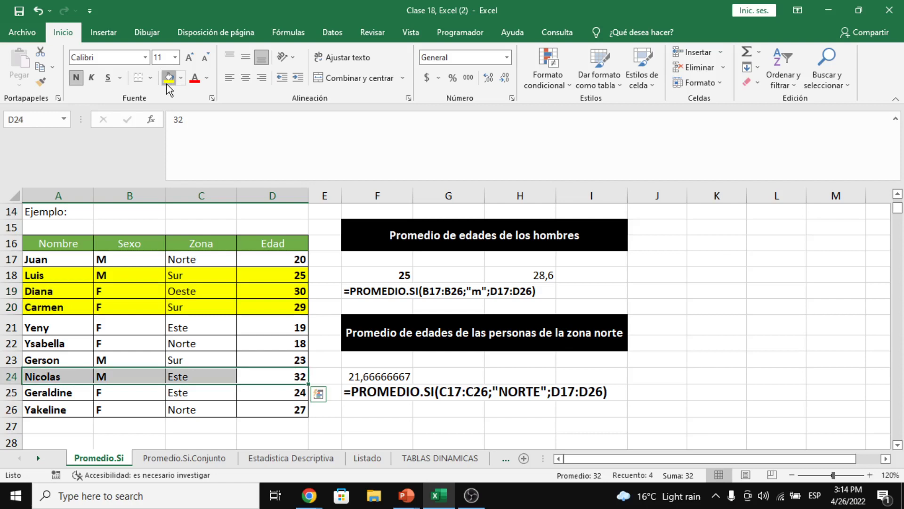
{"action": "left_click", "coordinate": [169, 77]}
{"action": "left_click_drag", "start_coordinate": [299, 409], "coordinate": [56, 409]}
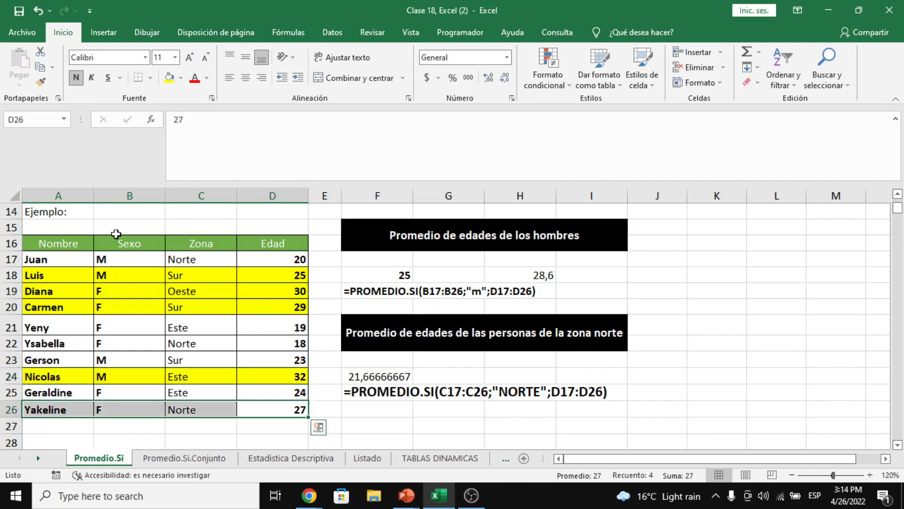
{"action": "key", "text": "F4"}
Check the over-24 average by selecting only the highlighted ages, cells D18:D20, D24 and D26, and comparing the selection's average with H18
{"action": "left_click", "coordinate": [298, 276]}
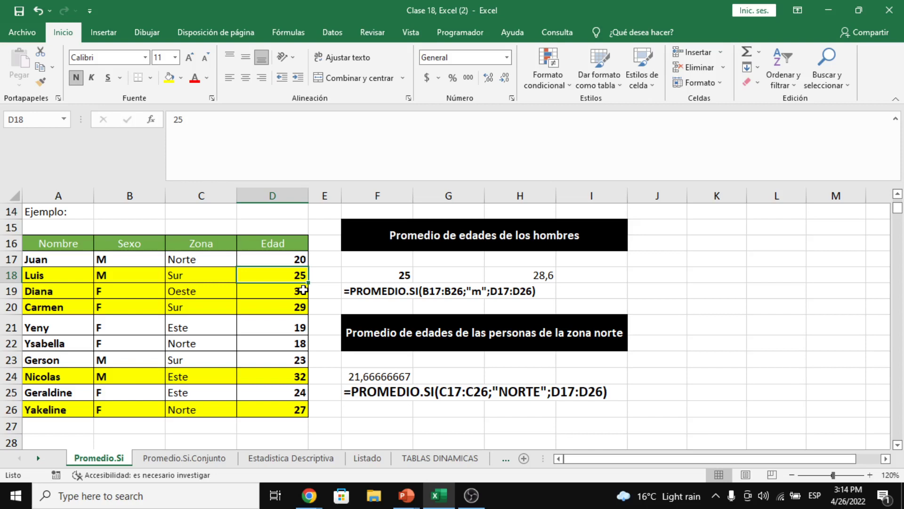
{"action": "left_click", "coordinate": [300, 307], "text": "shift"}
{"action": "left_click", "coordinate": [297, 377], "text": "ctrl"}
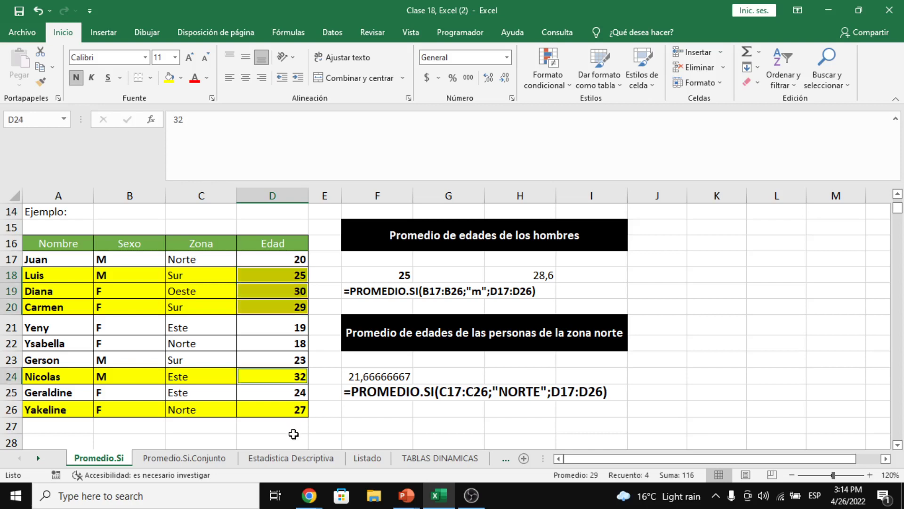
{"action": "left_click", "coordinate": [294, 409], "text": "ctrl"}
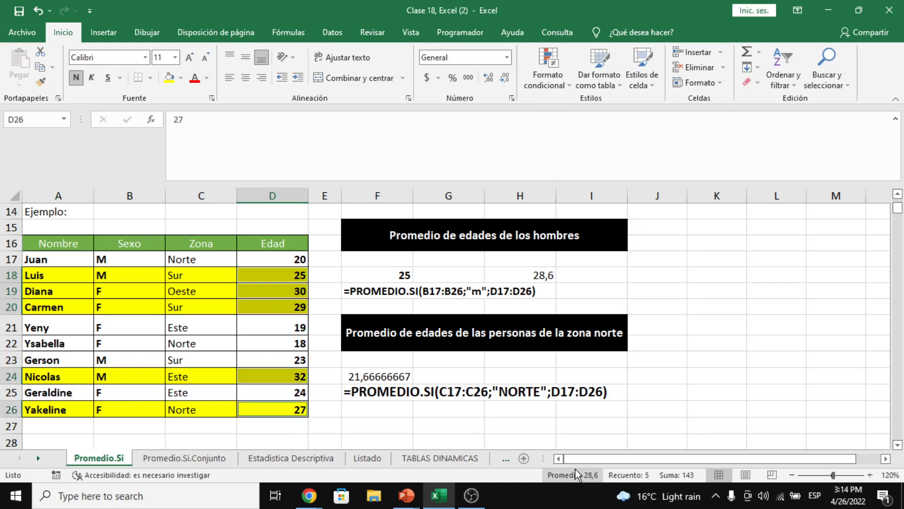
{"action": "left_click", "coordinate": [531, 281]}
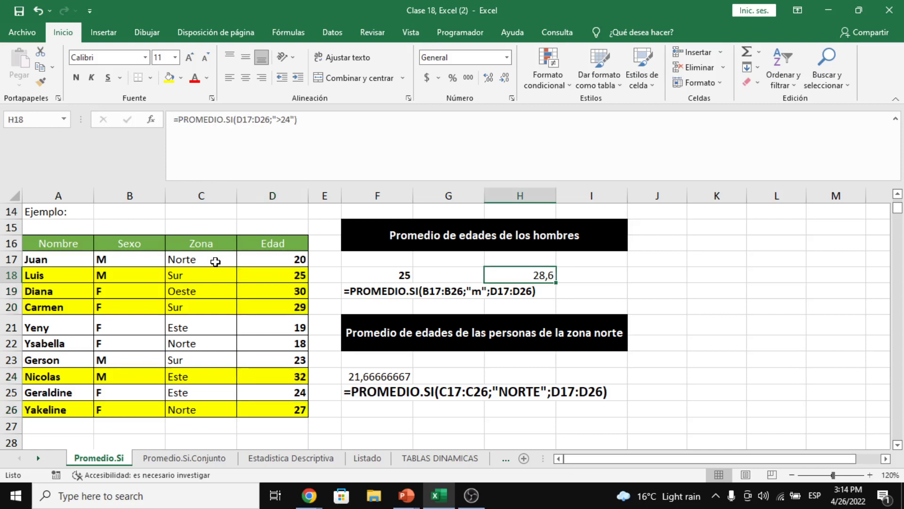
Point out the names in A17:A26, the ages in D17:D26 and the men's average formula in F18
{"action": "left_click_drag", "start_coordinate": [56, 259], "coordinate": [56, 409]}
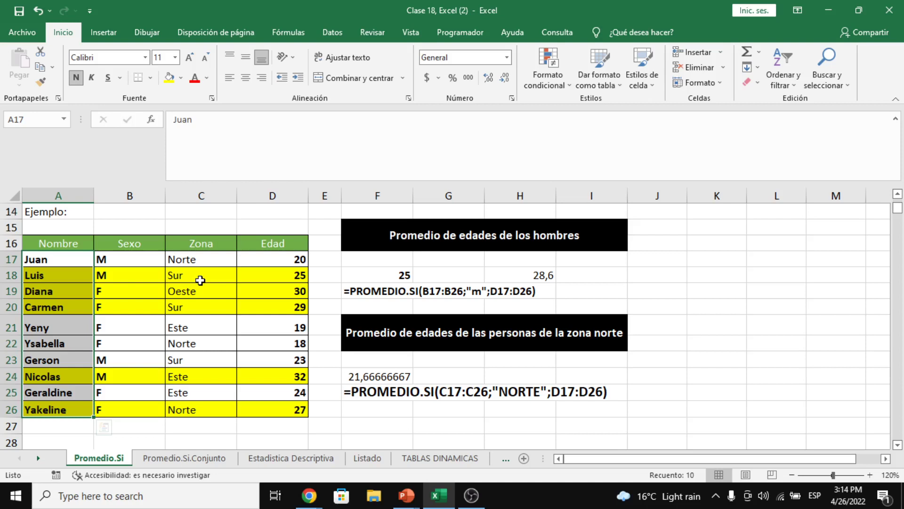
{"action": "left_click_drag", "start_coordinate": [282, 259], "coordinate": [301, 409]}
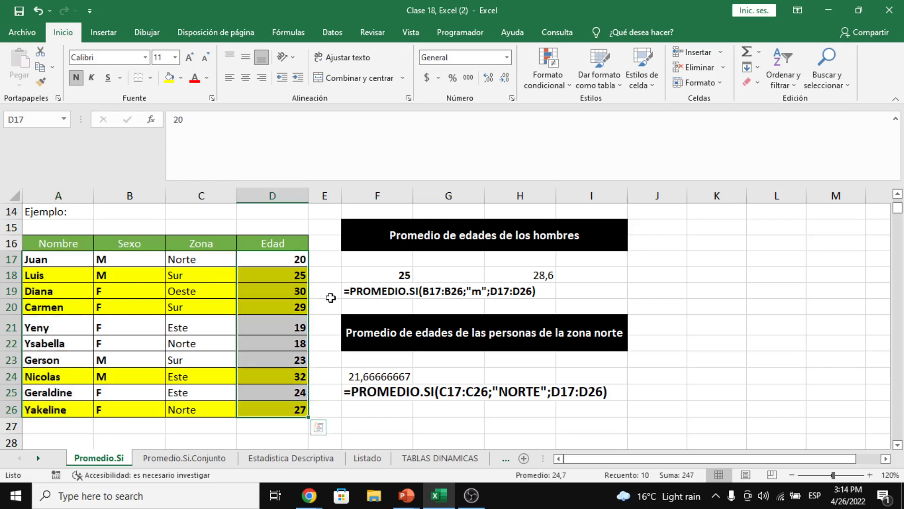
{"action": "left_click", "coordinate": [375, 271]}
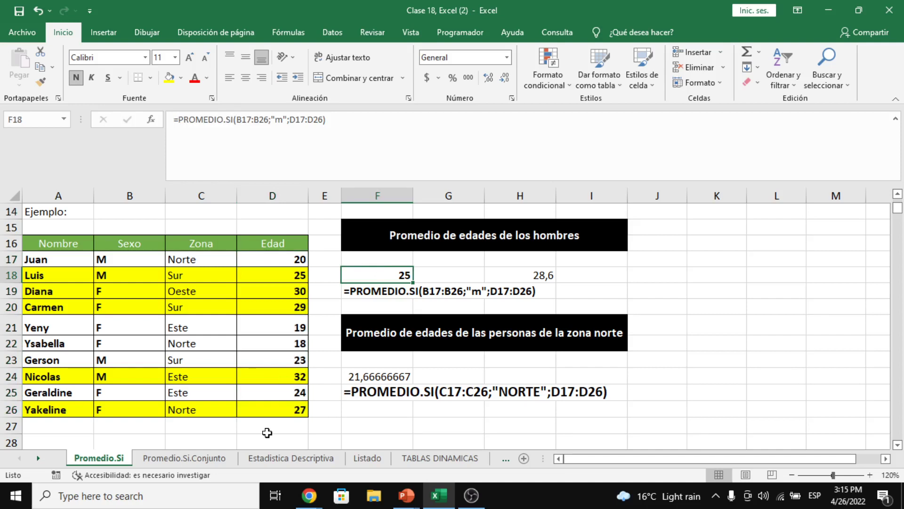
Compare the syntax on the Promedio.Si.Conjunto sheet with the PROMEDIO.SI syntax in A7 of the Promedio.Si sheet
{"action": "left_click", "coordinate": [202, 459]}
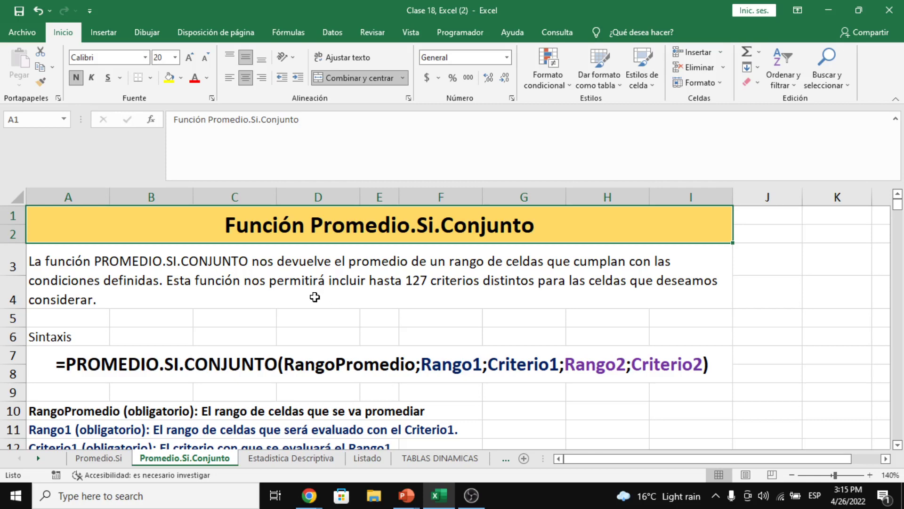
{"action": "scroll", "coordinate": [315, 296], "scroll_direction": "down", "scroll_amount": 2}
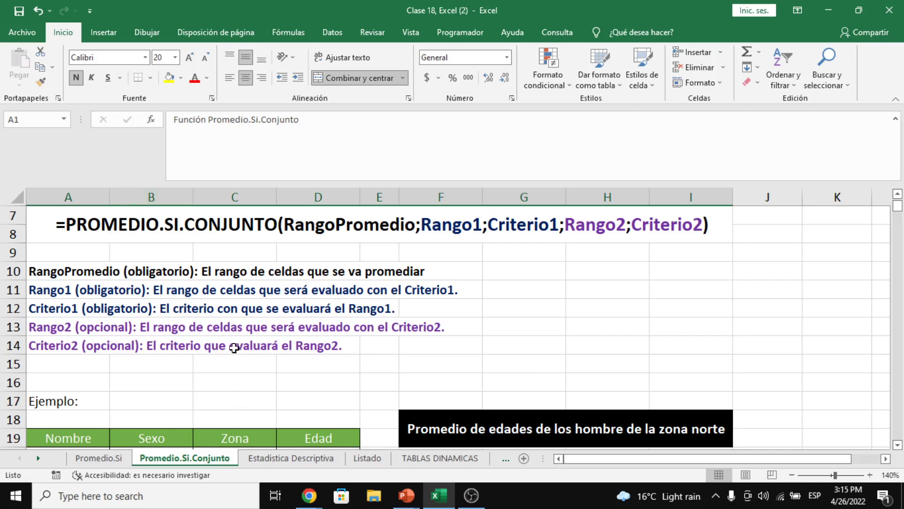
{"action": "left_click", "coordinate": [98, 458]}
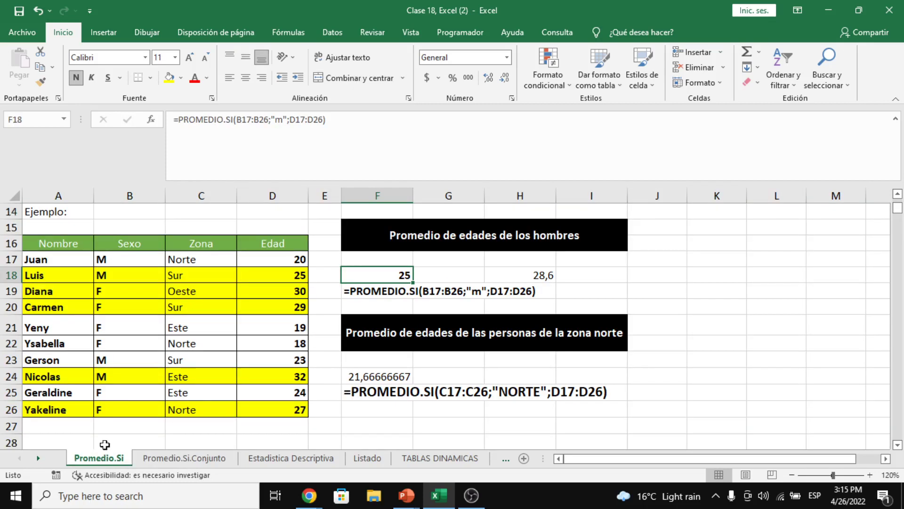
{"action": "scroll", "coordinate": [172, 317], "scroll_direction": "up", "scroll_amount": 5}
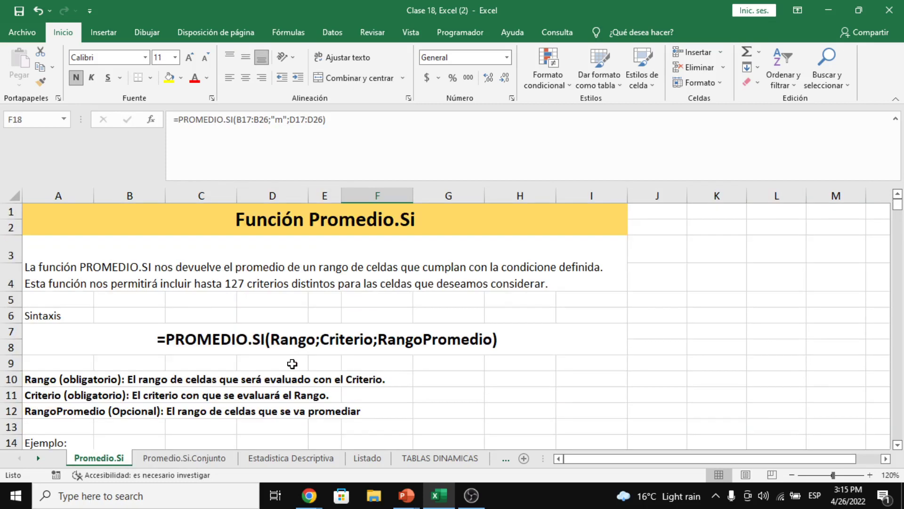
{"action": "left_click", "coordinate": [297, 345]}
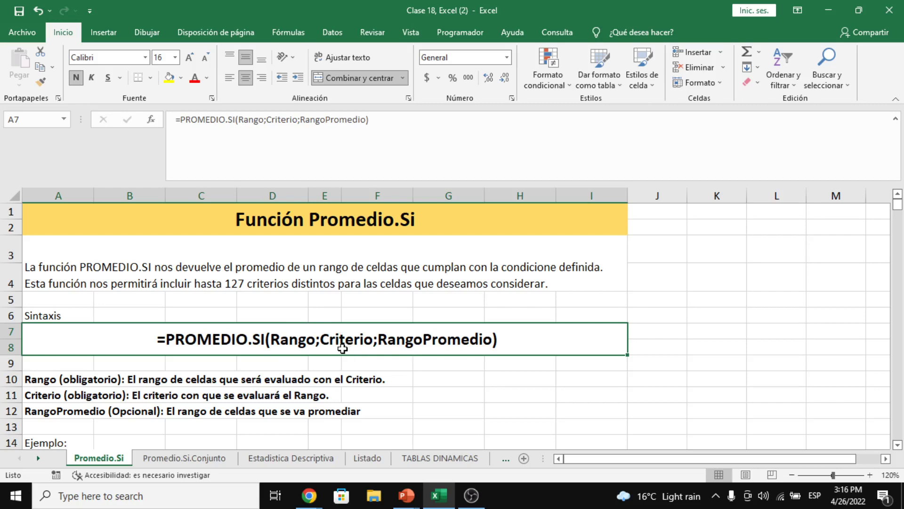
Open the Promedio.Si.Conjunto sheet, review the argument definitions and point out RangoPromedio;Rango1;Criterio1 in the A7 syntax
{"action": "left_click", "coordinate": [184, 458]}
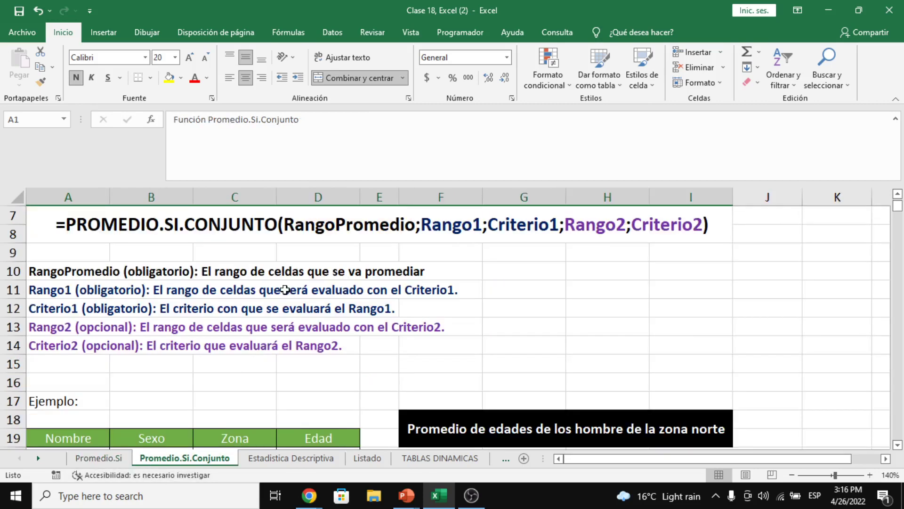
{"action": "scroll", "coordinate": [306, 290], "scroll_direction": "up", "scroll_amount": 2}
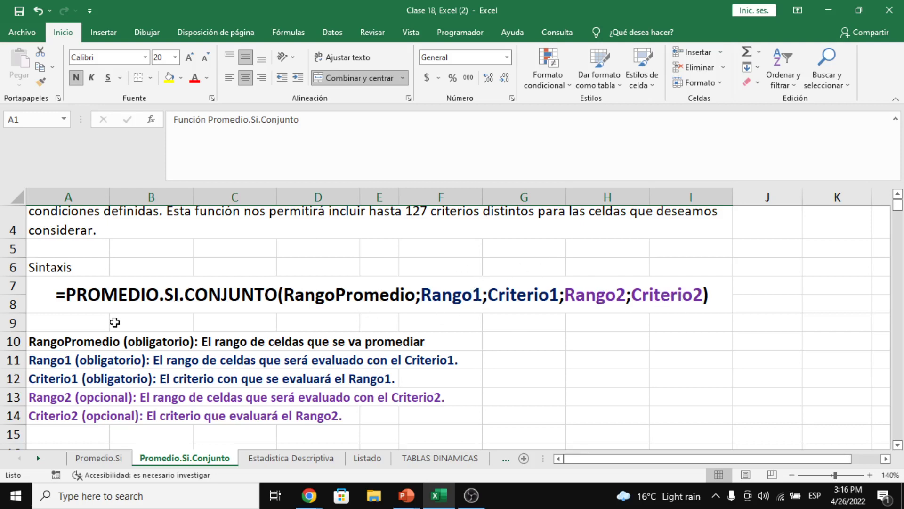
{"action": "scroll", "coordinate": [115, 318], "scroll_direction": "down", "scroll_amount": 1}
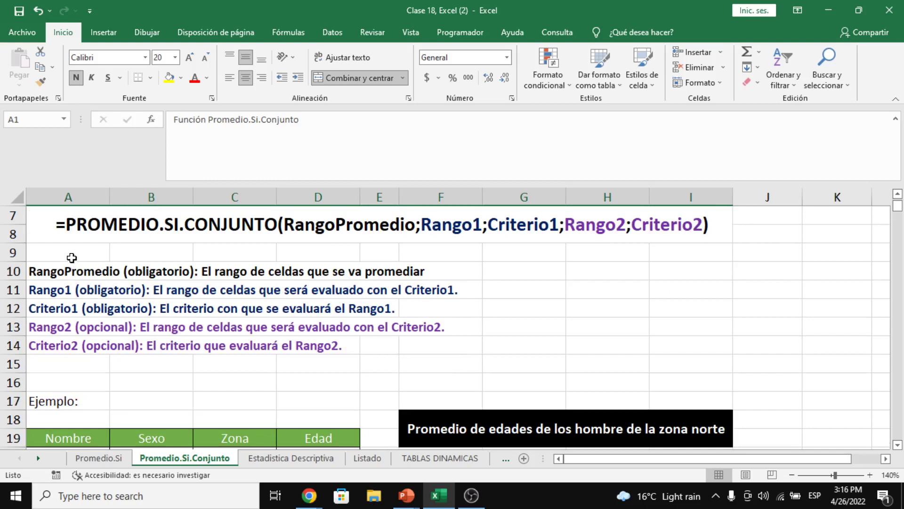
{"action": "left_click", "coordinate": [295, 231]}
{"action": "double_click", "coordinate": [286, 229]}
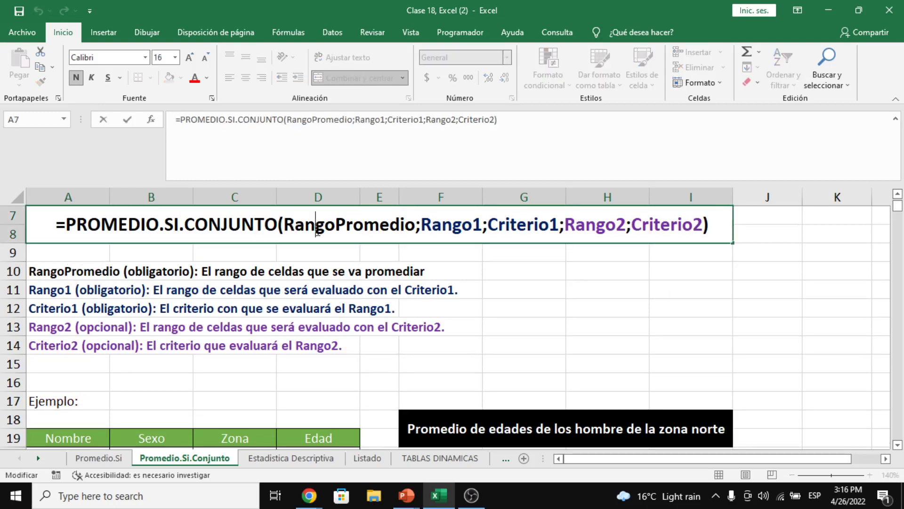
{"action": "left_click_drag", "start_coordinate": [286, 229], "coordinate": [559, 222]}
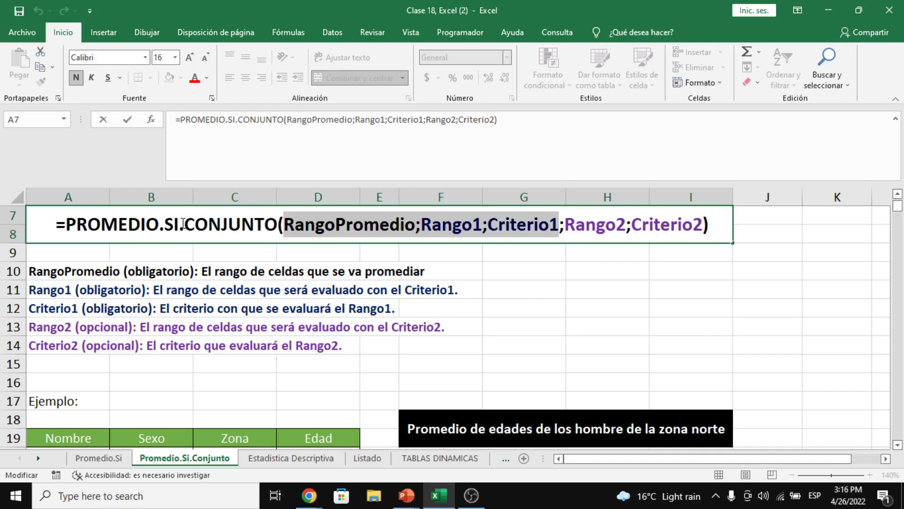
Point out the PROMEDIO.SI and SI.CONJUNTO parts of the function name and its arguments in the A7 syntax
{"action": "left_click_drag", "start_coordinate": [181, 224], "coordinate": [66, 224]}
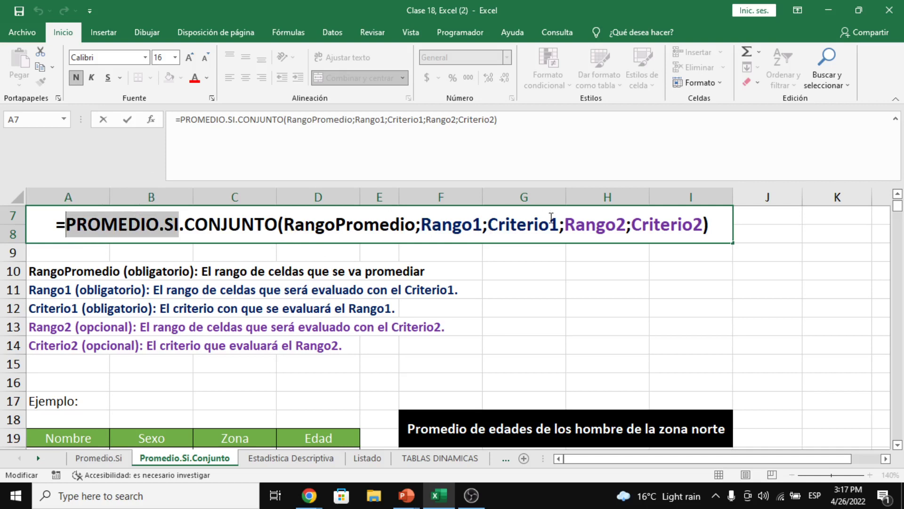
{"action": "left_click_drag", "start_coordinate": [559, 224], "coordinate": [308, 231]}
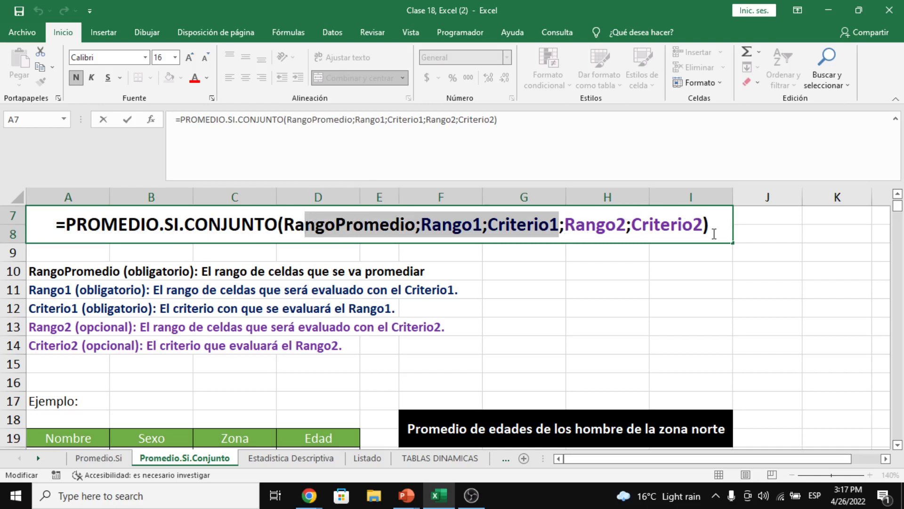
{"action": "left_click_drag", "start_coordinate": [716, 232], "coordinate": [185, 223]}
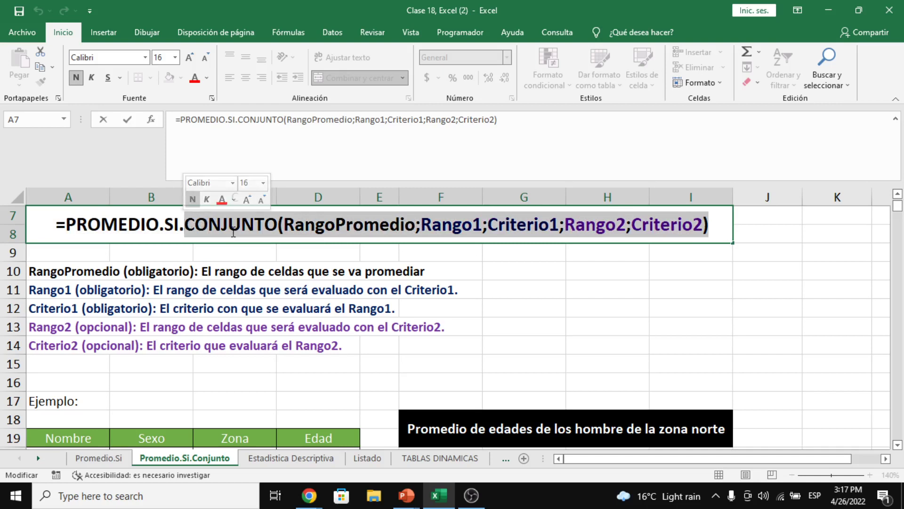
{"action": "left_click_drag", "start_coordinate": [168, 220], "coordinate": [277, 221]}
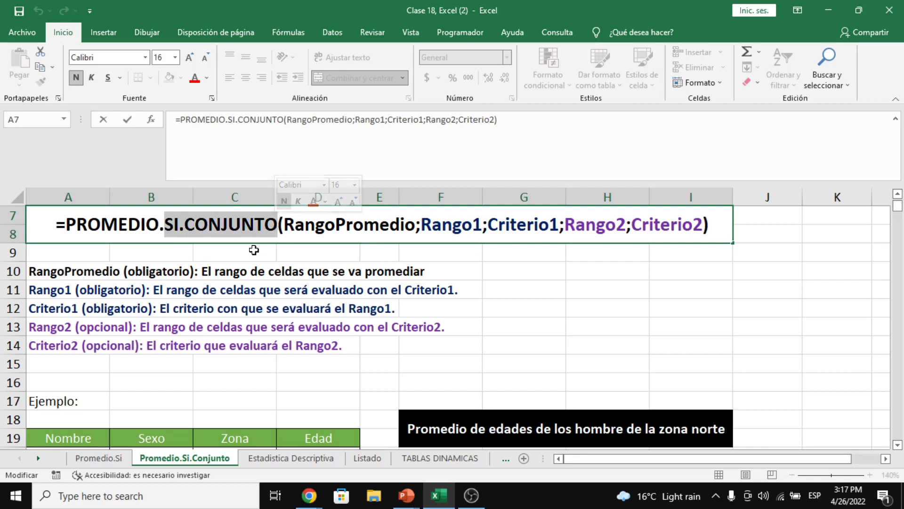
{"action": "left_click", "coordinate": [246, 289]}
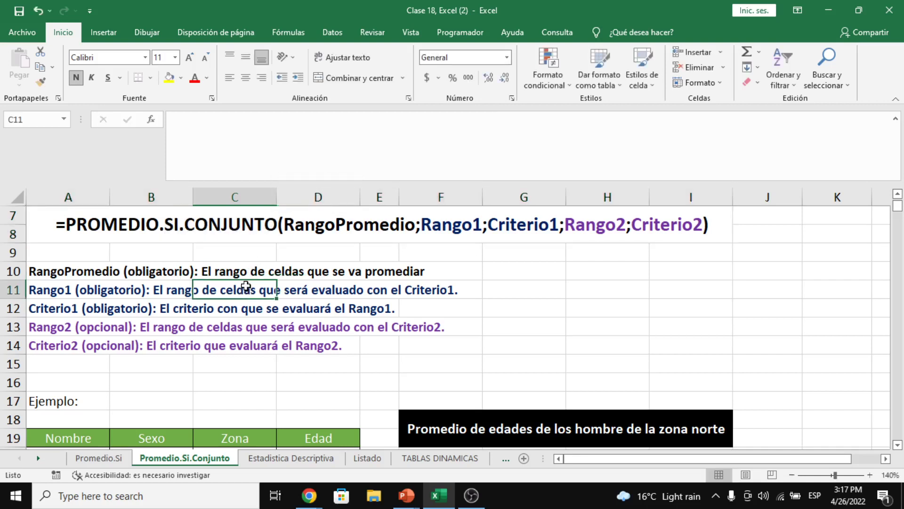
Correct the function name in F22 of the example so the formula reads =FORMULATEXTO(F21)
{"action": "scroll", "coordinate": [113, 326], "scroll_direction": "down", "scroll_amount": 2}
{"action": "scroll", "coordinate": [115, 328], "scroll_direction": "up", "scroll_amount": 1}
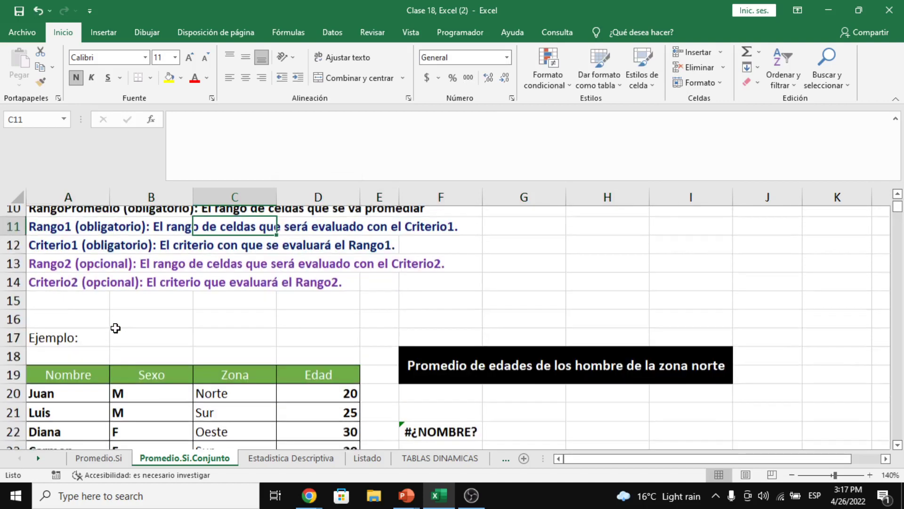
{"action": "scroll", "coordinate": [116, 328], "scroll_direction": "down", "scroll_amount": 3}
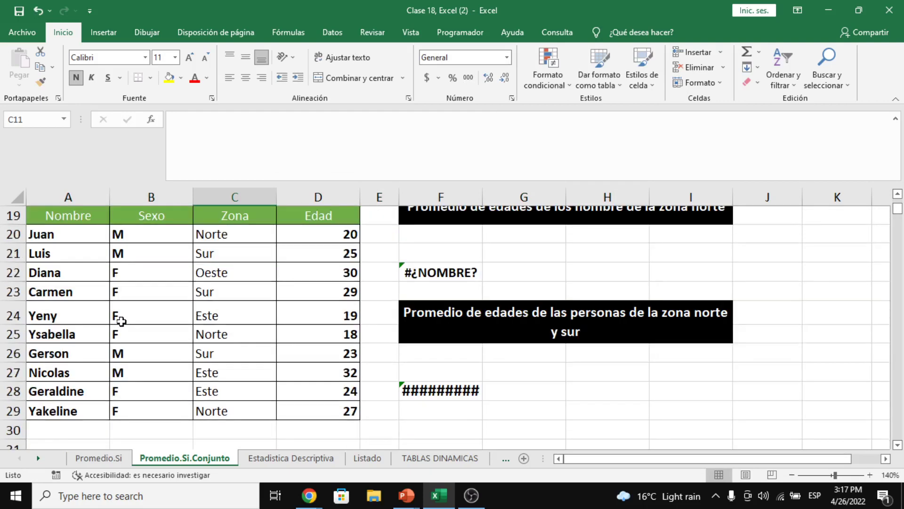
{"action": "scroll", "coordinate": [121, 321], "scroll_direction": "up", "scroll_amount": 1}
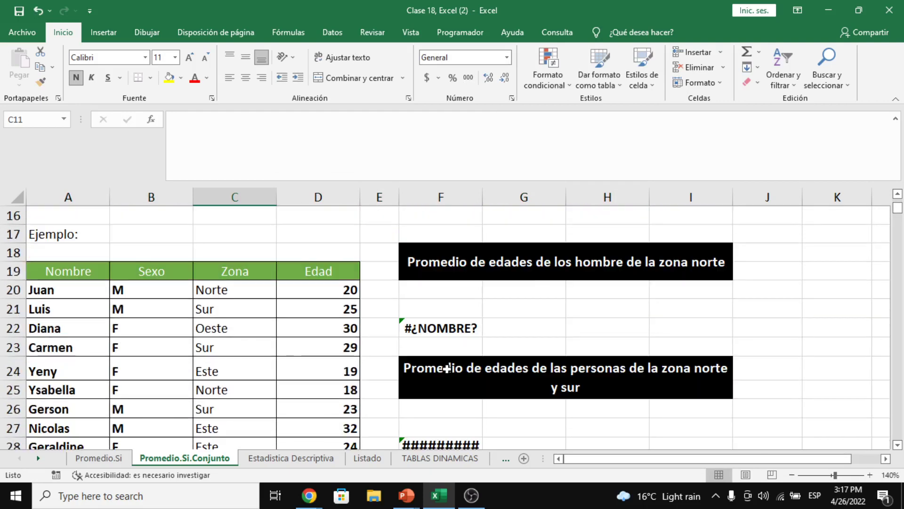
{"action": "left_click", "coordinate": [447, 335]}
{"action": "left_click", "coordinate": [331, 141]}
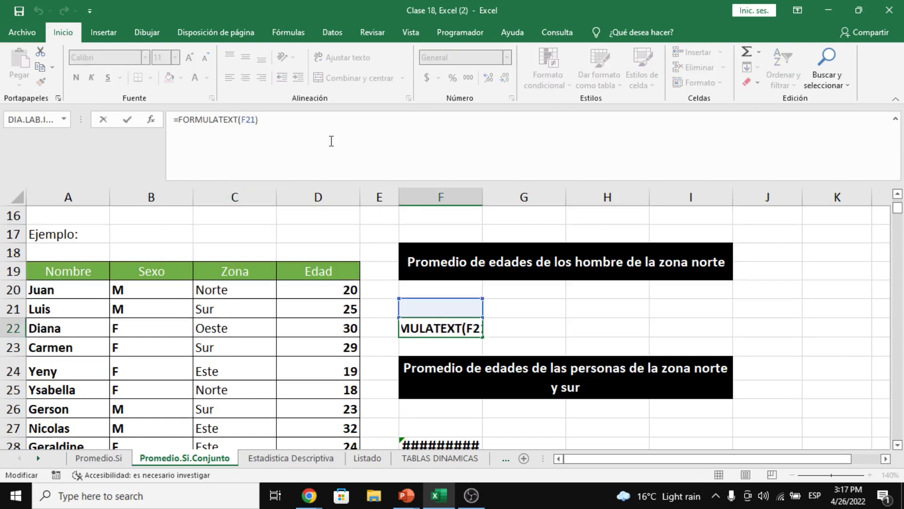
{"action": "type", "text": "O"}
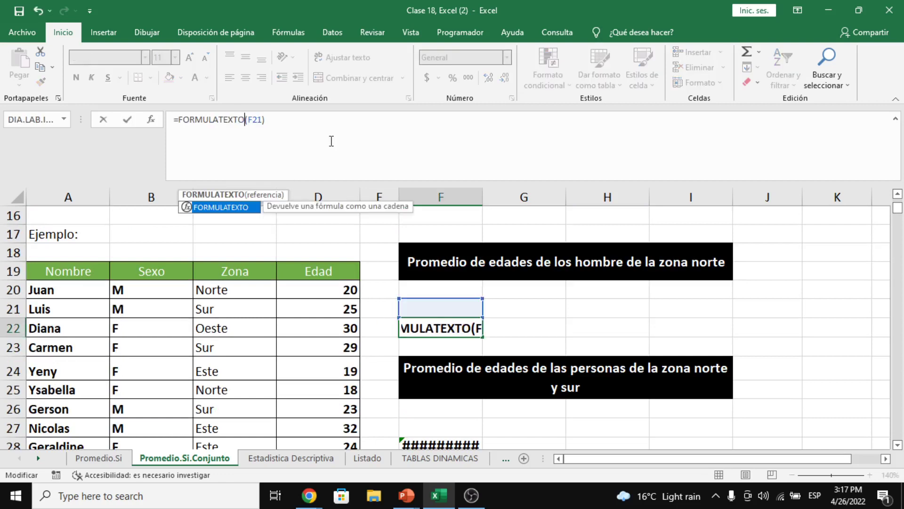
{"action": "key", "text": "Return"}
Correct the formula in F28 to =FORMULATEXTO(F27)
{"action": "scroll", "coordinate": [366, 394], "scroll_direction": "down", "scroll_amount": 1}
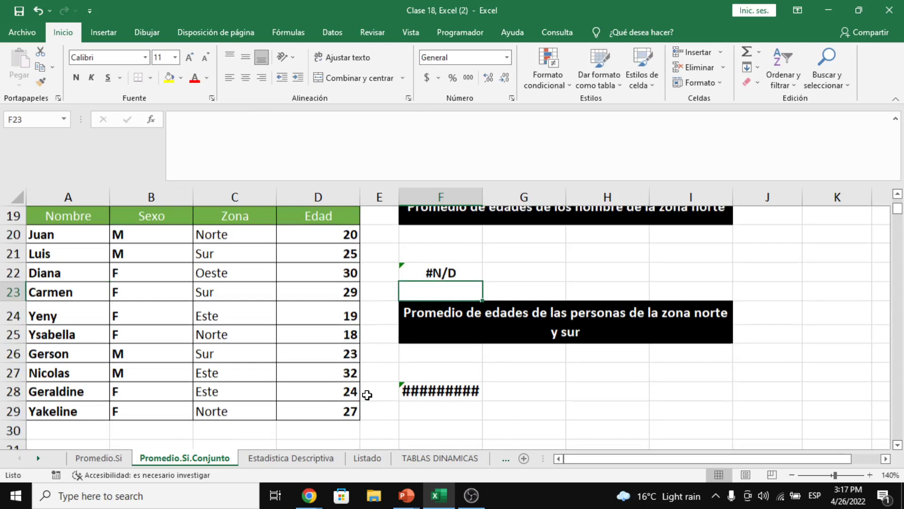
{"action": "left_click", "coordinate": [425, 391]}
{"action": "left_click", "coordinate": [245, 119]}
{"action": "type", "text": "ORMULATEXTO(F27"}
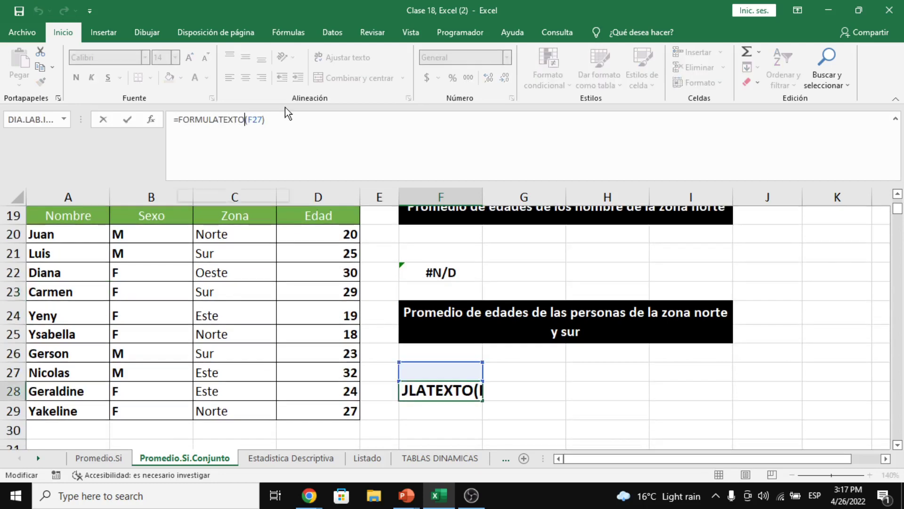
{"action": "key", "text": "Return"}
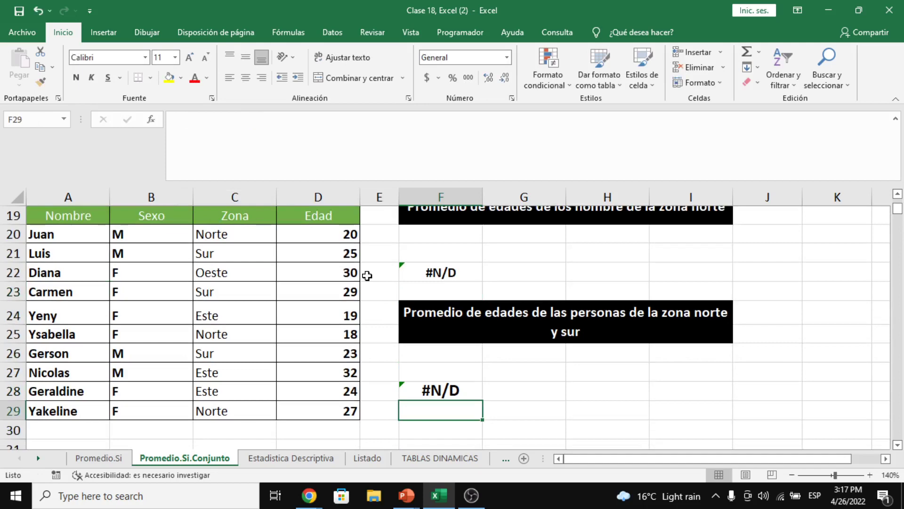
Begin a PROMEDIO.SI.CONJUNTO formula in F21 with the ages D20:D29 as the average range
{"action": "scroll", "coordinate": [367, 275], "scroll_direction": "up", "scroll_amount": 1}
{"action": "left_click", "coordinate": [429, 308]}
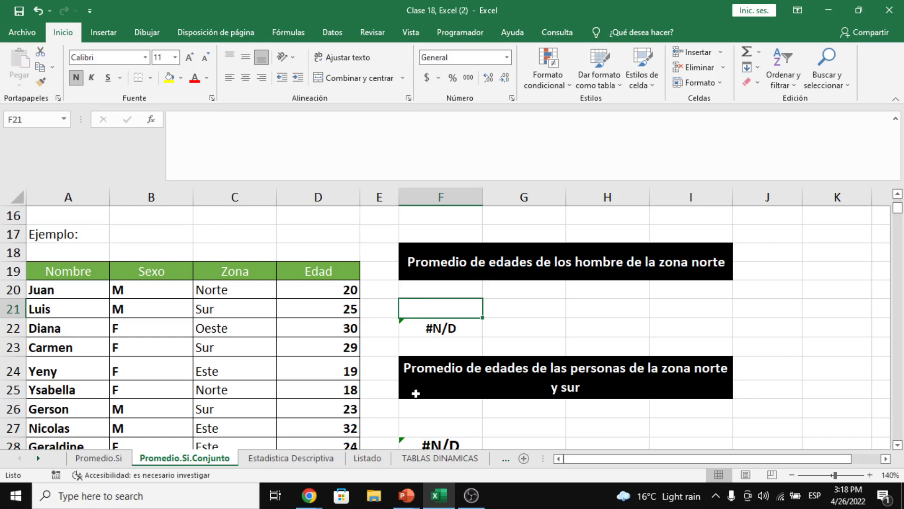
{"action": "type", "text": "=P"}
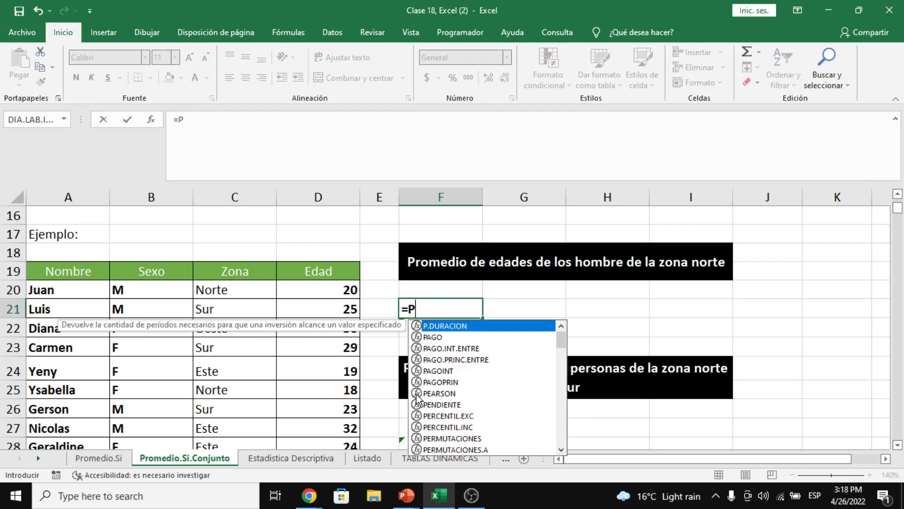
{"action": "type", "text": "ROMEDIO.SI"}
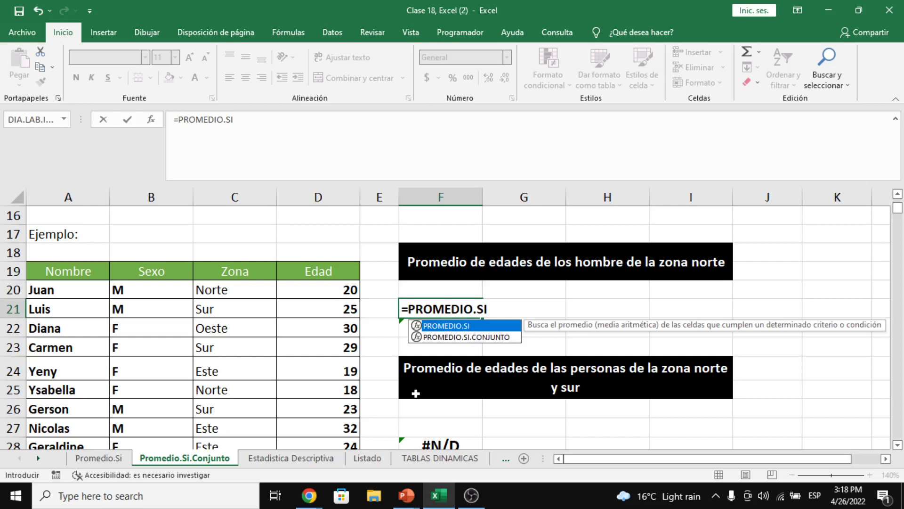
{"action": "key", "text": "Down"}
{"action": "key", "text": "Tab"}
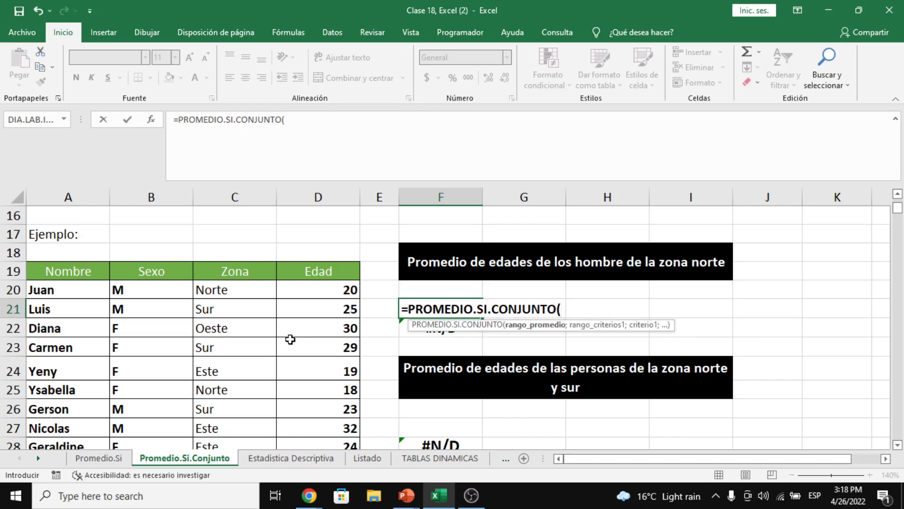
{"action": "left_click", "coordinate": [314, 293]}
{"action": "left_click_drag", "start_coordinate": [315, 305], "coordinate": [320, 404]}
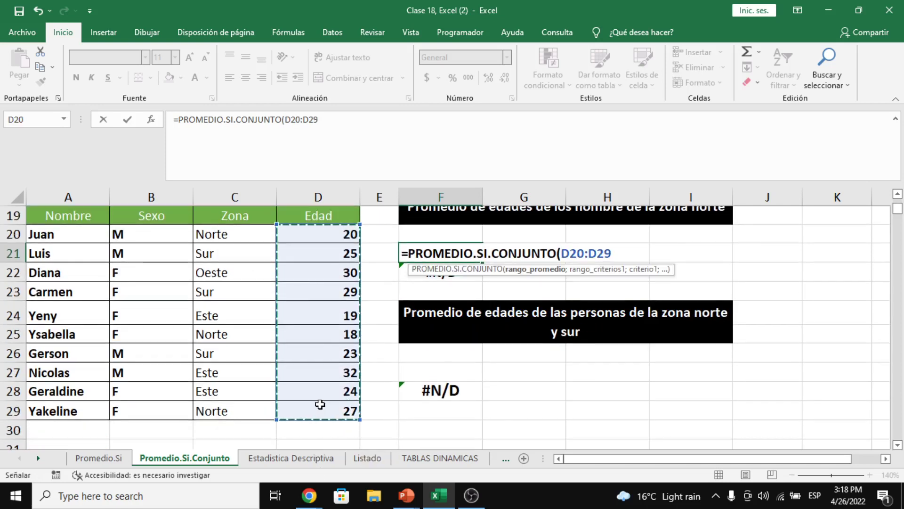
{"action": "scroll", "coordinate": [900, 449], "scroll_direction": "up", "scroll_amount": 1}
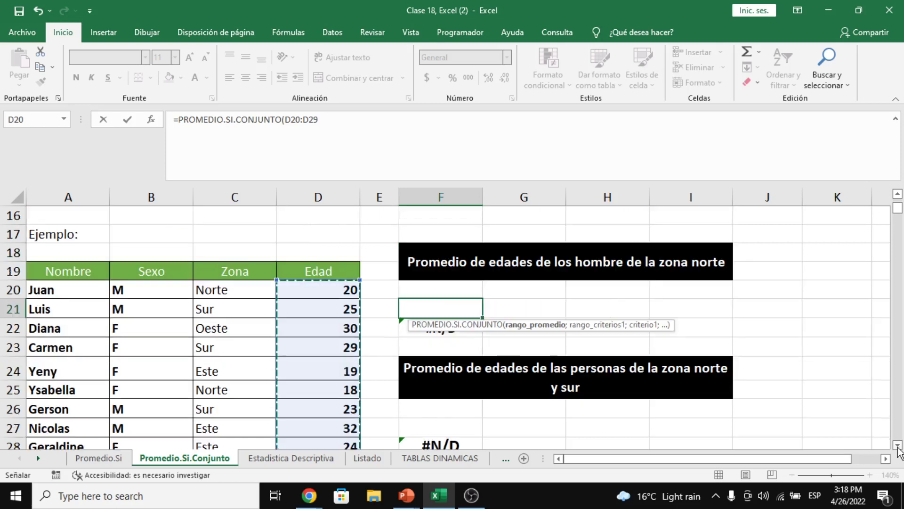
{"action": "left_click", "coordinate": [898, 445]}
{"action": "type", "text": ";"}
{"action": "left_click", "coordinate": [897, 446]}
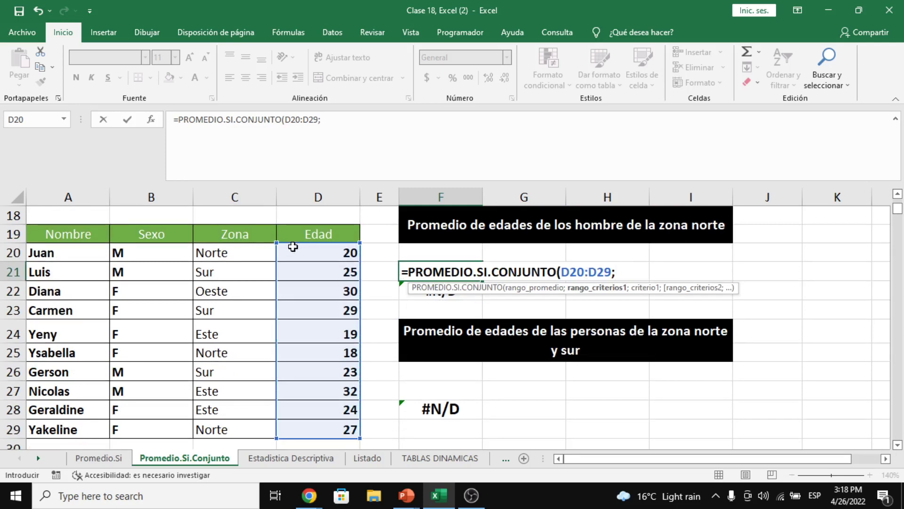
Add the Sexo range B20:B29 with the criterion "M" as the first condition of the F21 formula
{"action": "left_click_drag", "start_coordinate": [163, 252], "coordinate": [164, 429]}
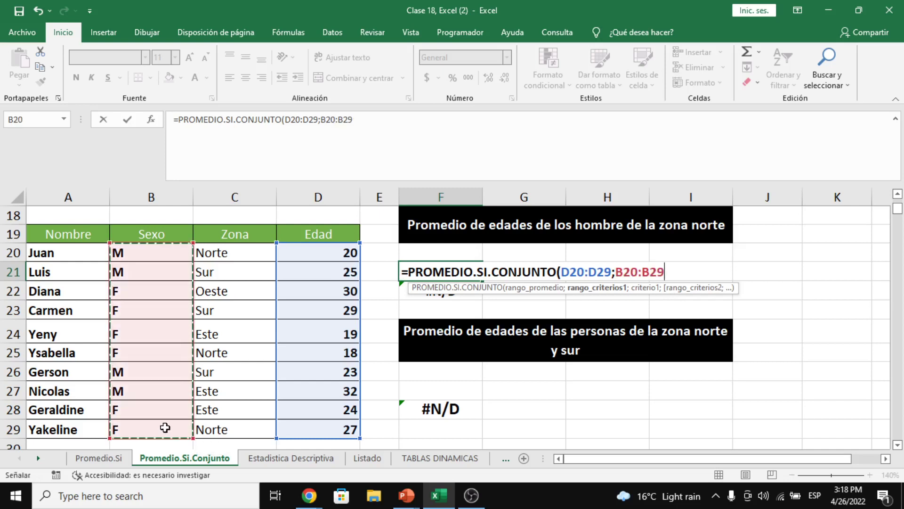
{"action": "type", "text": ";"}
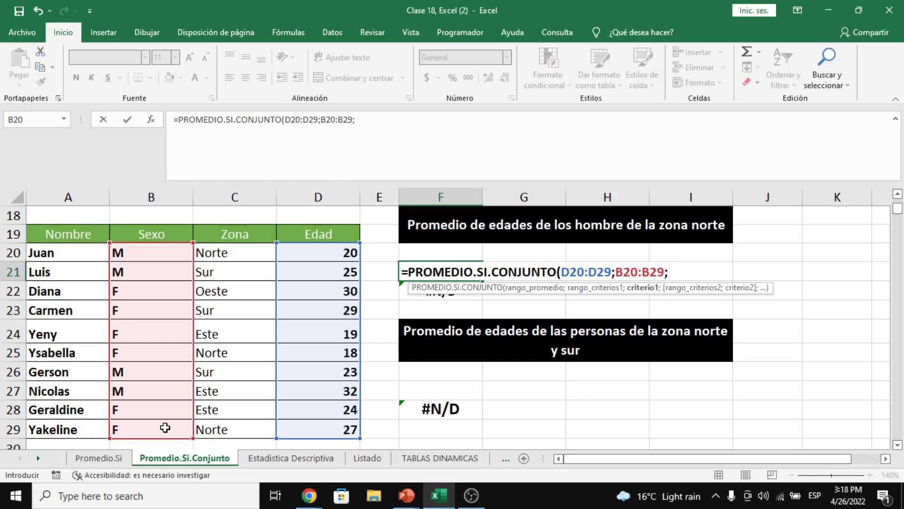
{"action": "type", "text": "\"M\";"}
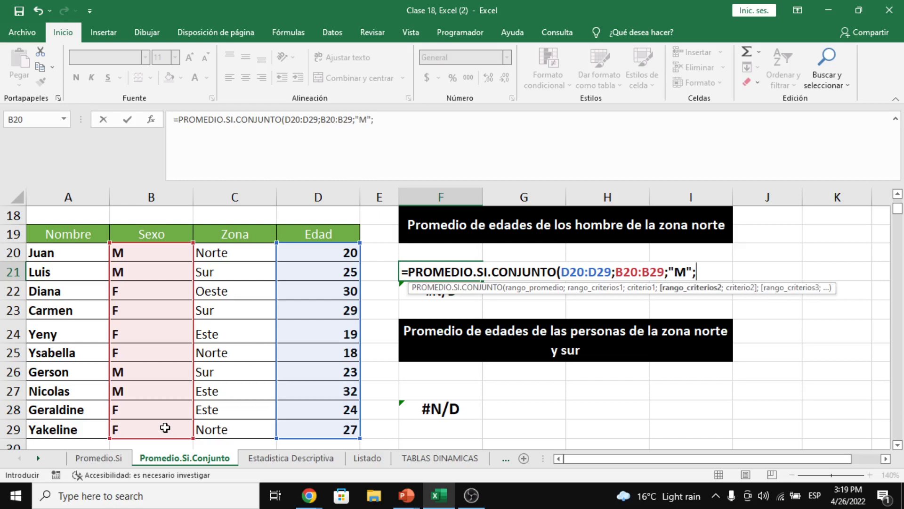
Add the Zona range C20:C29 with the criterion "NORTE" as the second condition and complete the F21 formula
{"action": "left_click", "coordinate": [233, 262]}
{"action": "left_click_drag", "start_coordinate": [233, 261], "coordinate": [265, 427]}
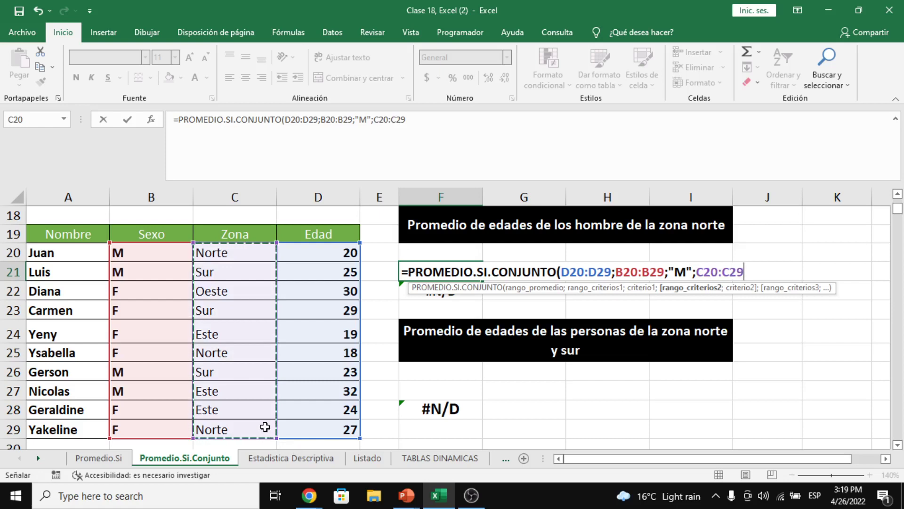
{"action": "type", "text": ";"}
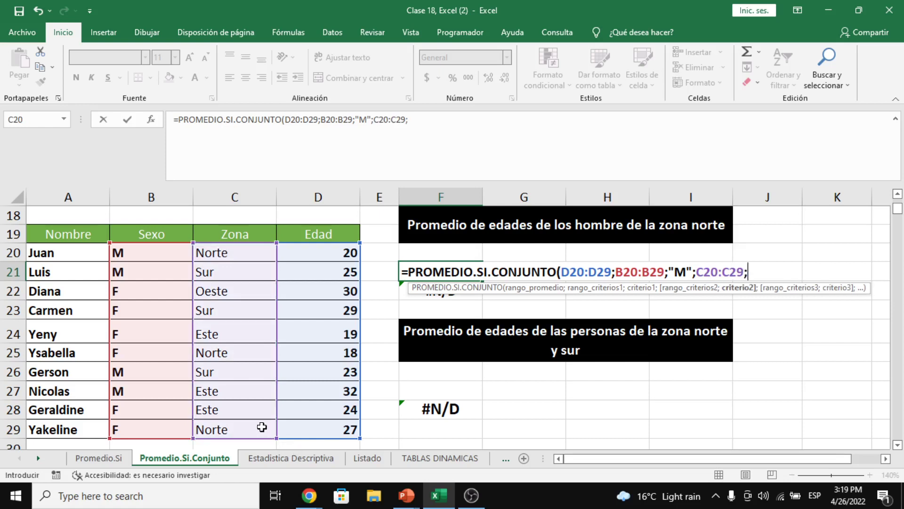
{"action": "type", "text": "\"NORTE"}
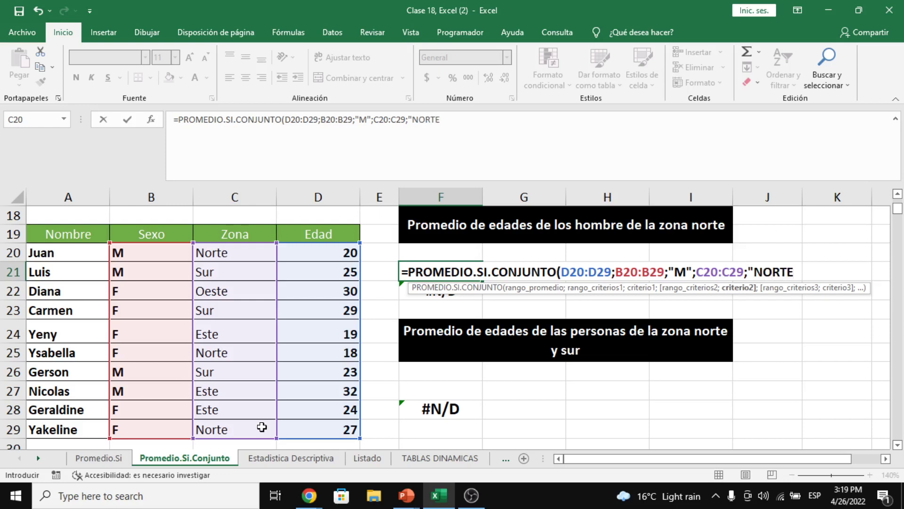
{"action": "type", "text": "\""}
{"action": "key", "text": "Return"}
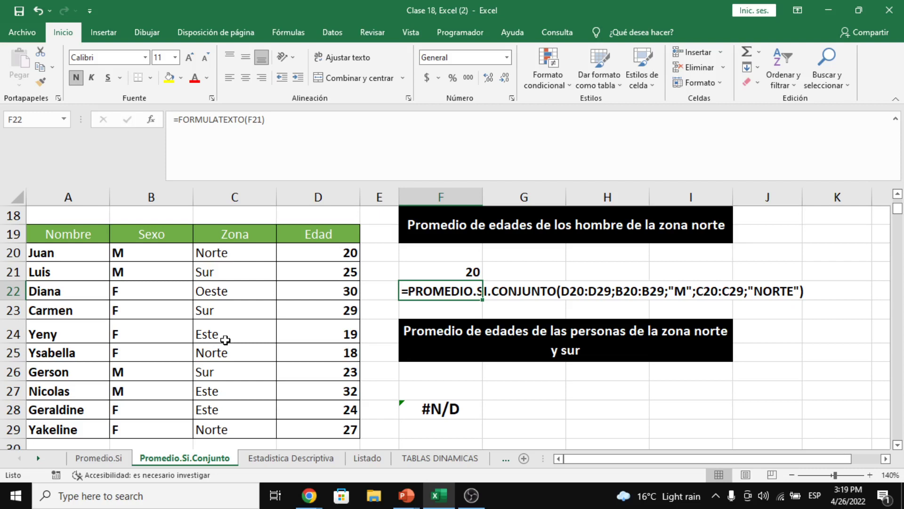
Highlight A20:D20, the table row matching sex M and zone Norte, in yellow
{"action": "left_click", "coordinate": [231, 311]}
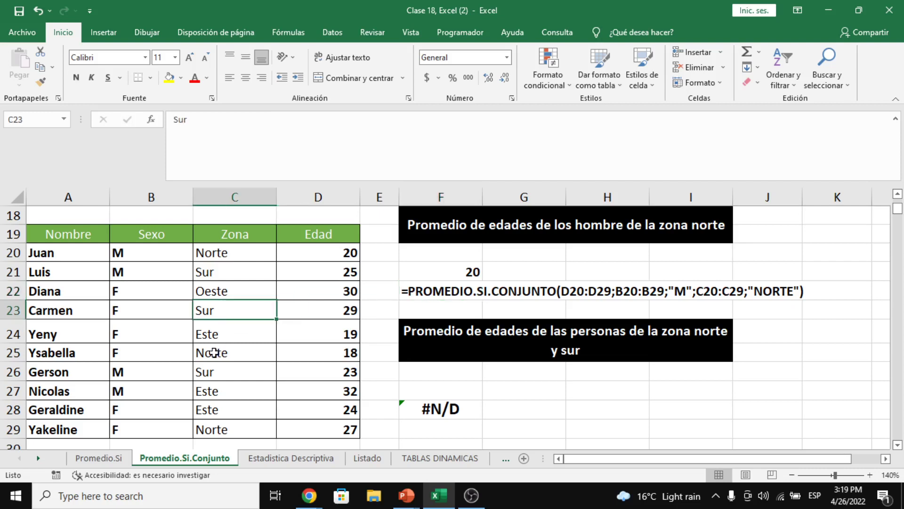
{"action": "left_click_drag", "start_coordinate": [91, 255], "coordinate": [282, 260]}
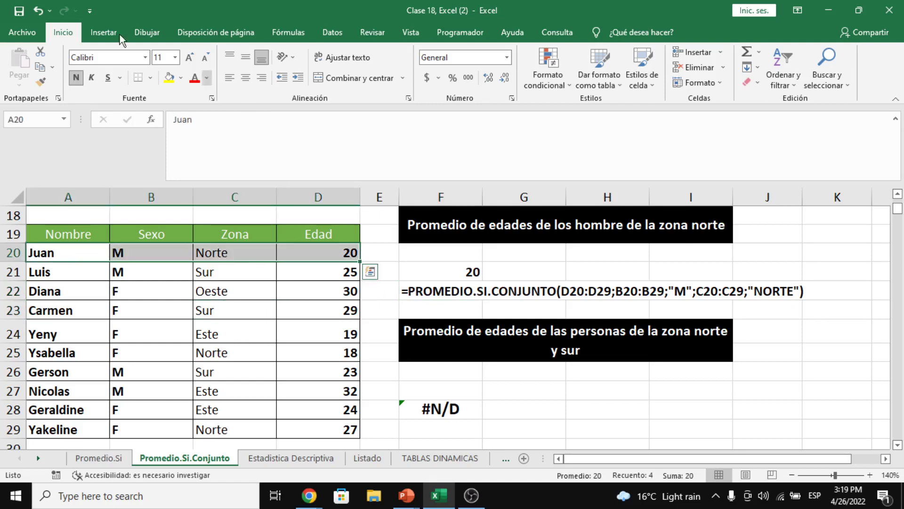
{"action": "left_click", "coordinate": [168, 78]}
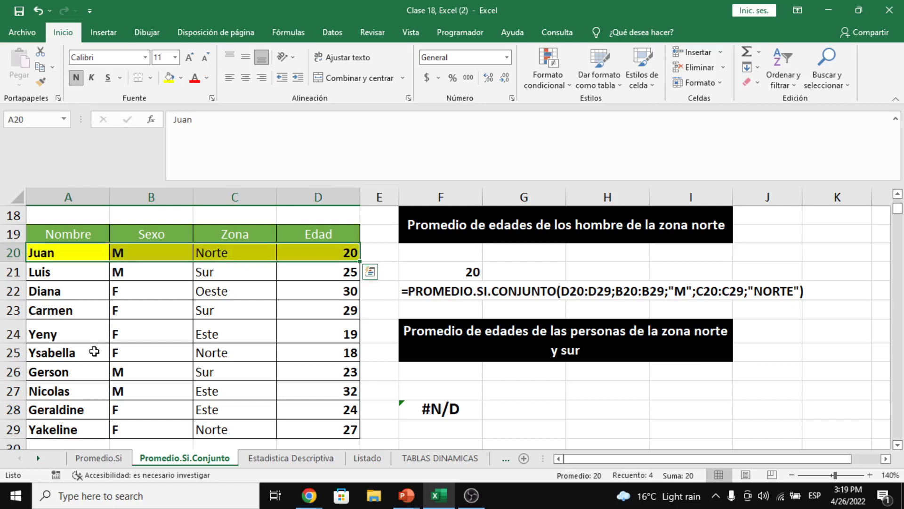
Highlight the remaining male rows of the table, A21:D21 and A26:D27, in yellow
{"action": "left_click", "coordinate": [81, 276]}
{"action": "left_click_drag", "start_coordinate": [90, 271], "coordinate": [273, 265]}
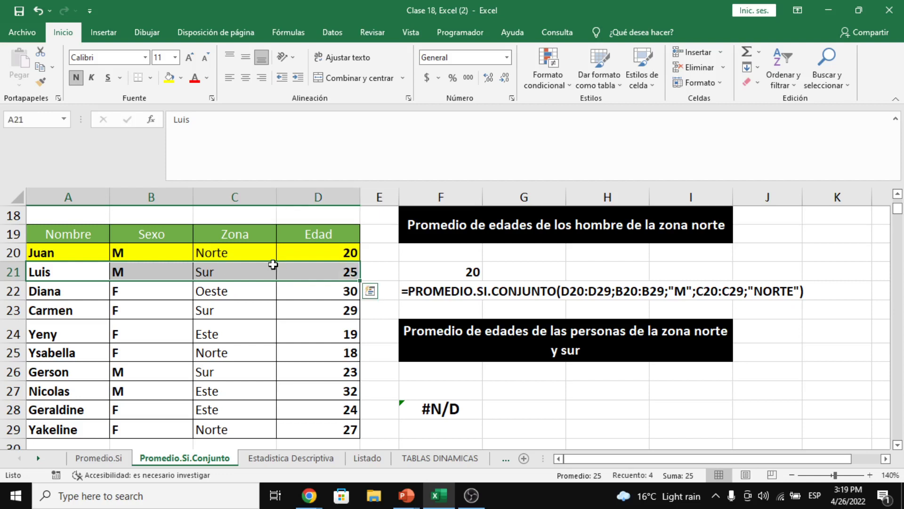
{"action": "left_click", "coordinate": [168, 78]}
{"action": "left_click_drag", "start_coordinate": [98, 369], "coordinate": [329, 395]}
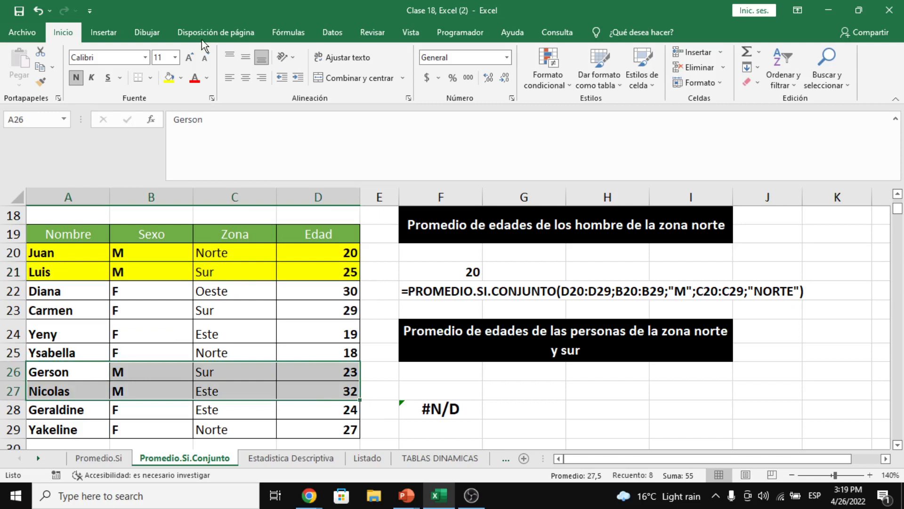
{"action": "left_click", "coordinate": [169, 77]}
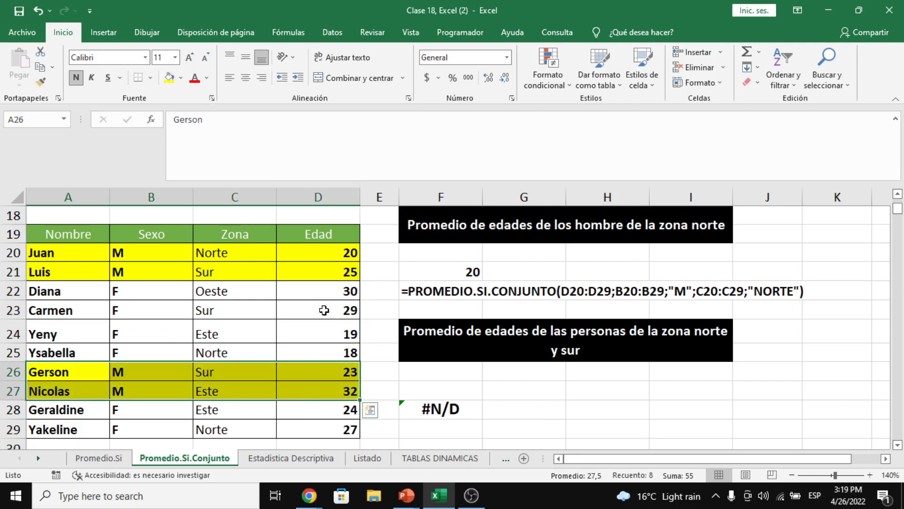
Review the sex and zone of the highlighted rows and remove the fill from A21:D21 and A26:D27, the men outside zone Norte
{"action": "left_click", "coordinate": [270, 295]}
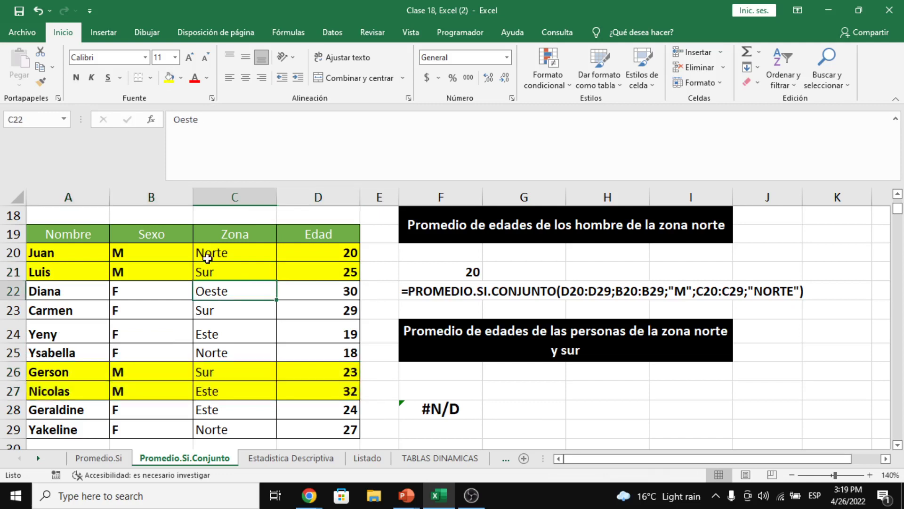
{"action": "left_click_drag", "start_coordinate": [170, 254], "coordinate": [174, 268]}
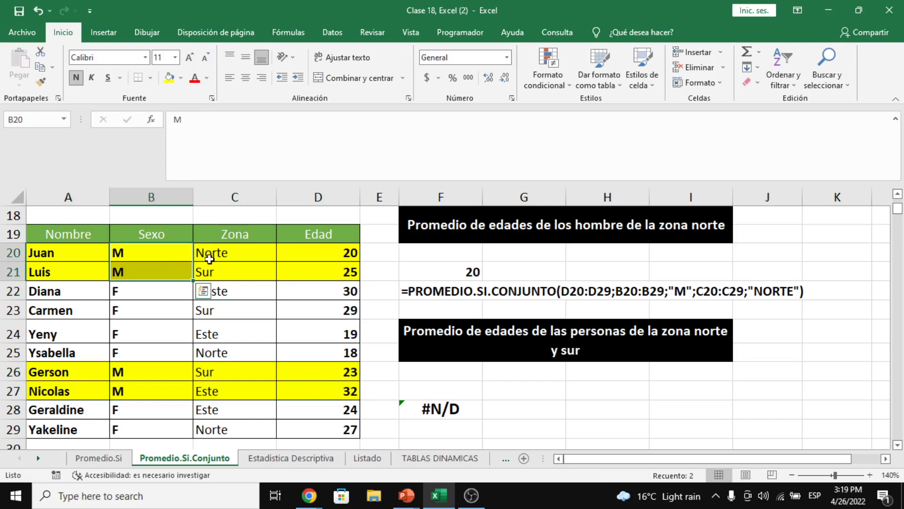
{"action": "left_click", "coordinate": [230, 255]}
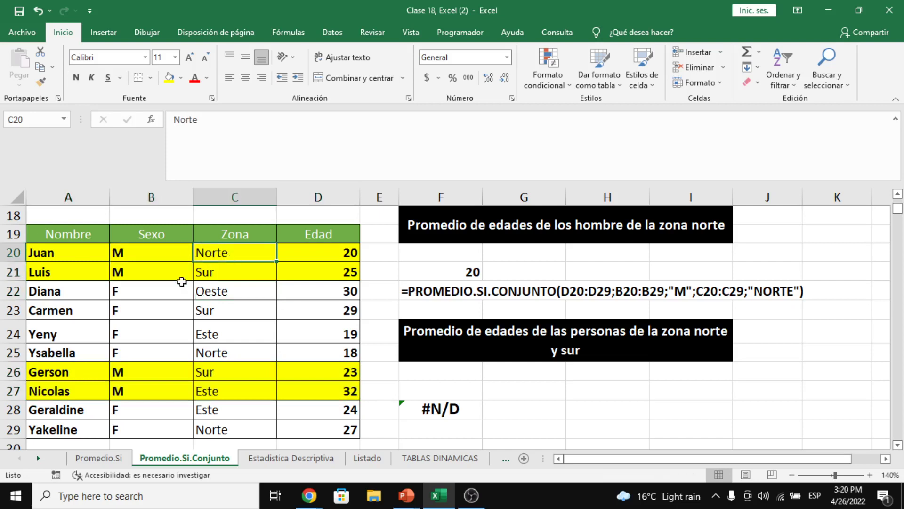
{"action": "left_click", "coordinate": [242, 389]}
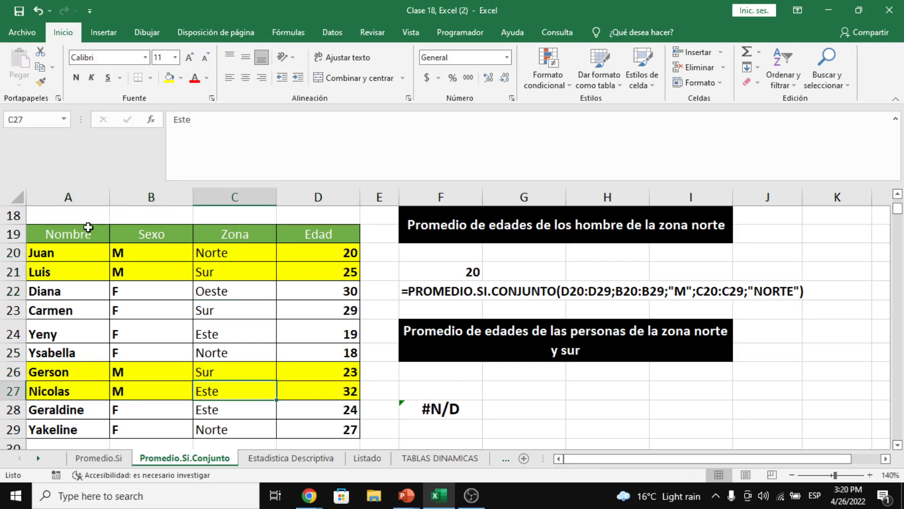
{"action": "left_click_drag", "start_coordinate": [56, 272], "coordinate": [330, 272]}
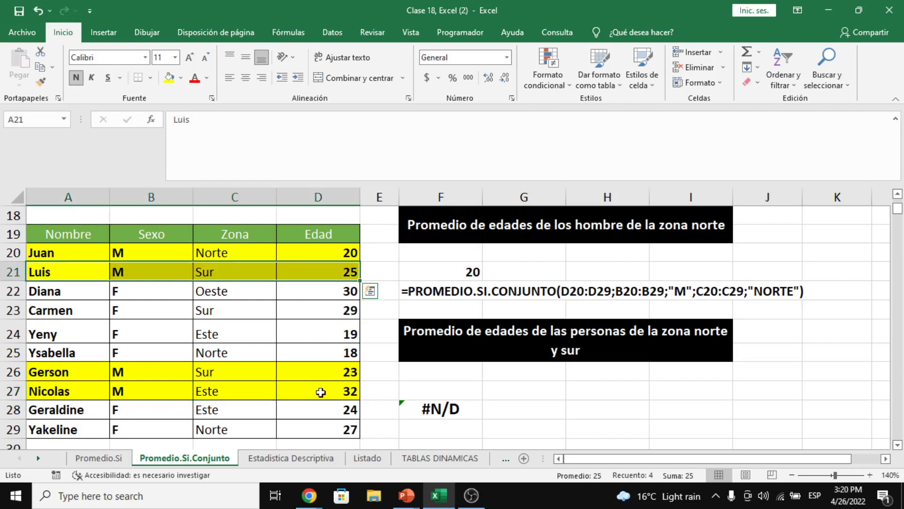
{"action": "left_click_drag", "start_coordinate": [321, 391], "coordinate": [47, 372]}
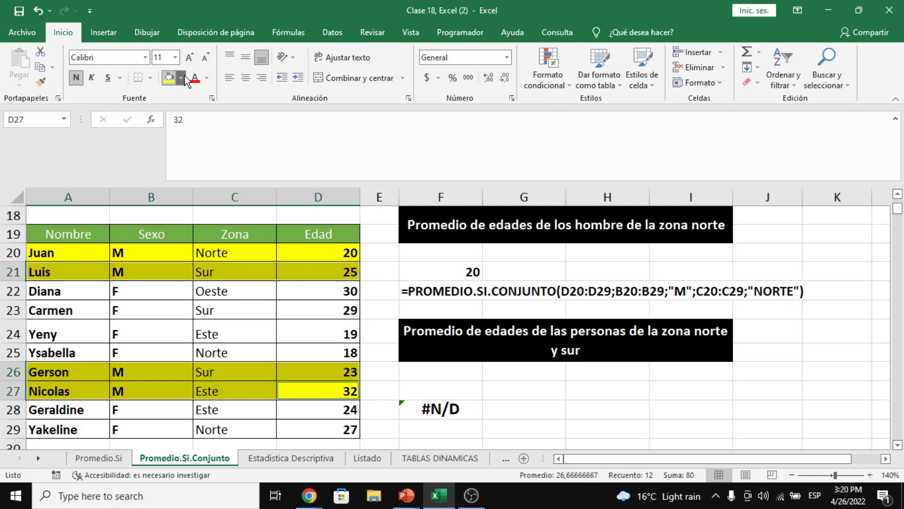
{"action": "left_click", "coordinate": [181, 78]}
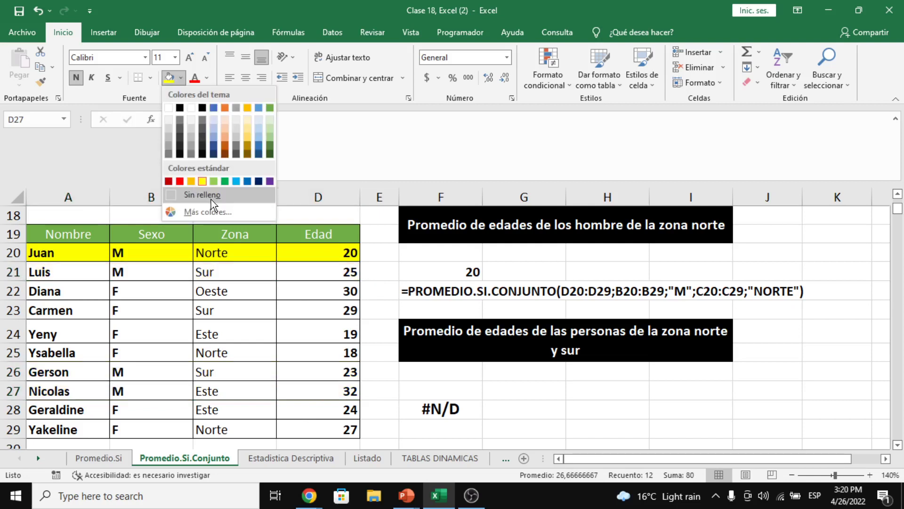
{"action": "left_click", "coordinate": [211, 199]}
Compare the age in D20 with the F21 result and clear the yellow fill from A20:D20
{"action": "left_click", "coordinate": [325, 252]}
{"action": "left_click", "coordinate": [446, 273]}
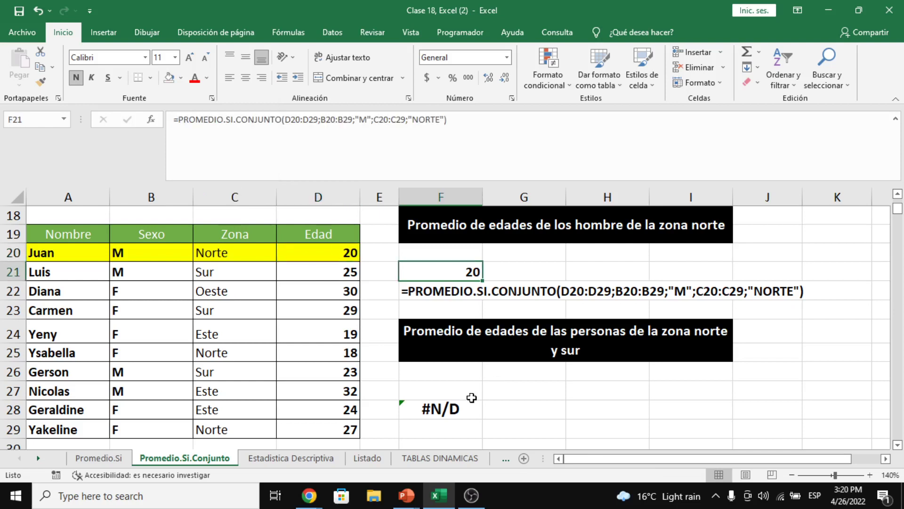
{"action": "left_click", "coordinate": [434, 391]}
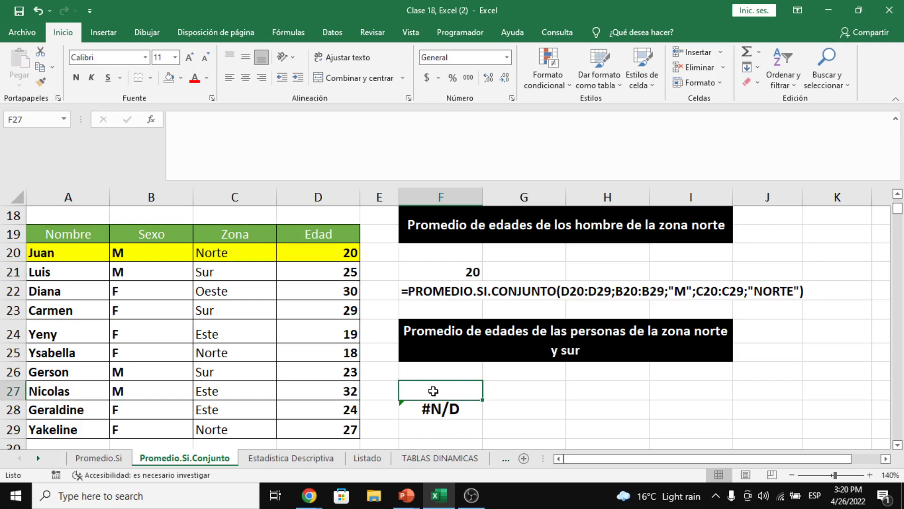
{"action": "left_click_drag", "start_coordinate": [82, 253], "coordinate": [288, 254]}
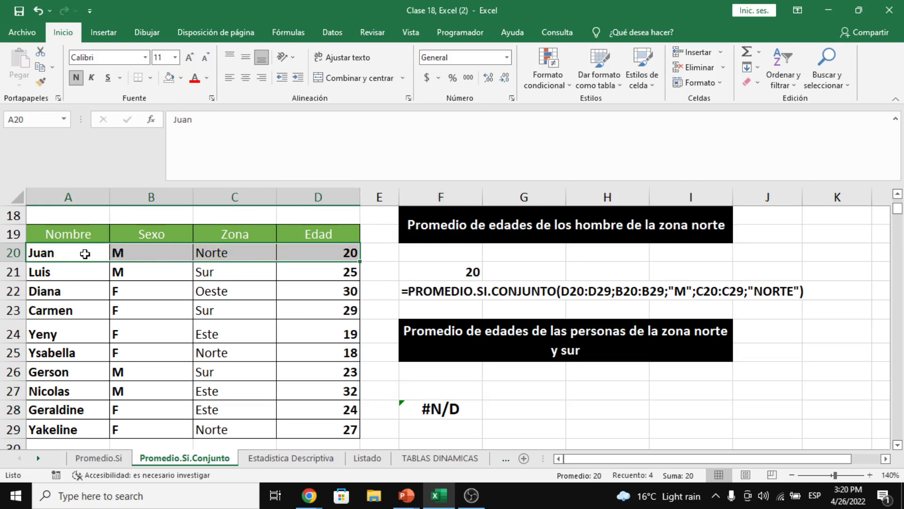
Highlight the first Norte and Sur rows, A20:D21, in yellow and check their zones
{"action": "left_click_drag", "start_coordinate": [84, 254], "coordinate": [325, 270]}
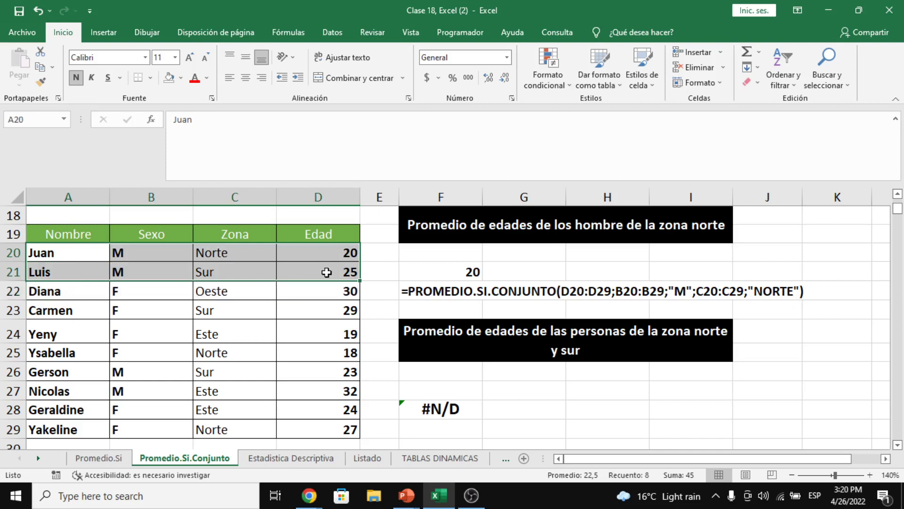
{"action": "left_click", "coordinate": [183, 80]}
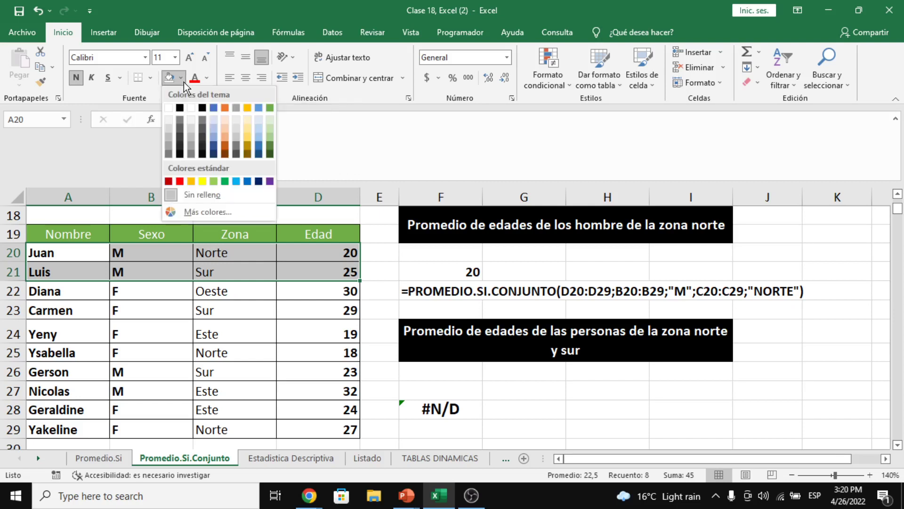
{"action": "left_click", "coordinate": [206, 183]}
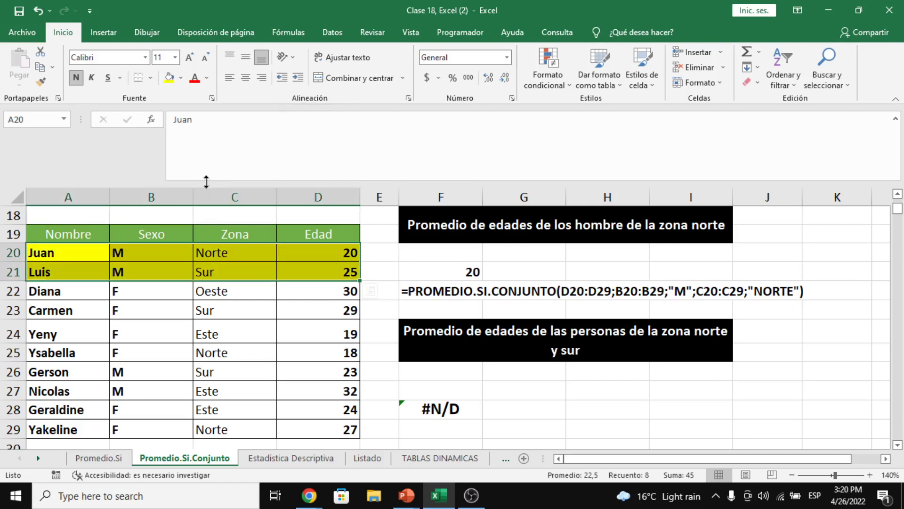
{"action": "left_click", "coordinate": [222, 255]}
{"action": "left_click", "coordinate": [224, 270]}
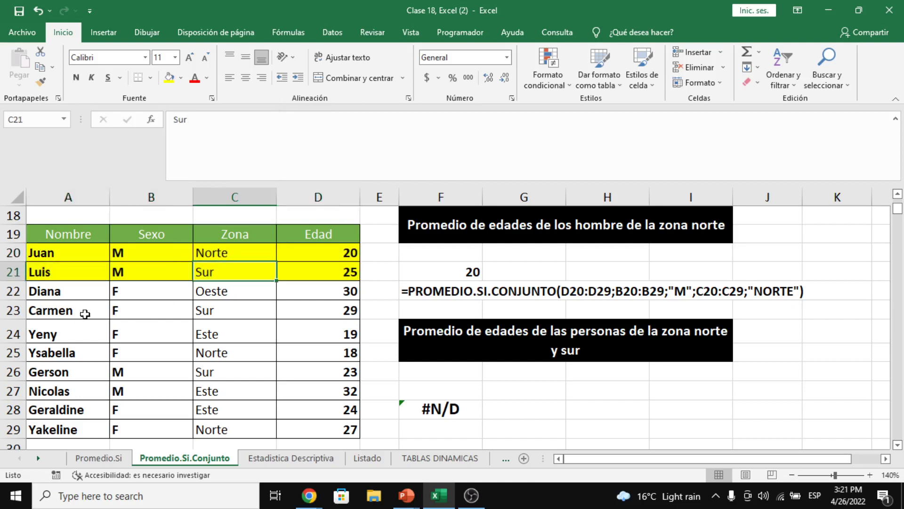
{"action": "left_click_drag", "start_coordinate": [84, 314], "coordinate": [320, 289]}
{"action": "left_click", "coordinate": [168, 79]}
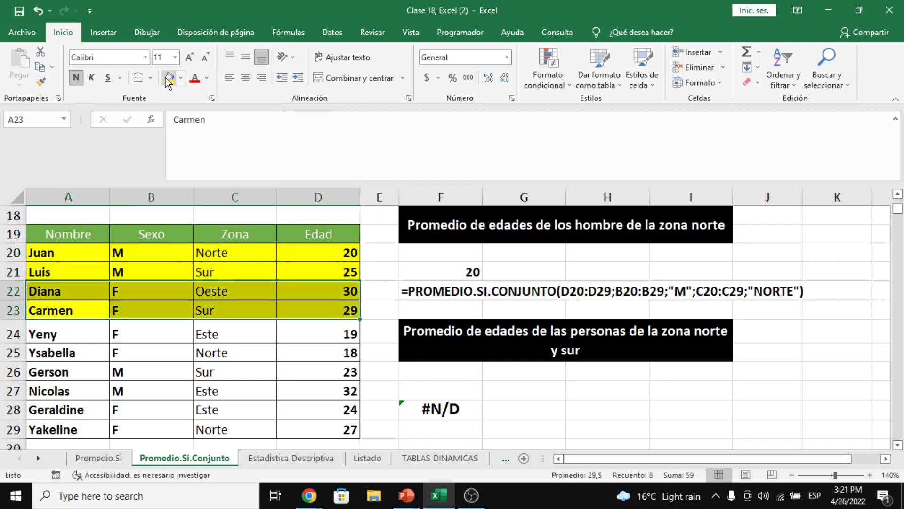
{"action": "key", "text": "ctrl+z"}
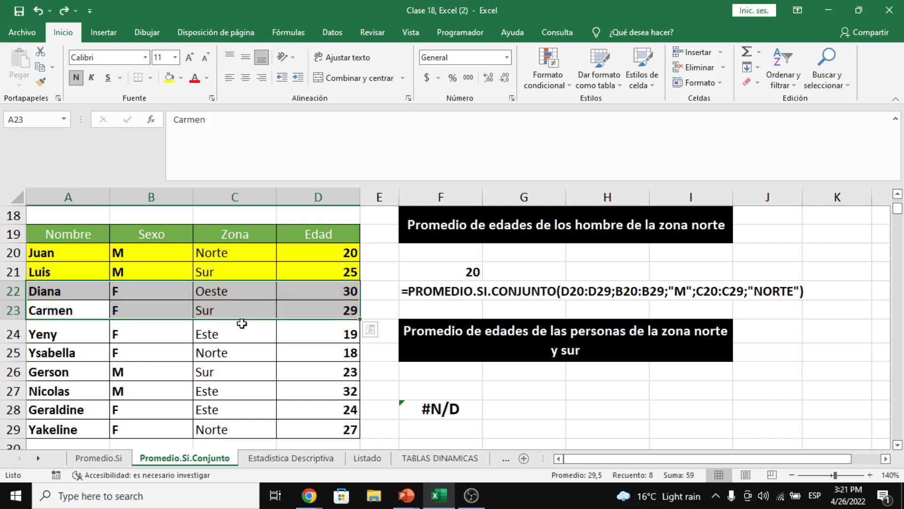
Highlight the remaining Norte and Sur rows, A23:D23, A25:D26 and A29:D29, in yellow
{"action": "left_click_drag", "start_coordinate": [71, 311], "coordinate": [297, 309]}
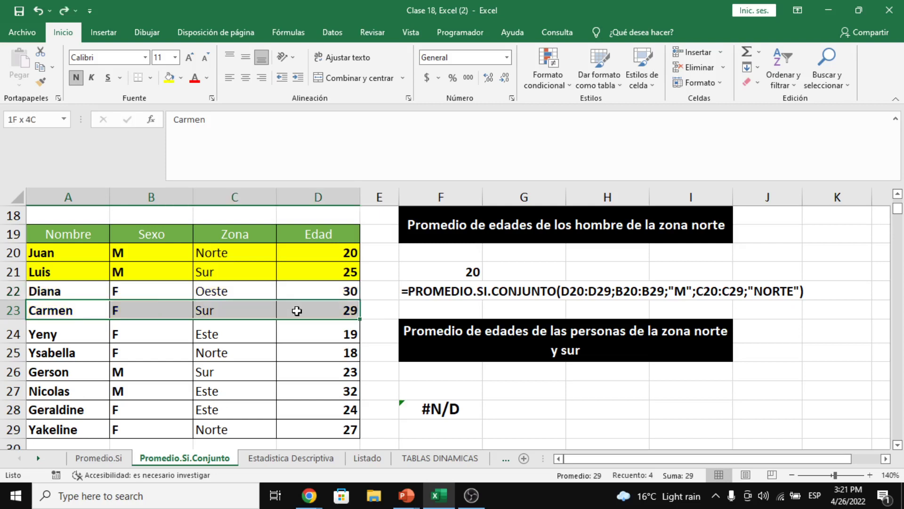
{"action": "left_click", "coordinate": [162, 80]}
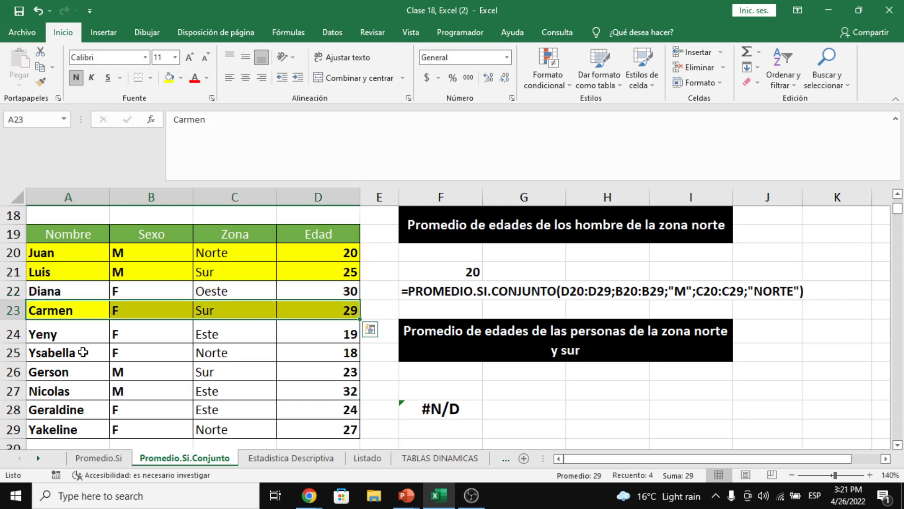
{"action": "left_click_drag", "start_coordinate": [85, 351], "coordinate": [342, 370]}
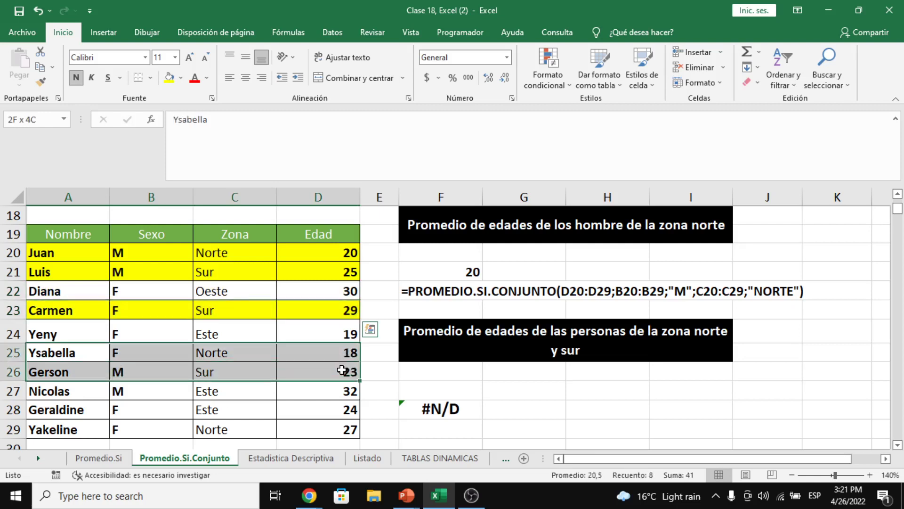
{"action": "left_click", "coordinate": [169, 78]}
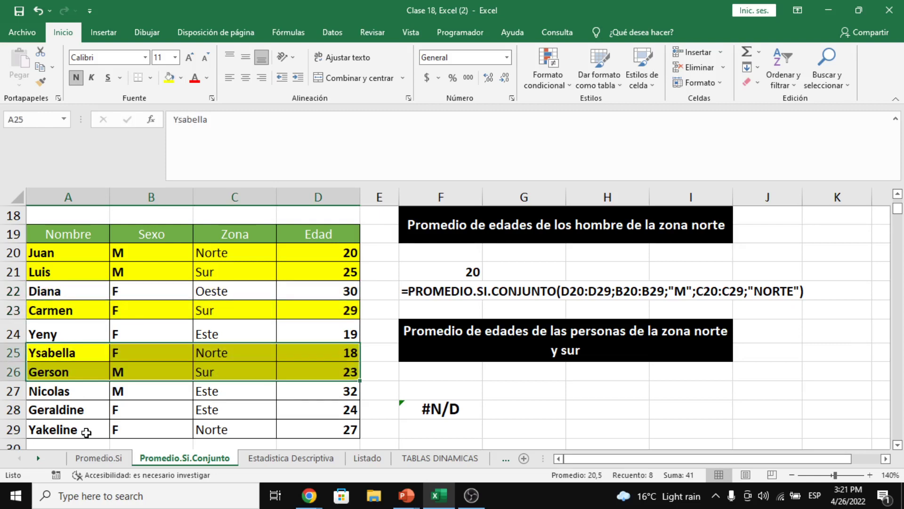
{"action": "left_click_drag", "start_coordinate": [87, 432], "coordinate": [348, 430]}
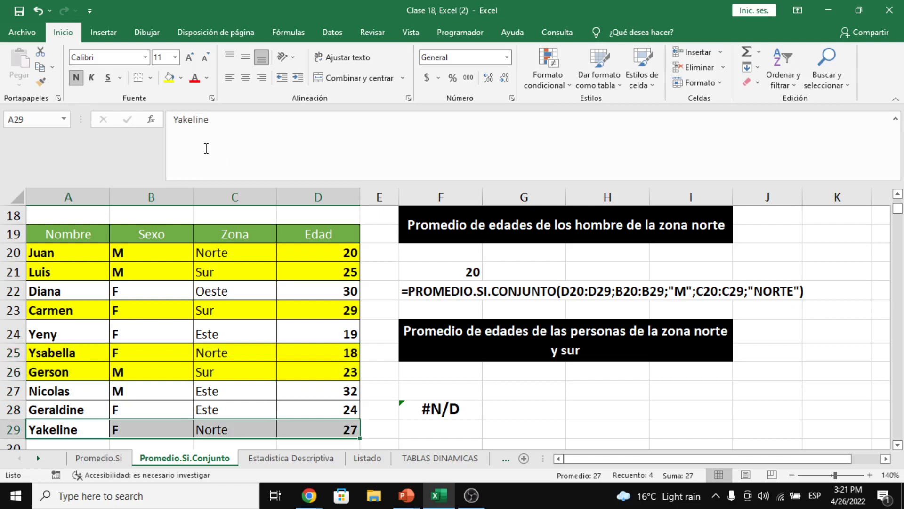
{"action": "key", "text": "F4"}
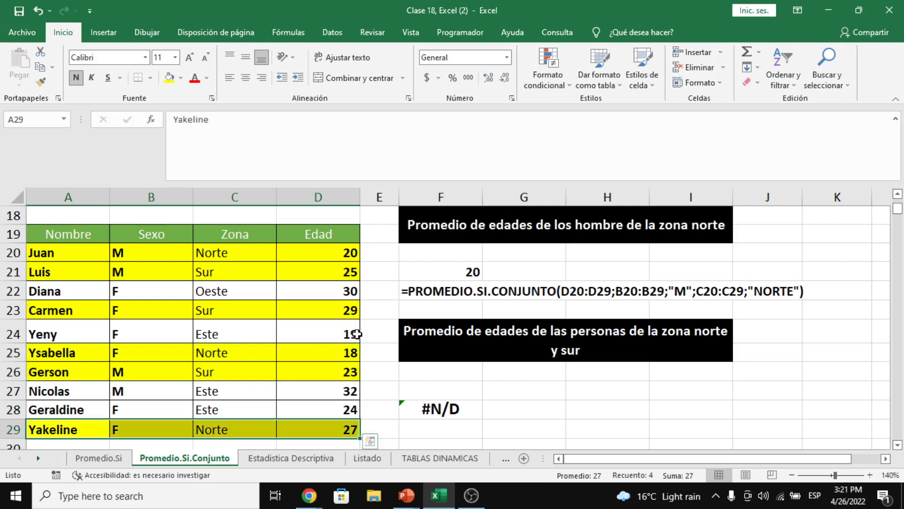
Select the ages of all the highlighted Norte and Sur rows together to read their average
{"action": "left_click", "coordinate": [332, 250]}
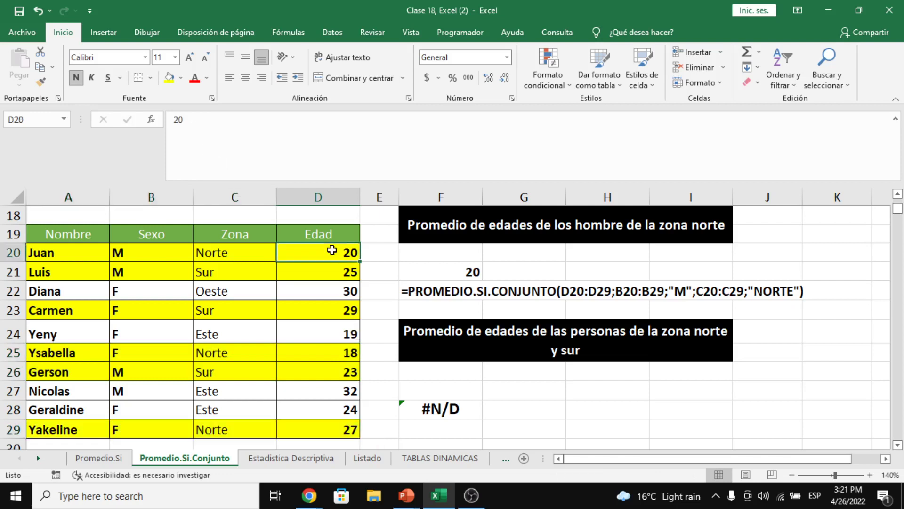
{"action": "left_click_drag", "start_coordinate": [332, 250], "coordinate": [332, 272]}
{"action": "left_click", "coordinate": [332, 310], "text": "ctrl"}
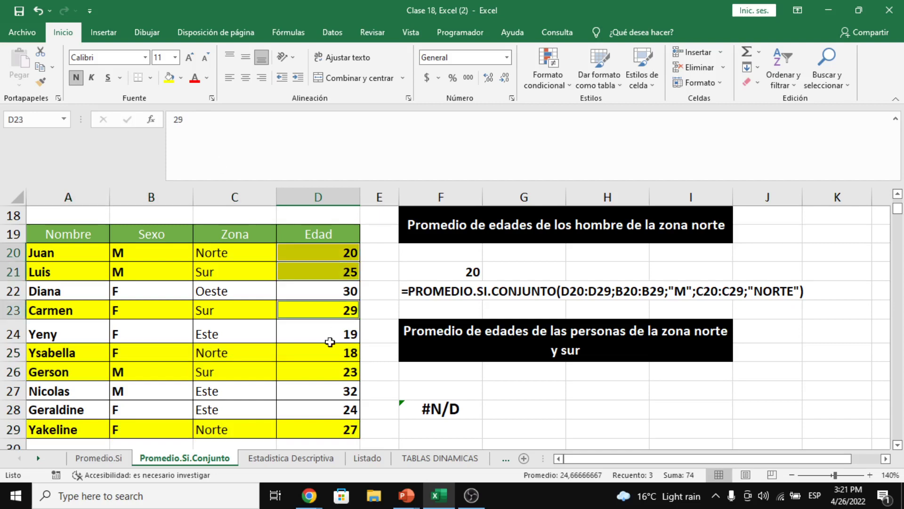
{"action": "left_click_drag", "start_coordinate": [330, 351], "coordinate": [323, 374]}
{"action": "left_click", "coordinate": [334, 429], "text": "ctrl"}
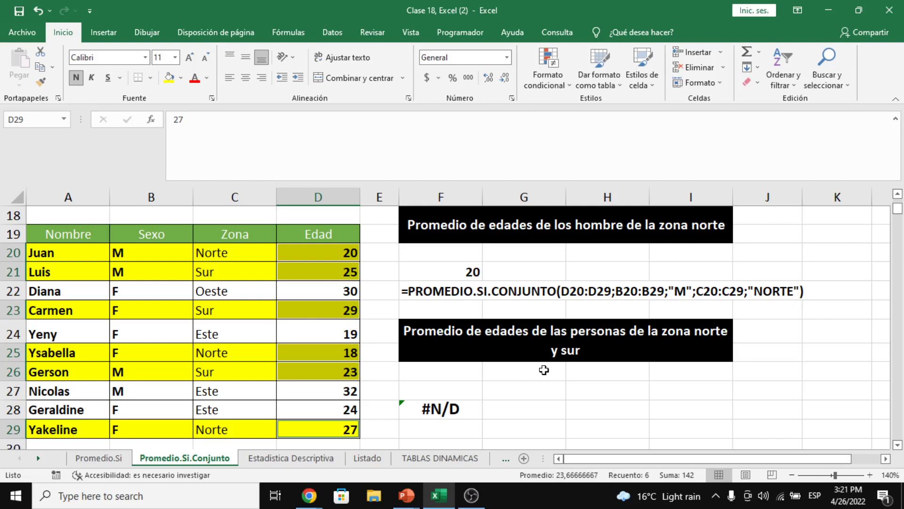
Start a PROMEDIO.SI.CONJUNTO formula in F27 with the ages D20:D29 as the range to average
{"action": "left_click", "coordinate": [448, 389]}
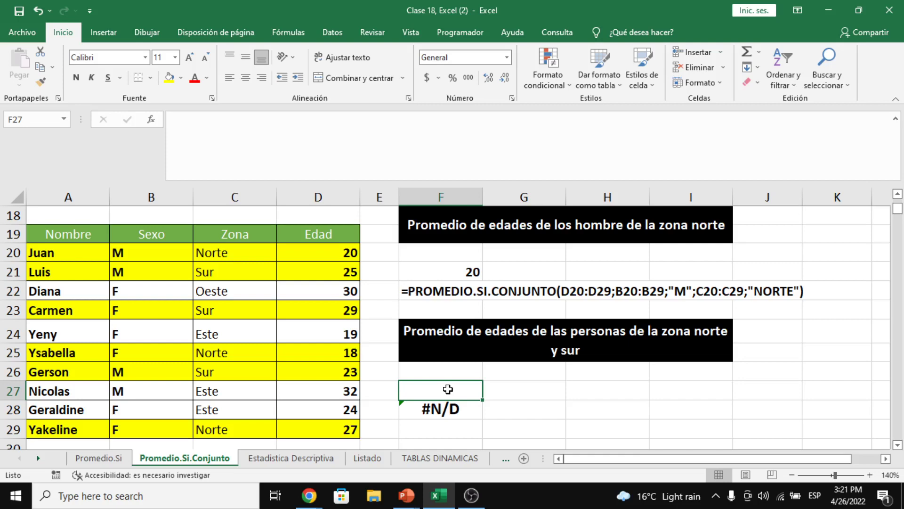
{"action": "key", "text": "alt+Tab"}
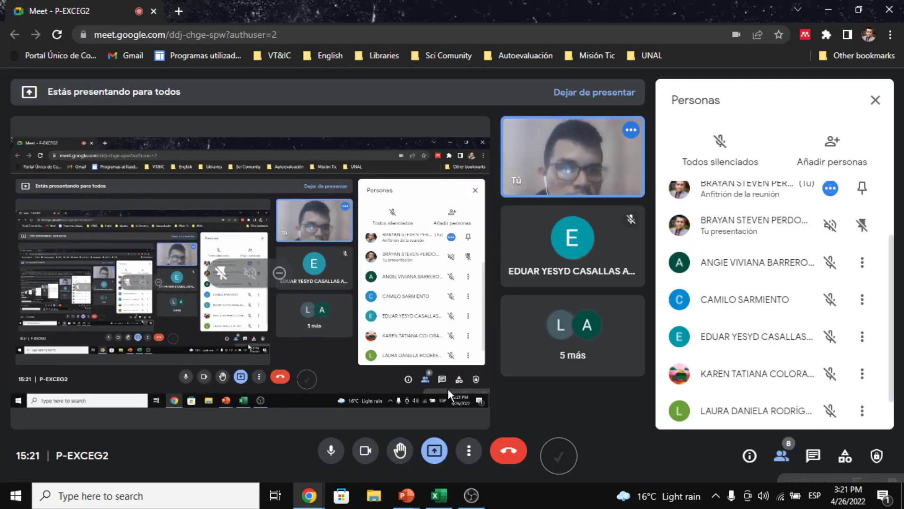
{"action": "key", "text": "alt+Tab"}
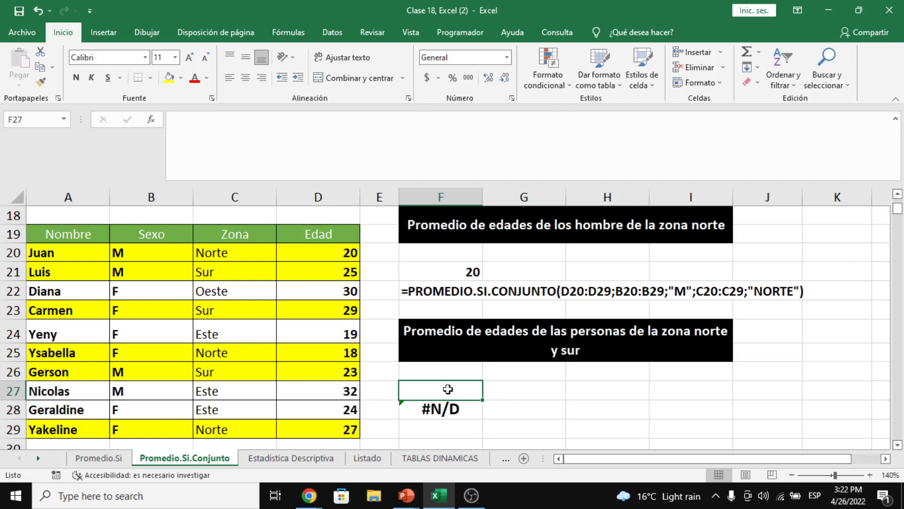
{"action": "type", "text": "="}
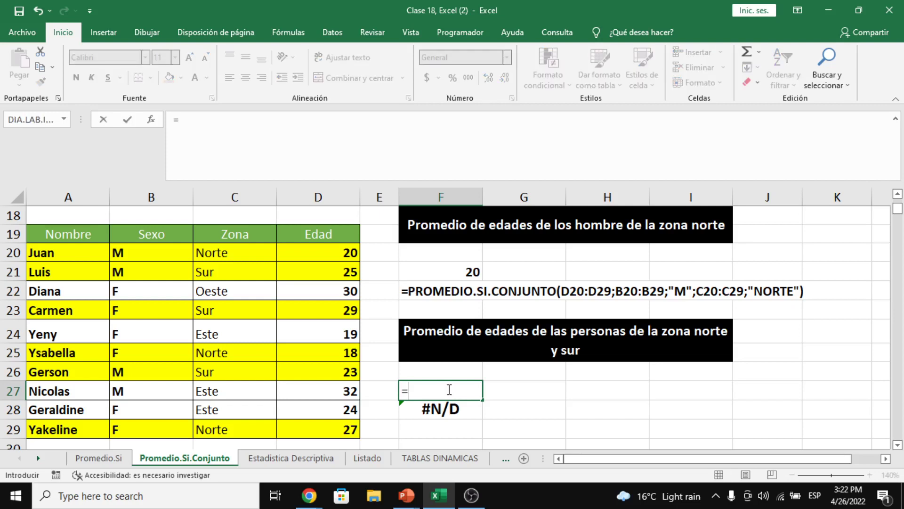
{"action": "type", "text": "PROMEDIO.SIS."}
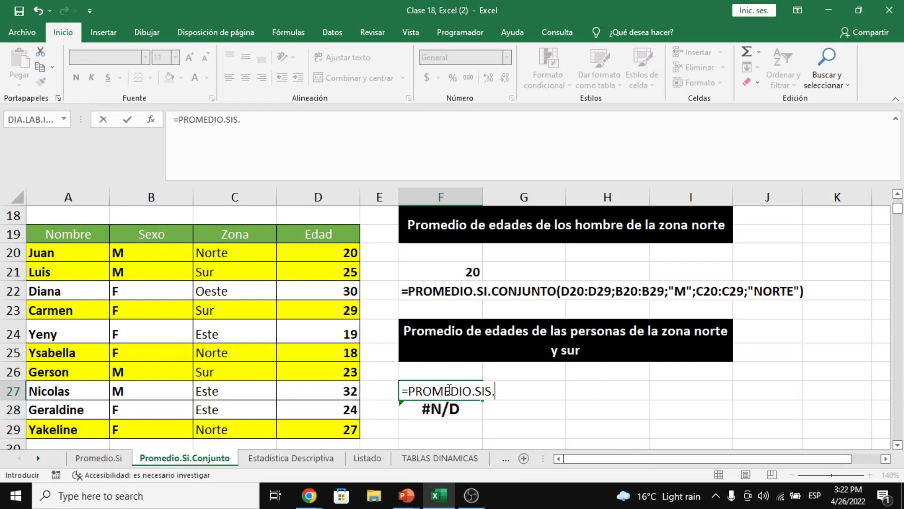
{"action": "key", "text": "BackSpace"}
{"action": "key", "text": "BackSpace"}
{"action": "type", "text": ".CO"}
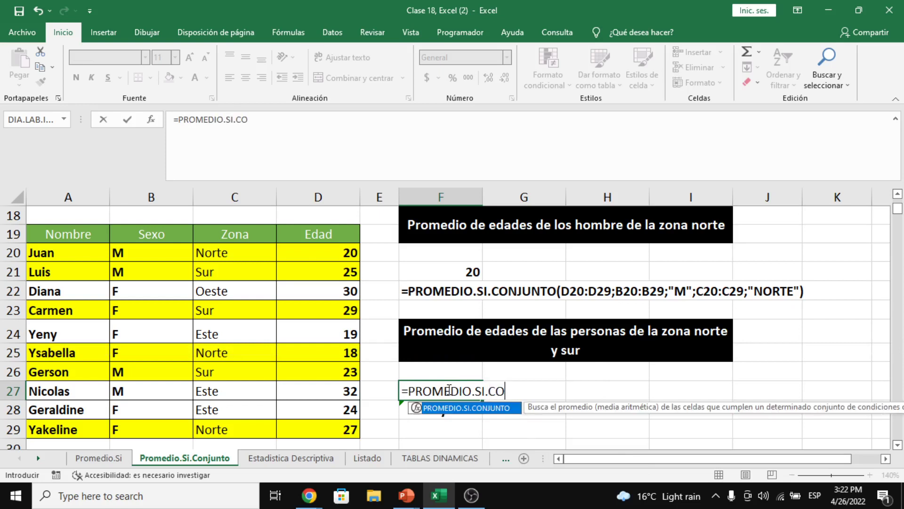
{"action": "key", "text": "Tab"}
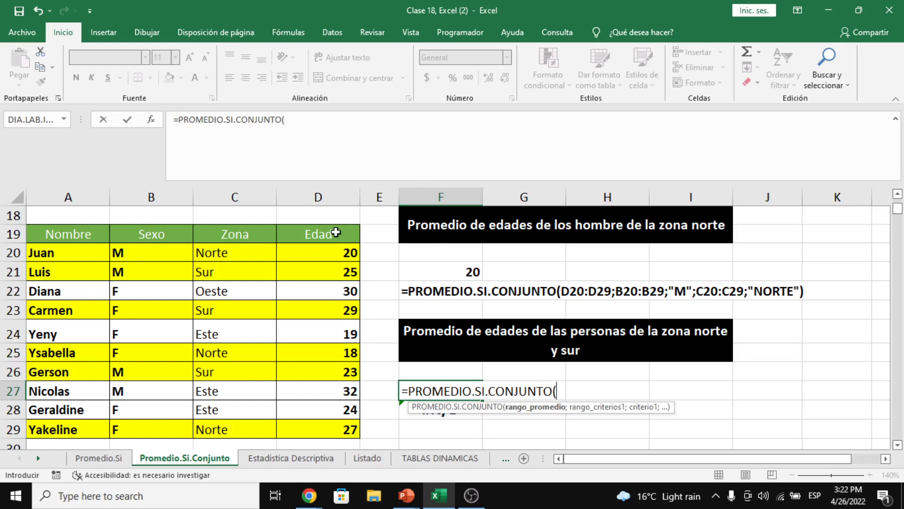
{"action": "left_click_drag", "start_coordinate": [332, 252], "coordinate": [333, 427]}
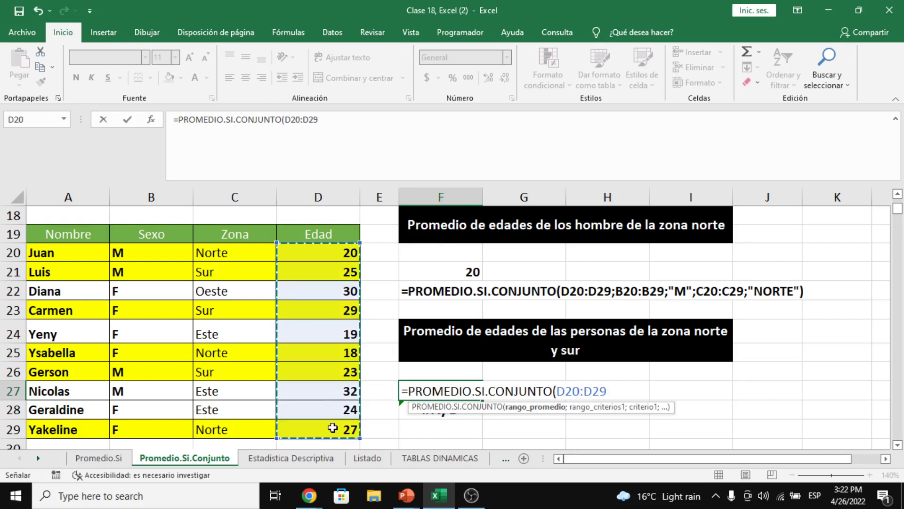
{"action": "type", "text": ";"}
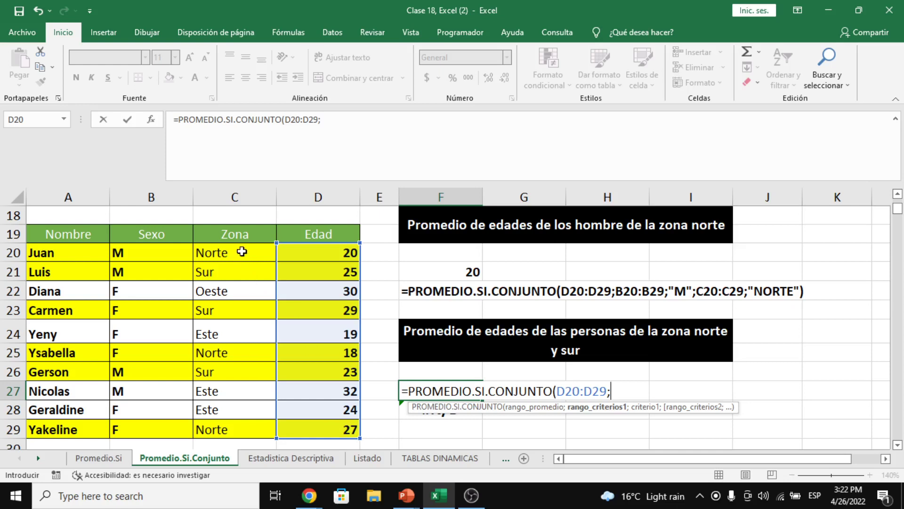
Add the zones C20:C29 as the first criteria range of the formula, with "NORTE" as its criterion
{"action": "left_click_drag", "start_coordinate": [243, 248], "coordinate": [265, 437]}
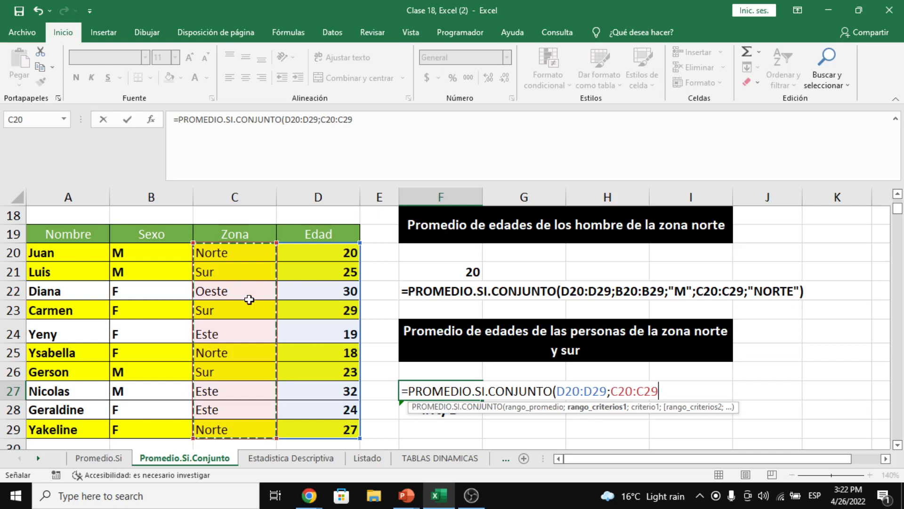
{"action": "type", "text": ";"}
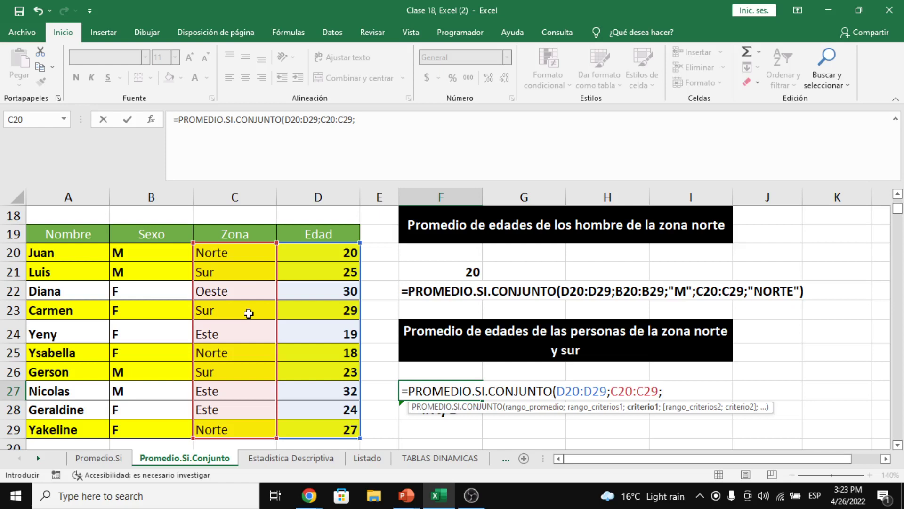
{"action": "left_click", "coordinate": [371, 142]}
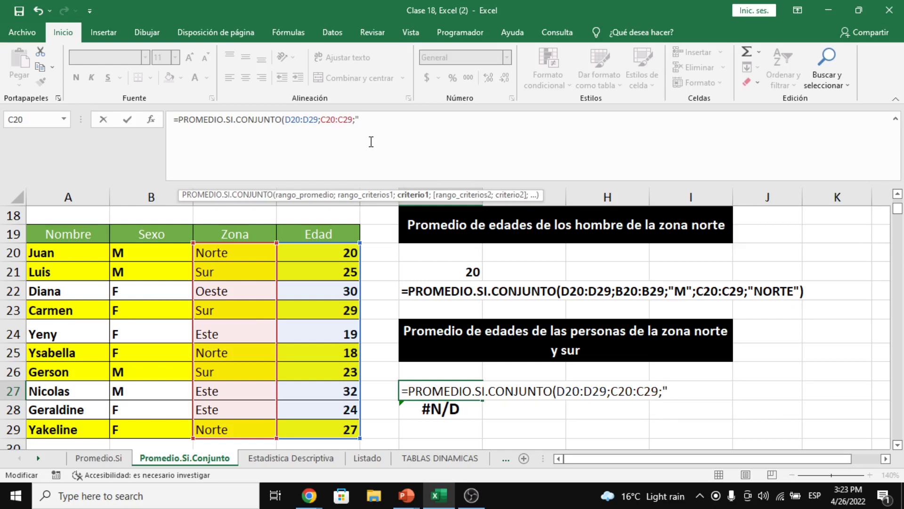
{"action": "type", "text": "\"NORTE"}
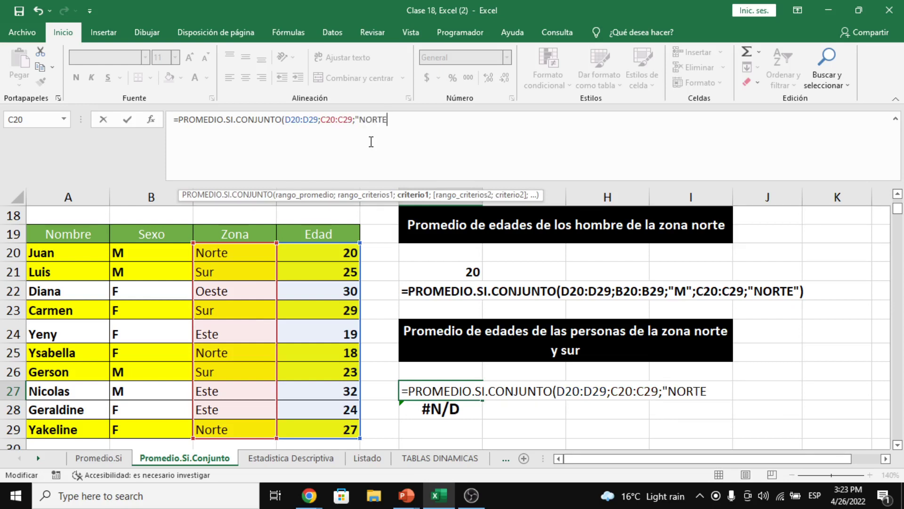
{"action": "type", "text": "\""}
{"action": "type", "text": ";"}
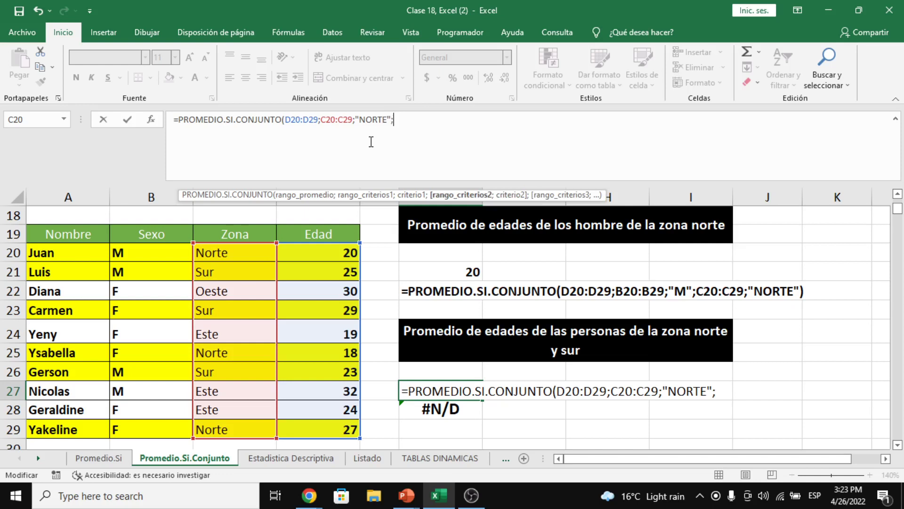
Add C20:C29 as the second criteria range with the criterion "SUR" and enter the formula in F27
{"action": "left_click_drag", "start_coordinate": [252, 252], "coordinate": [236, 426]}
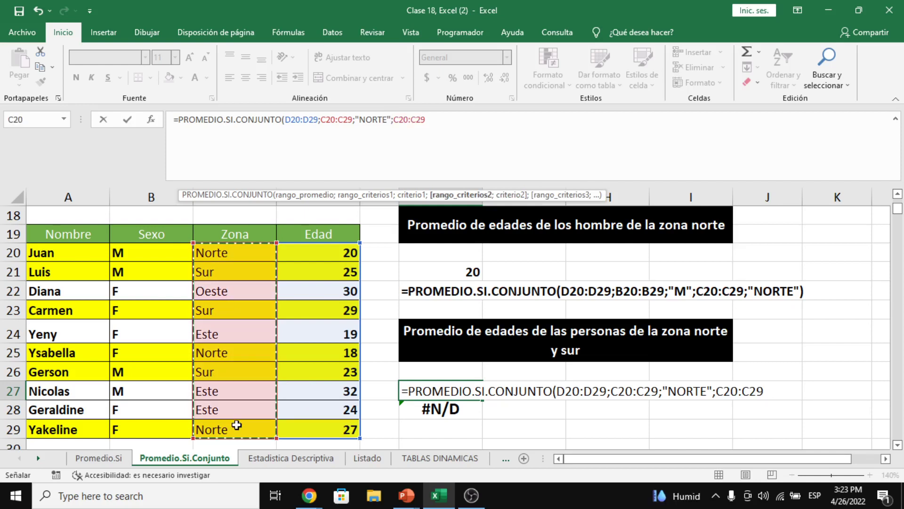
{"action": "type", "text": ";"}
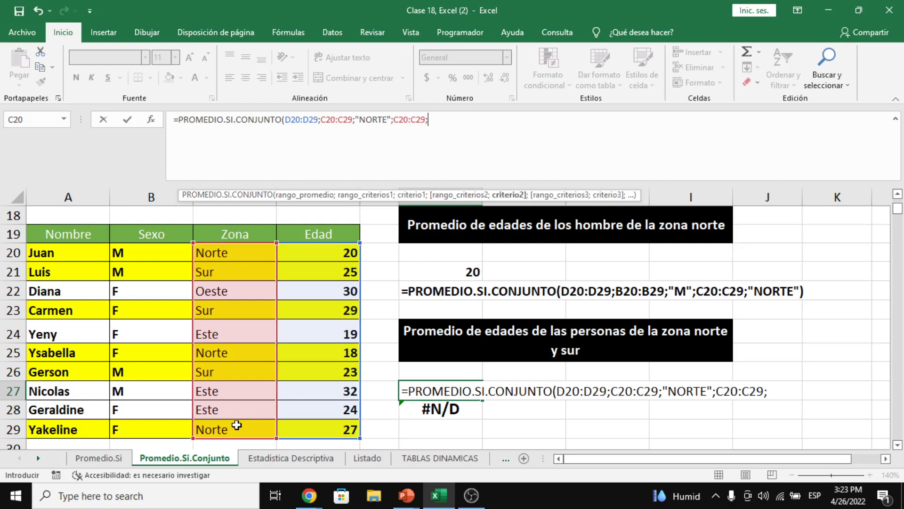
{"action": "type", "text": "\"SUR\""}
{"action": "key", "text": "Return"}
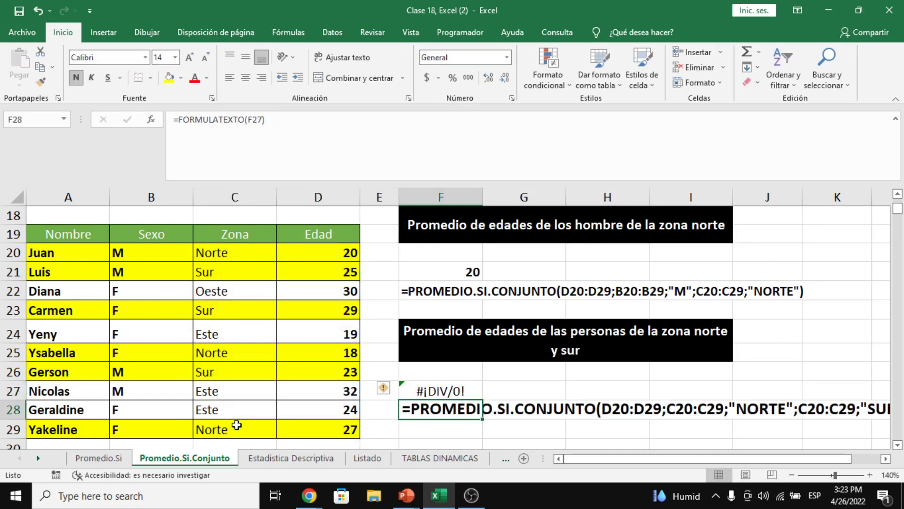
Try removing the second C20:C29 range from the F27 formula so "SUR" directly follows "NORTE"
{"action": "key", "text": "Up"}
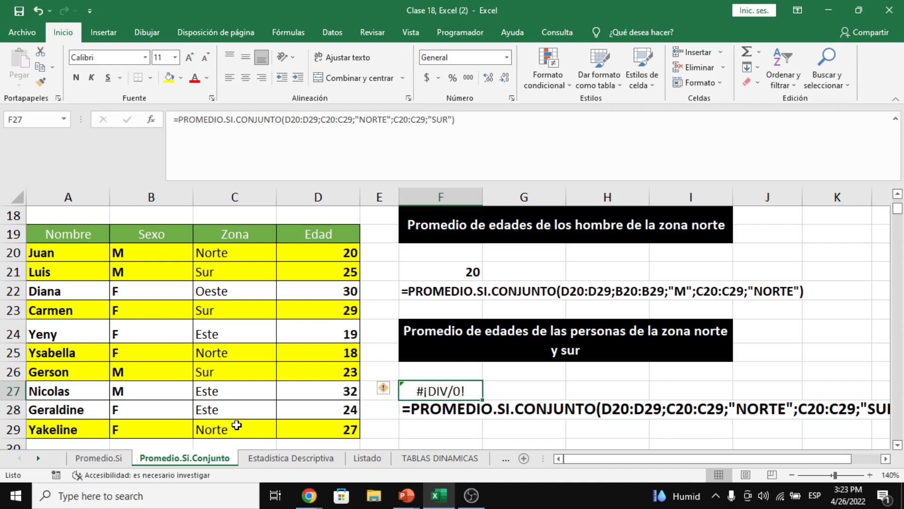
{"action": "left_click", "coordinate": [451, 120]}
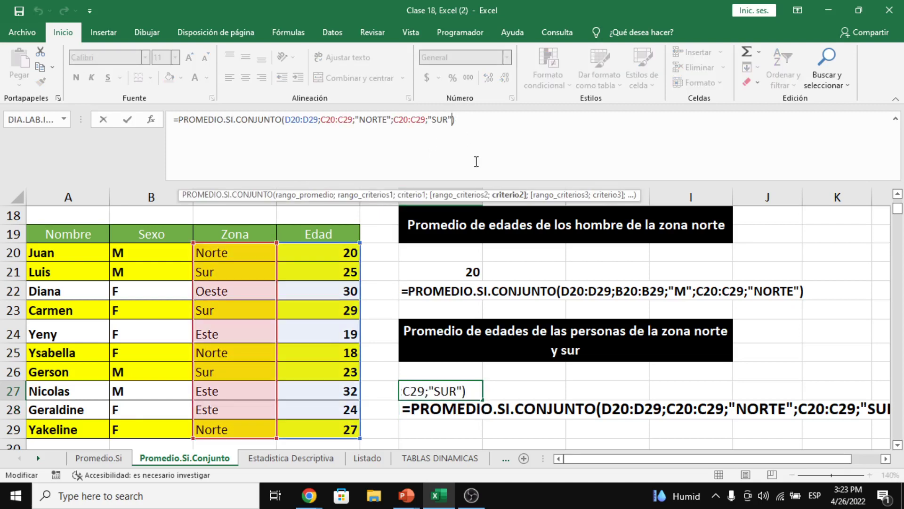
{"action": "key", "text": "BackSpace"}
{"action": "key", "text": "BackSpace"}
{"action": "key", "text": "BackSpace"}
{"action": "key", "text": "BackSpace"}
{"action": "key", "text": "BackSpace"}
{"action": "key", "text": "BackSpace"}
{"action": "key", "text": "BackSpace"}
{"action": "key", "text": "BackSpace"}
{"action": "key", "text": "BackSpace"}
{"action": "key", "text": "BackSpace"}
{"action": "key", "text": "BackSpace"}
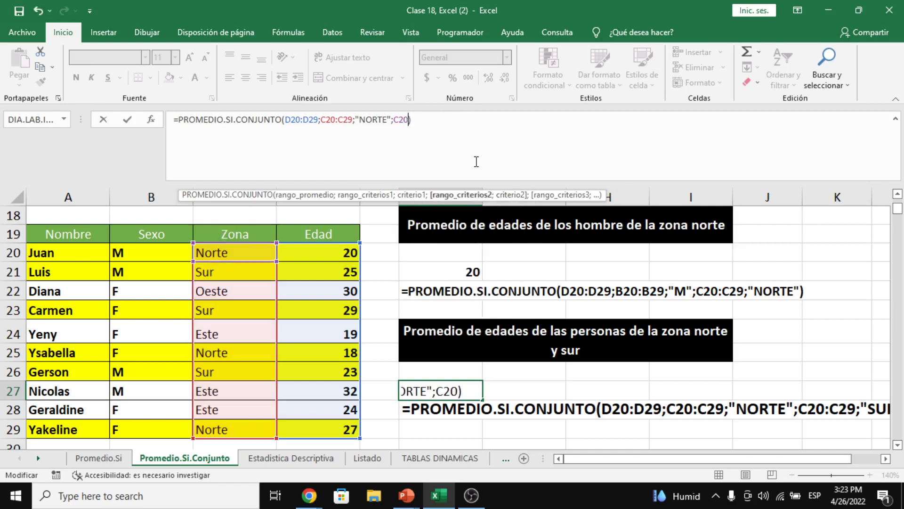
{"action": "key", "text": "BackSpace"}
{"action": "key", "text": "BackSpace"}
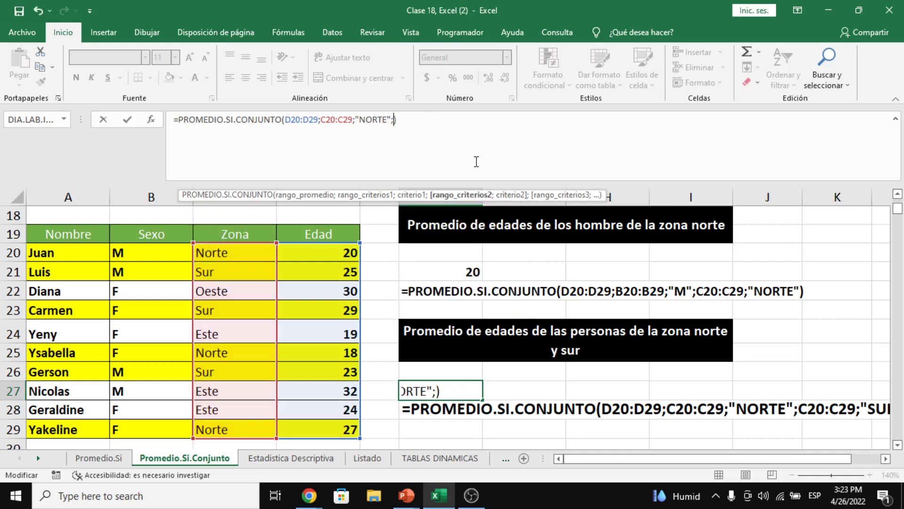
{"action": "type", "text": "\"SUR\""}
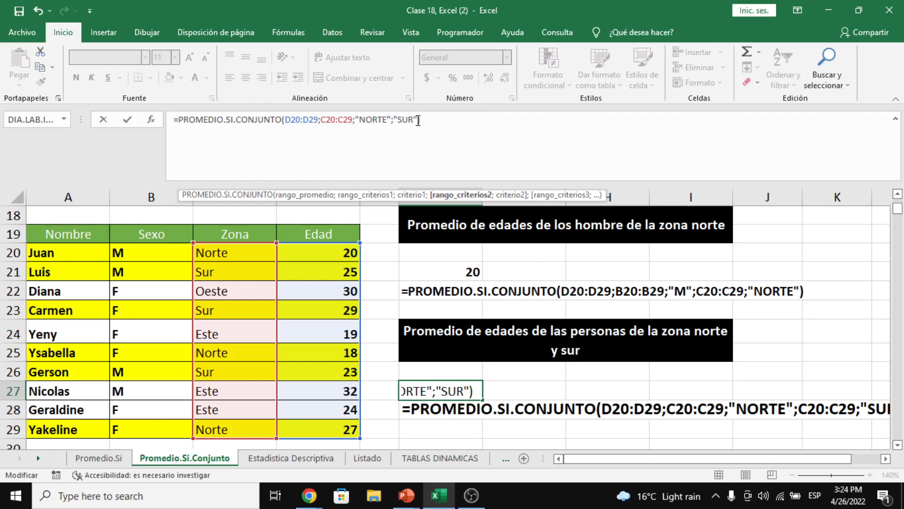
Try replacing the "NORTE" and "SUR" criteria with an O function on C20, and discard the formula edit
{"action": "left_click_drag", "start_coordinate": [418, 120], "coordinate": [360, 123]}
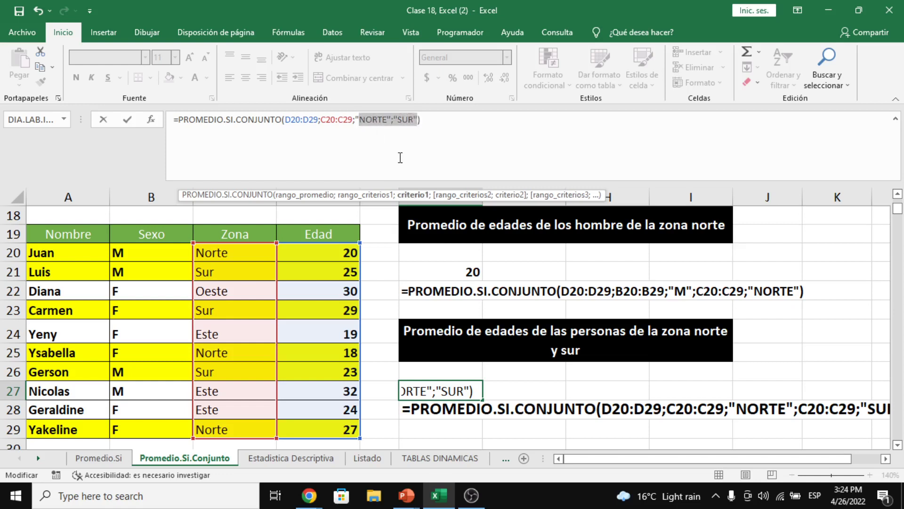
{"action": "key", "text": "BackSpace"}
{"action": "key", "text": "BackSpace"}
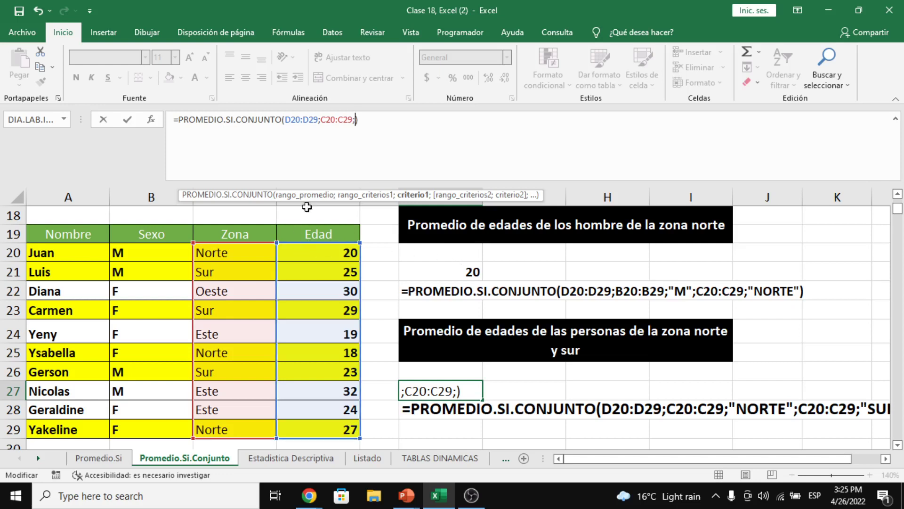
{"action": "type", "text": "O("}
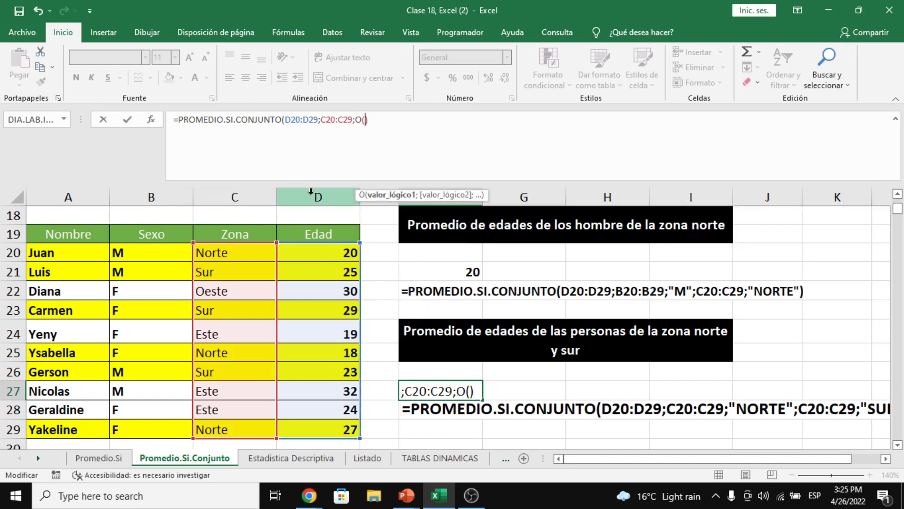
{"action": "left_click", "coordinate": [231, 256]}
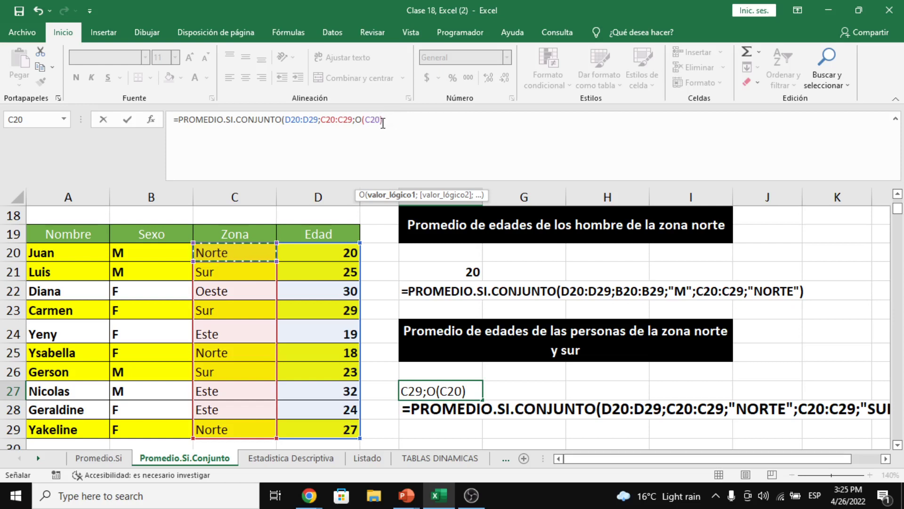
{"action": "left_click_drag", "start_coordinate": [383, 122], "coordinate": [355, 119]}
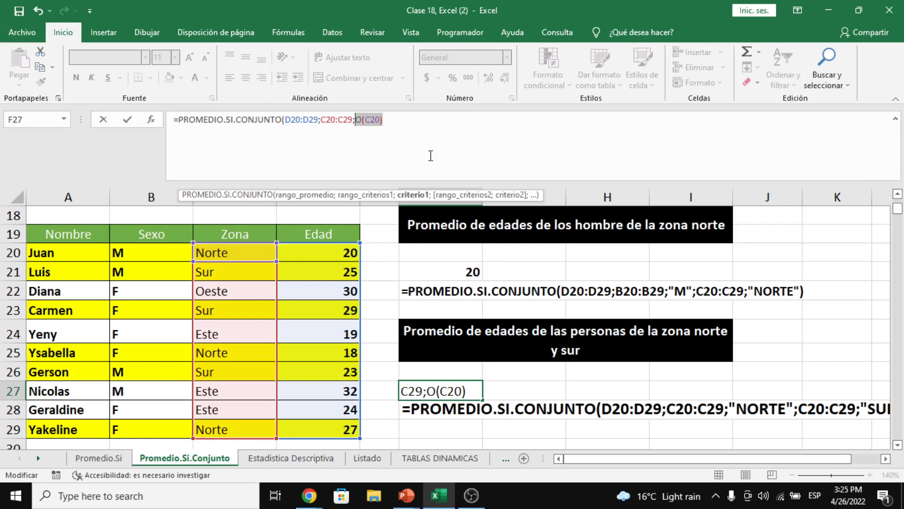
{"action": "key", "text": "Escape"}
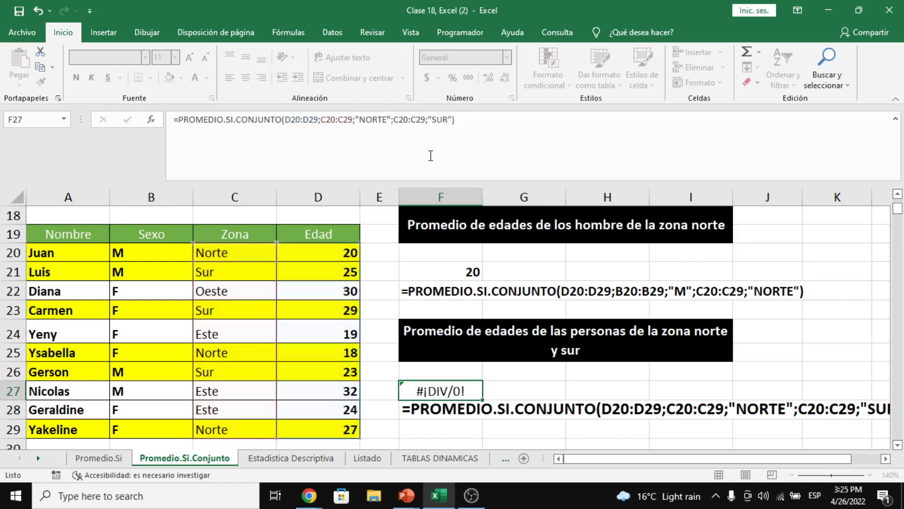
Reopen the F27 formula and examine its "NORTE" and "SUR" criteria
{"action": "left_click", "coordinate": [463, 129]}
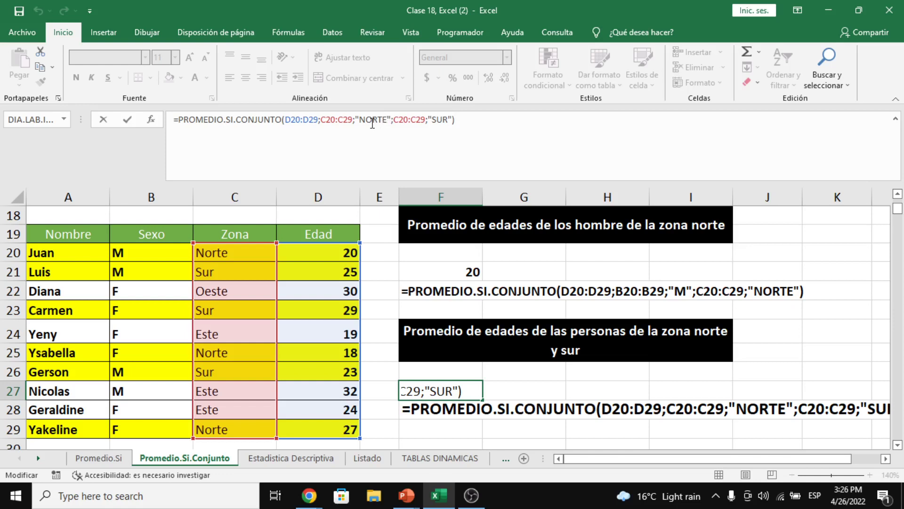
{"action": "mouse_move", "coordinate": [361, 121]}
{"action": "left_mouse_down"}
{"action": "mouse_move", "coordinate": [387, 121]}
{"action": "mouse_move", "coordinate": [379, 121]}
{"action": "left_mouse_up"}
{"action": "left_click_drag", "start_coordinate": [433, 122], "coordinate": [444, 121]}
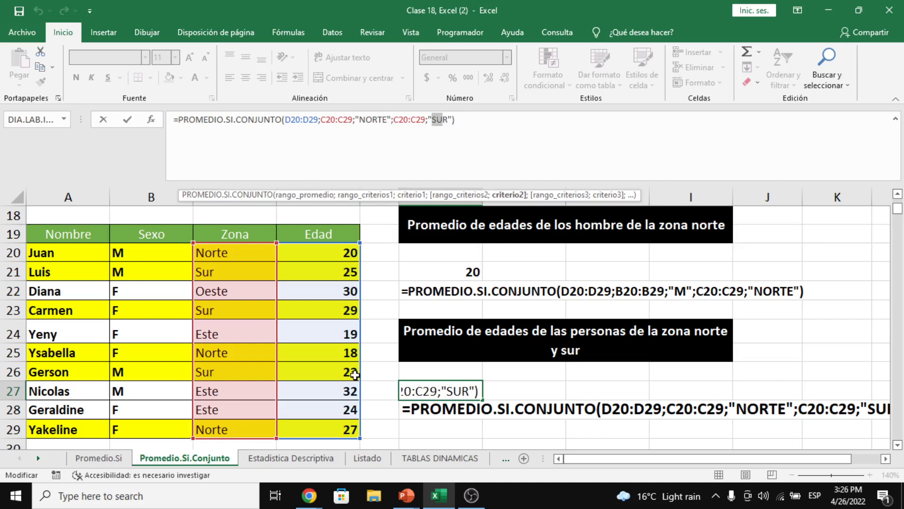
{"action": "left_click", "coordinate": [314, 496]}
{"action": "mouse_move", "coordinate": [282, 445]}
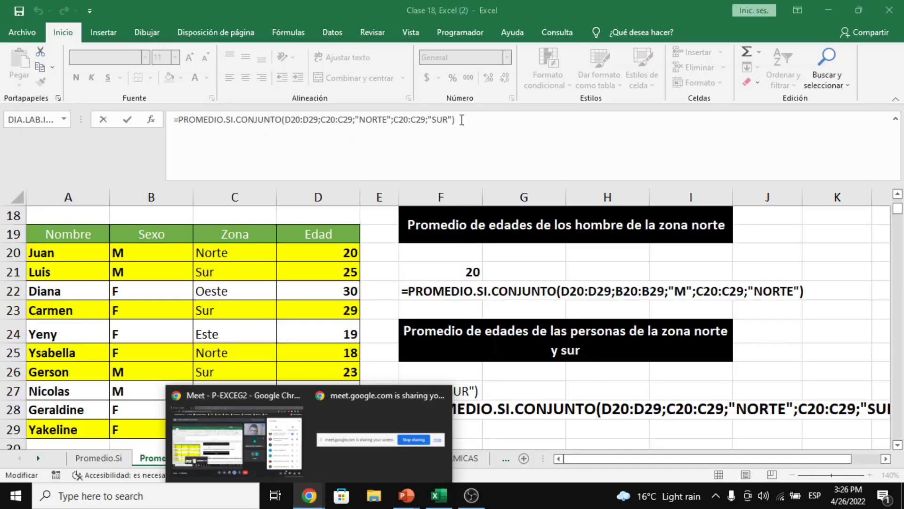
{"action": "left_click", "coordinate": [462, 120]}
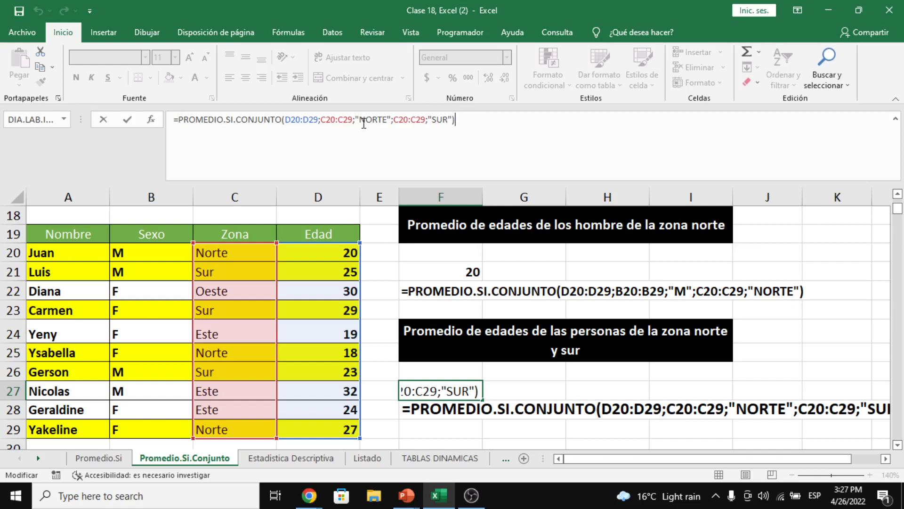
Try adding > before NORTE and < before SUR in the F27 formula's criteria
{"action": "left_click", "coordinate": [360, 120]}
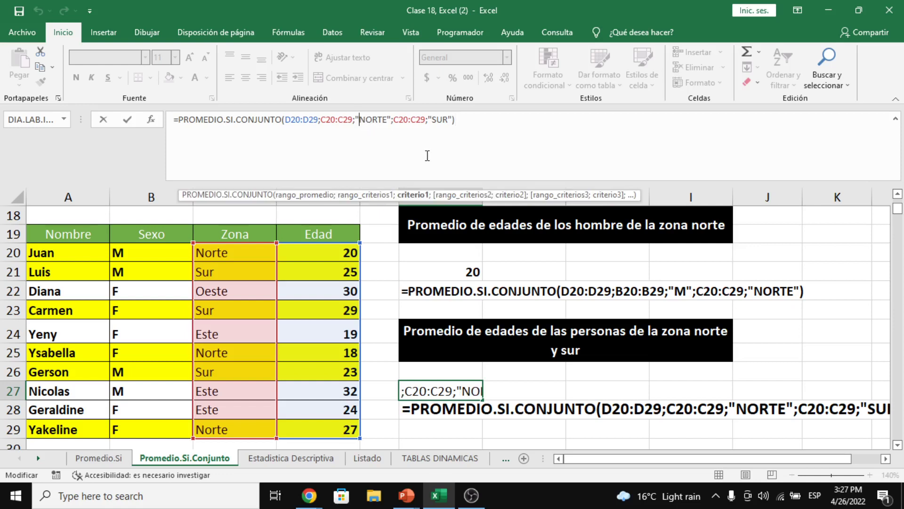
{"action": "type", "text": ">"}
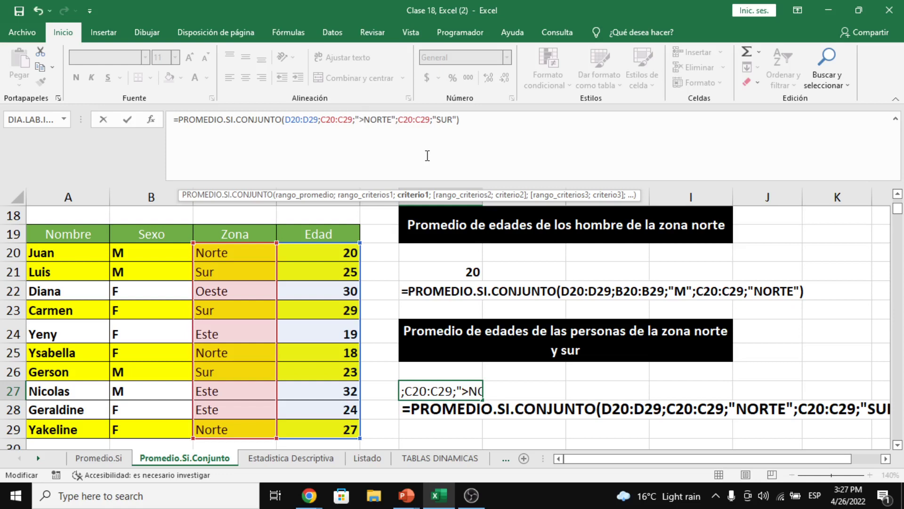
{"action": "left_click", "coordinate": [437, 120]}
{"action": "type", "text": "<"}
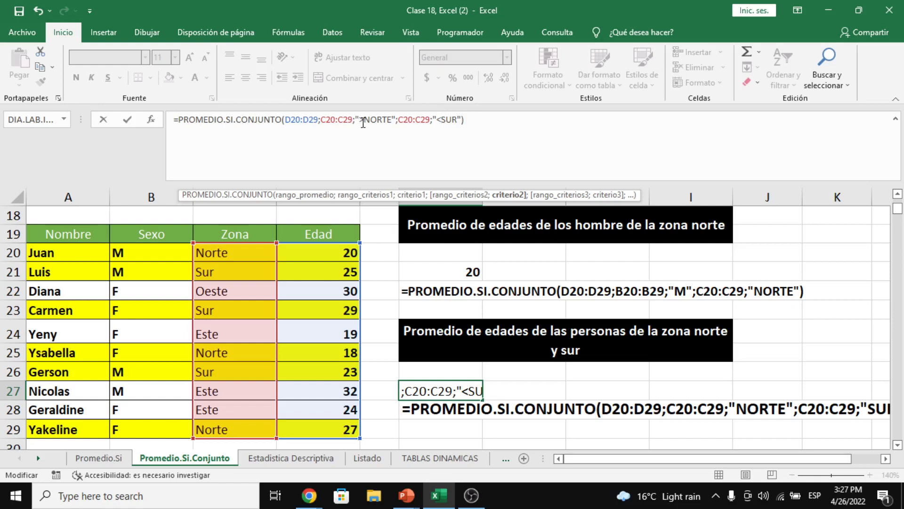
Remove the > and < operators from the F27 criteria and re-enter the formula with "NORTE" and "SUR"
{"action": "left_click", "coordinate": [362, 121]}
{"action": "key", "text": "BackSpace"}
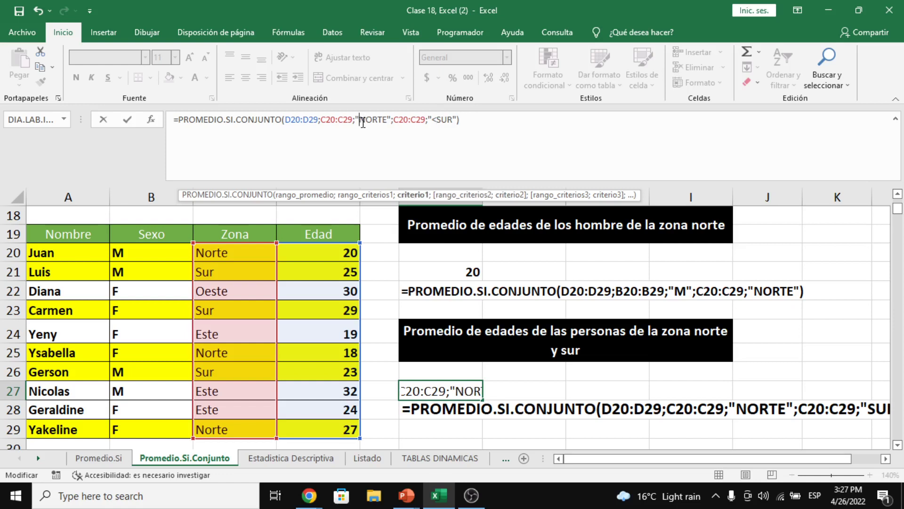
{"action": "left_click", "coordinate": [438, 121]}
{"action": "key", "text": "BackSpace"}
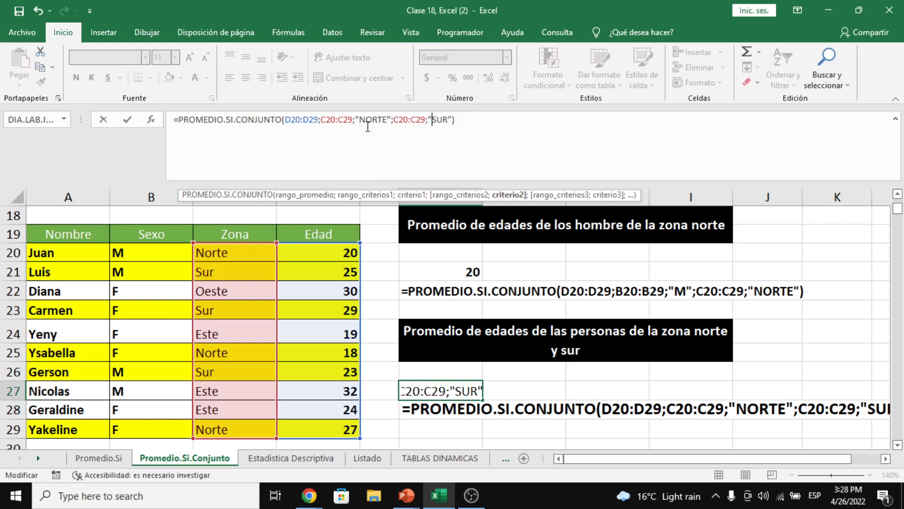
{"action": "left_click", "coordinate": [531, 144]}
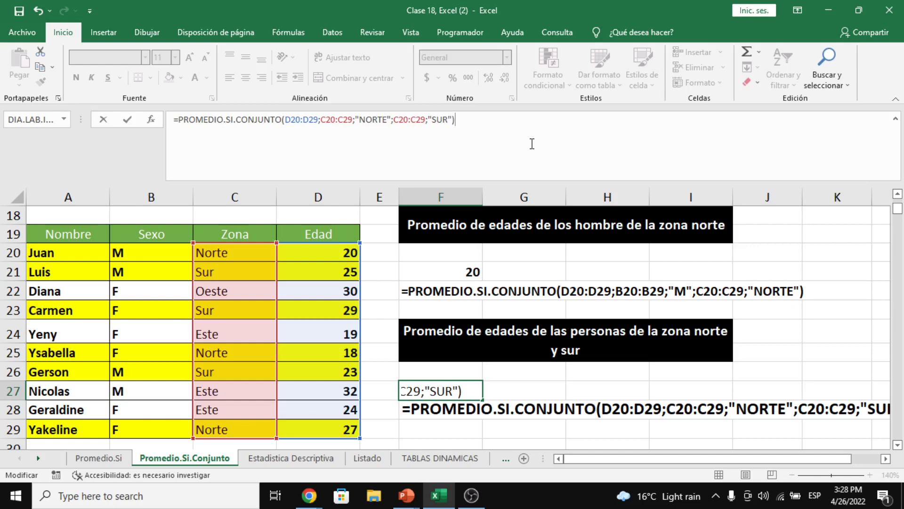
{"action": "key", "text": "Return"}
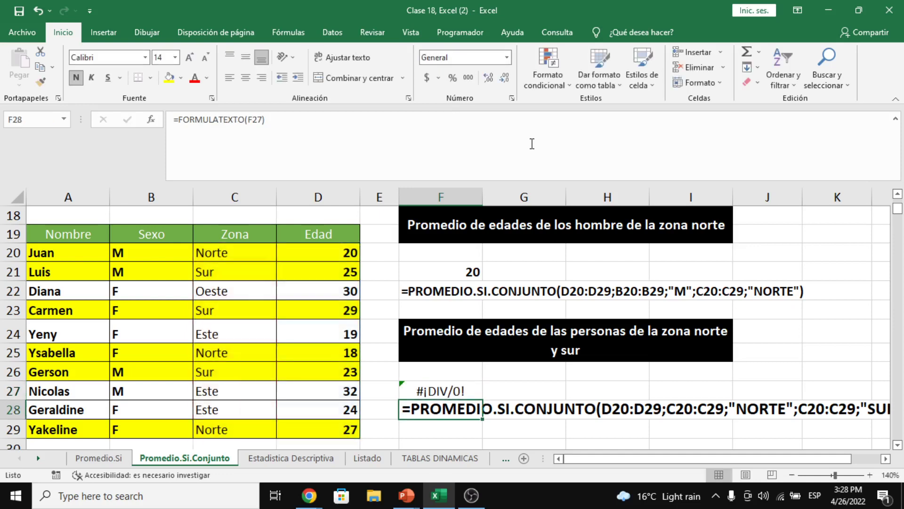
Examine the two C20:C29 criteria pairs in the F27 formula and leave the formula as it is
{"action": "key", "text": "Up"}
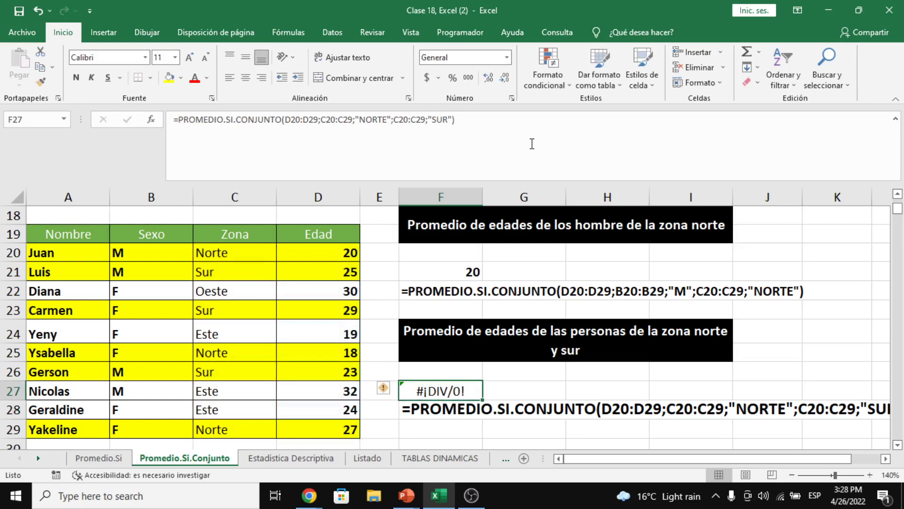
{"action": "left_click", "coordinate": [324, 123]}
{"action": "left_click_drag", "start_coordinate": [324, 123], "coordinate": [453, 121]}
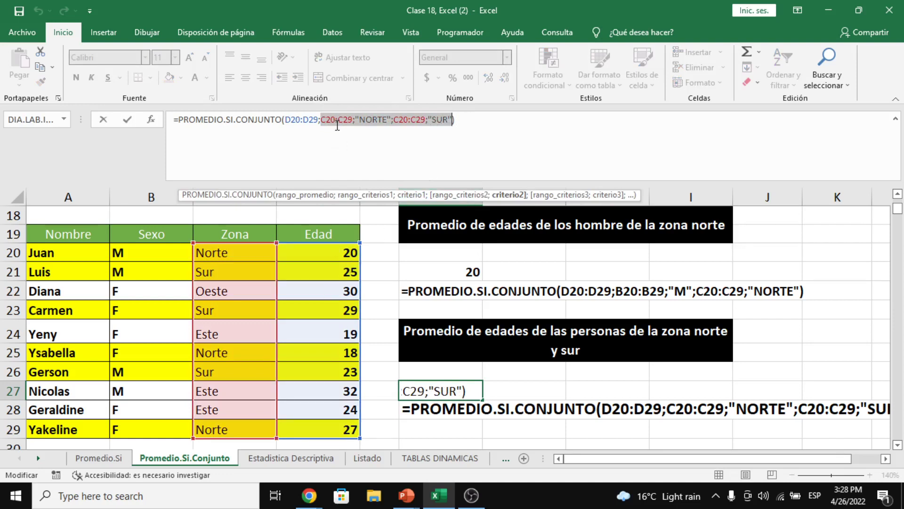
{"action": "key", "text": "ctrl+Return"}
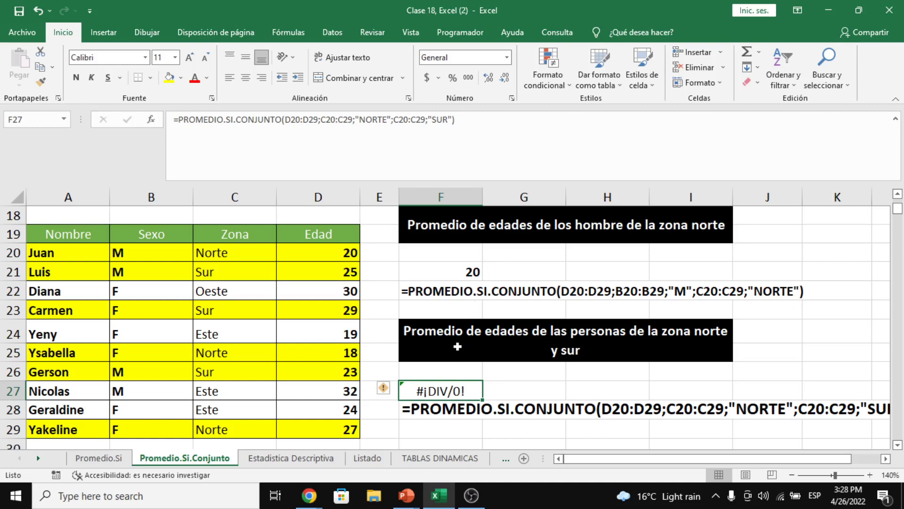
Delete the second criteria pair C20:C29;"SUR" from the F27 formula, including the separator before it
{"action": "left_click", "coordinate": [376, 118]}
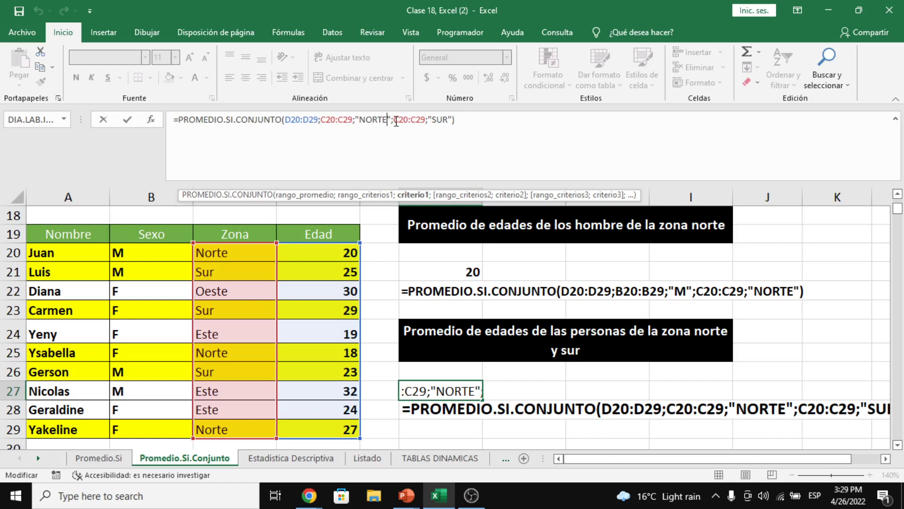
{"action": "left_click_drag", "start_coordinate": [394, 122], "coordinate": [452, 120]}
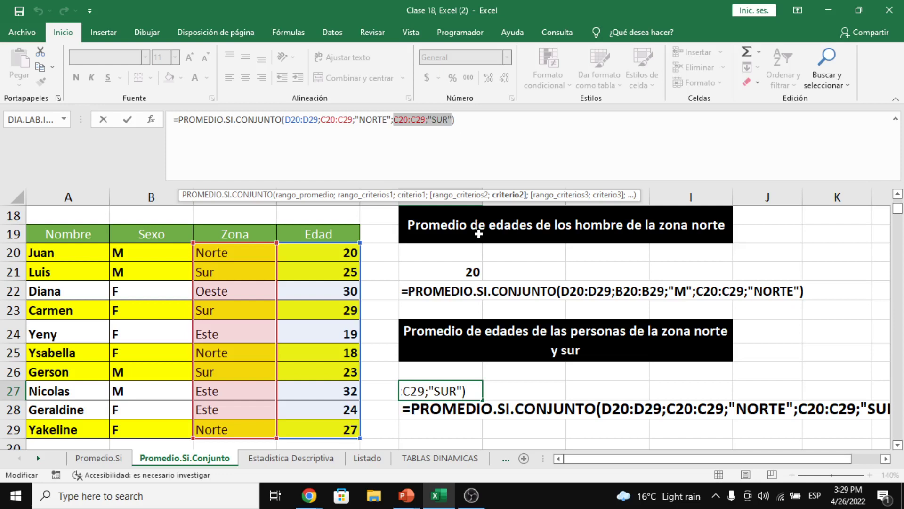
{"action": "key", "text": "BackSpace"}
{"action": "key", "text": "BackSpace"}
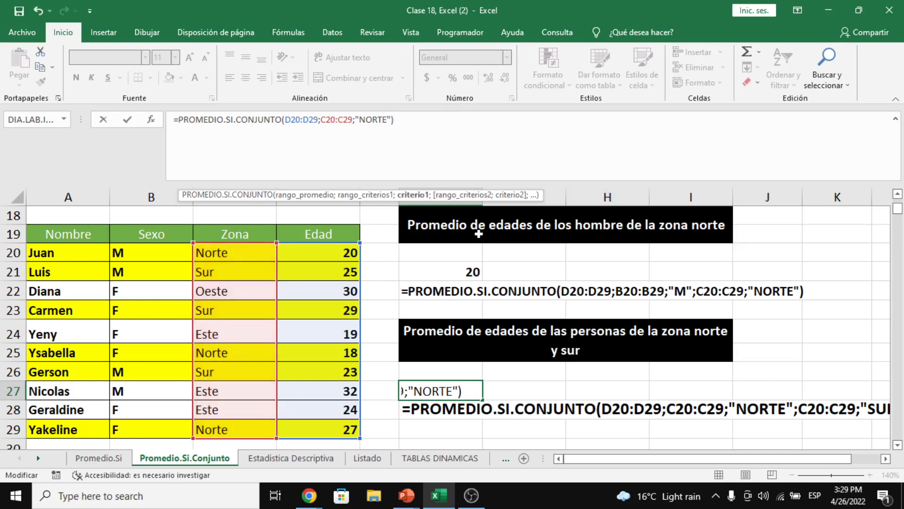
Append a second PROMEDIO.SI.CONJUNTO function to the end of the F27 formula with a plus sign
{"action": "left_click", "coordinate": [418, 120]}
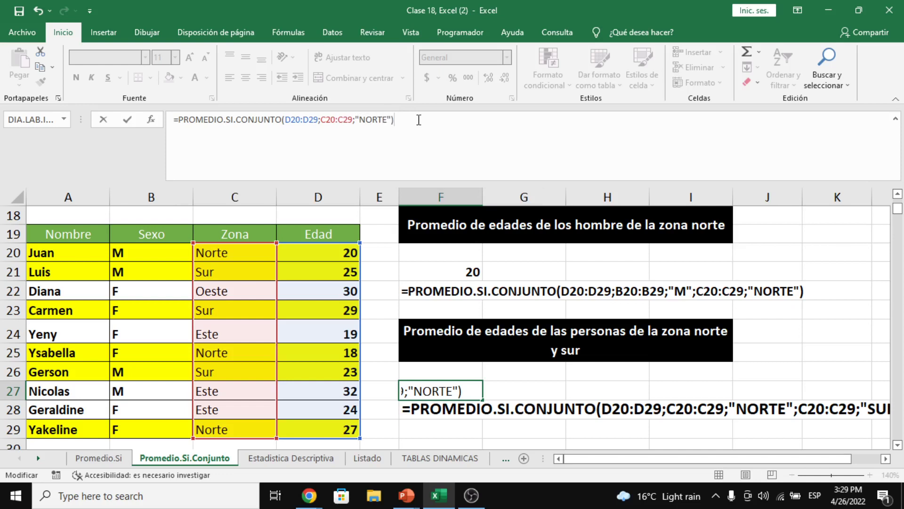
{"action": "type", "text": "+"}
{"action": "type", "text": "PROMEDIO"}
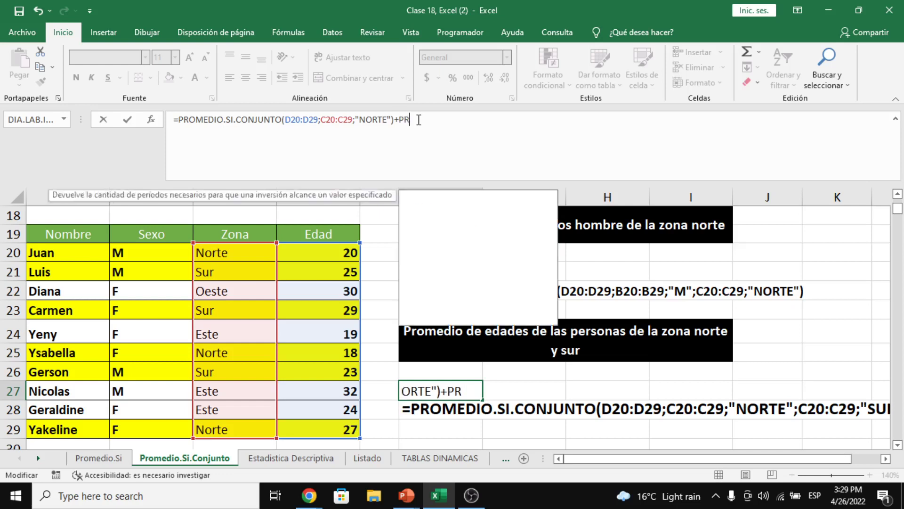
{"action": "key", "text": "Down"}
{"action": "key", "text": "Down"}
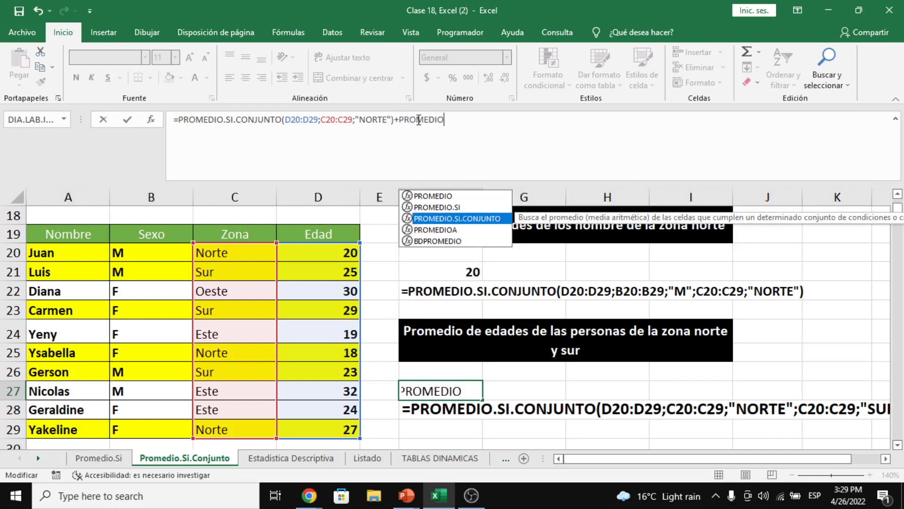
{"action": "key", "text": "Tab"}
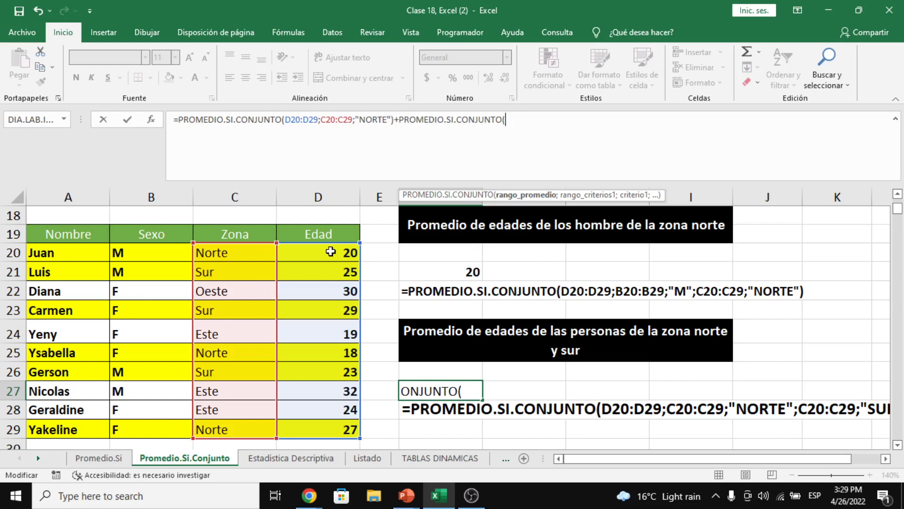
Give the second function the average range D20:D29, criteria range C20:C29 and criterion "SUR", and enter the formula in F27
{"action": "left_click_drag", "start_coordinate": [330, 250], "coordinate": [334, 431]}
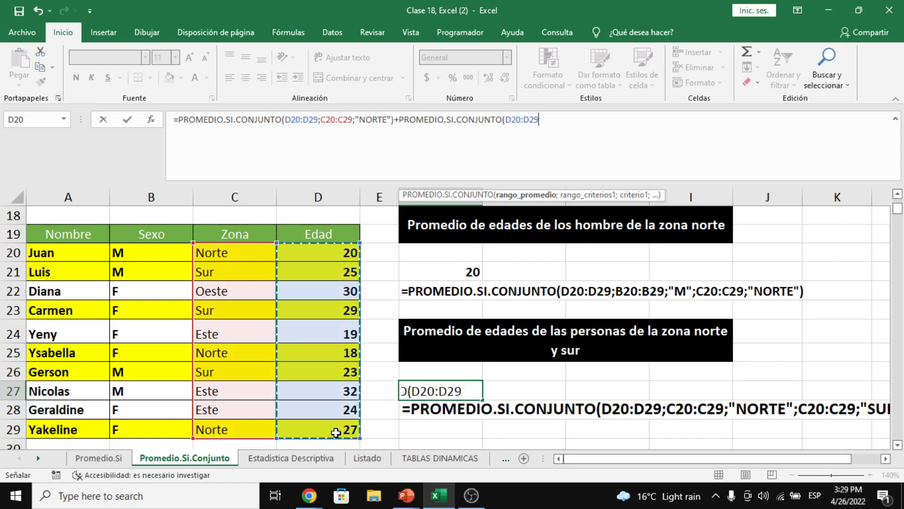
{"action": "type", "text": ";"}
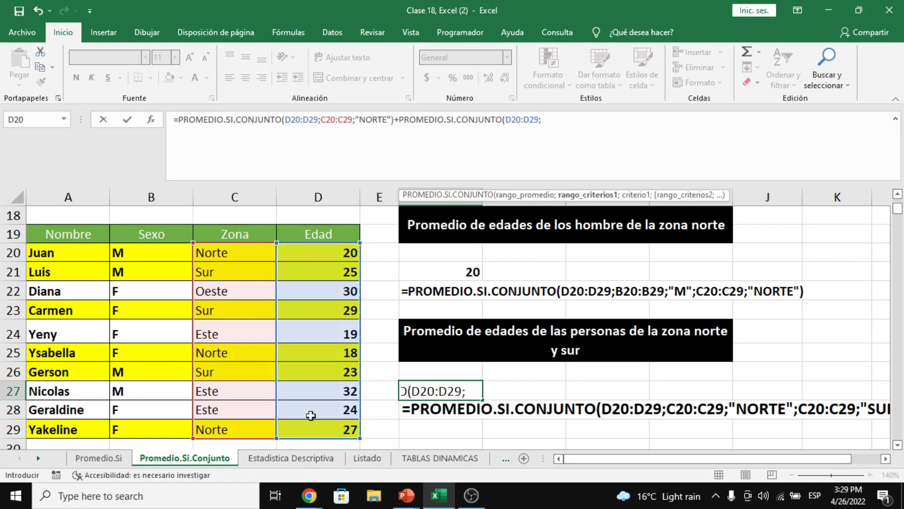
{"action": "left_click_drag", "start_coordinate": [240, 258], "coordinate": [239, 425]}
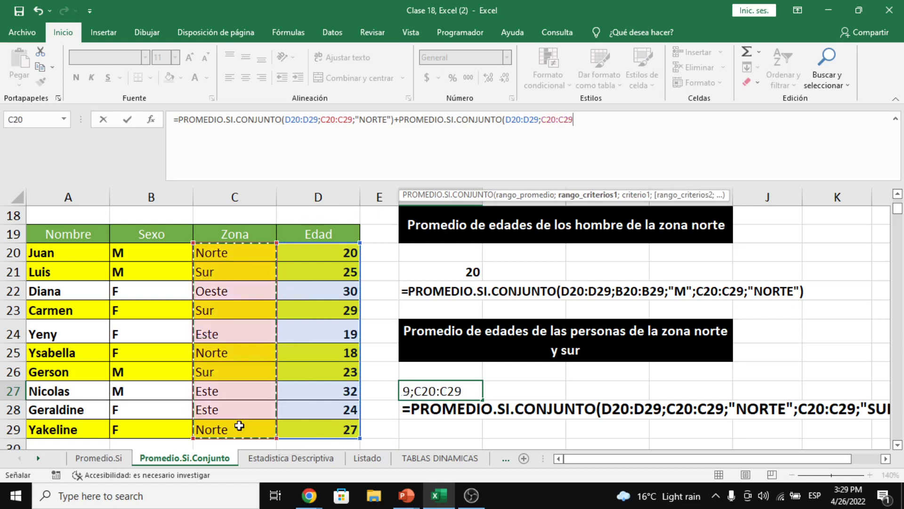
{"action": "type", "text": ";"}
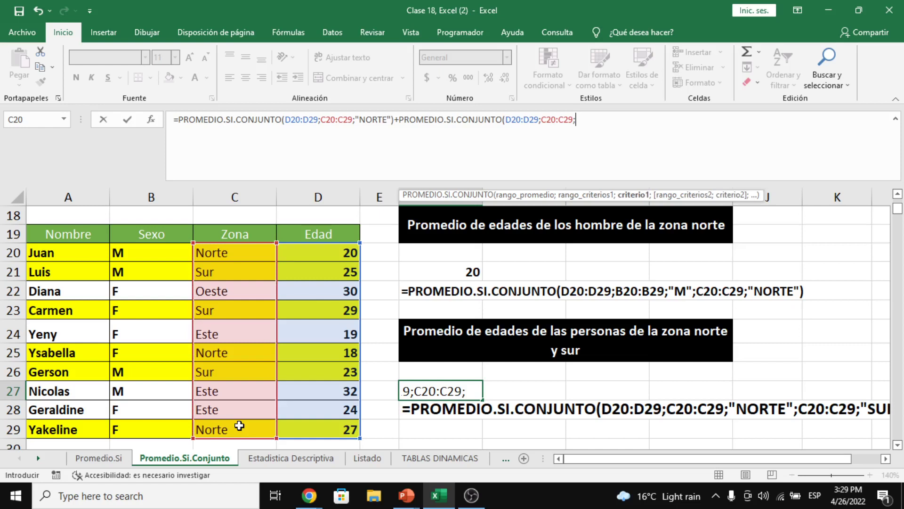
{"action": "left_click", "coordinate": [596, 141]}
{"action": "type", "text": "\"SUR\""}
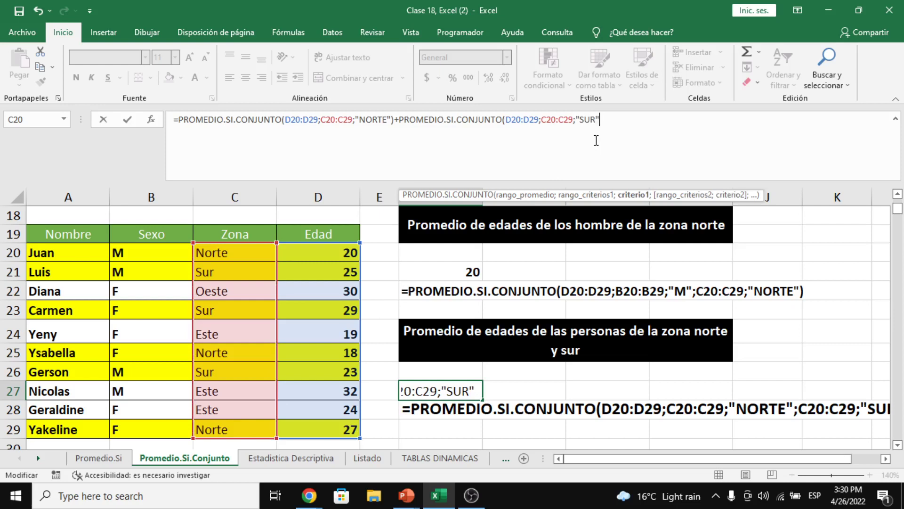
{"action": "type", "text": ")"}
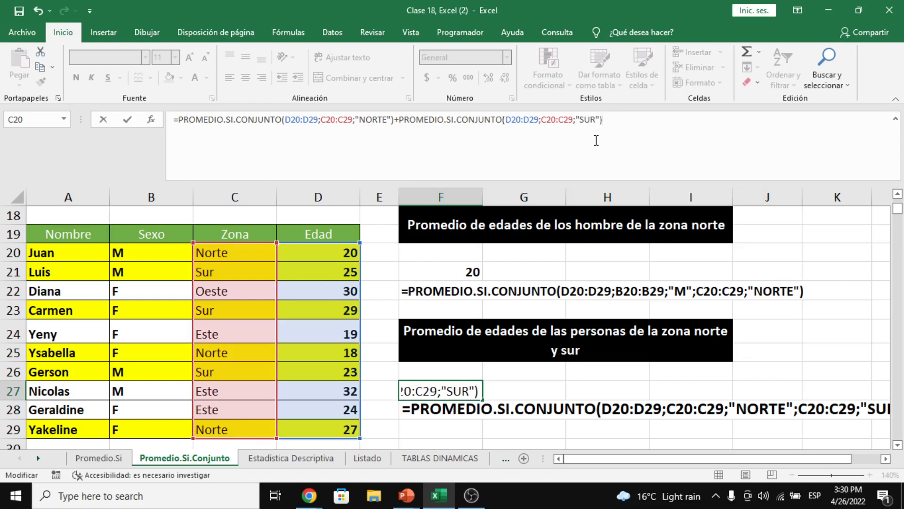
{"action": "key", "text": "Return"}
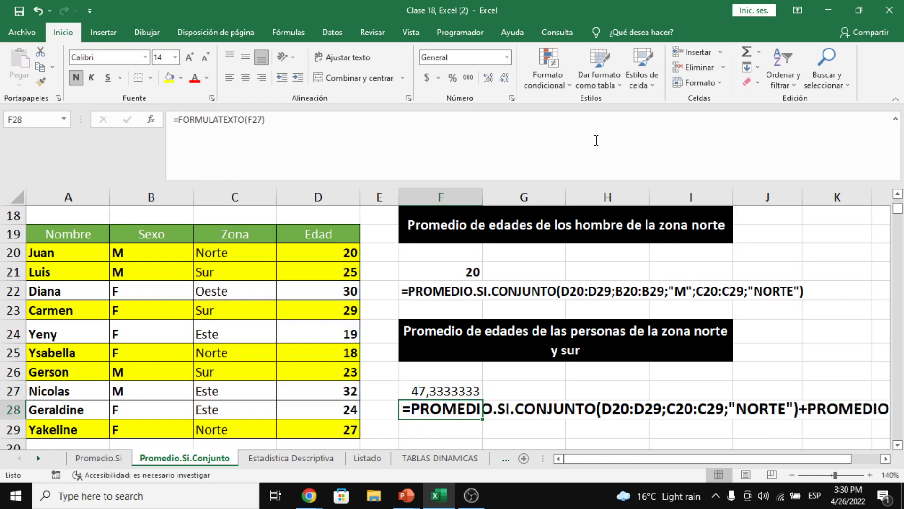
{"action": "key", "text": "Up"}
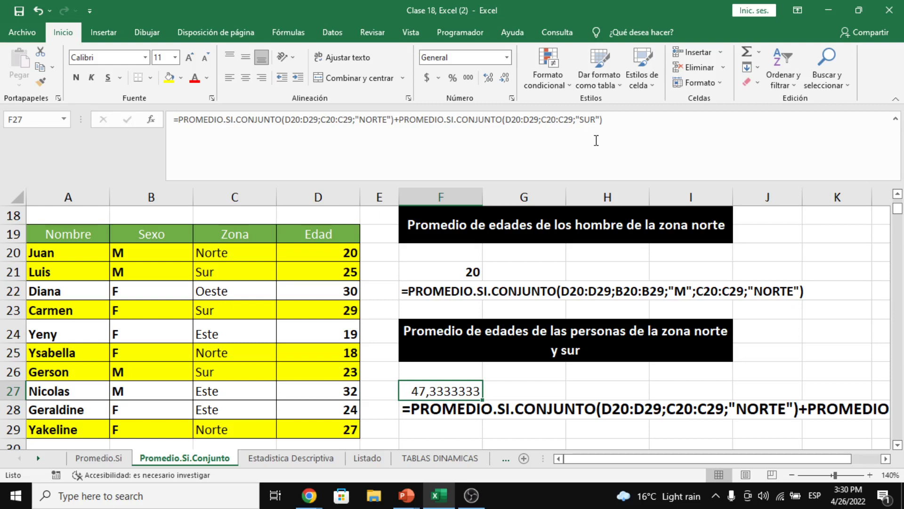
Switch to the Google Meet call to check the participants, and return to the Excel workbook
{"action": "key", "text": "alt+Tab"}
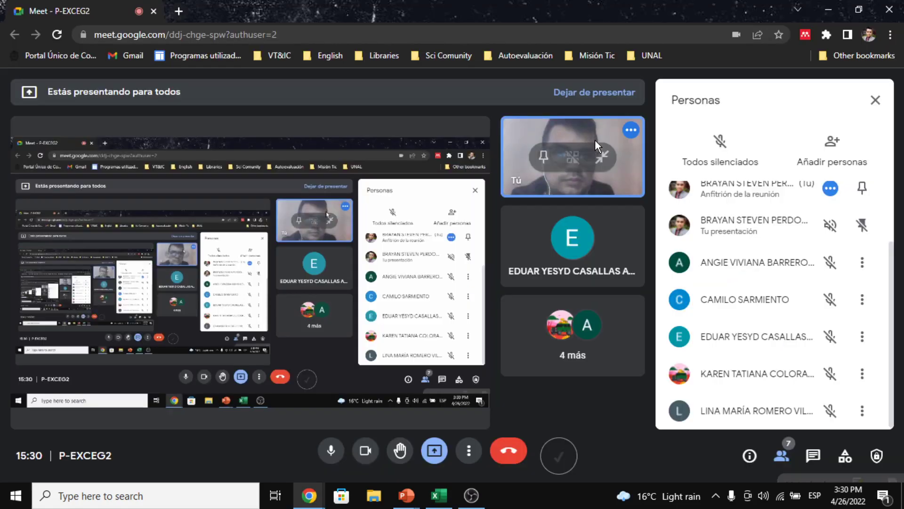
{"action": "key", "text": "alt+Tab"}
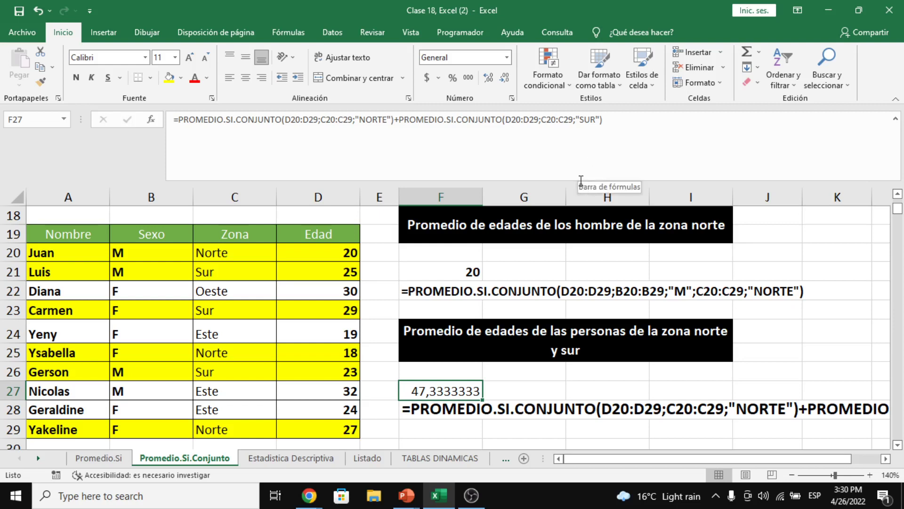
Shrink the formula bar to a single line and check the F27 formula in it
{"action": "left_click_drag", "start_coordinate": [570, 180], "coordinate": [574, 132]}
{"action": "left_click", "coordinate": [627, 117]}
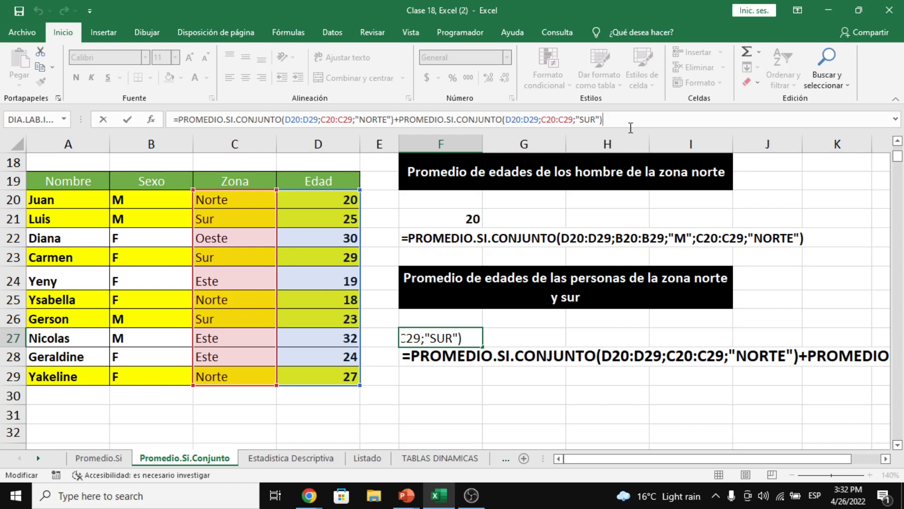
{"action": "key", "text": "ctrl+Return"}
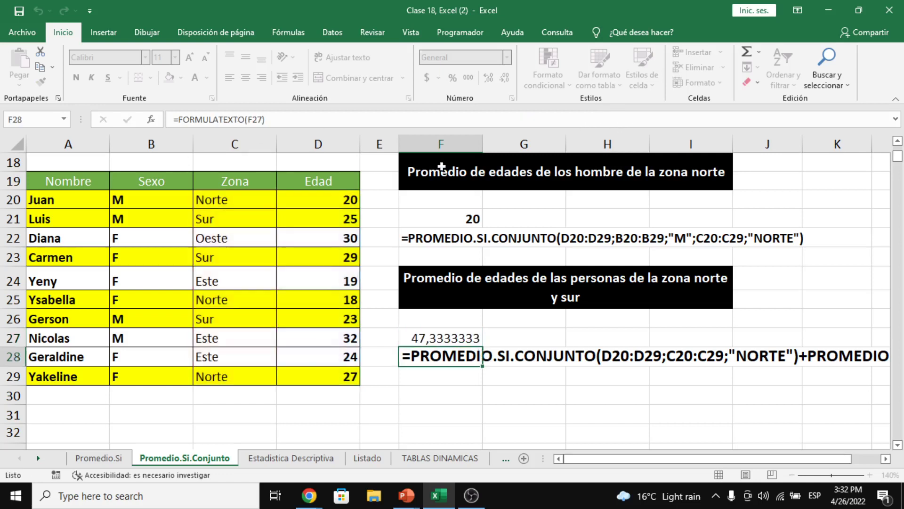
{"action": "key", "text": "Right"}
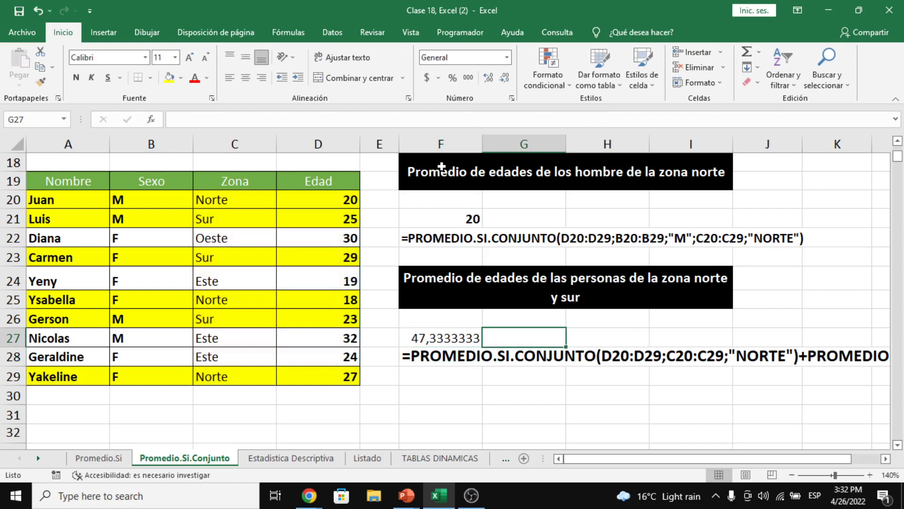
{"action": "type", "text": "=PROM"}
{"action": "key", "text": "BackSpace"}
{"action": "key", "text": "BackSpace"}
{"action": "key", "text": "BackSpace"}
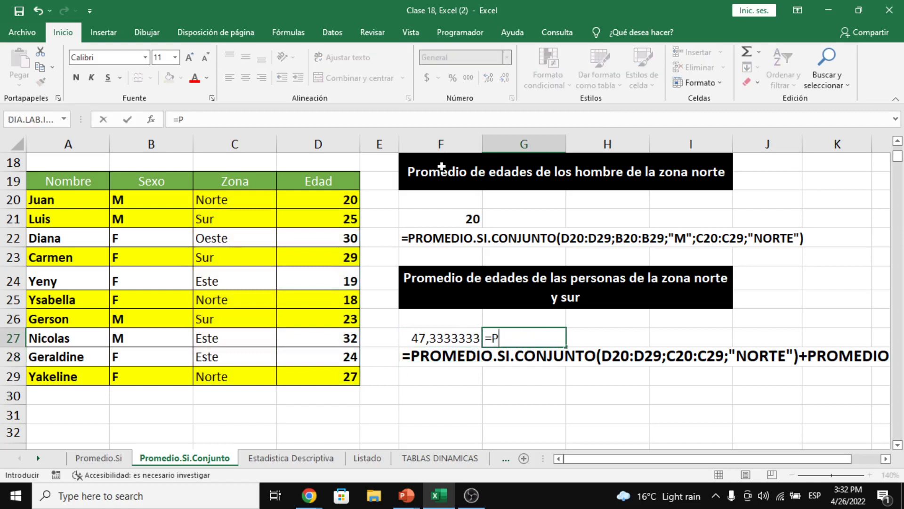
{"action": "type", "text": "ROMEDIO("}
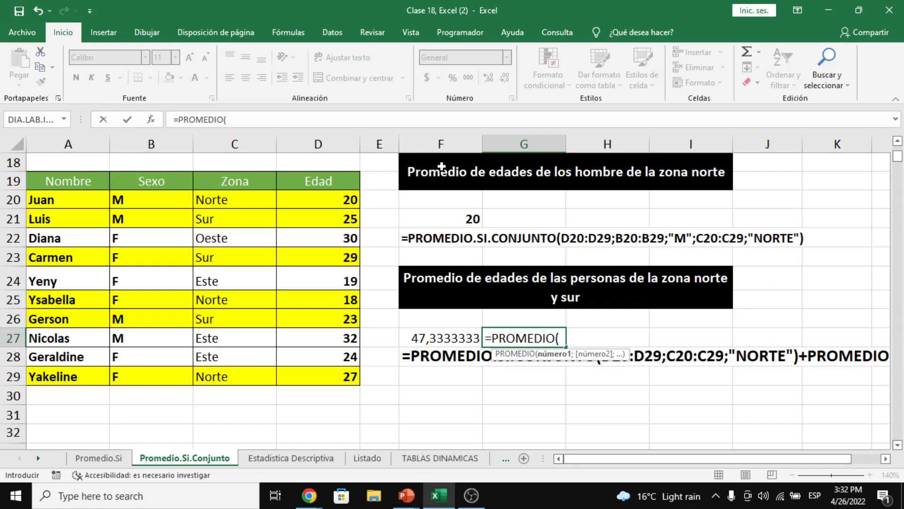
{"action": "key", "text": "Escape"}
Wrap the sum of the two PROMEDIO.SI.CONJUNTO functions in F27 inside a PROMEDIO function and enter the formula
{"action": "key", "text": "Left"}
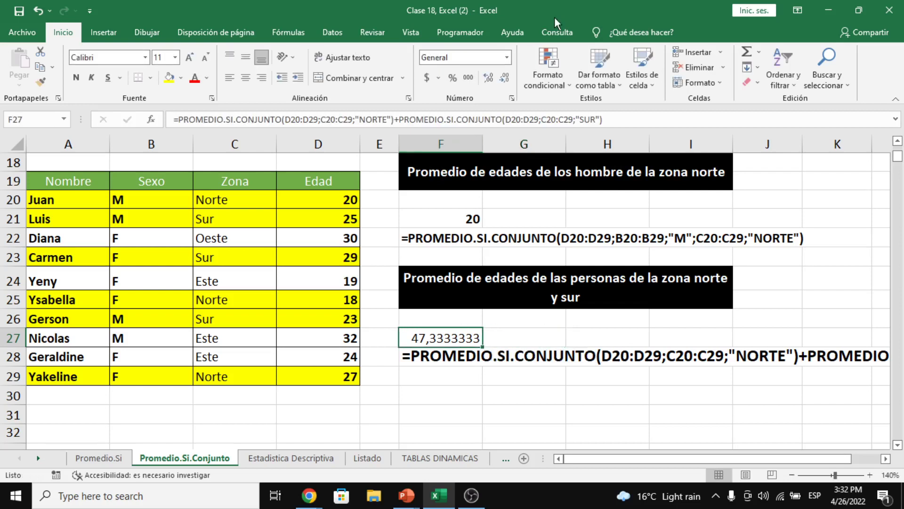
{"action": "left_click", "coordinate": [182, 120]}
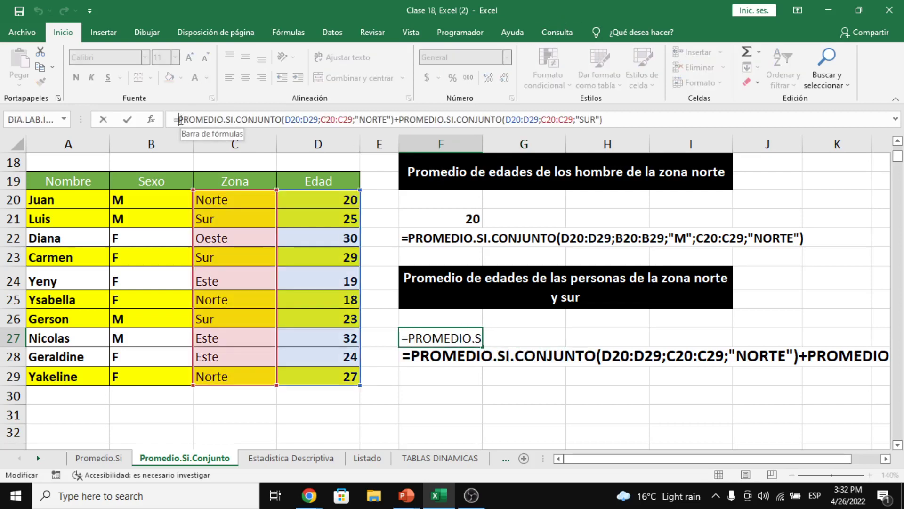
{"action": "type", "text": "PROMEDIO("}
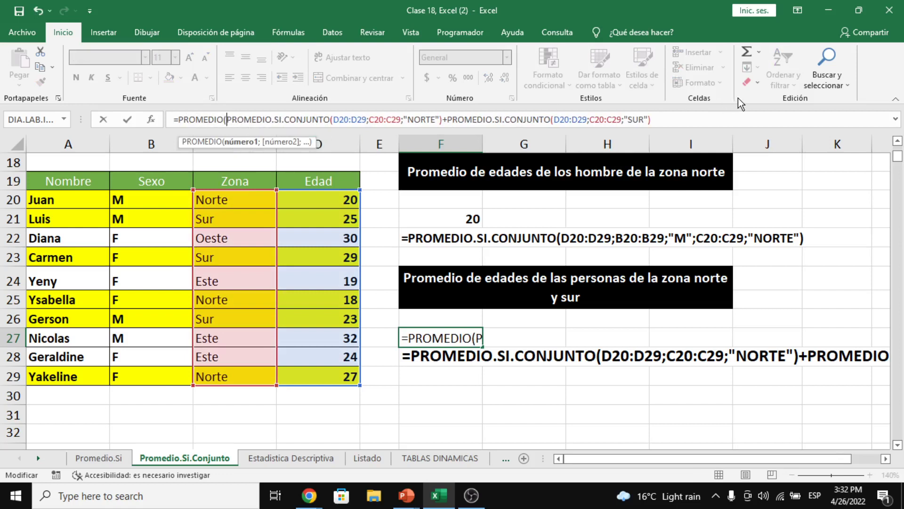
{"action": "left_click", "coordinate": [705, 120]}
{"action": "type", "text": ")"}
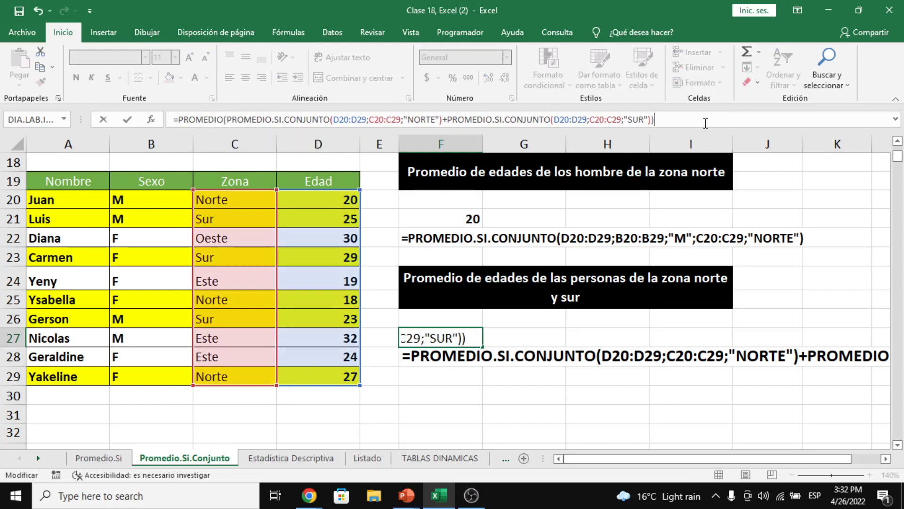
{"action": "key", "text": "Return"}
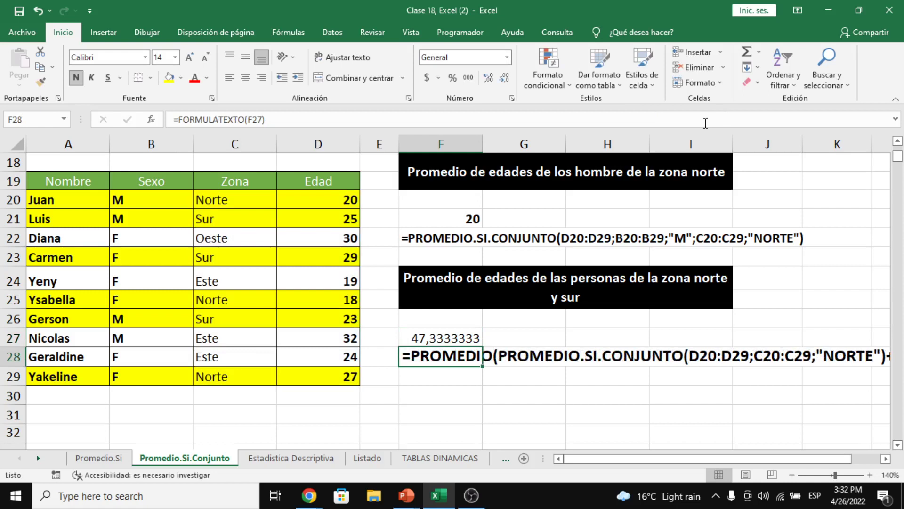
{"action": "key", "text": "Up"}
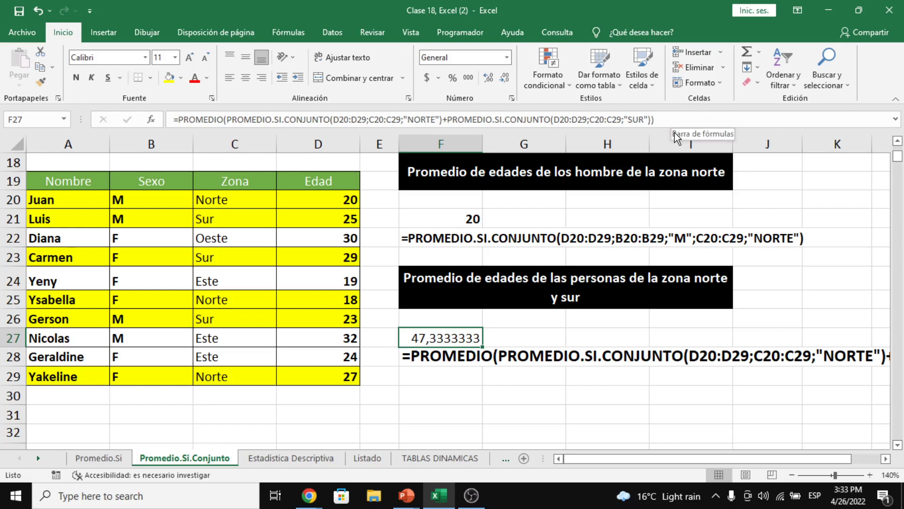
Replace the plus sign between the two PROMEDIO.SI.CONJUNTO functions in the F27 formula with a semicolon
{"action": "left_click_drag", "start_coordinate": [654, 120], "coordinate": [229, 120]}
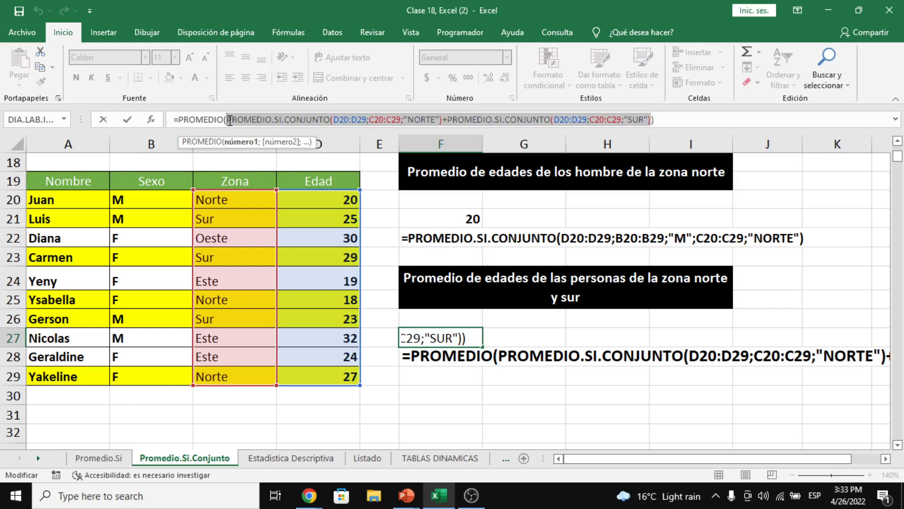
{"action": "left_click", "coordinate": [447, 119]}
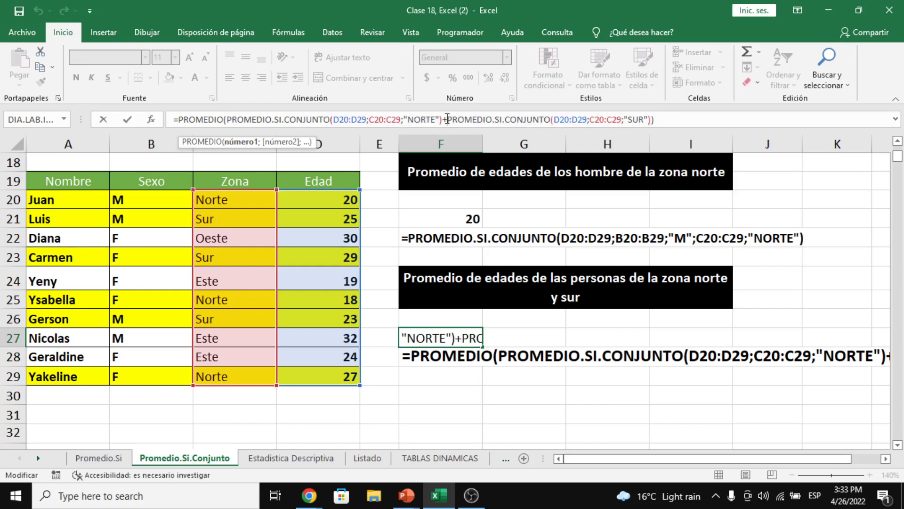
{"action": "key", "text": "BackSpace"}
{"action": "type", "text": ";"}
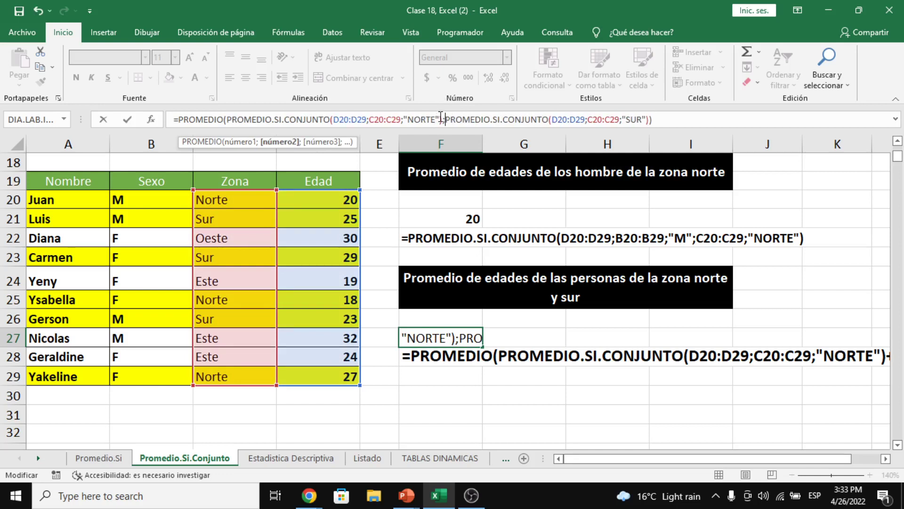
Highlight the NORTE and SUR functions as separate PROMEDIO arguments, and enter the edited formula in F27
{"action": "left_click_drag", "start_coordinate": [439, 118], "coordinate": [413, 119]}
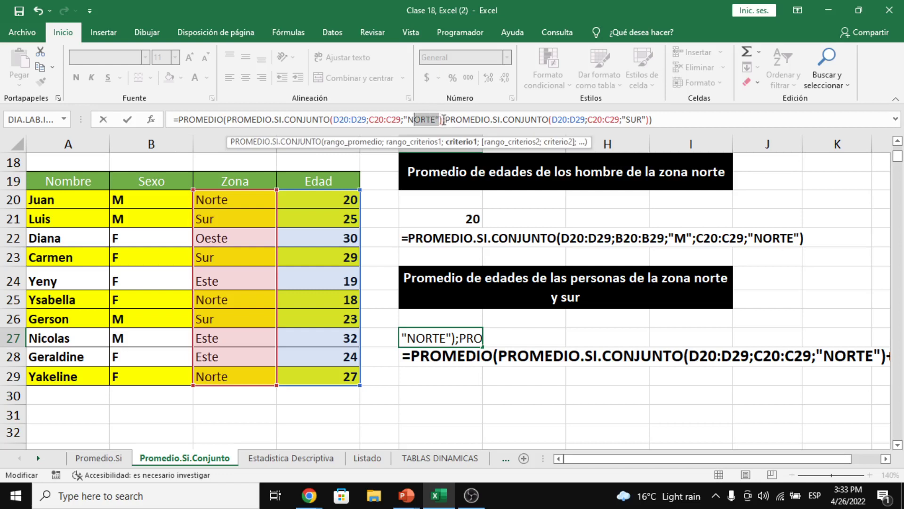
{"action": "left_click_drag", "start_coordinate": [442, 118], "coordinate": [234, 123]}
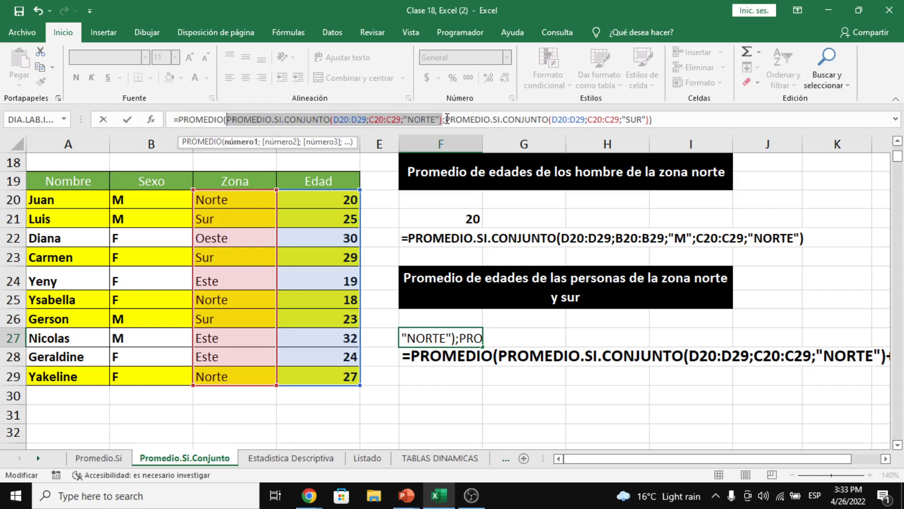
{"action": "left_click_drag", "start_coordinate": [446, 119], "coordinate": [651, 120]}
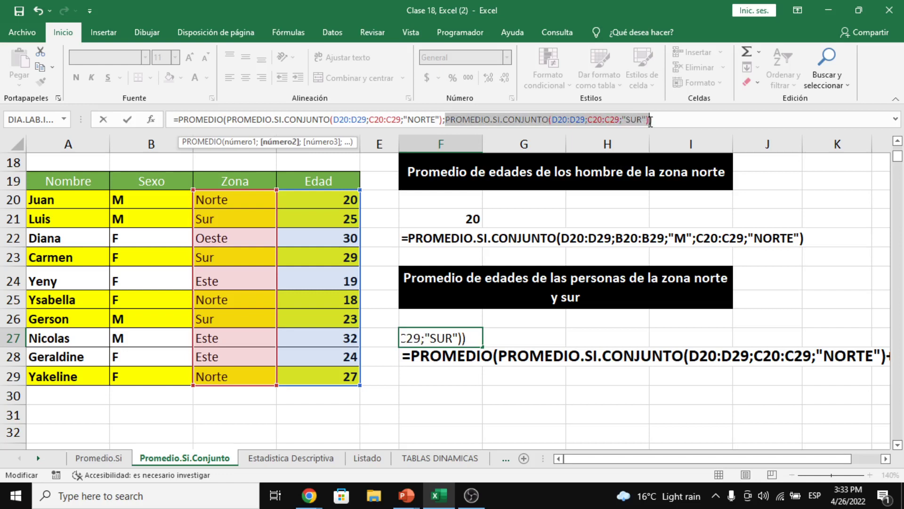
{"action": "left_click", "coordinate": [670, 119]}
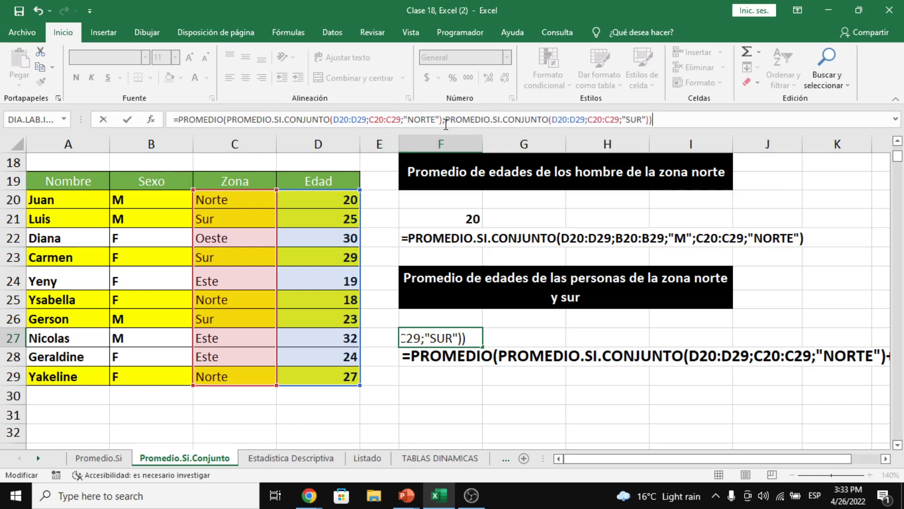
{"action": "left_click_drag", "start_coordinate": [439, 120], "coordinate": [227, 119]}
{"action": "left_click_drag", "start_coordinate": [446, 119], "coordinate": [559, 118]}
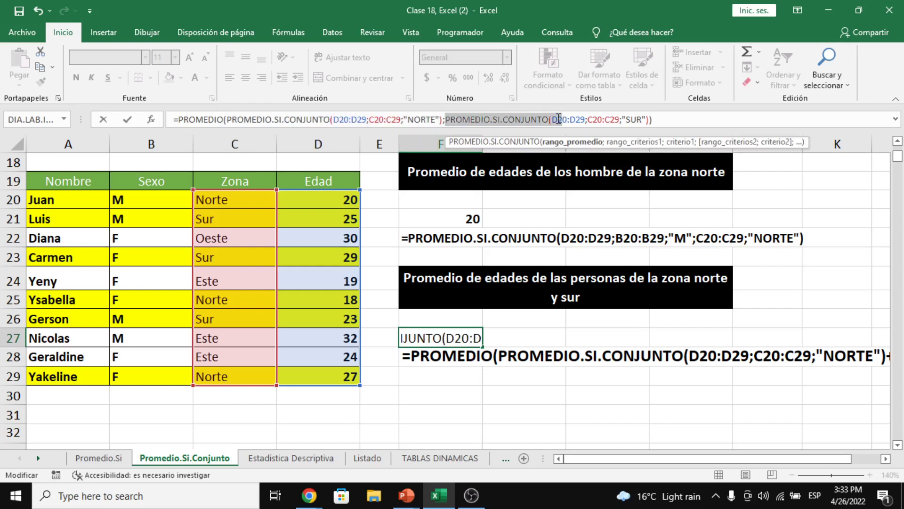
{"action": "left_click", "coordinate": [443, 120]}
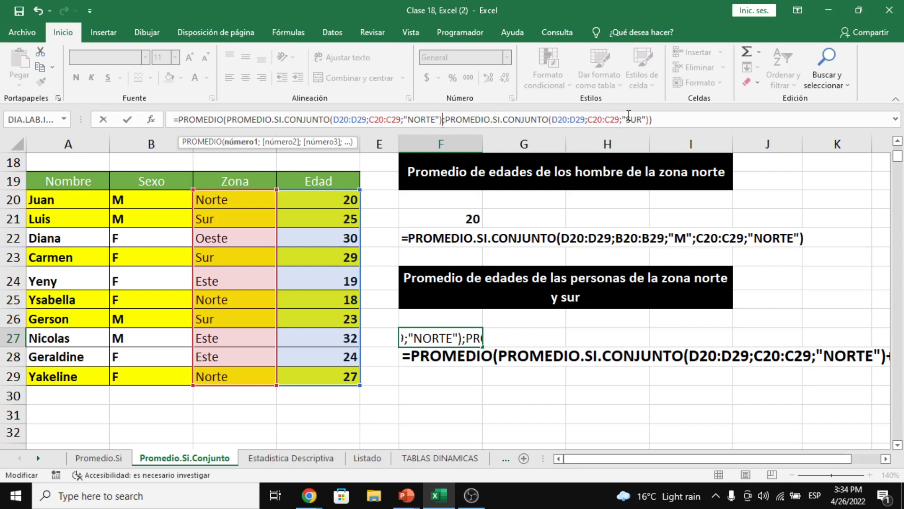
{"action": "left_click", "coordinate": [667, 122]}
{"action": "key", "text": "Return"}
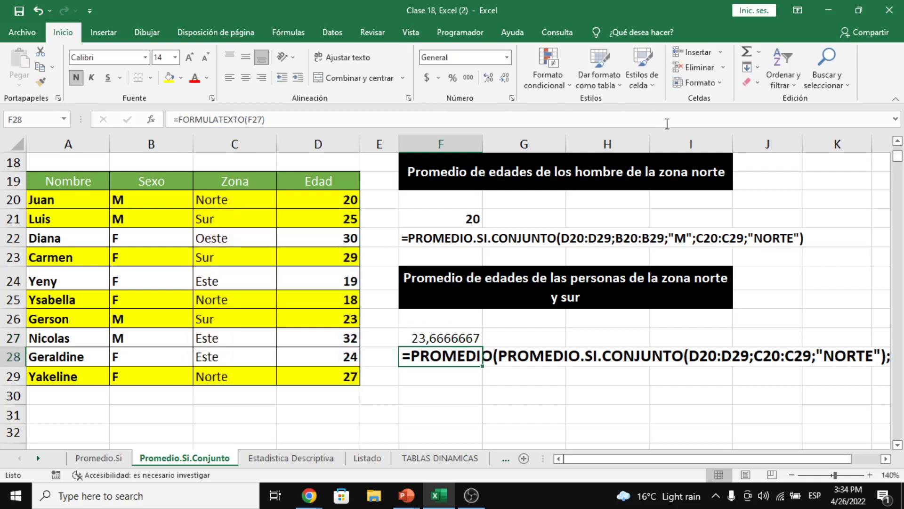
{"action": "key", "text": "Up"}
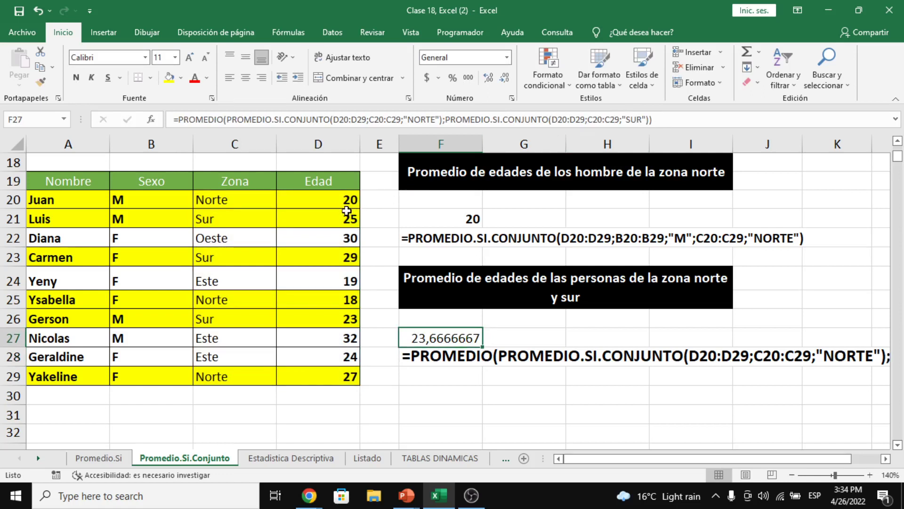
Select the Norte and Sur ages in D20, D21, D23, D25, D26 and D29 together to check their average, and clear the selection
{"action": "left_click_drag", "start_coordinate": [346, 211], "coordinate": [353, 198]}
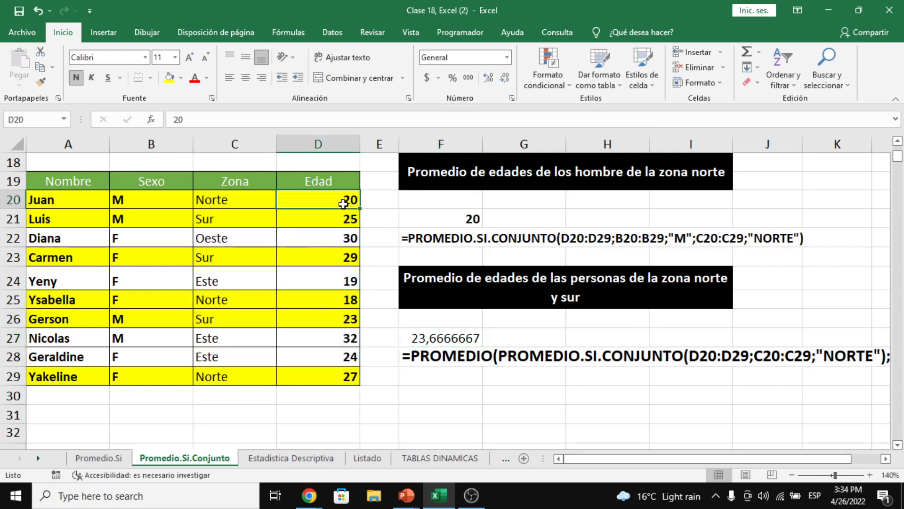
{"action": "left_click", "coordinate": [336, 255], "text": "ctrl"}
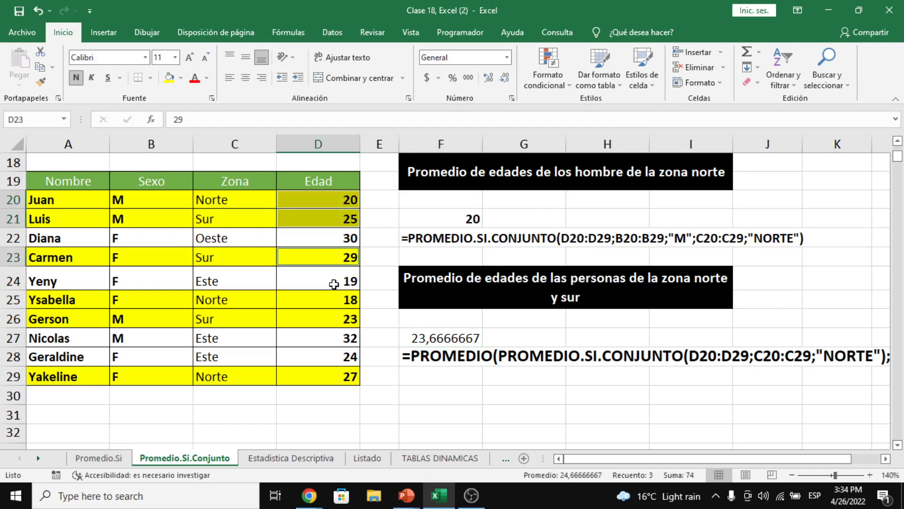
{"action": "left_click", "coordinate": [324, 304], "text": "ctrl"}
{"action": "left_click", "coordinate": [324, 320], "text": "ctrl"}
{"action": "left_click", "coordinate": [335, 382], "text": "ctrl"}
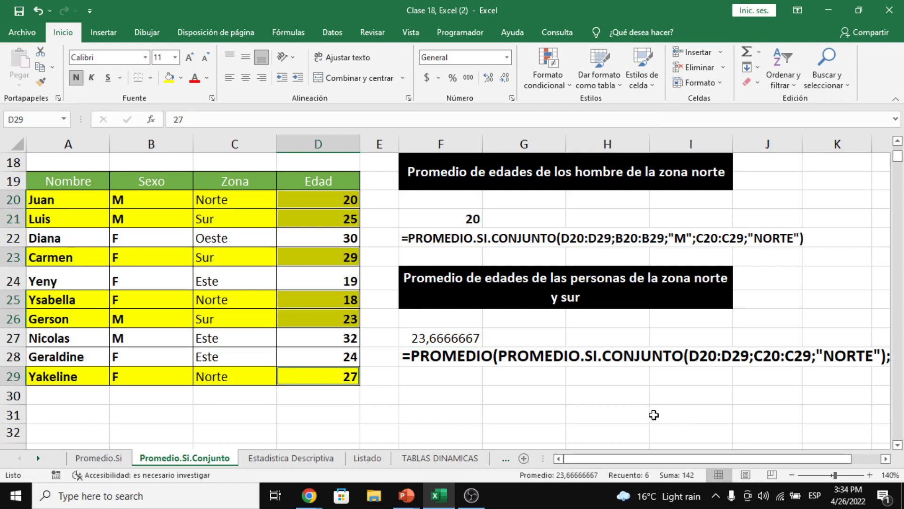
{"action": "left_click", "coordinate": [589, 398]}
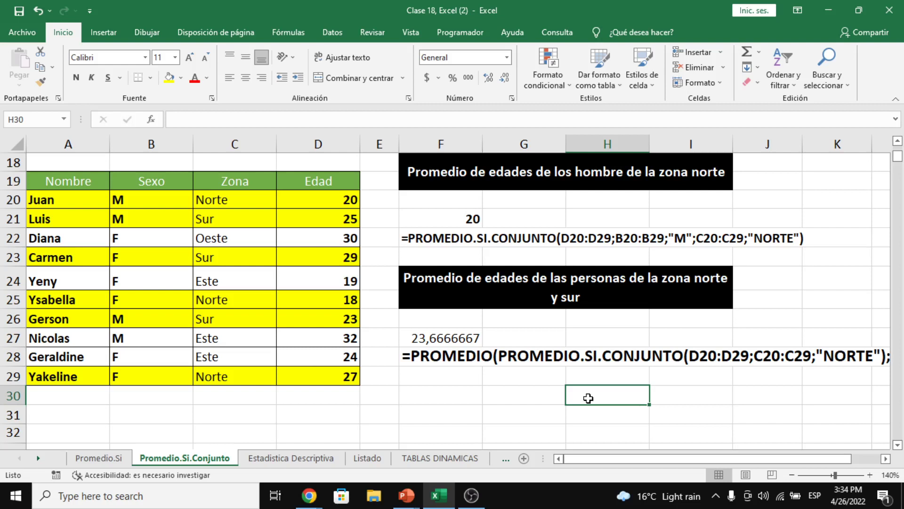
Point out the Norte and Sur entries in C20 and C21 of the Zona column
{"action": "left_click", "coordinate": [244, 201]}
{"action": "left_click", "coordinate": [241, 212]}
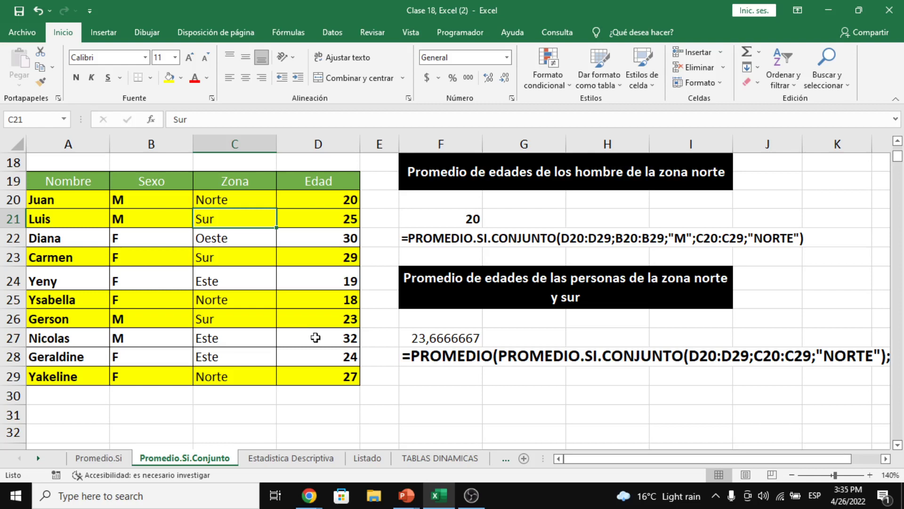
{"action": "left_click", "coordinate": [445, 375]}
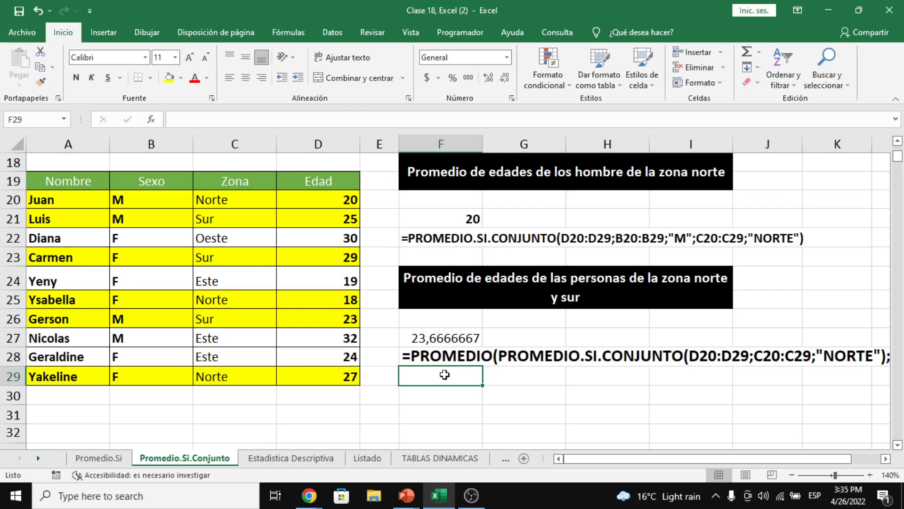
Open the Estadistica Descriptiva sheet and increase the heights of rows 1, 9 and 11 to show their headings in full
{"action": "left_click", "coordinate": [334, 462]}
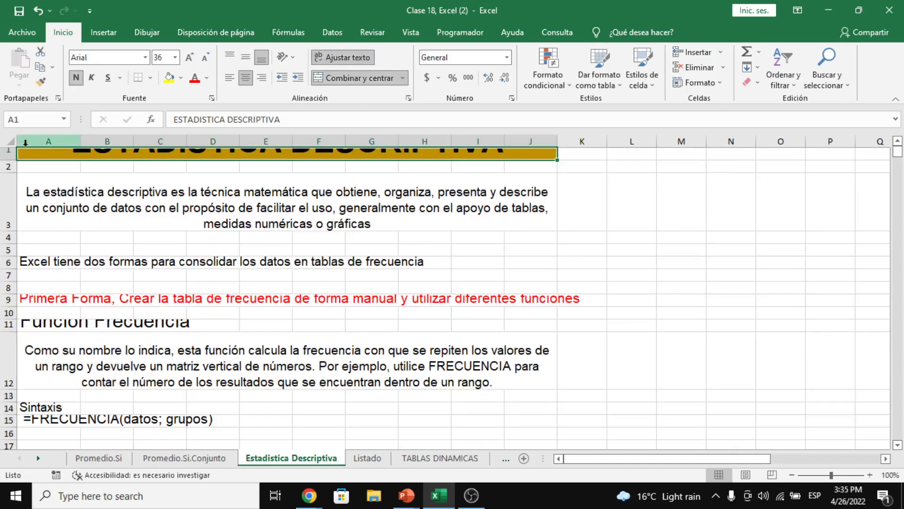
{"action": "left_click_drag", "start_coordinate": [14, 160], "coordinate": [18, 184]}
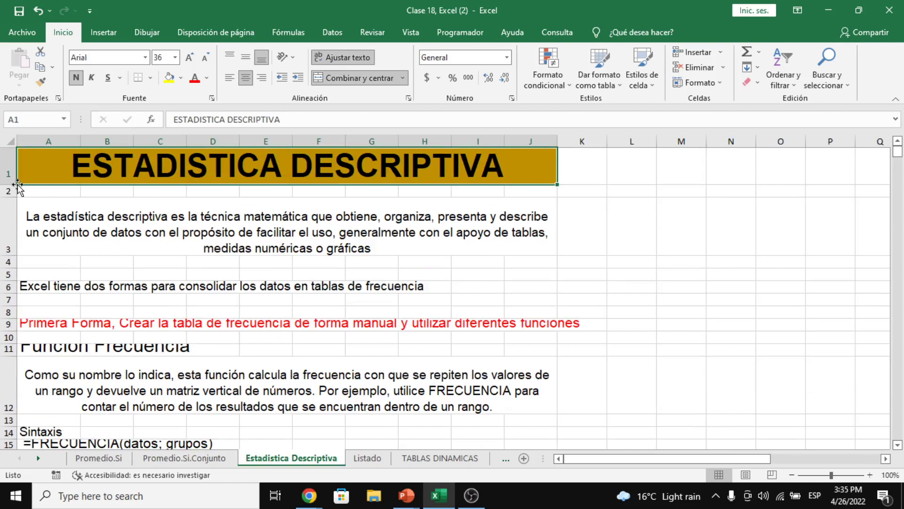
{"action": "left_click_drag", "start_coordinate": [15, 330], "coordinate": [12, 377]}
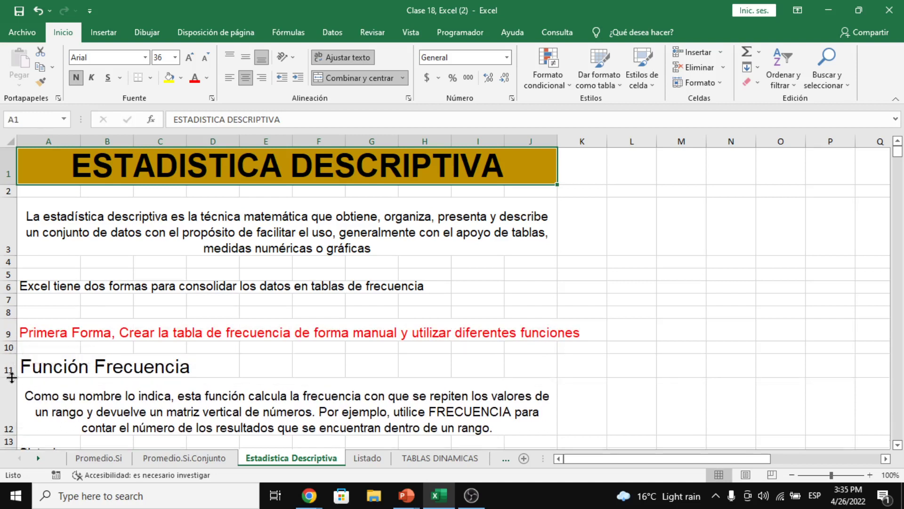
Go through the Función Frecuencia heading in A11, its description in A12 and the syntax in A14 and A15
{"action": "left_click", "coordinate": [183, 370]}
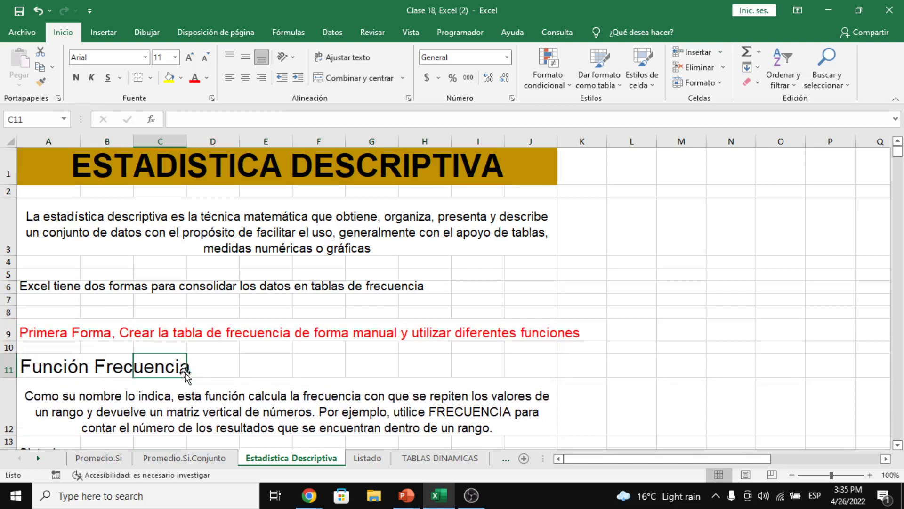
{"action": "left_click", "coordinate": [60, 366]}
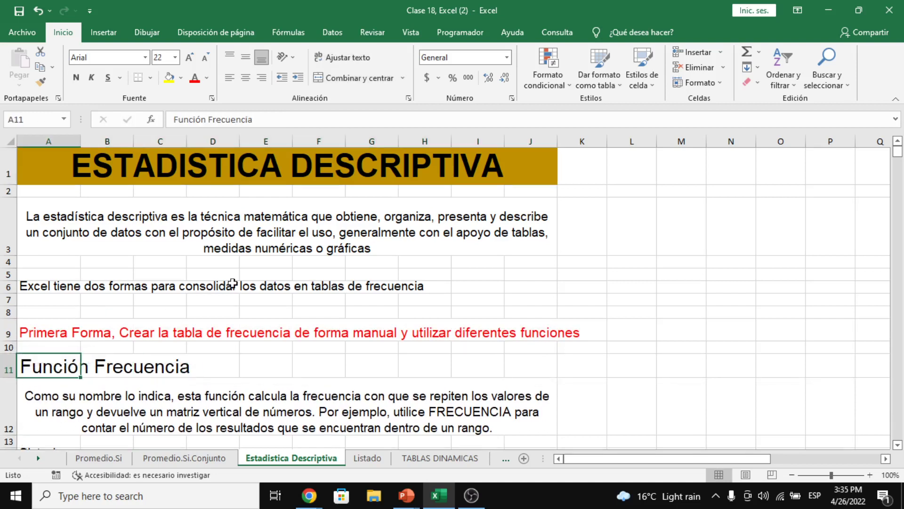
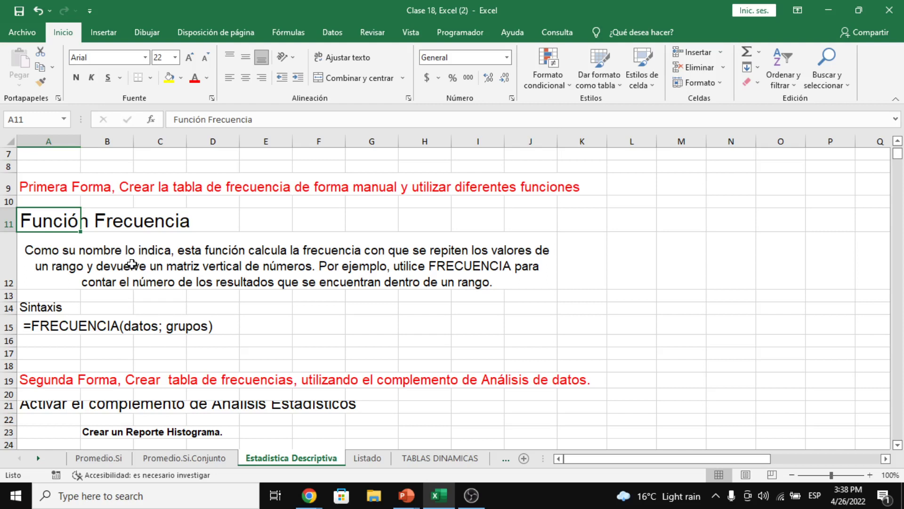
{"action": "left_click", "coordinate": [134, 262]}
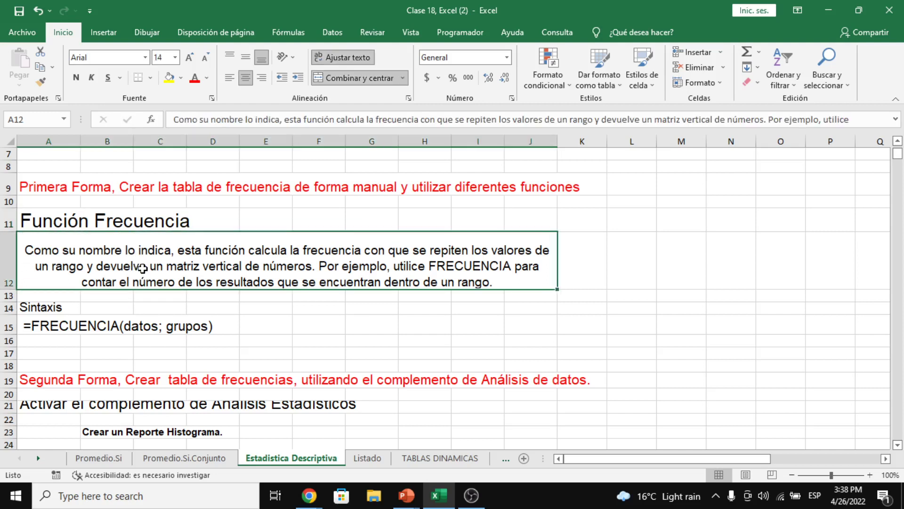
{"action": "scroll", "coordinate": [142, 269], "scroll_direction": "down", "scroll_amount": 1}
{"action": "scroll", "coordinate": [142, 268], "scroll_direction": "up", "scroll_amount": 1}
{"action": "left_click", "coordinate": [48, 307]}
{"action": "left_click", "coordinate": [57, 325]}
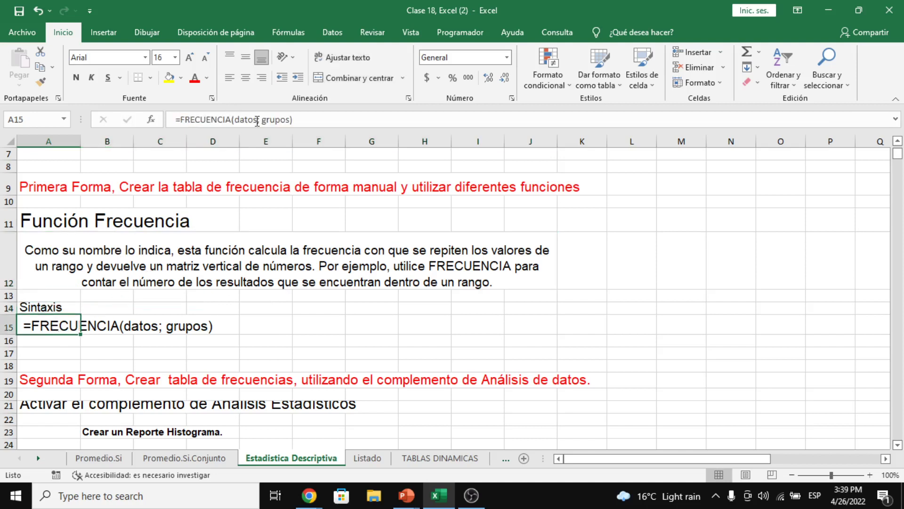
Highlight the datos and grupos arguments of the FRECUENCIA syntax in A15, and leave the cell unedited for the Segunda Forma section
{"action": "left_click_drag", "start_coordinate": [238, 123], "coordinate": [255, 123]}
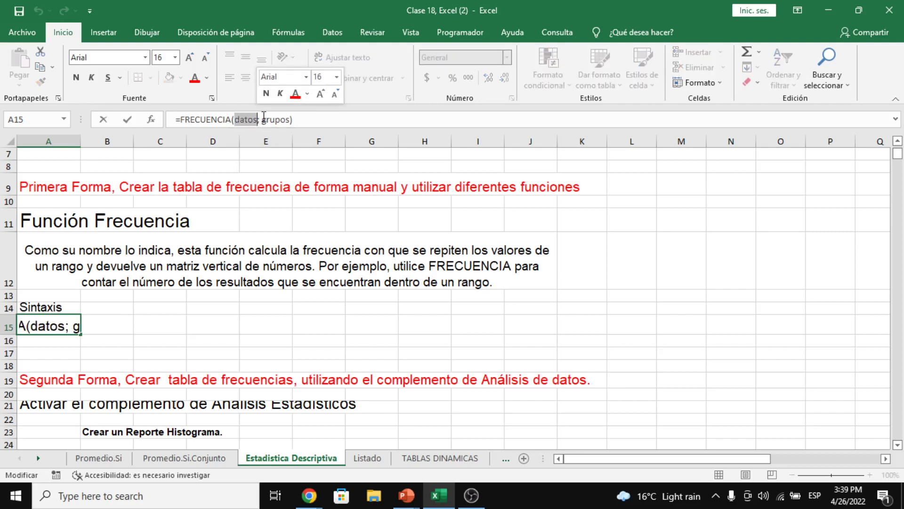
{"action": "left_click_drag", "start_coordinate": [262, 121], "coordinate": [289, 121]}
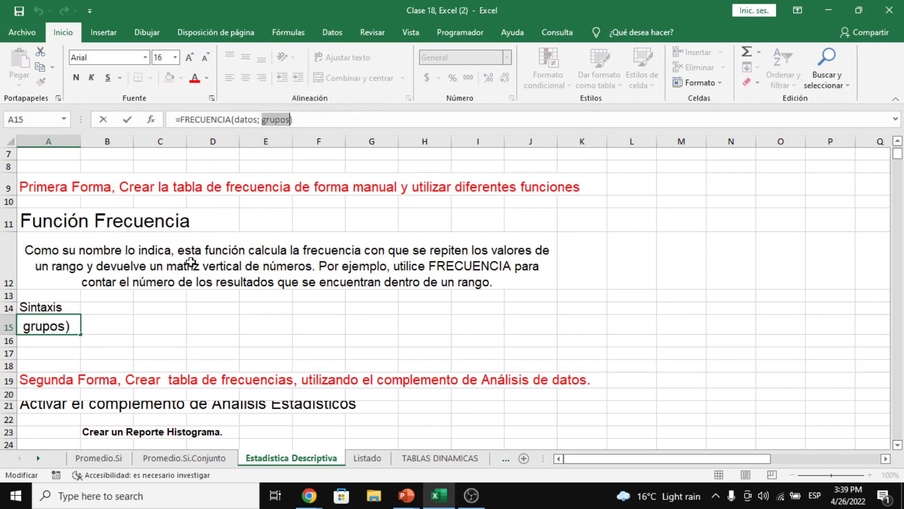
{"action": "scroll", "coordinate": [131, 342], "scroll_direction": "down", "scroll_amount": 1}
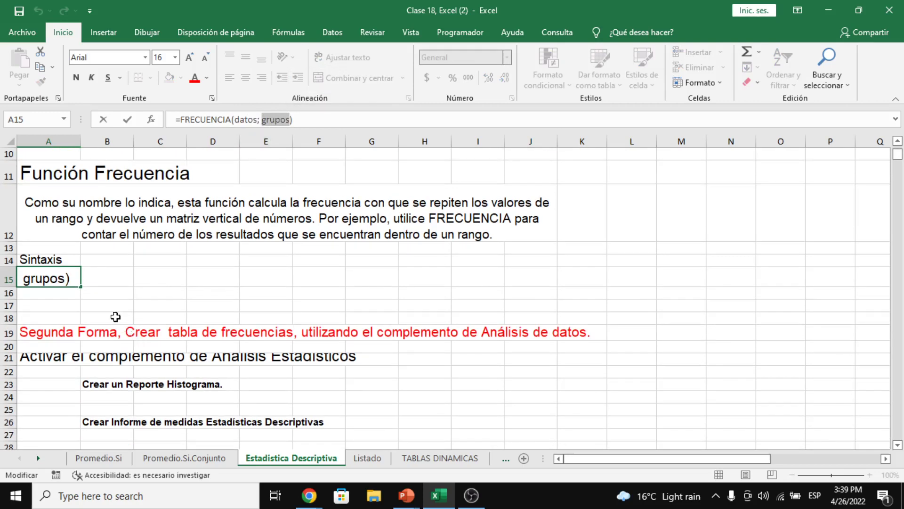
{"action": "scroll", "coordinate": [114, 317], "scroll_direction": "down", "scroll_amount": 1}
{"action": "left_click", "coordinate": [109, 221]}
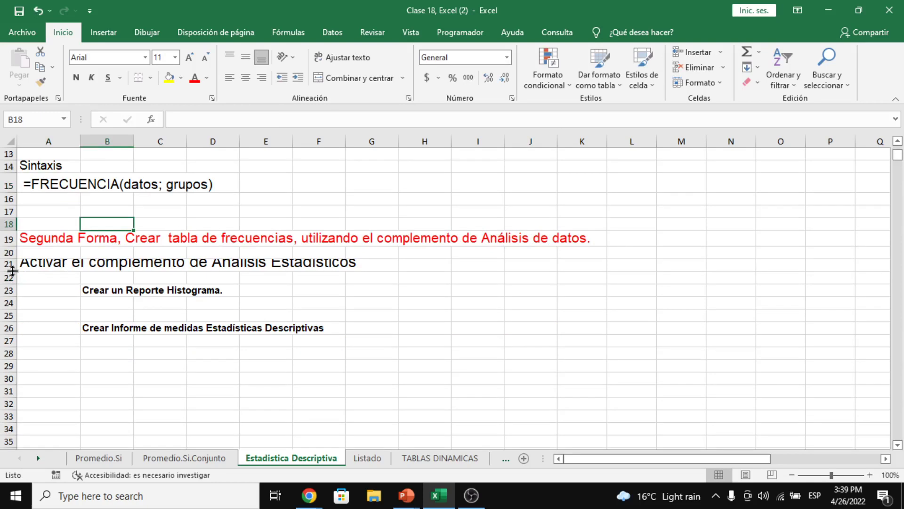
Increase the height of row 21 to show its heading in full, and open the Listado sheet
{"action": "left_click_drag", "start_coordinate": [8, 269], "coordinate": [8, 275]}
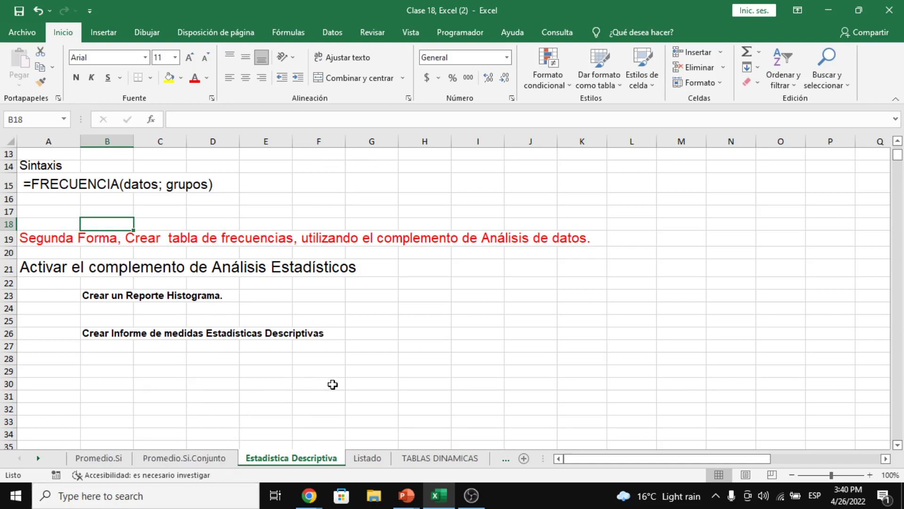
{"action": "left_click", "coordinate": [360, 461]}
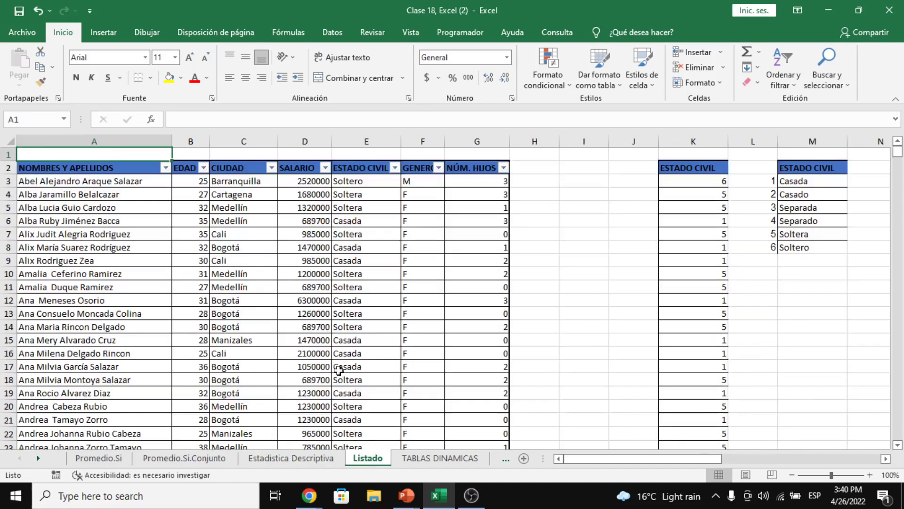
Go through the ESTADO CIVIL, GENERO, NÚM. HIJOS and SALARIO columns of the list of people
{"action": "left_click", "coordinate": [363, 247]}
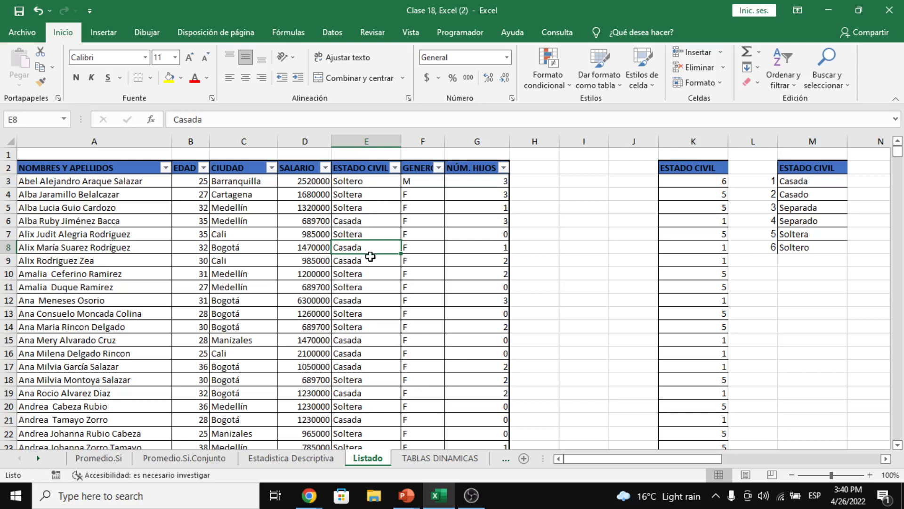
{"action": "left_click", "coordinate": [425, 170]}
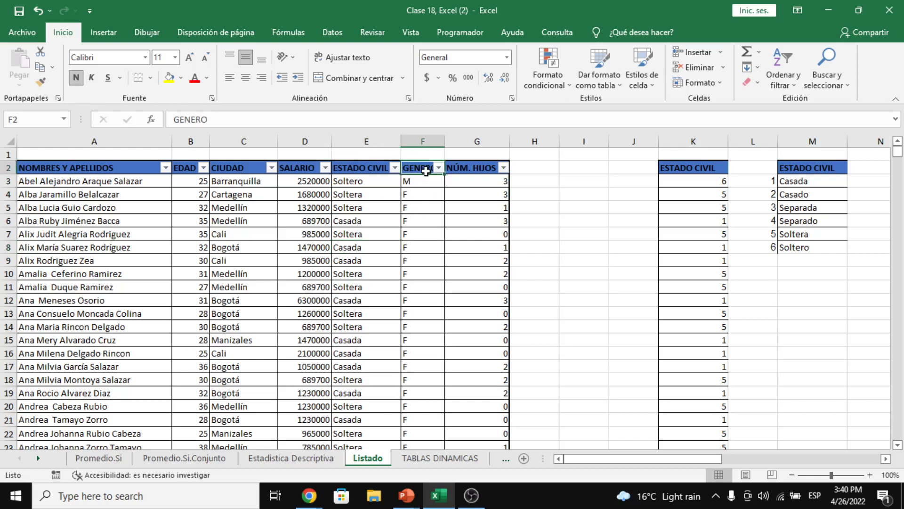
{"action": "left_click", "coordinate": [477, 170]}
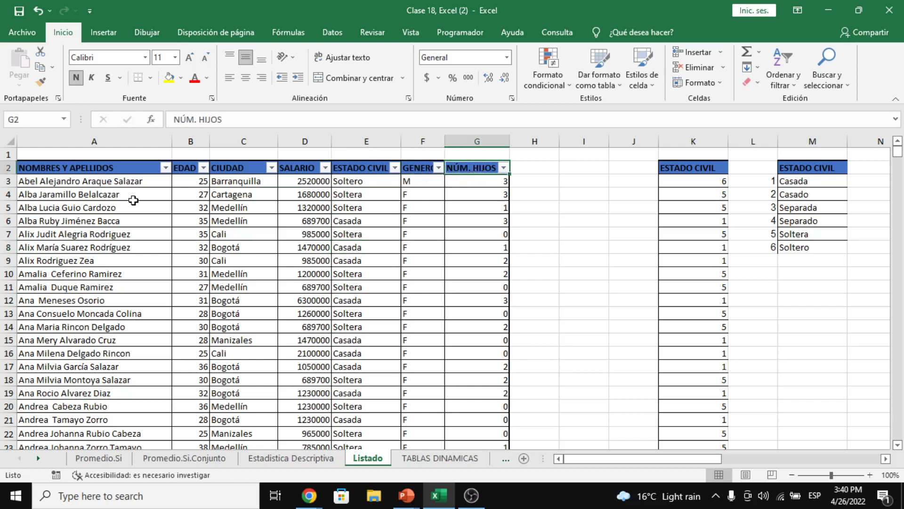
{"action": "left_click_drag", "start_coordinate": [298, 252], "coordinate": [302, 235]}
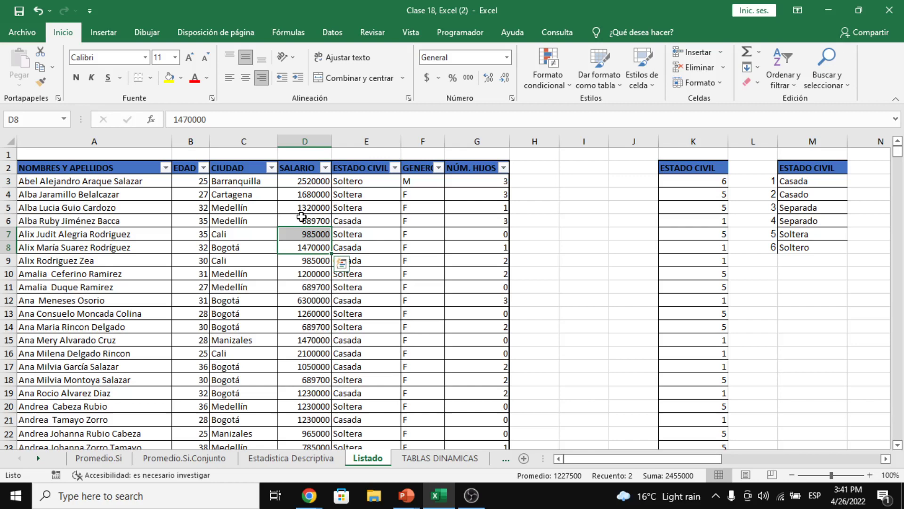
{"action": "key", "text": "Escape"}
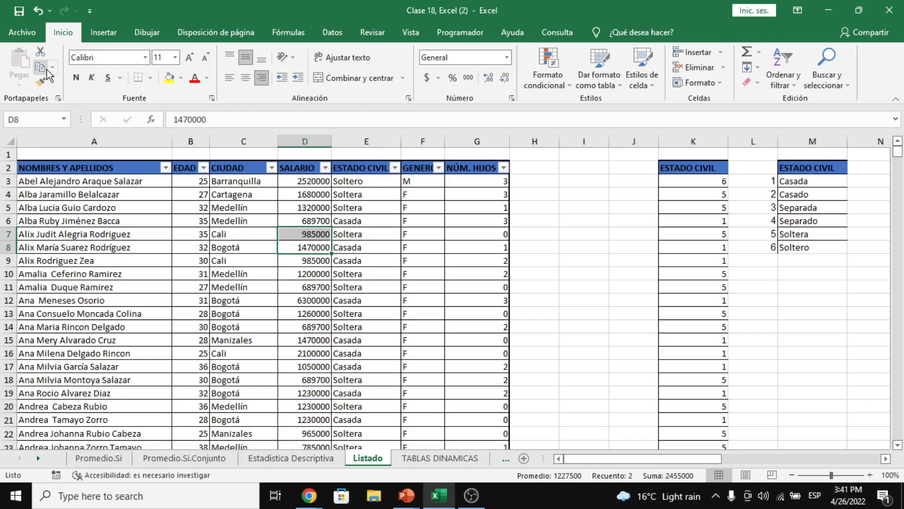
View the available Excel add-ins from the Complementos options and close the list without changing it
{"action": "left_click", "coordinate": [24, 33]}
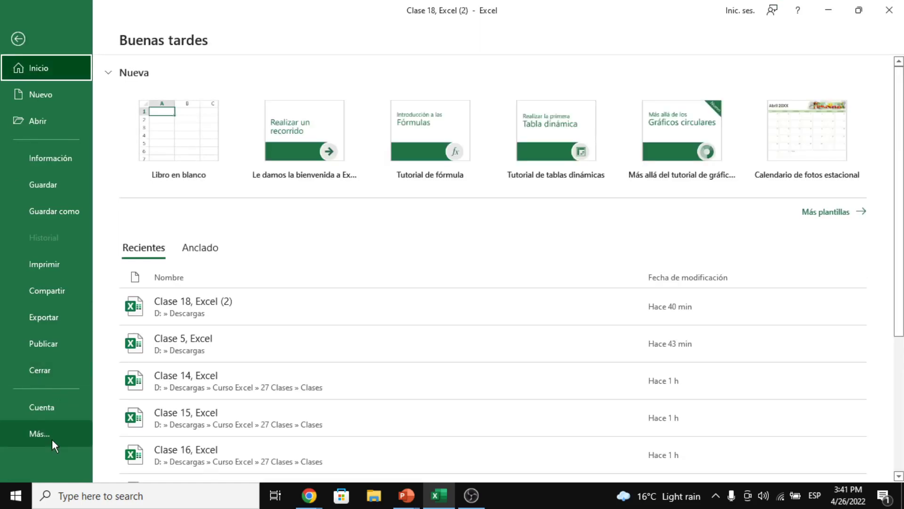
{"action": "left_click", "coordinate": [52, 438]}
{"action": "left_click", "coordinate": [117, 460]}
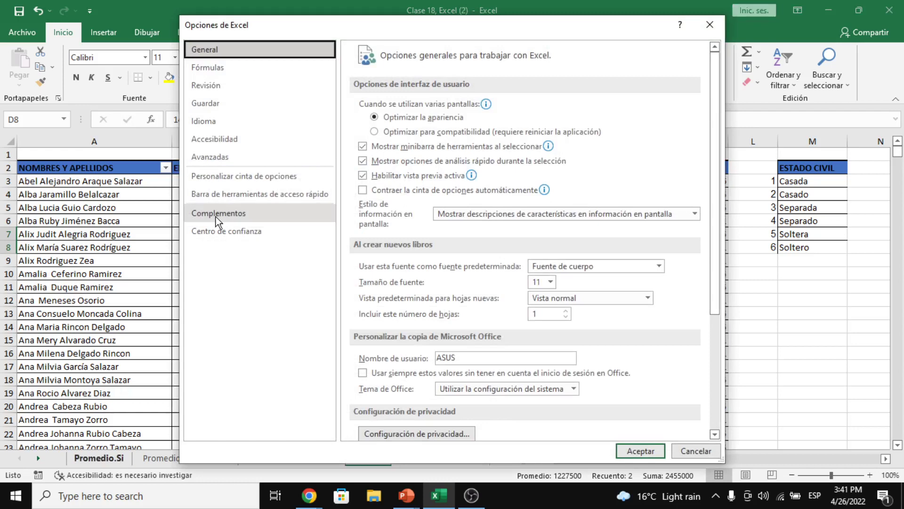
{"action": "left_click", "coordinate": [239, 215]}
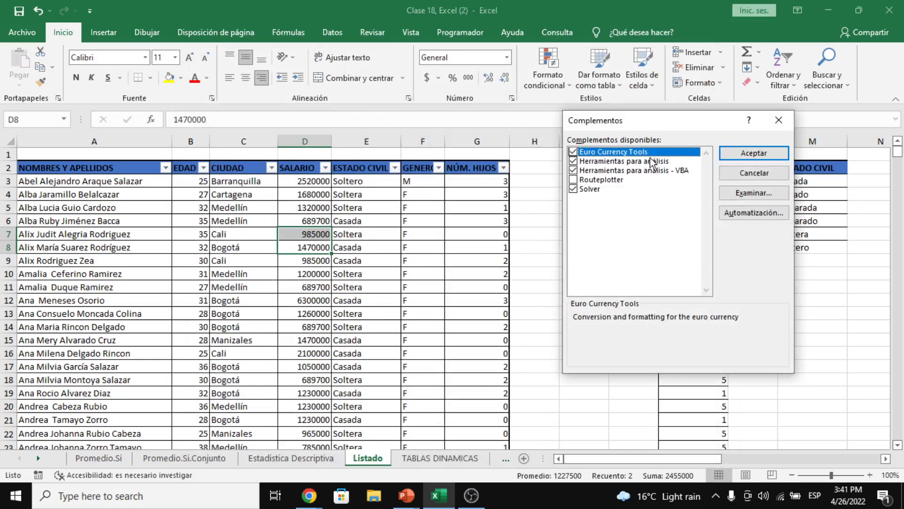
{"action": "left_click", "coordinate": [780, 122]}
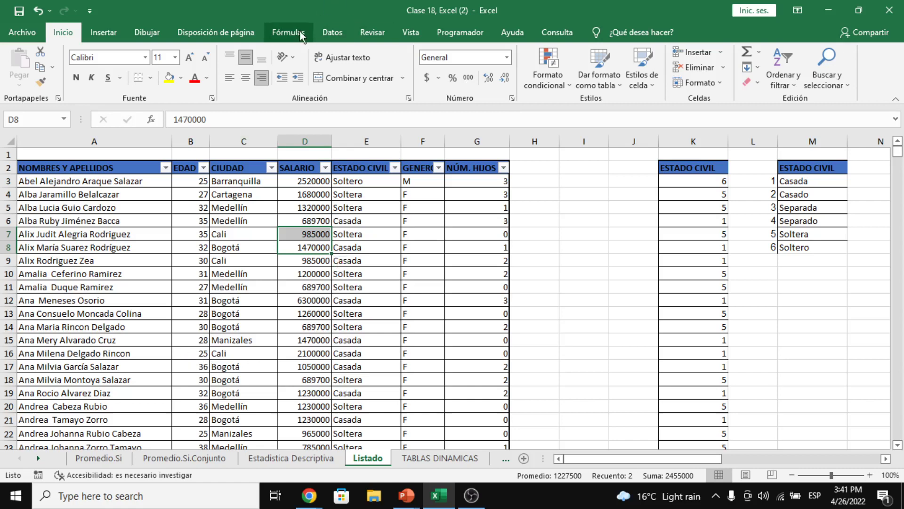
Look through the data, formula, insert, review, view and developer commands for the analysis and add-in tools
{"action": "left_click", "coordinate": [343, 32]}
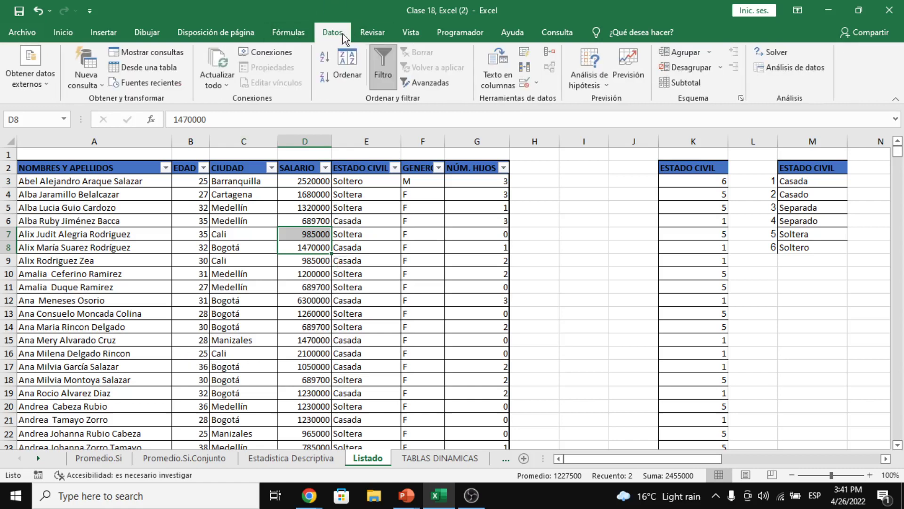
{"action": "left_click", "coordinate": [288, 35]}
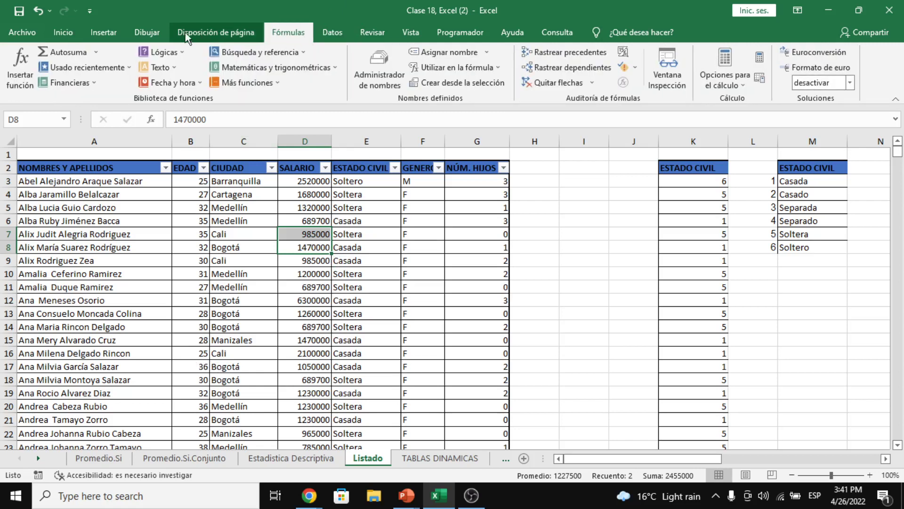
{"action": "left_click", "coordinate": [107, 38]}
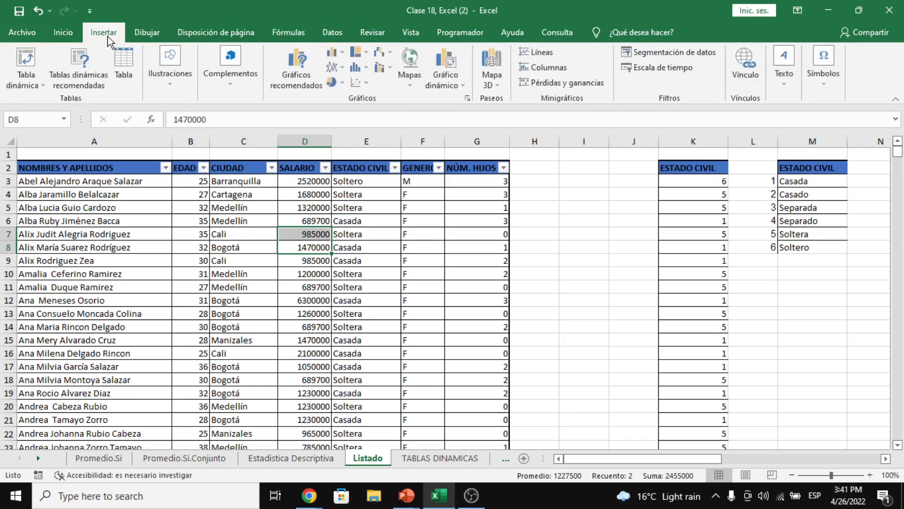
{"action": "left_click", "coordinate": [339, 29]}
{"action": "left_click", "coordinate": [381, 38]}
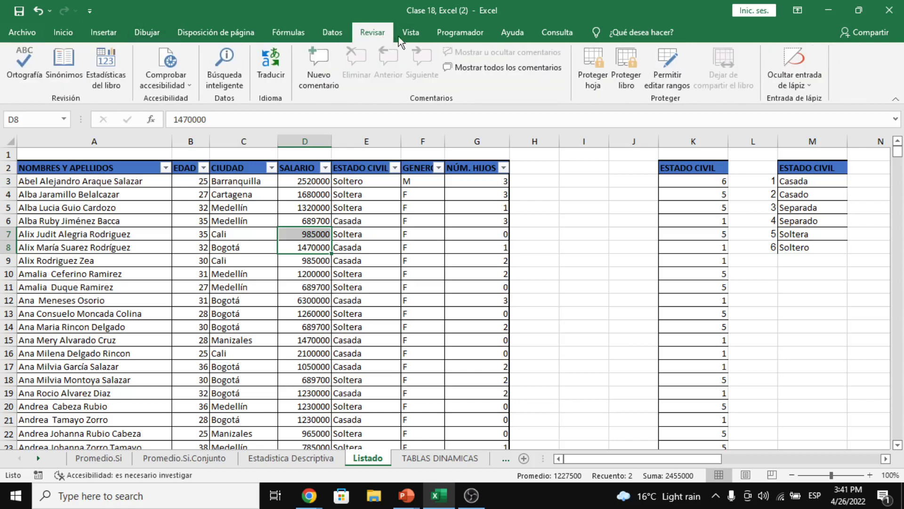
{"action": "left_click", "coordinate": [411, 34]}
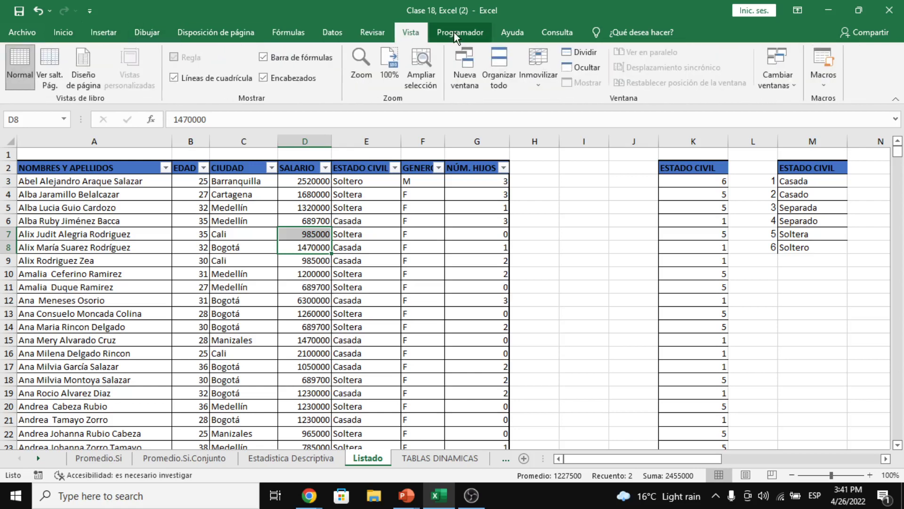
{"action": "left_click", "coordinate": [454, 32]}
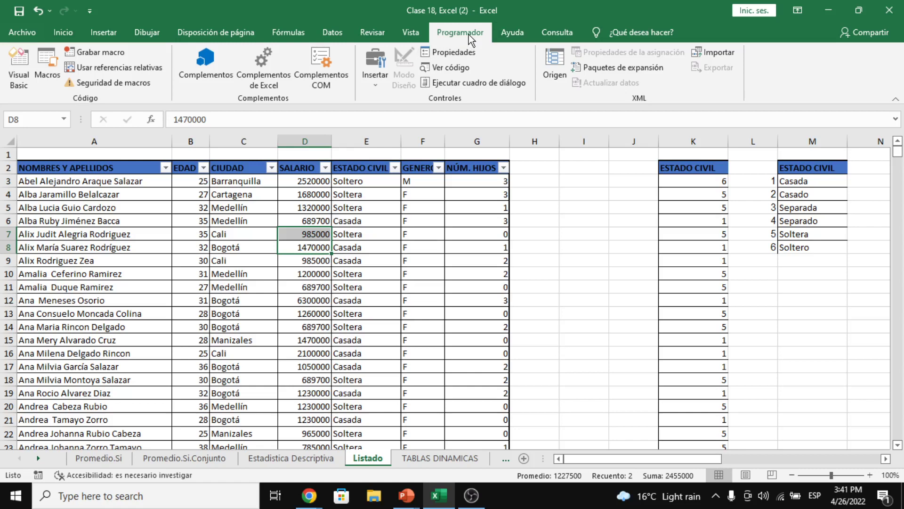
{"action": "left_click", "coordinate": [411, 35]}
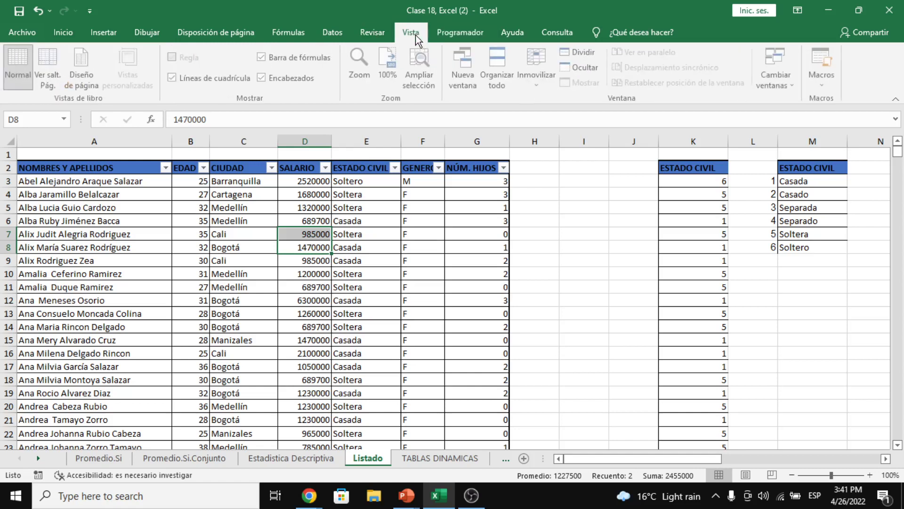
{"action": "left_click", "coordinate": [437, 35]}
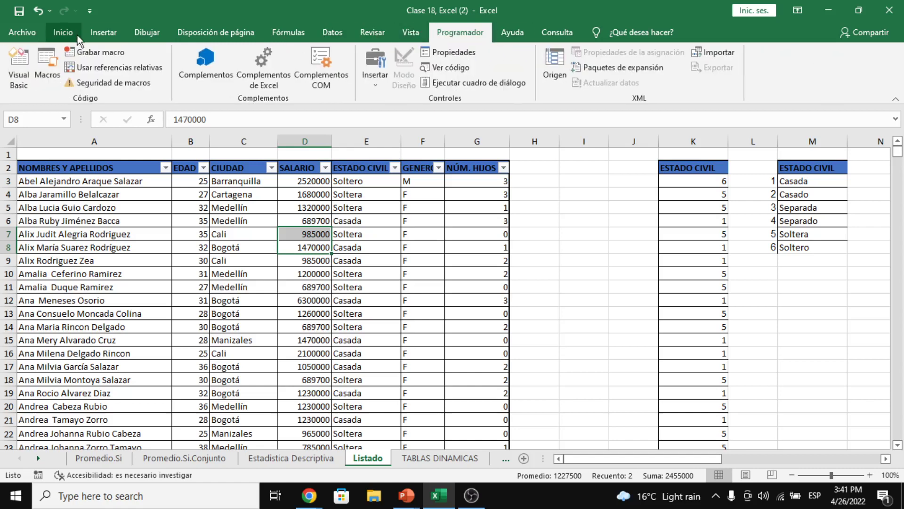
{"action": "left_click", "coordinate": [53, 32]}
Open the Excel add-ins manager from the Complementos options and accept it with Herramientas para análisis and Herramientas para análisis - VBA enabled
{"action": "left_click", "coordinate": [26, 35]}
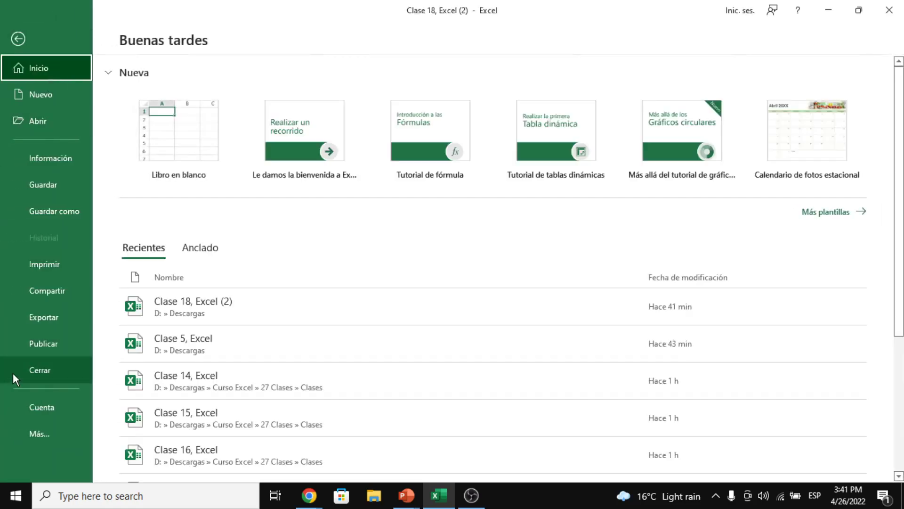
{"action": "left_click", "coordinate": [45, 431]}
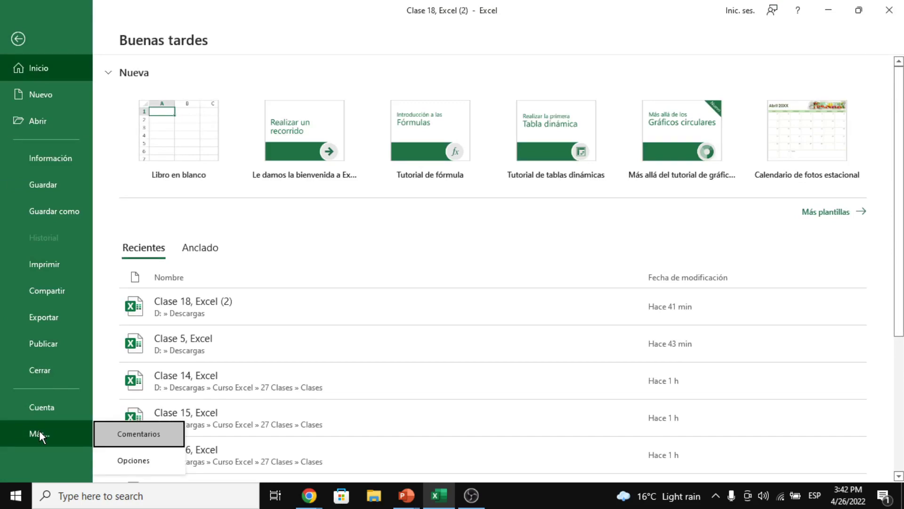
{"action": "left_click", "coordinate": [135, 460]}
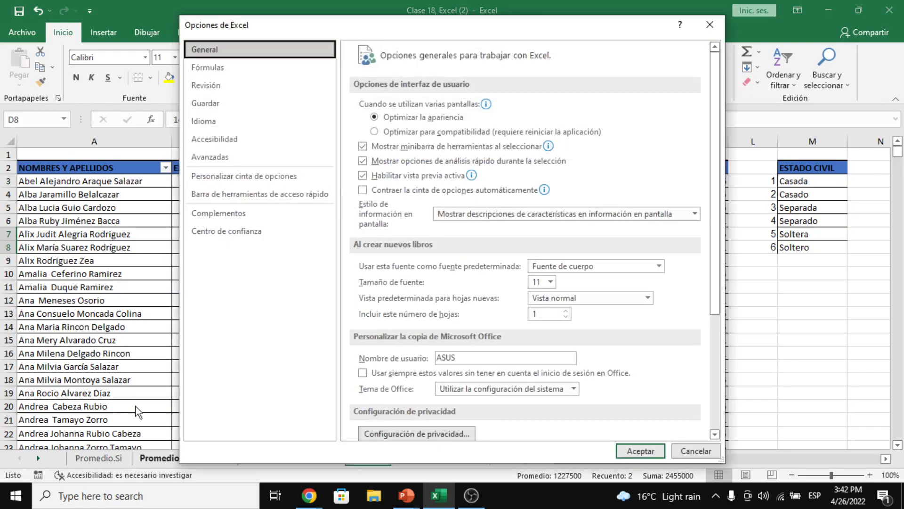
{"action": "left_click", "coordinate": [247, 219]}
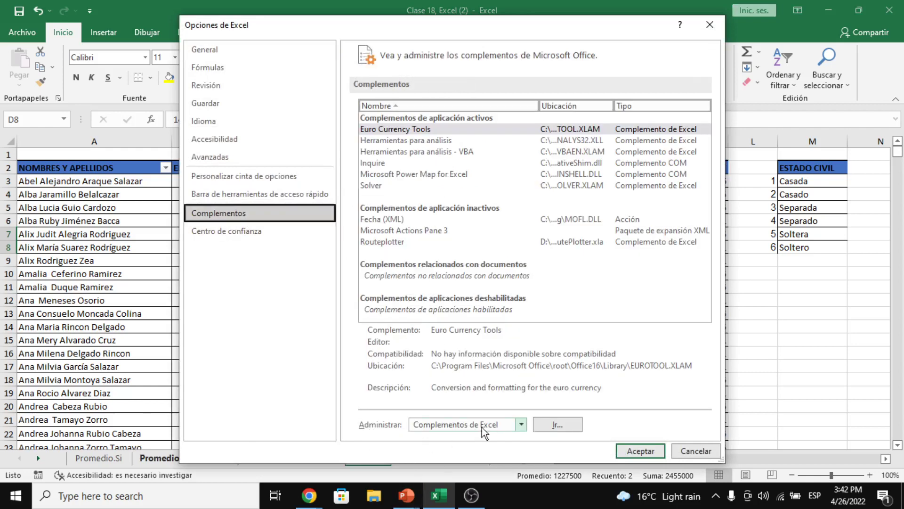
{"action": "left_click", "coordinate": [550, 427]}
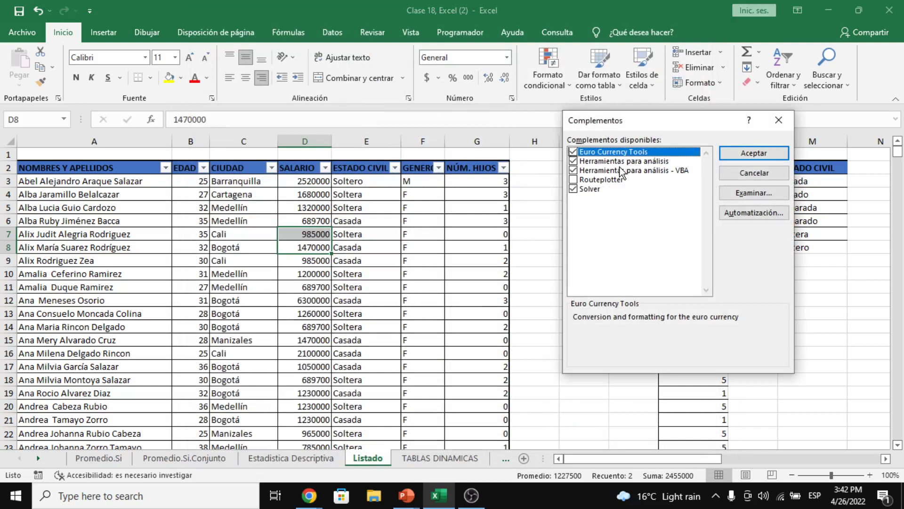
{"action": "left_click", "coordinate": [573, 162]}
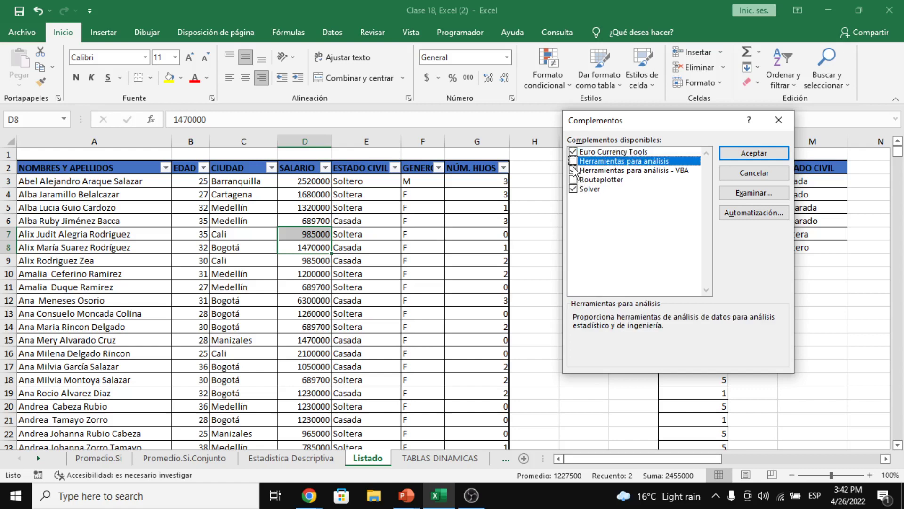
{"action": "left_click", "coordinate": [573, 162]}
{"action": "left_click", "coordinate": [573, 170]}
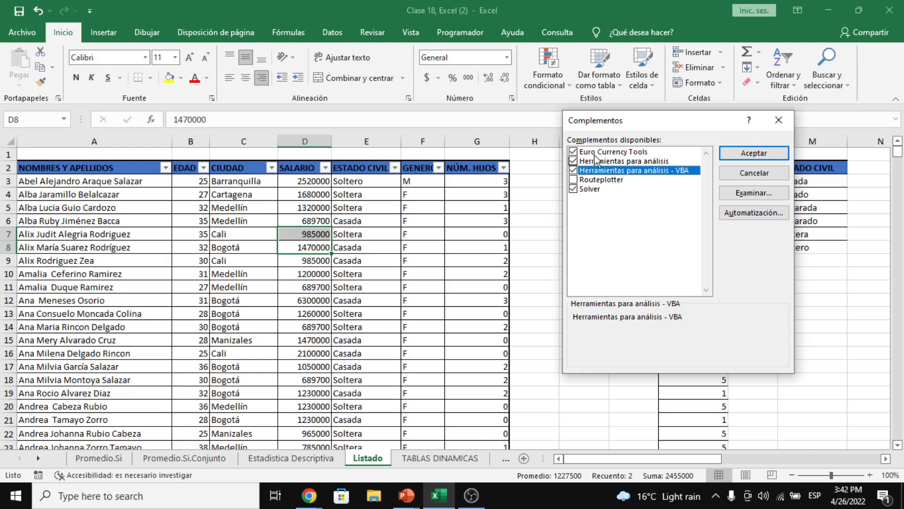
{"action": "left_click", "coordinate": [761, 154]}
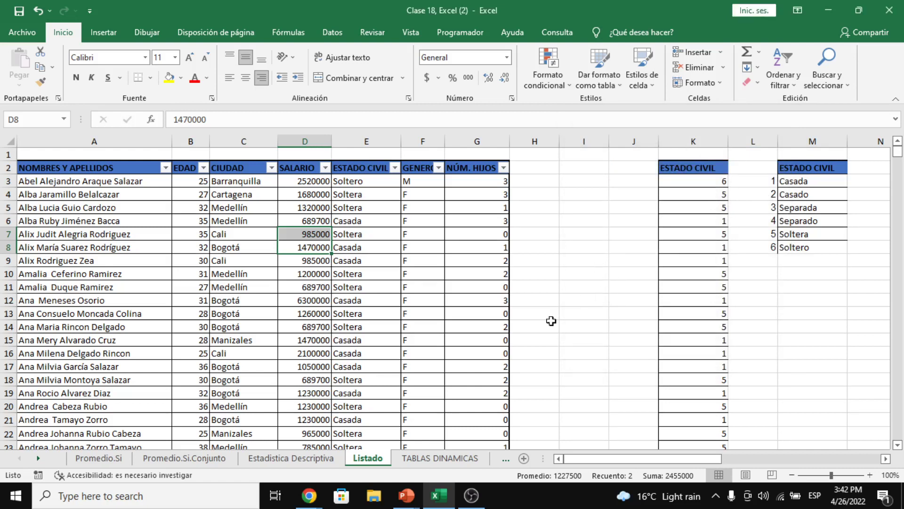
Preview the Google Meet call window and return to the ESTADO CIVIL column of the Listado sheet
{"action": "left_click", "coordinate": [305, 506]}
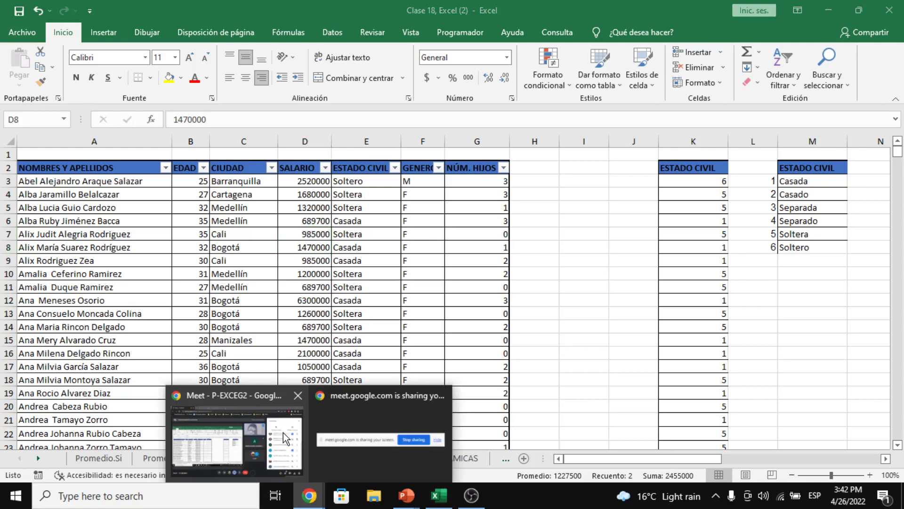
{"action": "mouse_move", "coordinate": [278, 424]}
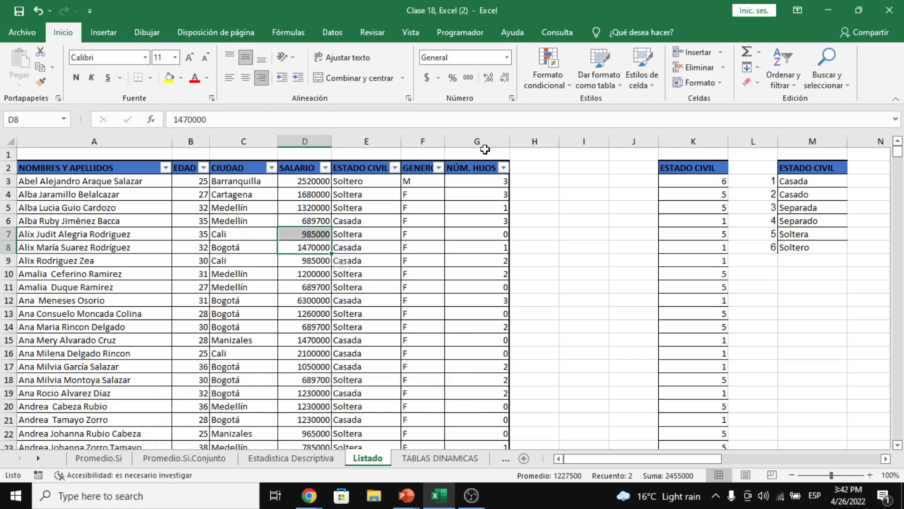
{"action": "left_click", "coordinate": [365, 262]}
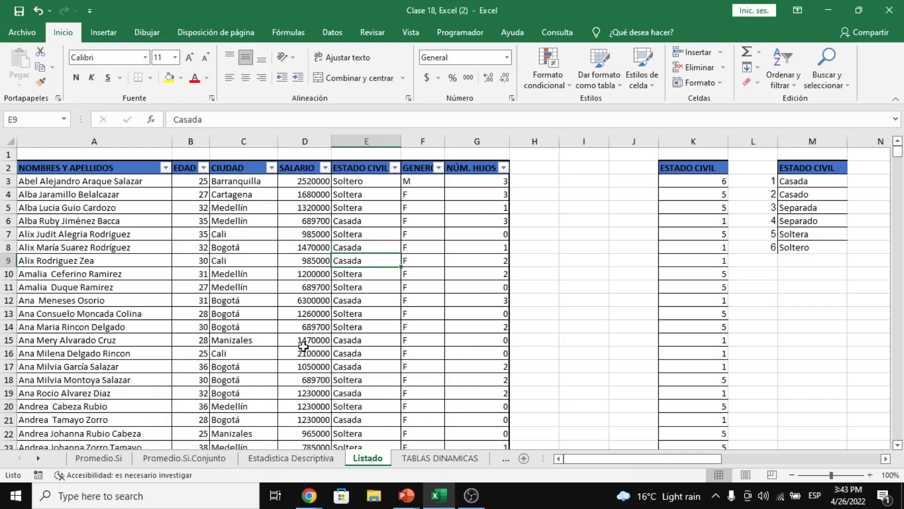
Toggle Herramientas para análisis and Herramientas para análisis - VBA off and back on in the Excel add-ins manager, and accept both as enabled
{"action": "left_click", "coordinate": [34, 33]}
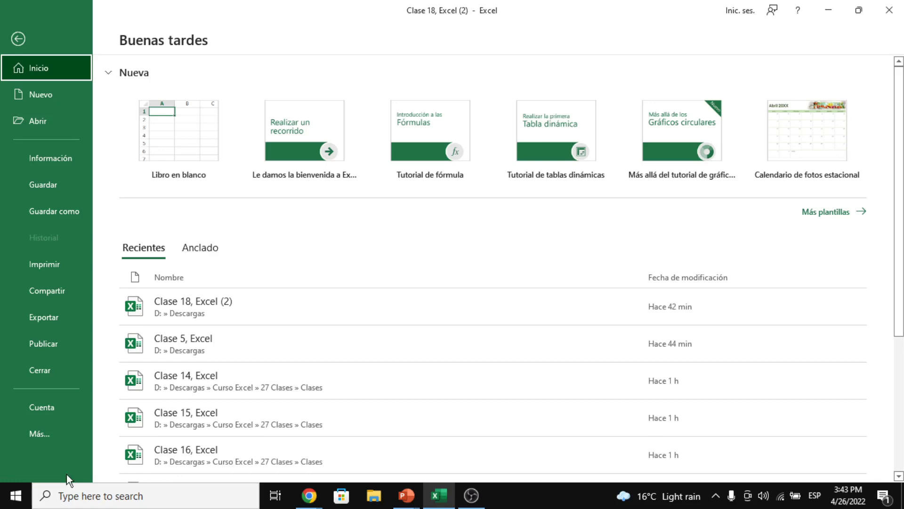
{"action": "left_click", "coordinate": [49, 433]}
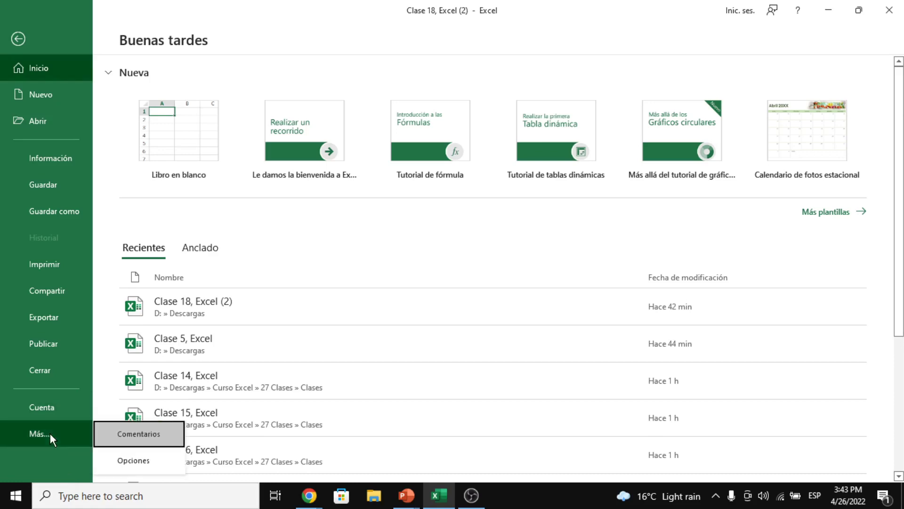
{"action": "left_click", "coordinate": [147, 466]}
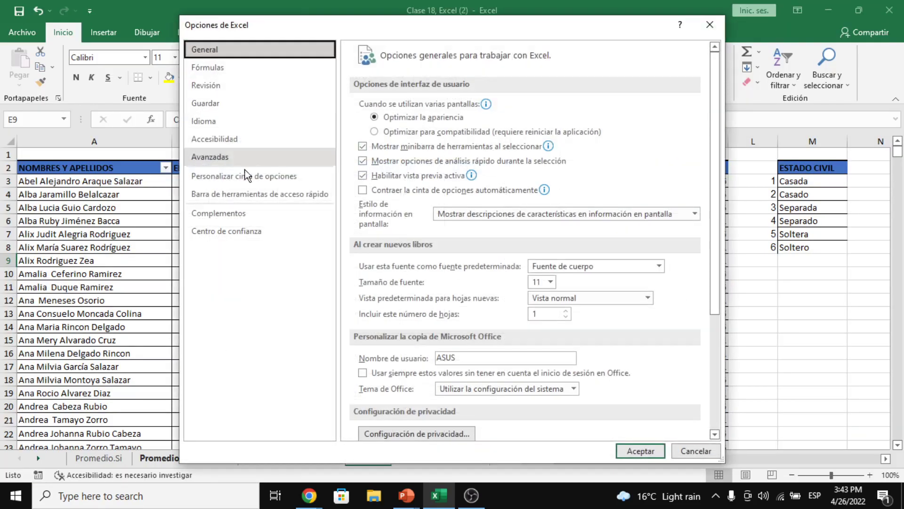
{"action": "left_click", "coordinate": [247, 214]}
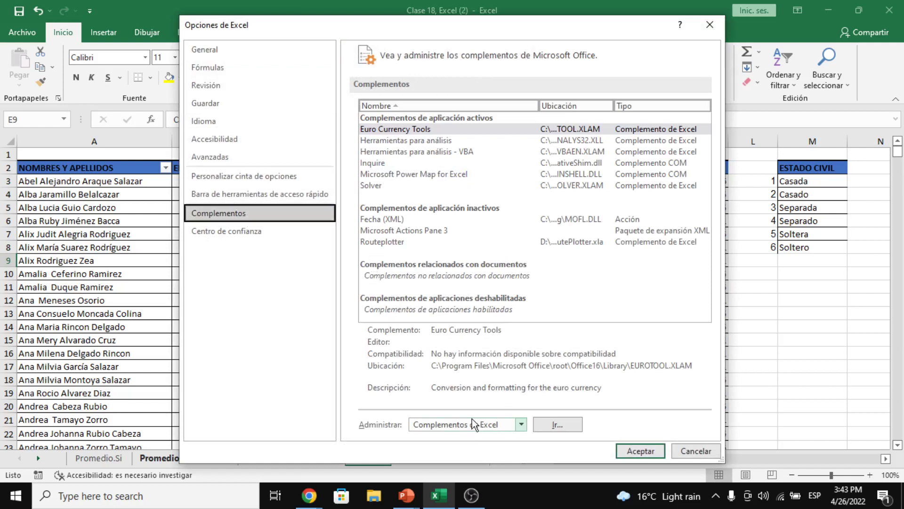
{"action": "left_click", "coordinate": [550, 424]}
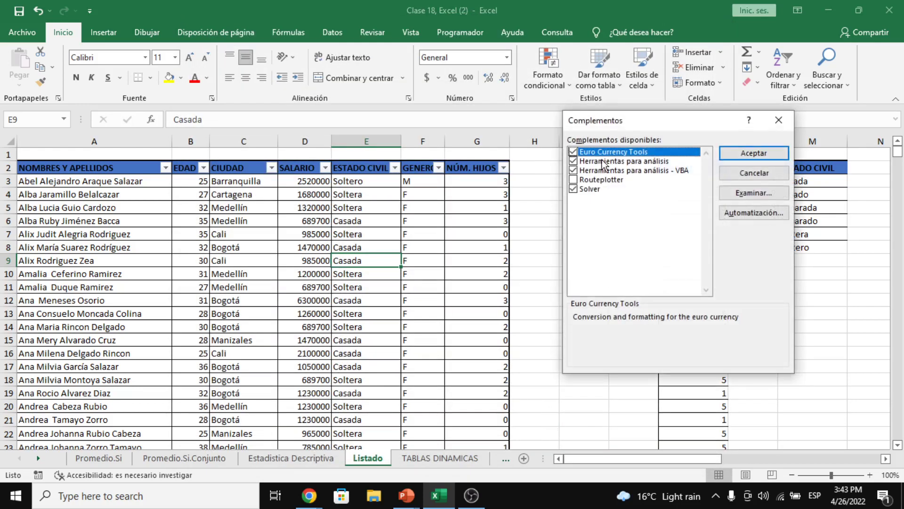
{"action": "left_click", "coordinate": [573, 160]}
{"action": "left_click", "coordinate": [575, 170]}
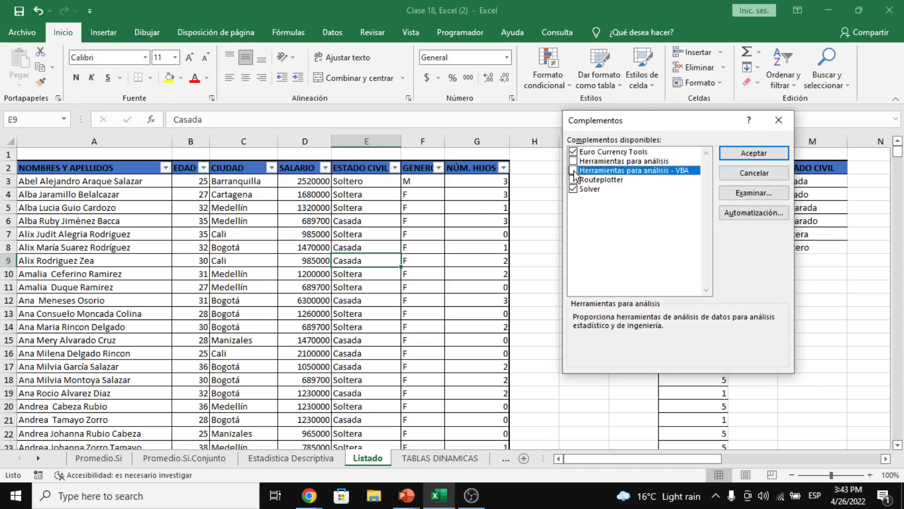
{"action": "left_click", "coordinate": [573, 161]}
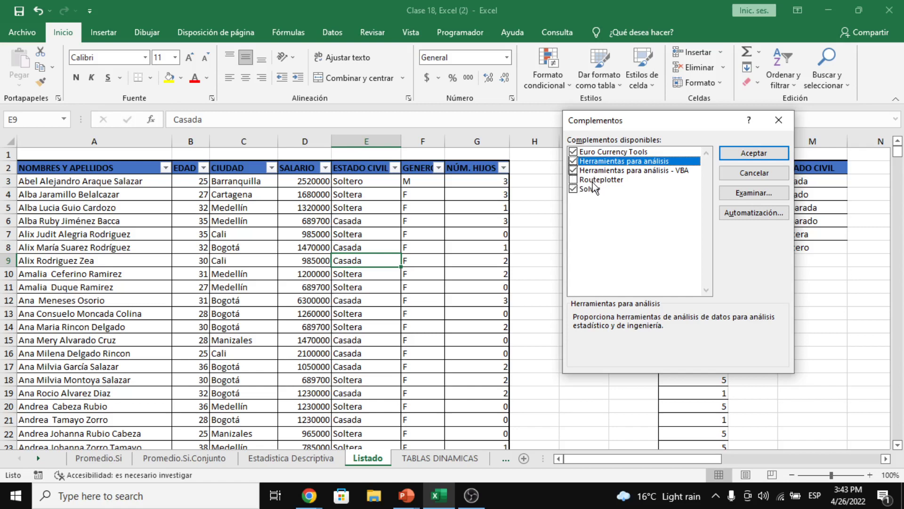
{"action": "left_click", "coordinate": [774, 155]}
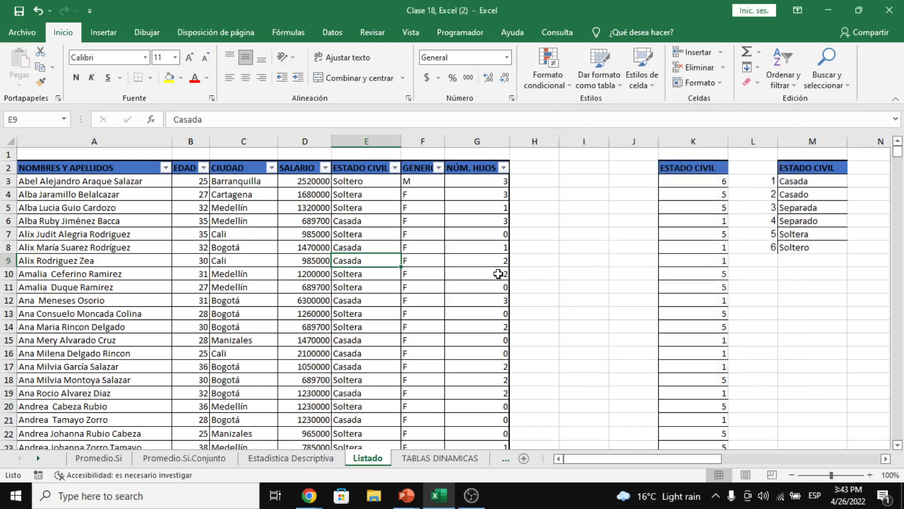
Open the Análisis de datos tool and look through its analysis functions from Análisis de varianza de un factor to Covarianza
{"action": "left_click", "coordinate": [562, 221]}
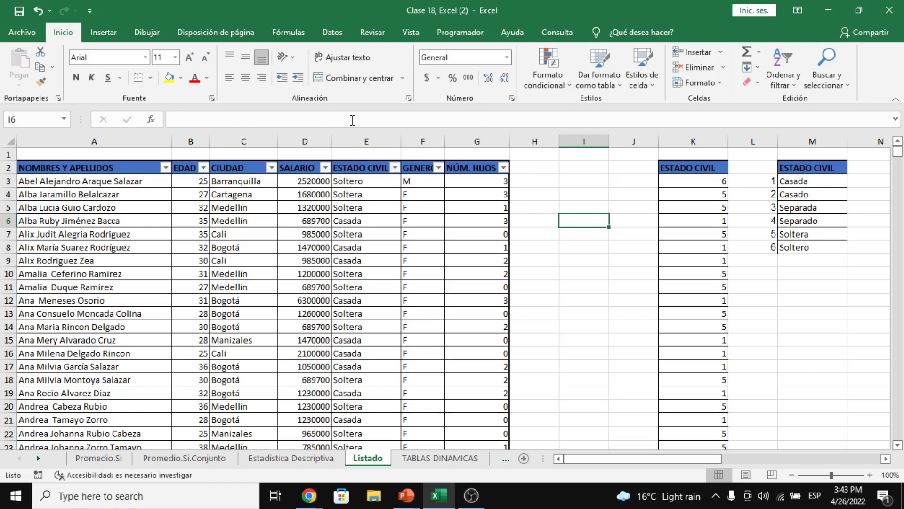
{"action": "left_click", "coordinate": [335, 35]}
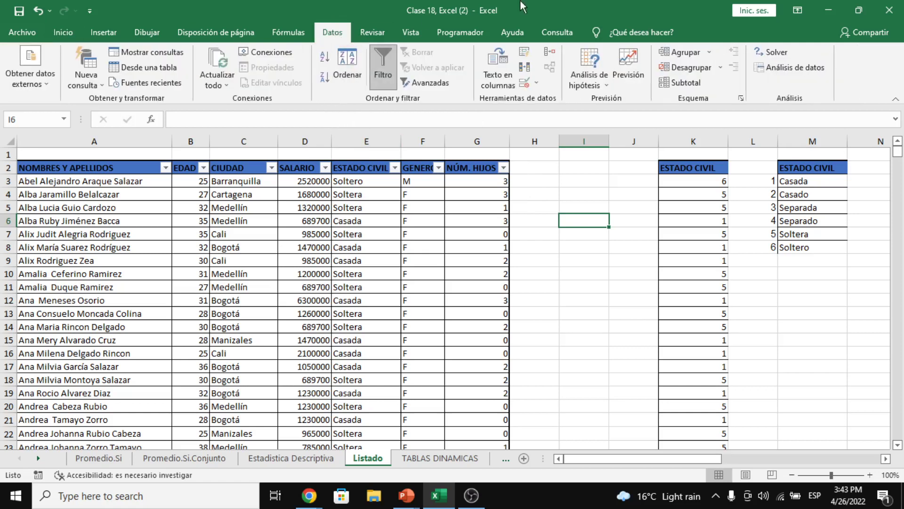
{"action": "left_click", "coordinate": [782, 67]}
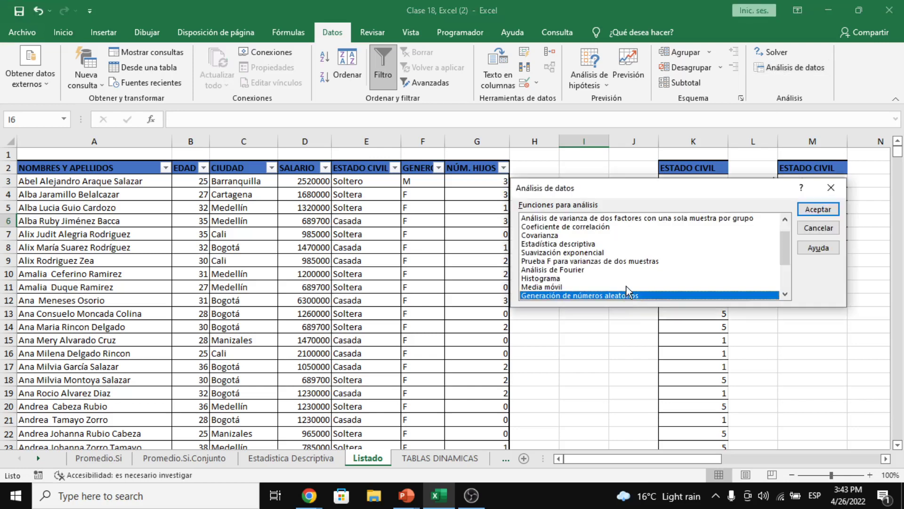
{"action": "left_click_drag", "start_coordinate": [666, 185], "coordinate": [597, 188]}
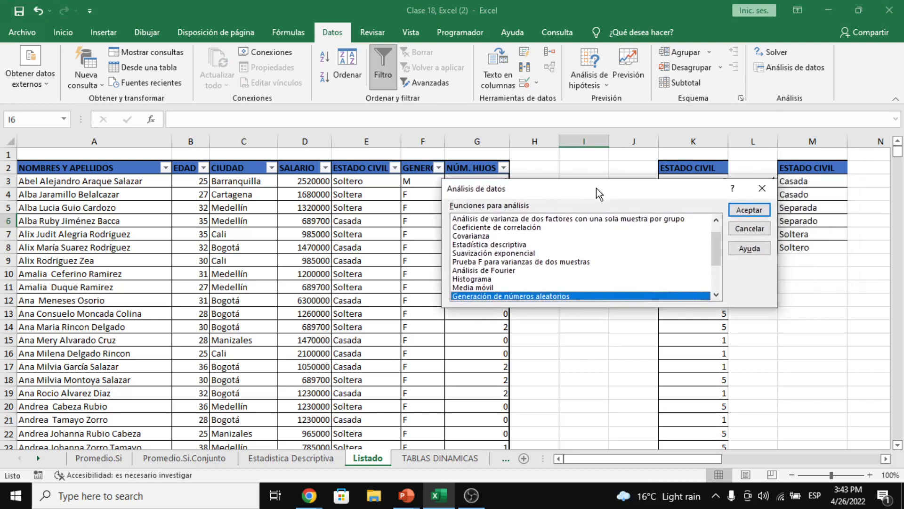
{"action": "left_click_drag", "start_coordinate": [720, 253], "coordinate": [718, 227]}
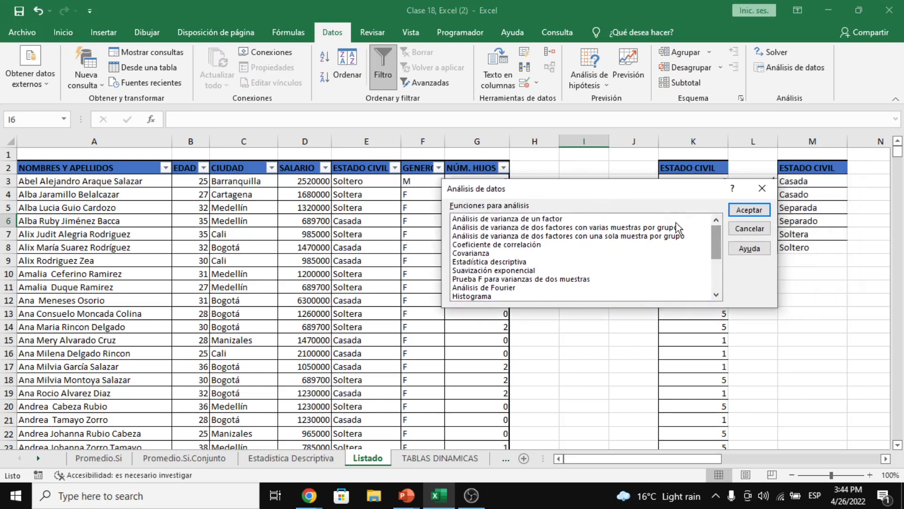
{"action": "left_click", "coordinate": [550, 218]}
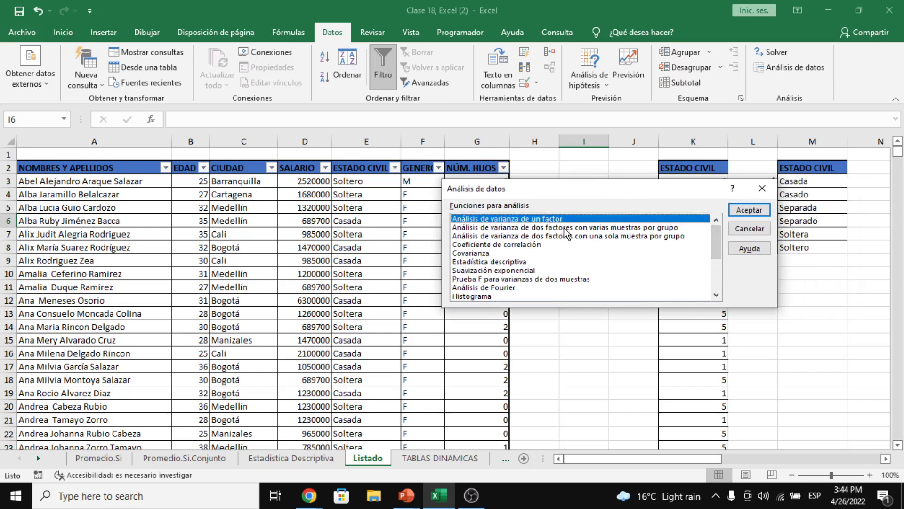
{"action": "left_click", "coordinate": [565, 228]}
{"action": "left_click", "coordinate": [538, 244]}
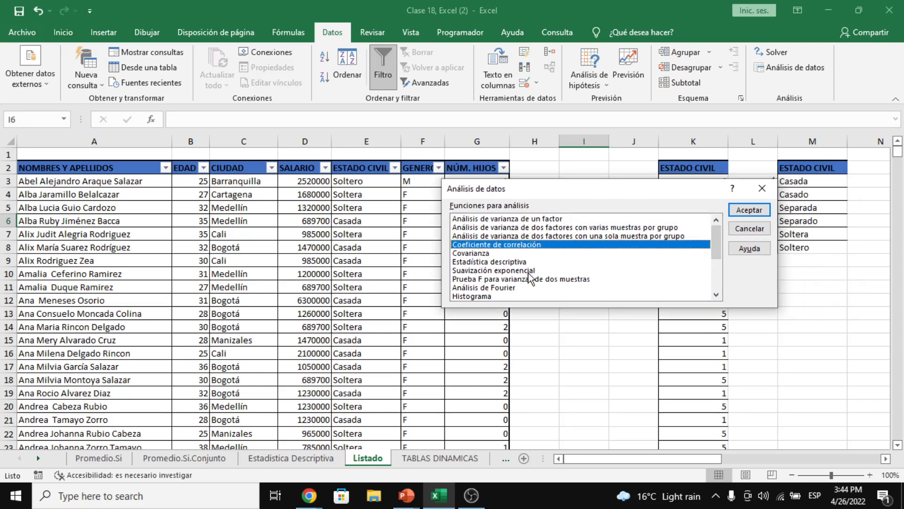
{"action": "left_click", "coordinate": [481, 255]}
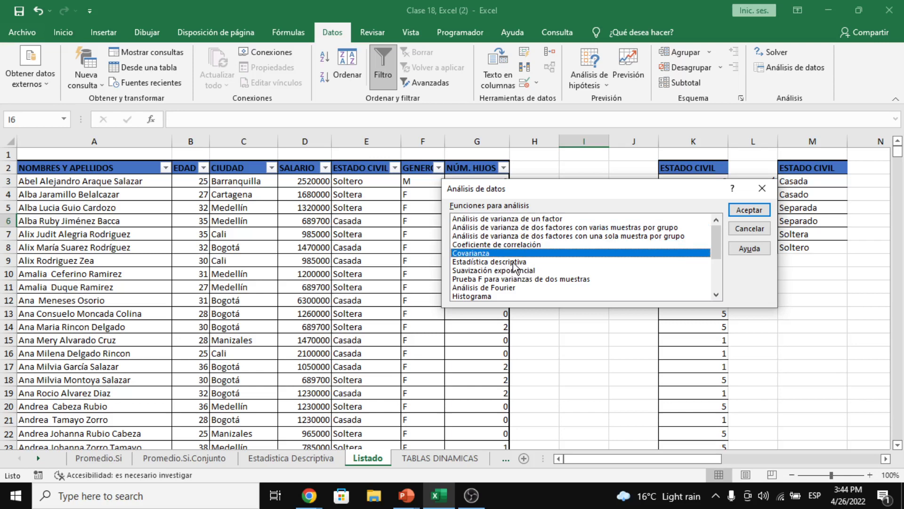
Examine the data analysis functions from Estadística descriptiva through Histograma and Regresión to the two-sample t-test assuming equal variances
{"action": "left_click", "coordinate": [525, 262]}
{"action": "scroll", "coordinate": [527, 270], "scroll_direction": "down", "scroll_amount": 1}
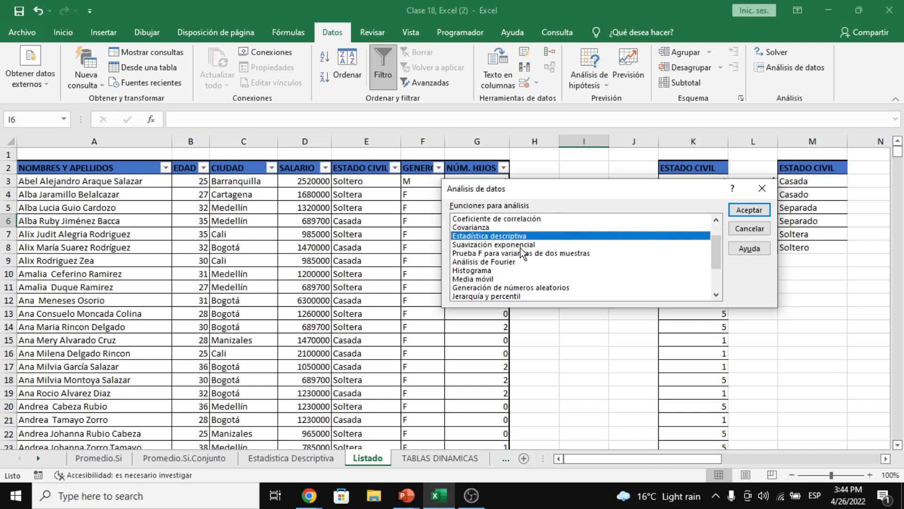
{"action": "left_click", "coordinate": [518, 245]}
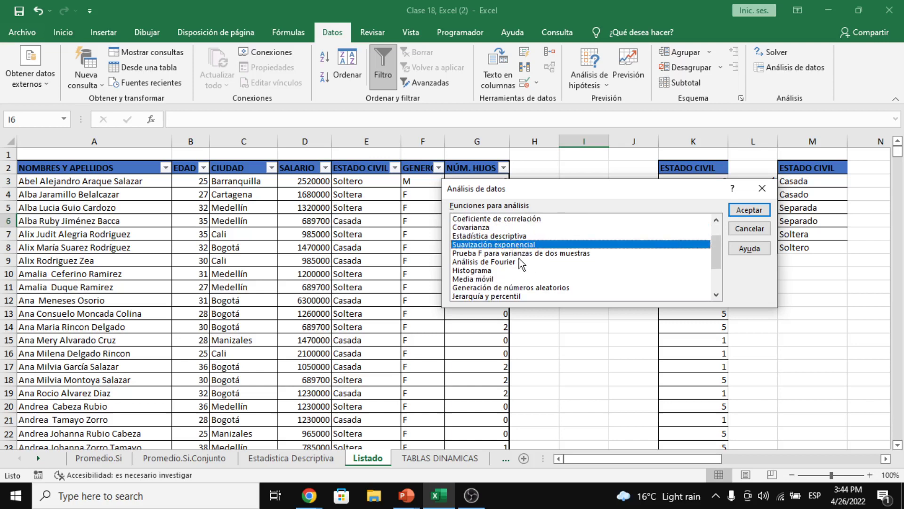
{"action": "left_click", "coordinate": [516, 253]}
{"action": "left_click", "coordinate": [511, 262]}
{"action": "scroll", "coordinate": [500, 279], "scroll_direction": "down", "scroll_amount": 1}
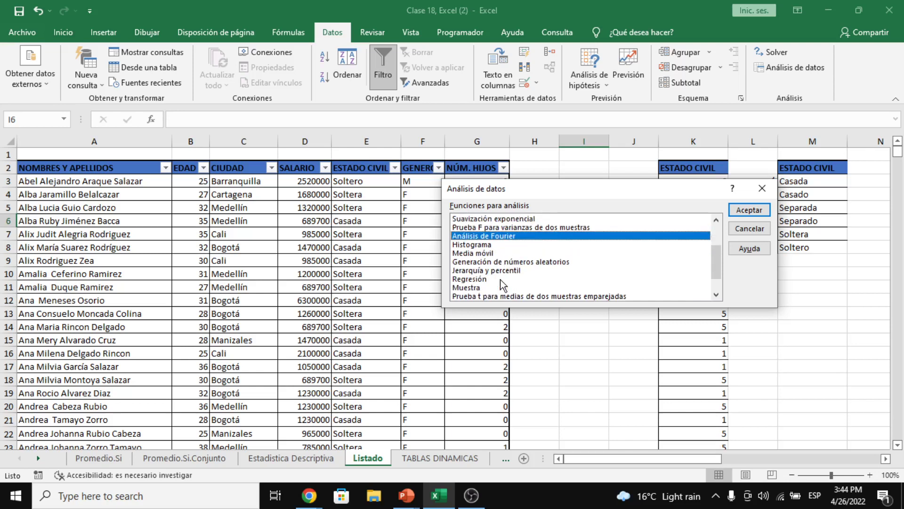
{"action": "left_click", "coordinate": [484, 256]}
{"action": "left_click", "coordinate": [483, 245]}
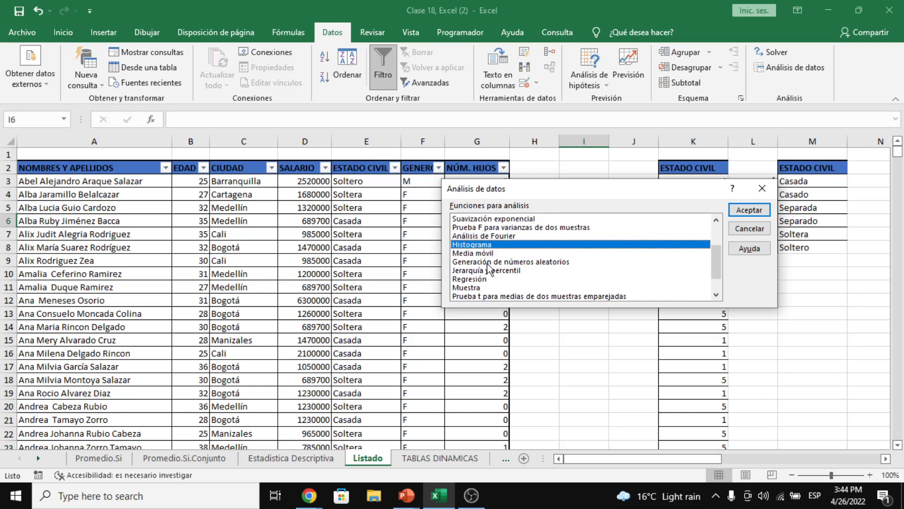
{"action": "scroll", "coordinate": [493, 275], "scroll_direction": "down", "scroll_amount": 1}
{"action": "left_click", "coordinate": [500, 245]}
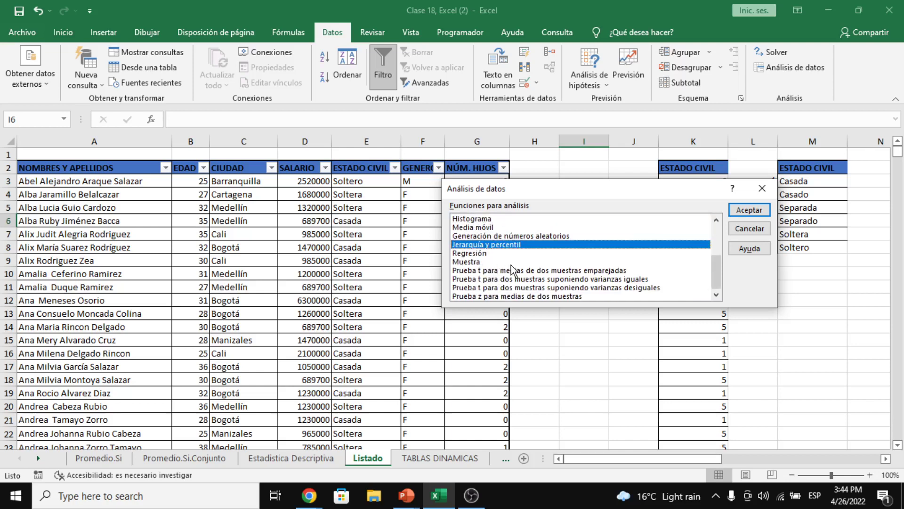
{"action": "left_click", "coordinate": [499, 252]}
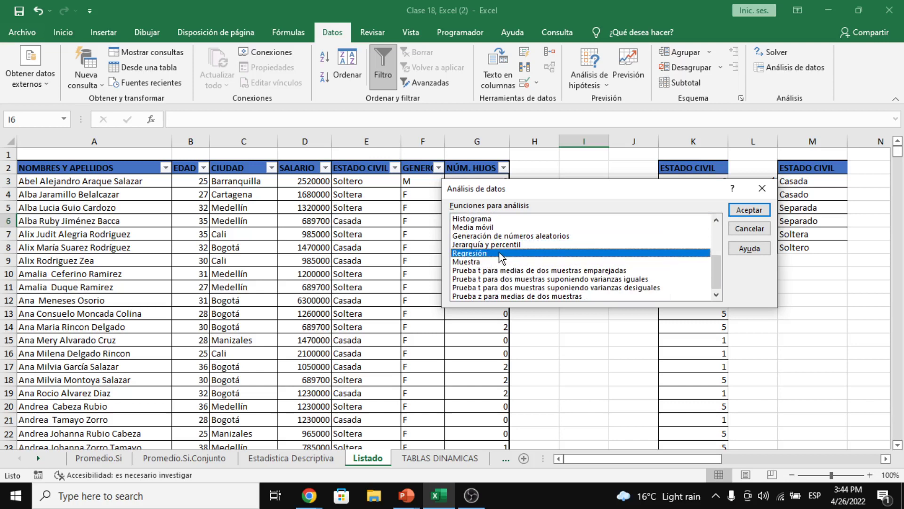
{"action": "left_click", "coordinate": [532, 279]}
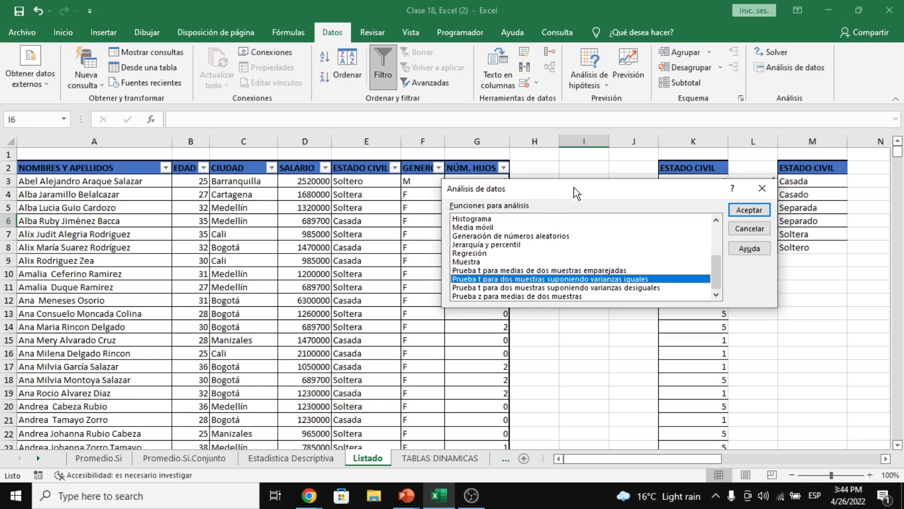
Review the analysis functions again from the variance, correlation and covariance options to the final z-test, and dismiss the dialog
{"action": "left_click_drag", "start_coordinate": [717, 273], "coordinate": [719, 226]}
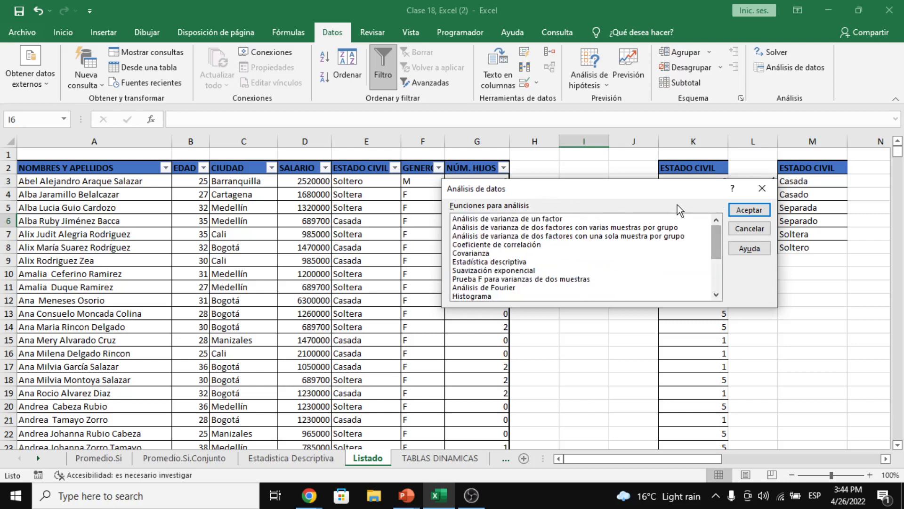
{"action": "left_click", "coordinate": [610, 227]}
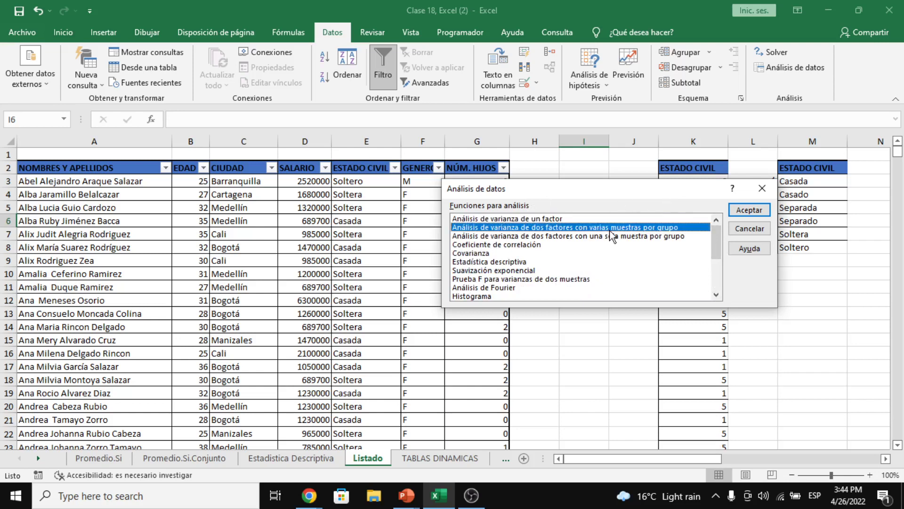
{"action": "left_click", "coordinate": [619, 244]}
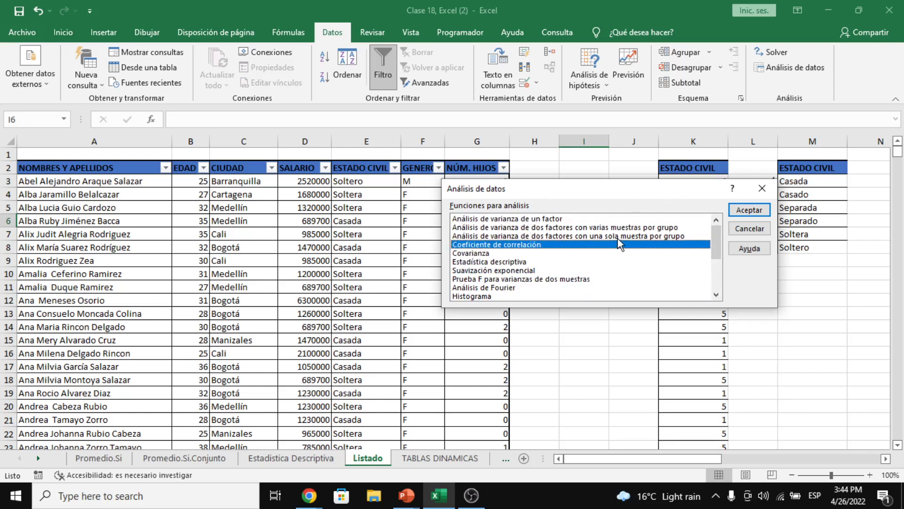
{"action": "left_click", "coordinate": [582, 227]}
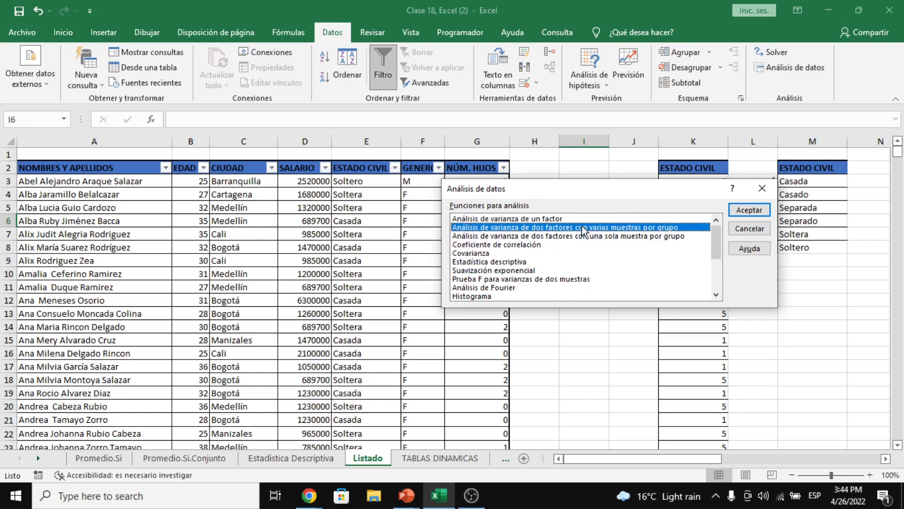
{"action": "left_click", "coordinate": [520, 244]}
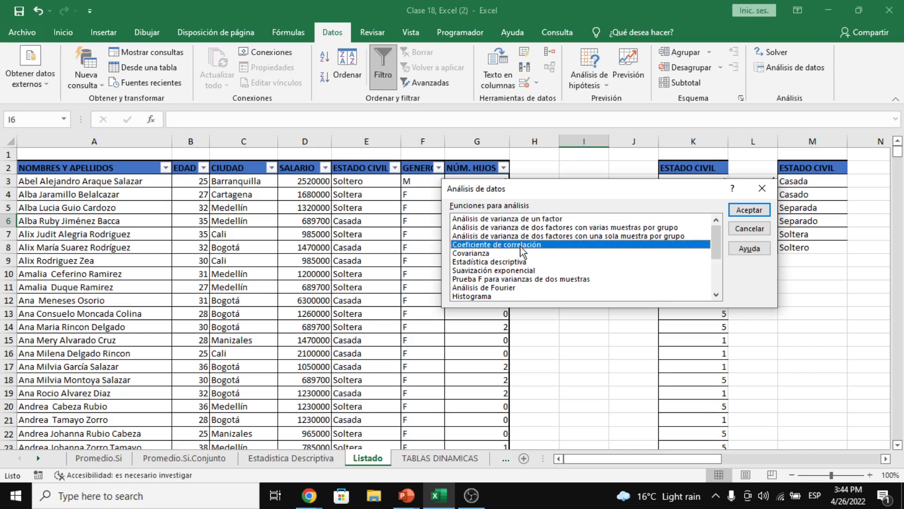
{"action": "left_click", "coordinate": [488, 255]}
{"action": "left_click", "coordinate": [494, 262]}
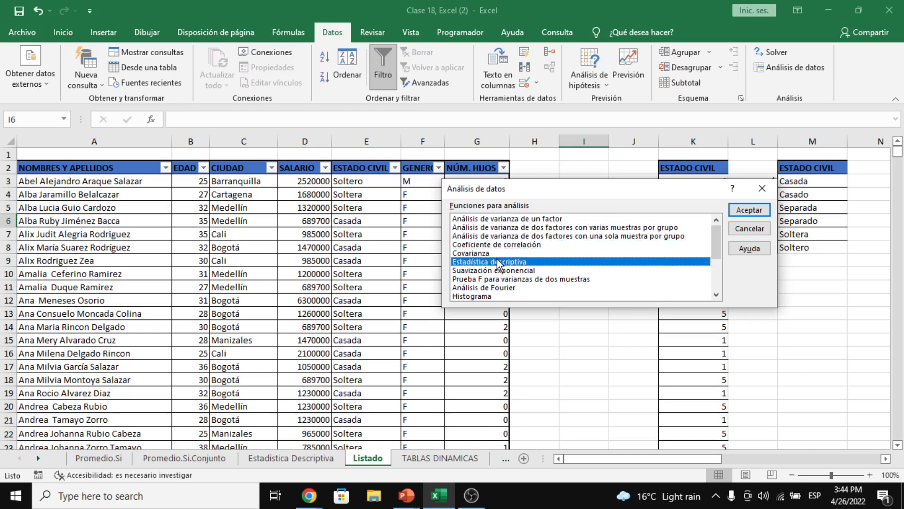
{"action": "key", "text": "Up"}
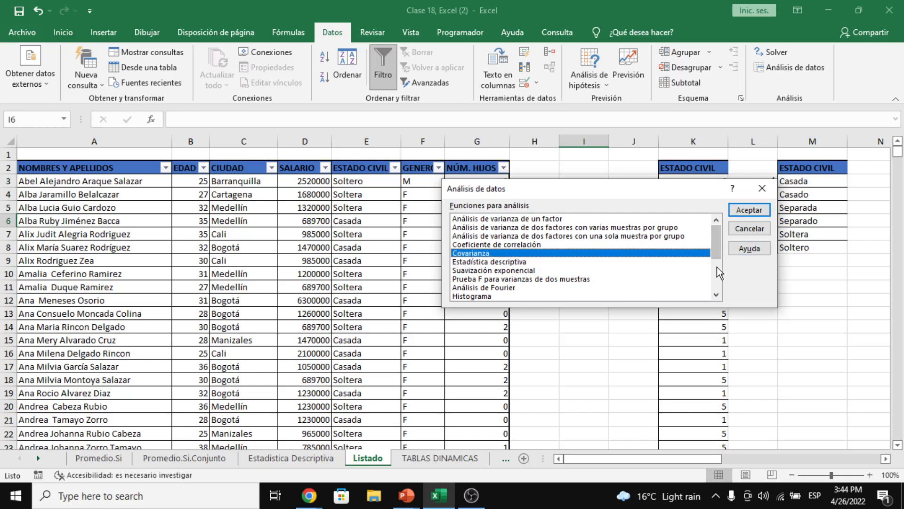
{"action": "left_click", "coordinate": [669, 219]}
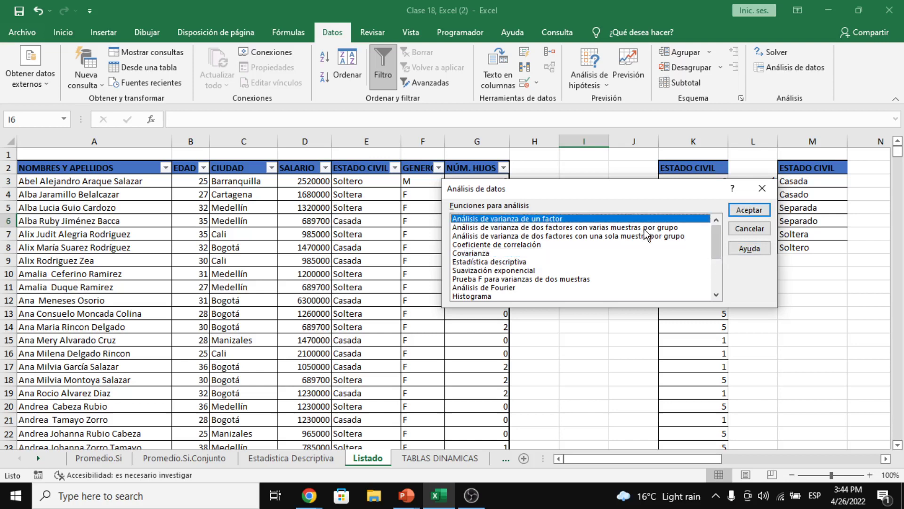
{"action": "left_click", "coordinate": [646, 236]}
{"action": "left_click", "coordinate": [643, 228]}
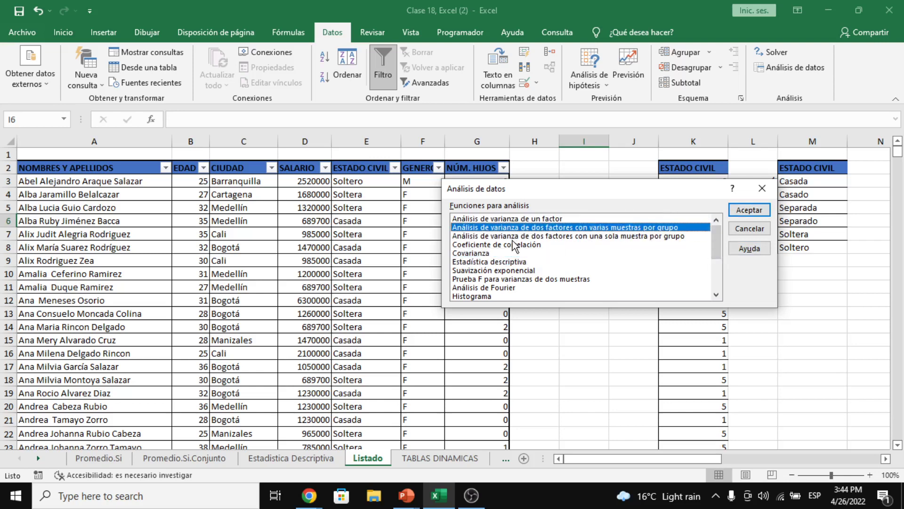
{"action": "left_click", "coordinate": [514, 244]}
{"action": "left_click", "coordinate": [490, 271]}
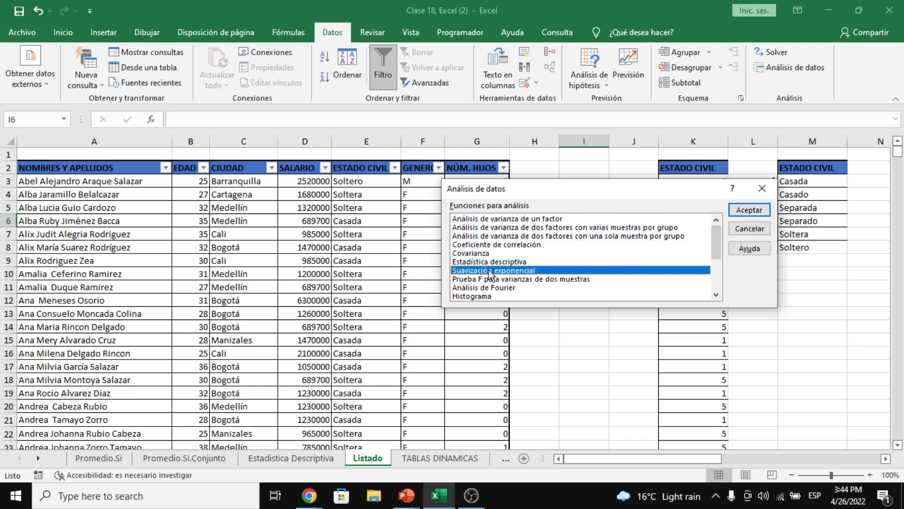
{"action": "scroll", "coordinate": [719, 269], "scroll_direction": "down", "scroll_amount": 3}
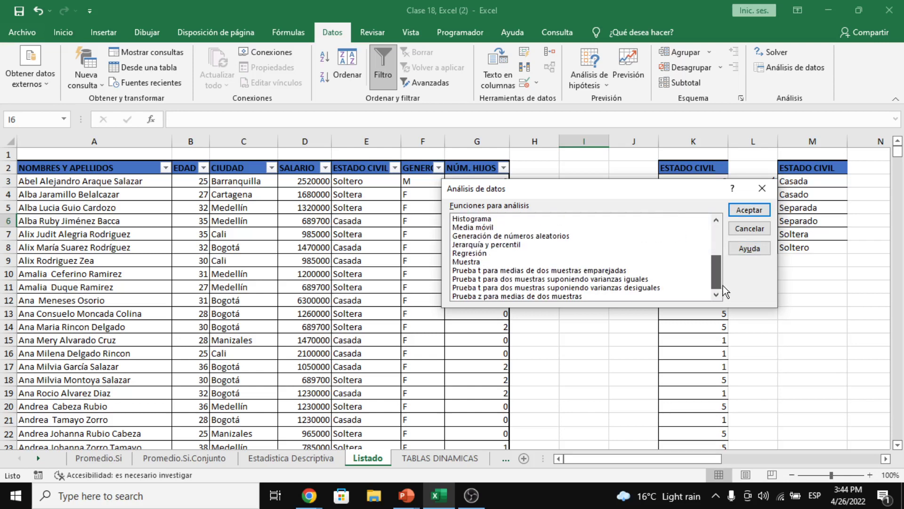
{"action": "left_click", "coordinate": [755, 189]}
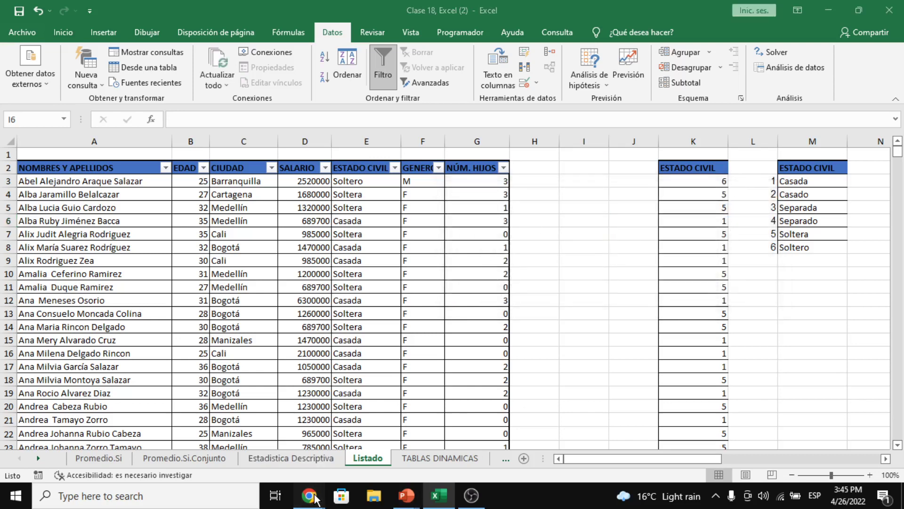
{"action": "mouse_move", "coordinate": [314, 498]}
{"action": "mouse_move", "coordinate": [293, 451]}
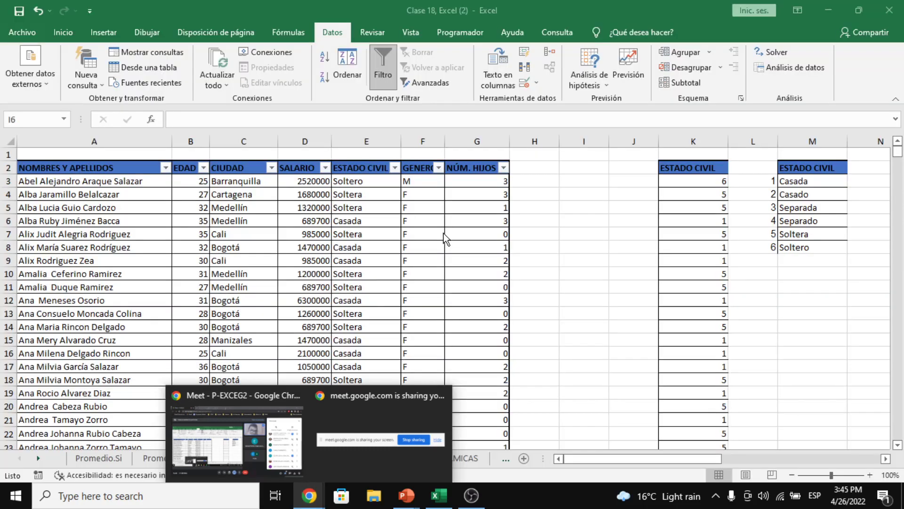
{"action": "left_click", "coordinate": [497, 205]}
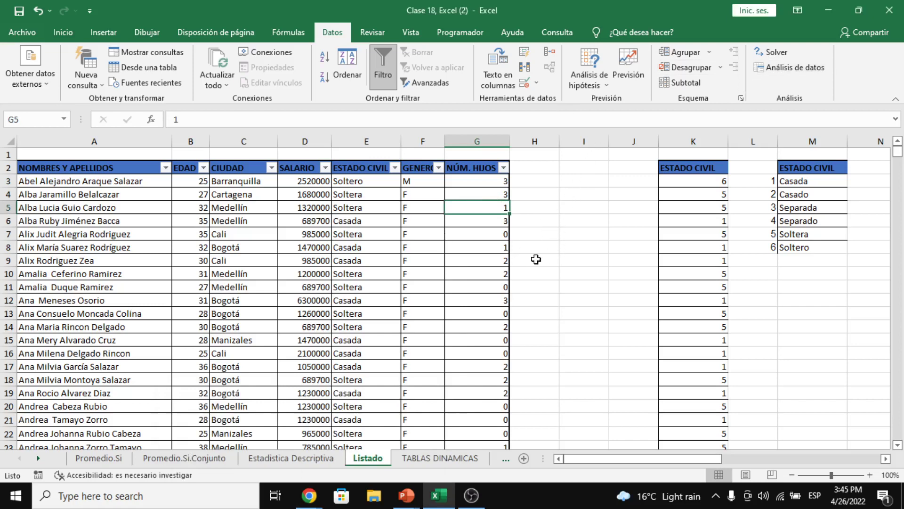
Reopen the data analysis tools, examine the sampling, t-test and two-factor variance functions, and close them without running an analysis
{"action": "left_click", "coordinate": [790, 67]}
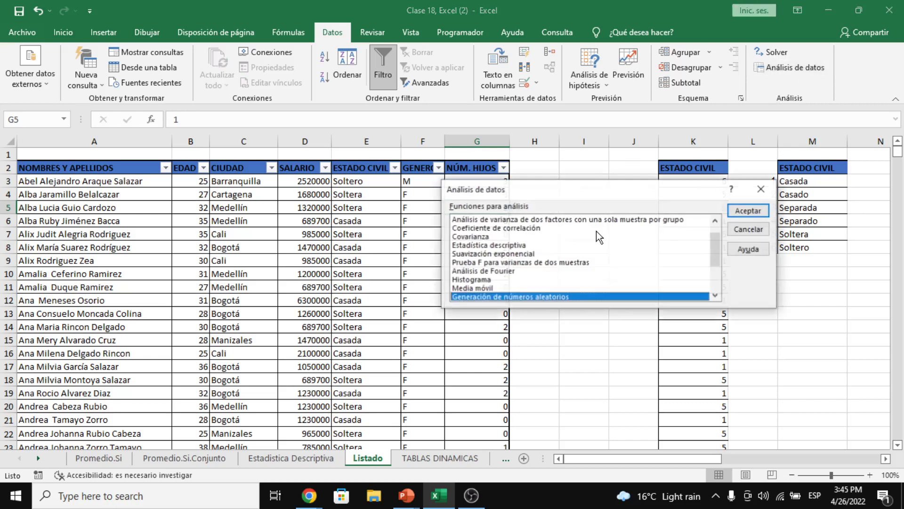
{"action": "left_click_drag", "start_coordinate": [711, 261], "coordinate": [713, 283]}
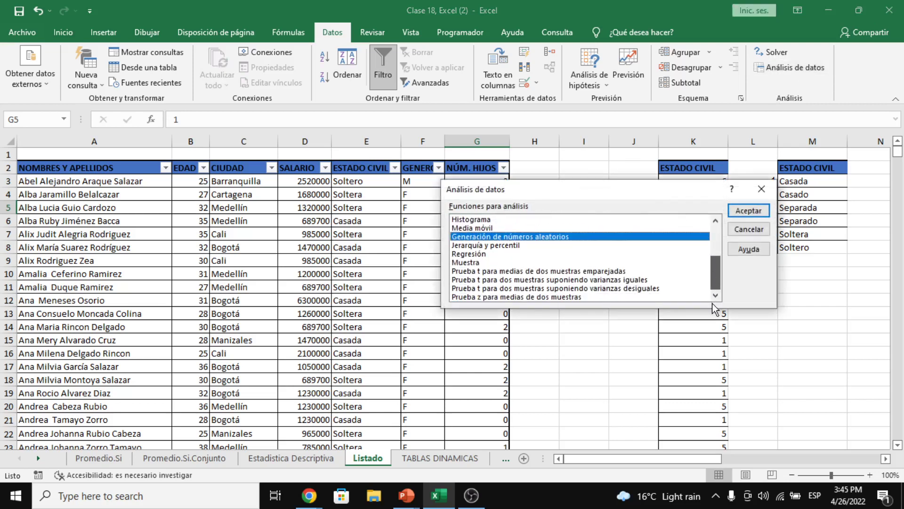
{"action": "left_click", "coordinate": [534, 264]}
{"action": "left_click", "coordinate": [547, 280]}
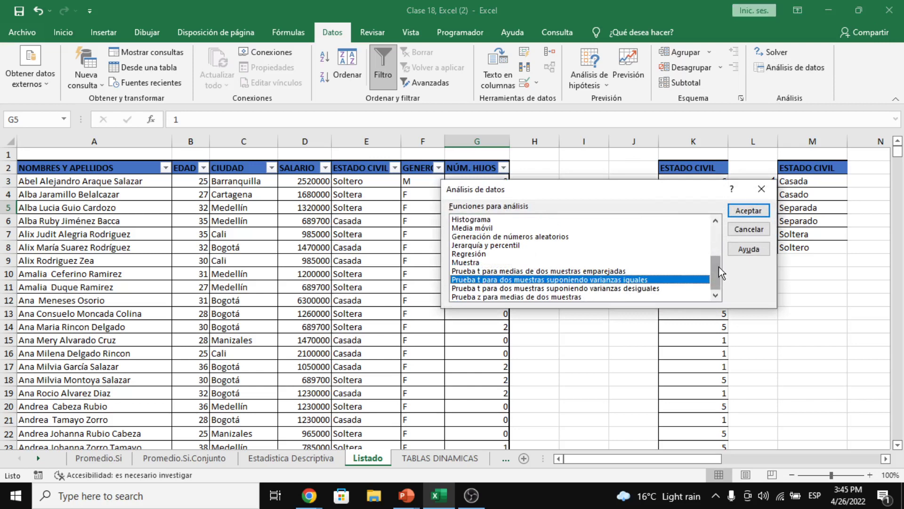
{"action": "scroll", "coordinate": [719, 266], "scroll_direction": "up", "scroll_amount": 4}
{"action": "left_click", "coordinate": [603, 228]}
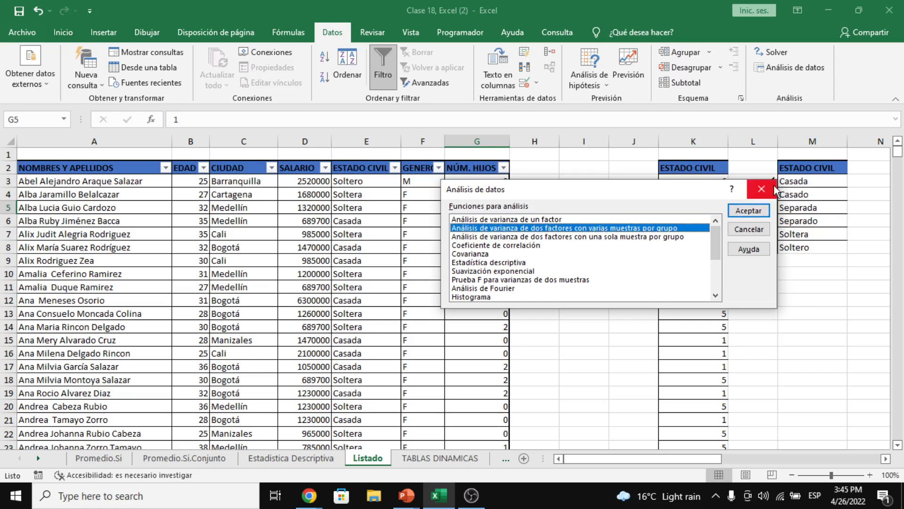
{"action": "left_click", "coordinate": [756, 194]}
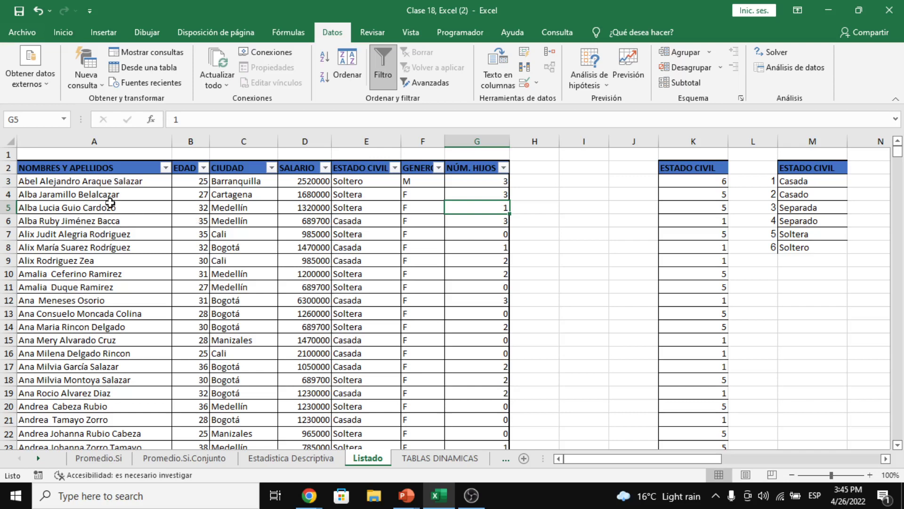
{"action": "left_click", "coordinate": [126, 200]}
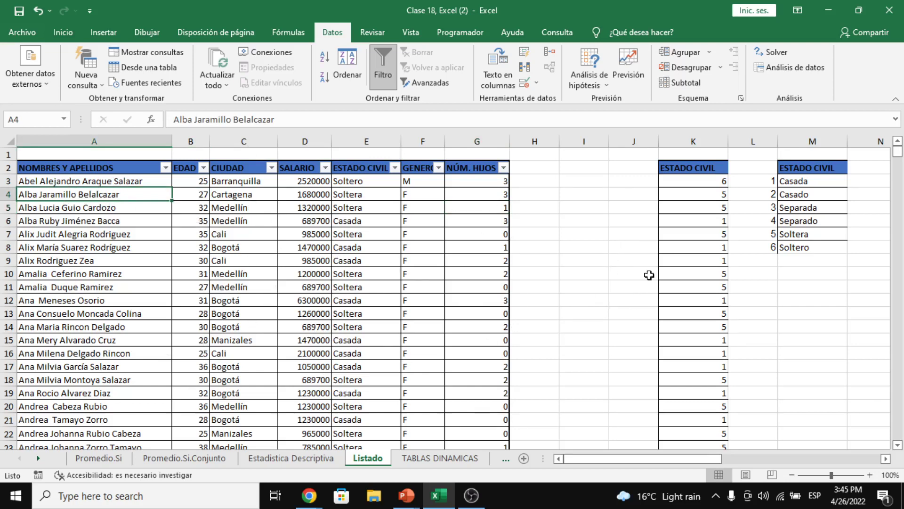
{"action": "left_click", "coordinate": [442, 224]}
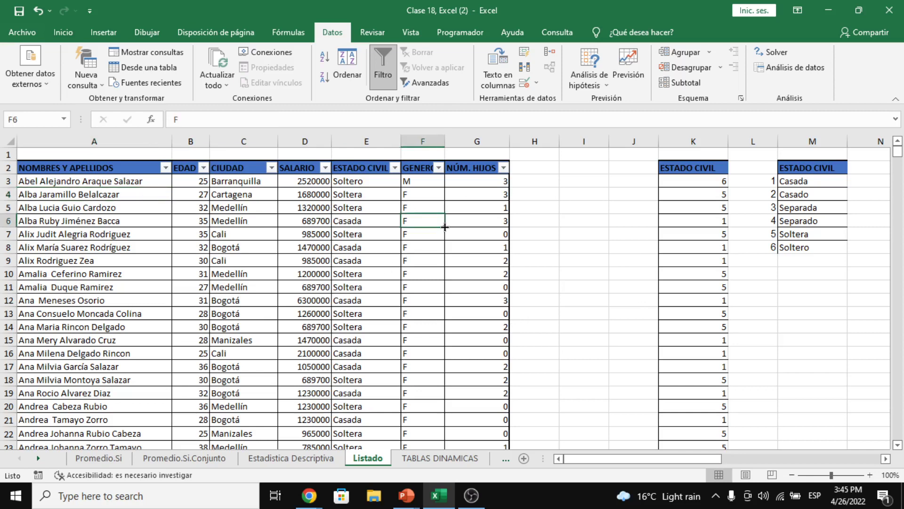
{"action": "left_click", "coordinate": [439, 263]}
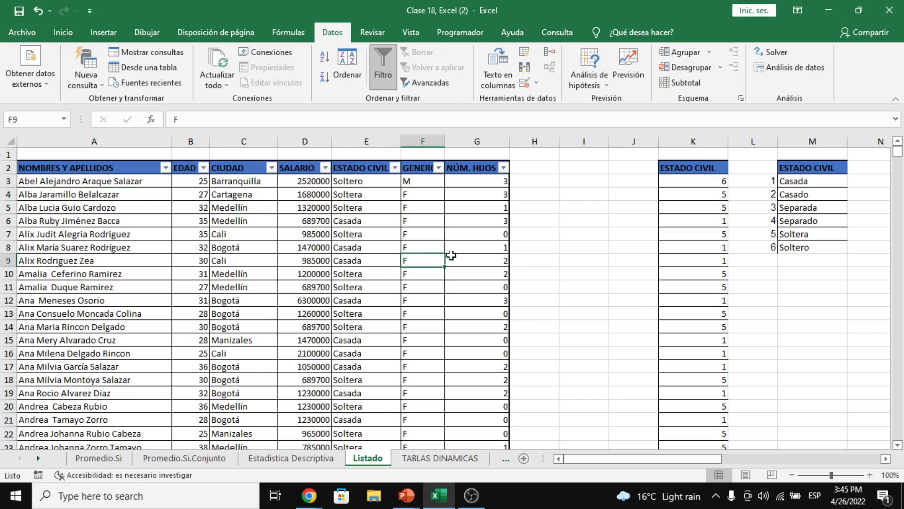
{"action": "left_click", "coordinate": [486, 219]}
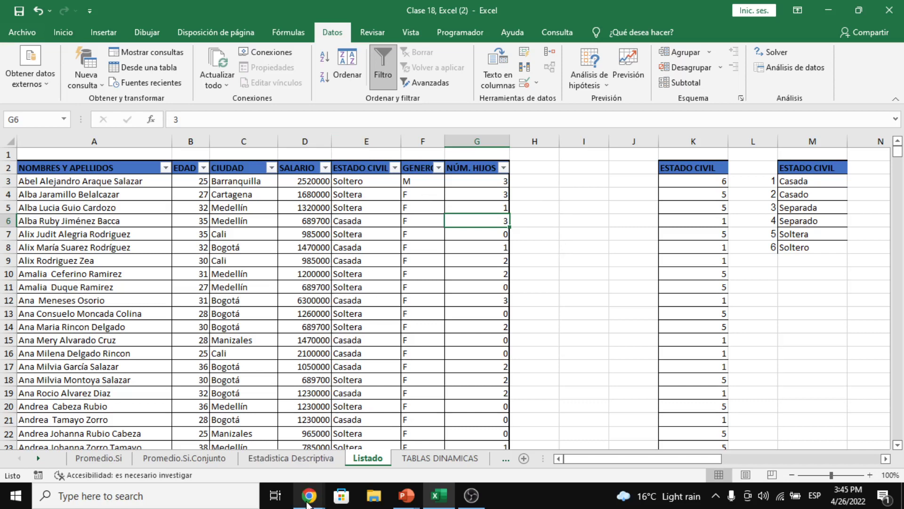
{"action": "mouse_move", "coordinate": [308, 503]}
{"action": "mouse_move", "coordinate": [300, 469]}
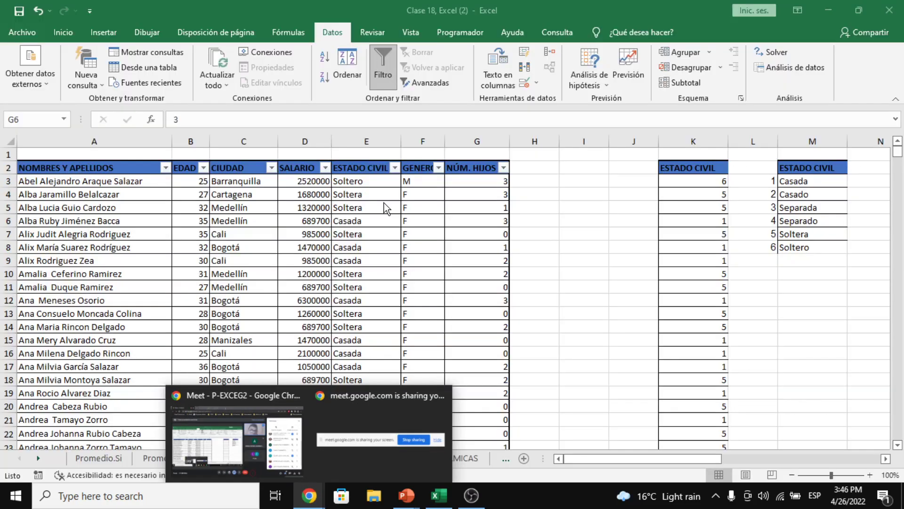
{"action": "left_click", "coordinate": [379, 181]}
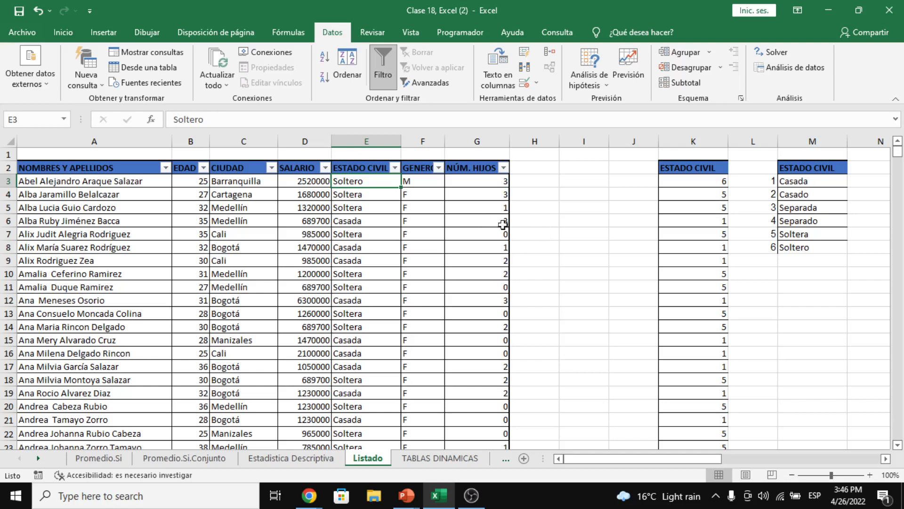
{"action": "left_click", "coordinate": [490, 192]}
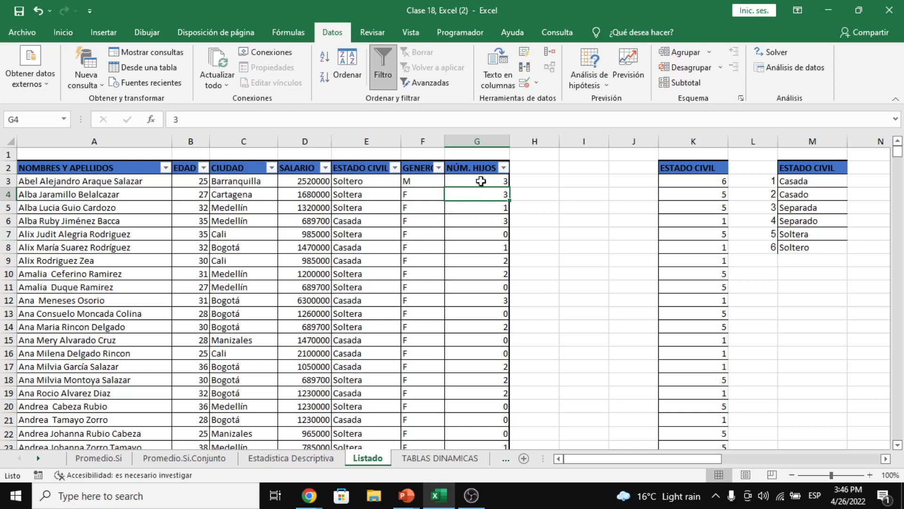
{"action": "left_click", "coordinate": [616, 208]}
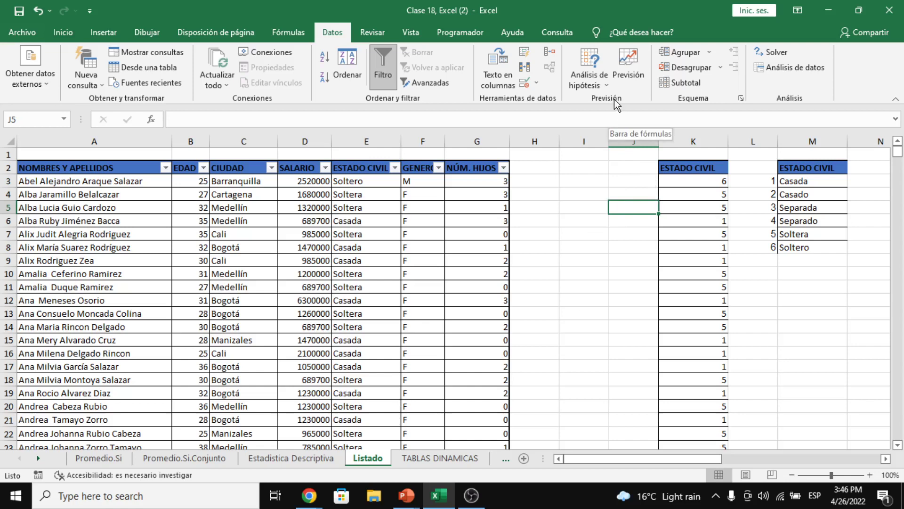
{"action": "left_click", "coordinate": [583, 194]}
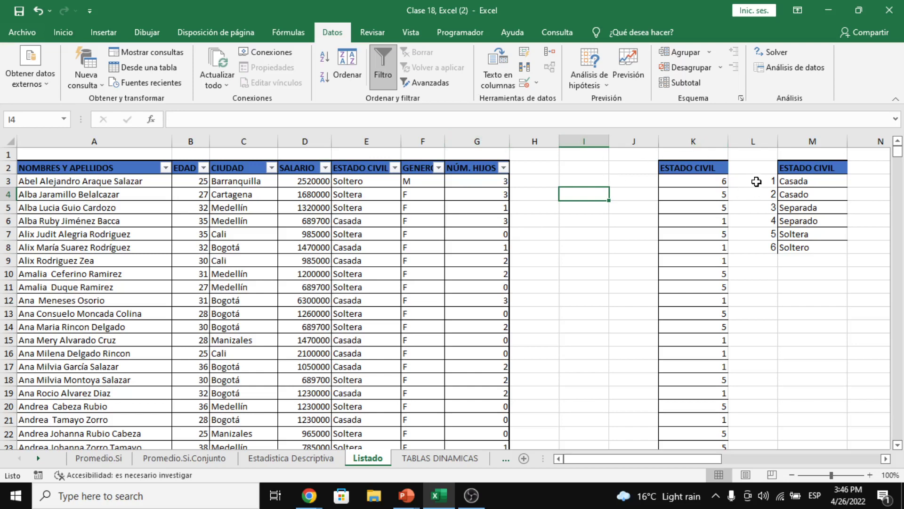
Examine the FRECUENCIA(datos; grupos) syntax and its arguments on the Estadistica Descriptiva sheet, leaving the formula text unedited
{"action": "left_click", "coordinate": [272, 465]}
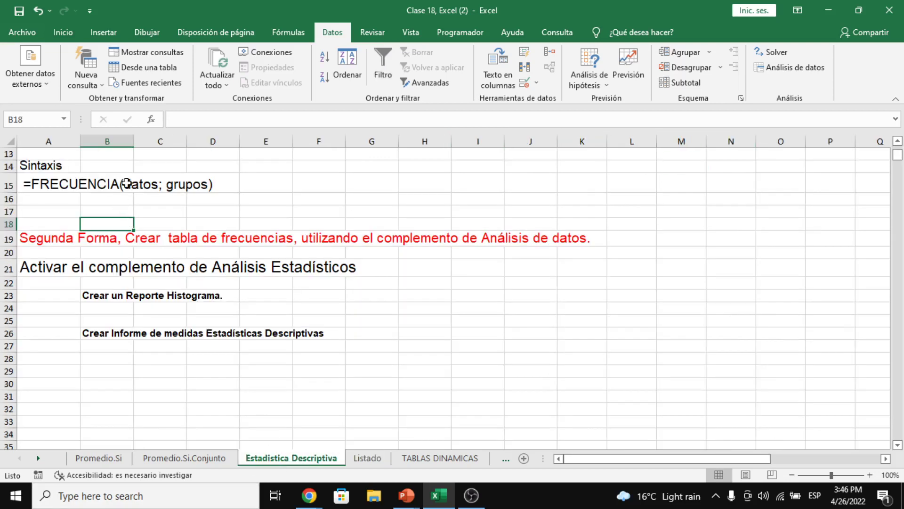
{"action": "left_click", "coordinate": [127, 184]}
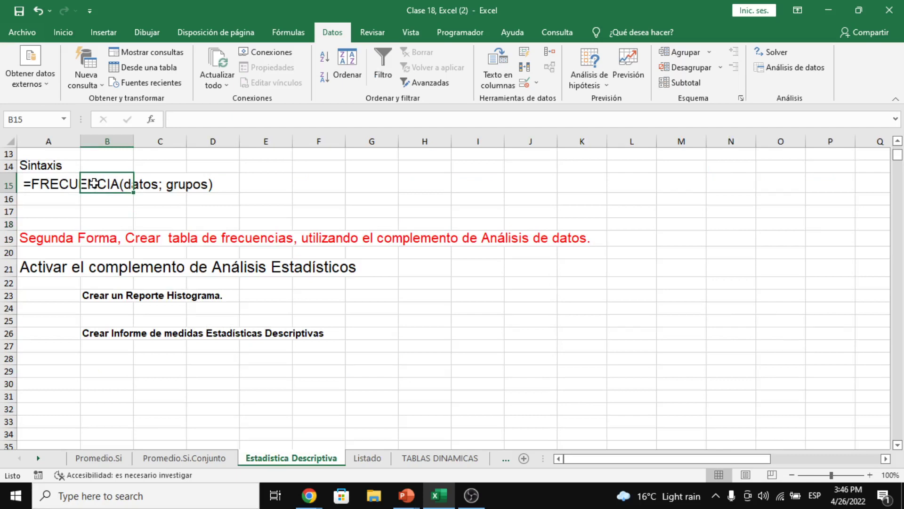
{"action": "left_click", "coordinate": [45, 182]}
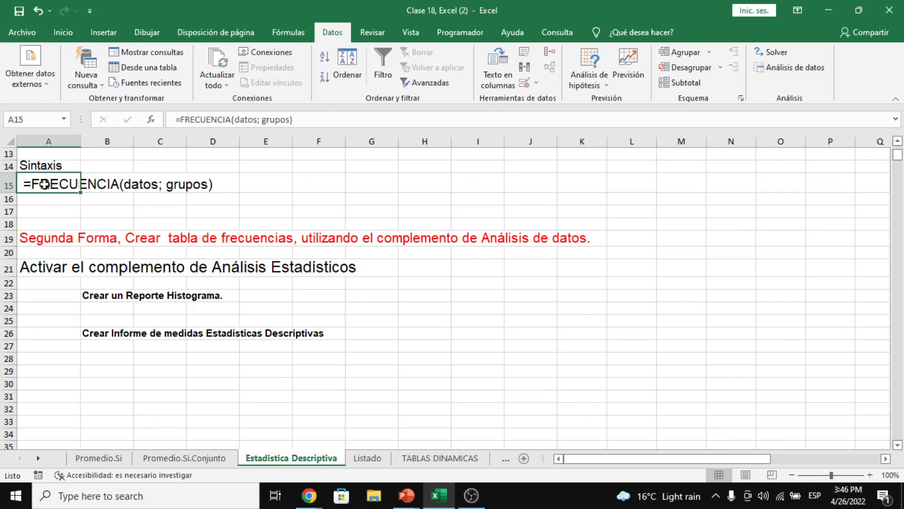
{"action": "double_click", "coordinate": [240, 119]}
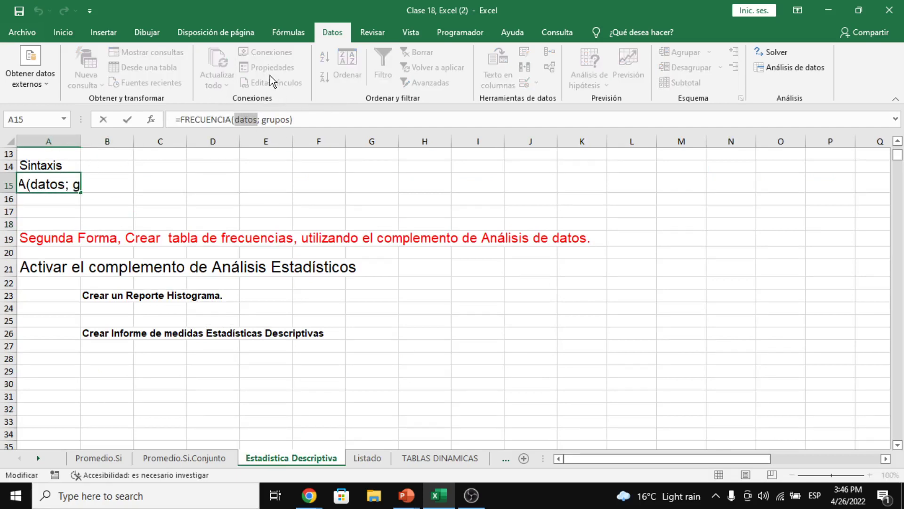
{"action": "left_click_drag", "start_coordinate": [262, 119], "coordinate": [232, 119]}
{"action": "left_click", "coordinate": [290, 119]}
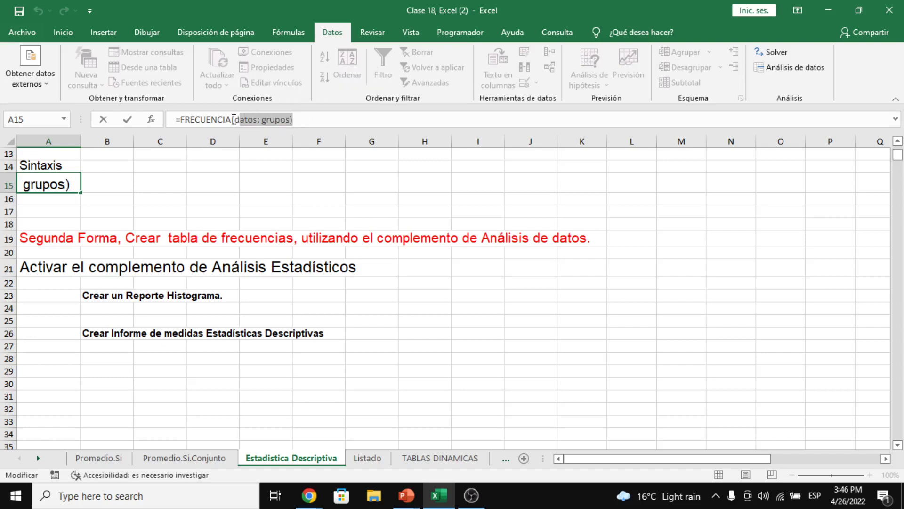
{"action": "left_click", "coordinate": [281, 120]}
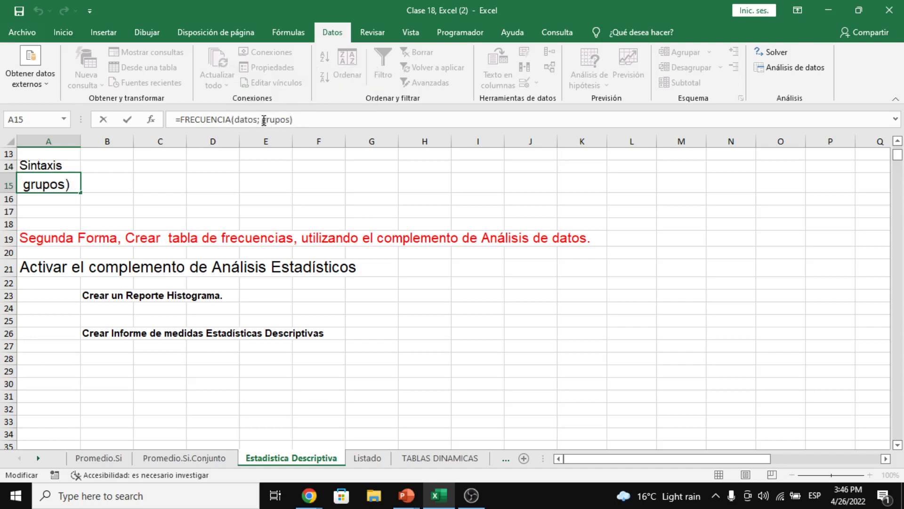
{"action": "double_click", "coordinate": [264, 119]}
{"action": "left_click", "coordinate": [269, 121]}
{"action": "left_click", "coordinate": [192, 120]}
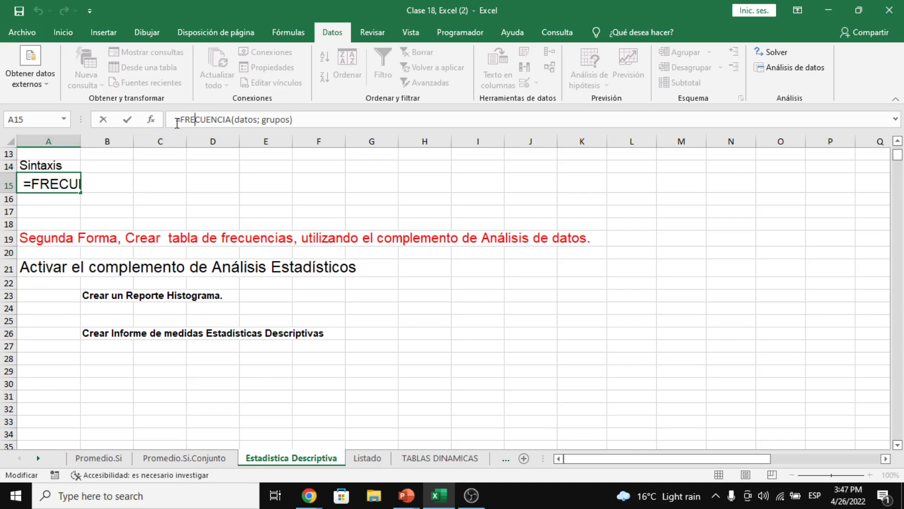
{"action": "key", "text": "Escape"}
Copy the ESTADO CIVIL entries from E3 to E247 on the Listado sheet and paste them as values starting in I3
{"action": "left_click", "coordinate": [367, 458]}
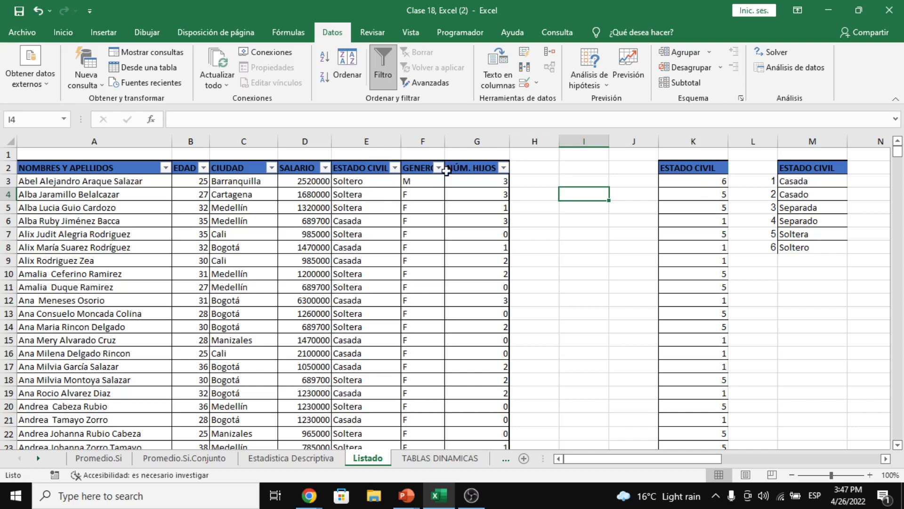
{"action": "left_click", "coordinate": [368, 181]}
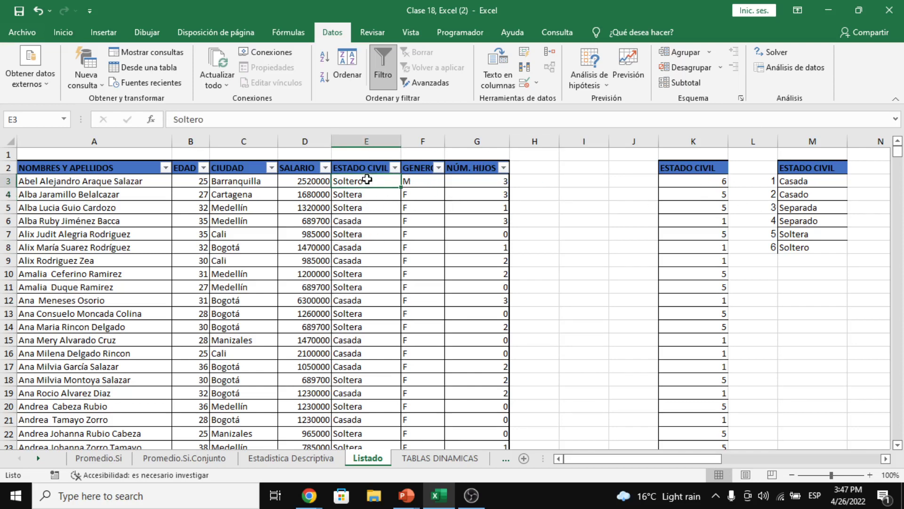
{"action": "key", "text": "ctrl+shift+Down"}
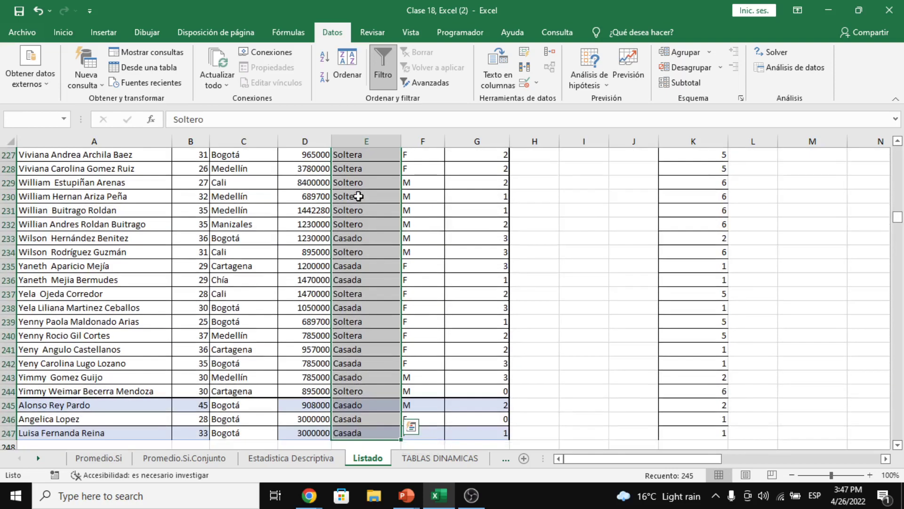
{"action": "key", "text": "ctrl+c"}
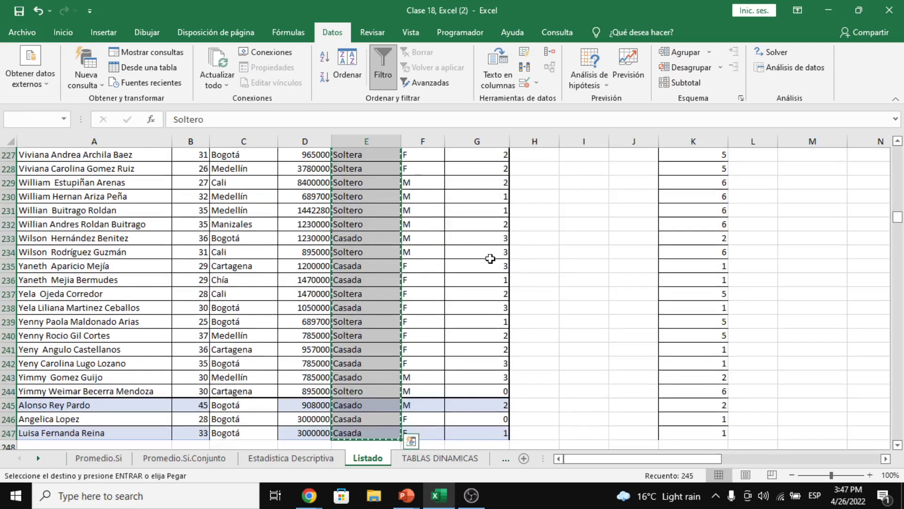
{"action": "scroll", "coordinate": [490, 263], "scroll_direction": "up", "scroll_amount": 9}
{"action": "scroll", "coordinate": [485, 283], "scroll_direction": "up", "scroll_amount": 18}
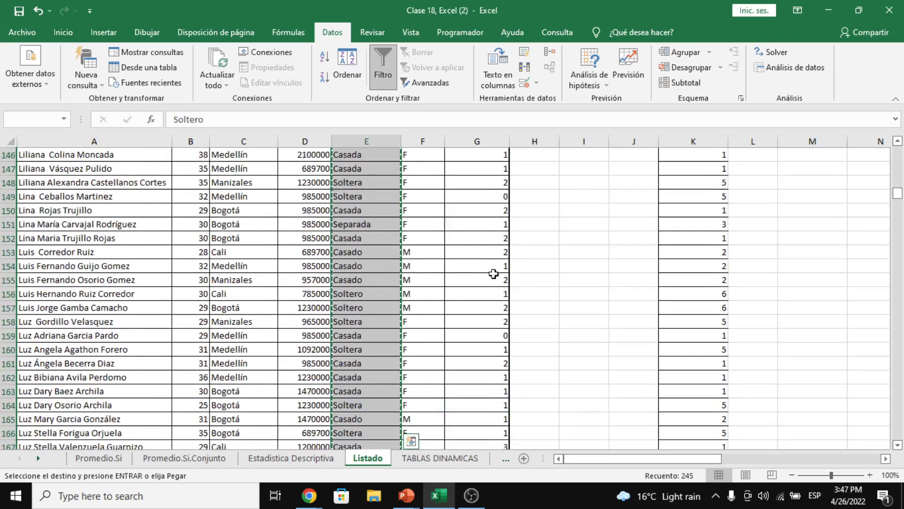
{"action": "scroll", "coordinate": [493, 278], "scroll_direction": "up", "scroll_amount": 12}
{"action": "scroll", "coordinate": [493, 282], "scroll_direction": "up", "scroll_amount": 20}
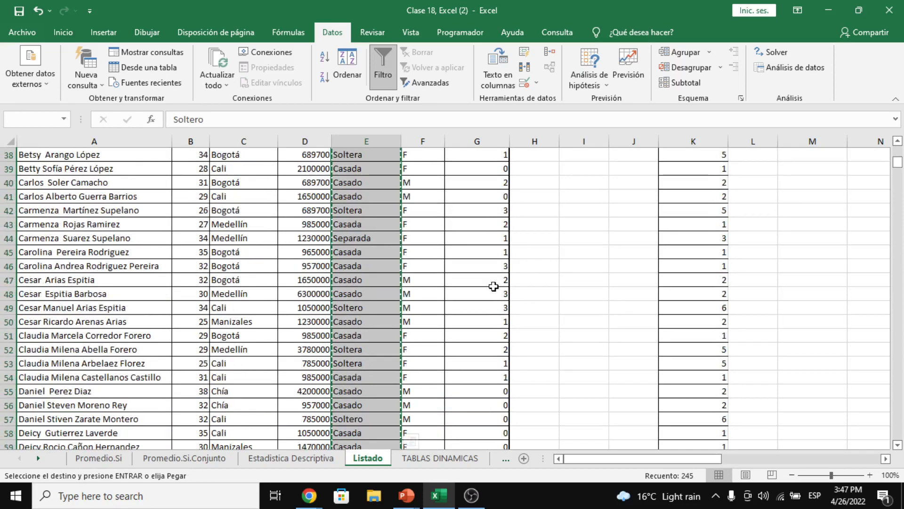
{"action": "scroll", "coordinate": [493, 287], "scroll_direction": "up", "scroll_amount": 11}
{"action": "scroll", "coordinate": [493, 293], "scroll_direction": "up", "scroll_amount": 2}
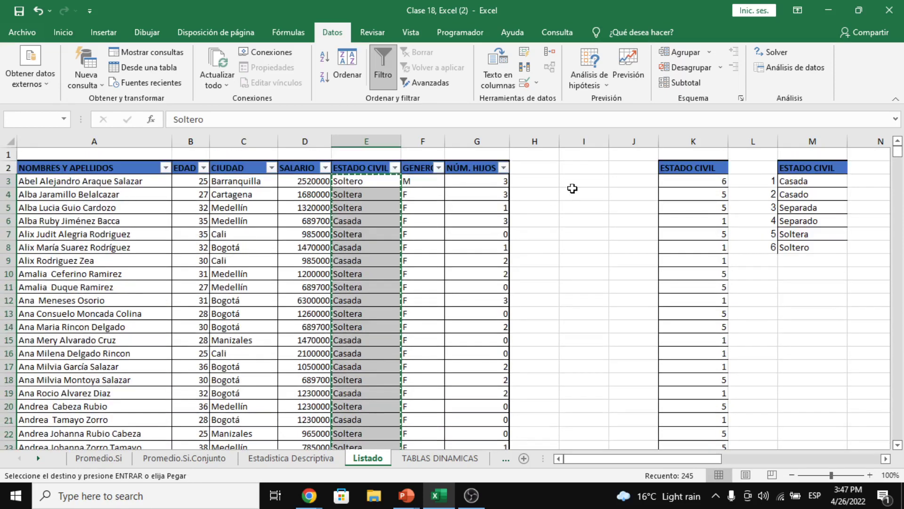
{"action": "left_click", "coordinate": [573, 182]}
{"action": "right_click", "coordinate": [573, 182]}
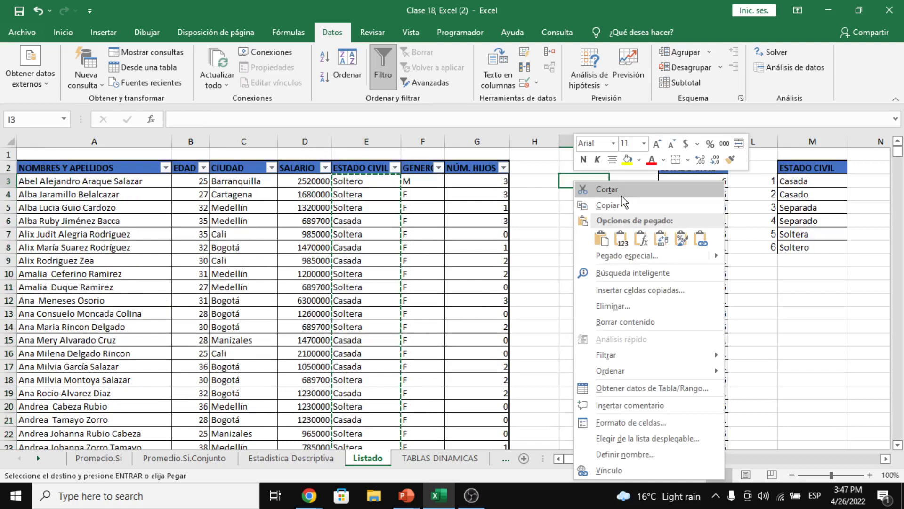
{"action": "key", "text": "ctrl+v"}
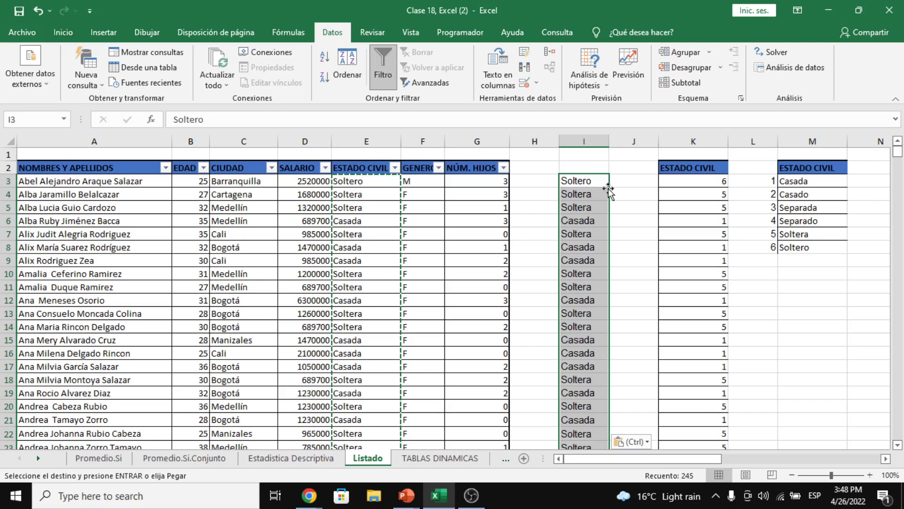
Remove the duplicates from the pasted marital statuses in column I, treating the data as having no header
{"action": "left_click", "coordinate": [527, 69]}
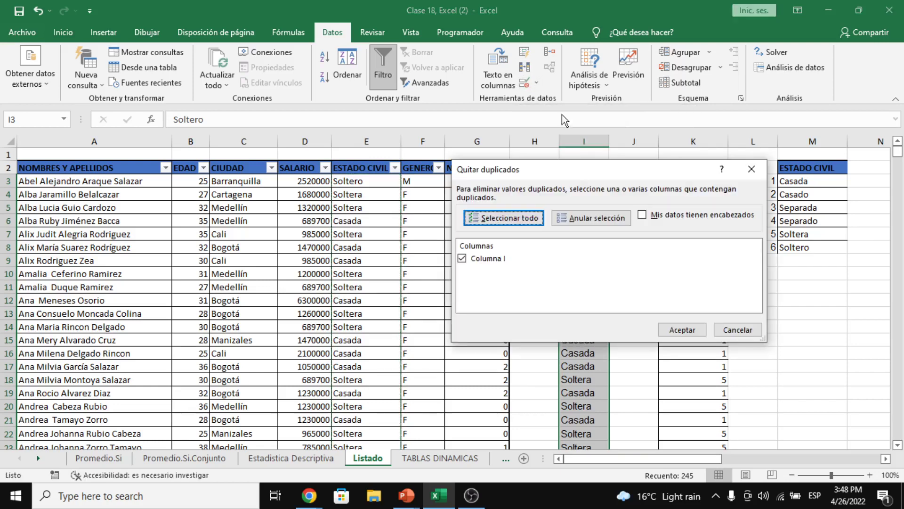
{"action": "left_click", "coordinate": [682, 329]}
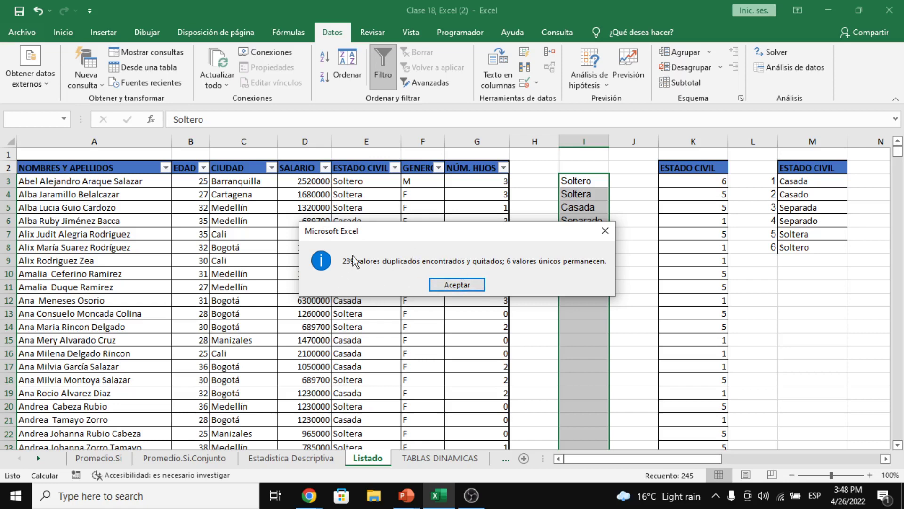
{"action": "left_click", "coordinate": [473, 286]}
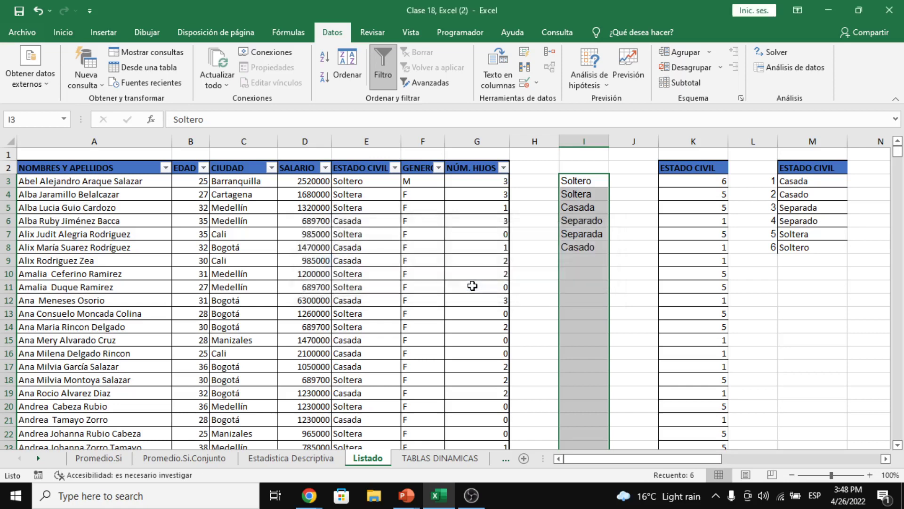
{"action": "left_click", "coordinate": [540, 276]}
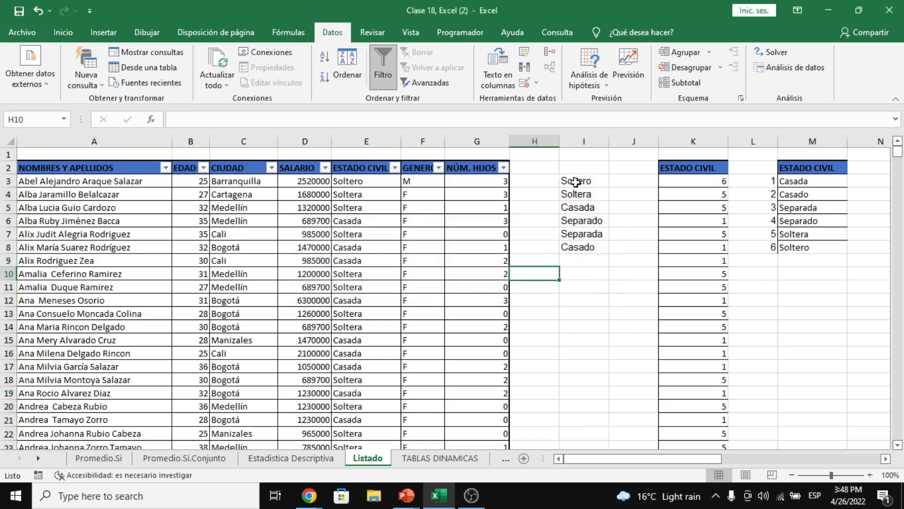
Compare the unique marital statuses in column I with the source column and the numbered ESTADO CIVIL list in column M
{"action": "left_click_drag", "start_coordinate": [575, 181], "coordinate": [591, 249]}
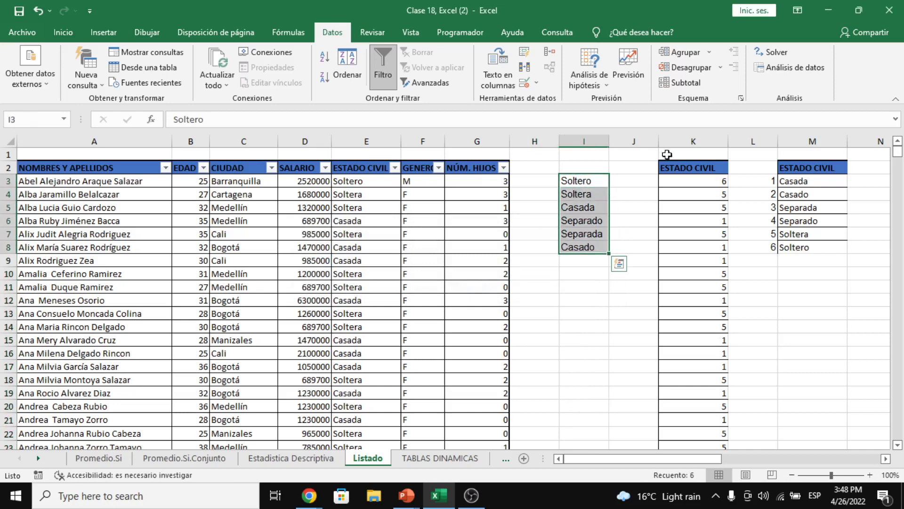
{"action": "left_click", "coordinate": [798, 188]}
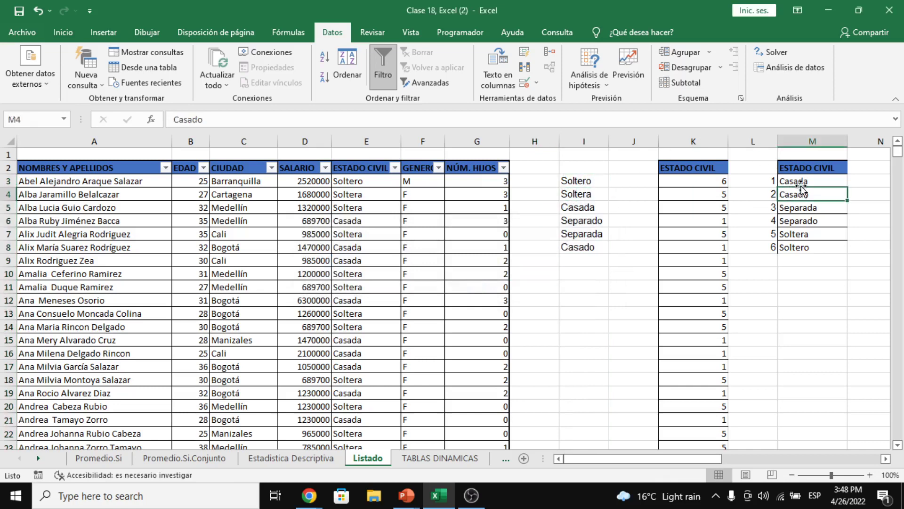
{"action": "left_click", "coordinate": [800, 234]}
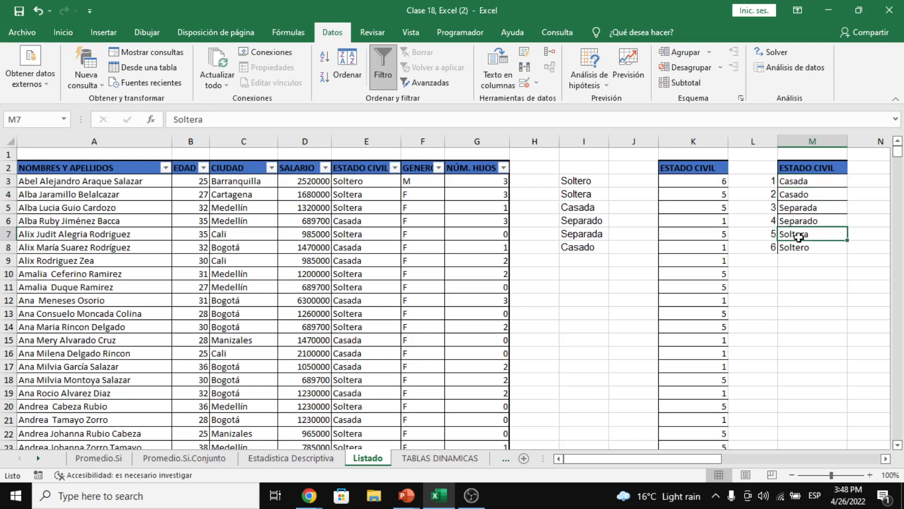
{"action": "left_click", "coordinate": [801, 245]}
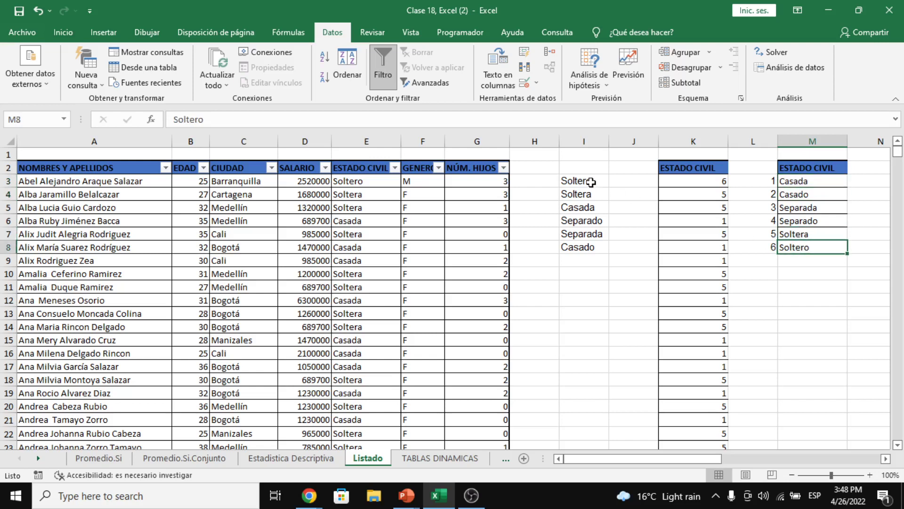
{"action": "left_click_drag", "start_coordinate": [588, 181], "coordinate": [588, 243]}
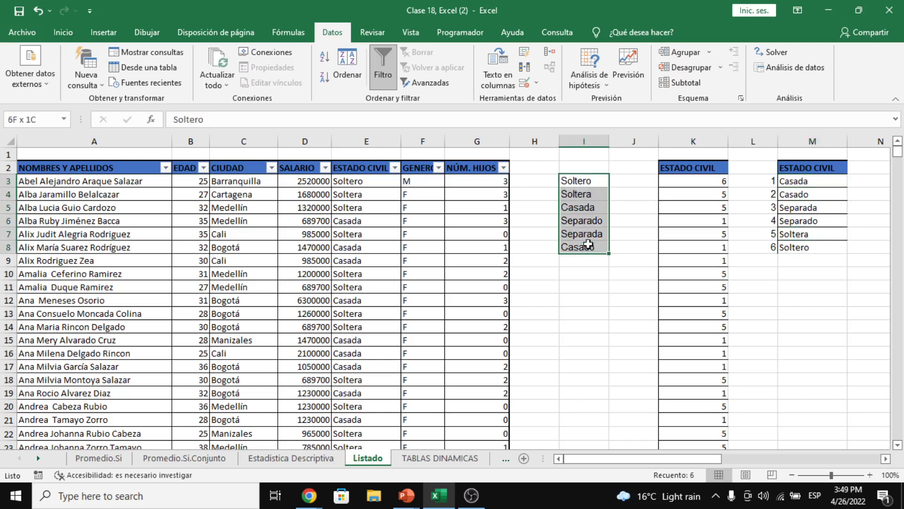
{"action": "left_click", "coordinate": [382, 218]}
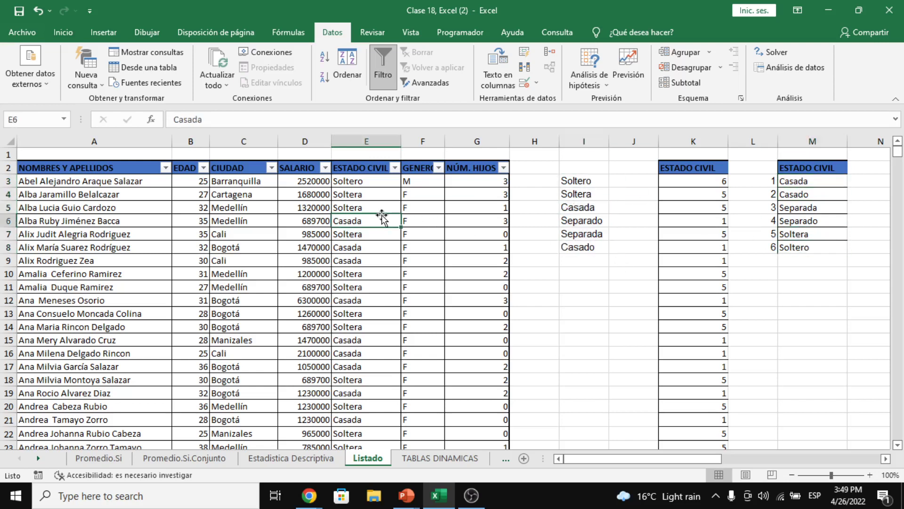
{"action": "left_click", "coordinate": [594, 193]}
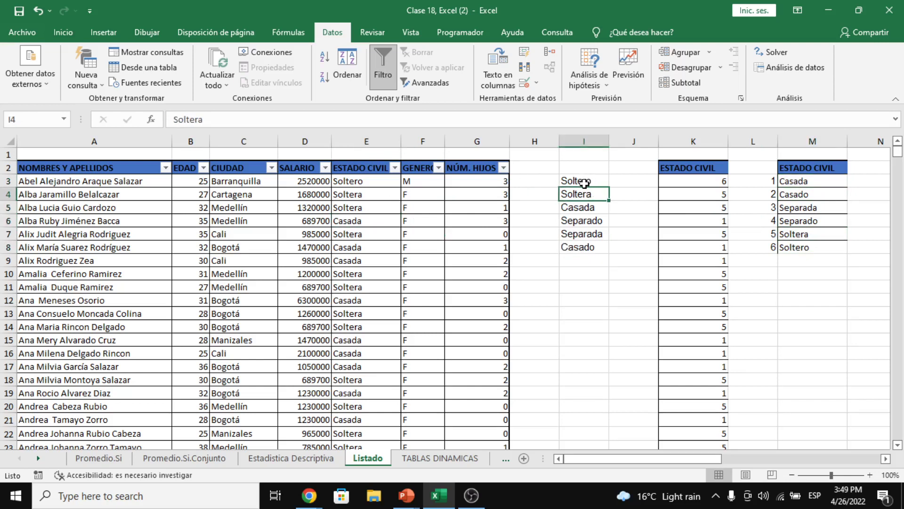
{"action": "left_click", "coordinate": [584, 181]}
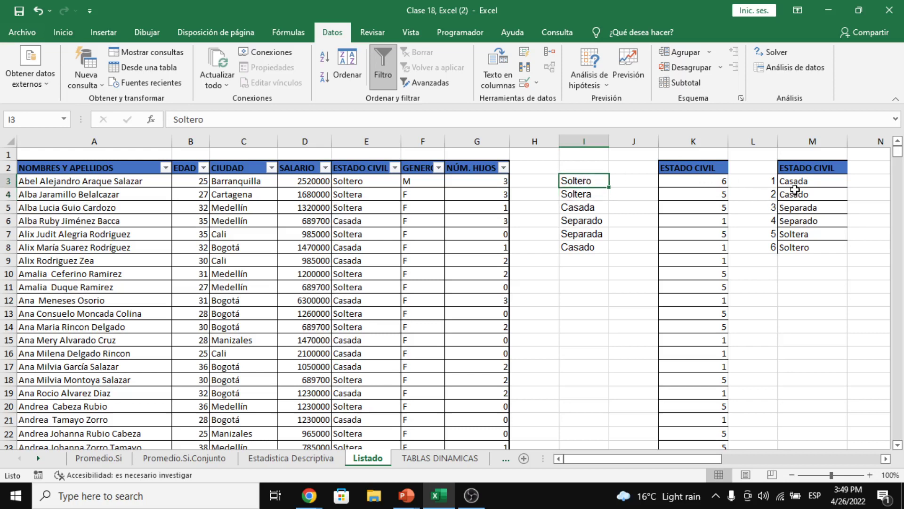
{"action": "left_click_drag", "start_coordinate": [795, 184], "coordinate": [799, 234]}
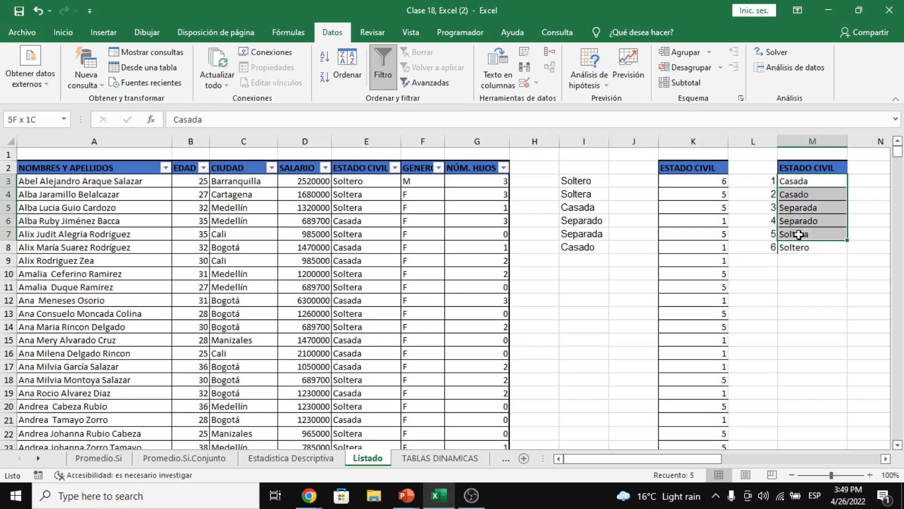
Copy the NÚM. HIJOS entries from G3 to G247 and paste them as values starting in J3
{"action": "left_click", "coordinate": [480, 181]}
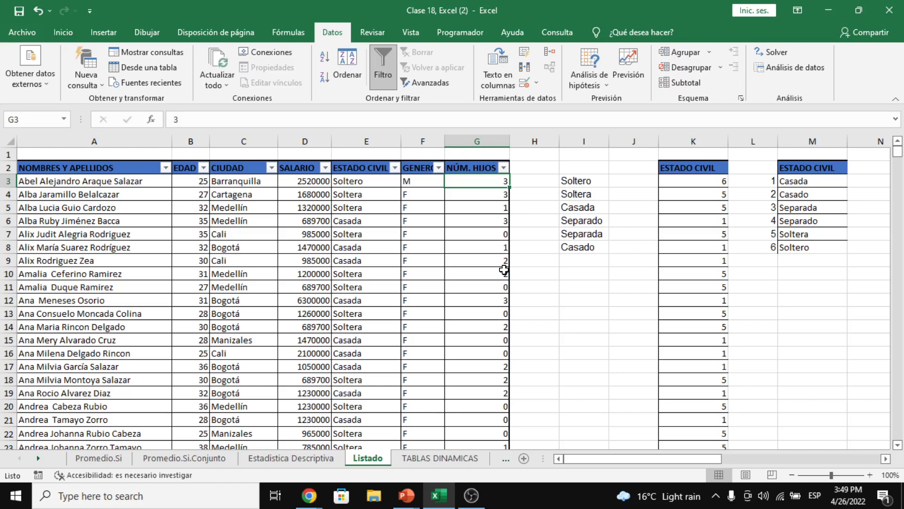
{"action": "key", "text": "ctrl+shift+Down"}
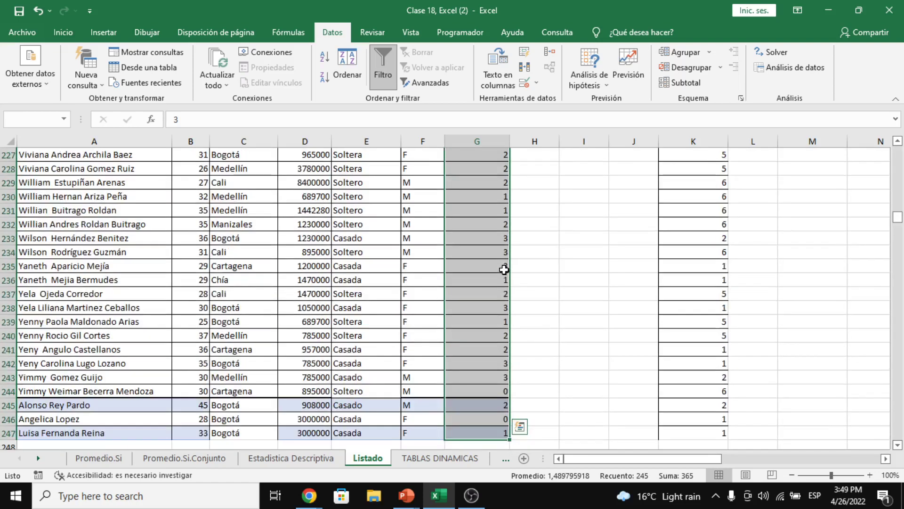
{"action": "key", "text": "ctrl+c"}
{"action": "key", "text": "ctrl+Up"}
{"action": "key", "text": "Right"}
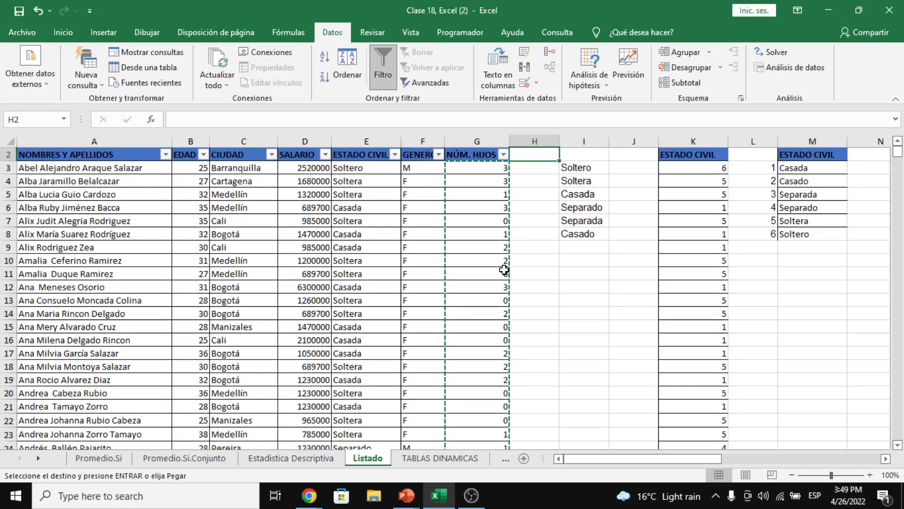
{"action": "key", "text": "Right"}
{"action": "key", "text": "Right"}
{"action": "key", "text": "Down"}
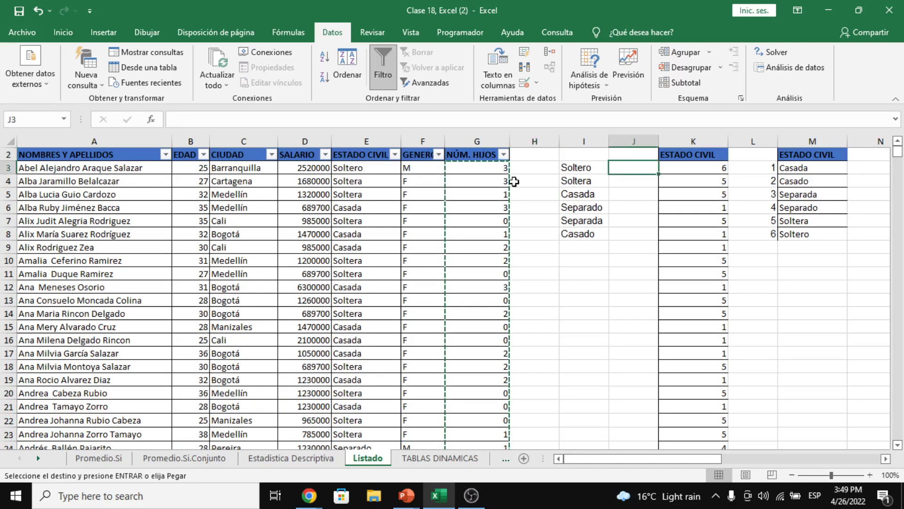
{"action": "right_click", "coordinate": [614, 172]}
{"action": "left_click", "coordinate": [664, 232]}
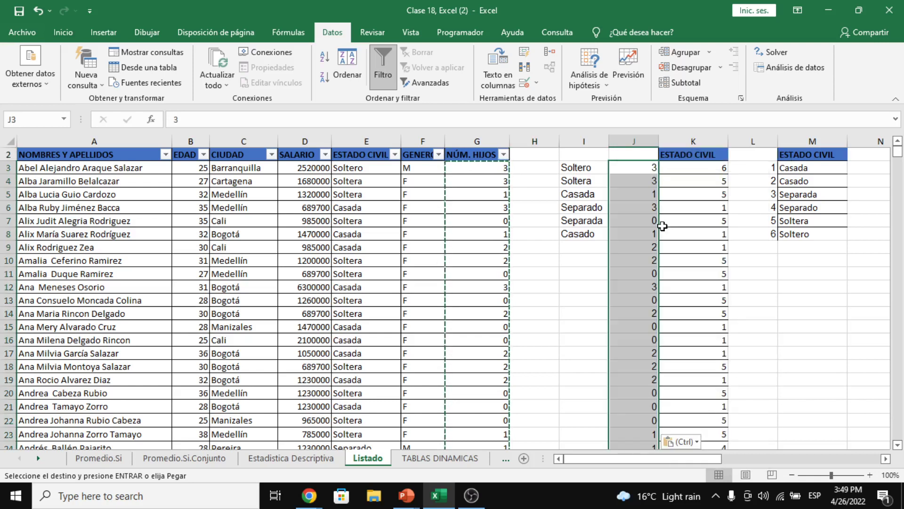
Remove the duplicates from the pasted NÚM. HIJOS values in column J, continuing with the current selection only and no header
{"action": "left_click", "coordinate": [524, 66]}
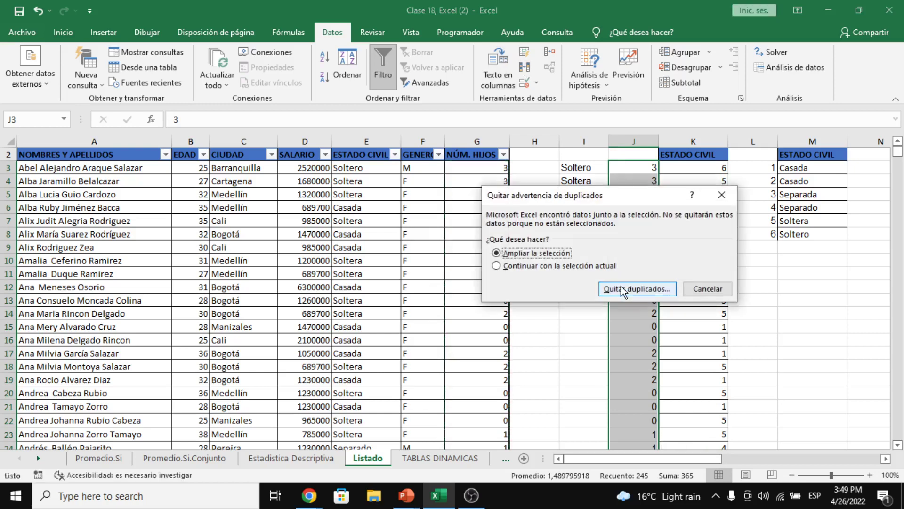
{"action": "left_click", "coordinate": [600, 267]}
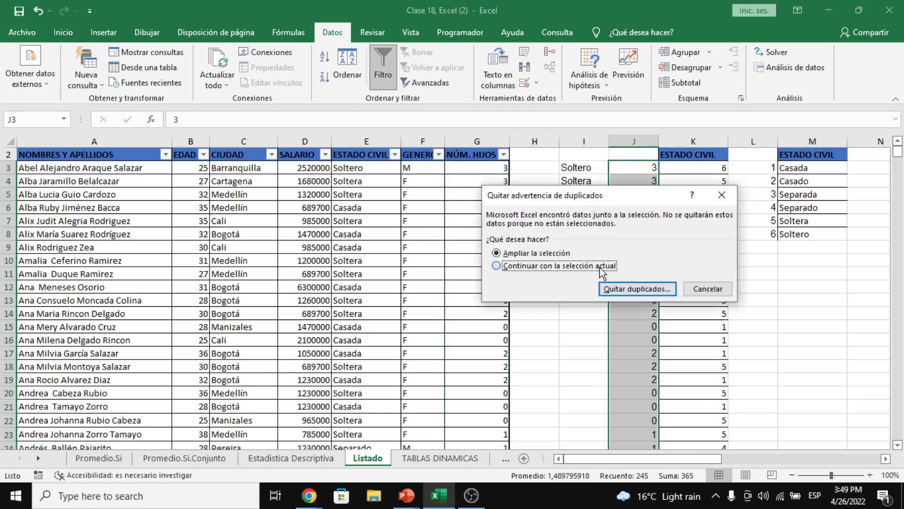
{"action": "left_click", "coordinate": [626, 289]}
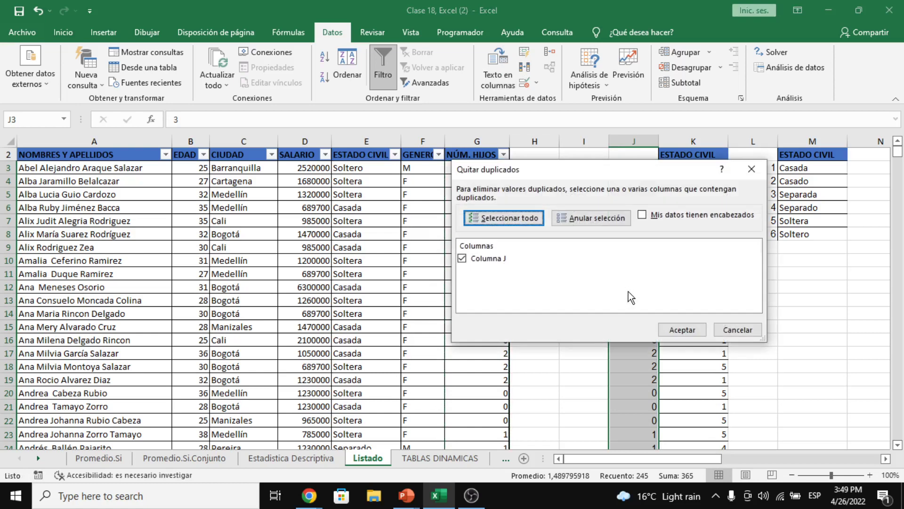
{"action": "left_click", "coordinate": [682, 329]}
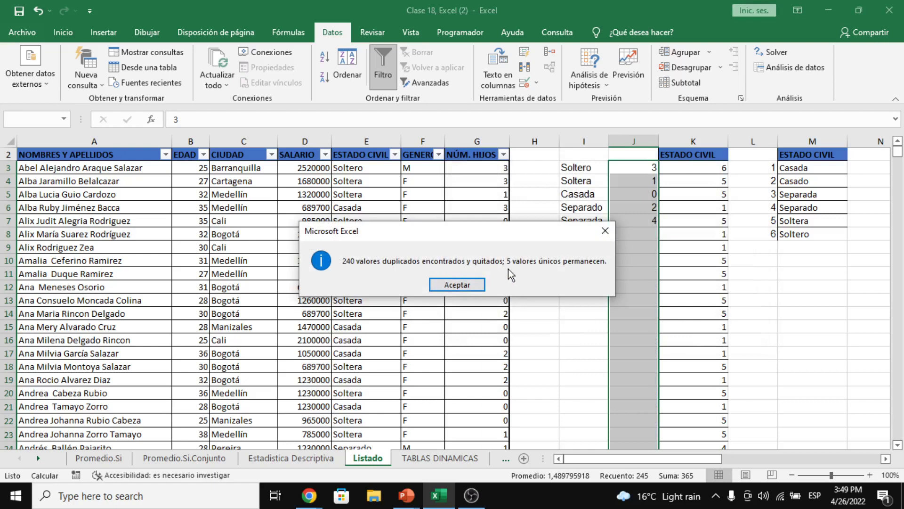
{"action": "left_click", "coordinate": [471, 284]}
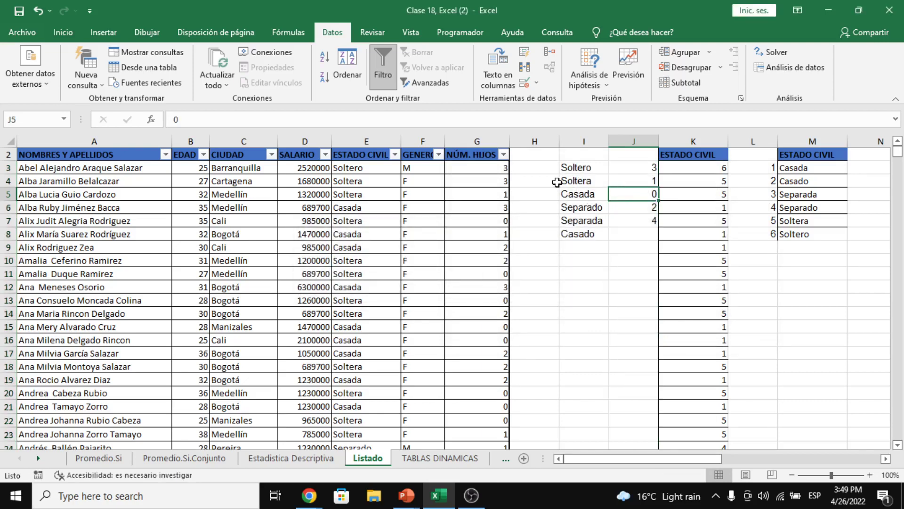
Compare the unique child counts in J3:J7 with the source entries in the NÚM. HIJOS column
{"action": "left_click_drag", "start_coordinate": [500, 172], "coordinate": [508, 233]}
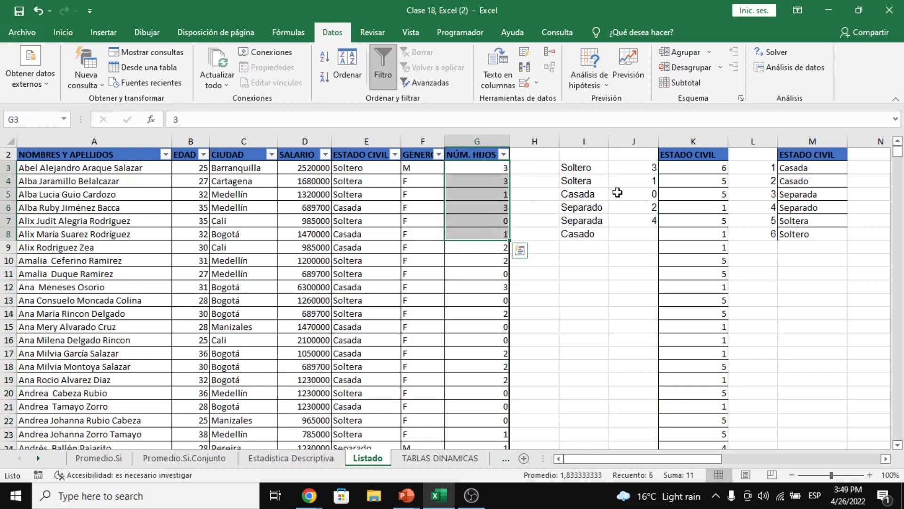
{"action": "left_click", "coordinate": [637, 171]}
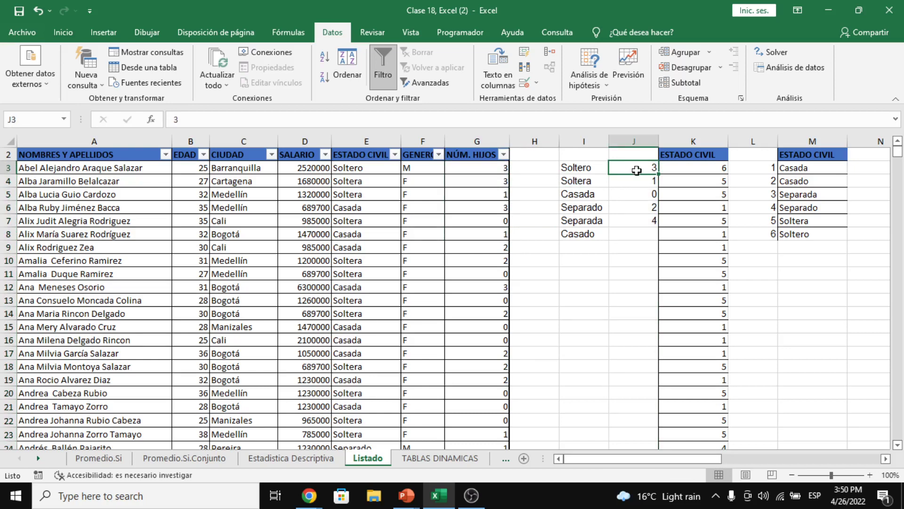
{"action": "left_click", "coordinate": [645, 181]}
{"action": "left_click", "coordinate": [646, 194]}
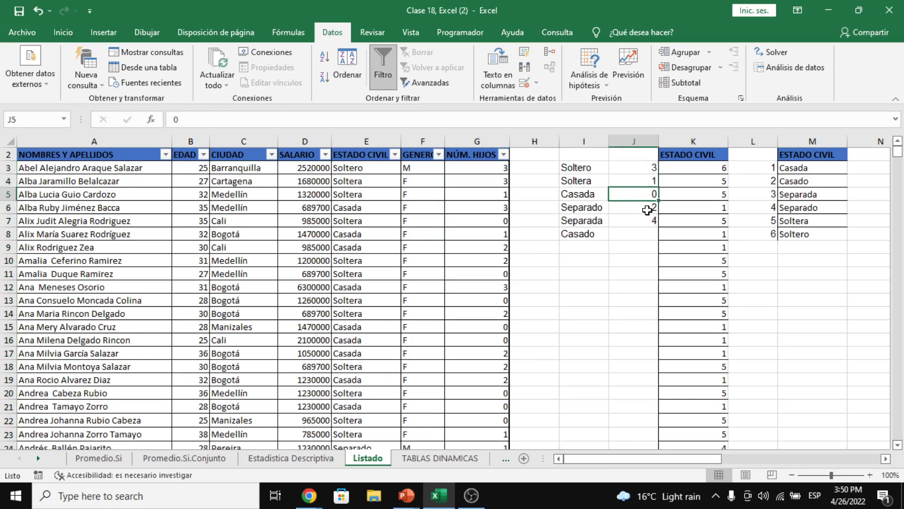
{"action": "left_click", "coordinate": [647, 209]}
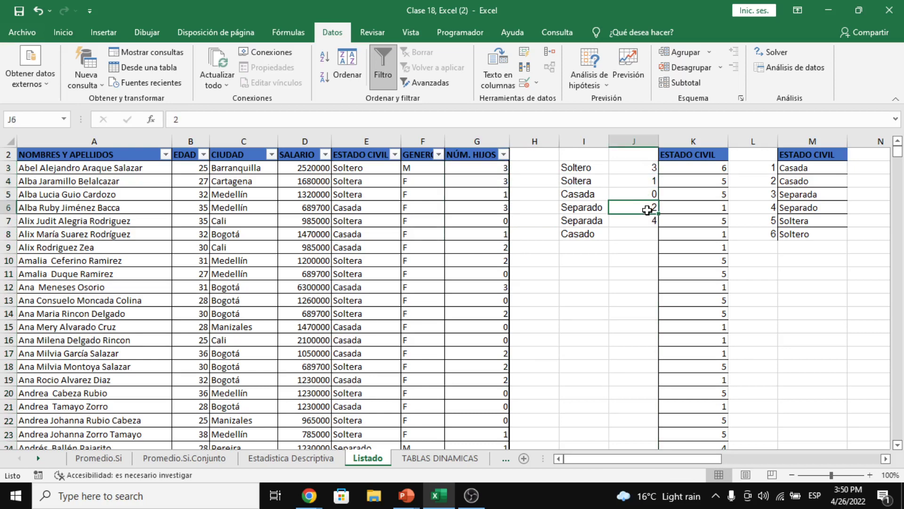
{"action": "left_click", "coordinate": [607, 171]}
{"action": "left_click_drag", "start_coordinate": [607, 171], "coordinate": [635, 223]}
{"action": "left_click", "coordinate": [630, 175]}
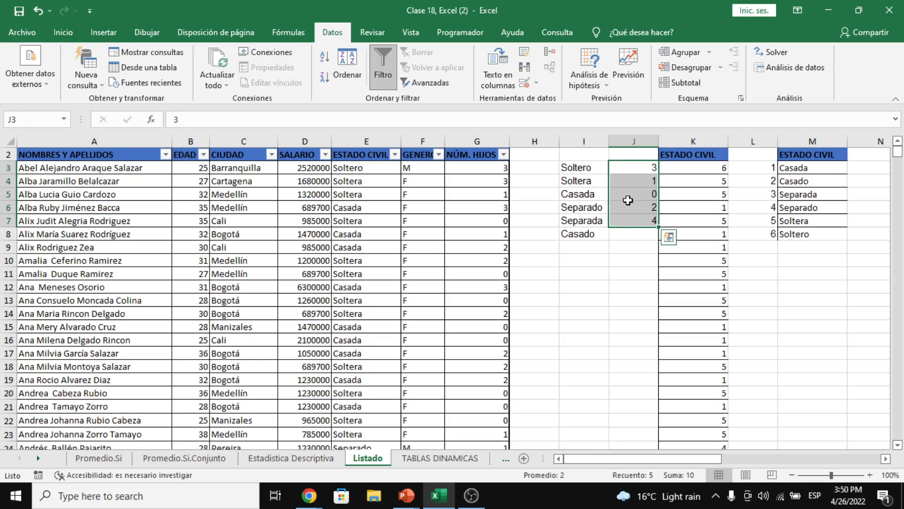
Enter the ordered child counts 0, 1, 2, 3 and 4 in cells J10 to J14
{"action": "left_click", "coordinate": [635, 259]}
{"action": "type", "text": "0"}
{"action": "key", "text": "Return"}
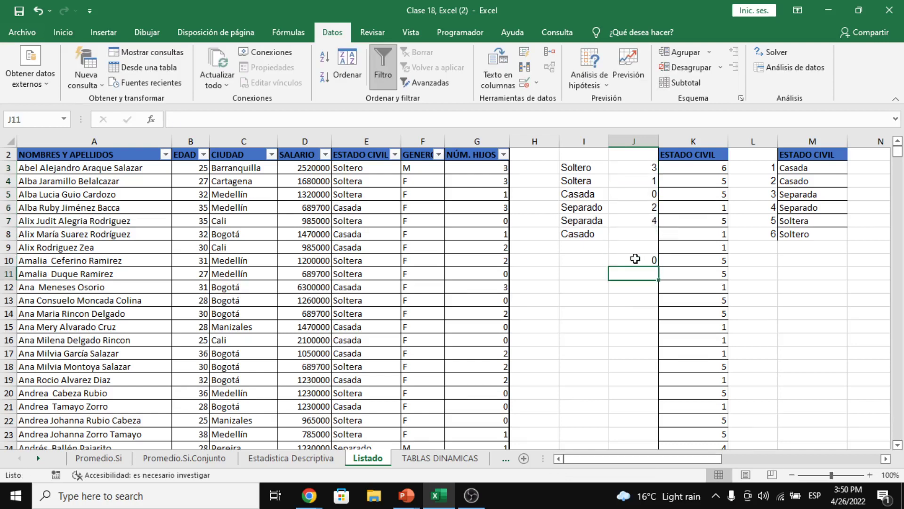
{"action": "type", "text": "1"}
{"action": "key", "text": "Return"}
{"action": "type", "text": "2"}
{"action": "key", "text": "Return"}
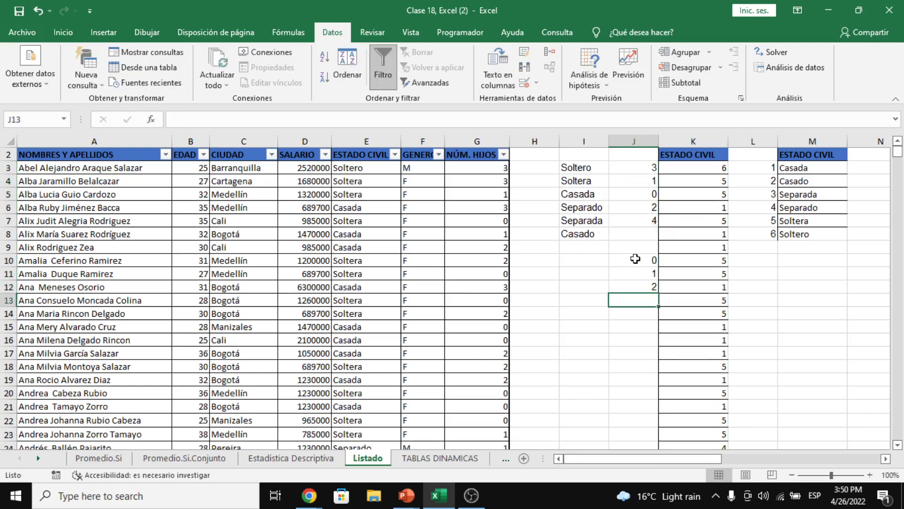
{"action": "type", "text": "3"}
{"action": "key", "text": "Return"}
{"action": "type", "text": "4"}
{"action": "key", "text": "Return"}
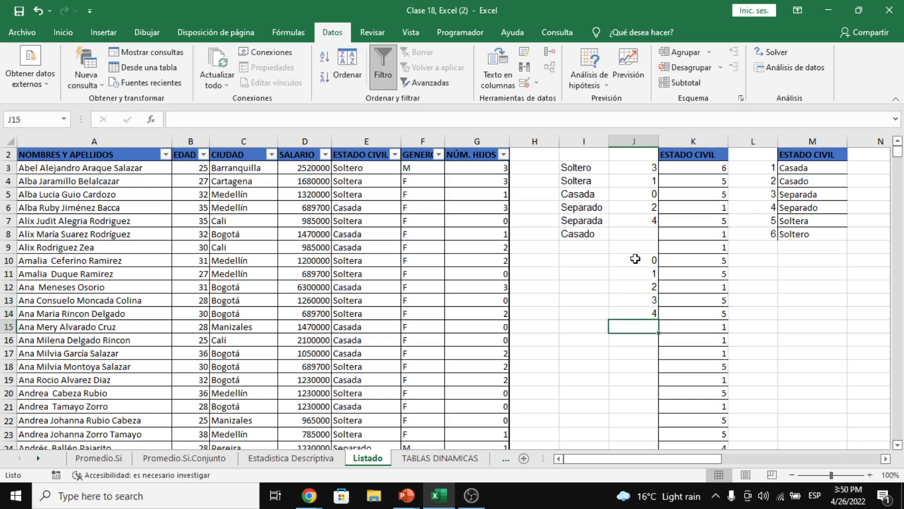
Clear the ordered list in J10:J14 and the unique child counts in J3:J7
{"action": "left_click_drag", "start_coordinate": [636, 260], "coordinate": [636, 313]}
{"action": "key", "text": "Delete"}
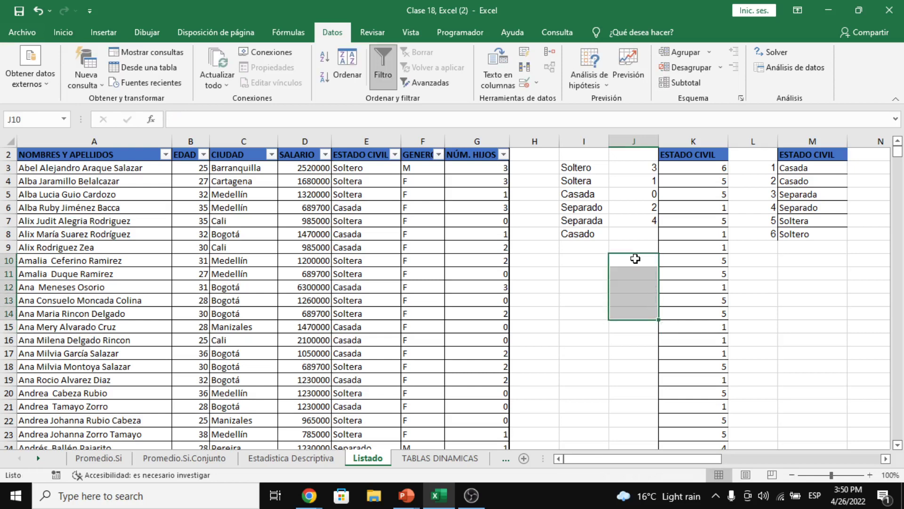
{"action": "key", "text": "Up"}
{"action": "key", "text": "Up"}
{"action": "key", "text": "Up"}
{"action": "key", "text": "Up"}
{"action": "key", "text": "Up"}
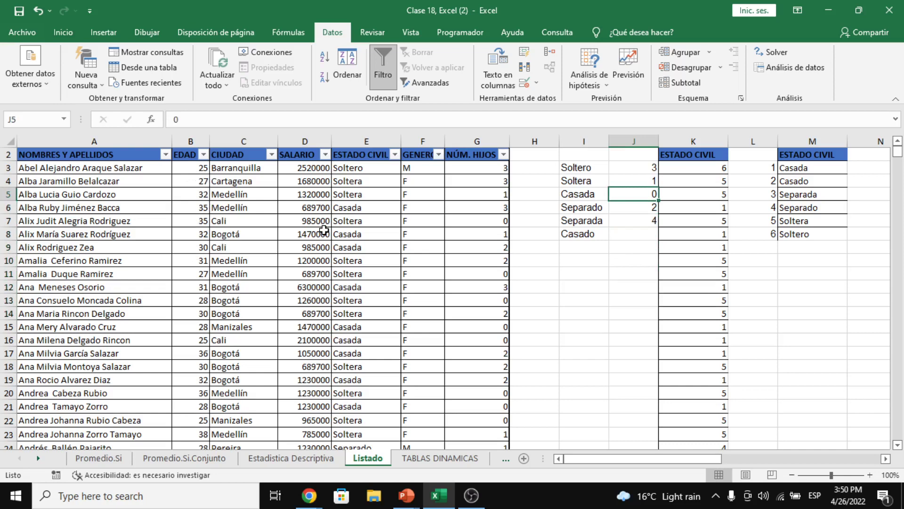
{"action": "left_click_drag", "start_coordinate": [652, 170], "coordinate": [653, 220]}
{"action": "key", "text": "Delete"}
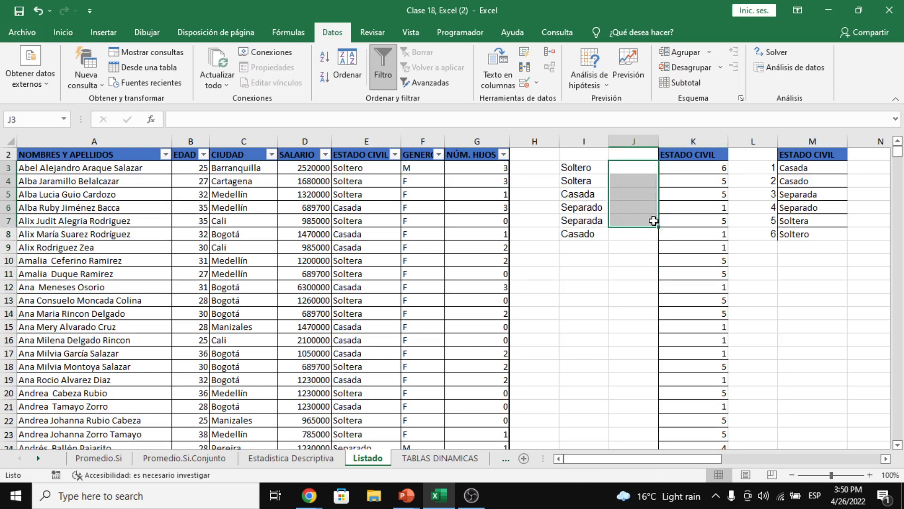
Clear the unique marital statuses from I3:I8, keeping the numbered ESTADO CIVIL list in column M
{"action": "key", "text": "Left"}
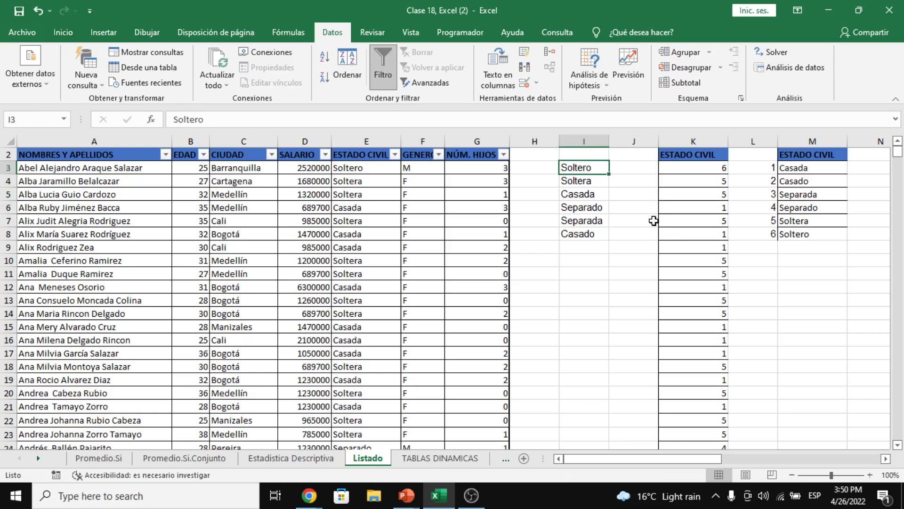
{"action": "key", "text": "shift+Down"}
{"action": "key", "text": "shift+Down"}
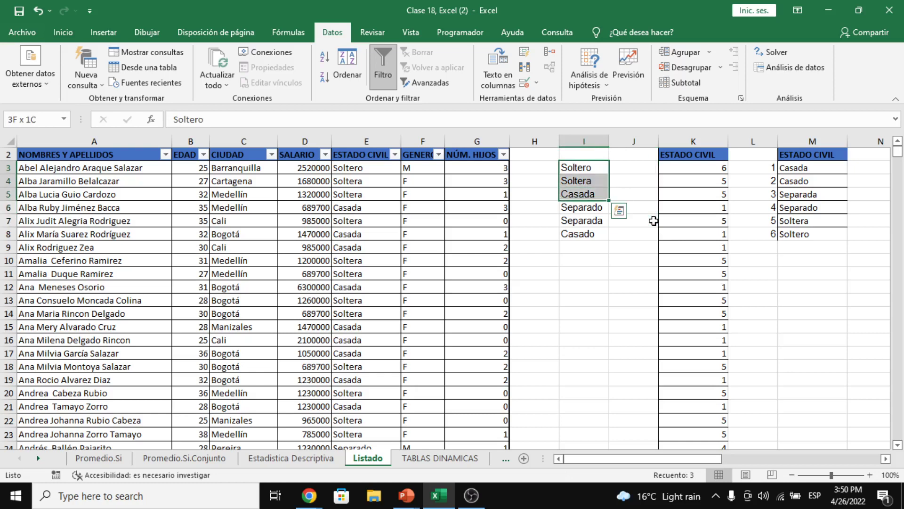
{"action": "key", "text": "shift+Down"}
{"action": "key", "text": "shift+Down"}
{"action": "key", "text": "shift+Down"}
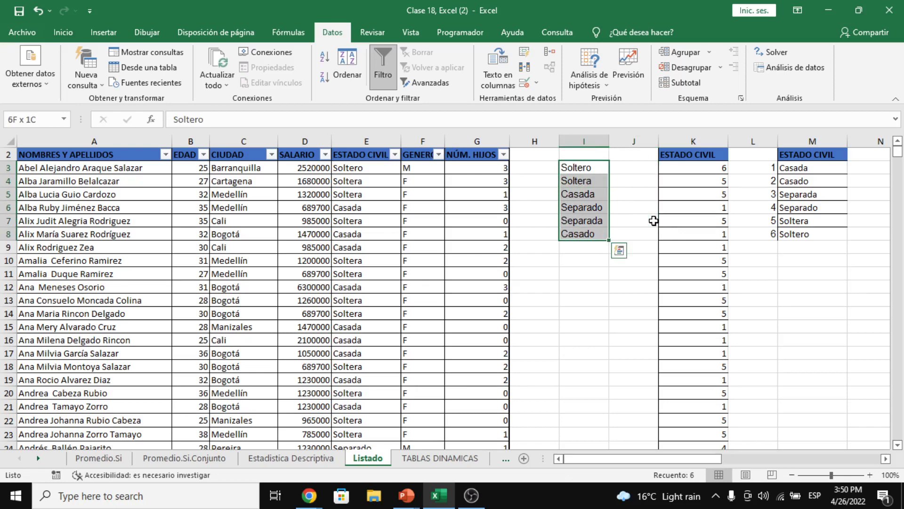
{"action": "left_click", "coordinate": [807, 168]}
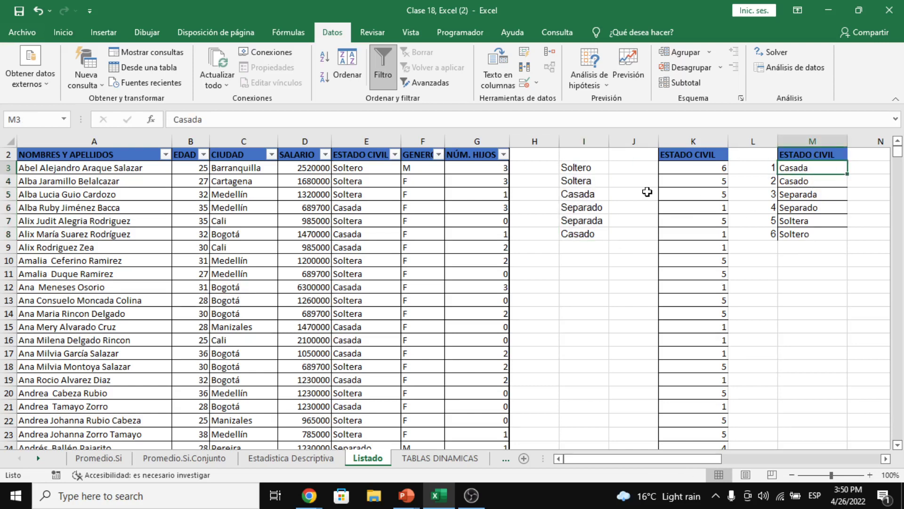
{"action": "left_click_drag", "start_coordinate": [582, 169], "coordinate": [588, 237]}
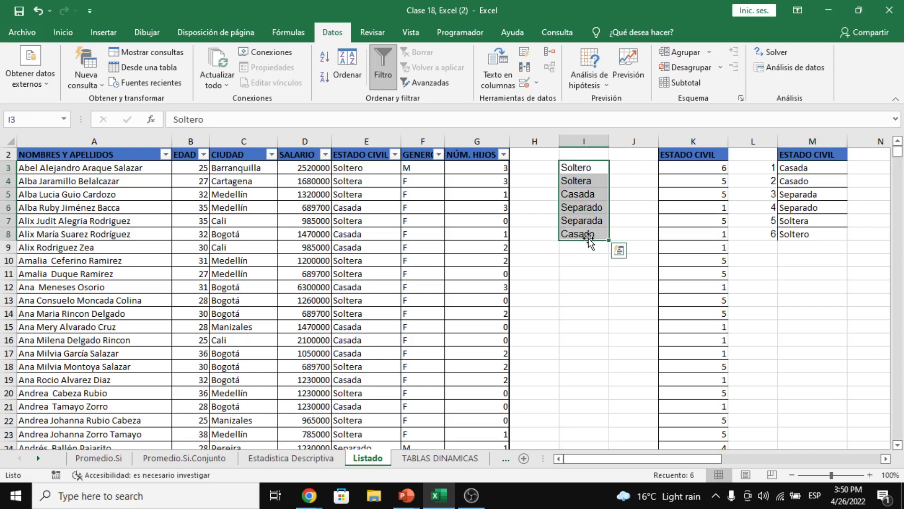
{"action": "key", "text": "Delete"}
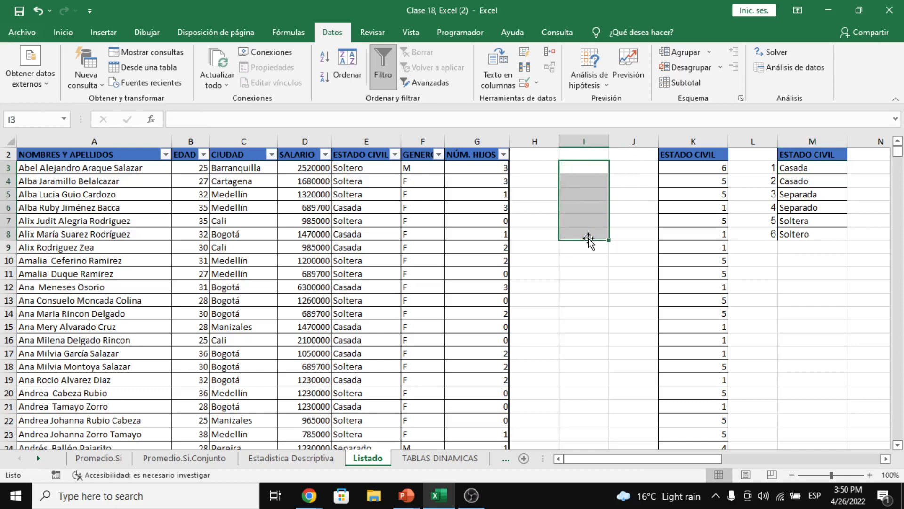
Switch to the Google Meet call to check on the participants, and return to the Excel workbook
{"action": "key", "text": "alt"}
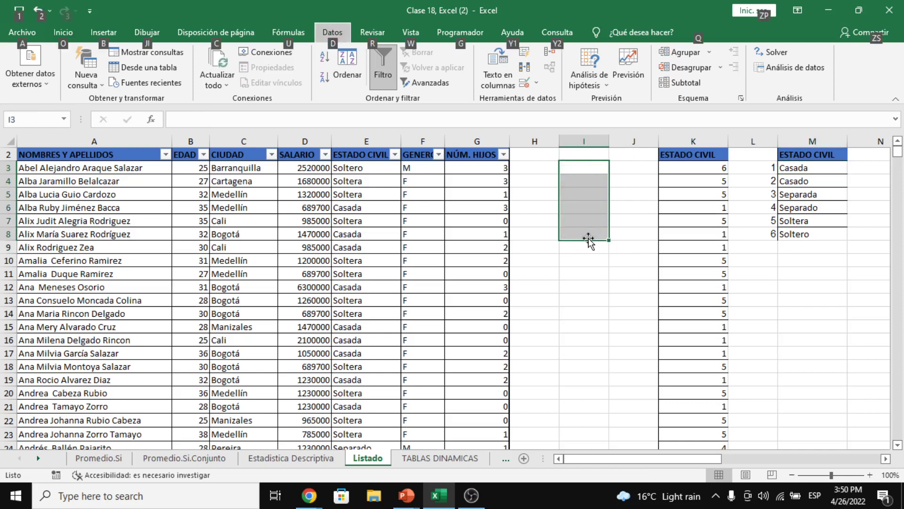
{"action": "key", "text": "alt+Tab"}
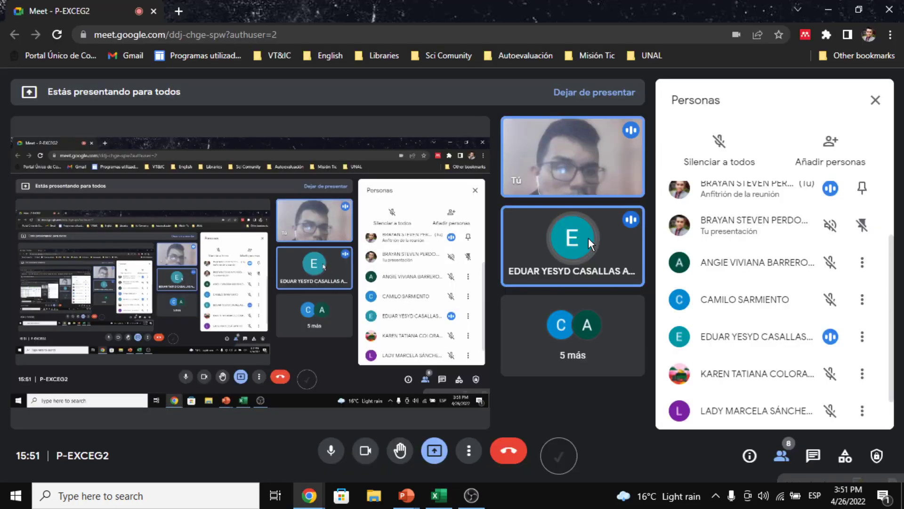
{"action": "key", "text": "alt+Tab"}
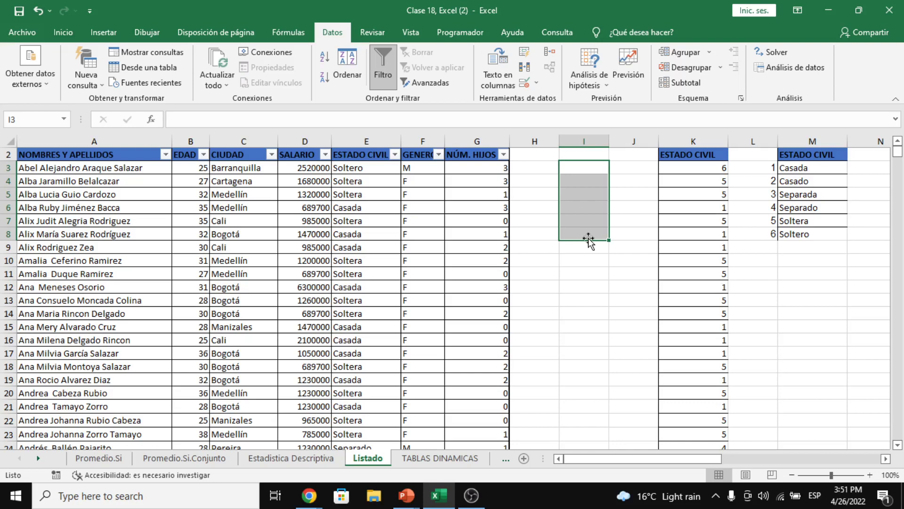
{"action": "key", "text": "alt+Tab"}
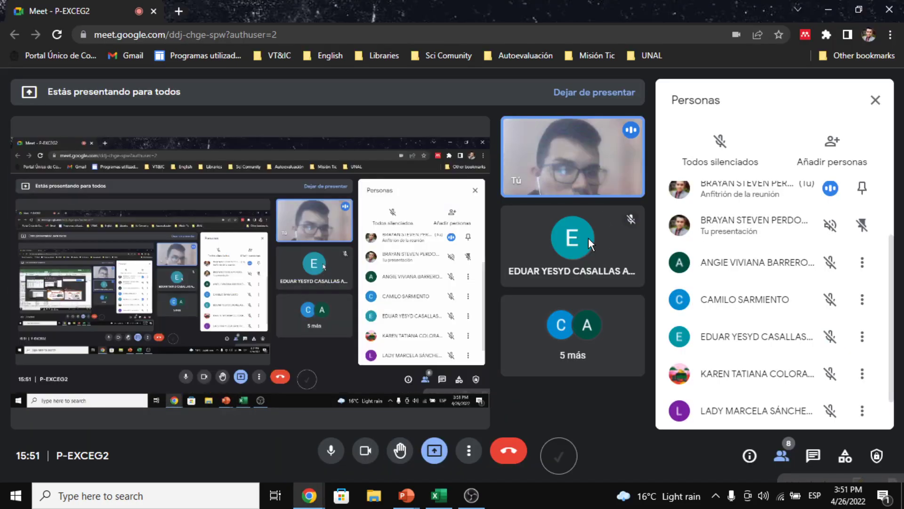
{"action": "key", "text": "alt+Tab"}
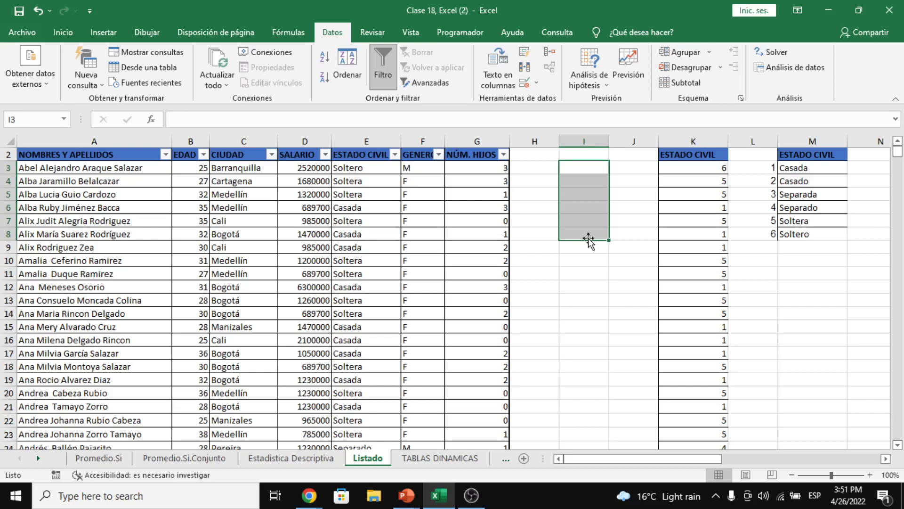
Examine the nested SI formulas in column K against the numeric codes in column L and marital statuses in column M
{"action": "left_click", "coordinate": [683, 168]}
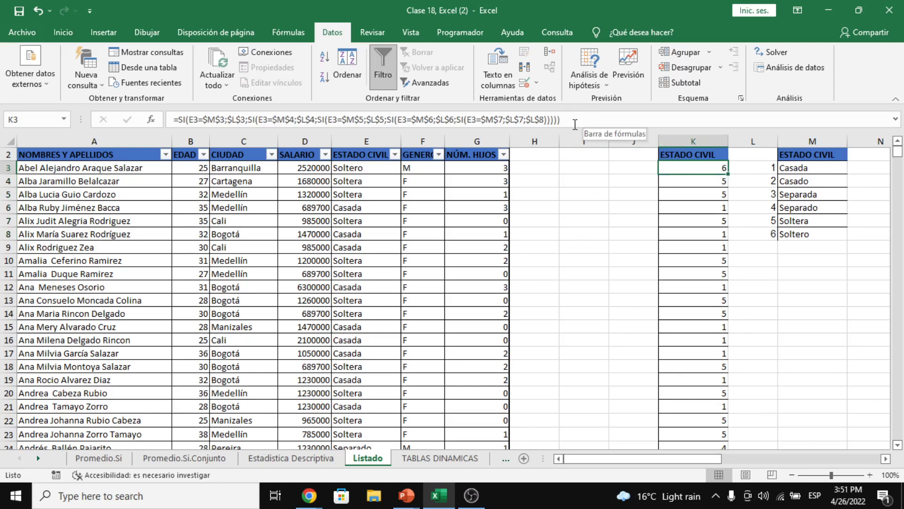
{"action": "left_click", "coordinate": [697, 197]}
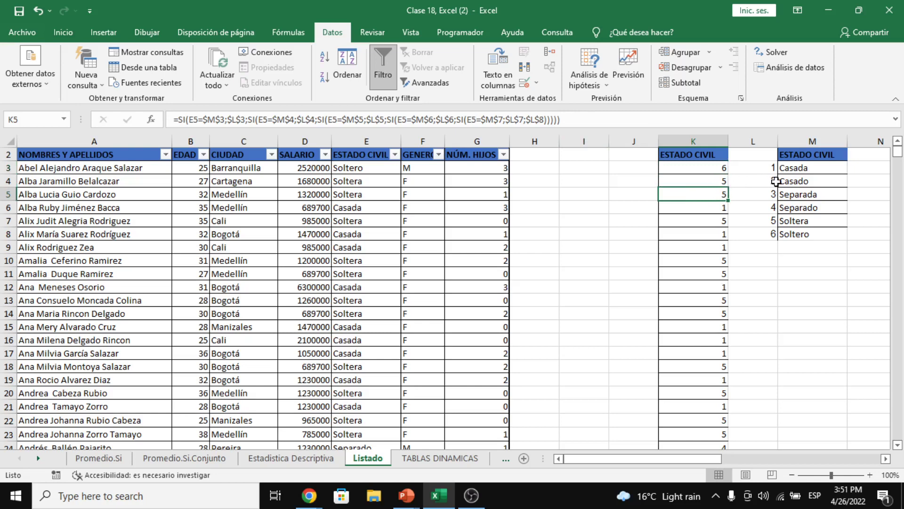
{"action": "left_click", "coordinate": [795, 168]}
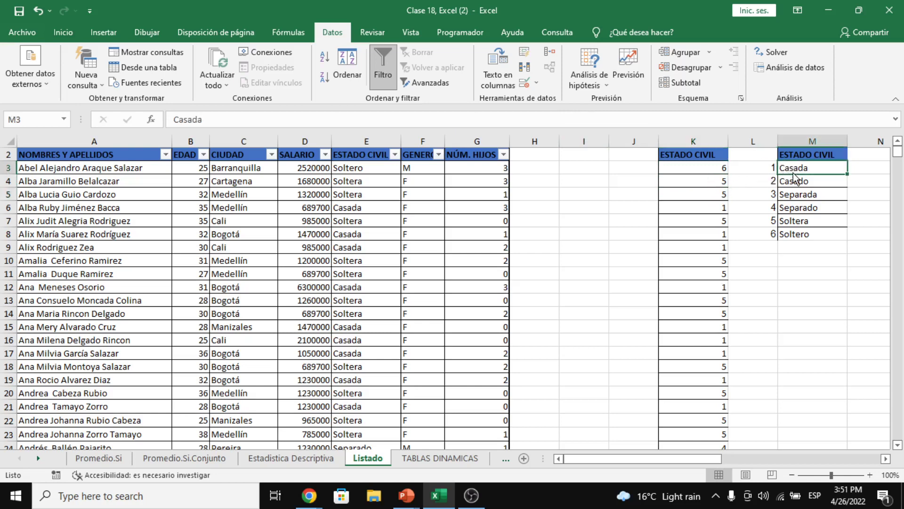
{"action": "left_click", "coordinate": [773, 168]}
{"action": "left_click", "coordinate": [792, 181]}
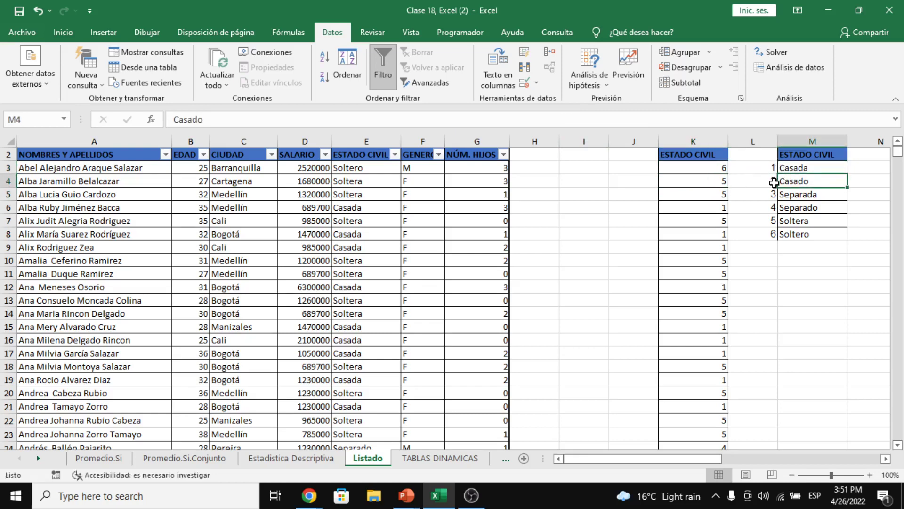
{"action": "left_click", "coordinate": [770, 183]}
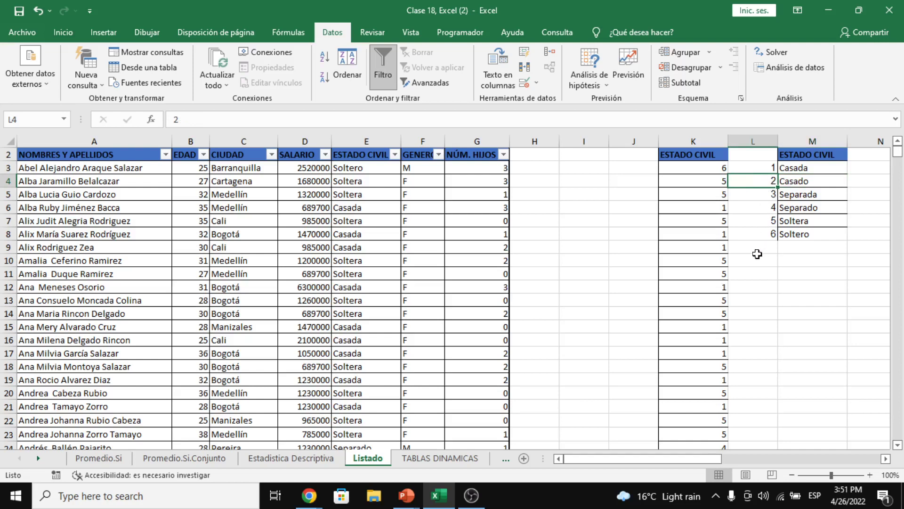
{"action": "left_click", "coordinate": [709, 170]}
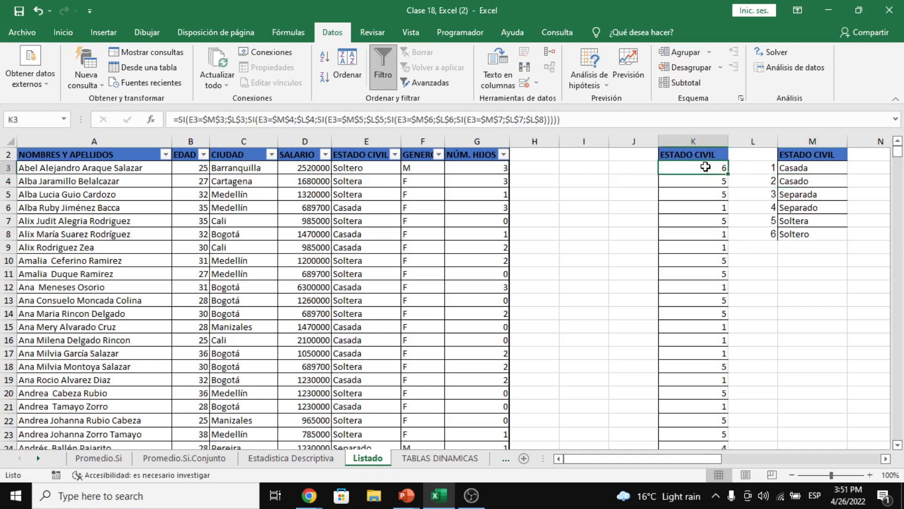
Hide the empty columns I and J between the employee list and the coded ESTADO CIVIL column
{"action": "left_click_drag", "start_coordinate": [622, 137], "coordinate": [577, 137]}
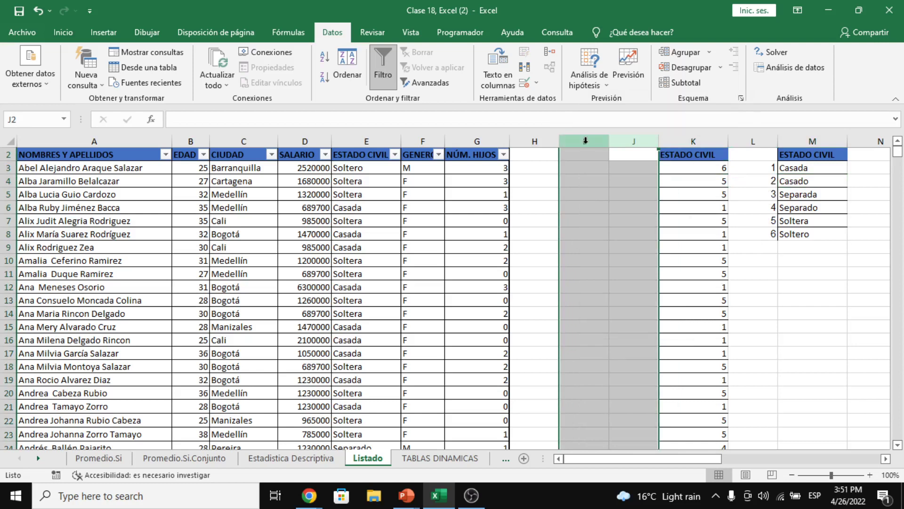
{"action": "right_click", "coordinate": [585, 140]}
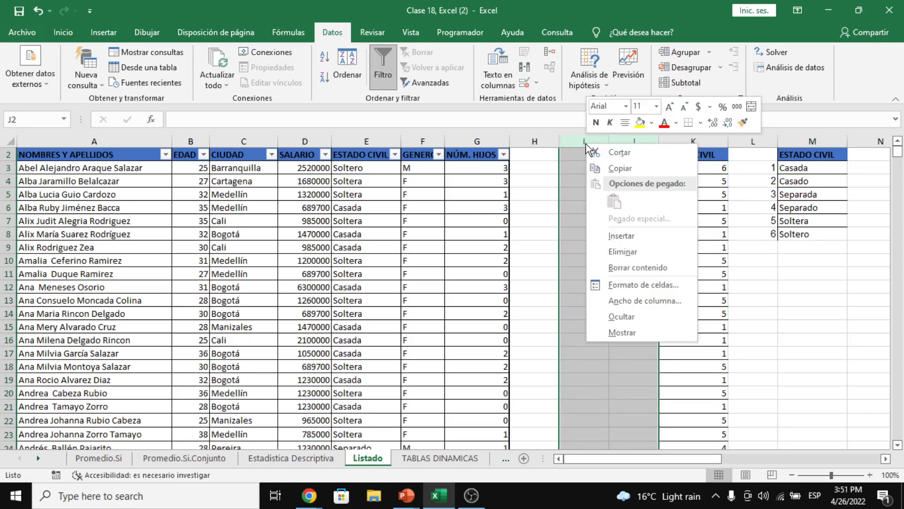
{"action": "left_click", "coordinate": [617, 316]}
{"action": "left_click", "coordinate": [614, 313]}
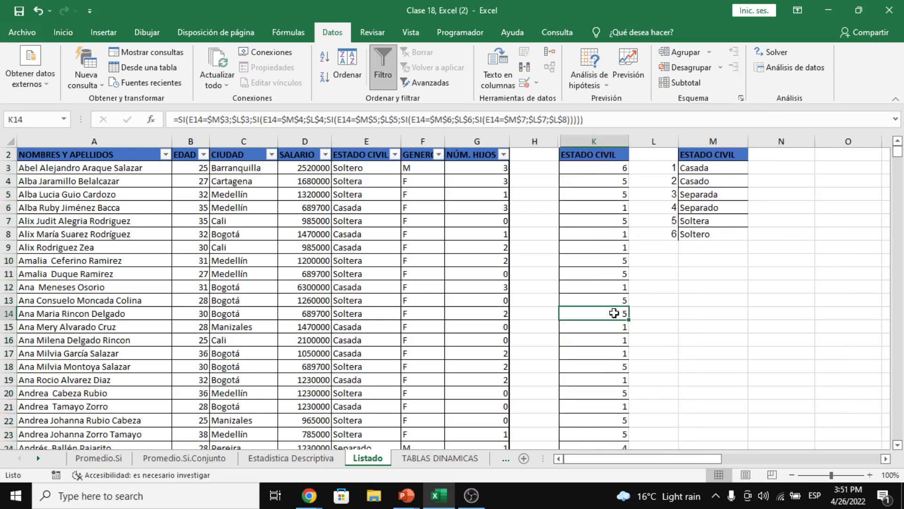
Compare the codes in column K with the marital statuses in column E and the numbered list in columns L and M
{"action": "left_click", "coordinate": [603, 167]}
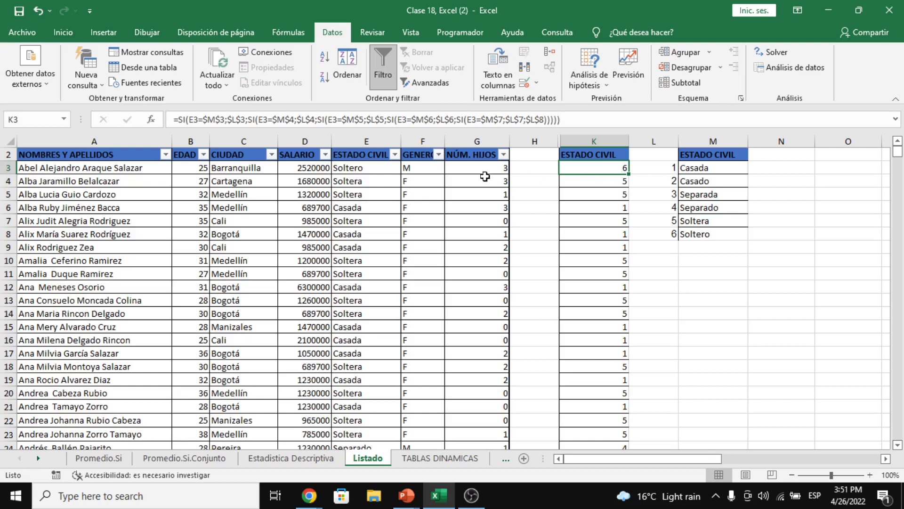
{"action": "left_click", "coordinate": [366, 168]}
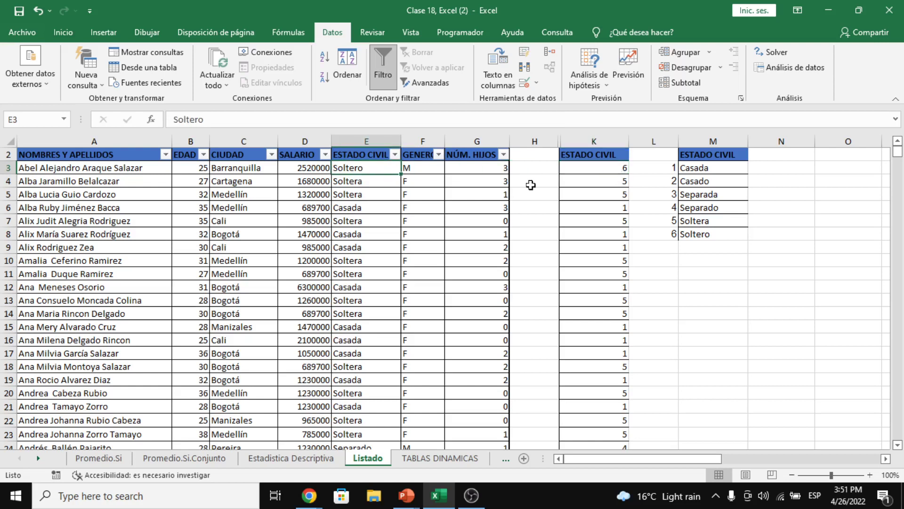
{"action": "left_click", "coordinate": [722, 230]}
{"action": "left_click", "coordinate": [608, 171]}
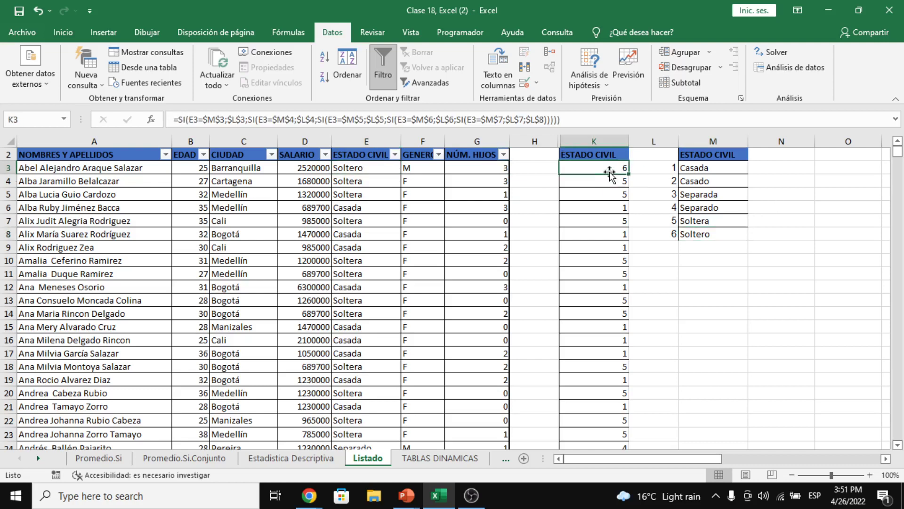
{"action": "left_click", "coordinate": [366, 180]}
{"action": "left_click", "coordinate": [601, 180]}
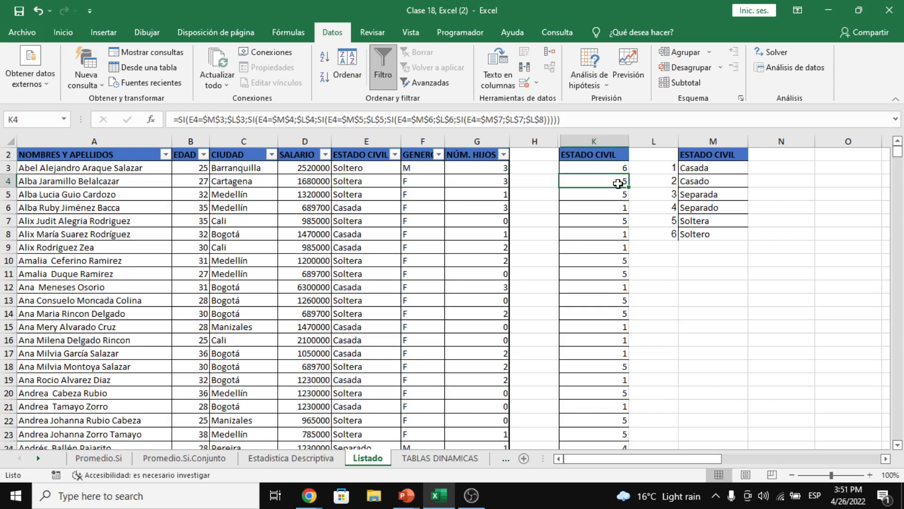
{"action": "left_click_drag", "start_coordinate": [611, 167], "coordinate": [616, 249]}
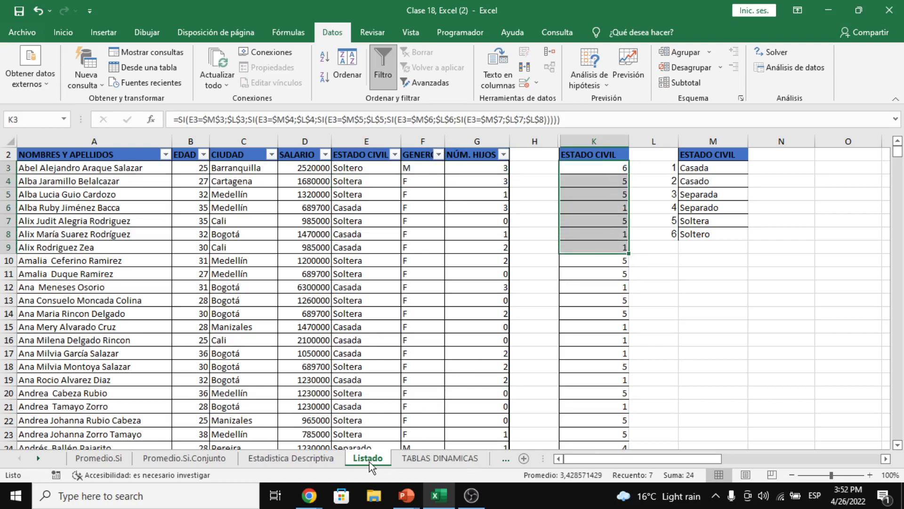
Open the Listado Datos sheet and move it directly after the Listado sheet, ahead of TABLAS DINAMICAS
{"action": "left_click", "coordinate": [440, 458]}
{"action": "left_click", "coordinate": [496, 460]}
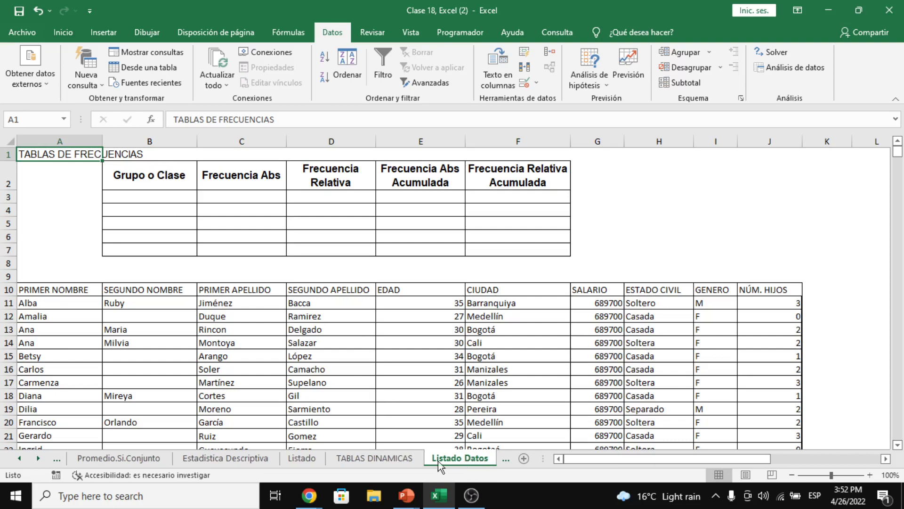
{"action": "left_click_drag", "start_coordinate": [368, 459], "coordinate": [275, 464]}
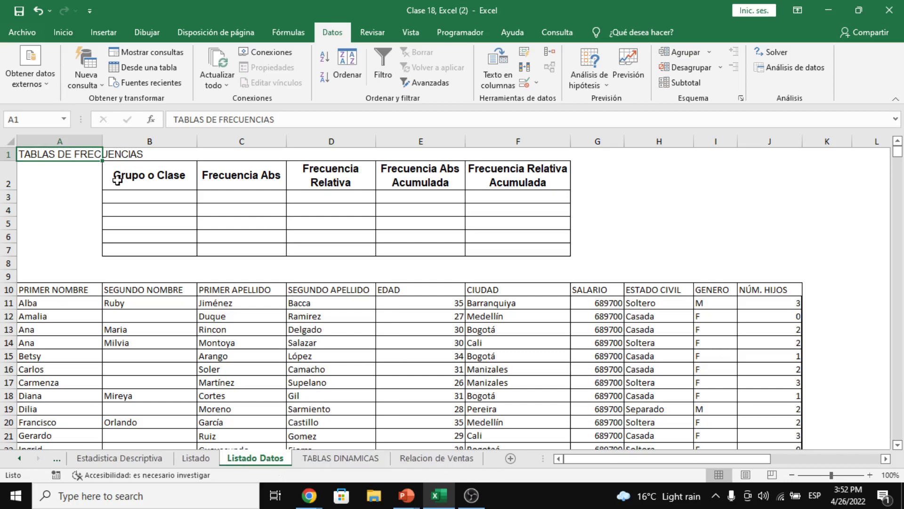
Copy the four frequency columns C2:F7 from Listado Datos and paste them at N2 on the Listado sheet, beside the ESTADO CIVIL list
{"action": "left_click_drag", "start_coordinate": [155, 176], "coordinate": [476, 251]}
{"action": "left_click_drag", "start_coordinate": [221, 172], "coordinate": [502, 252]}
{"action": "key", "text": "ctrl+c"}
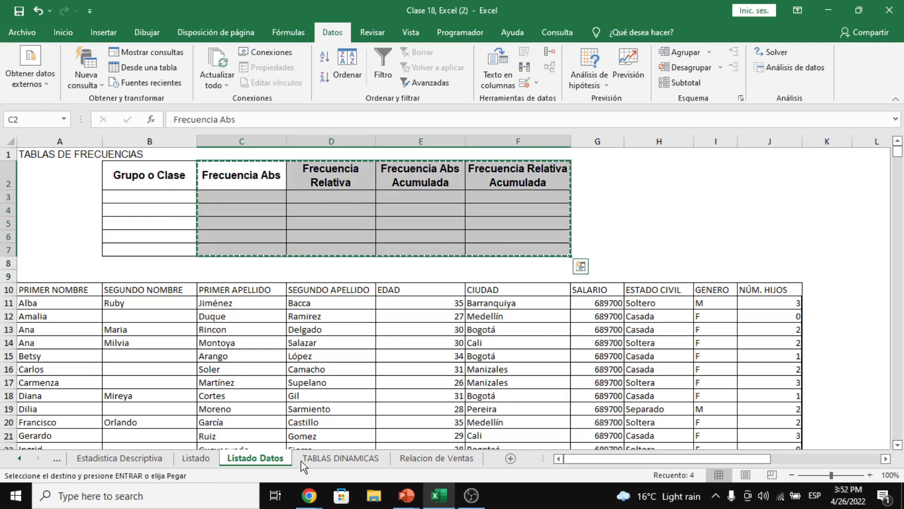
{"action": "left_click", "coordinate": [196, 457]}
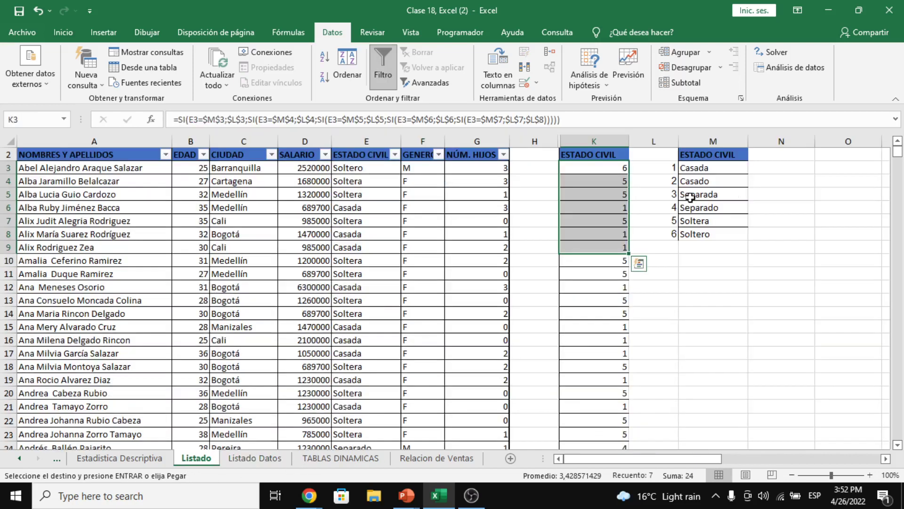
{"action": "left_click", "coordinate": [767, 156]}
{"action": "key", "text": "ctrl+v"}
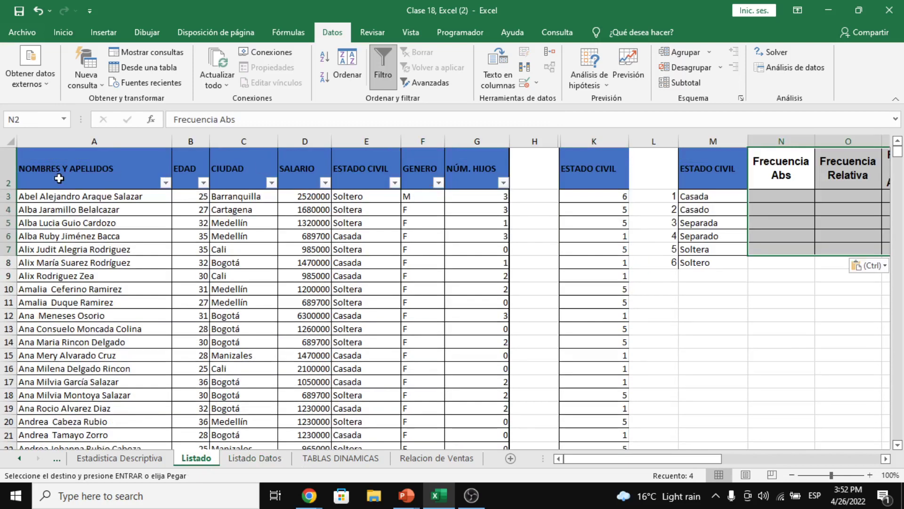
Adjust the height of row 2 so the frequency headers in N2:Q2 fit on up to three lines
{"action": "left_click_drag", "start_coordinate": [6, 189], "coordinate": [5, 161]}
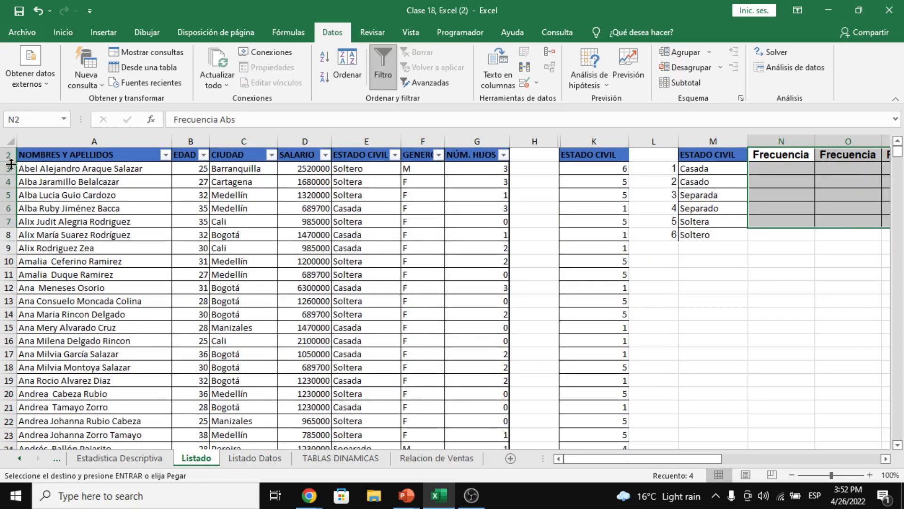
{"action": "left_click_drag", "start_coordinate": [7, 161], "coordinate": [9, 178]}
{"action": "left_click", "coordinate": [594, 340]}
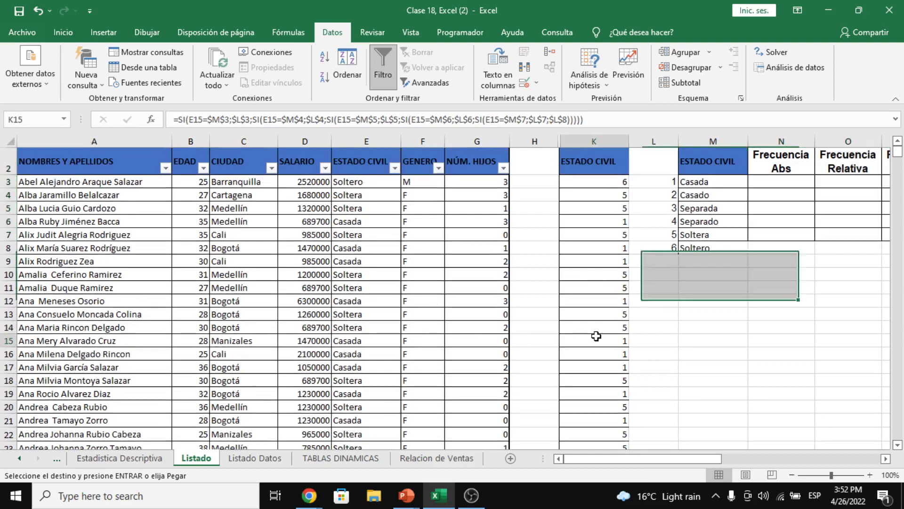
{"action": "left_click_drag", "start_coordinate": [688, 457], "coordinate": [740, 456]}
{"action": "left_click", "coordinate": [505, 201]}
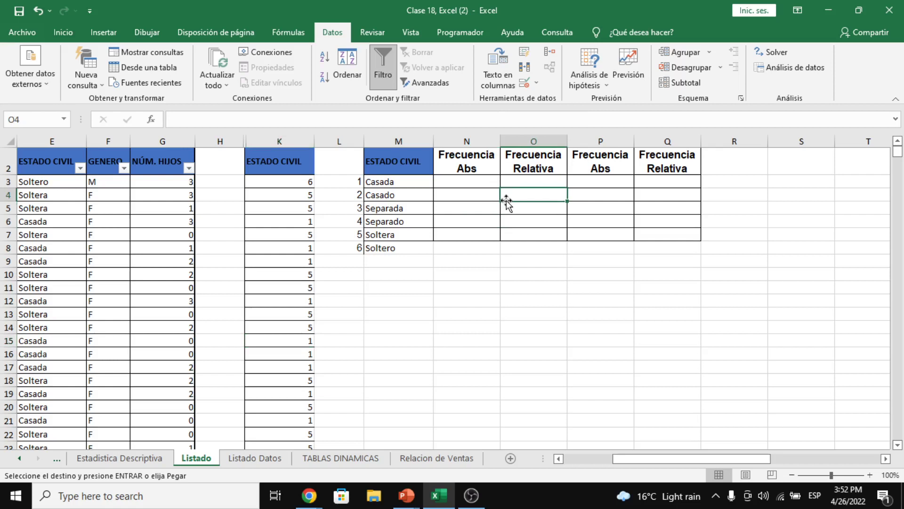
{"action": "left_click", "coordinate": [458, 182]}
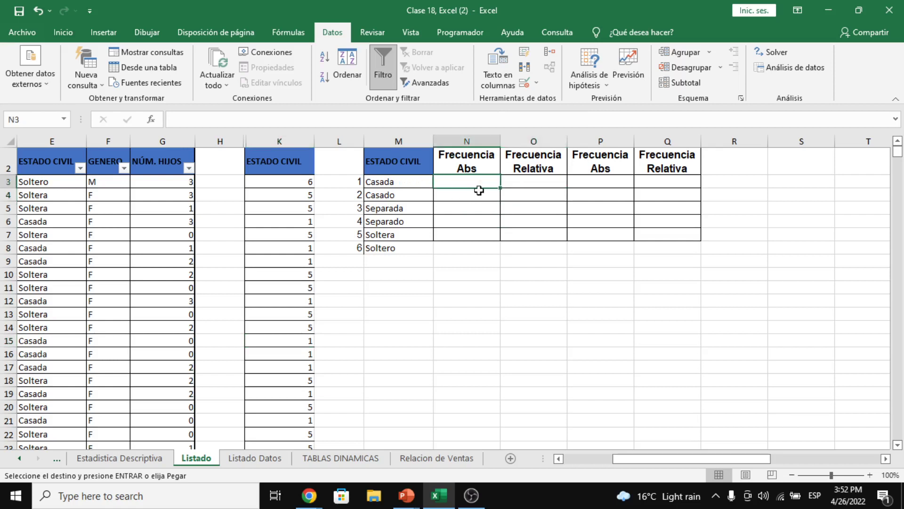
{"action": "left_click", "coordinate": [527, 182]}
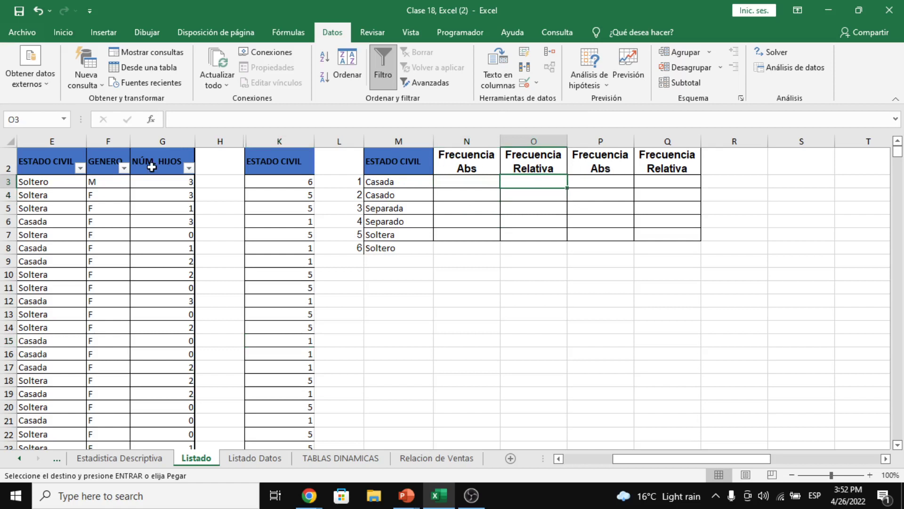
{"action": "left_click_drag", "start_coordinate": [4, 175], "coordinate": [6, 186]}
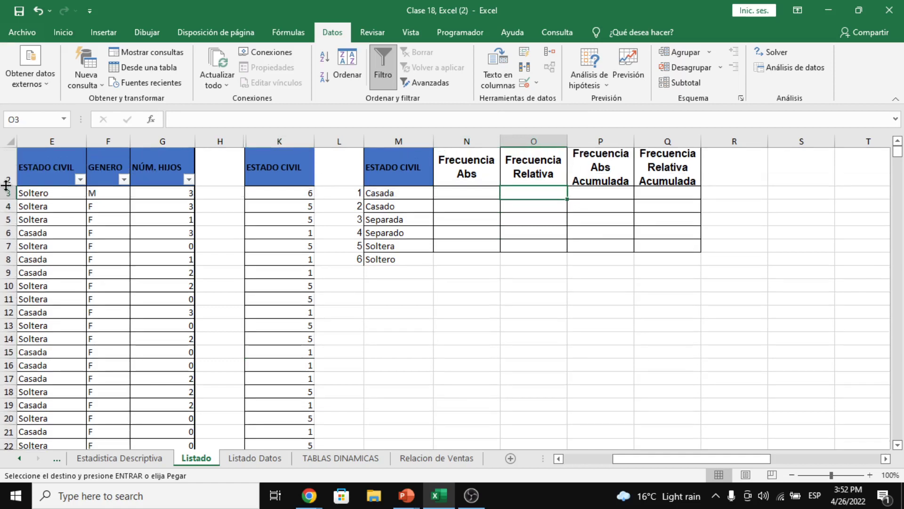
{"action": "left_click", "coordinate": [639, 169]}
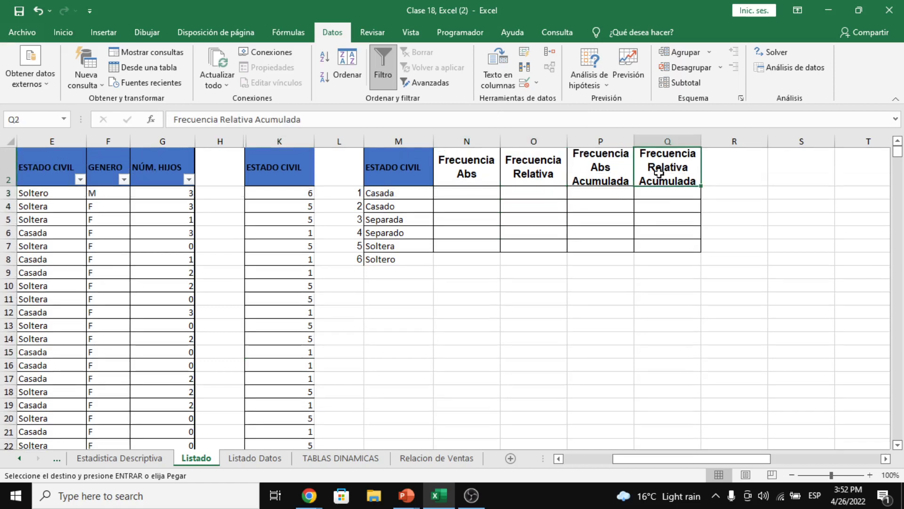
{"action": "left_click", "coordinate": [656, 205]}
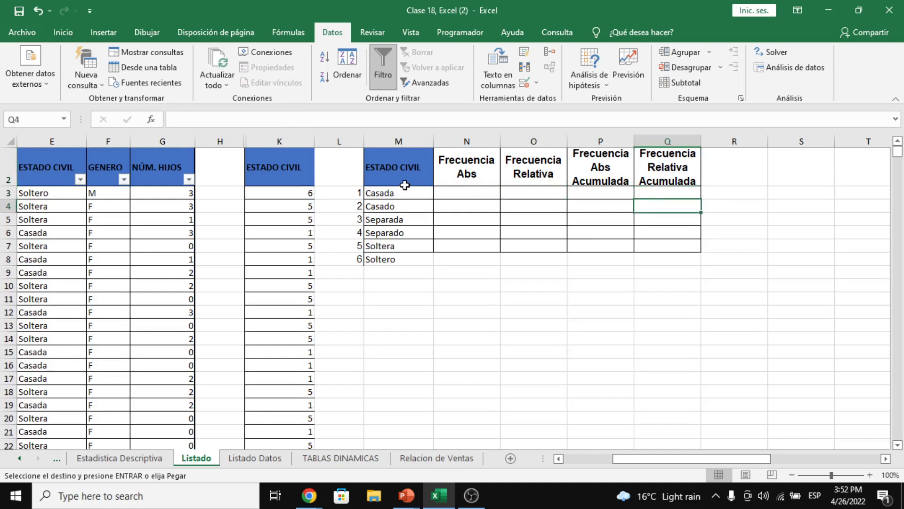
Review the numeric codes in column L and the ESTADO CIVIL groups in M3:M8 as the classes of the frequency table
{"action": "left_click", "coordinate": [360, 193]}
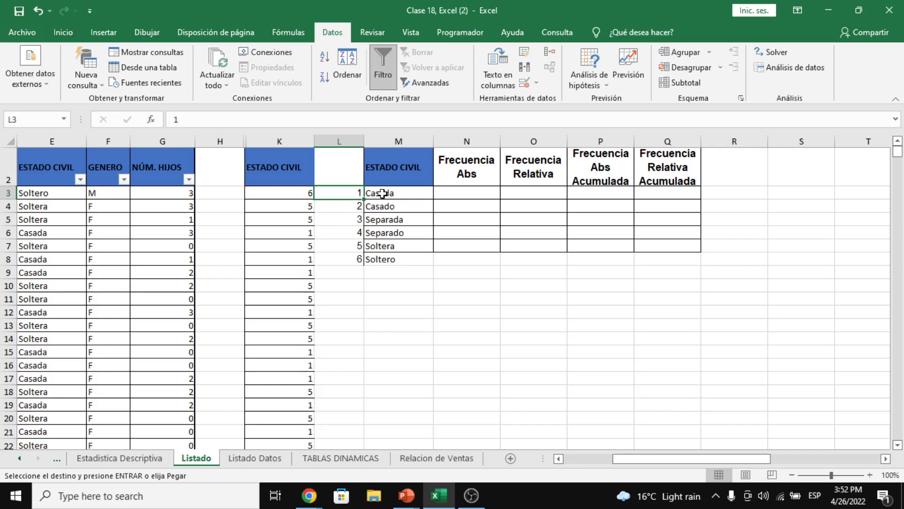
{"action": "left_click_drag", "start_coordinate": [384, 192], "coordinate": [399, 261]}
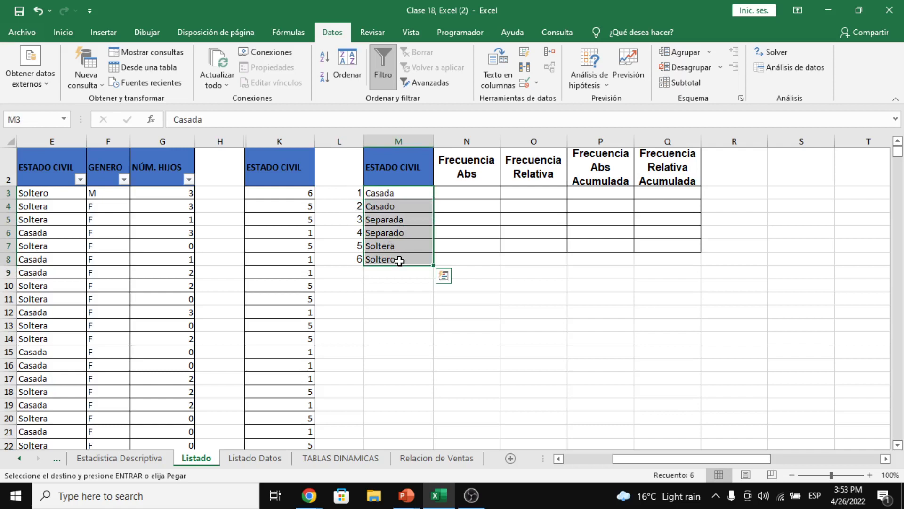
{"action": "left_click", "coordinate": [418, 156]}
{"action": "double_click", "coordinate": [424, 165]}
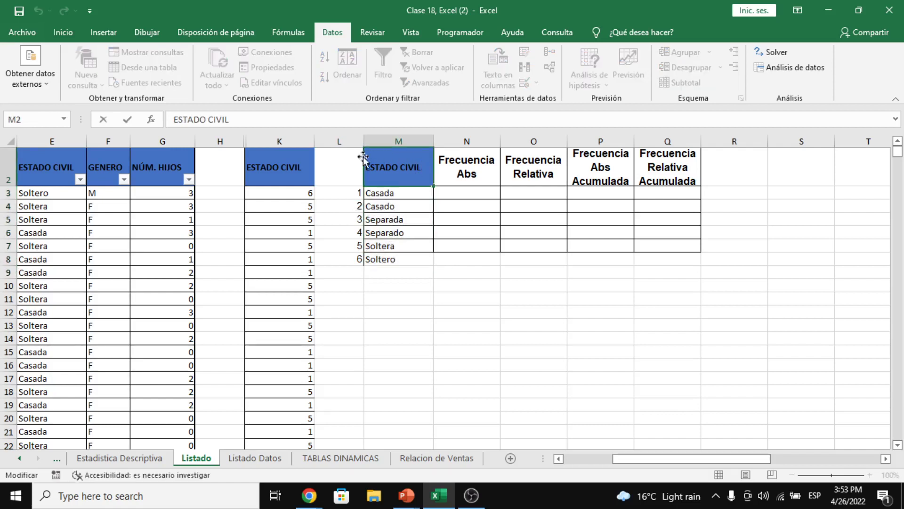
{"action": "left_click", "coordinate": [424, 191]}
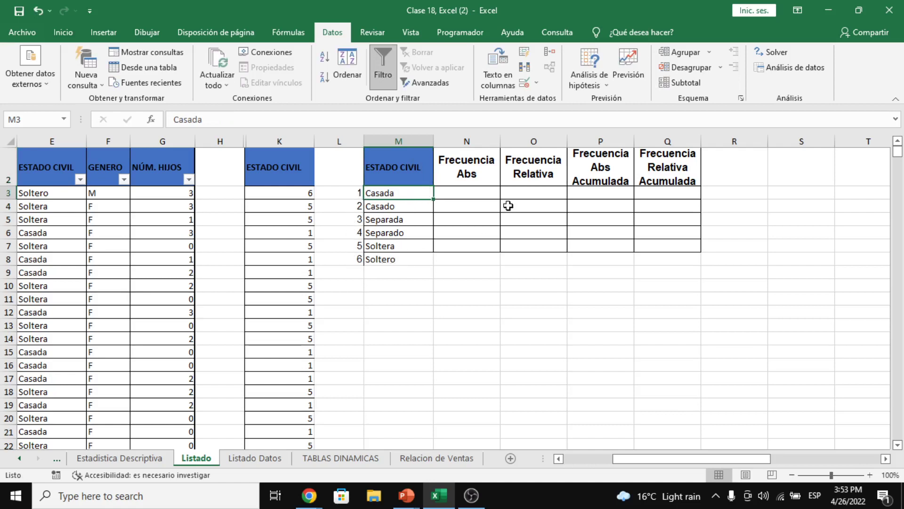
Enter the absolute frequency formula =FRECUENCIA(K3:K247;L3:L8) in N3 for the Casada group
{"action": "left_click", "coordinate": [485, 197]}
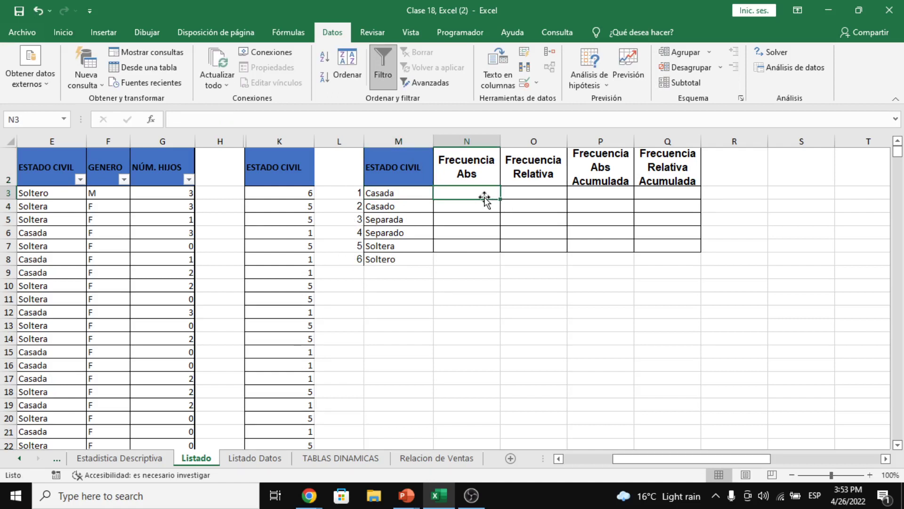
{"action": "type", "text": "=FREC"}
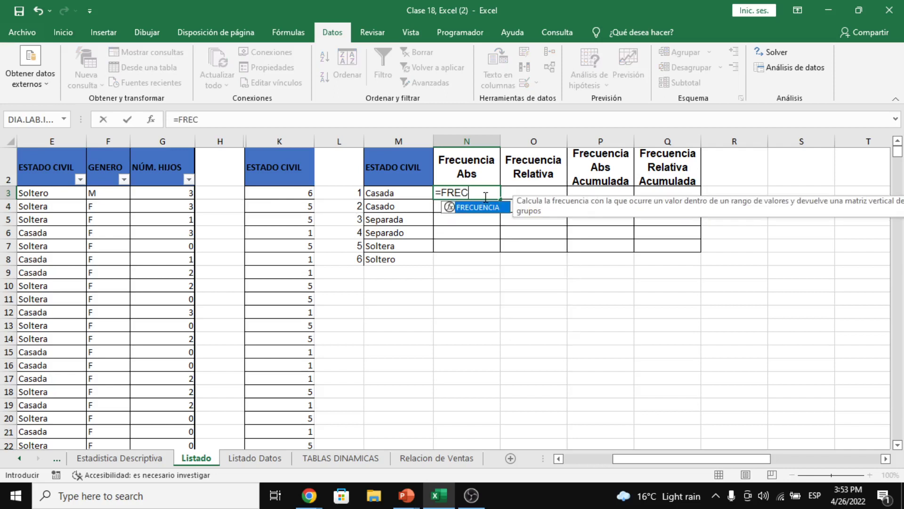
{"action": "key", "text": "Tab"}
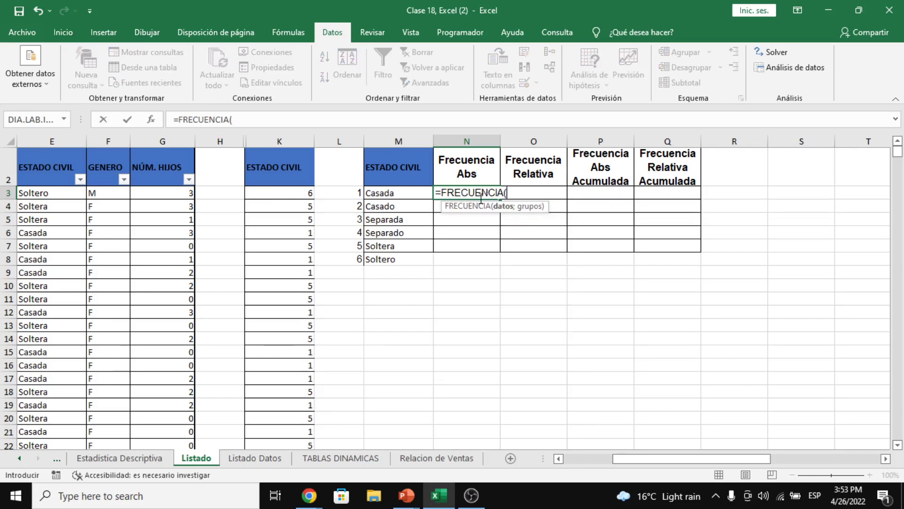
{"action": "left_click", "coordinate": [269, 194]}
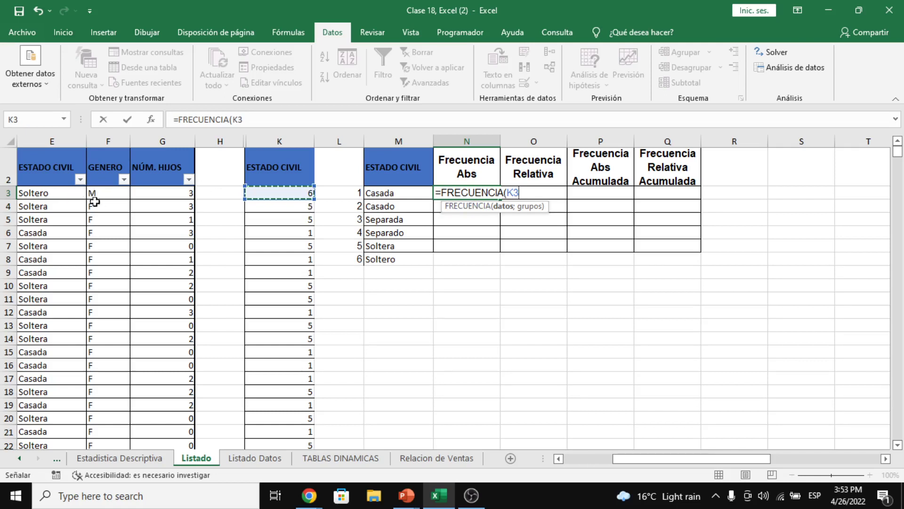
{"action": "key", "text": "ctrl+shift+Down"}
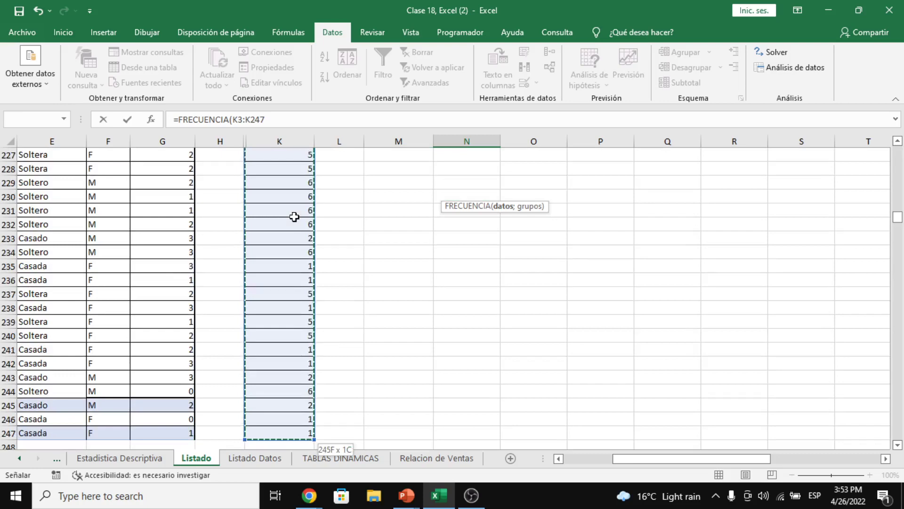
{"action": "type", "text": ";"}
{"action": "key", "text": "Up"}
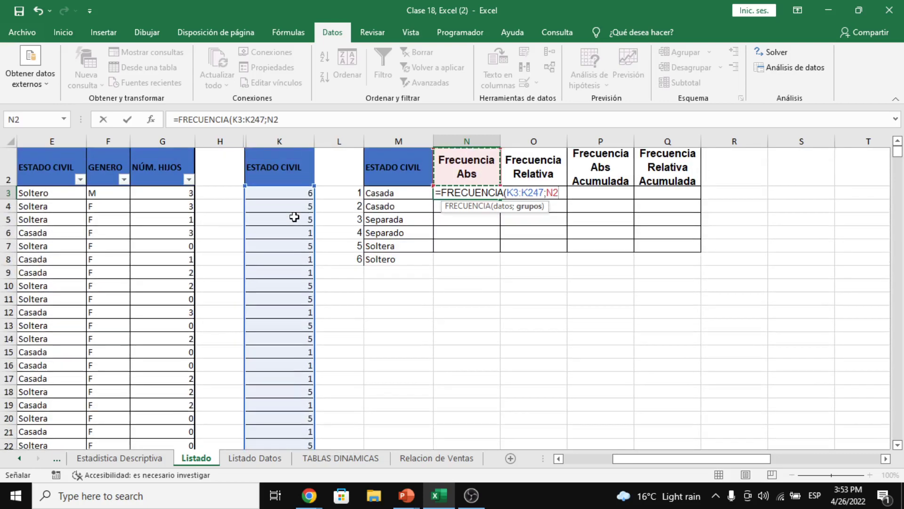
{"action": "key", "text": "Down"}
{"action": "key", "text": "BackSpace"}
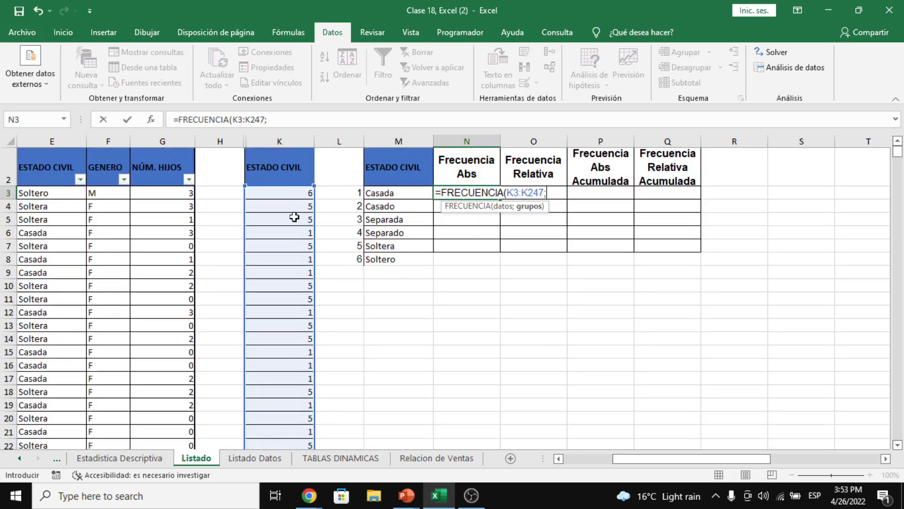
{"action": "left_click", "coordinate": [355, 194]}
{"action": "left_click_drag", "start_coordinate": [356, 193], "coordinate": [354, 258]}
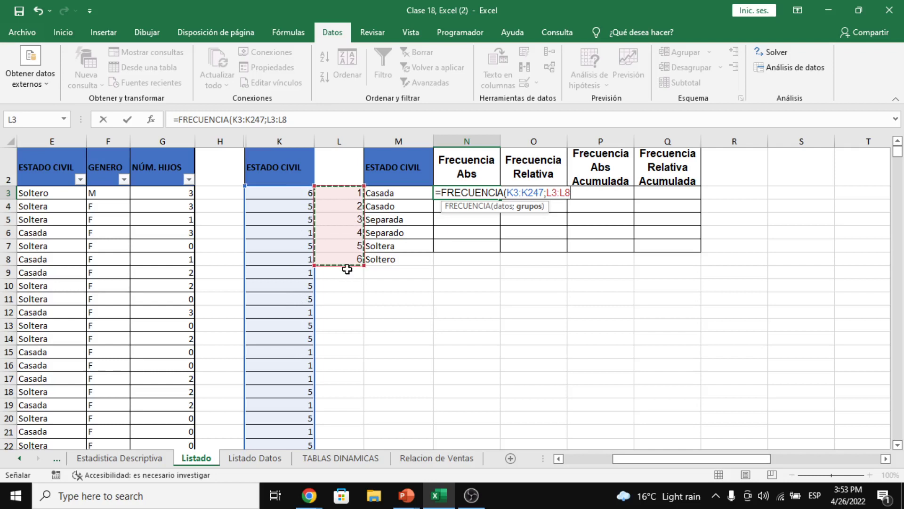
{"action": "key", "text": "Return"}
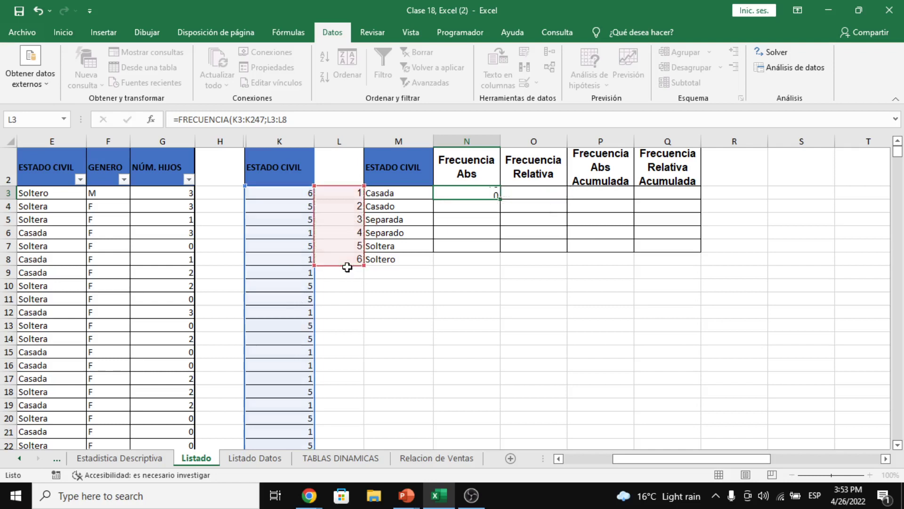
{"action": "key", "text": "Up"}
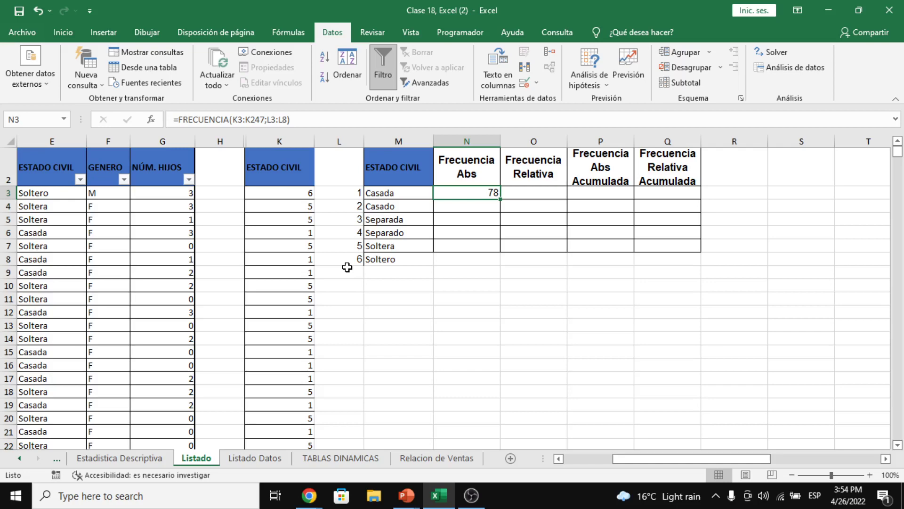
{"action": "key", "text": "alt+Tab"}
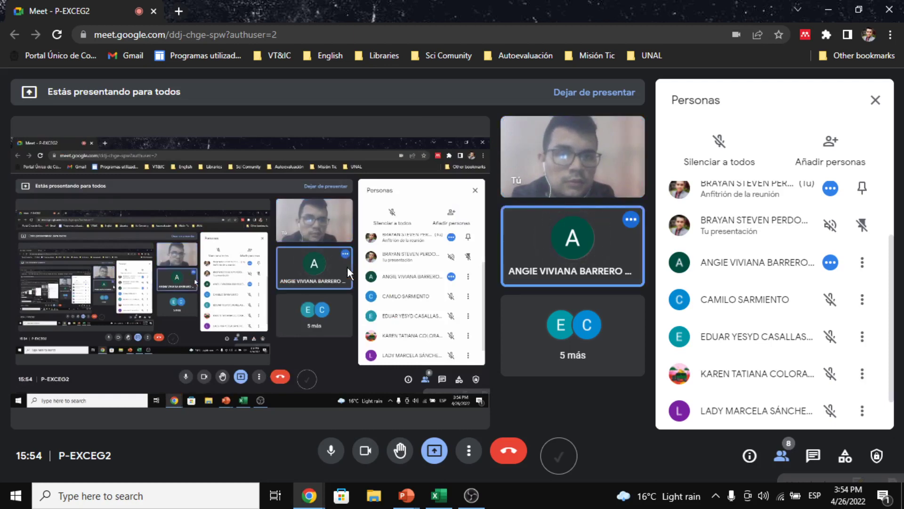
{"action": "key", "text": "alt+Tab"}
{"action": "key", "text": "alt+Tab"}
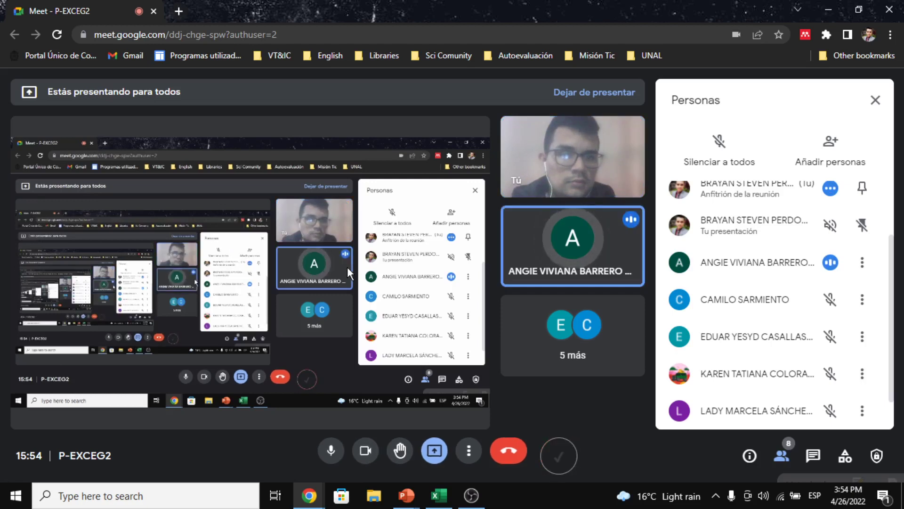
{"action": "key", "text": "alt+Tab"}
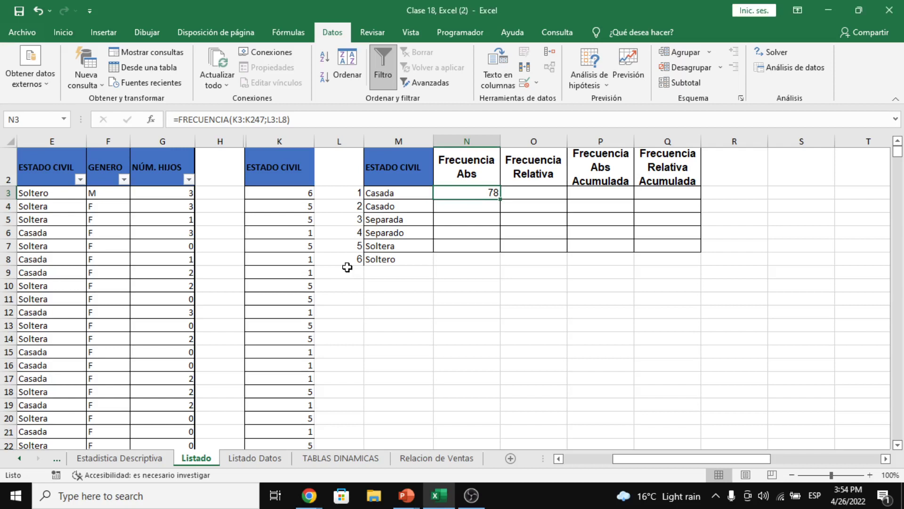
Examine the Casada row across L3:N3 and the groups below it, relating each code and marital status to its absolute frequency
{"action": "key", "text": "Left"}
{"action": "key", "text": "Left"}
{"action": "key", "text": "Right"}
{"action": "key", "text": "Left"}
{"action": "key", "text": "Right"}
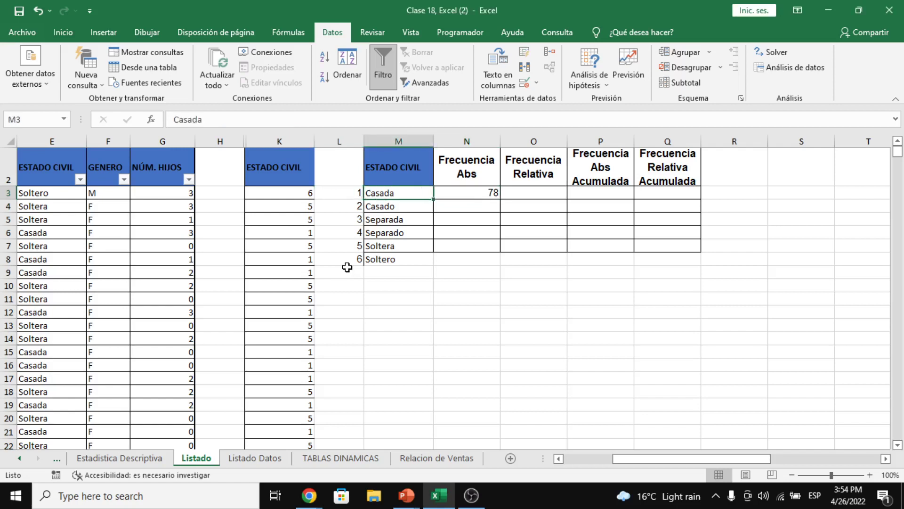
{"action": "key", "text": "Left"}
{"action": "key", "text": "Right"}
{"action": "key", "text": "Left"}
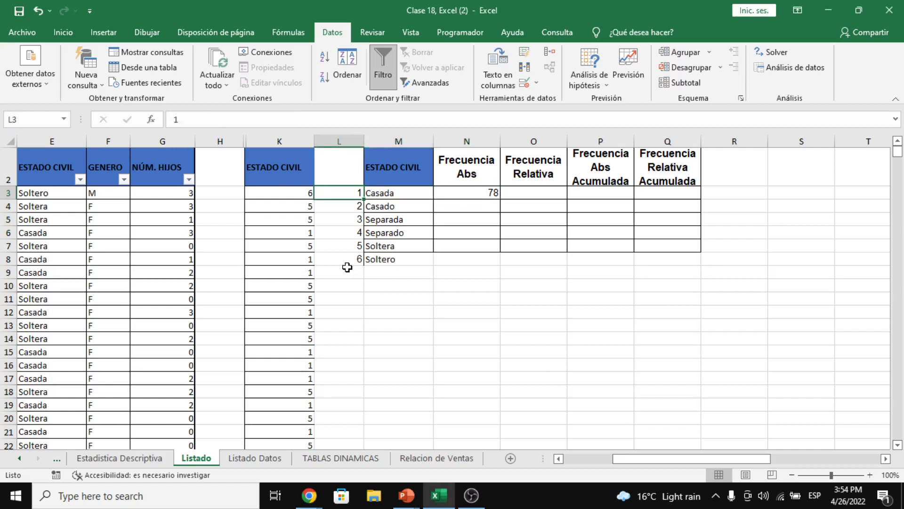
{"action": "key", "text": "Right"}
{"action": "key", "text": "Left"}
{"action": "key", "text": "Right"}
{"action": "key", "text": "Right"}
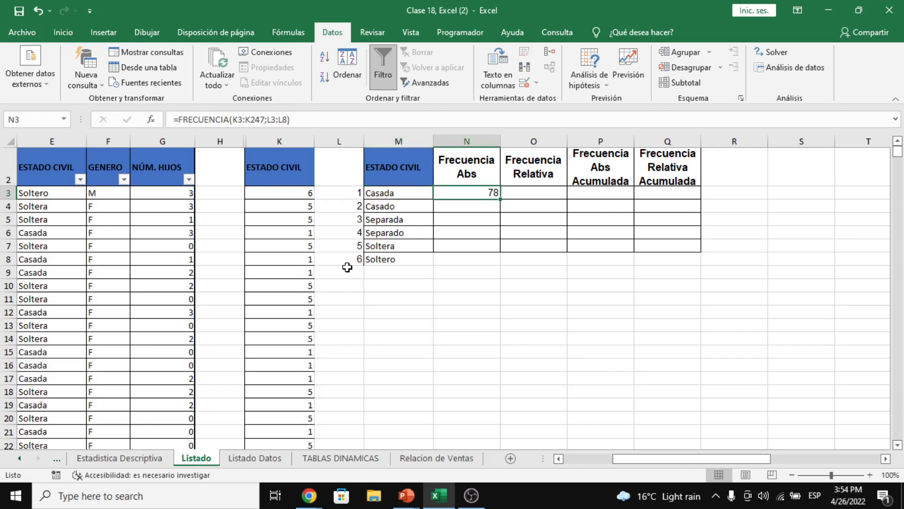
{"action": "key", "text": "Left"}
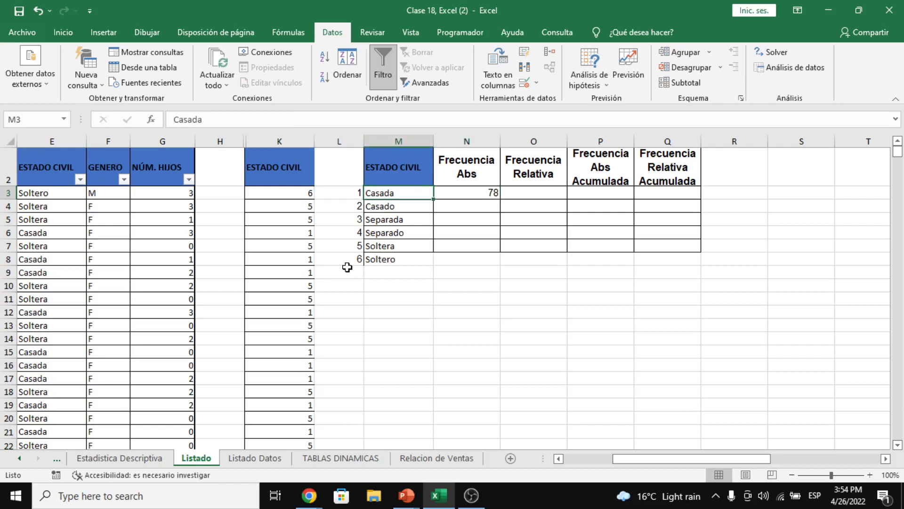
{"action": "key", "text": "Down"}
{"action": "key", "text": "Down"}
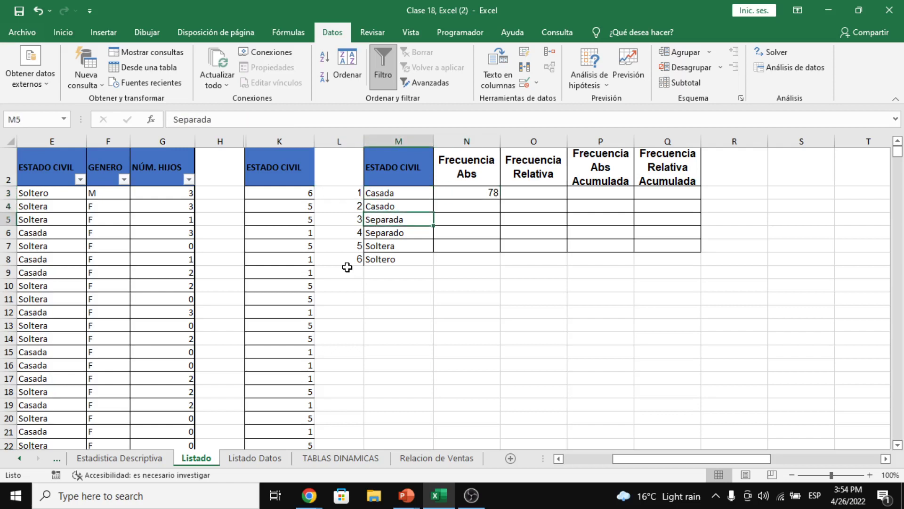
{"action": "key", "text": "Up"}
{"action": "key", "text": "Up"}
{"action": "key", "text": "Right"}
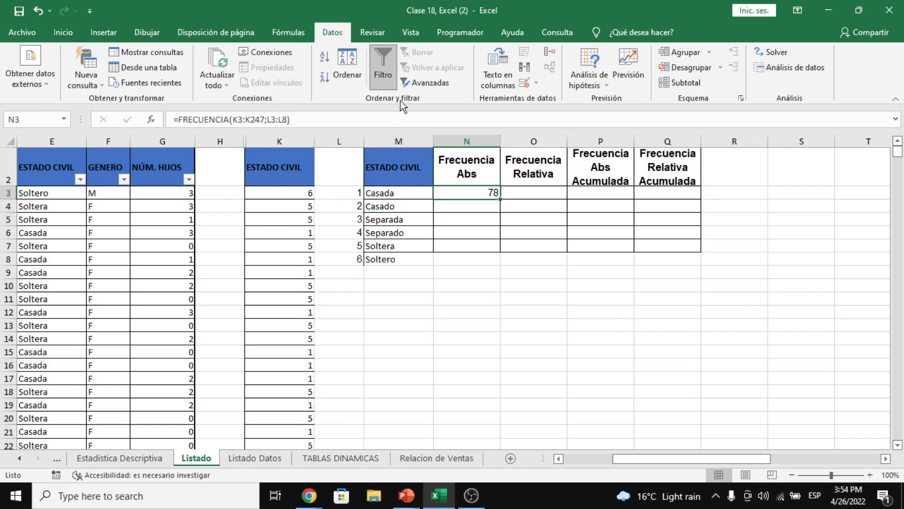
Re-enter =FRECUENCIA(K3:K247;L3:L8) in N3, with the coded ESTADO CIVIL column as data and the codes in column L as groups
{"action": "type", "text": "=FRECUENCIA("}
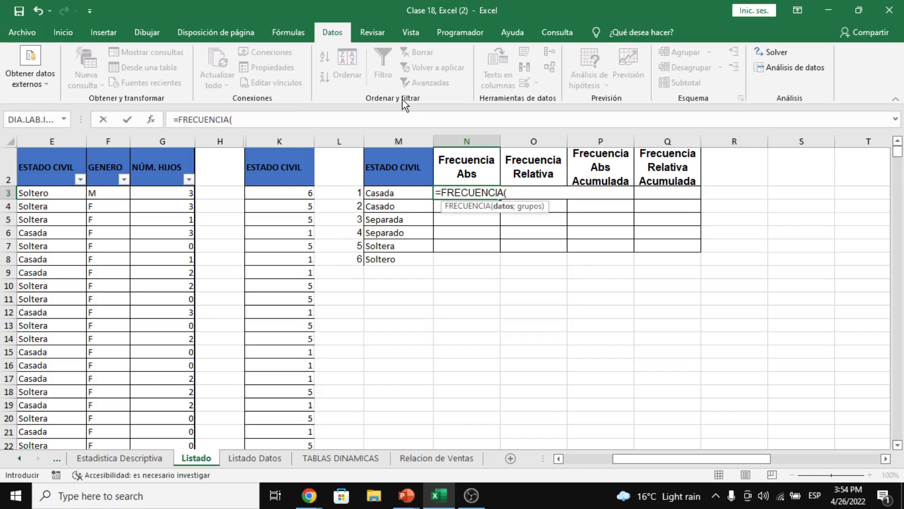
{"action": "left_click", "coordinate": [292, 190]}
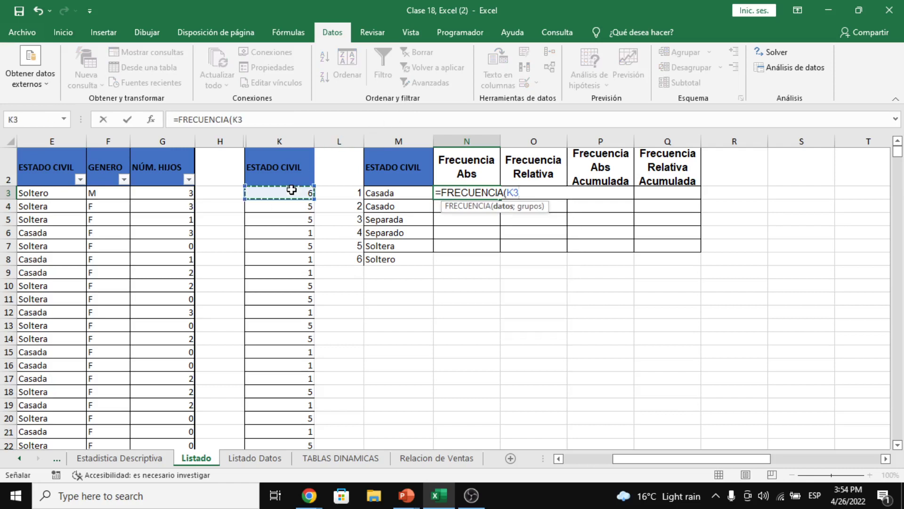
{"action": "key", "text": "ctrl+shift+Down"}
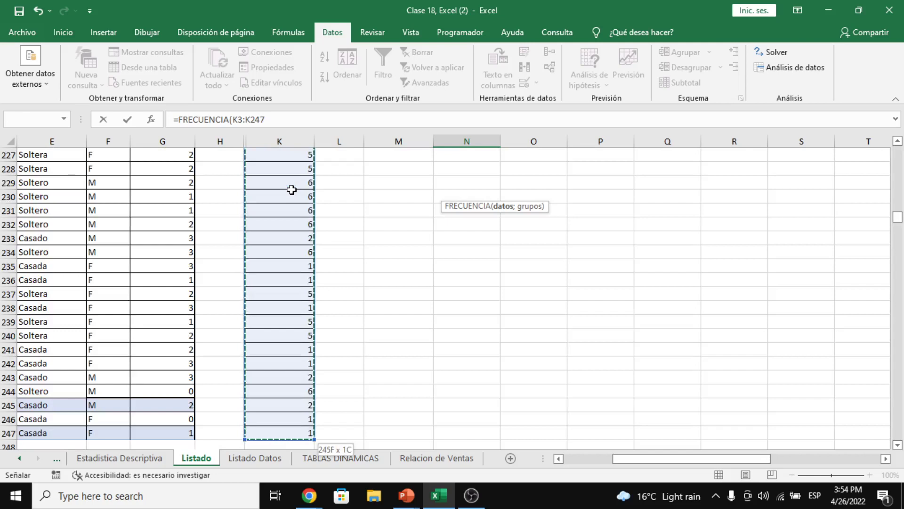
{"action": "type", "text": ";"}
{"action": "key", "text": "Right"}
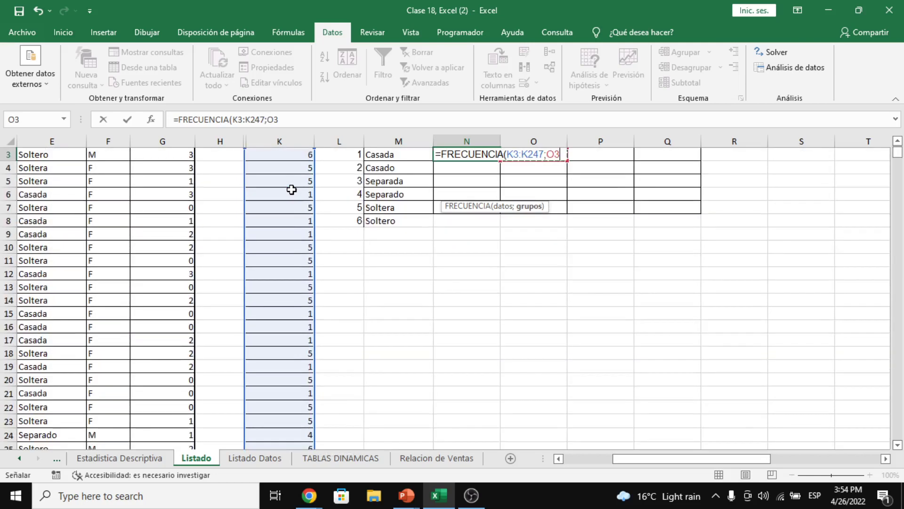
{"action": "key", "text": "BackSpace"}
{"action": "key", "text": "BackSpace"}
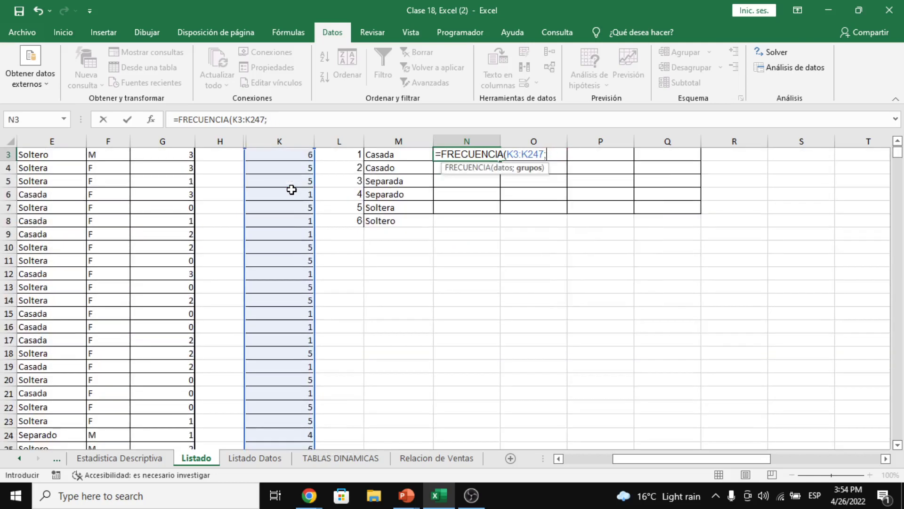
{"action": "double_click", "coordinate": [898, 141]}
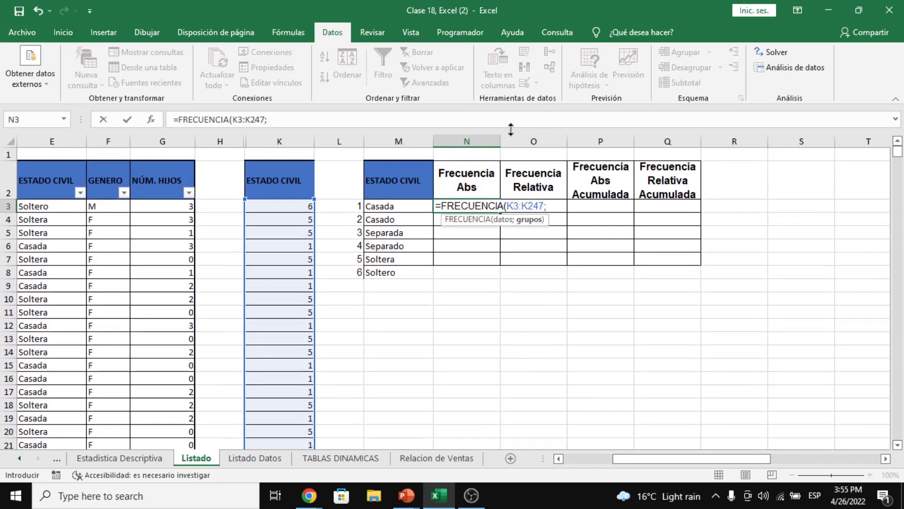
{"action": "left_click_drag", "start_coordinate": [265, 120], "coordinate": [234, 121]}
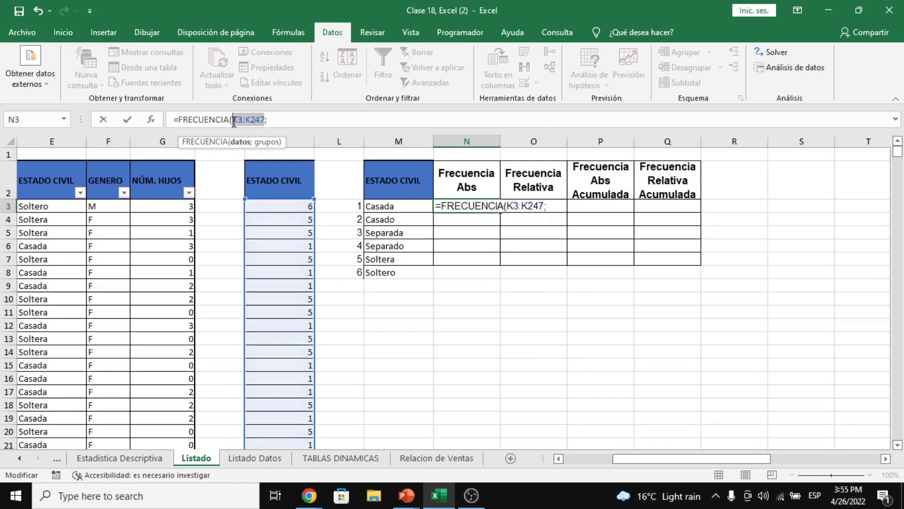
{"action": "left_click", "coordinate": [293, 120]}
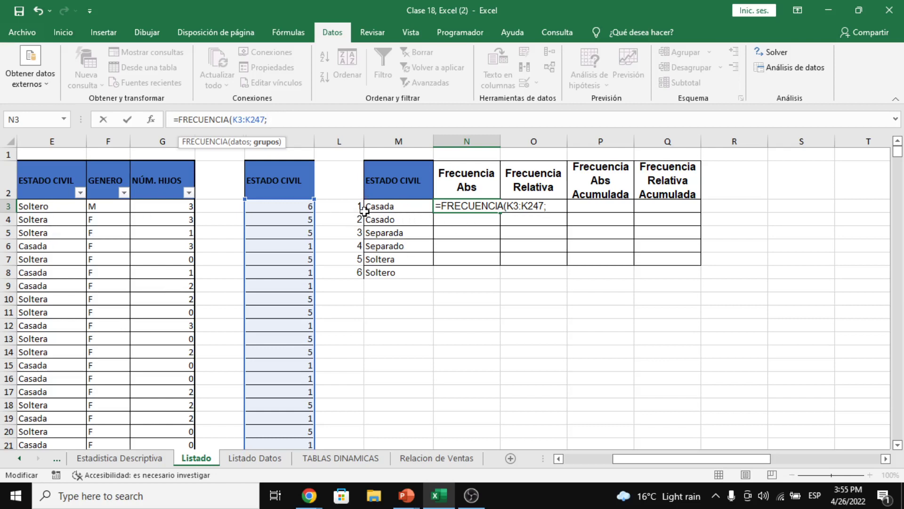
{"action": "left_click_drag", "start_coordinate": [359, 207], "coordinate": [364, 274]}
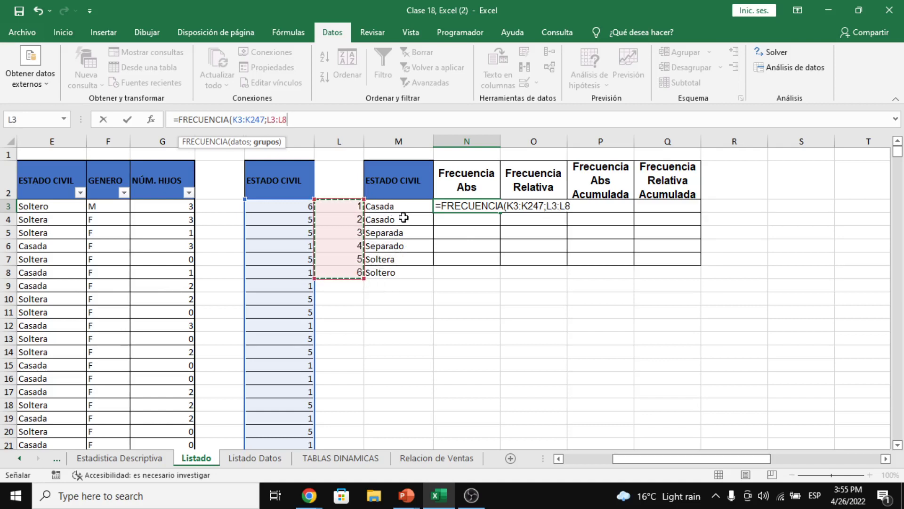
{"action": "key", "text": "Return"}
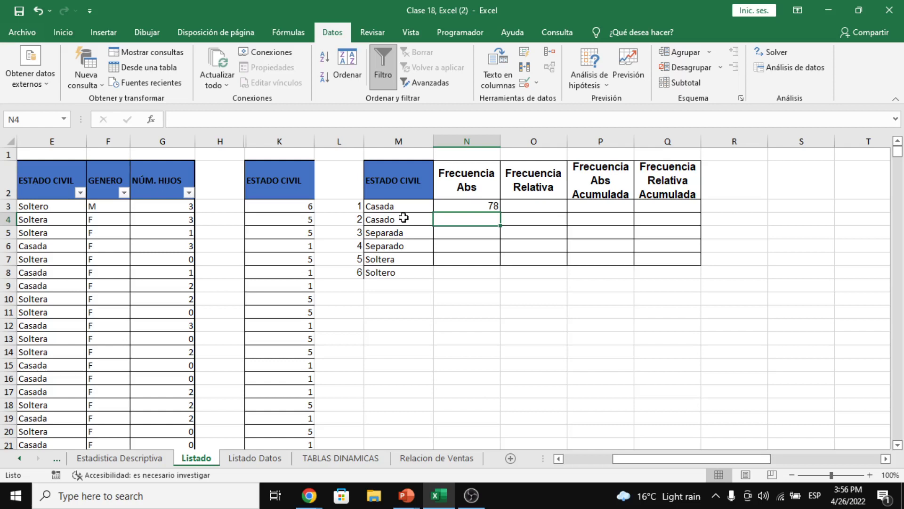
Select the absolute frequency cells N3:N8 covering all six ESTADO CIVIL groups
{"action": "left_click", "coordinate": [496, 206]}
{"action": "key", "text": "shift+Down"}
{"action": "key", "text": "shift+Down"}
{"action": "key", "text": "shift+Down"}
{"action": "key", "text": "shift+Down"}
{"action": "key", "text": "shift+Down"}
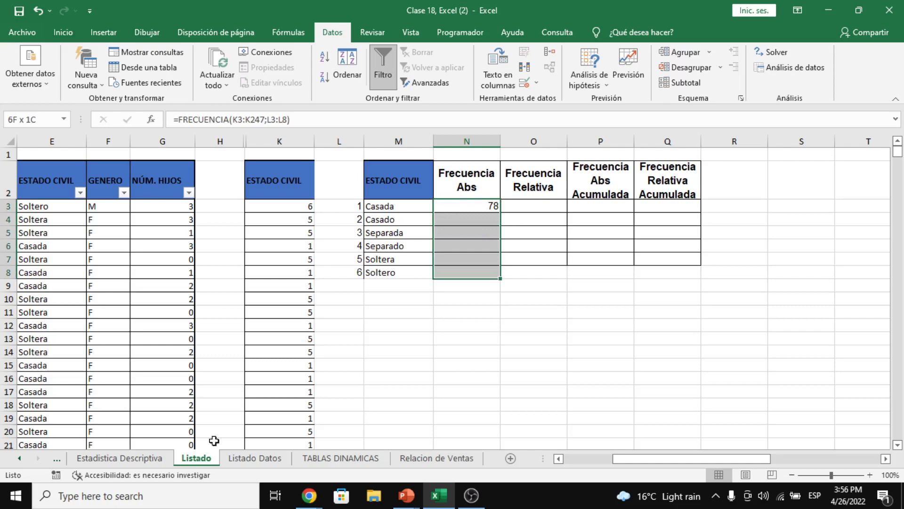
Read the Función Frecuencia description on the Estadistica Descriptiva sheet, especially the part on returning a vertical matrix of numbers, and return to Listado
{"action": "left_click", "coordinate": [134, 459]}
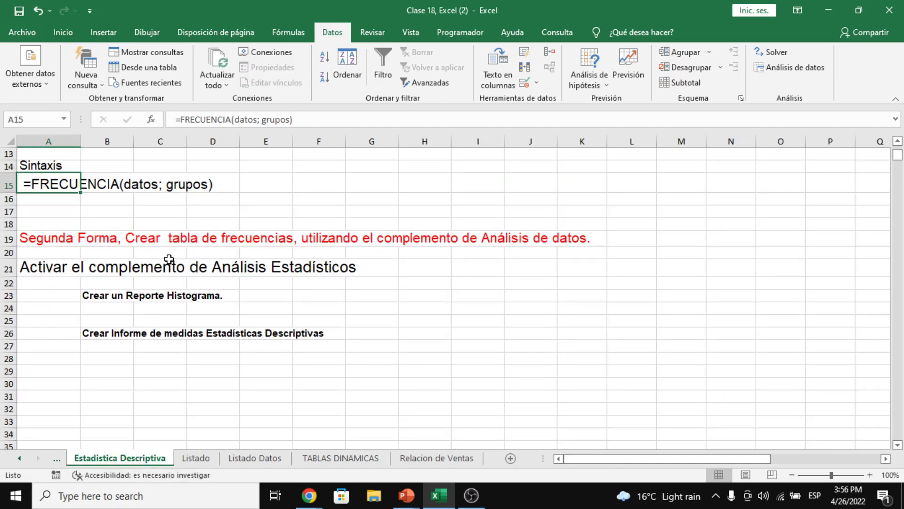
{"action": "scroll", "coordinate": [160, 257], "scroll_direction": "up", "scroll_amount": 2}
{"action": "left_click", "coordinate": [153, 256]}
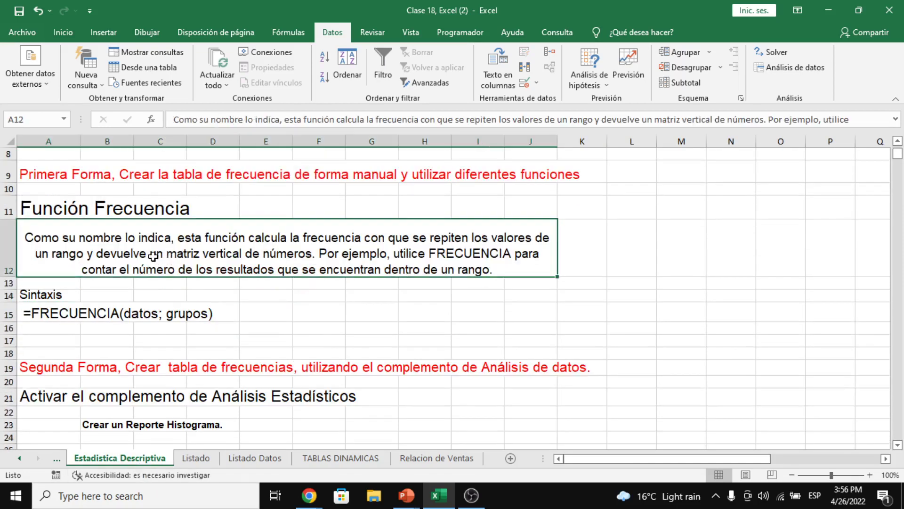
{"action": "double_click", "coordinate": [144, 255]}
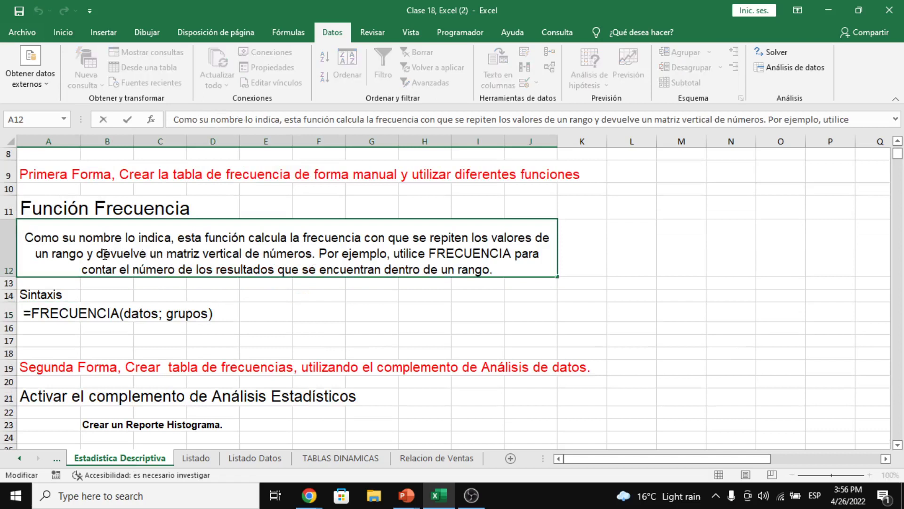
{"action": "left_click_drag", "start_coordinate": [109, 254], "coordinate": [313, 254]}
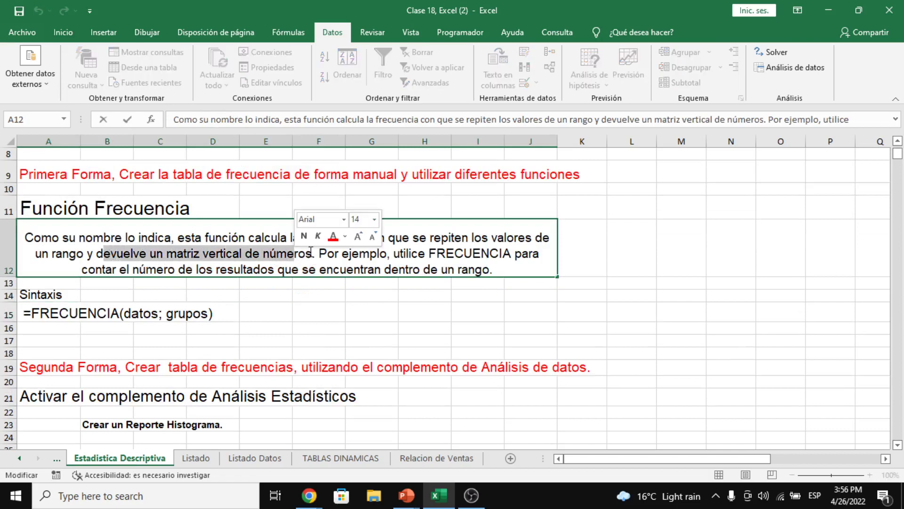
{"action": "left_click", "coordinate": [313, 255]}
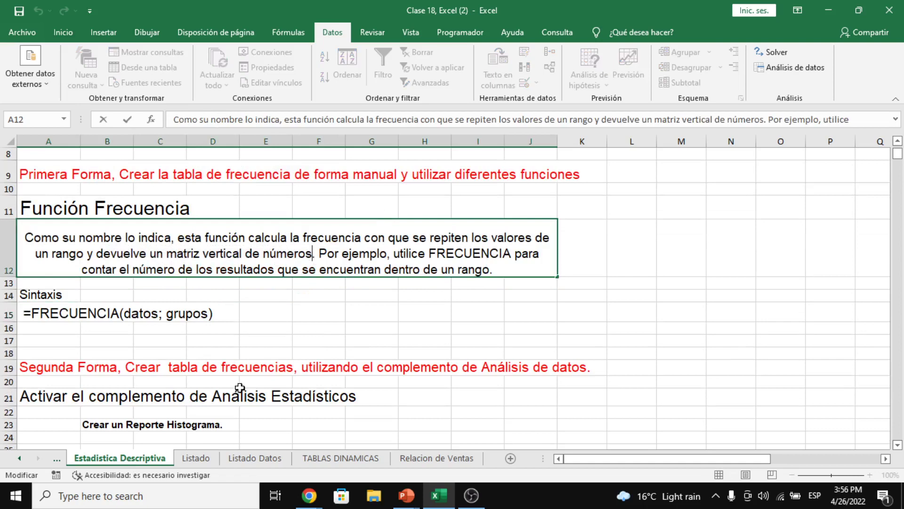
{"action": "left_click", "coordinate": [203, 458]}
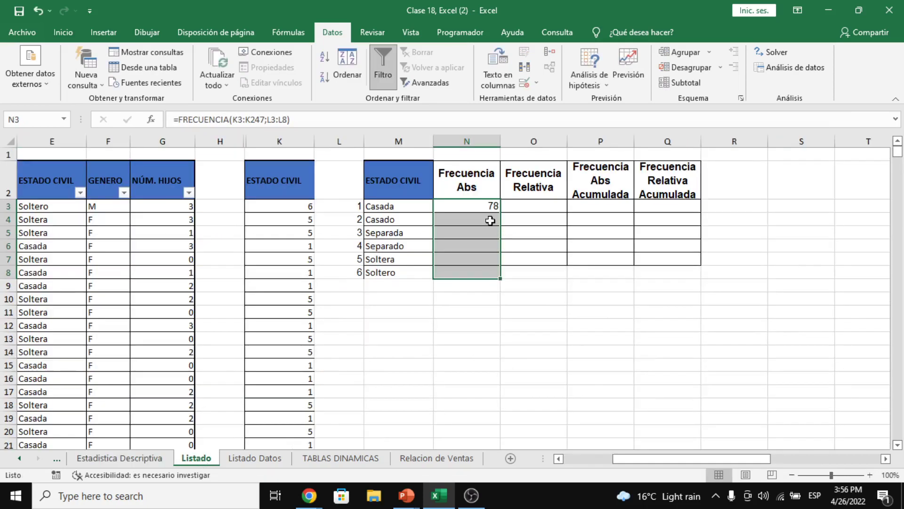
Switch to the Google Meet call, turn off the camera, and return to the Excel workbook
{"action": "left_click", "coordinate": [309, 496]}
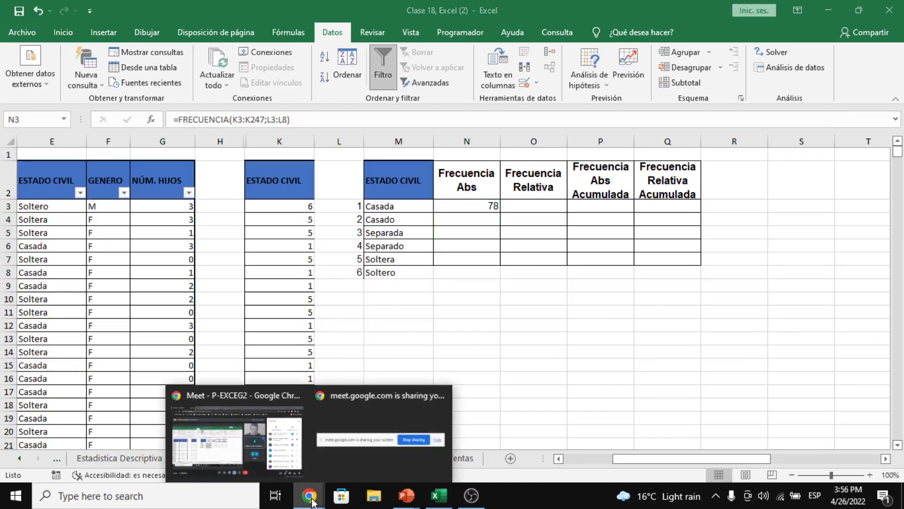
{"action": "left_click", "coordinate": [279, 462]}
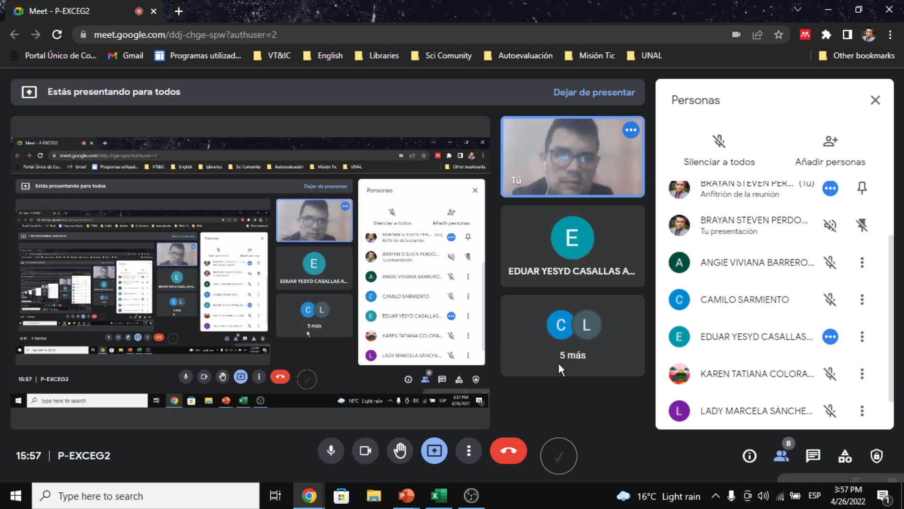
{"action": "key", "text": "alt+Tab"}
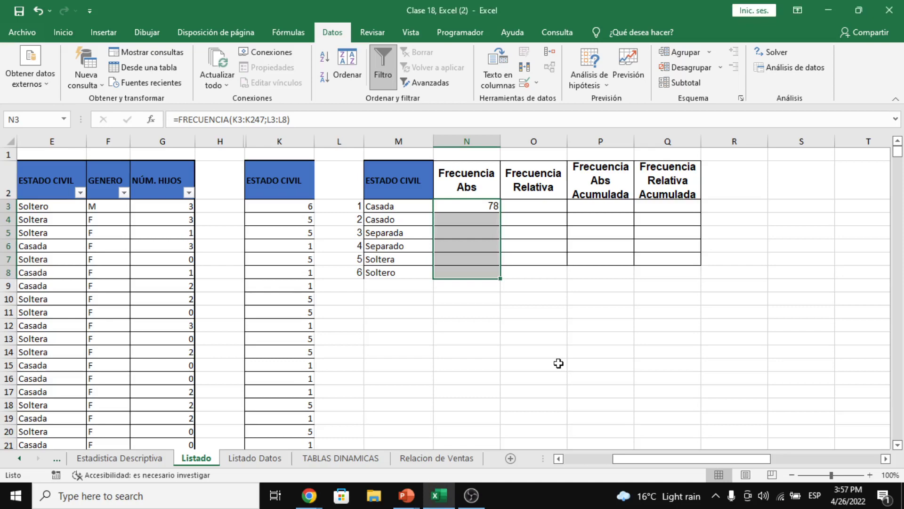
{"action": "key", "text": "alt+Tab"}
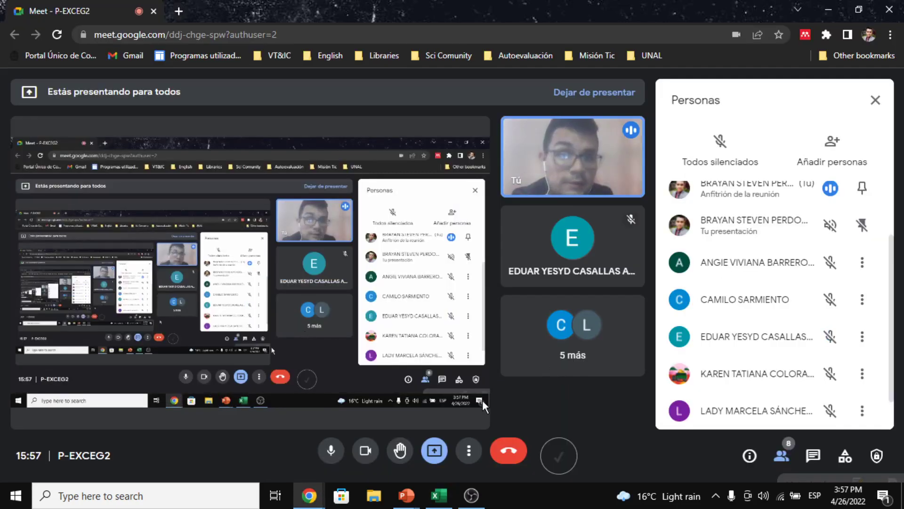
{"action": "left_click", "coordinate": [364, 452]}
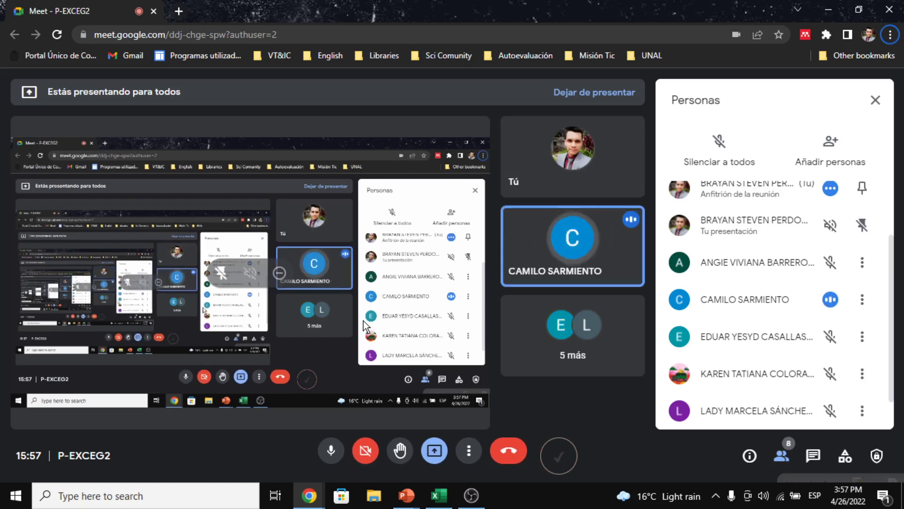
{"action": "key", "text": "alt+Tab"}
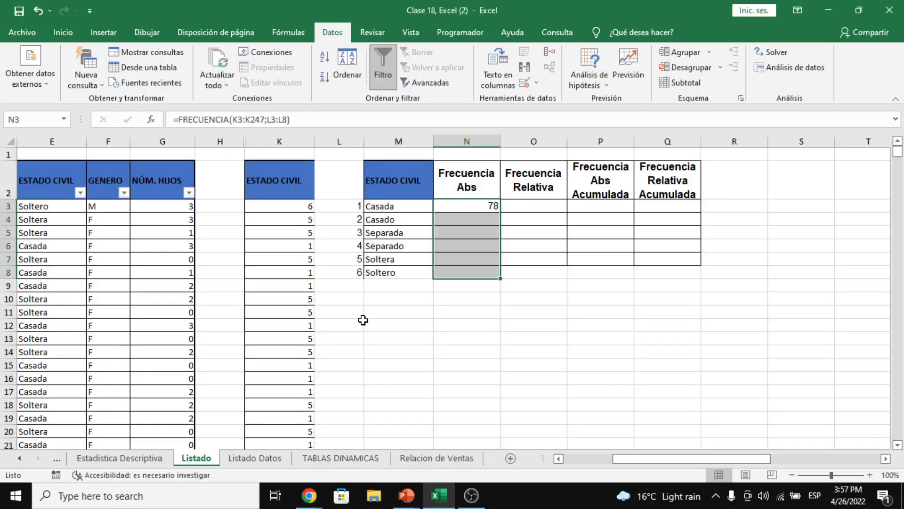
Check the FRECUENCIA formula in N3 and reopen the Función Frecuencia explanation on the Estadistica Descriptiva sheet
{"action": "left_click", "coordinate": [478, 261]}
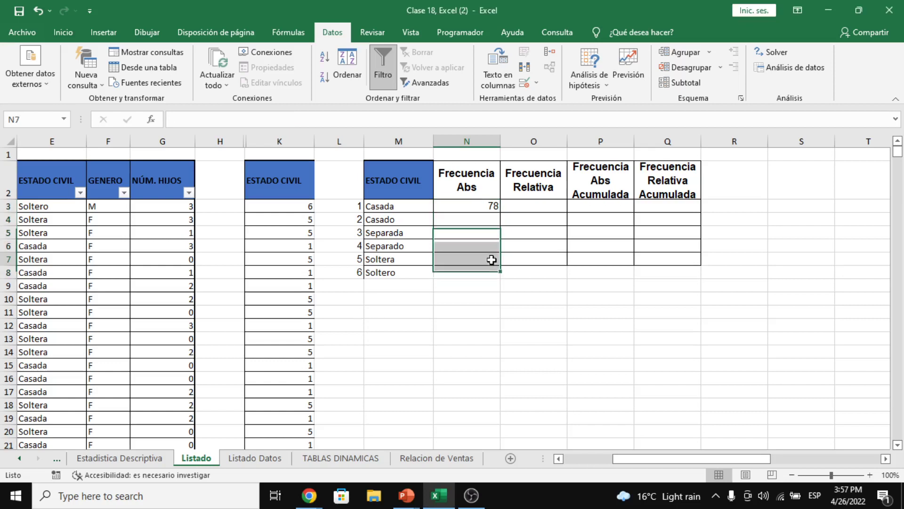
{"action": "left_click", "coordinate": [489, 203]}
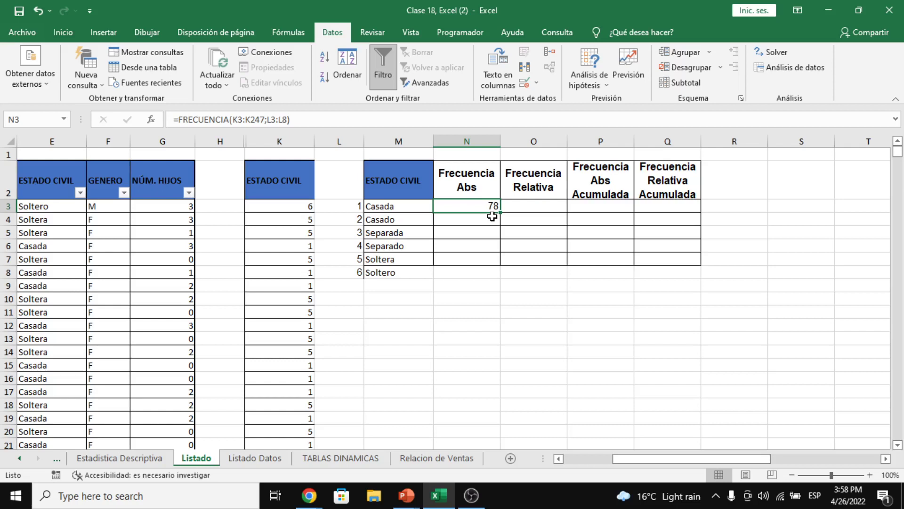
{"action": "left_click", "coordinate": [122, 463]}
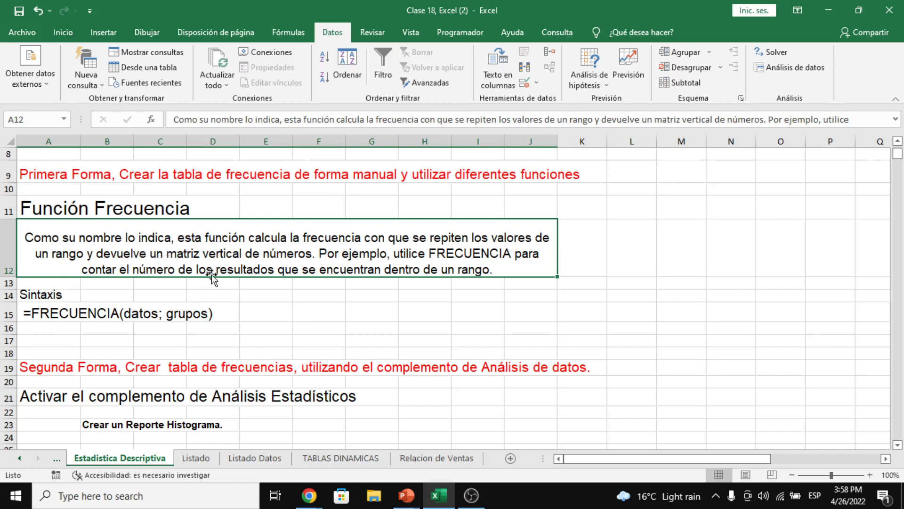
On the Listado sheet, enter the FRECUENCIA formula from N3 as an array formula across N3:N8
{"action": "left_click", "coordinate": [209, 461]}
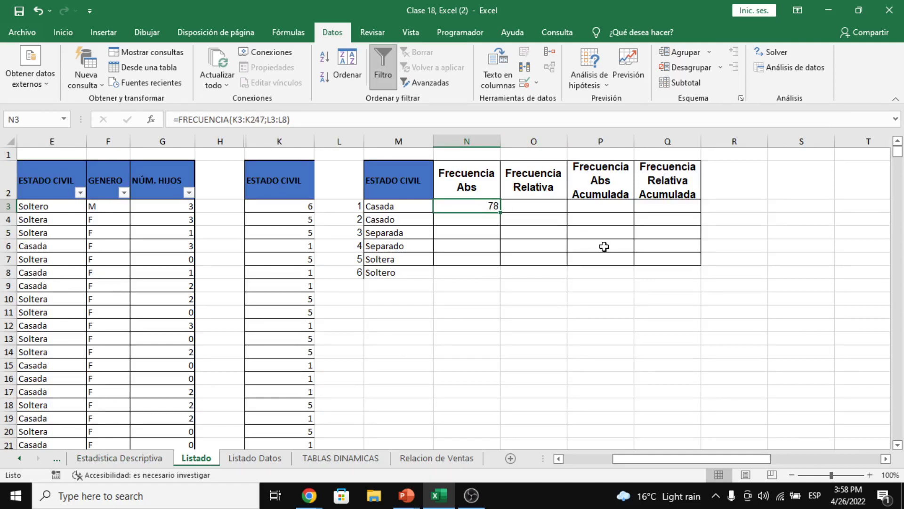
{"action": "key", "text": "shift+Down"}
{"action": "key", "text": "shift+Down"}
{"action": "key", "text": "shift+Down"}
{"action": "key", "text": "shift+Down"}
{"action": "key", "text": "shift+Down"}
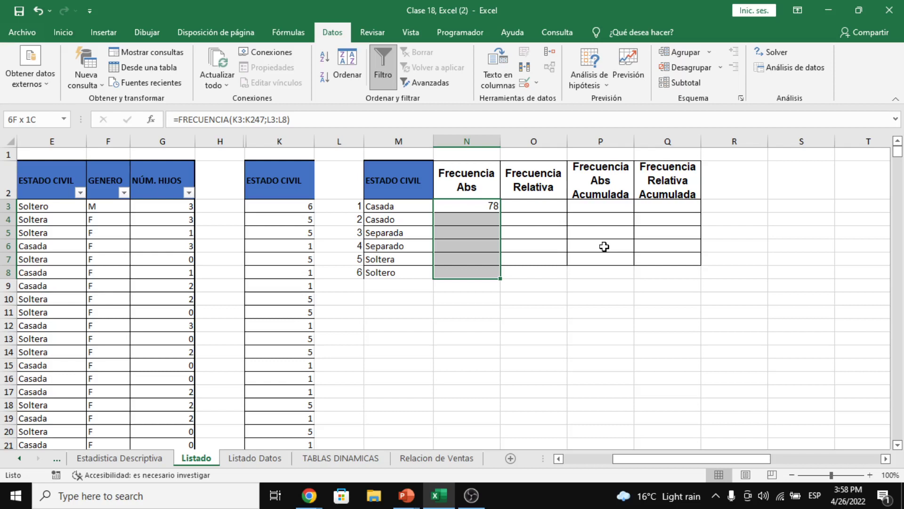
{"action": "key", "text": "F2"}
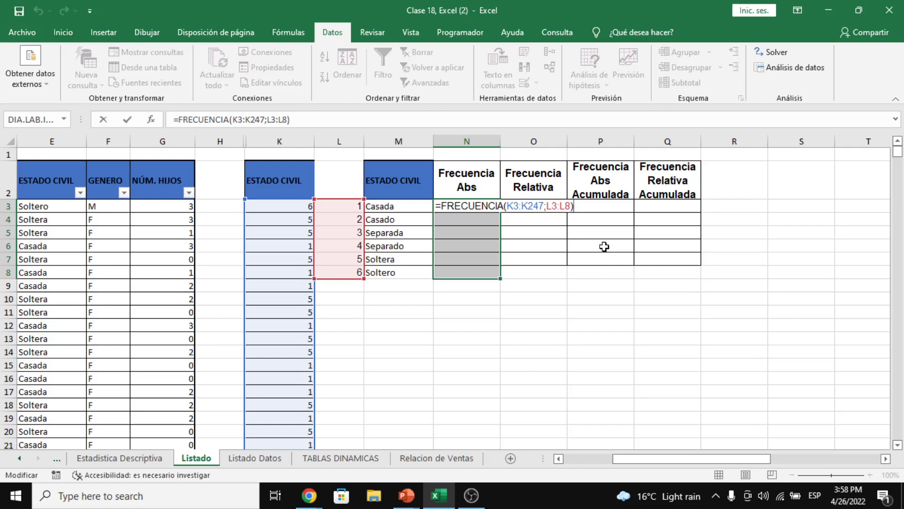
{"action": "key", "text": "ctrl+shift+Return"}
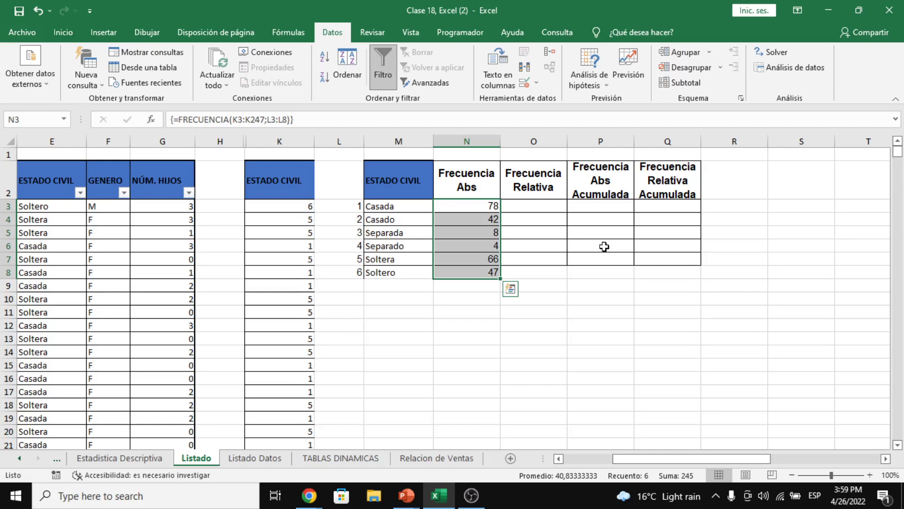
Check the Google Meet call, return to the Excel workbook and undo the array formula entry in N3:N8
{"action": "key", "text": "alt+Tab"}
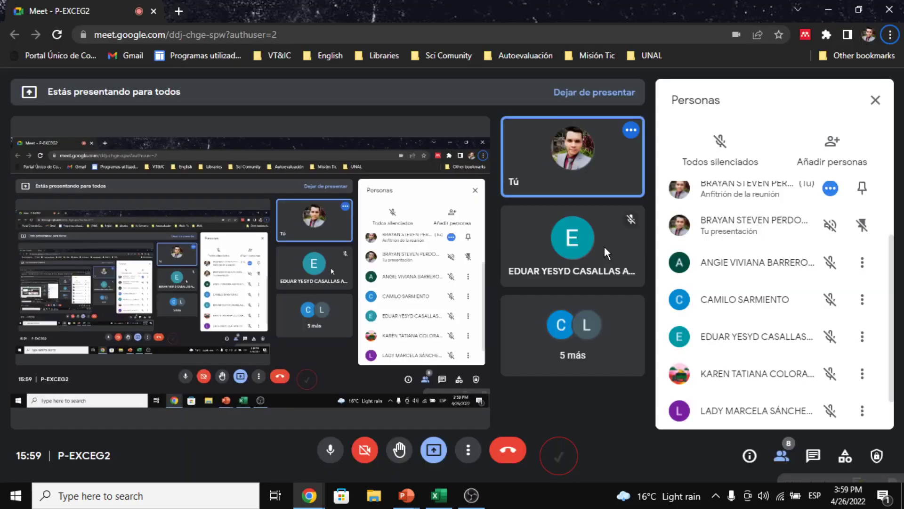
{"action": "key", "text": "alt+Tab"}
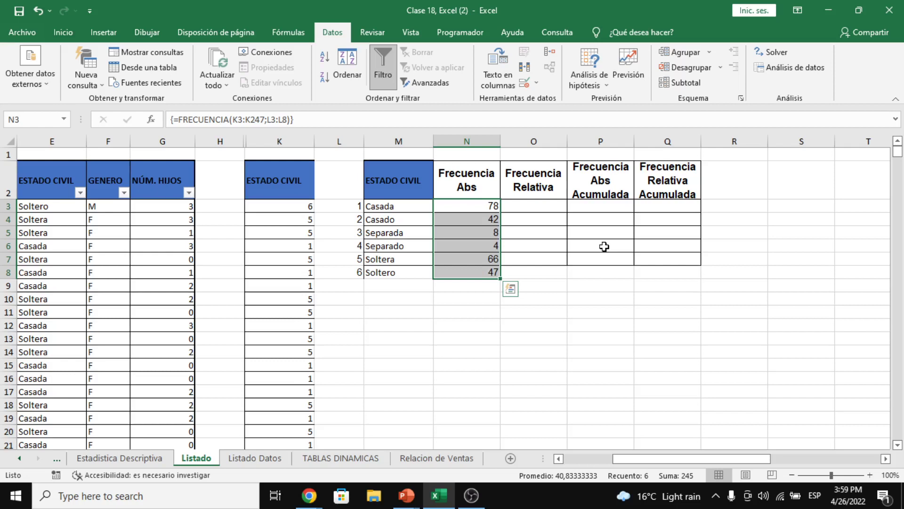
{"action": "key", "text": "ctrl+z"}
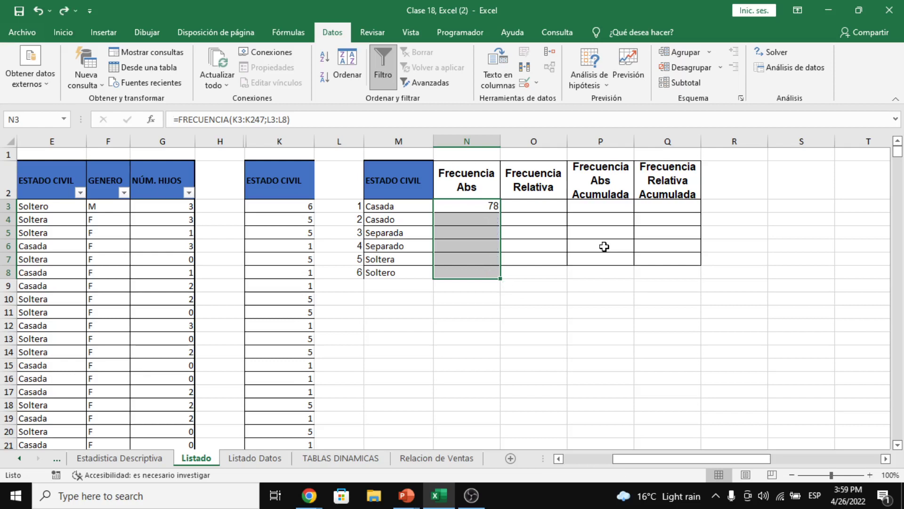
Select N3:N8 again and re-enter =FRECUENCIA(K3:K247;L3:L8) as an array formula over the whole range
{"action": "key", "text": "Up"}
{"action": "key", "text": "Up"}
{"action": "key", "text": "Down"}
{"action": "key", "text": "Down"}
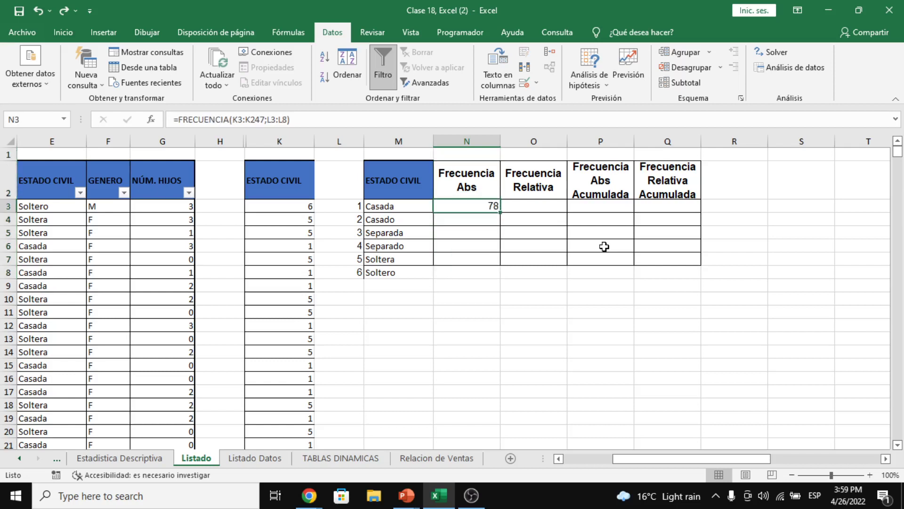
{"action": "key", "text": "shift+Down"}
{"action": "key", "text": "shift+Down"}
{"action": "key", "text": "shift+Down"}
{"action": "key", "text": "shift+Down"}
{"action": "key", "text": "shift+Down"}
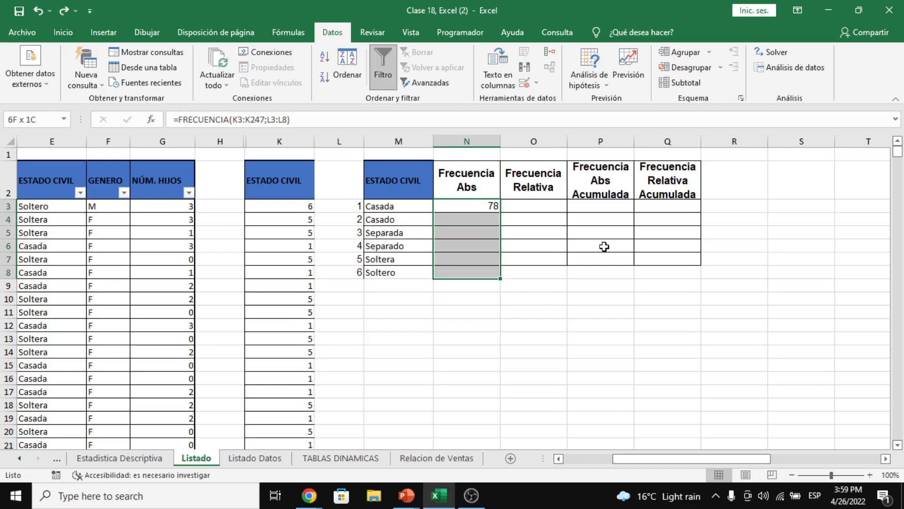
{"action": "key", "text": "F2"}
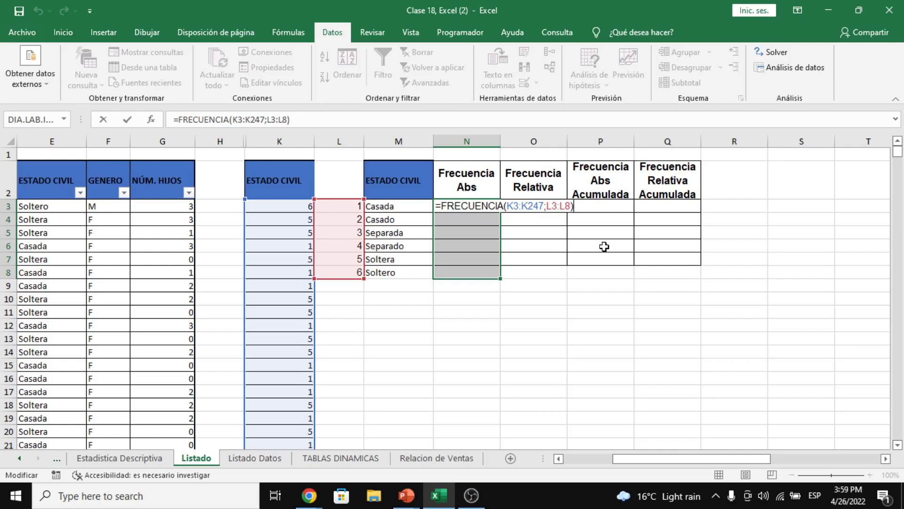
{"action": "key", "text": "ctrl+shift+Return"}
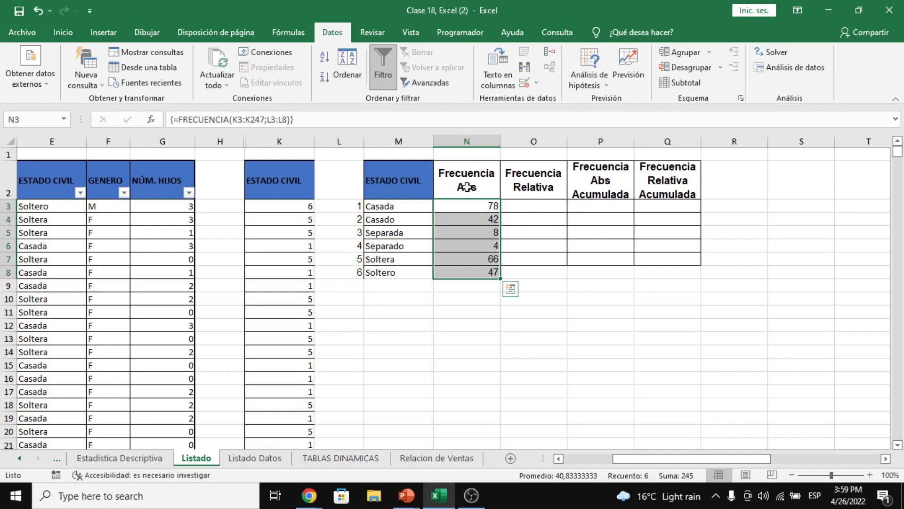
Inspect the array formula behind the absolute frequencies in N3:N7, including its data and group ranges
{"action": "left_click", "coordinate": [298, 121]}
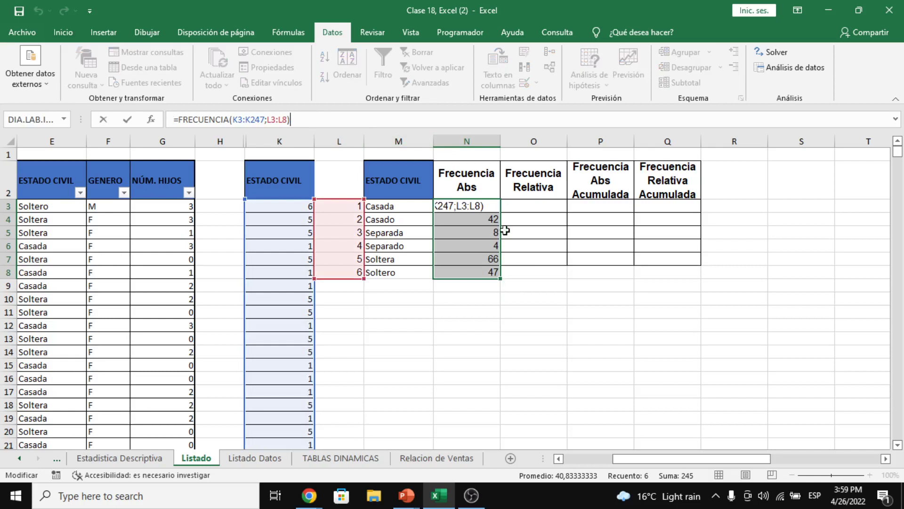
{"action": "key", "text": "ctrl+shift+Return"}
{"action": "left_click", "coordinate": [485, 218]}
{"action": "left_click", "coordinate": [485, 231]}
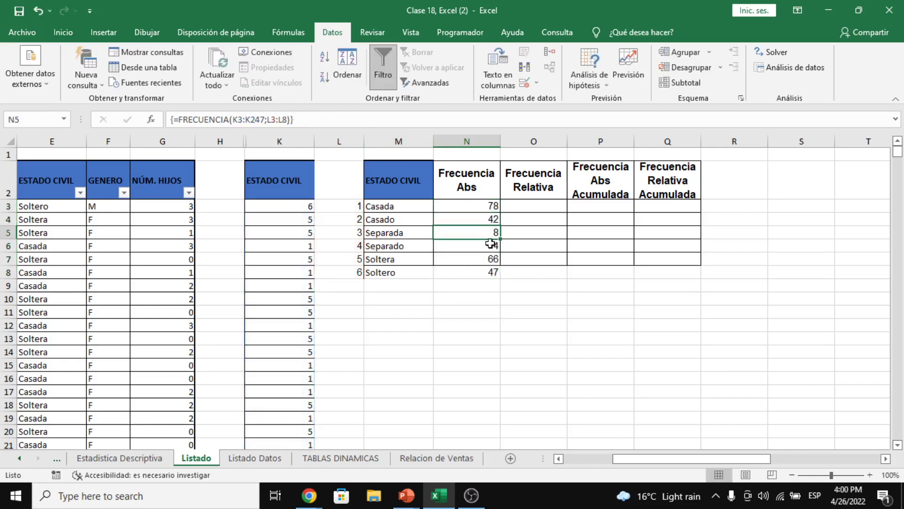
{"action": "left_click", "coordinate": [488, 244]}
{"action": "left_click", "coordinate": [489, 257]}
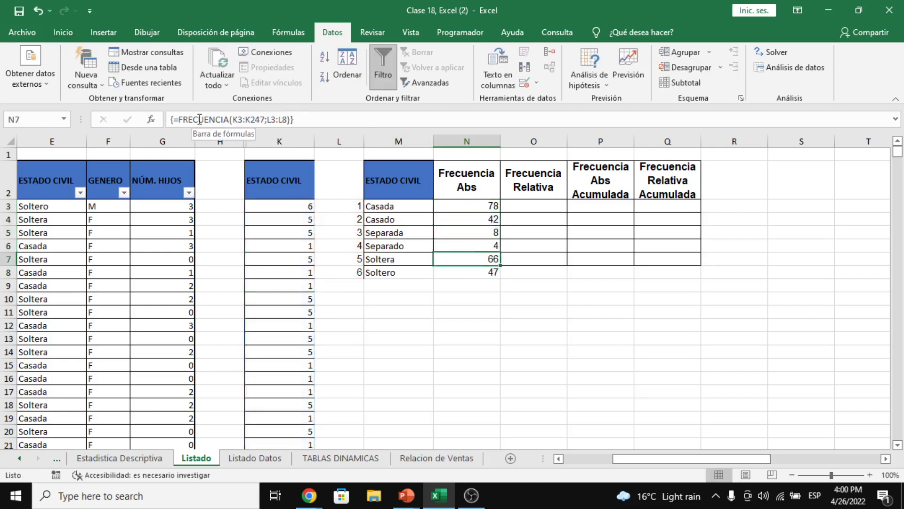
{"action": "left_click", "coordinate": [486, 207]}
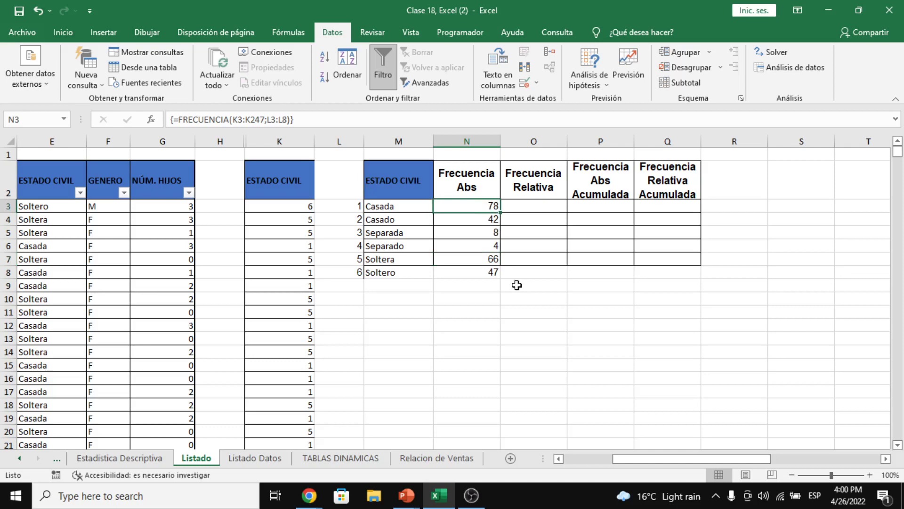
Check the Google Meet call, return to the Excel workbook and review the array formula in cells N4 to N7
{"action": "key", "text": "alt+Tab"}
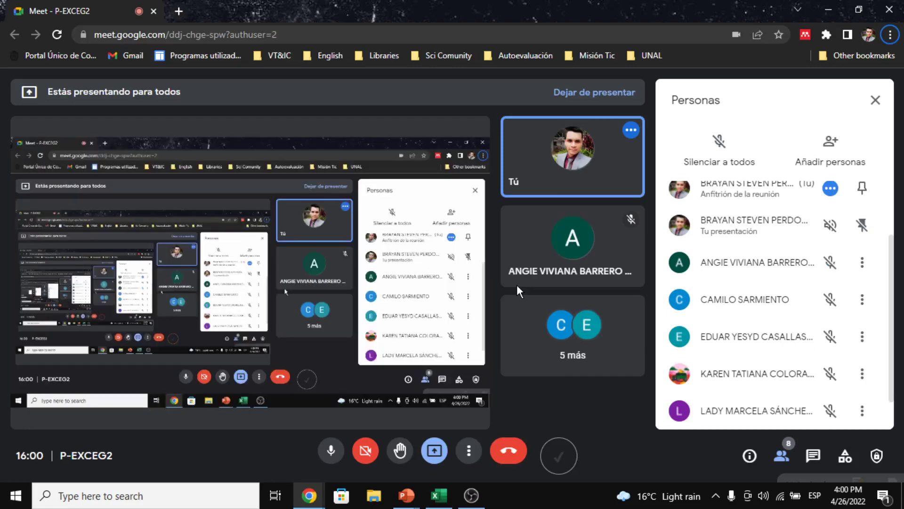
{"action": "key", "text": "alt+Tab"}
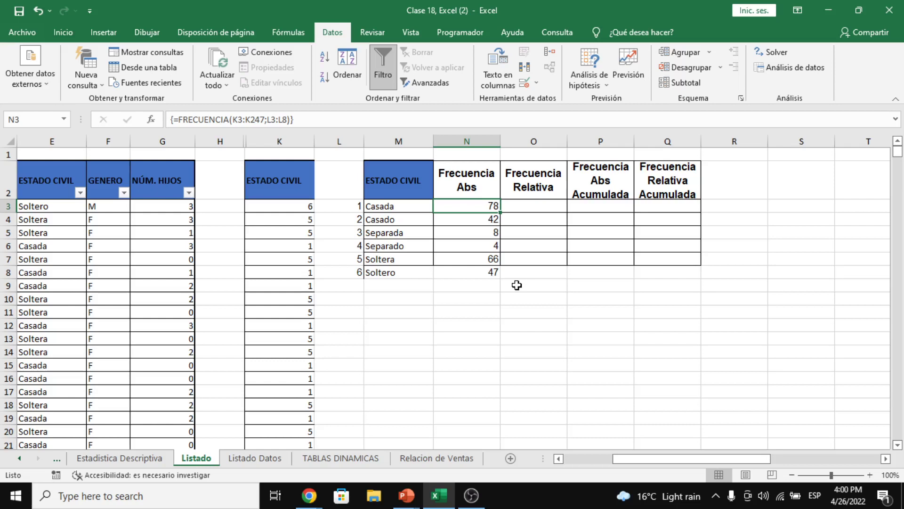
{"action": "key", "text": "Down"}
{"action": "key", "text": "Down"}
{"action": "key", "text": "Down"}
{"action": "key", "text": "Down"}
{"action": "key", "text": "Up"}
{"action": "key", "text": "Up"}
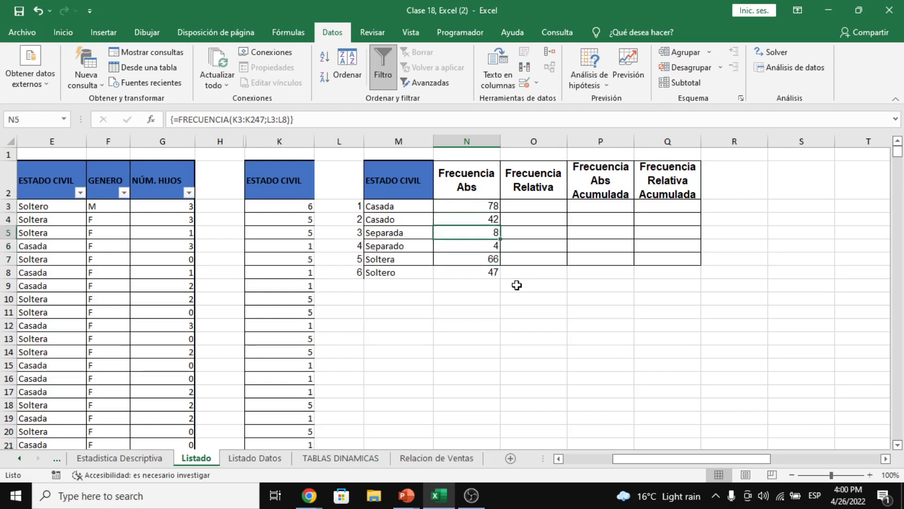
{"action": "key", "text": "Up"}
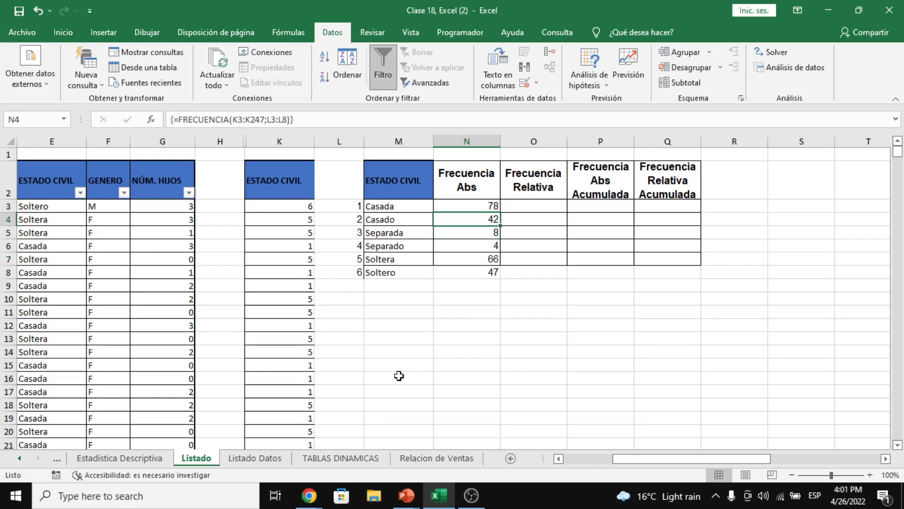
Switch to the Google Meet call to check on the participants, and return to the Excel workbook
{"action": "mouse_move", "coordinate": [309, 494]}
{"action": "mouse_move", "coordinate": [289, 463]}
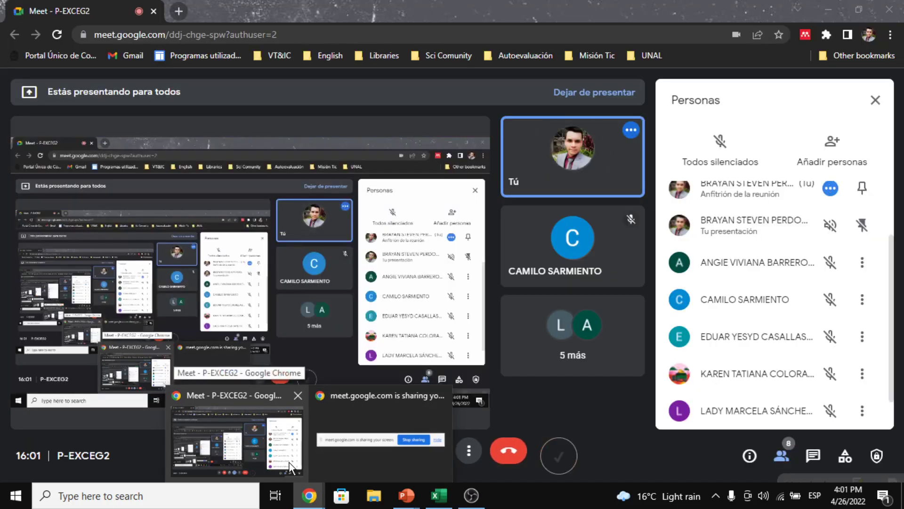
{"action": "left_click", "coordinate": [273, 449]}
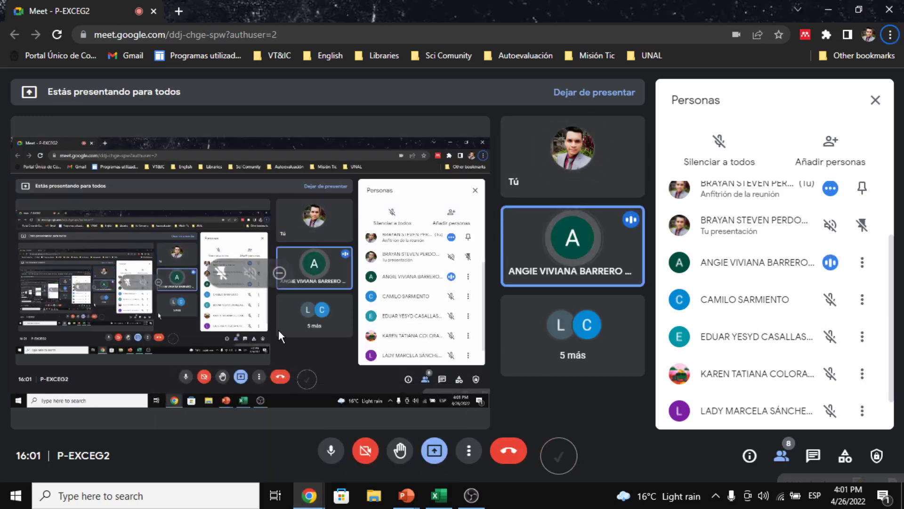
{"action": "key", "text": "alt+Tab"}
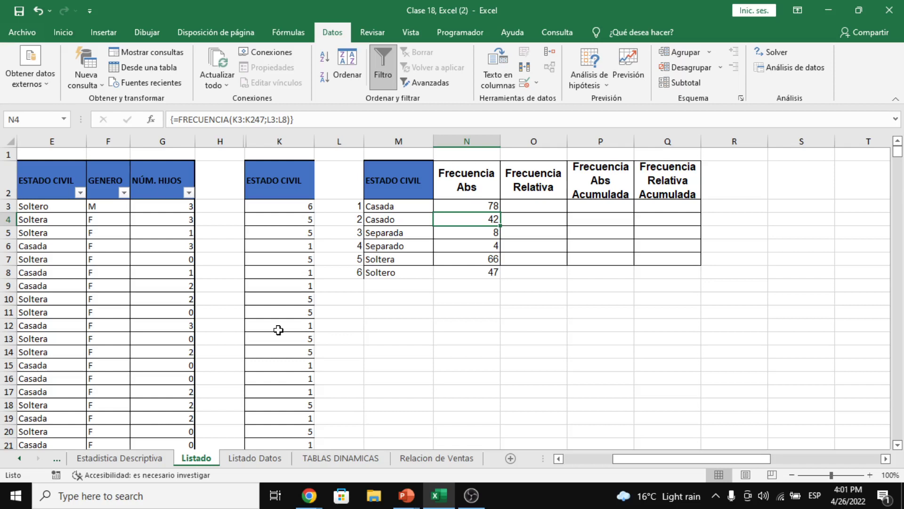
Clear the absolute frequency cells N3:N8 and start a new FRECUENCIA formula in N3
{"action": "key", "text": "Up"}
{"action": "key", "text": "shift+Down"}
{"action": "key", "text": "shift+Down"}
{"action": "key", "text": "shift+Down"}
{"action": "key", "text": "shift+Down"}
{"action": "key", "text": "shift+Down"}
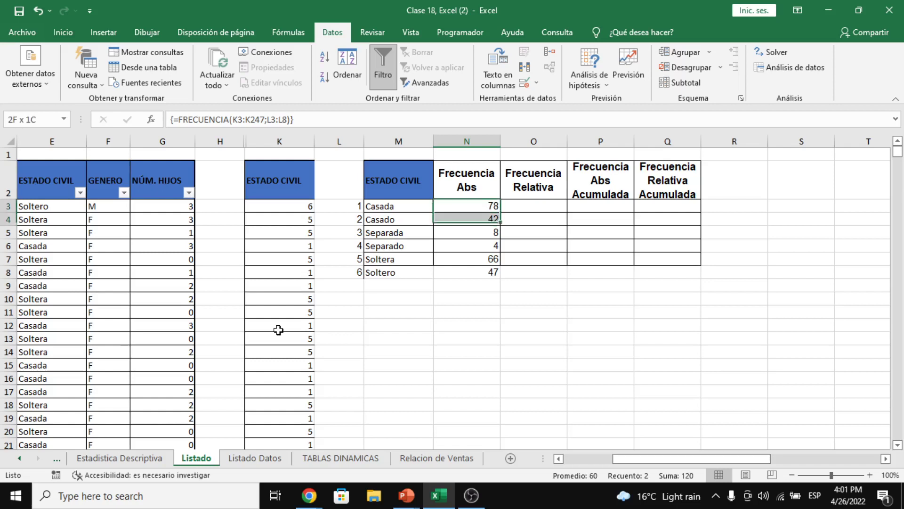
{"action": "key", "text": "Delete"}
{"action": "key", "text": "shift+Up"}
{"action": "key", "text": "shift+Up"}
{"action": "key", "text": "shift+Up"}
{"action": "key", "text": "shift+Up"}
{"action": "key", "text": "shift+Up"}
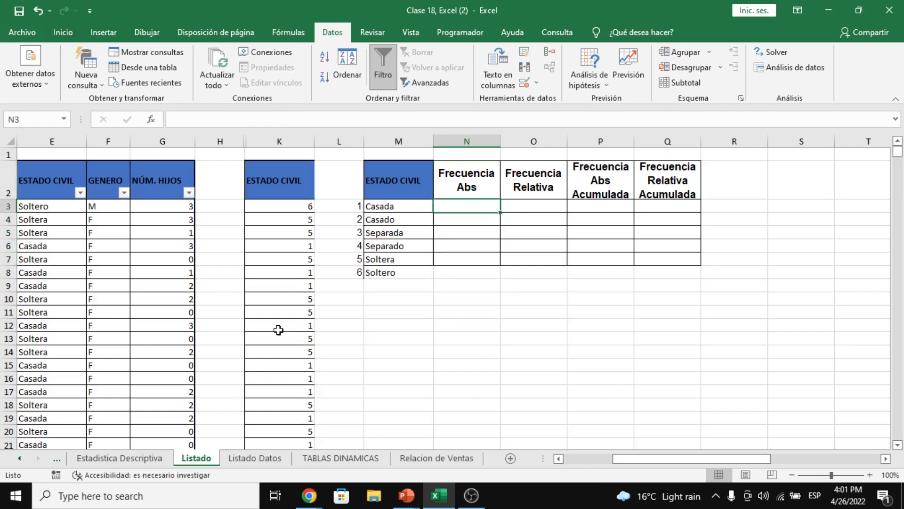
{"action": "type", "text": "=FRE"}
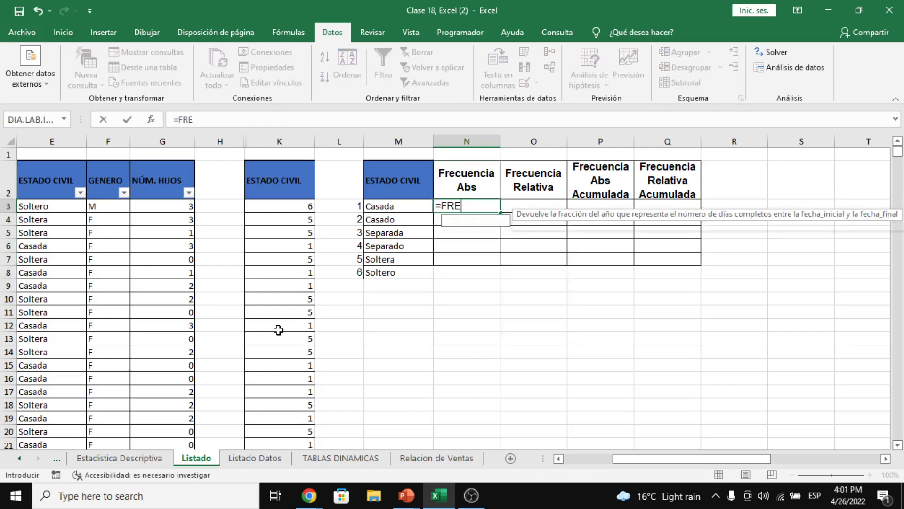
{"action": "key", "text": "Tab"}
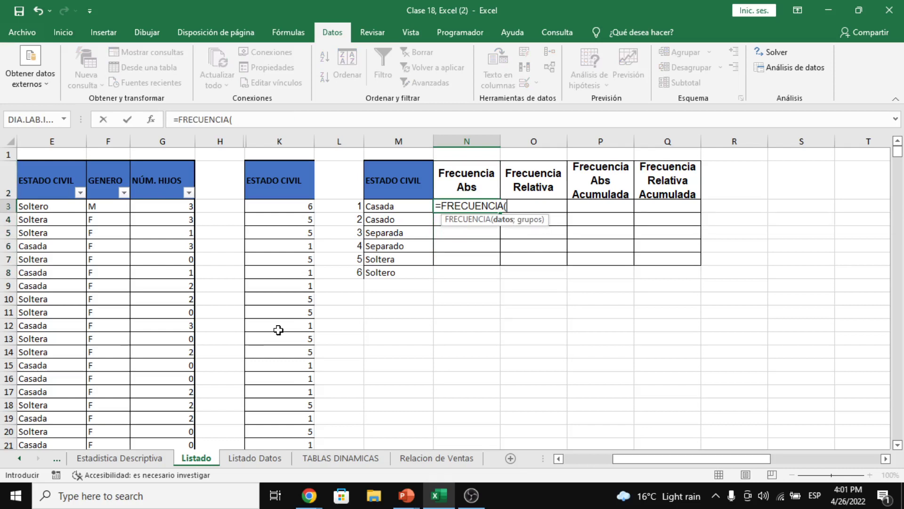
{"action": "key", "text": "Left"}
{"action": "key", "text": "Left"}
{"action": "key", "text": "Left"}
{"action": "key", "text": "Left"}
{"action": "key", "text": "Left"}
{"action": "key", "text": "Left"}
{"action": "key", "text": "Left"}
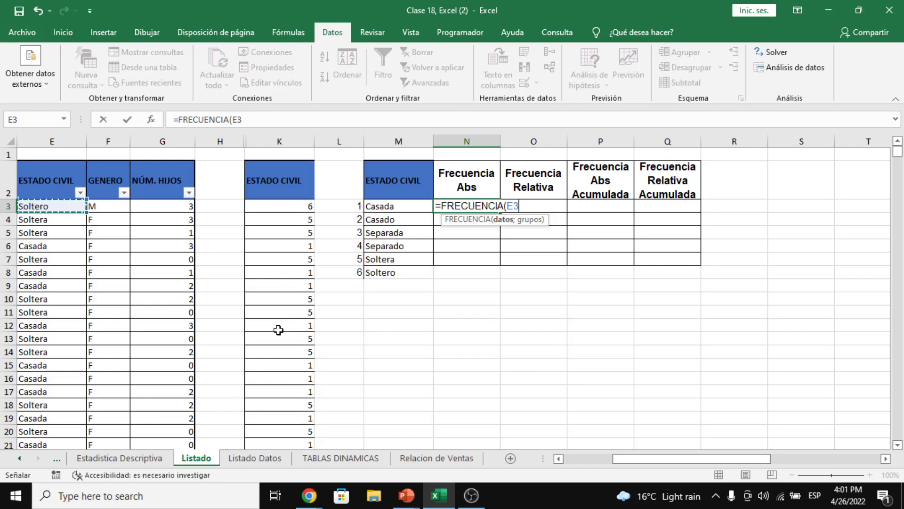
{"action": "type", "text": ";"}
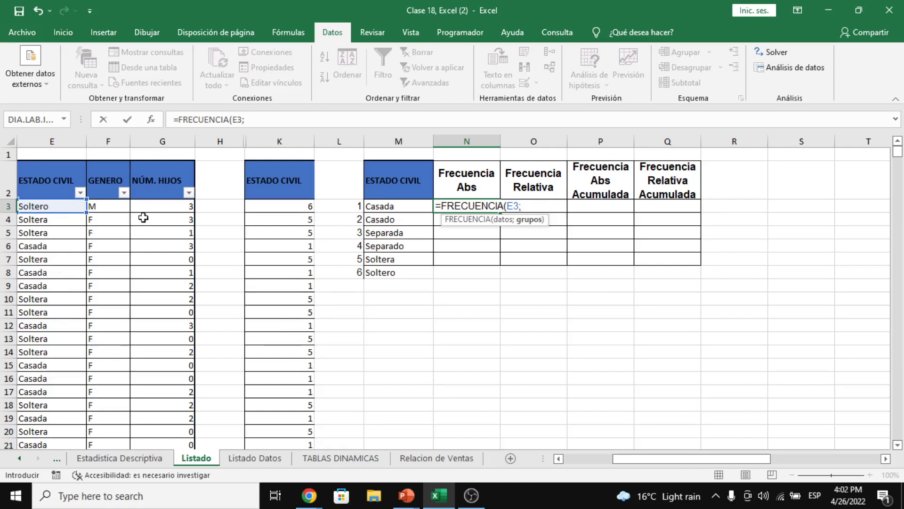
{"action": "left_click", "coordinate": [281, 206]}
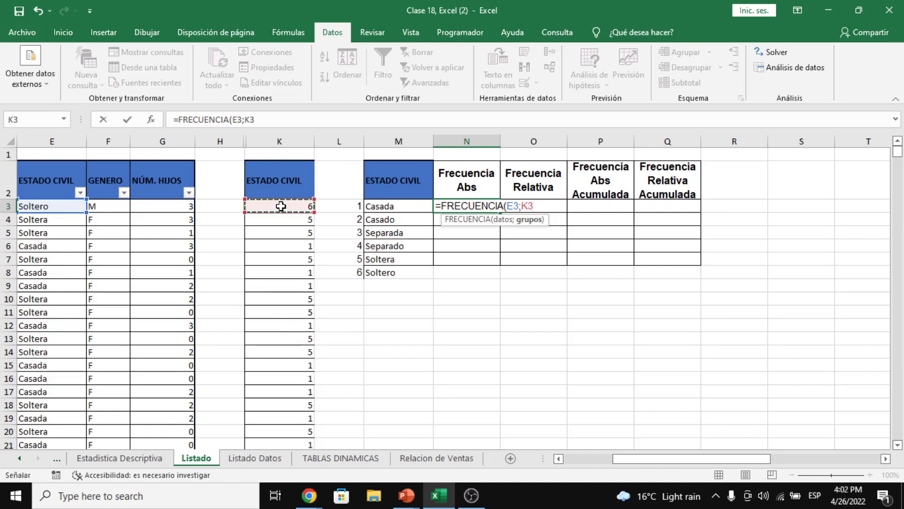
{"action": "key", "text": "BackSpace"}
{"action": "key", "text": "BackSpace"}
{"action": "key", "text": "BackSpace"}
{"action": "key", "text": "BackSpace"}
{"action": "key", "text": "BackSpace"}
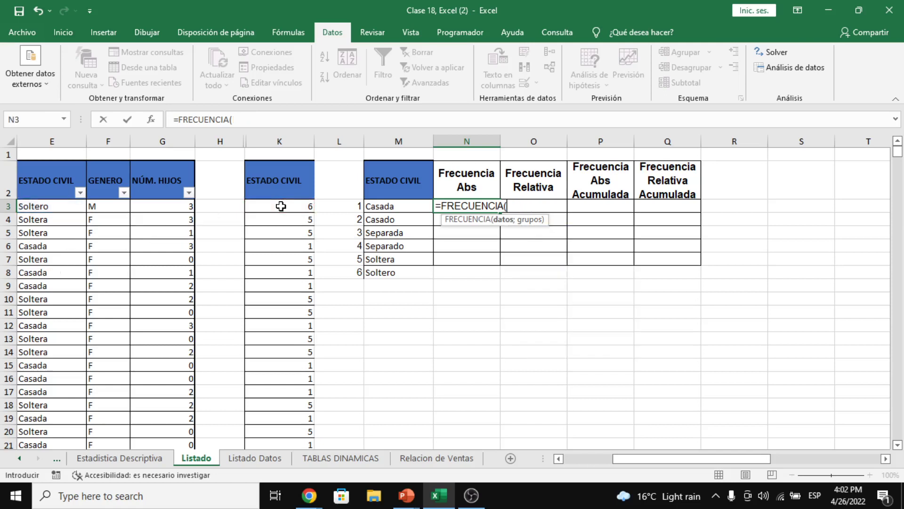
Set the coded marital status range K3:K247 as the data argument of the FRECUENCIA formula in N3
{"action": "left_click", "coordinate": [287, 206]}
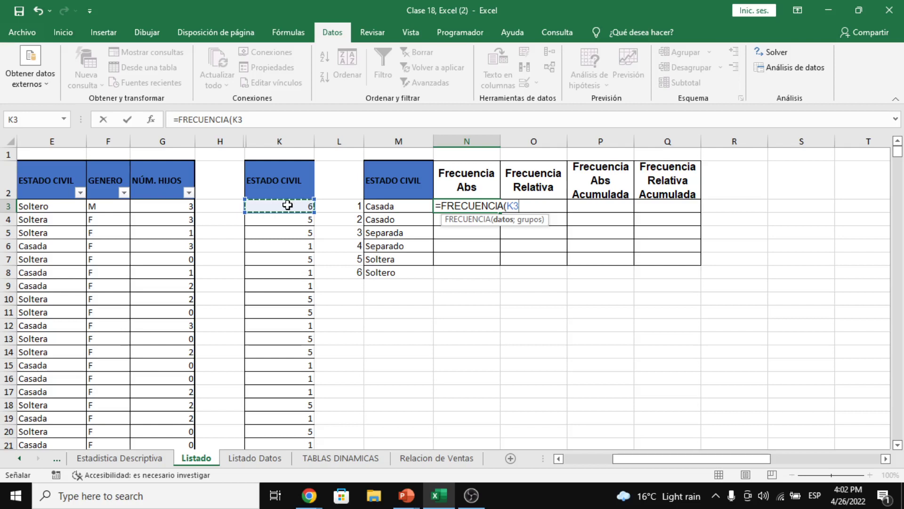
{"action": "key", "text": "ctrl+shift+Down"}
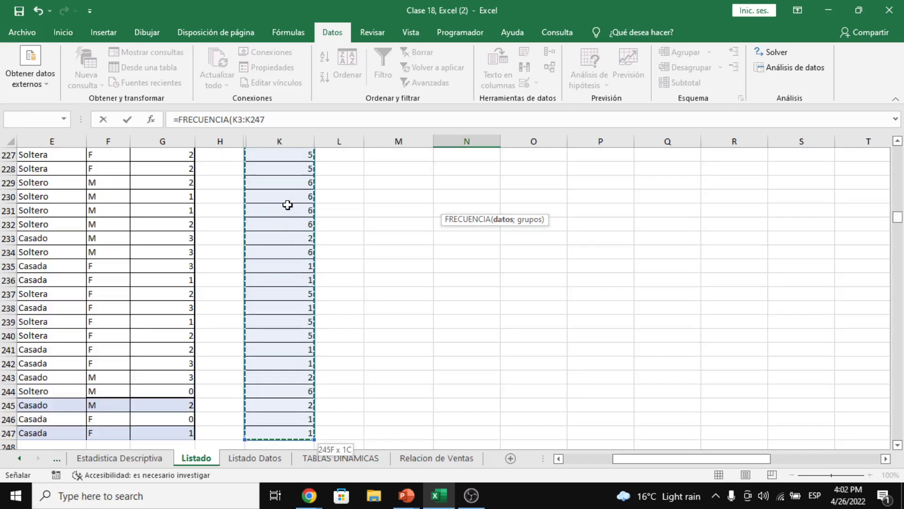
{"action": "type", "text": ";"}
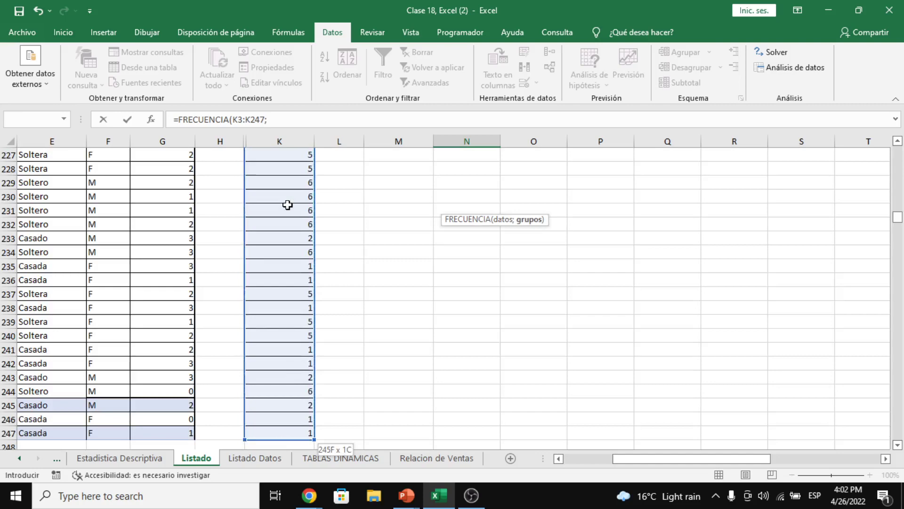
Complete the FRECUENCIA formula in N3 with the status codes L3:L8 as the groups argument
{"action": "key", "text": "Up"}
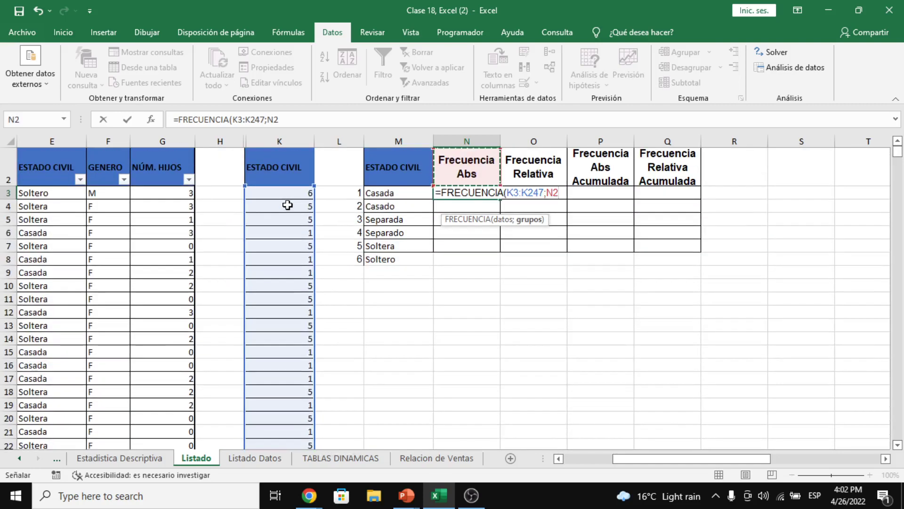
{"action": "key", "text": "Down"}
{"action": "key", "text": "BackSpace"}
{"action": "key", "text": "BackSpace"}
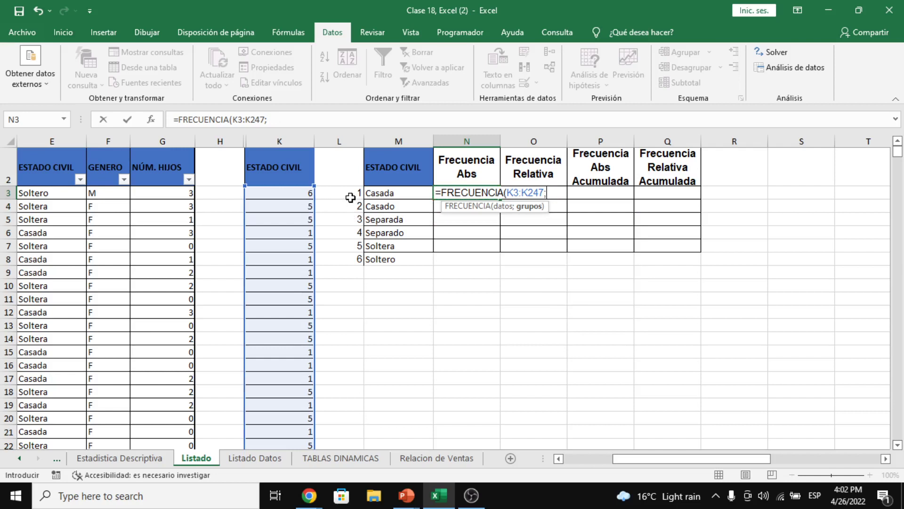
{"action": "left_click_drag", "start_coordinate": [348, 195], "coordinate": [350, 197]}
{"action": "key", "text": "shift+Down"}
{"action": "key", "text": "shift+Down"}
{"action": "key", "text": "shift+Down"}
{"action": "key", "text": "shift+Down"}
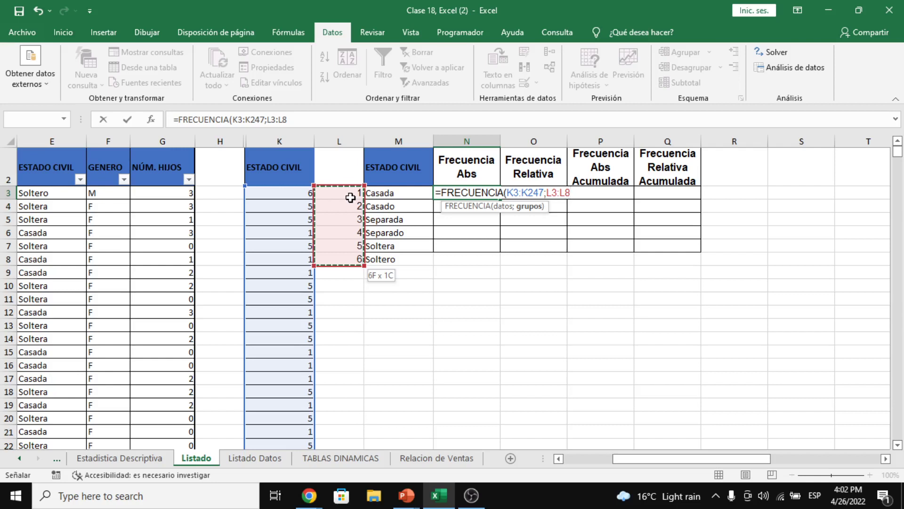
{"action": "key", "text": "Return"}
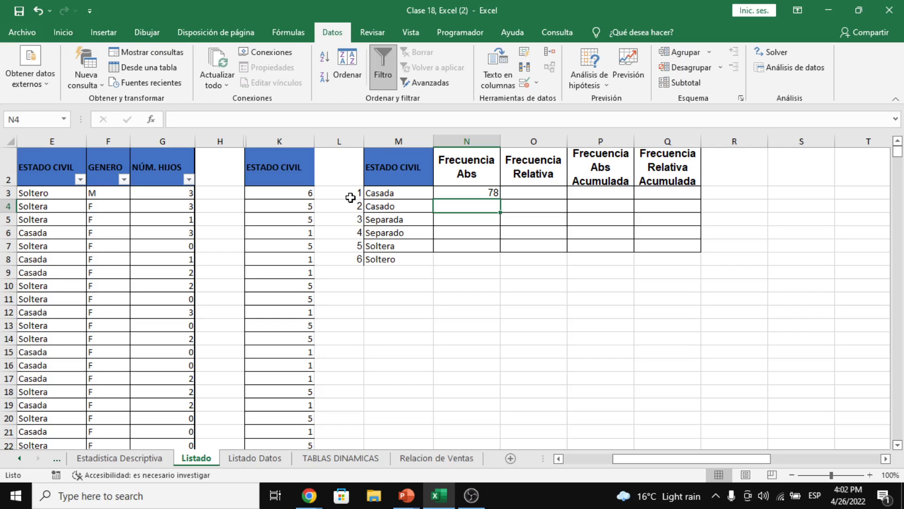
Switch to the Google Meet call to check on the class, and return to cell N3 in the Excel workbook
{"action": "key", "text": "alt+Tab"}
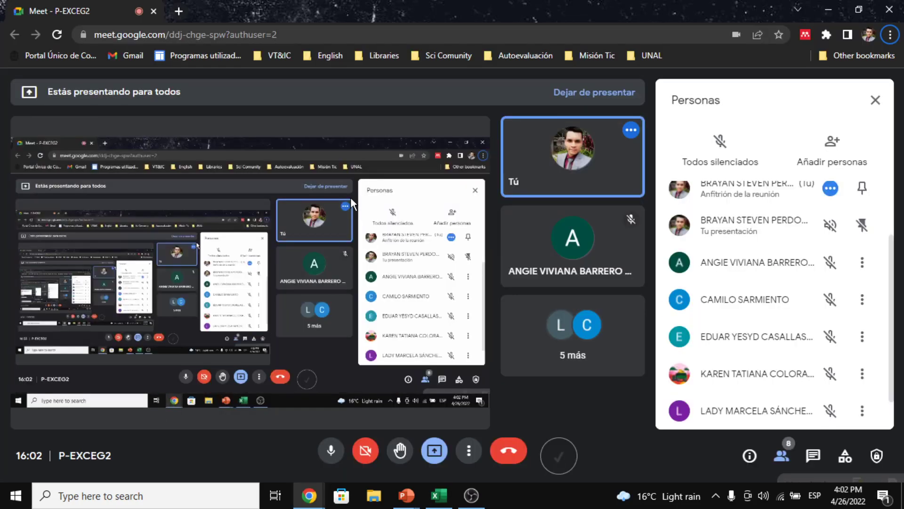
{"action": "key", "text": "alt+Tab"}
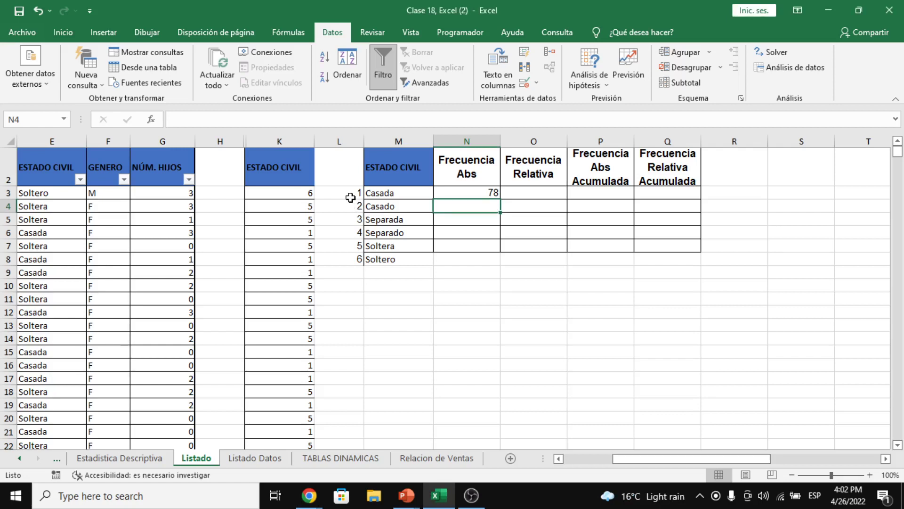
{"action": "key", "text": "Up"}
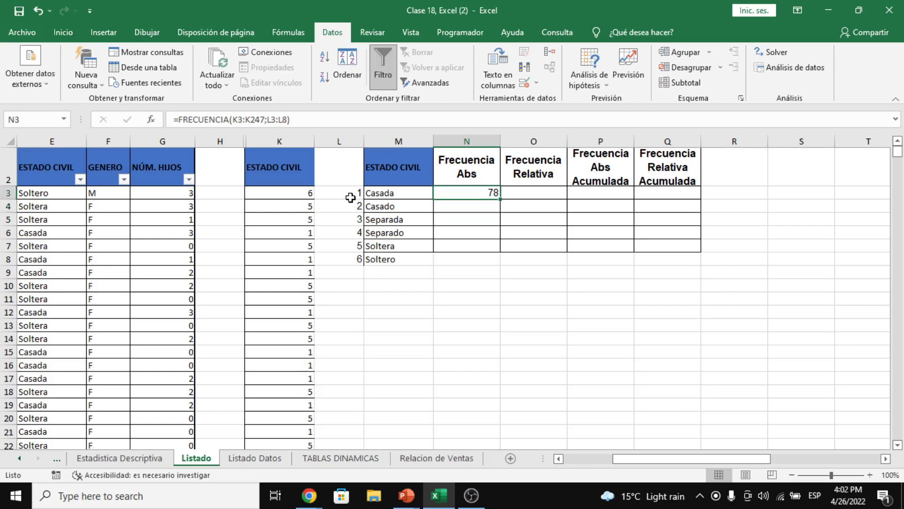
Show the formula of N3 as text in cell R3 using FORMULATEXTO
{"action": "key", "text": "Right"}
{"action": "key", "text": "Right"}
{"action": "key", "text": "Right"}
{"action": "key", "text": "Right"}
{"action": "type", "text": "=FORMULATEXTO("}
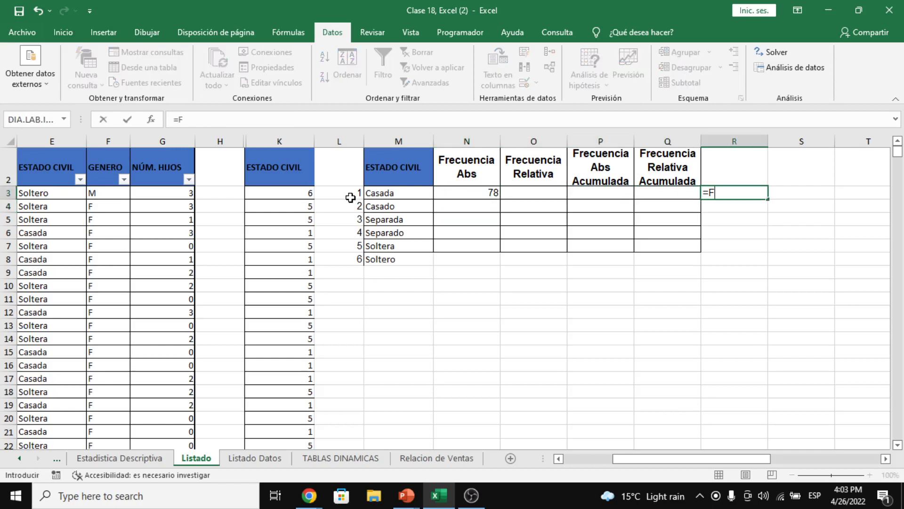
{"action": "key", "text": "Left"}
{"action": "key", "text": "Left"}
{"action": "key", "text": "Left"}
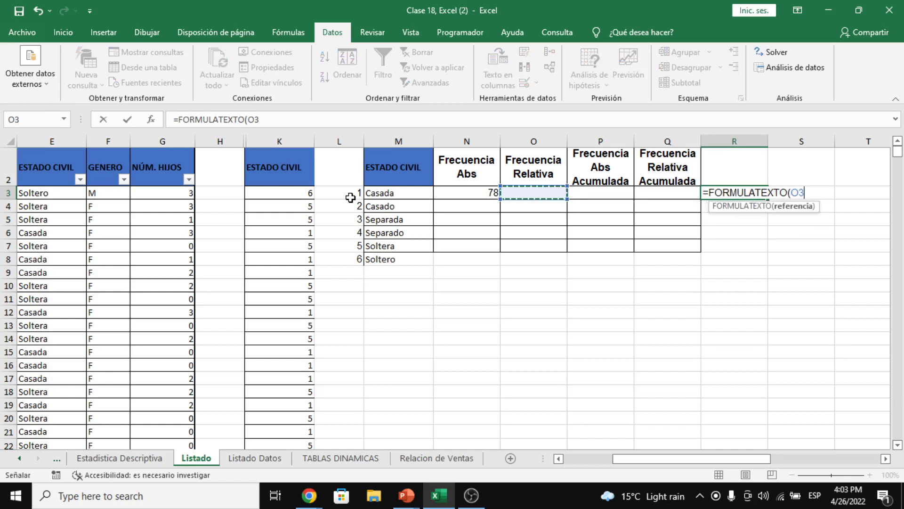
{"action": "key", "text": "Return"}
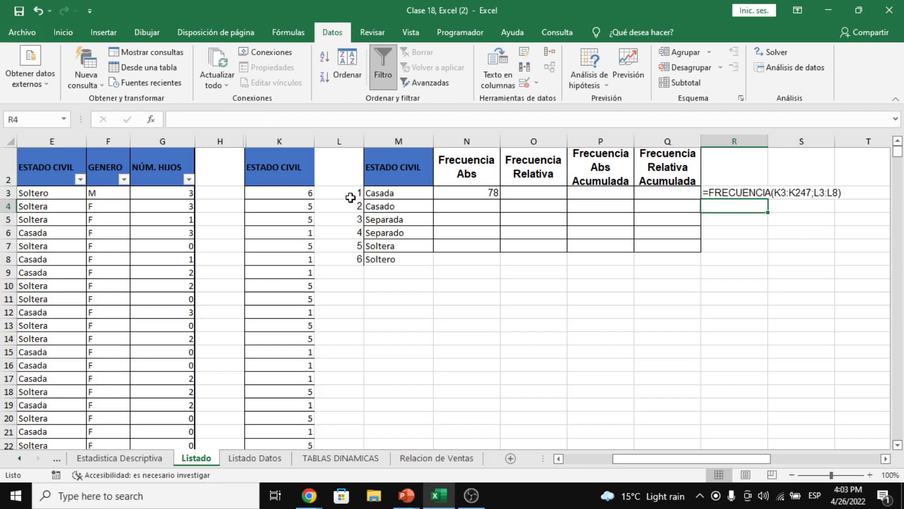
Enter =FRECUENCIA(K3:K247;L3:L8) as an array formula across the absolute frequency cells N3:N8
{"action": "key", "text": "Left"}
{"action": "key", "text": "Left"}
{"action": "key", "text": "Left"}
{"action": "key", "text": "Left"}
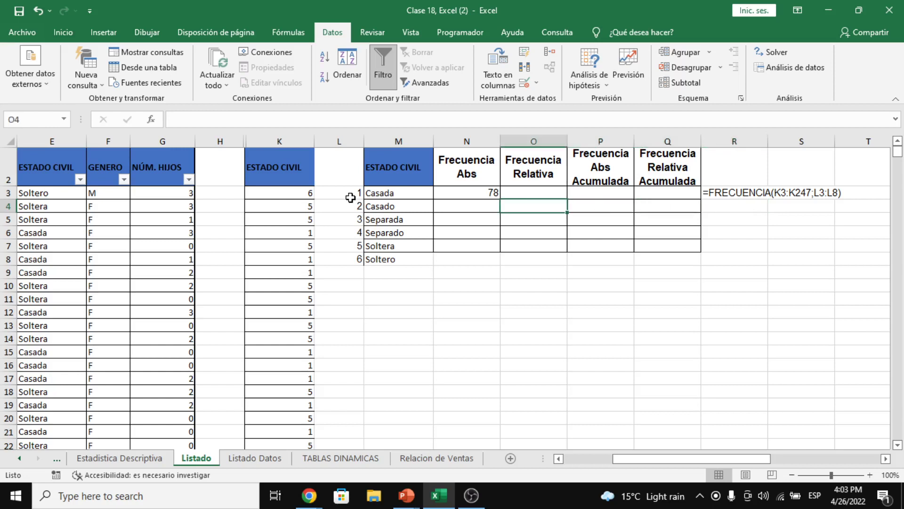
{"action": "key", "text": "Up"}
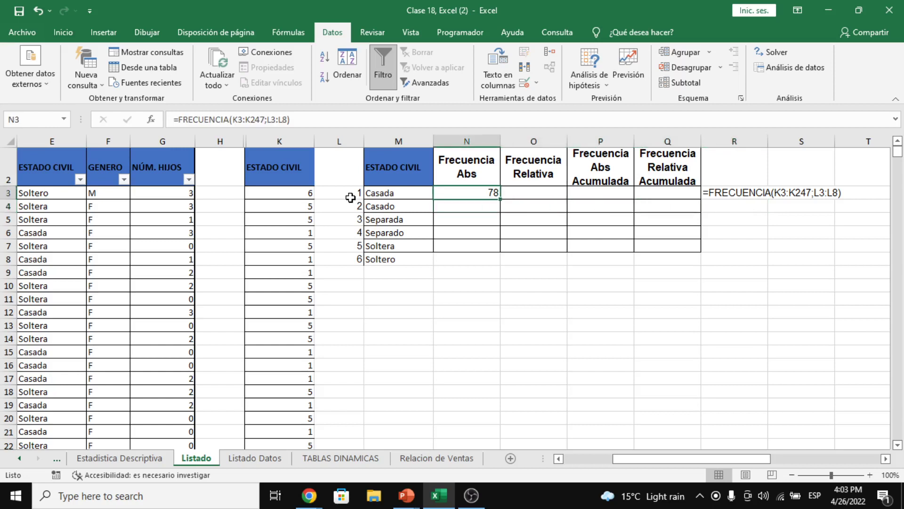
{"action": "key", "text": "shift+Down"}
{"action": "key", "text": "shift+Down"}
{"action": "key", "text": "shift+Down"}
{"action": "key", "text": "shift+Down"}
{"action": "key", "text": "shift+Down"}
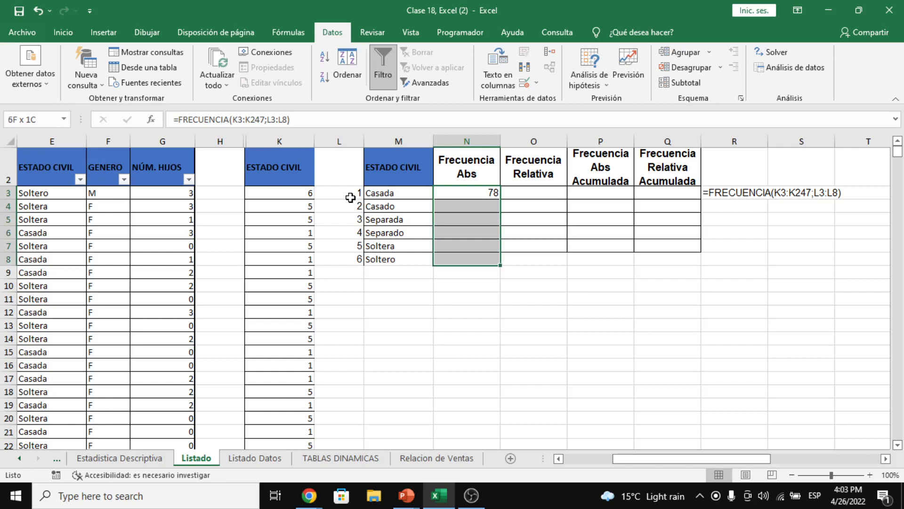
{"action": "key", "text": "F2"}
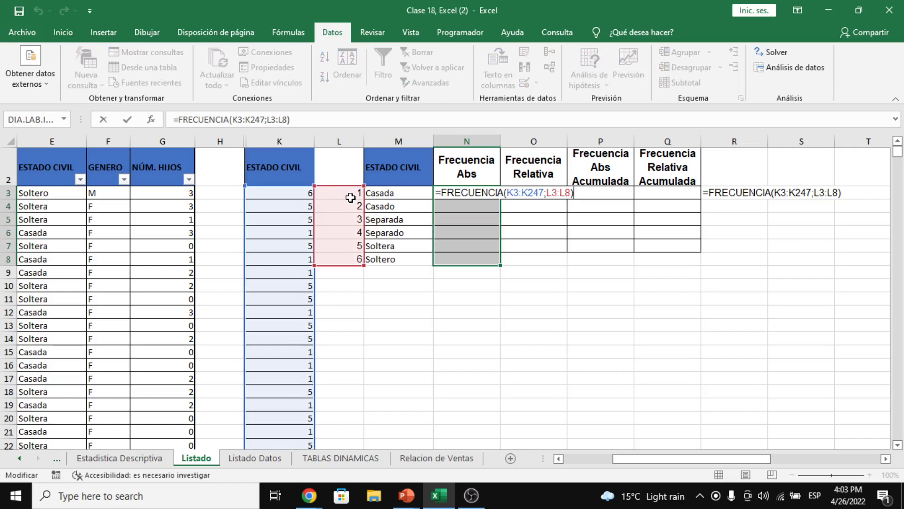
{"action": "key", "text": "ctrl+shift+Return"}
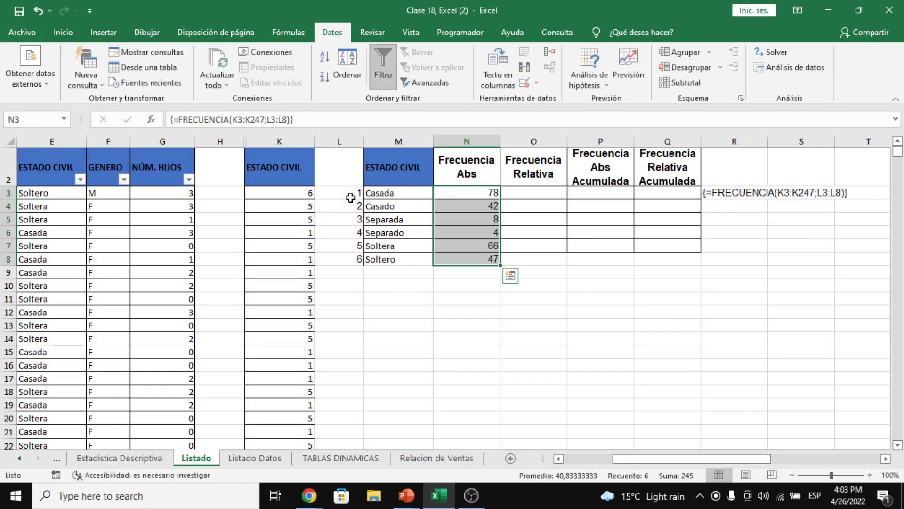
Review the absolute frequency of each marital status in N3:N7 against its label in column M
{"action": "key", "text": "Up"}
{"action": "key", "text": "Down"}
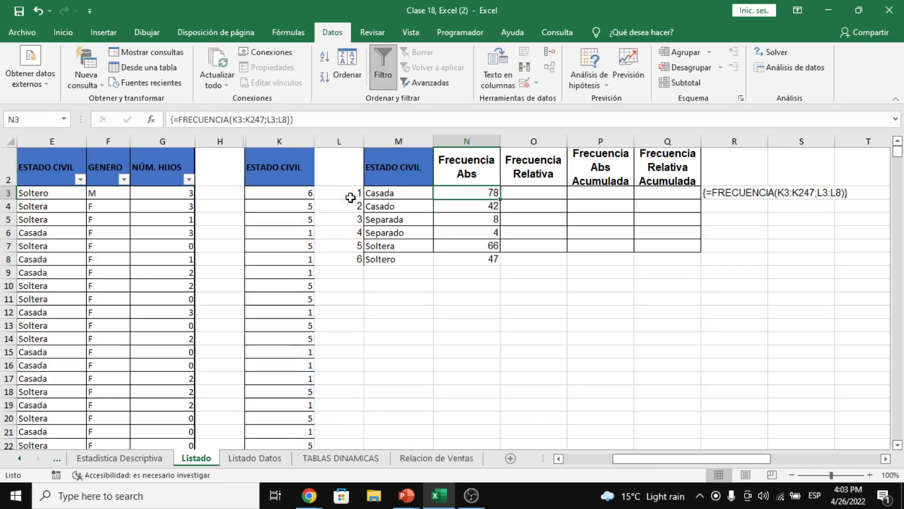
{"action": "key", "text": "Left"}
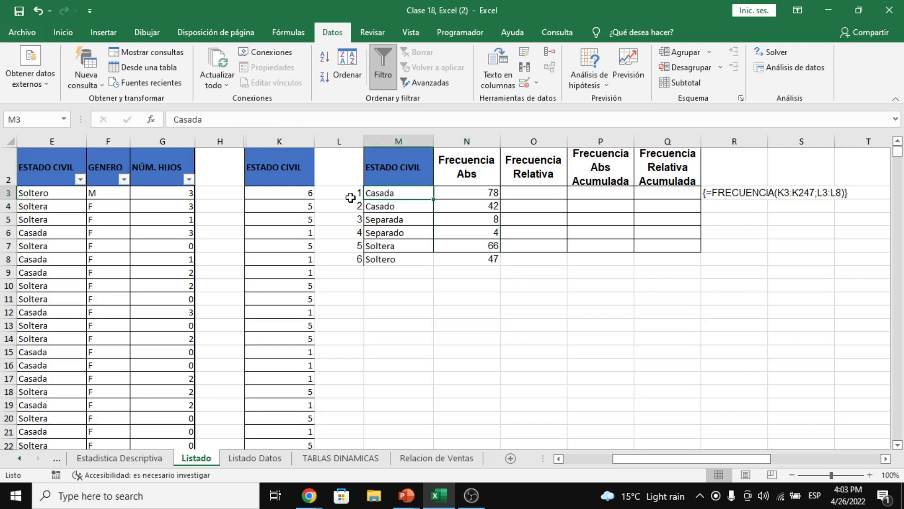
{"action": "key", "text": "Right"}
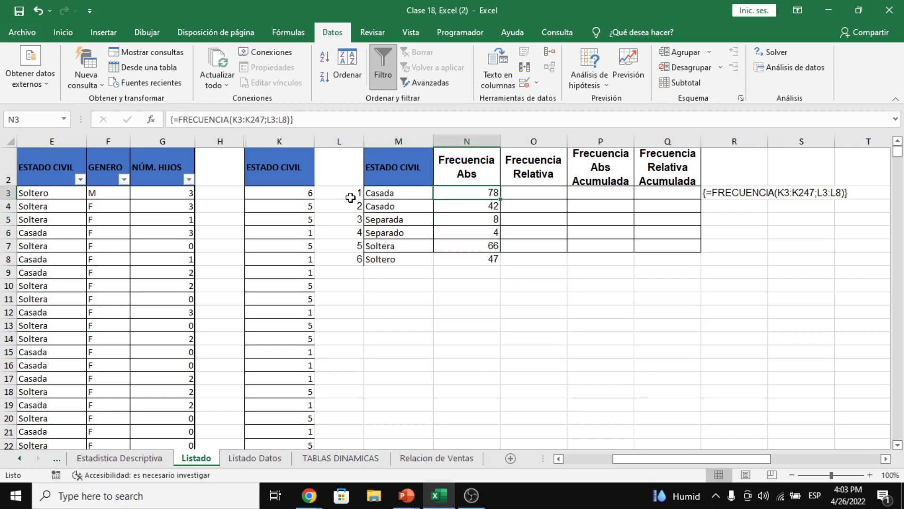
{"action": "key", "text": "Left"}
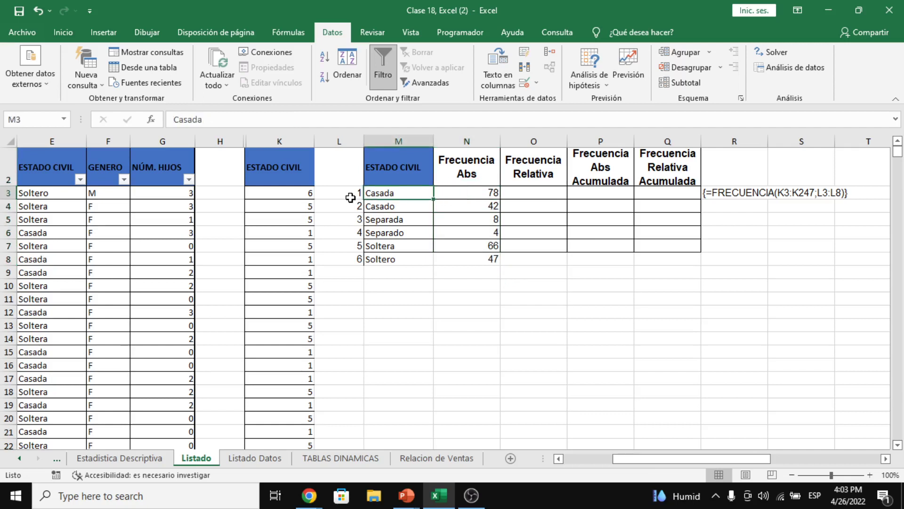
{"action": "key", "text": "Down"}
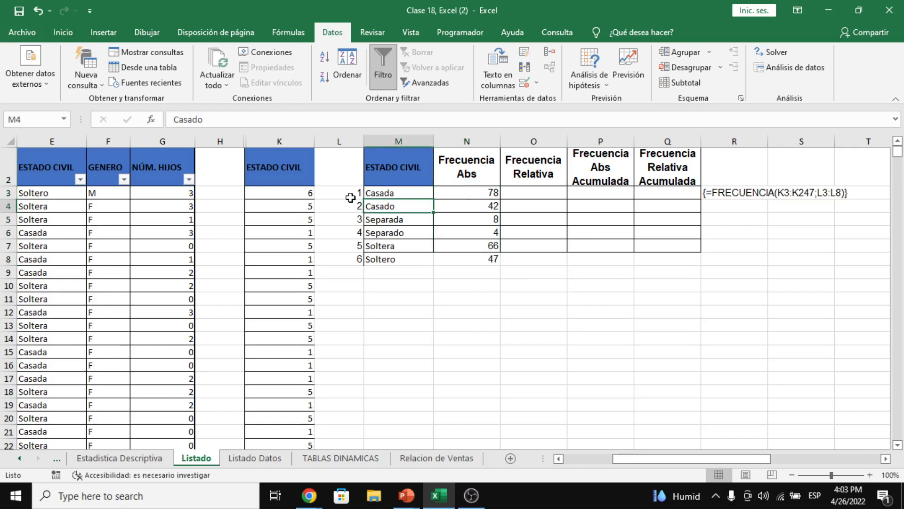
{"action": "key", "text": "Right"}
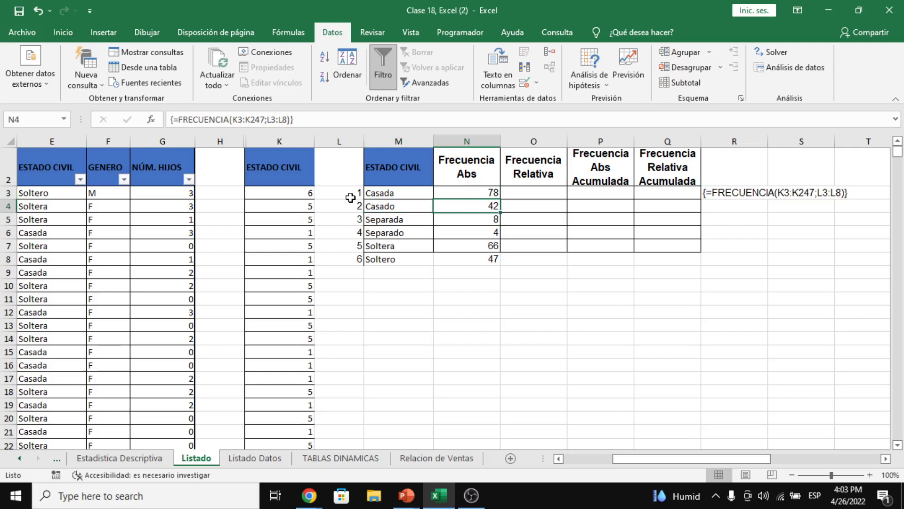
{"action": "key", "text": "Left"}
{"action": "key", "text": "Down"}
{"action": "key", "text": "Right"}
{"action": "key", "text": "Down"}
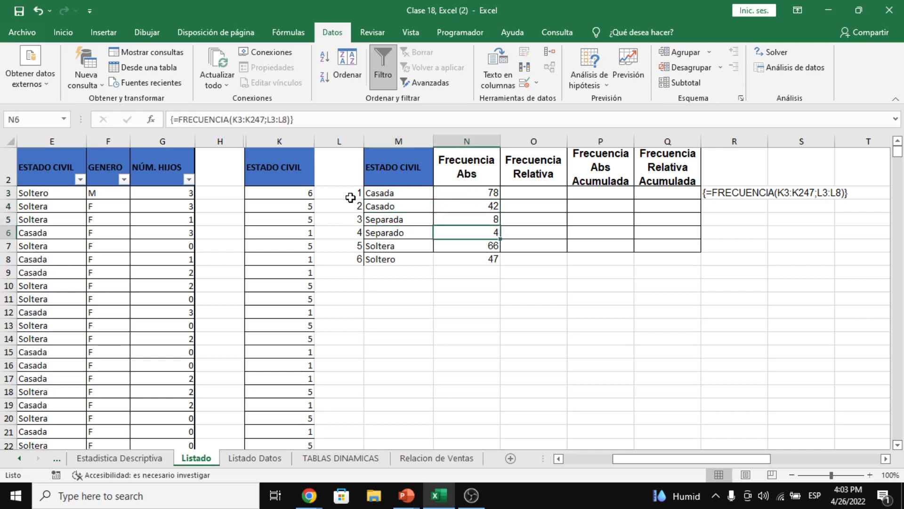
{"action": "key", "text": "Down"}
{"action": "key", "text": "Up"}
{"action": "key", "text": "Up"}
{"action": "key", "text": "Up"}
{"action": "key", "text": "Up"}
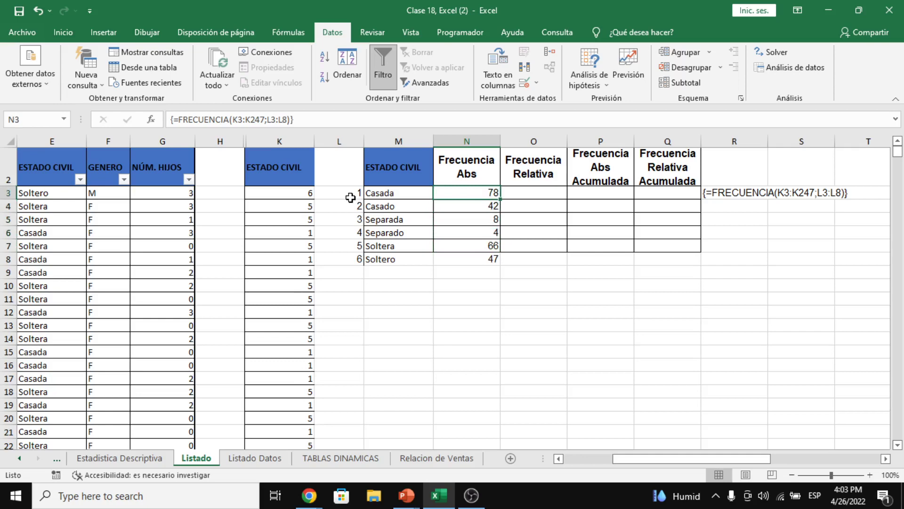
Check the Google Meet call for participant questions and return to the Excel workbook
{"action": "key", "text": "alt+Tab"}
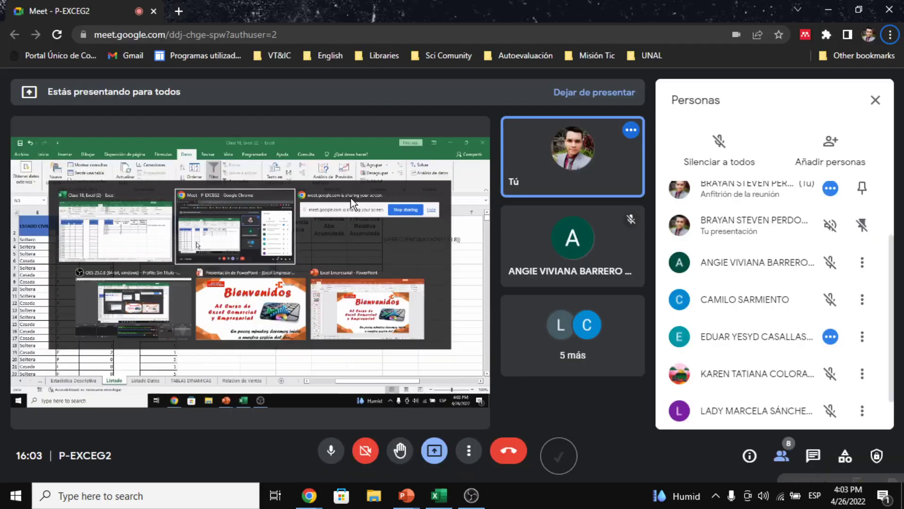
{"action": "key", "text": "alt+Tab"}
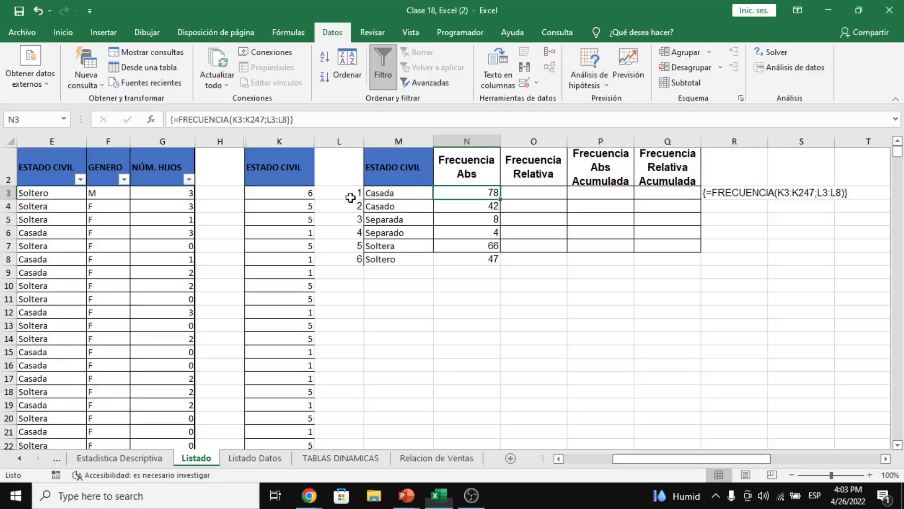
{"action": "key", "text": "alt+Tab"}
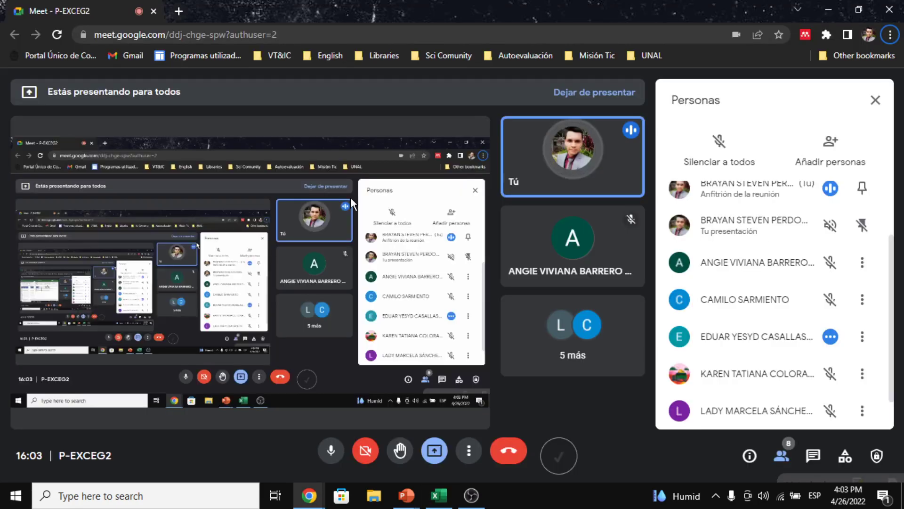
{"action": "key", "text": "alt+Tab"}
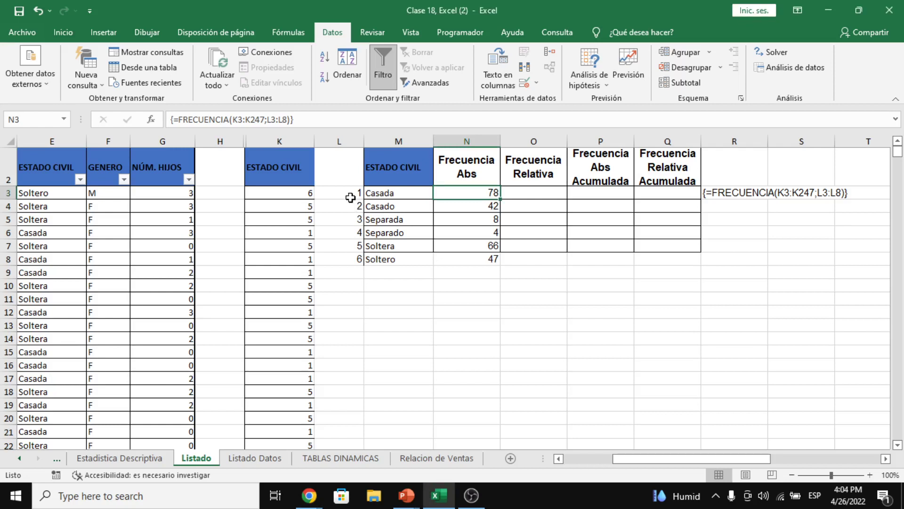
Undo the array formula entry in N3:N8 and fill the ordinary FRECUENCIA formula from N3 down to N8
{"action": "key", "text": "ctrl+z"}
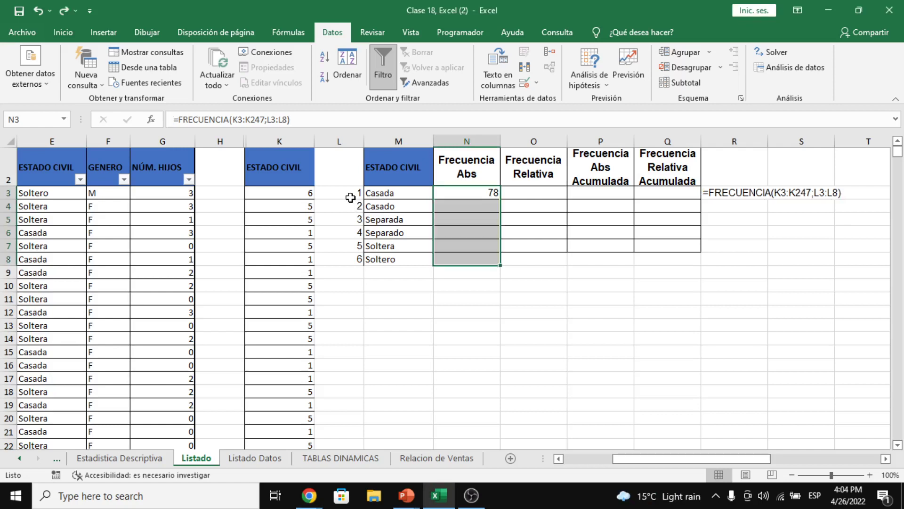
{"action": "left_click", "coordinate": [469, 193]}
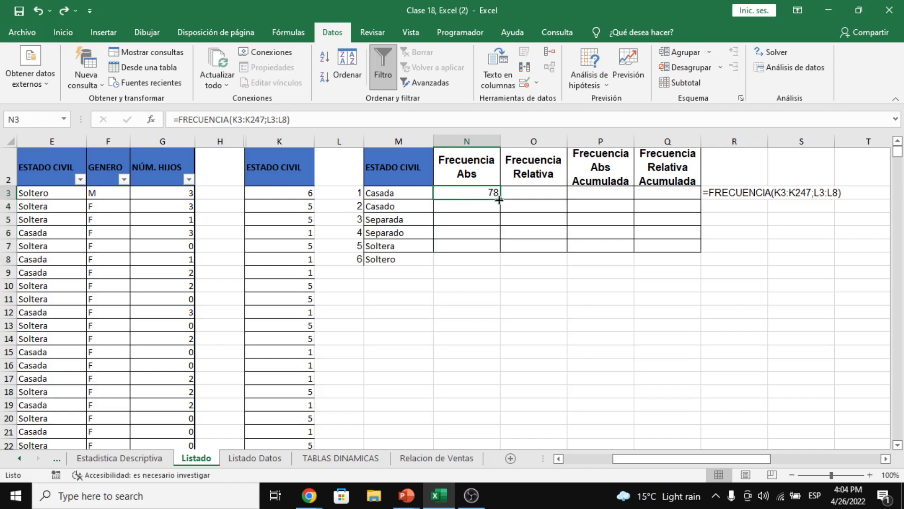
{"action": "left_click_drag", "start_coordinate": [499, 200], "coordinate": [499, 269]}
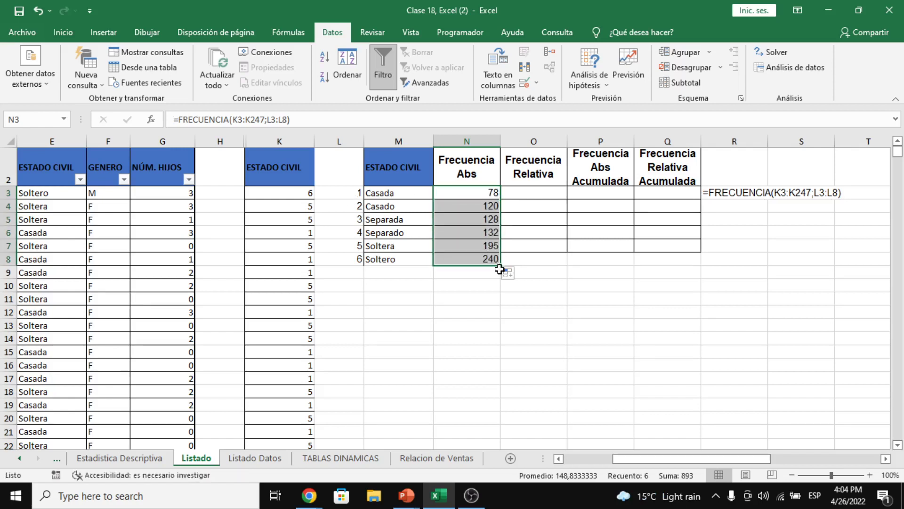
Inspect the filled formulas in N5, N4 and N3 to compare their data and group references
{"action": "left_click", "coordinate": [487, 220]}
{"action": "left_click", "coordinate": [485, 206]}
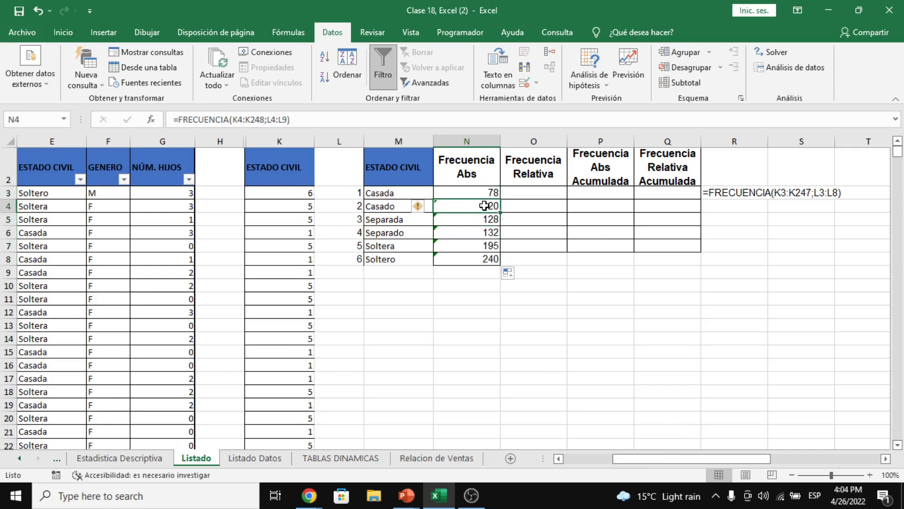
{"action": "left_click", "coordinate": [478, 192]}
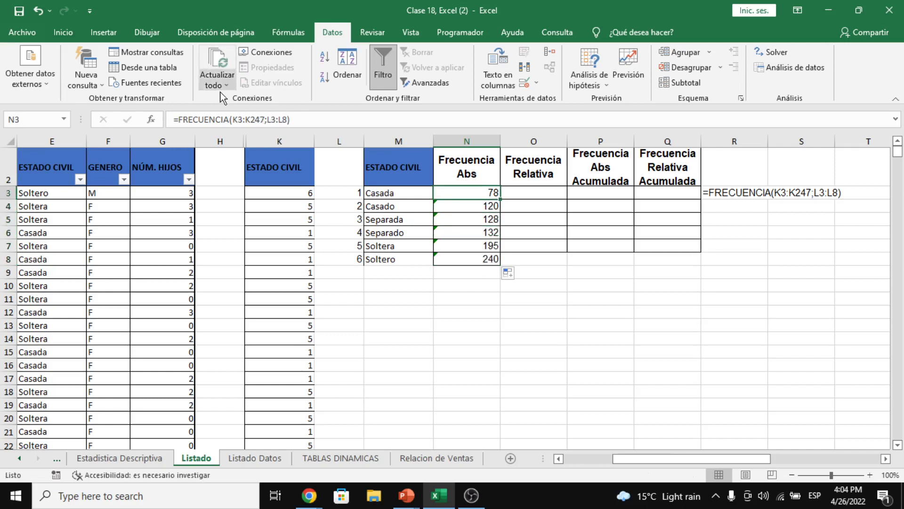
Make the data range of the FRECUENCIA formula in N3 absolute as $K$3:$K$247
{"action": "left_click", "coordinate": [238, 120]}
{"action": "key", "text": "F4"}
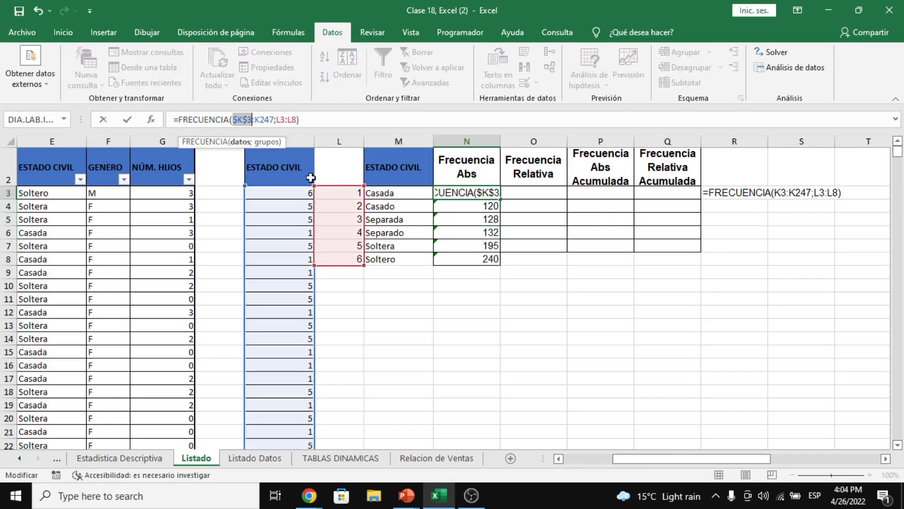
{"action": "left_click", "coordinate": [263, 119]}
{"action": "key", "text": "F4"}
{"action": "key", "text": "Return"}
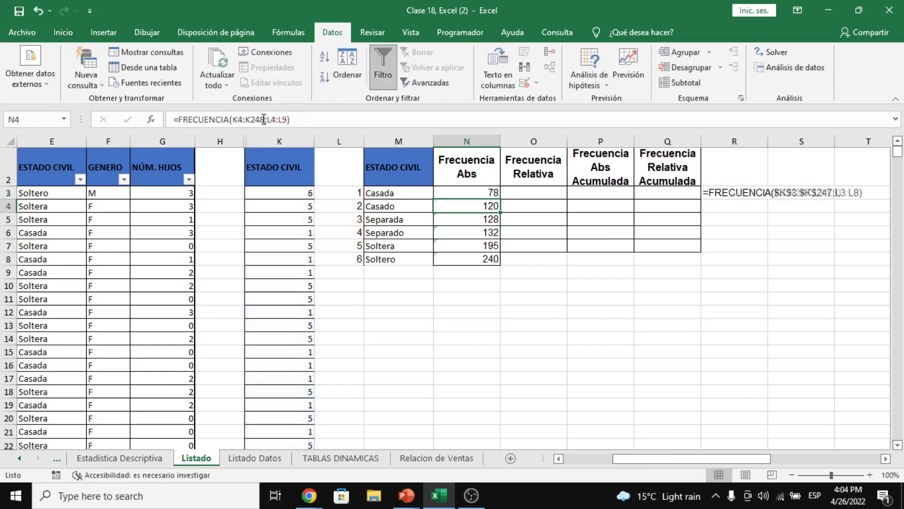
Make the groups range in N3 absolute as $L$3:$L$8 and fill the formula down to N8
{"action": "left_click", "coordinate": [483, 193]}
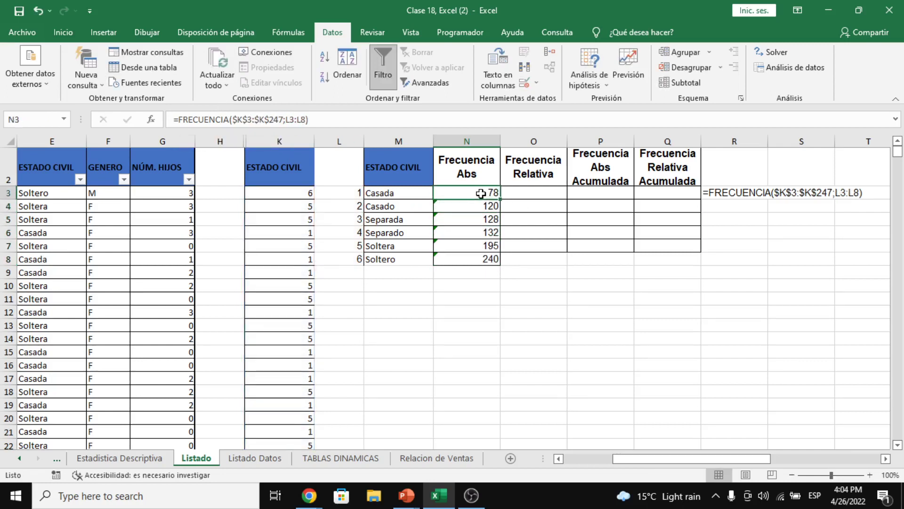
{"action": "left_click", "coordinate": [293, 120]}
{"action": "key", "text": "F4"}
{"action": "left_click", "coordinate": [314, 121]}
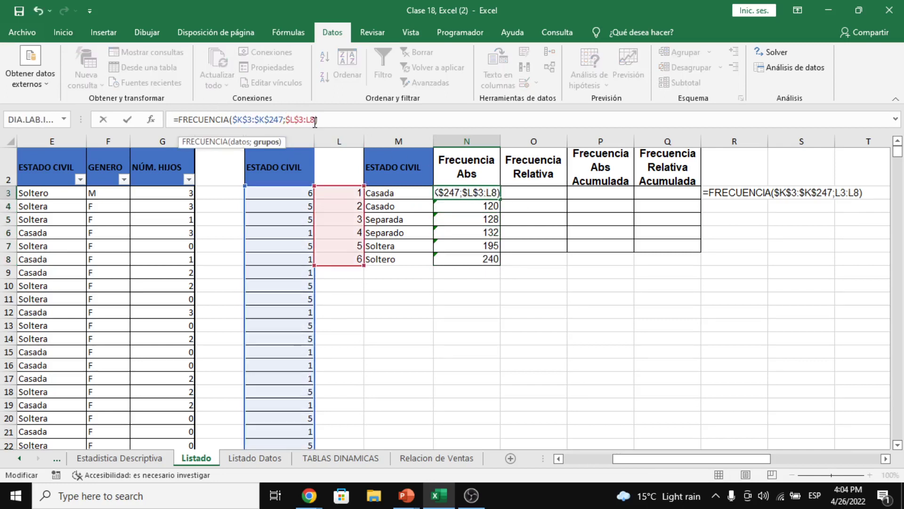
{"action": "key", "text": "F4"}
{"action": "key", "text": "Return"}
{"action": "left_click", "coordinate": [487, 193]}
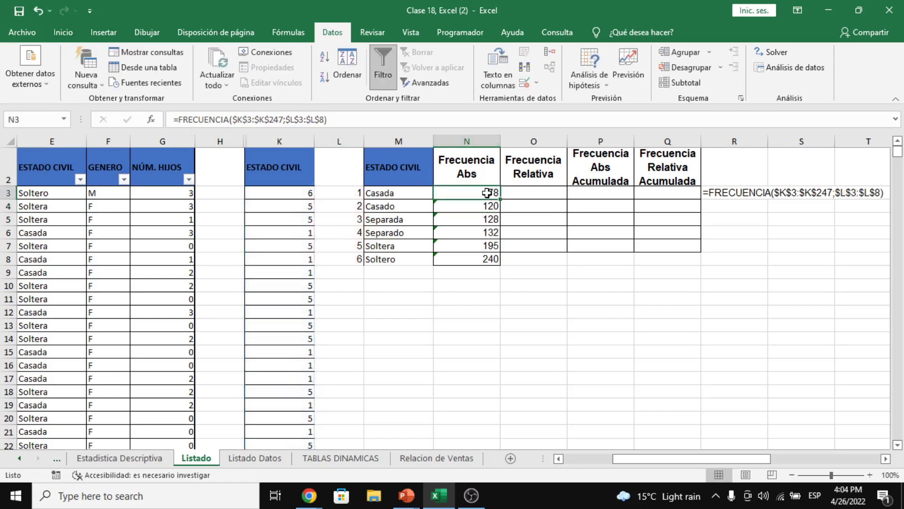
{"action": "left_click_drag", "start_coordinate": [501, 198], "coordinate": [498, 270]}
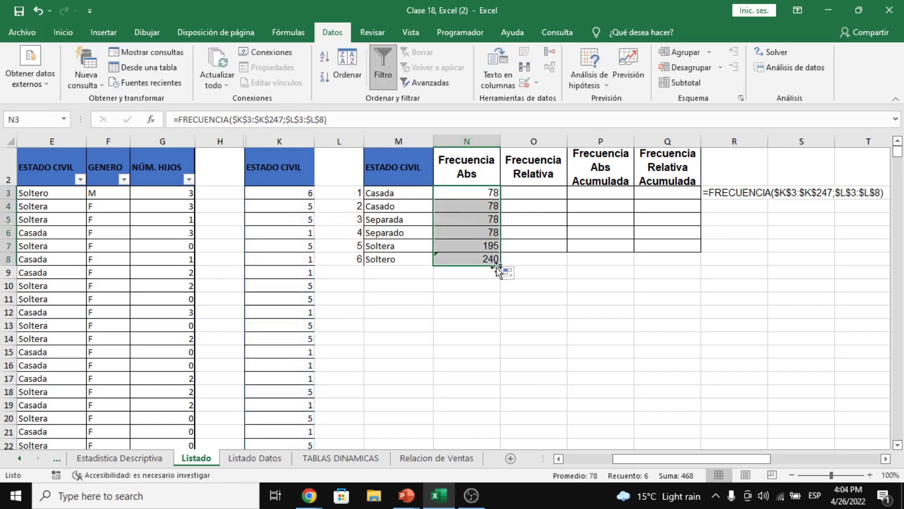
Inspect the filled formulas in N3, N4 and N8 to compare their absolute data and group references
{"action": "left_click", "coordinate": [476, 202]}
{"action": "left_click", "coordinate": [479, 188]}
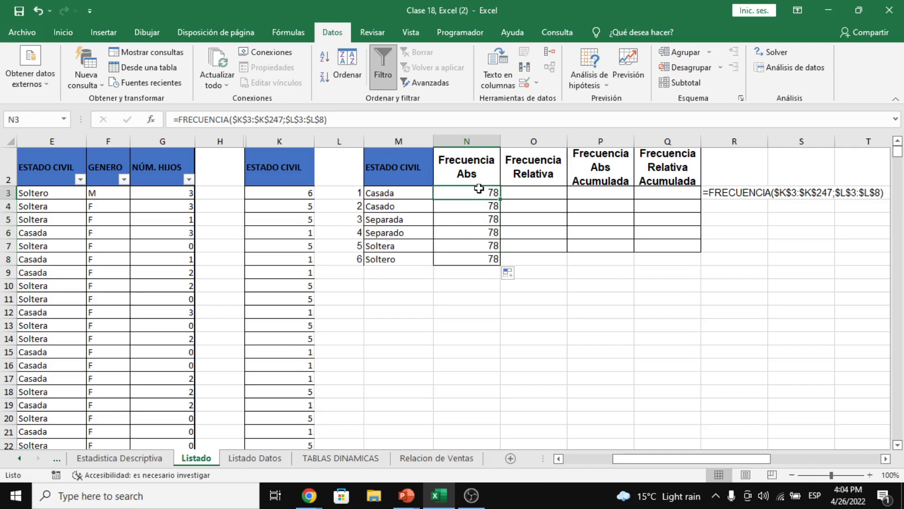
{"action": "left_click", "coordinate": [252, 118]}
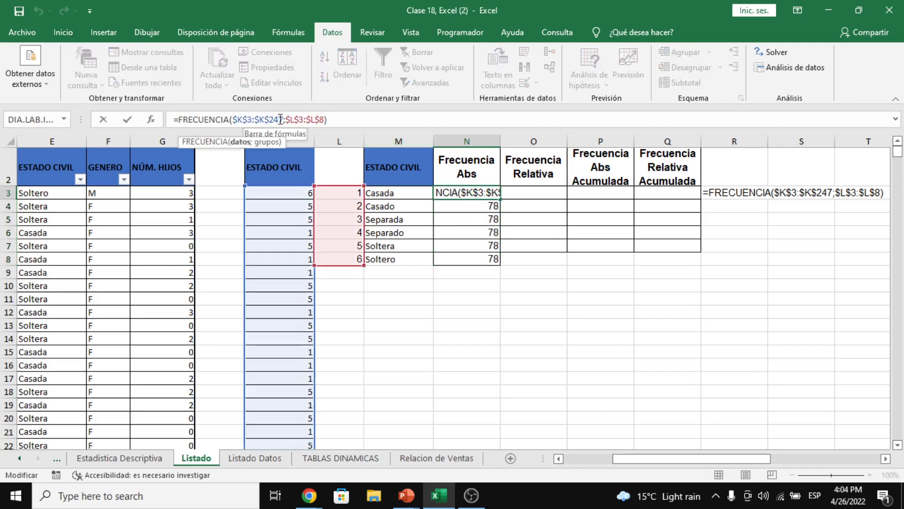
{"action": "key", "text": "Escape"}
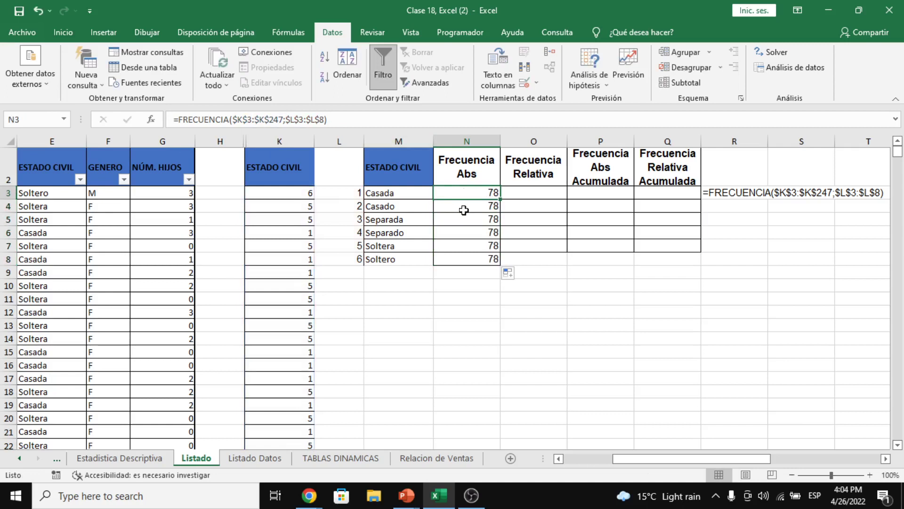
{"action": "left_click", "coordinate": [481, 254]}
{"action": "left_click", "coordinate": [477, 207]}
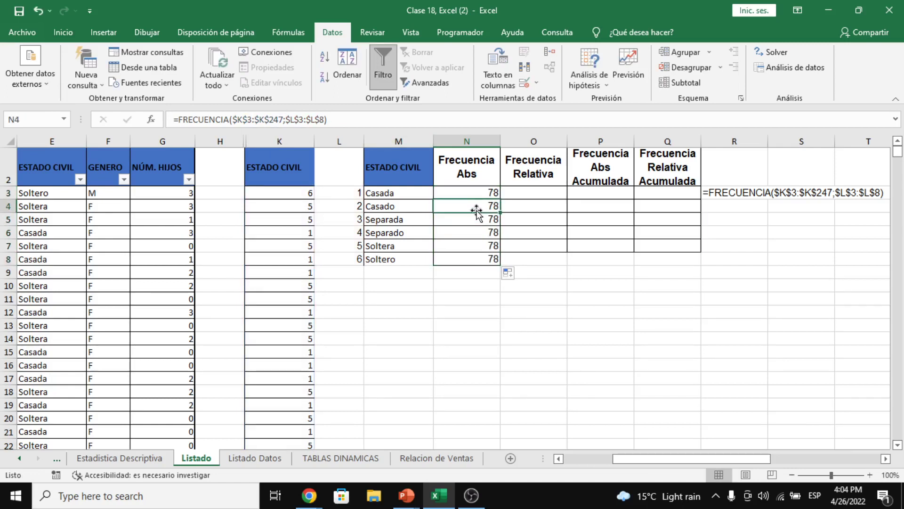
{"action": "left_click", "coordinate": [472, 191]}
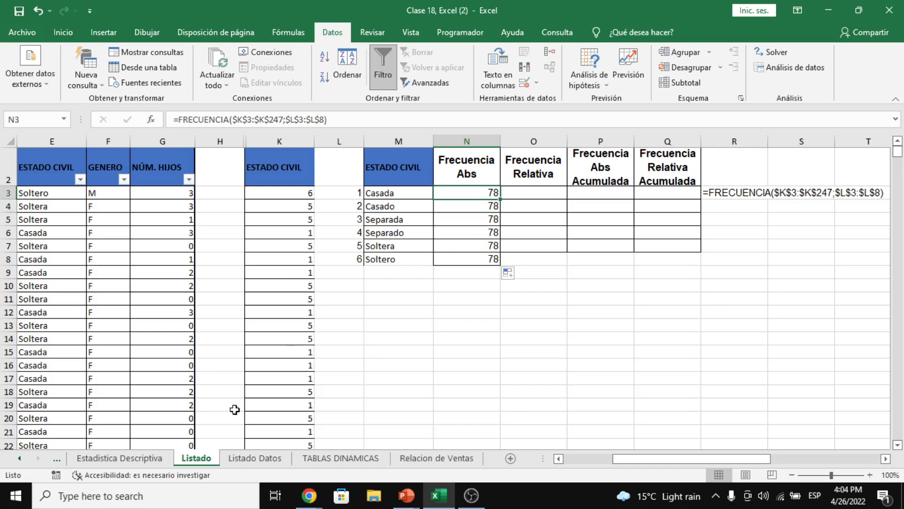
Review the phrase "devuelve un matriz vertical de números" on the Estadistica Descriptiva sheet and compare it with N3 and N4 on Listado
{"action": "left_click", "coordinate": [165, 457]}
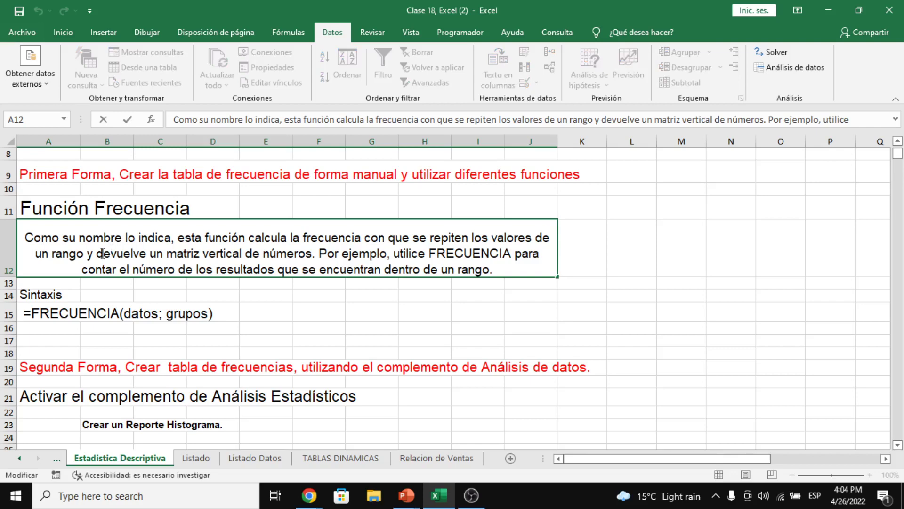
{"action": "left_click_drag", "start_coordinate": [97, 253], "coordinate": [312, 257]}
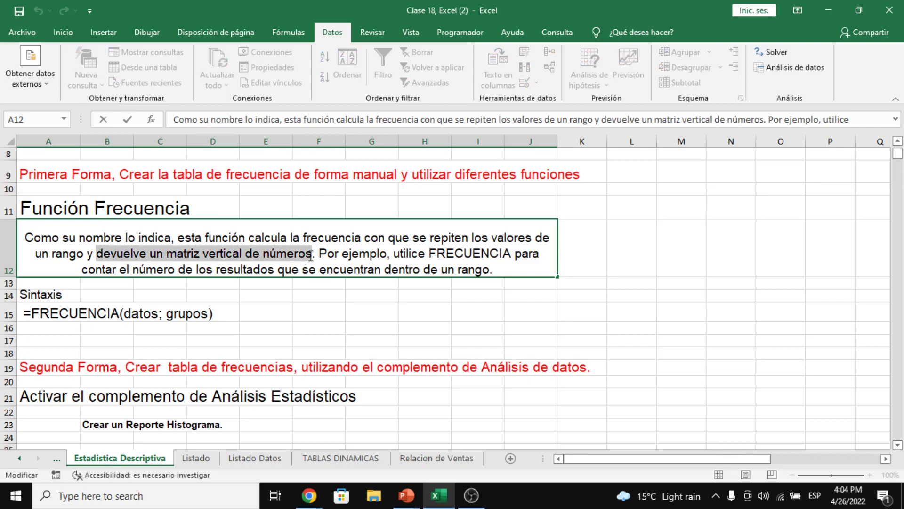
{"action": "key", "text": "Escape"}
{"action": "left_click", "coordinate": [196, 458]}
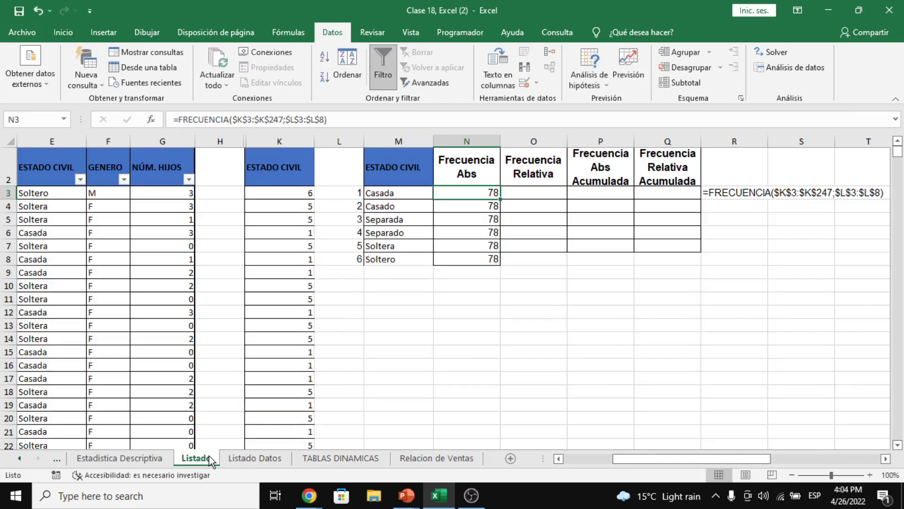
{"action": "key", "text": "Down"}
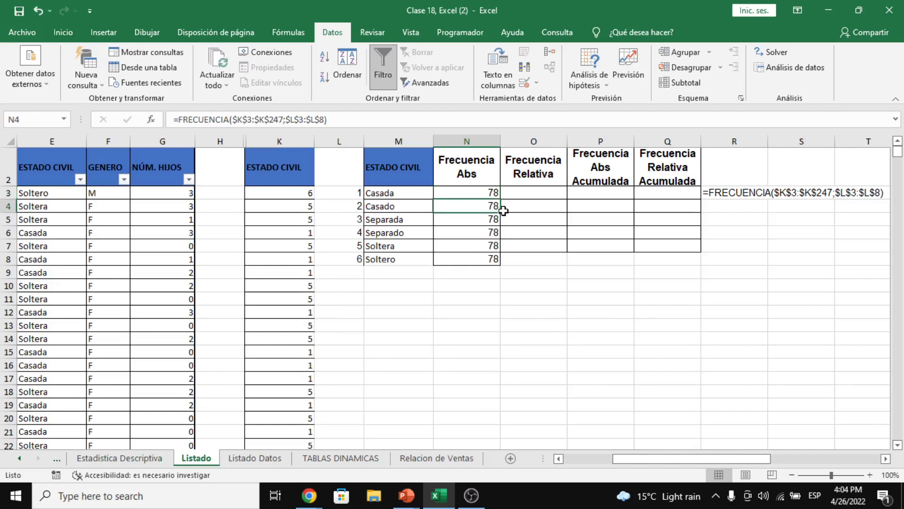
{"action": "key", "text": "Up"}
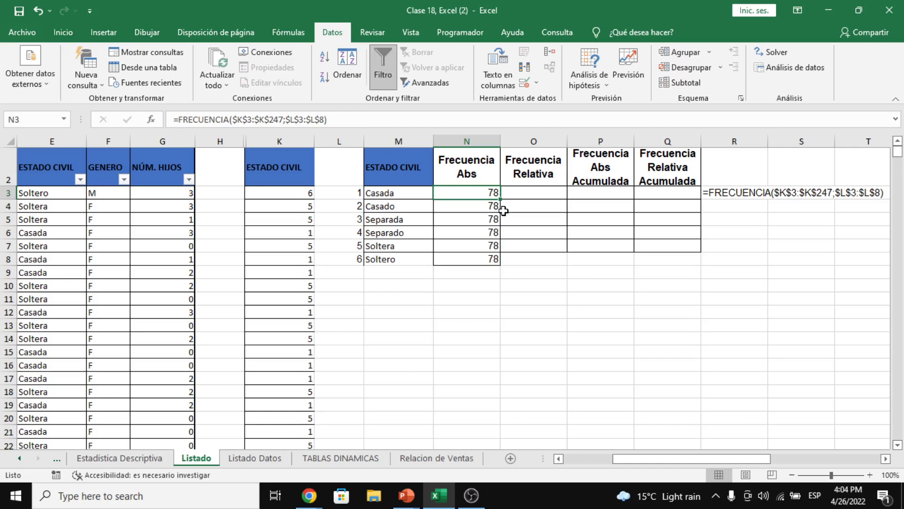
{"action": "key", "text": "ctrl+Page_Up"}
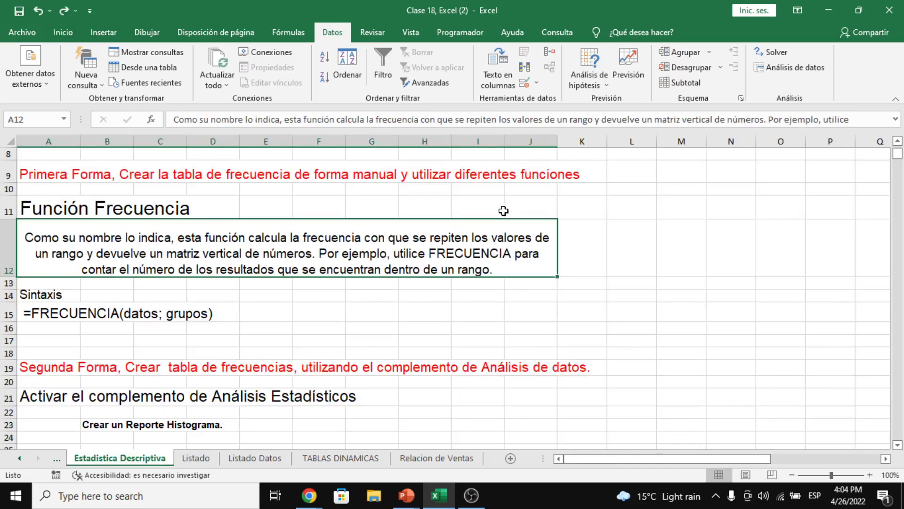
{"action": "left_click", "coordinate": [196, 457]}
Clear the filled formulas from N4:N8, keeping only the one in N3
{"action": "left_click", "coordinate": [503, 215]}
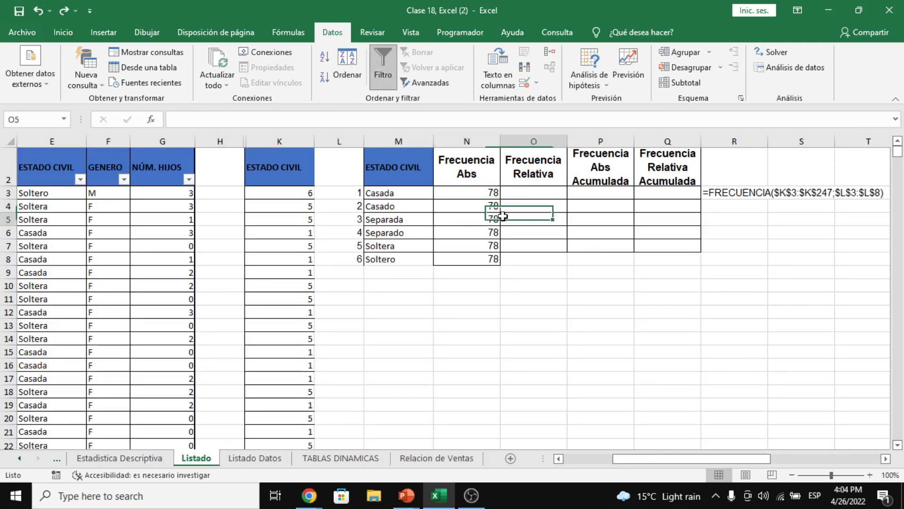
{"action": "left_click_drag", "start_coordinate": [490, 206], "coordinate": [493, 261]}
{"action": "key", "text": "Delete"}
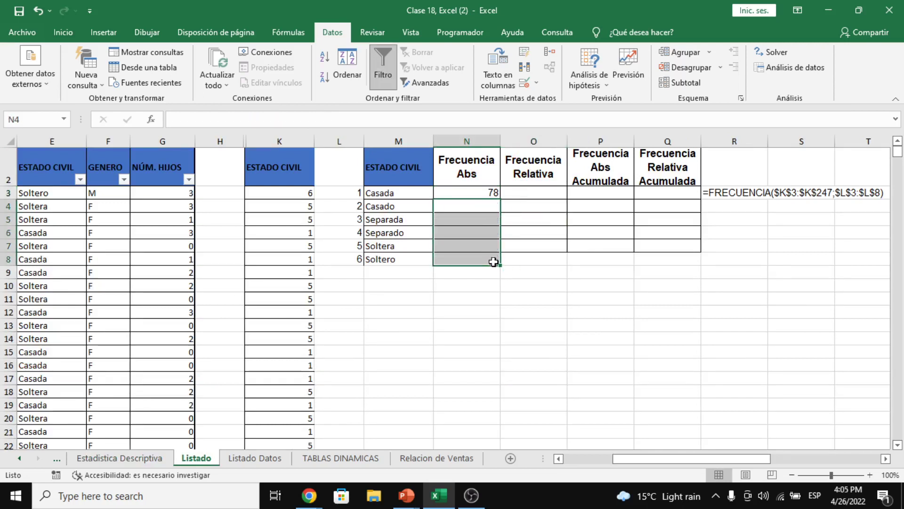
Change the groups range in the N3 FRECUENCIA formula back to the relative reference L3:L8
{"action": "key", "text": "Up"}
{"action": "key", "text": "F2"}
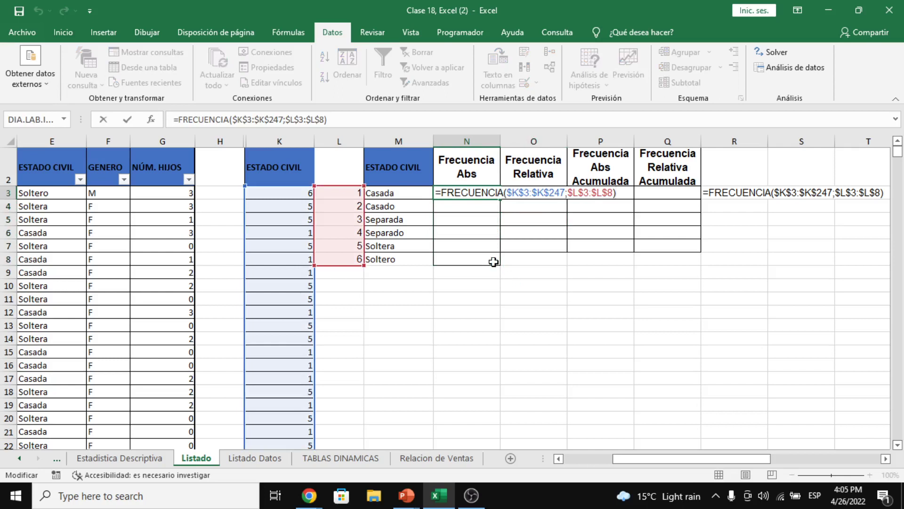
{"action": "key", "text": "Left"}
{"action": "key", "text": "Left"}
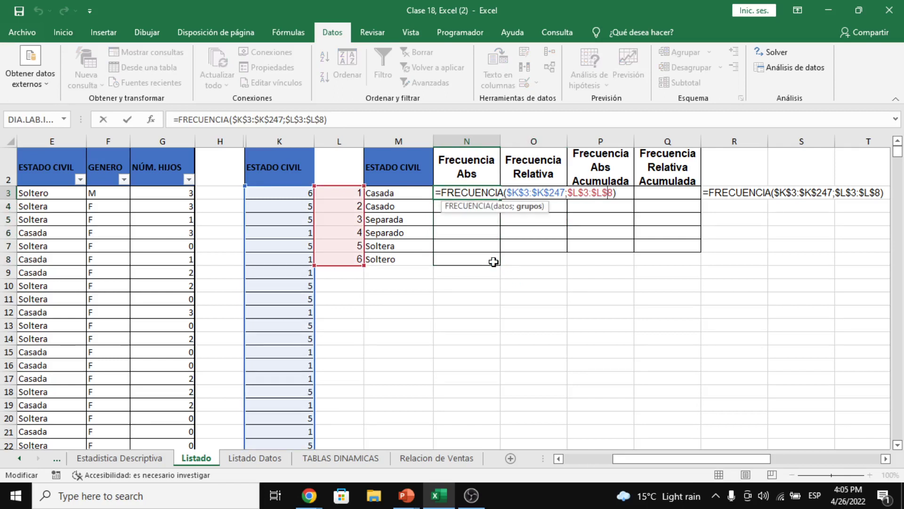
{"action": "key", "text": "F4"}
{"action": "key", "text": "F4"}
{"action": "key", "text": "F4"}
{"action": "key", "text": "Left"}
{"action": "key", "text": "Left"}
{"action": "key", "text": "Left"}
{"action": "key", "text": "F4"}
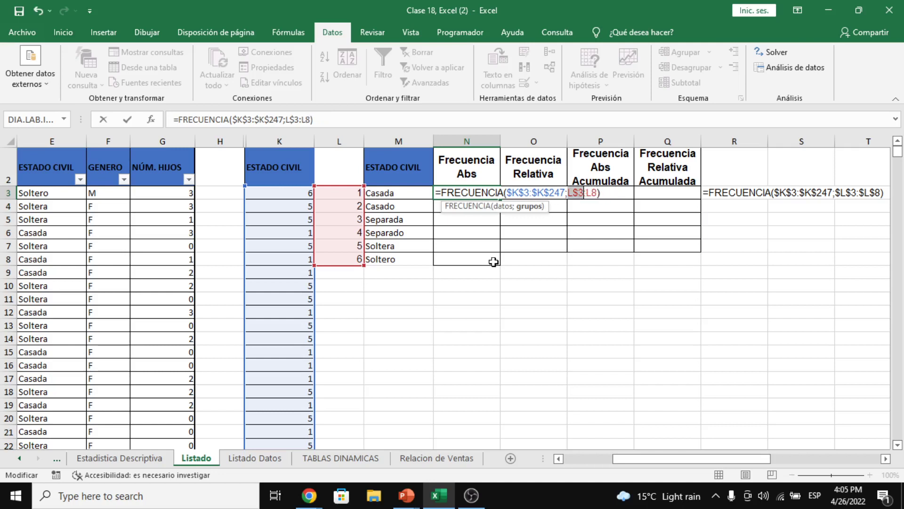
{"action": "key", "text": "F4"}
{"action": "key", "text": "F4"}
Change the data range in the N3 formula back to the relative reference K3:K247 and accept the formula
{"action": "key", "text": "Left"}
{"action": "key", "text": "Left"}
{"action": "key", "text": "Left"}
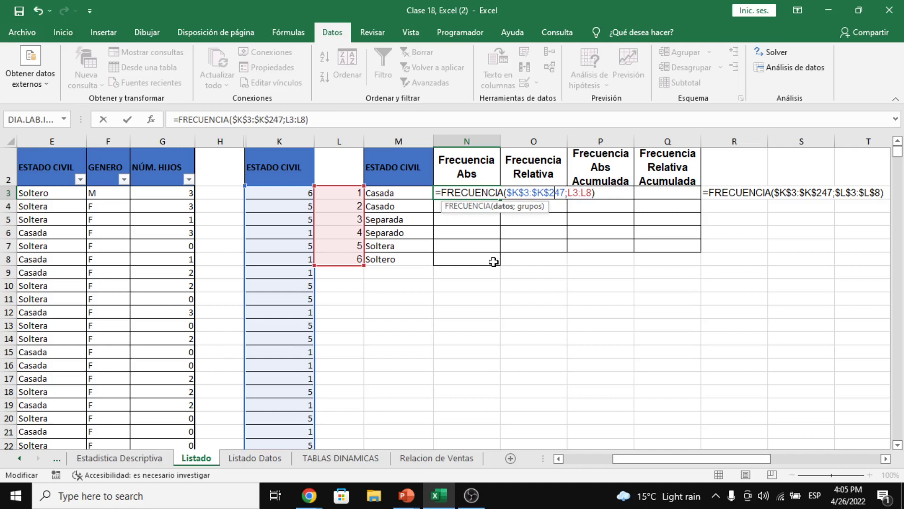
{"action": "key", "text": "F4"}
{"action": "key", "text": "F4"}
{"action": "key", "text": "F4"}
{"action": "key", "text": "Left"}
{"action": "key", "text": "Left"}
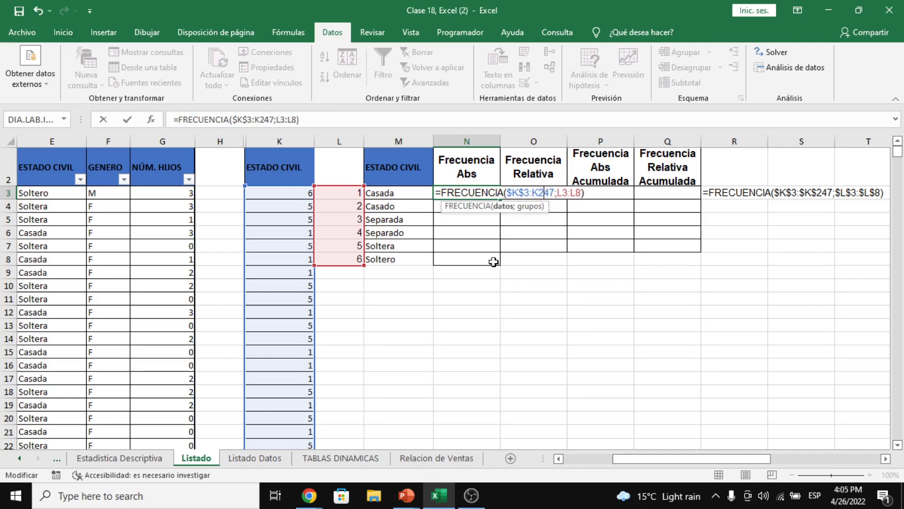
{"action": "key", "text": "F4"}
{"action": "key", "text": "F4"}
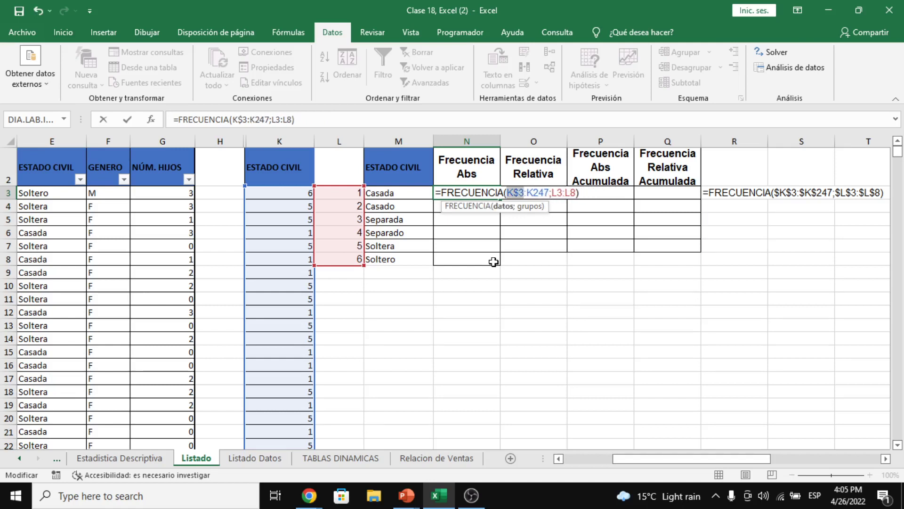
{"action": "key", "text": "F4"}
{"action": "key", "text": "Return"}
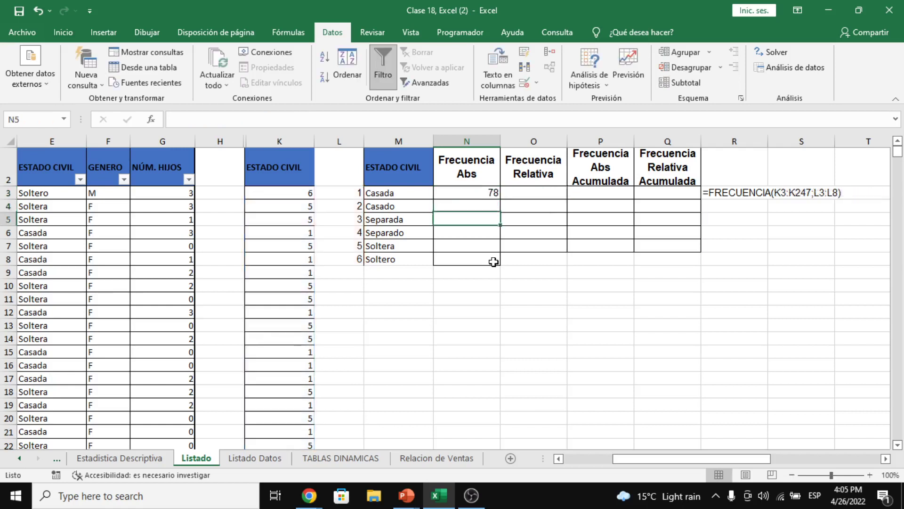
Enter the sample values 1, 2 and 3 down cells N11:N13 to start a vertical matrix
{"action": "left_click", "coordinate": [494, 262]}
{"action": "key", "text": "Down"}
{"action": "key", "text": "Down"}
{"action": "key", "text": "Down"}
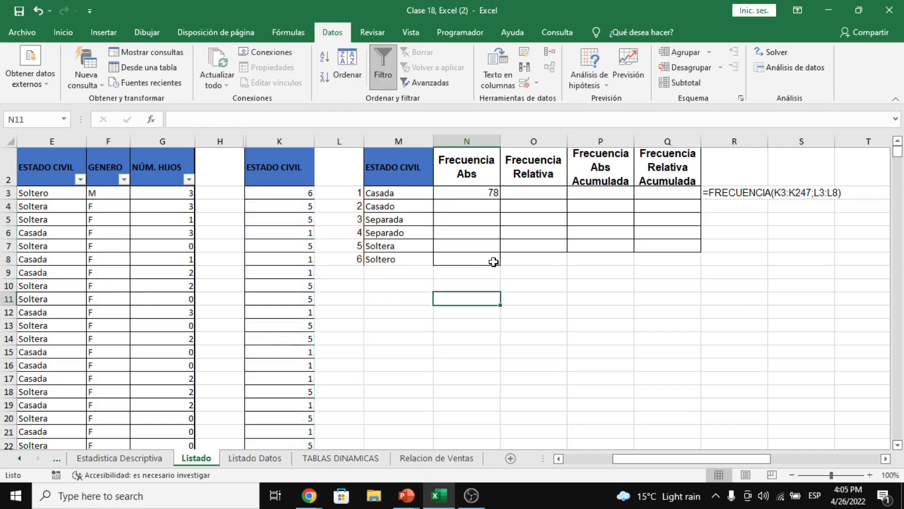
{"action": "type", "text": "1"}
{"action": "key", "text": "Return"}
{"action": "type", "text": "2"}
{"action": "key", "text": "Return"}
{"action": "type", "text": "3"}
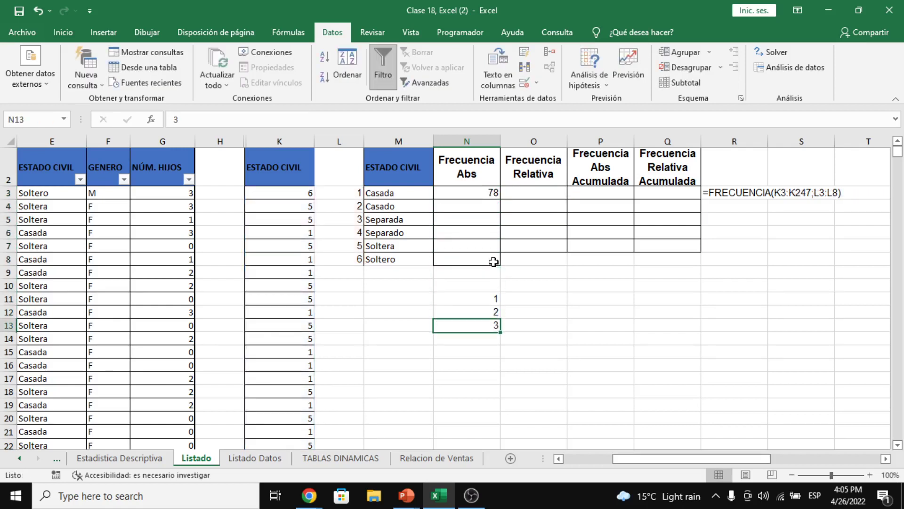
Add the values 4, 5 and 6 down O11:O13 as the second column of the sample matrix
{"action": "key", "text": "Up"}
{"action": "key", "text": "Up"}
{"action": "key", "text": "Right"}
{"action": "type", "text": "4"}
{"action": "key", "text": "Return"}
{"action": "type", "text": "5"}
{"action": "key", "text": "Return"}
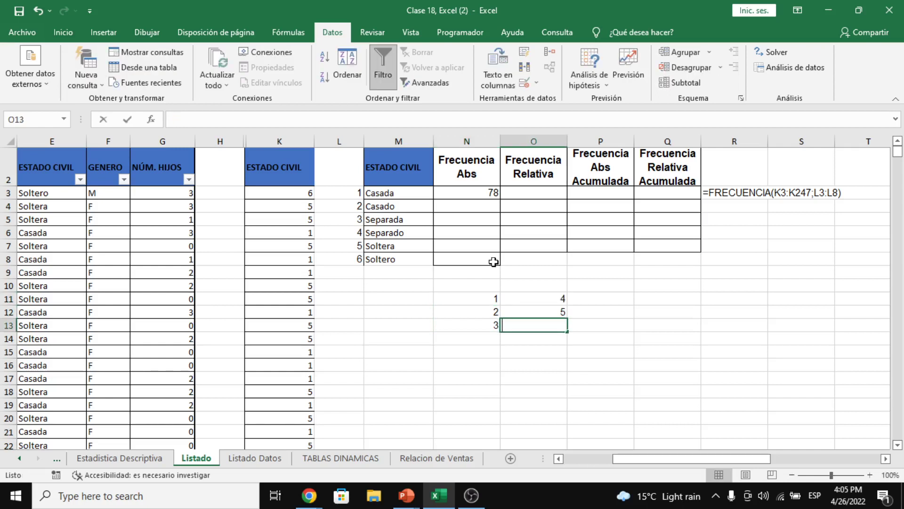
{"action": "type", "text": "6"}
{"action": "key", "text": "Return"}
Enter the values 1, 2 and 3 across Q11:S11 to start a second sample matrix filled horizontally
{"action": "key", "text": "Up"}
{"action": "key", "text": "Up"}
{"action": "key", "text": "Up"}
{"action": "key", "text": "Up"}
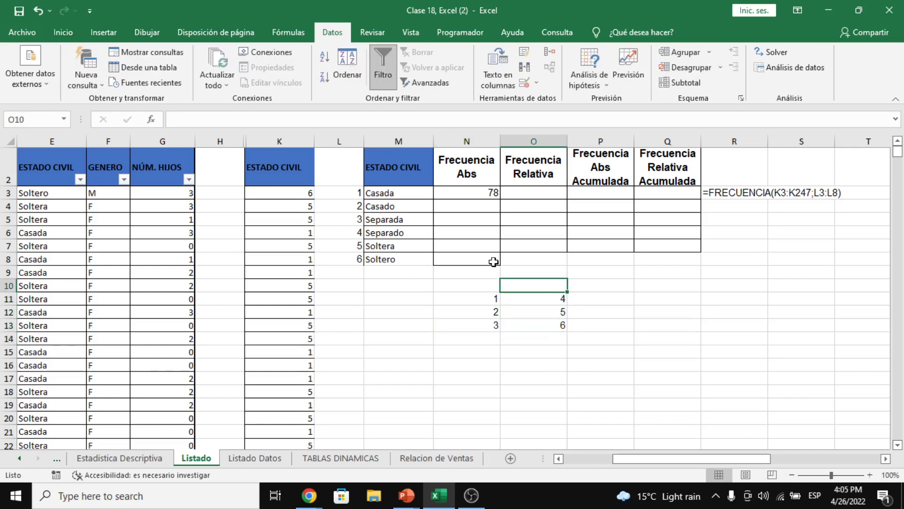
{"action": "key", "text": "Down"}
{"action": "key", "text": "Down"}
{"action": "key", "text": "Down"}
{"action": "key", "text": "Up"}
{"action": "key", "text": "Up"}
{"action": "key", "text": "Right"}
{"action": "key", "text": "Right"}
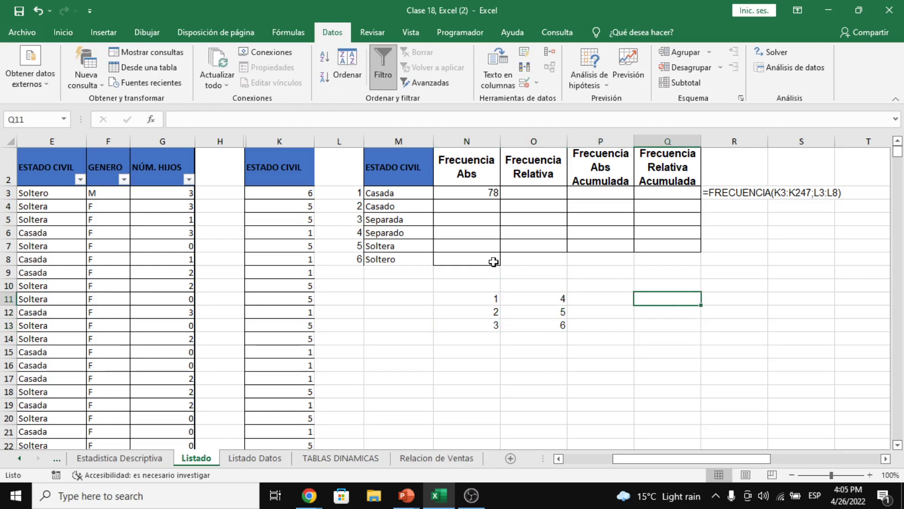
{"action": "type", "text": "1"}
{"action": "key", "text": "Tab"}
{"action": "type", "text": "2"}
{"action": "key", "text": "Tab"}
{"action": "type", "text": "3"}
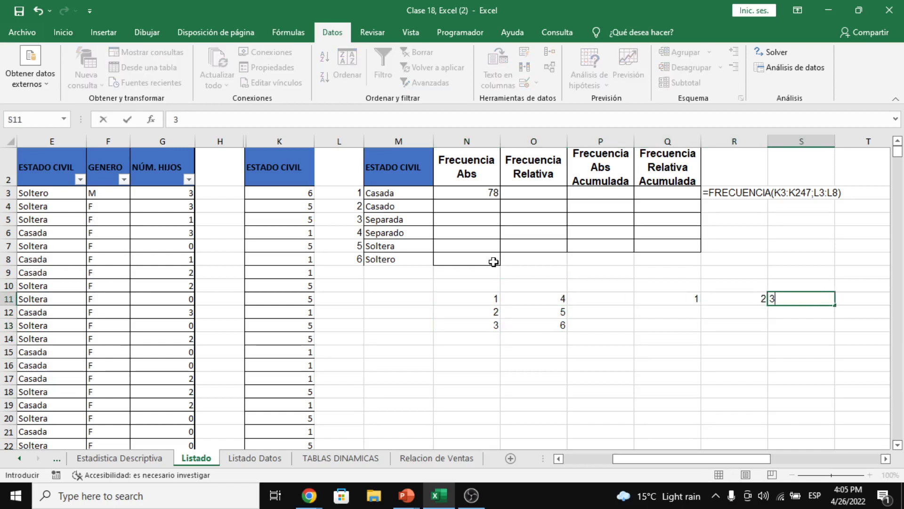
{"action": "key", "text": "Return"}
Enter the values 4, 5 and 6 across Q12:S12 as the horizontal matrix's second row
{"action": "type", "text": "4"}
{"action": "key", "text": "Tab"}
{"action": "type", "text": "5"}
{"action": "key", "text": "Tab"}
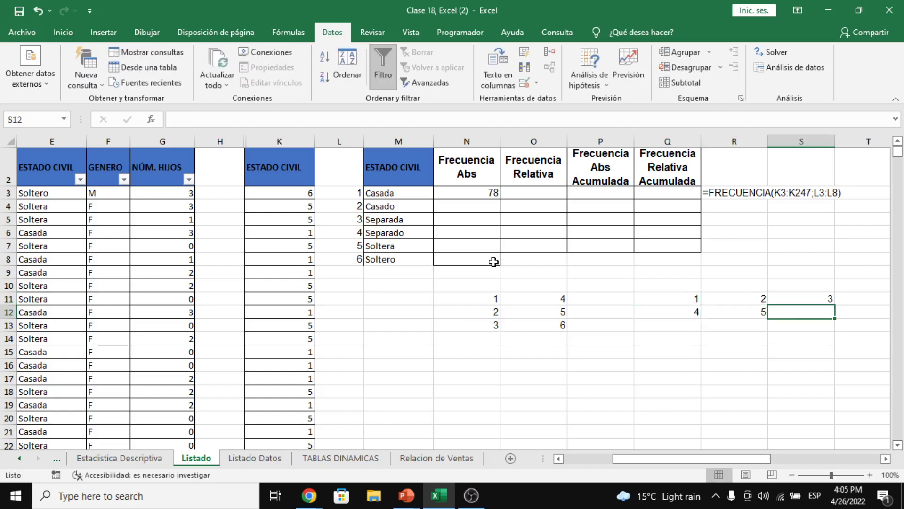
{"action": "type", "text": "6"}
{"action": "key", "text": "Return"}
Compare each column of the vertical matrix in N11:O13 with the matching row of the horizontal matrix in Q11:S12
{"action": "key", "text": "Left"}
{"action": "key", "text": "Left"}
{"action": "key", "text": "Left"}
{"action": "key", "text": "Up"}
{"action": "key", "text": "Up"}
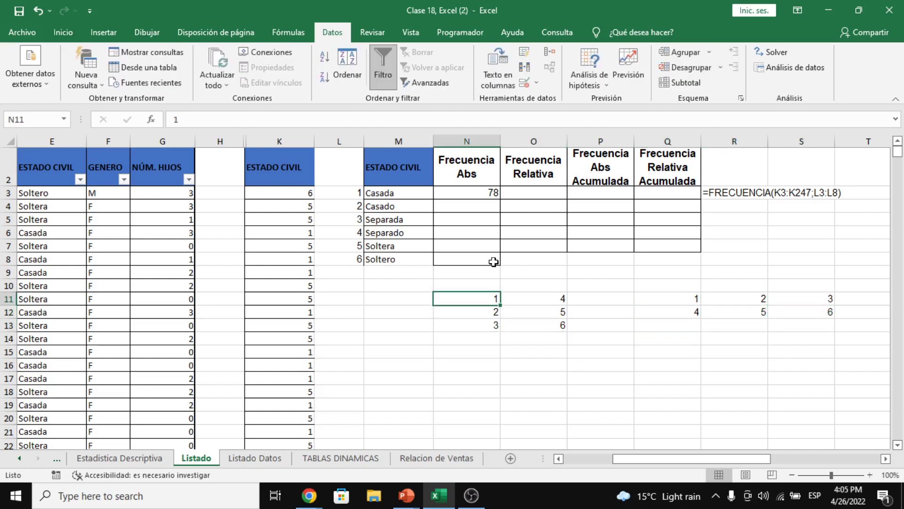
{"action": "key", "text": "shift+Down"}
{"action": "key", "text": "shift+Down"}
{"action": "key", "text": "Right"}
{"action": "key", "text": "Right"}
{"action": "key", "text": "Right"}
{"action": "key", "text": "Right"}
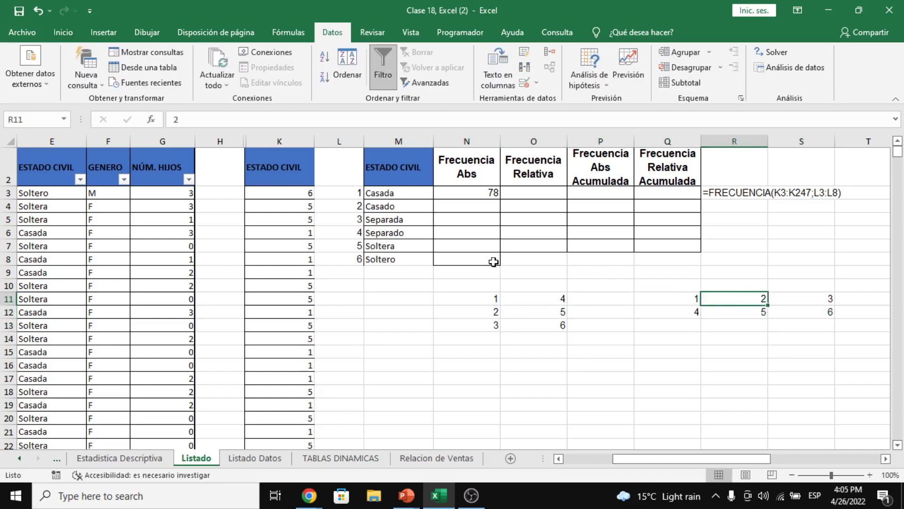
{"action": "key", "text": "Left"}
{"action": "key", "text": "shift+Right"}
{"action": "key", "text": "shift+Right"}
{"action": "key", "text": "Left"}
{"action": "key", "text": "Left"}
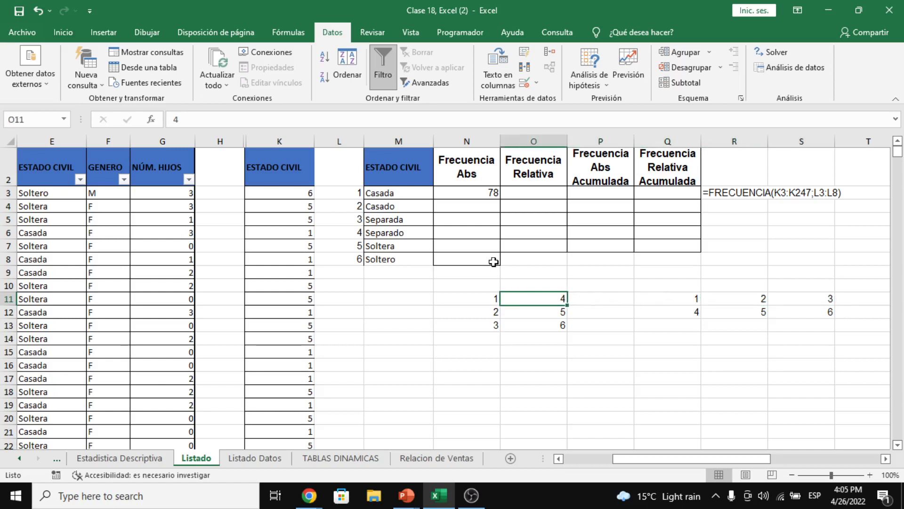
{"action": "key", "text": "shift+Down"}
{"action": "key", "text": "shift+Down"}
{"action": "key", "text": "Right"}
{"action": "key", "text": "Right"}
{"action": "key", "text": "Down"}
{"action": "key", "text": "shift+Right"}
{"action": "key", "text": "shift+Right"}
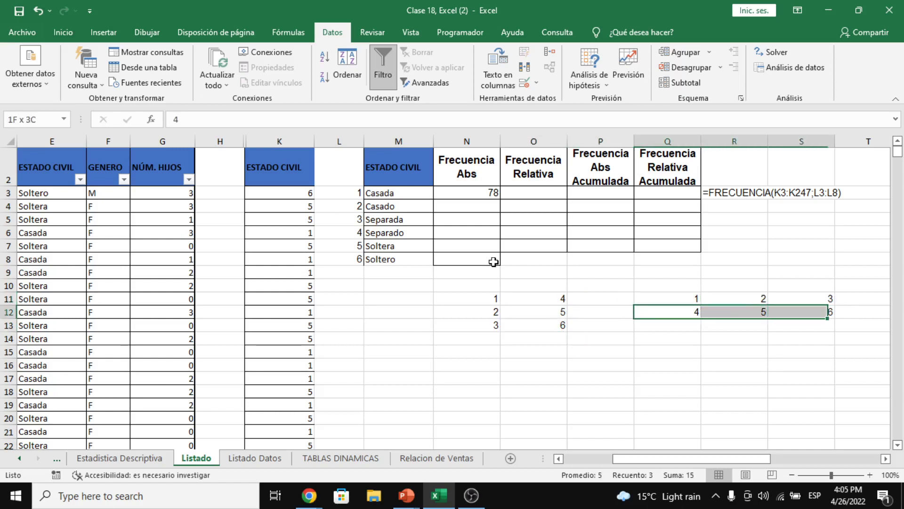
Enter =TRANSPONER(N11:O13) as an ordinary formula in cell N15, below the vertical matrix
{"action": "key", "text": "Down"}
{"action": "key", "text": "Down"}
{"action": "key", "text": "Down"}
{"action": "key", "text": "Left"}
{"action": "key", "text": "Left"}
{"action": "key", "text": "Left"}
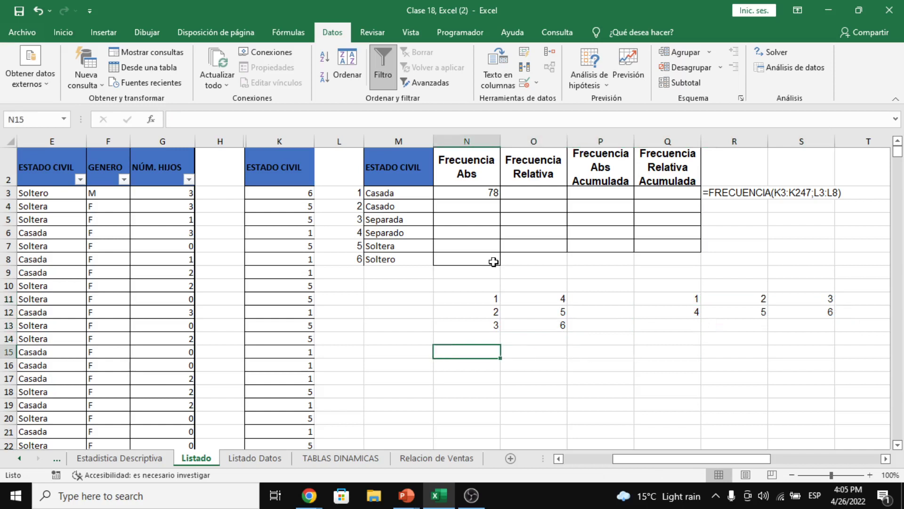
{"action": "type", "text": "=TRSN"}
{"action": "key", "text": "BackSpace"}
{"action": "key", "text": "BackSpace"}
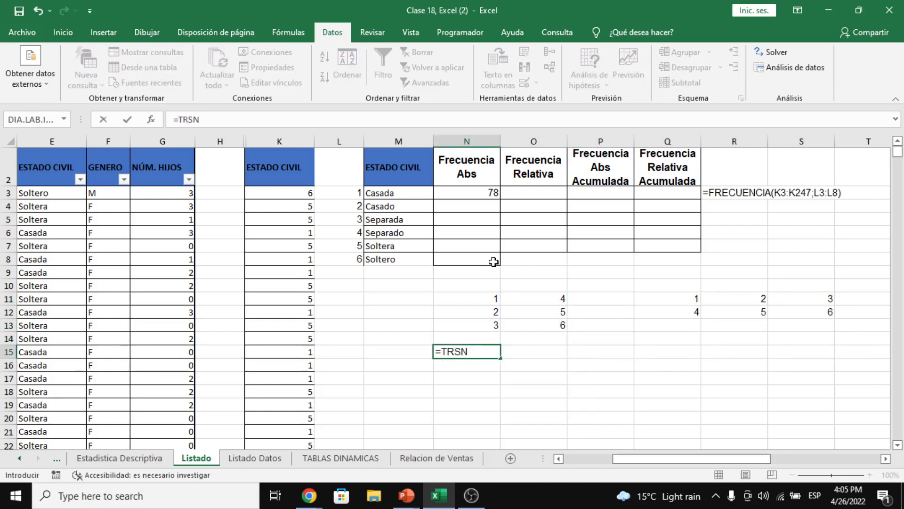
{"action": "key", "text": "Tab"}
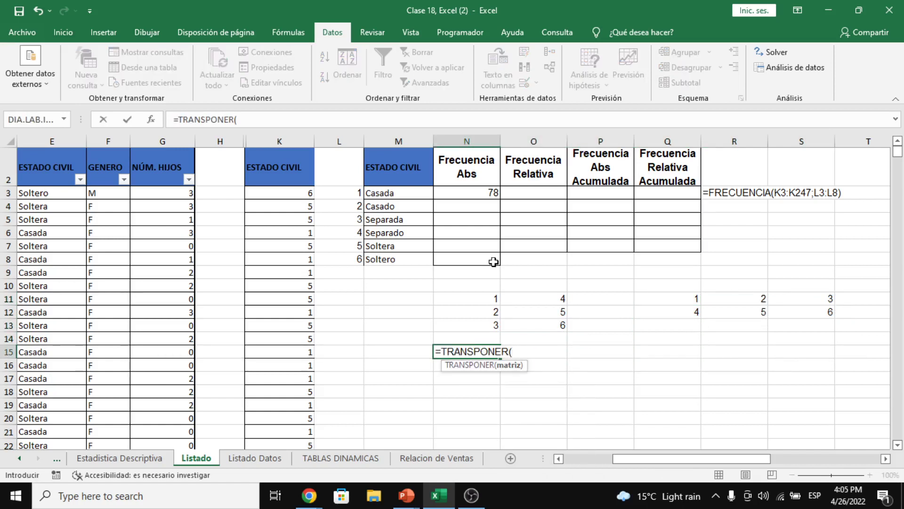
{"action": "key", "text": "Up"}
{"action": "key", "text": "Up"}
{"action": "key", "text": "Up"}
{"action": "key", "text": "Up"}
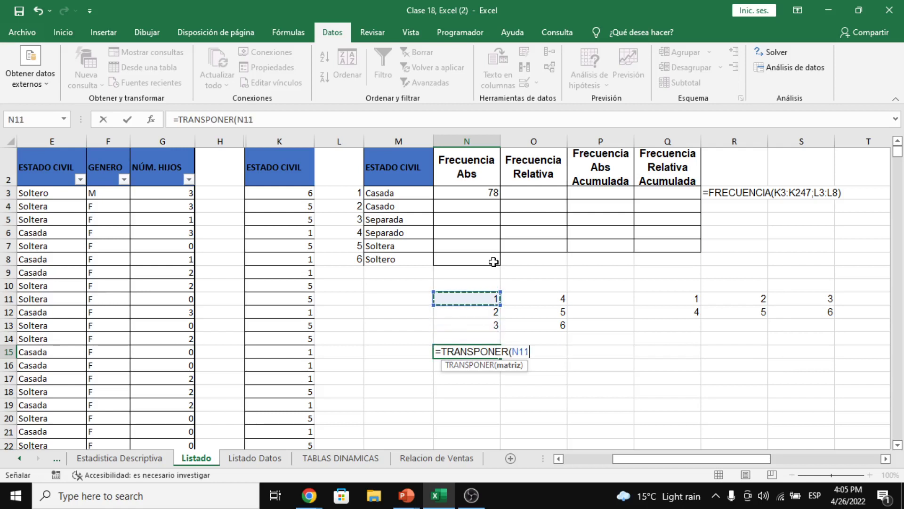
{"action": "key", "text": "shift+Down"}
{"action": "key", "text": "shift+Down"}
{"action": "key", "text": "shift+Right"}
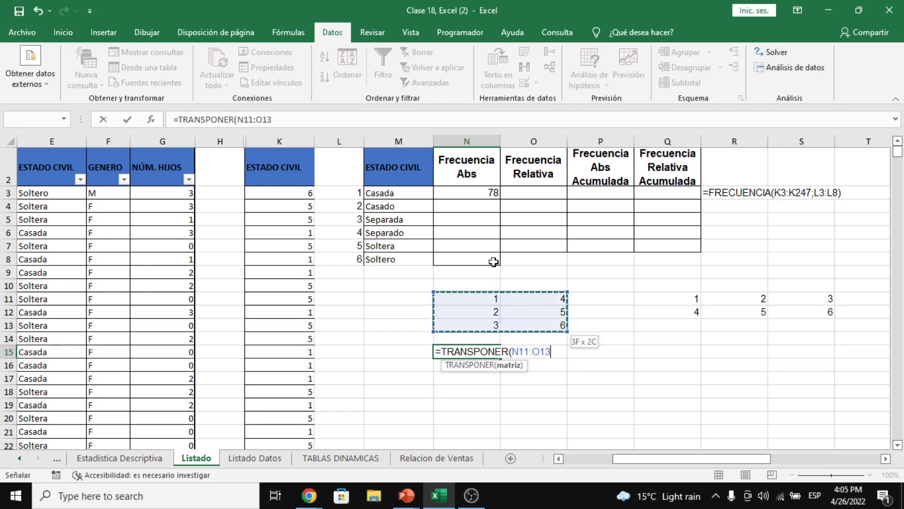
{"action": "key", "text": "Return"}
Merge and centre M11:M13 beside the vertical matrix, with the value 3 aligned to the vertical middle
{"action": "key", "text": "Up"}
{"action": "key", "text": "Up"}
{"action": "key", "text": "Up"}
{"action": "key", "text": "Up"}
{"action": "key", "text": "Up"}
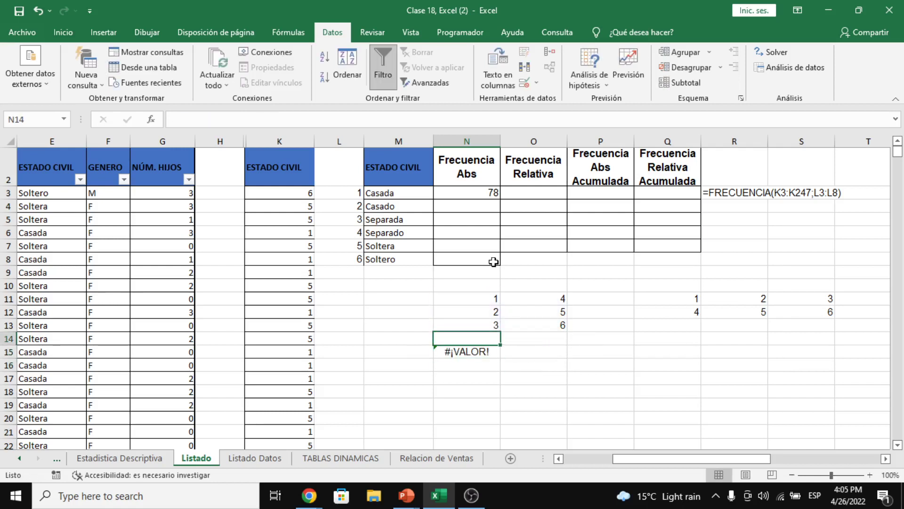
{"action": "key", "text": "Up"}
{"action": "key", "text": "shift+Right"}
{"action": "key", "text": "Left"}
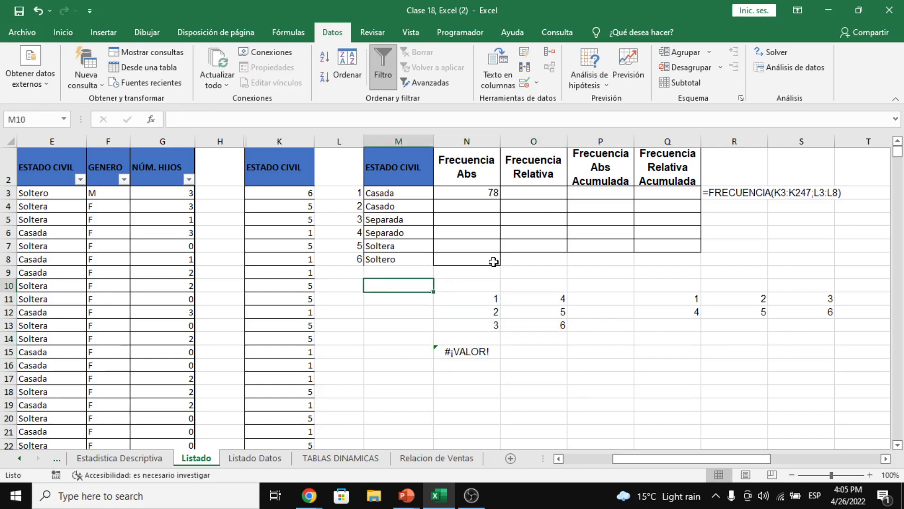
{"action": "key", "text": "Down"}
{"action": "key", "text": "shift+Down"}
{"action": "key", "text": "shift+Down"}
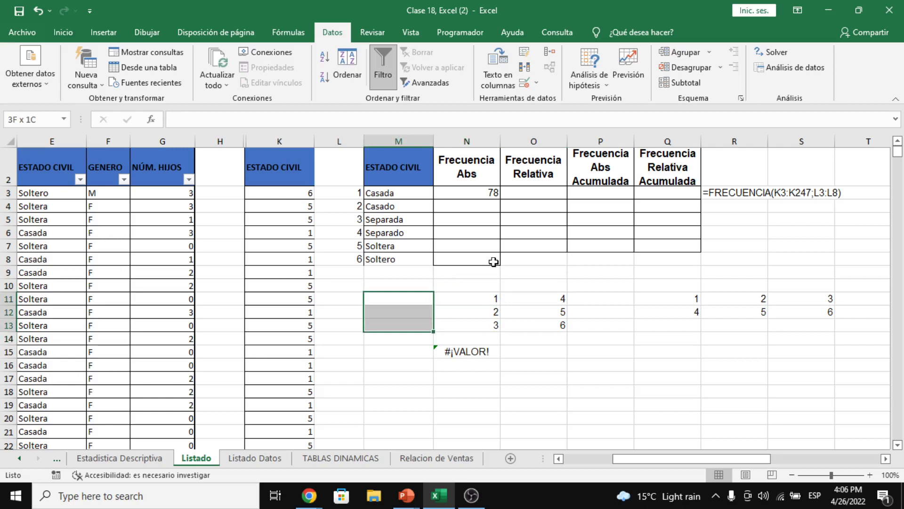
{"action": "left_click", "coordinate": [64, 33]}
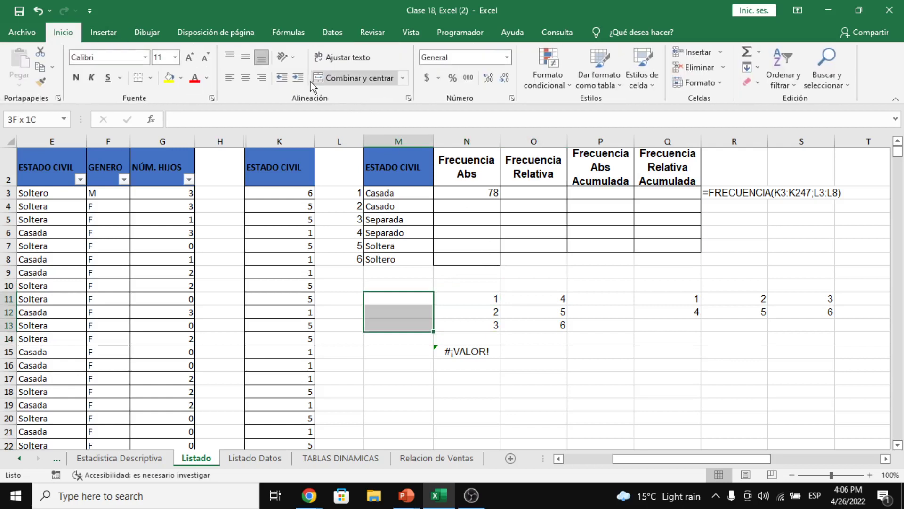
{"action": "left_click", "coordinate": [348, 78]}
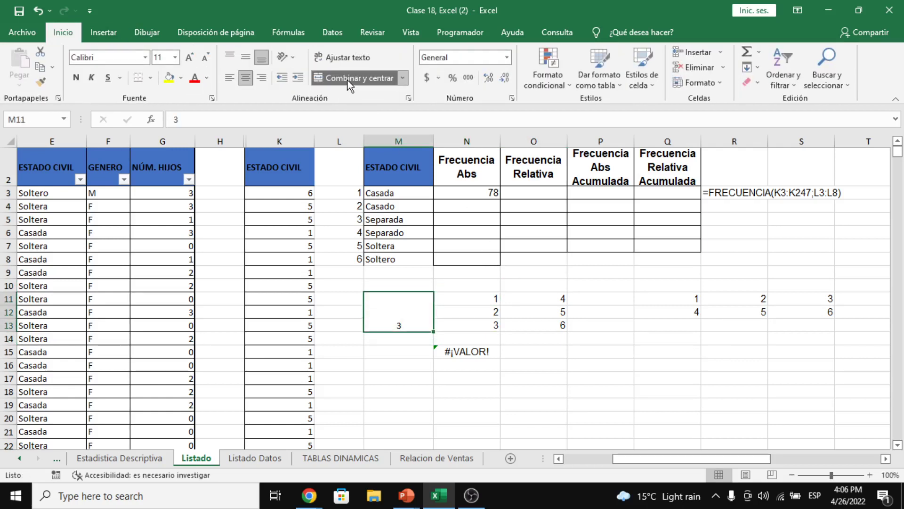
{"action": "left_click", "coordinate": [244, 56]}
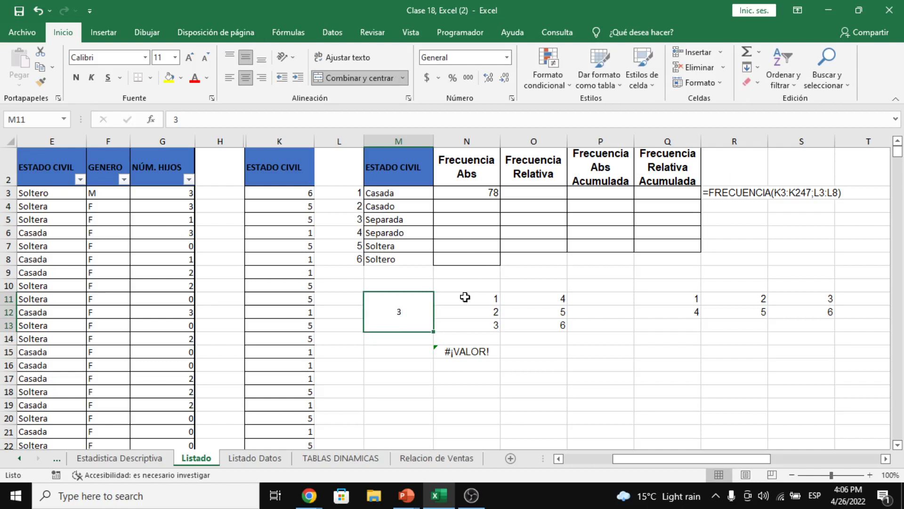
Merge and centre N10:O10 above the vertical matrix and label it 2 COLUMNAS
{"action": "left_click_drag", "start_coordinate": [465, 297], "coordinate": [523, 285]}
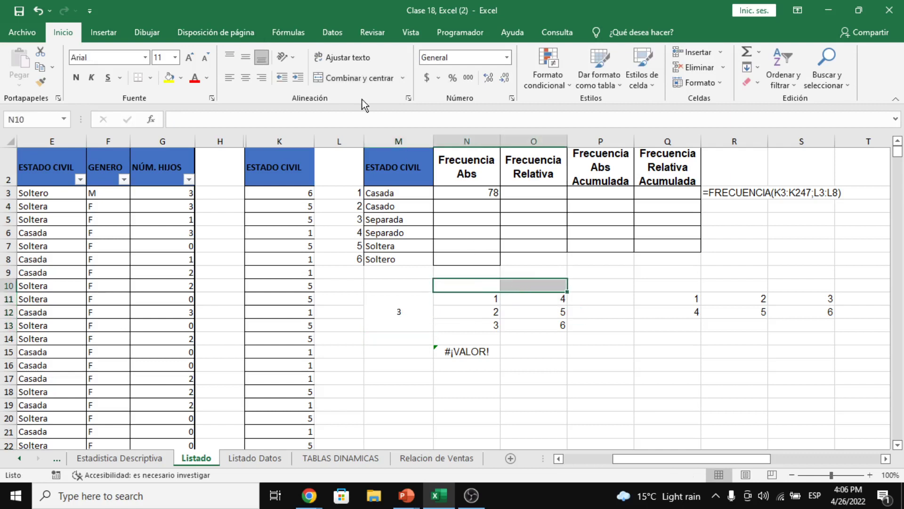
{"action": "left_click", "coordinate": [358, 80]}
{"action": "type", "text": "2"}
{"action": "key", "text": "Return"}
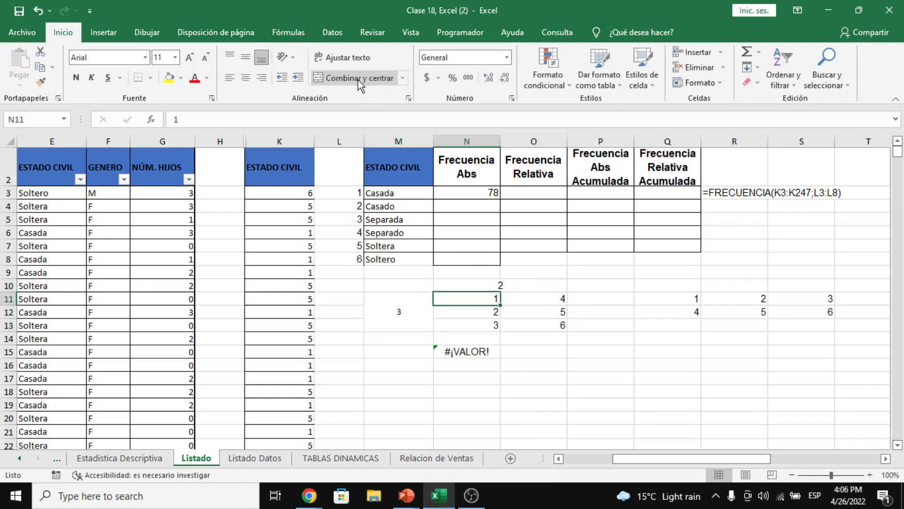
{"action": "key", "text": "Up"}
{"action": "key", "text": "F2"}
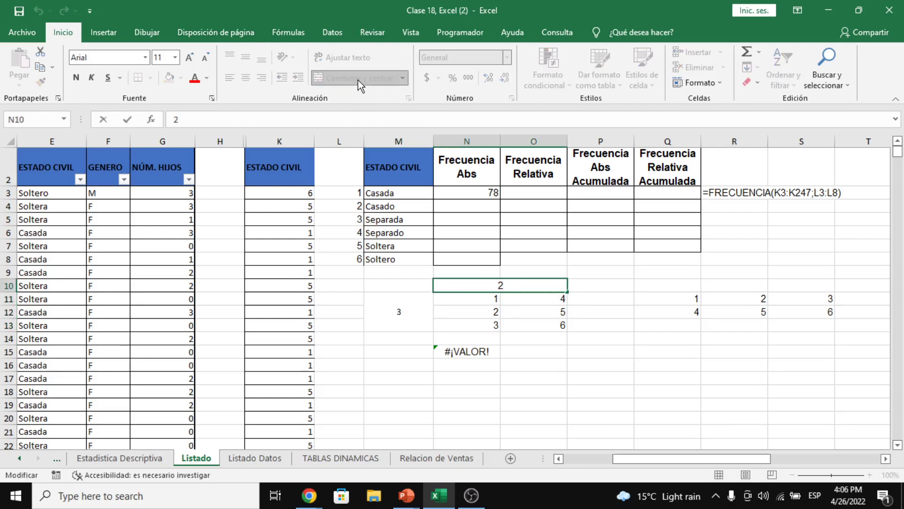
{"action": "type", "text": "COLUMNAS"}
{"action": "key", "text": "Return"}
Complete the merged label beside the vertical matrix in M11 so that it reads 3 FILAS
{"action": "key", "text": "Left"}
{"action": "key", "text": "Left"}
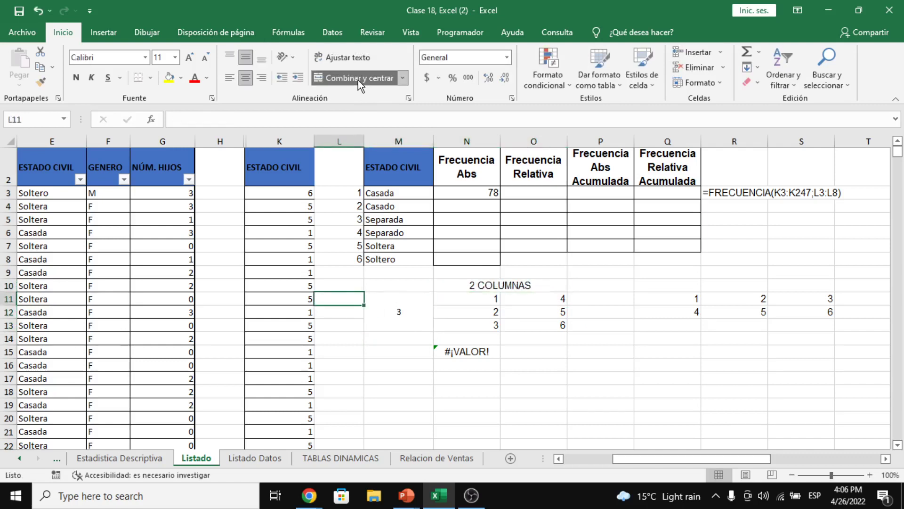
{"action": "key", "text": "Right"}
{"action": "key", "text": "Down"}
{"action": "key", "text": "Left"}
{"action": "key", "text": "Up"}
{"action": "key", "text": "Up"}
{"action": "key", "text": "Right"}
{"action": "key", "text": "F2"}
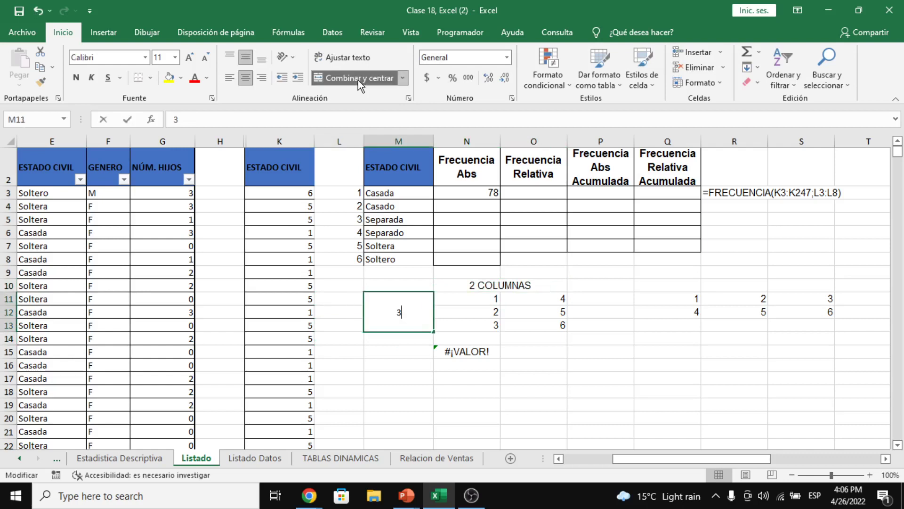
{"action": "type", "text": "FILAS"}
{"action": "key", "text": "Return"}
Merge and centre M15:M16 beside the TRANSPONER formula and label it 2 FILAS
{"action": "key", "text": "Down"}
{"action": "key", "text": "Down"}
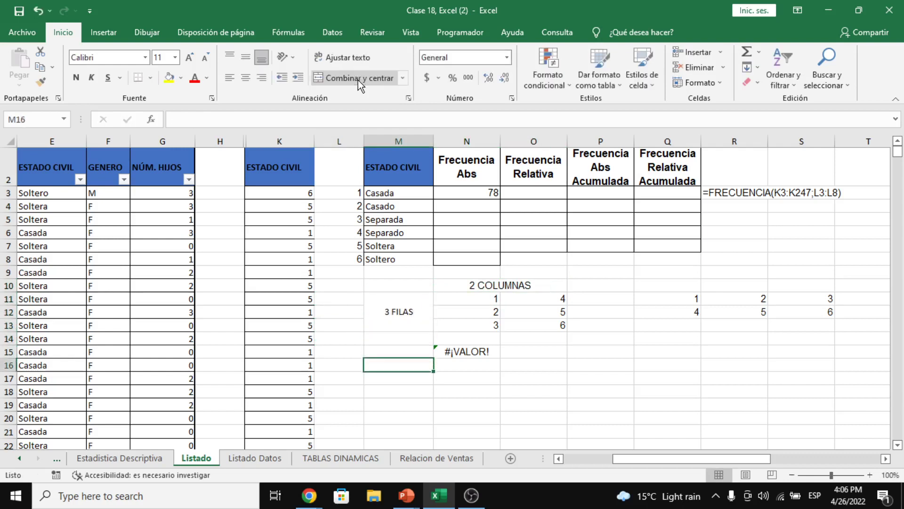
{"action": "key", "text": "Up"}
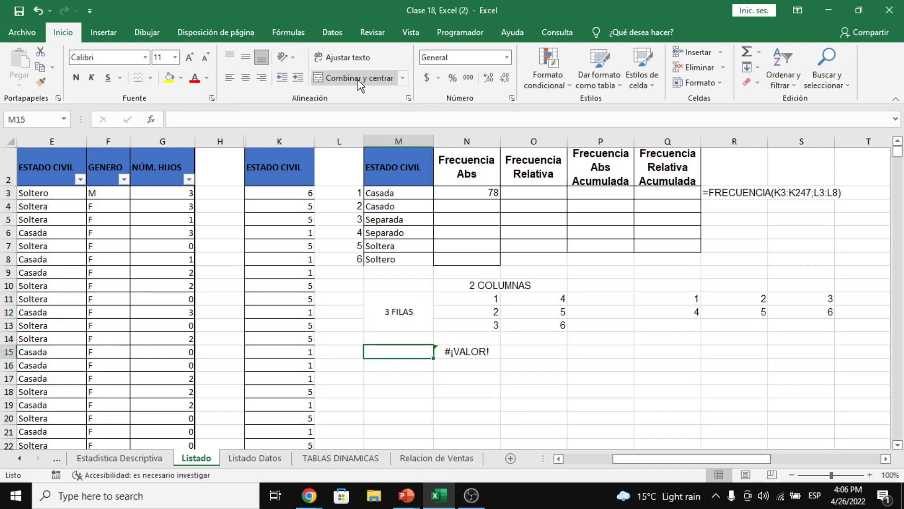
{"action": "key", "text": "Right"}
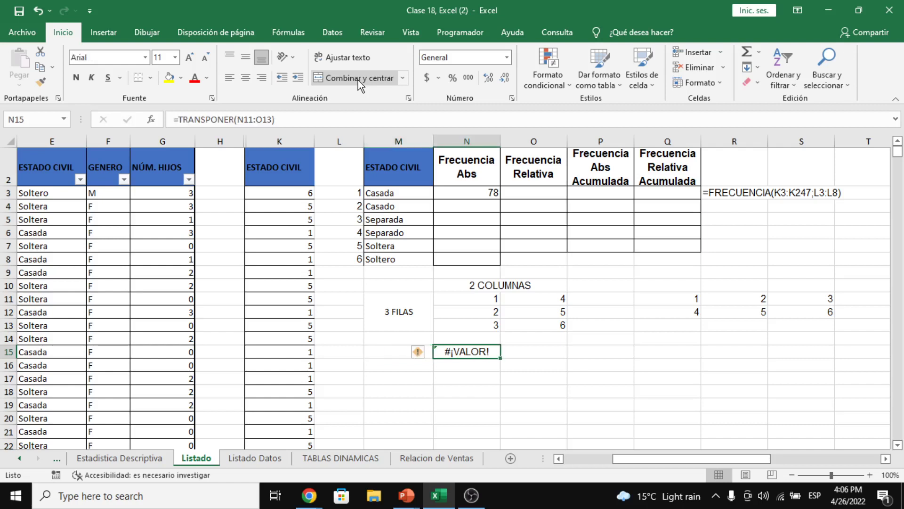
{"action": "key", "text": "Left"}
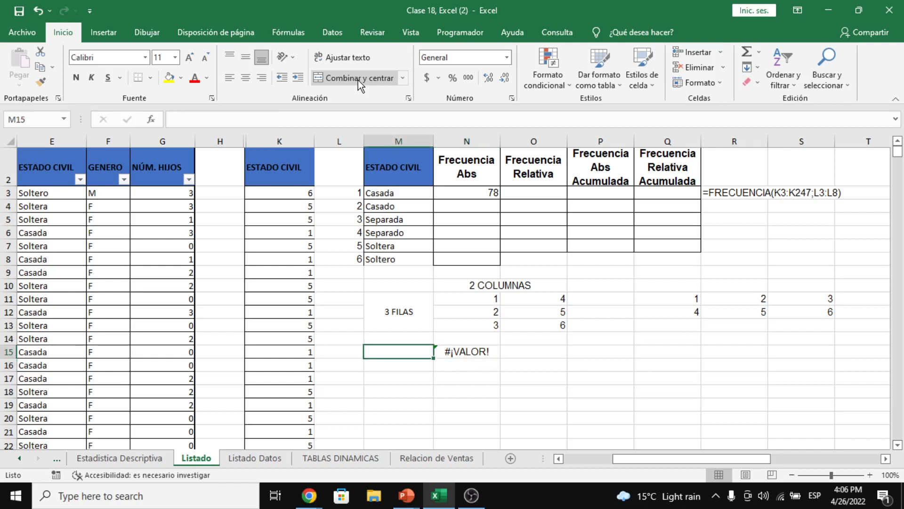
{"action": "key", "text": "shift+Down"}
{"action": "left_click", "coordinate": [351, 83]}
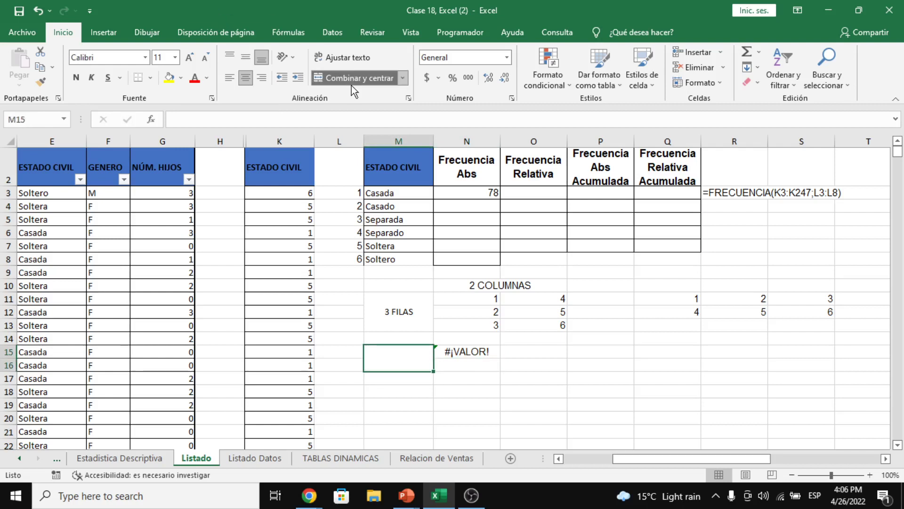
{"action": "type", "text": "2 FILAS"}
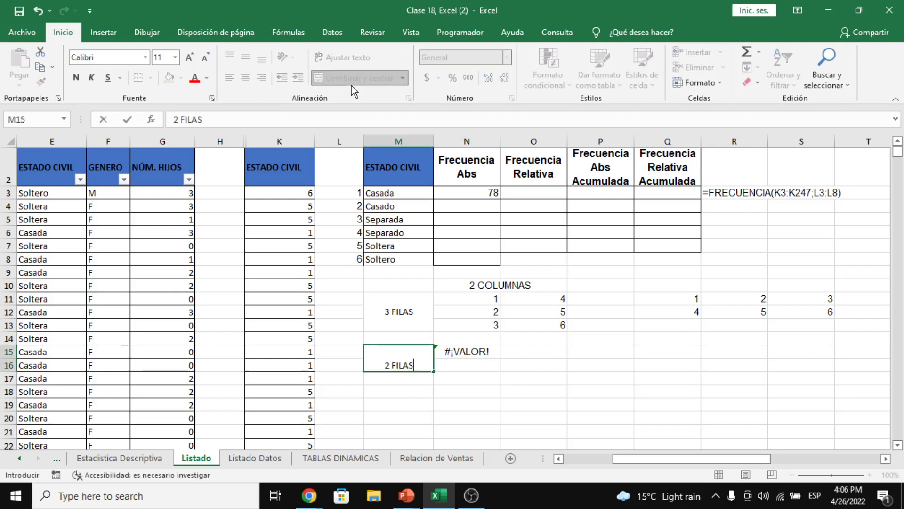
{"action": "key", "text": "Return"}
Move the block M15:O16 with the 2 FILAS label and TRANSPONER formula down to start at M18
{"action": "key", "text": "Up"}
{"action": "key", "text": "shift+Right"}
{"action": "key", "text": "shift+Right"}
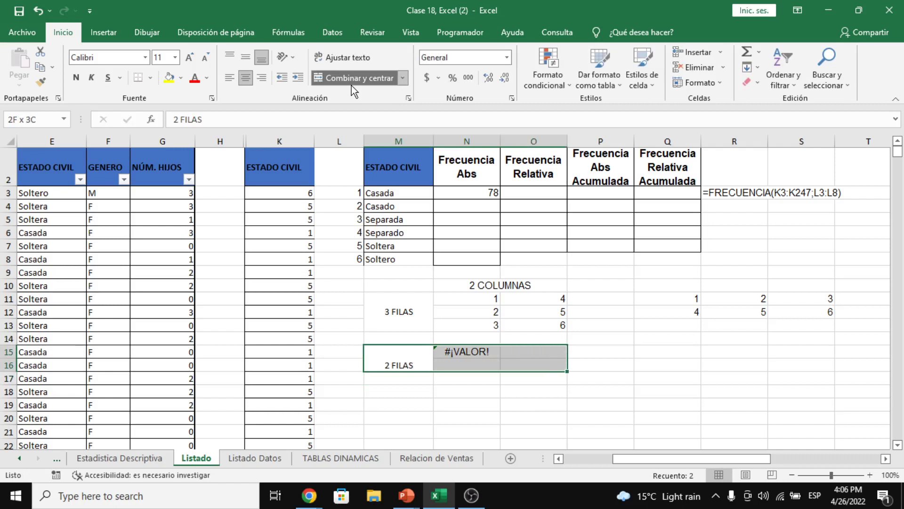
{"action": "key", "text": "ctrl+c"}
{"action": "key", "text": "Down"}
{"action": "key", "text": "Down"}
{"action": "key", "text": "ctrl+v"}
{"action": "key", "text": "Up"}
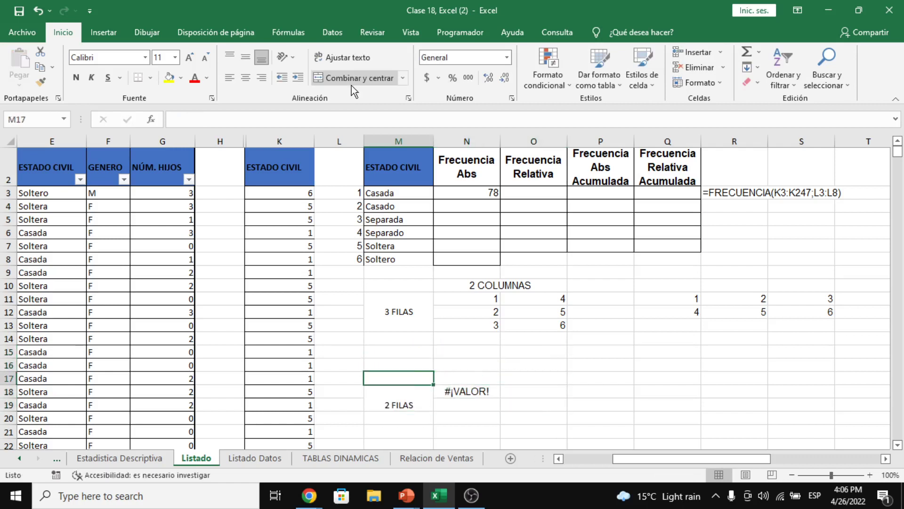
Merge and center cells N17:P17 and enter the heading "3 COLUMNAS" in them
{"action": "key", "text": "Right"}
{"action": "key", "text": "shift+Right"}
{"action": "key", "text": "shift+Right"}
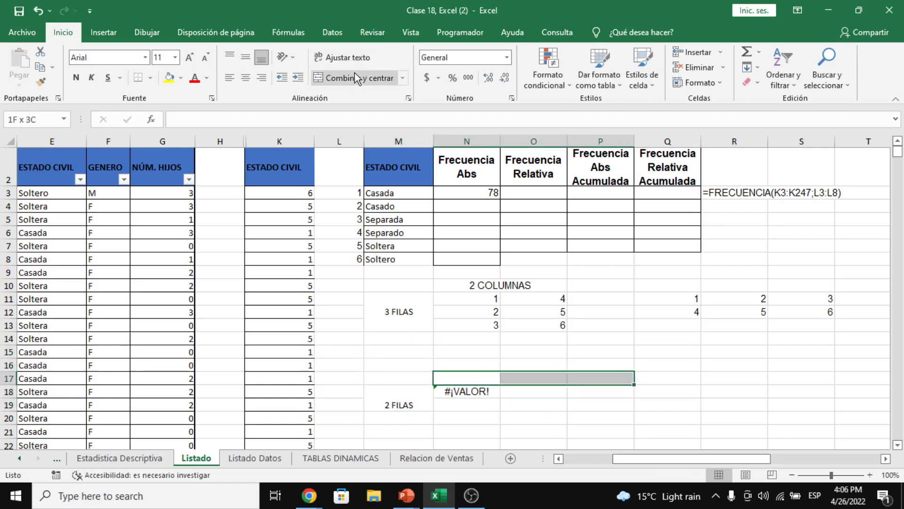
{"action": "left_click", "coordinate": [355, 75]}
{"action": "type", "text": "3"}
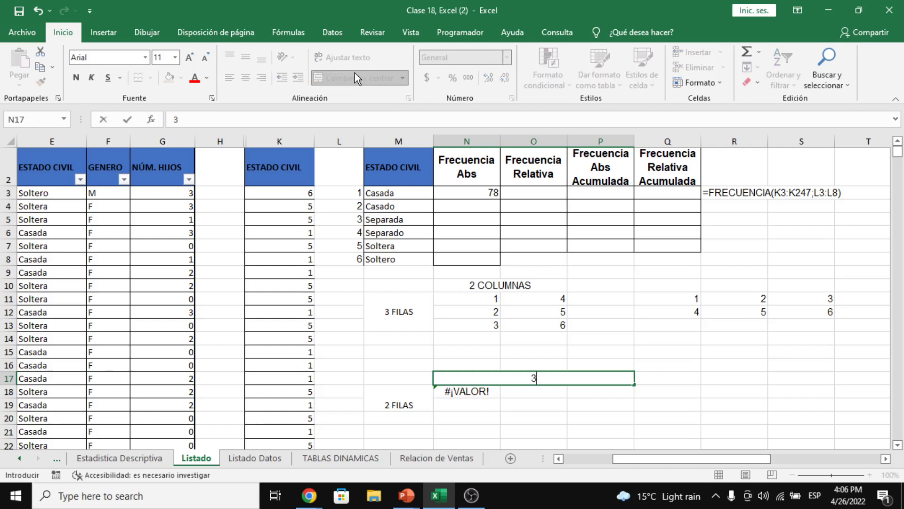
{"action": "type", "text": " COLUMNAS"}
{"action": "key", "text": "Return"}
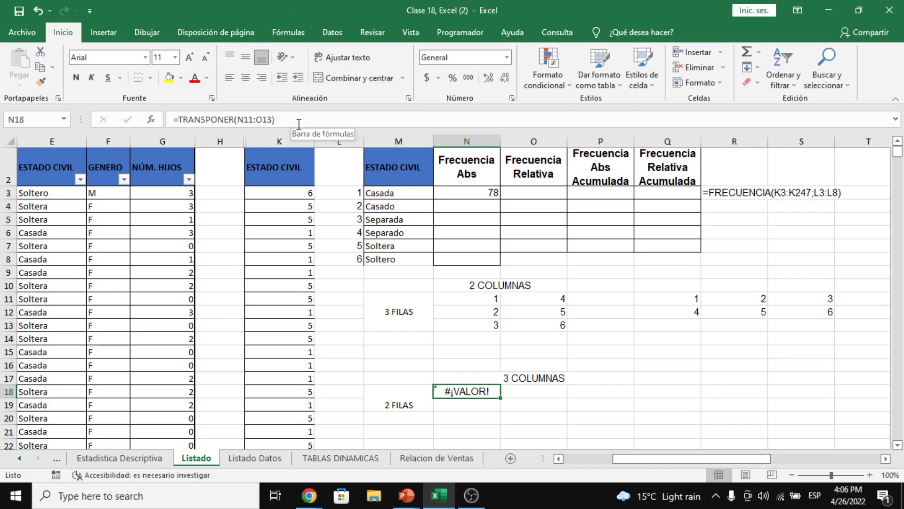
Extend =TRANSPONER(N11:O13) over N18:P19 as an array formula and review the two transposed rows
{"action": "key", "text": "shift+Right"}
{"action": "key", "text": "shift+Right"}
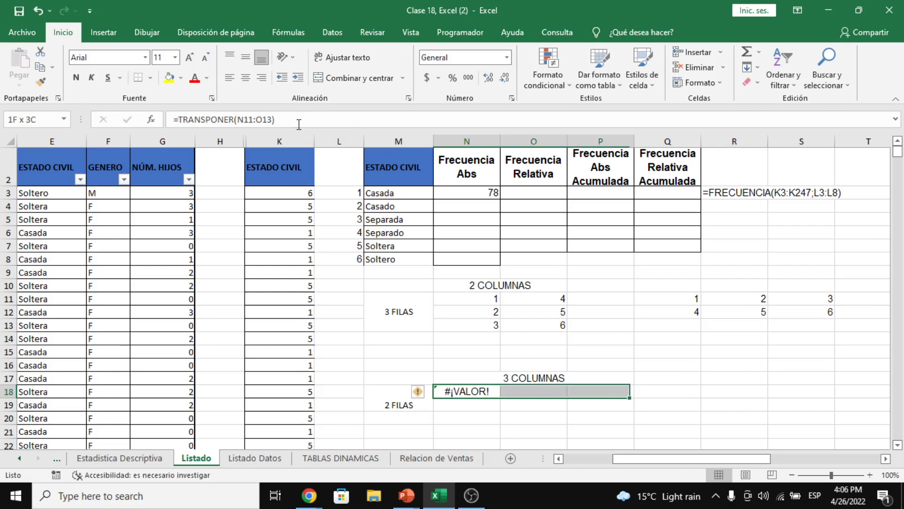
{"action": "key", "text": "shift+Down"}
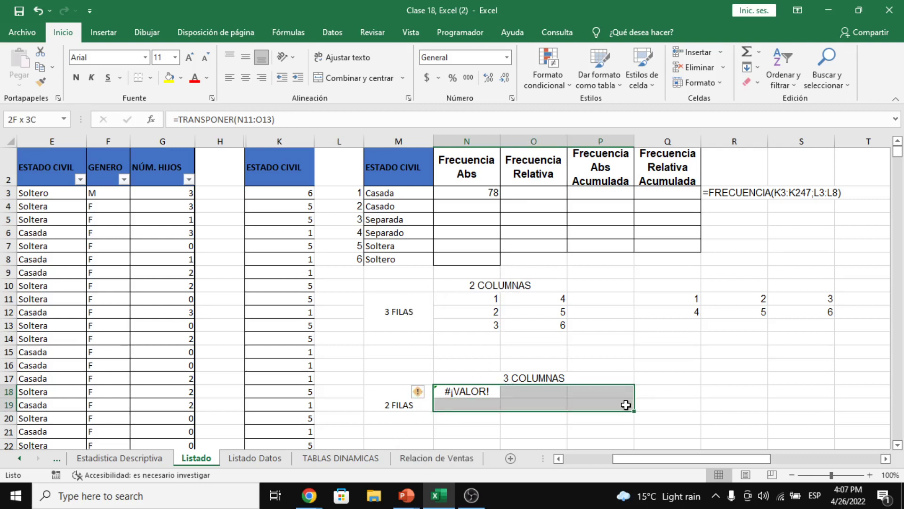
{"action": "key", "text": "F2"}
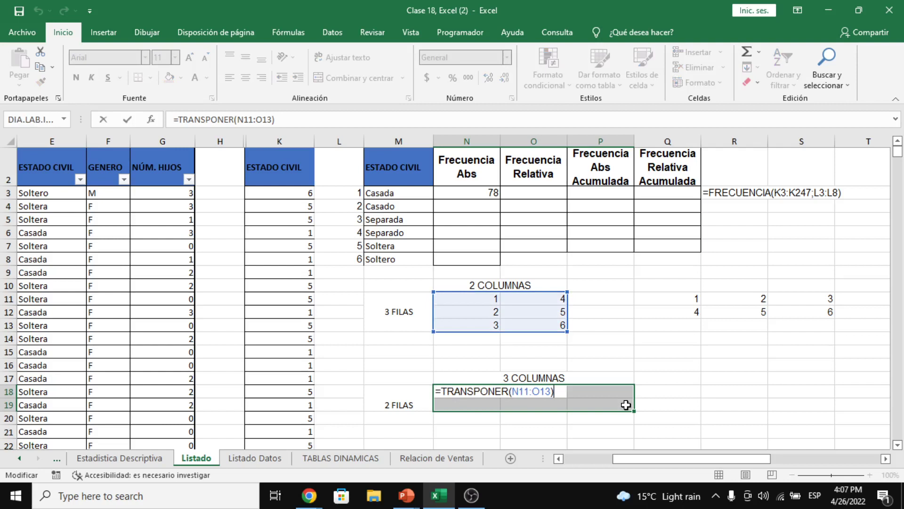
{"action": "key", "text": "ctrl+shift+Return"}
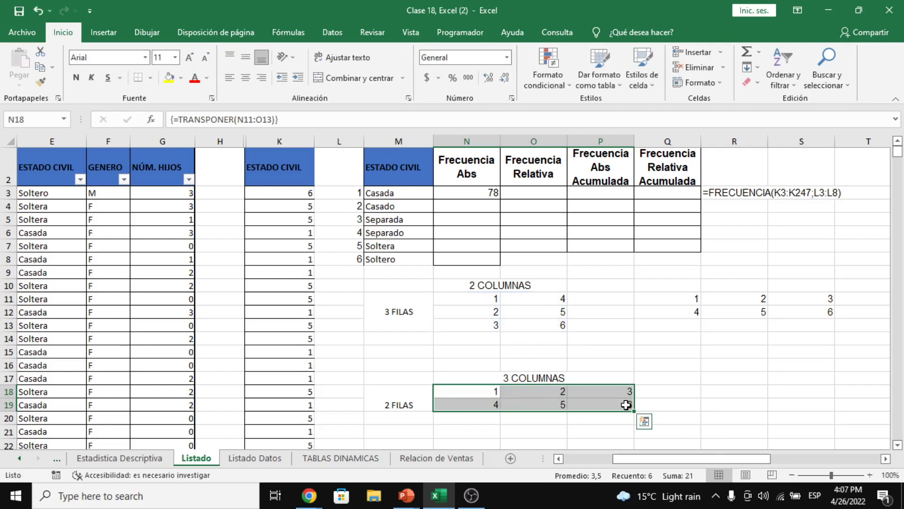
{"action": "left_click", "coordinate": [667, 393]}
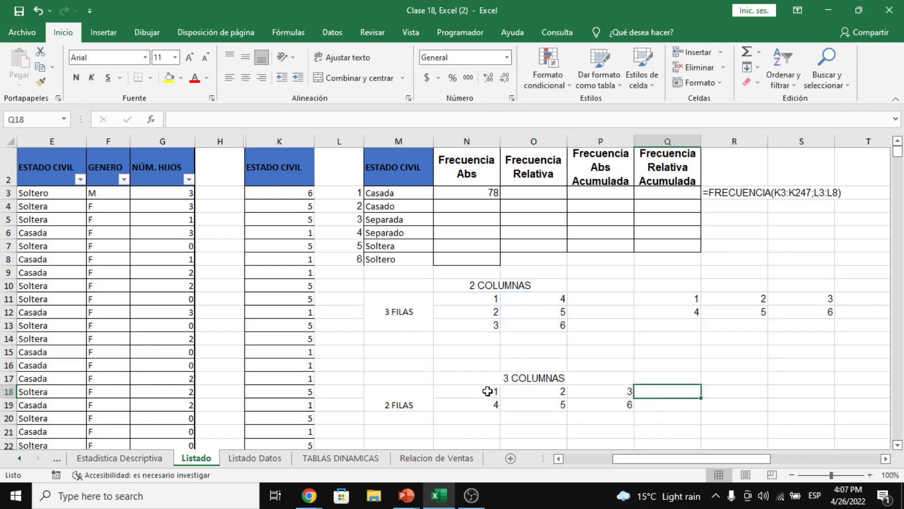
{"action": "left_click_drag", "start_coordinate": [485, 391], "coordinate": [606, 390]}
{"action": "left_click_drag", "start_coordinate": [474, 405], "coordinate": [597, 403]}
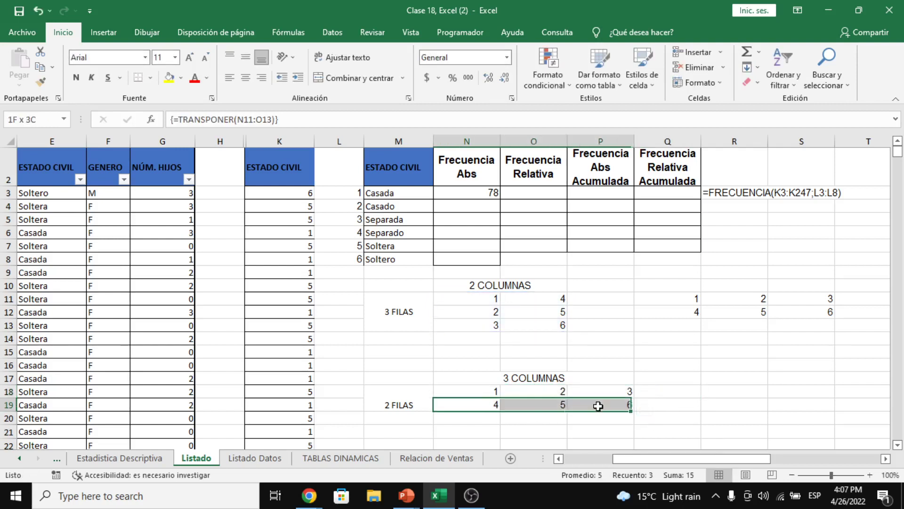
{"action": "left_click", "coordinate": [485, 389]}
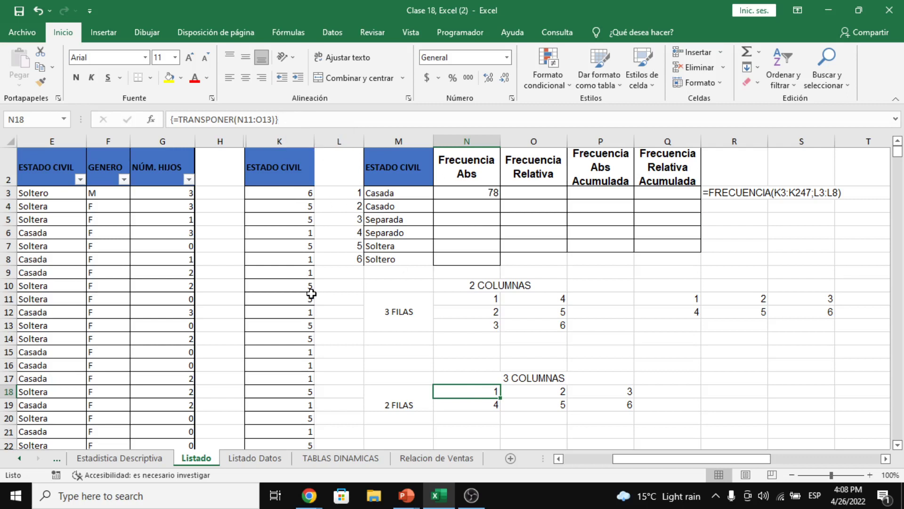
Try to delete only cell O19 from the transposed array
{"action": "left_click", "coordinate": [537, 402]}
{"action": "key", "text": "Delete"}
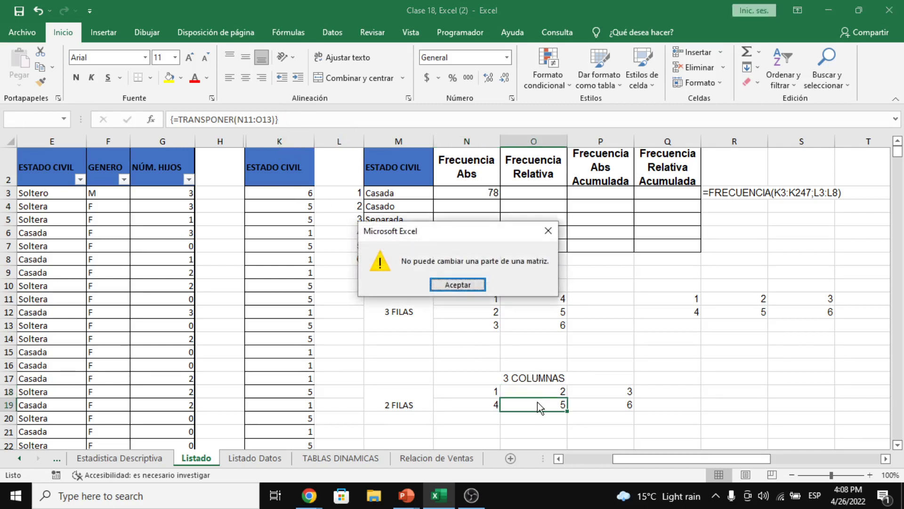
{"action": "key", "text": "Return"}
{"action": "key", "text": "Delete"}
{"action": "key", "text": "Return"}
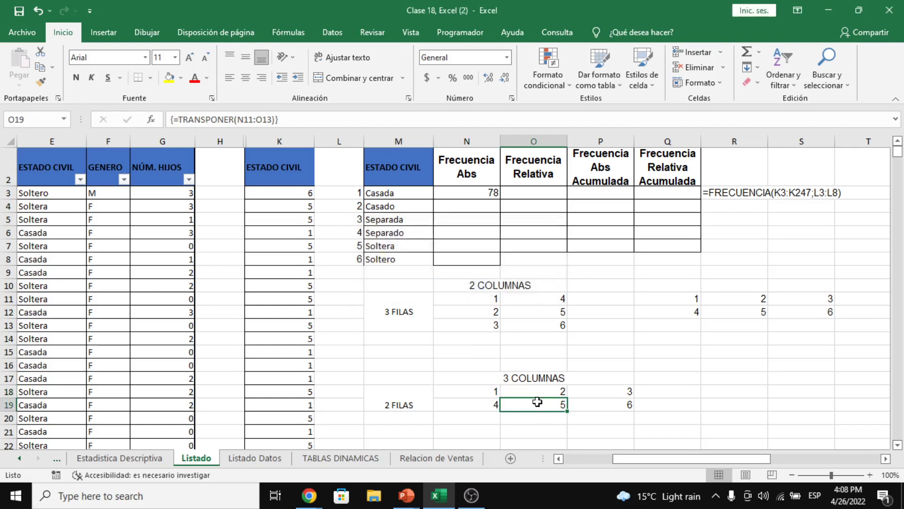
{"action": "key", "text": "Up"}
{"action": "key", "text": "Up"}
{"action": "key", "text": "Up"}
{"action": "key", "text": "Up"}
{"action": "key", "text": "Up"}
{"action": "key", "text": "Up"}
{"action": "key", "text": "Right"}
{"action": "key", "text": "Right"}
{"action": "key", "text": "Right"}
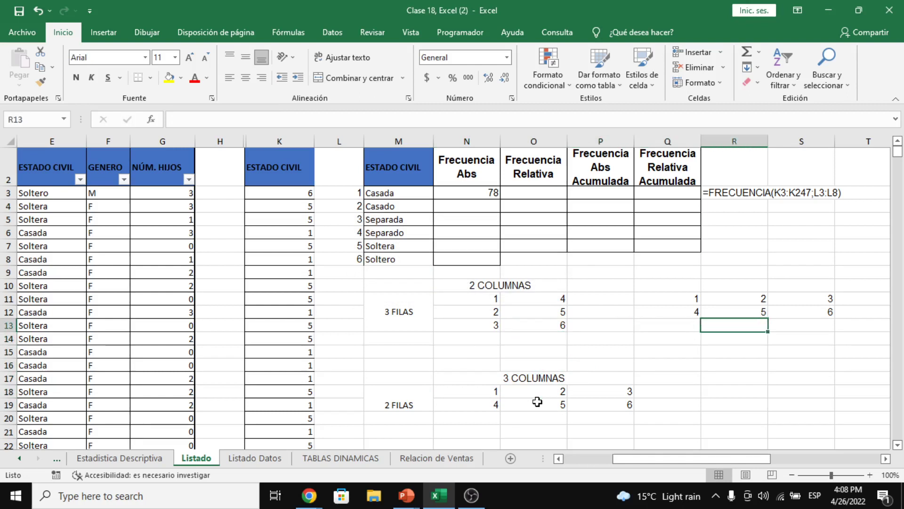
{"action": "key", "text": "Up"}
{"action": "key", "text": "Down"}
{"action": "key", "text": "Down"}
{"action": "key", "text": "Down"}
{"action": "key", "text": "Down"}
{"action": "key", "text": "Down"}
{"action": "key", "text": "Down"}
{"action": "key", "text": "Down"}
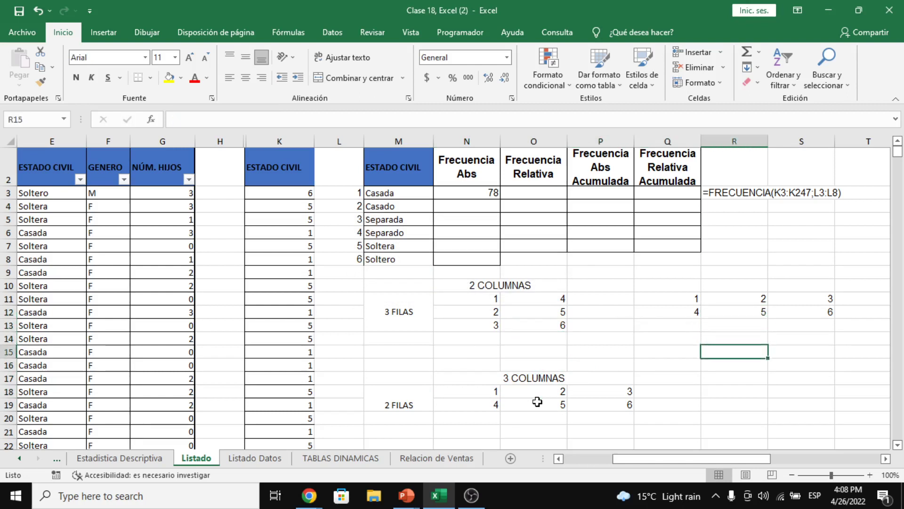
{"action": "key", "text": "Left"}
{"action": "key", "text": "Left"}
{"action": "key", "text": "Left"}
{"action": "key", "text": "Left"}
{"action": "key", "text": "Up"}
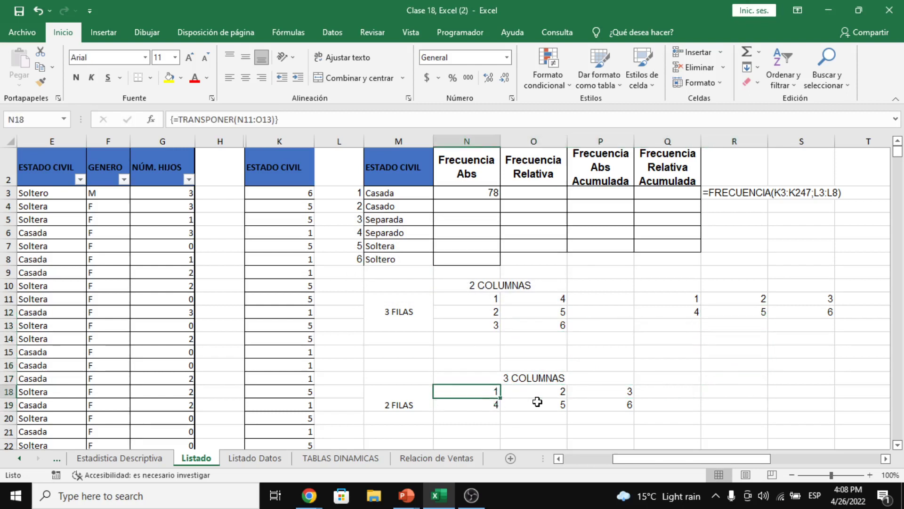
Extend =FRECUENCIA(K3:K247;L3:L8) over N3:N8 as an array formula in the Frecuencia Abs column
{"action": "key", "text": "Right"}
{"action": "key", "text": "Right"}
{"action": "key", "text": "Up"}
{"action": "key", "text": "Up"}
{"action": "key", "text": "Up"}
{"action": "key", "text": "Up"}
{"action": "key", "text": "Up"}
{"action": "key", "text": "Up"}
{"action": "key", "text": "Up"}
{"action": "key", "text": "Up"}
{"action": "key", "text": "Up"}
{"action": "key", "text": "Up"}
{"action": "key", "text": "Up"}
{"action": "key", "text": "Up"}
{"action": "key", "text": "Up"}
{"action": "key", "text": "Up"}
{"action": "key", "text": "Up"}
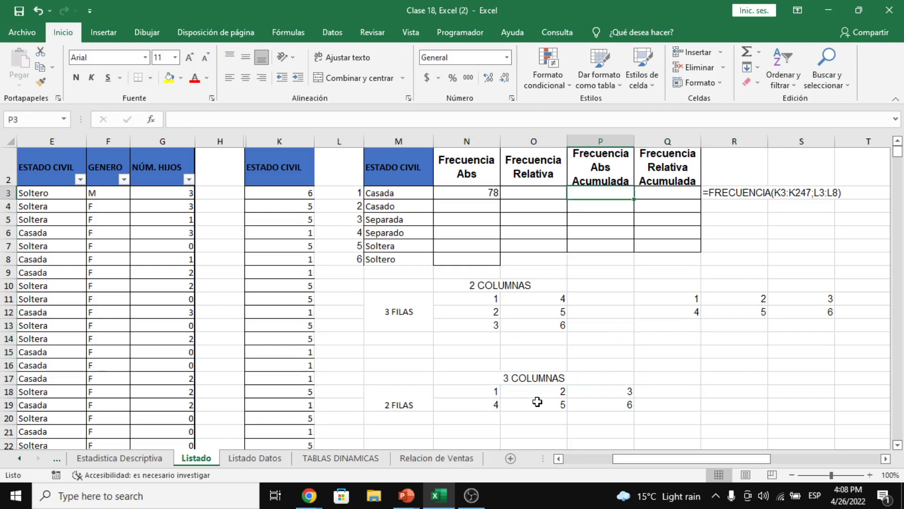
{"action": "key", "text": "Left"}
{"action": "key", "text": "Left"}
{"action": "key", "text": "shift+Down"}
{"action": "key", "text": "shift+Down"}
{"action": "key", "text": "shift+Down"}
{"action": "key", "text": "shift+Down"}
{"action": "key", "text": "shift+Down"}
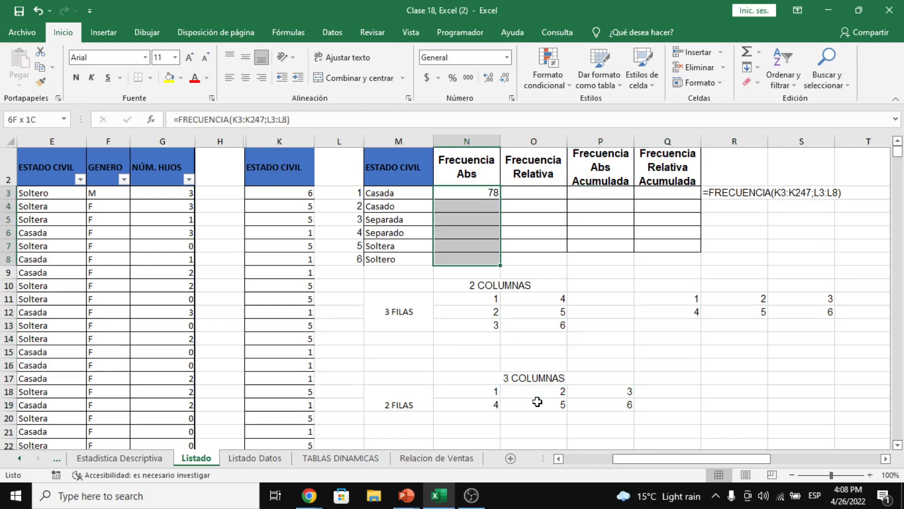
{"action": "key", "text": "F2"}
{"action": "key", "text": "ctrl+shift+Return"}
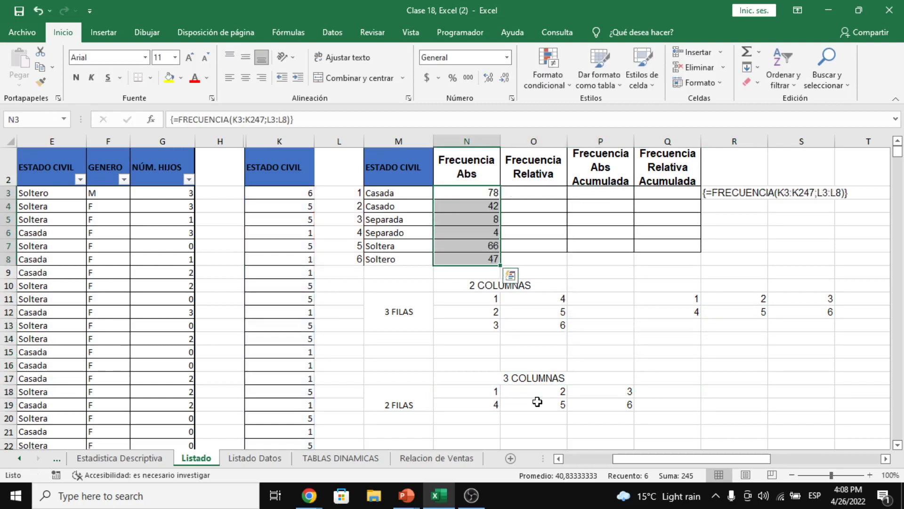
Try to delete only cell N4, the Casado frequency, from the array
{"action": "key", "text": "Up"}
{"action": "key", "text": "Down"}
{"action": "key", "text": "Down"}
{"action": "key", "text": "Delete"}
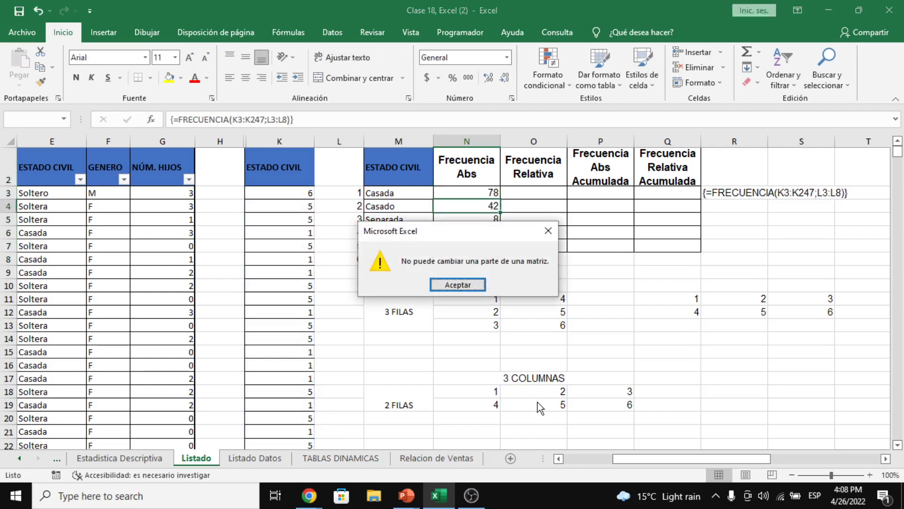
{"action": "key", "text": "Return"}
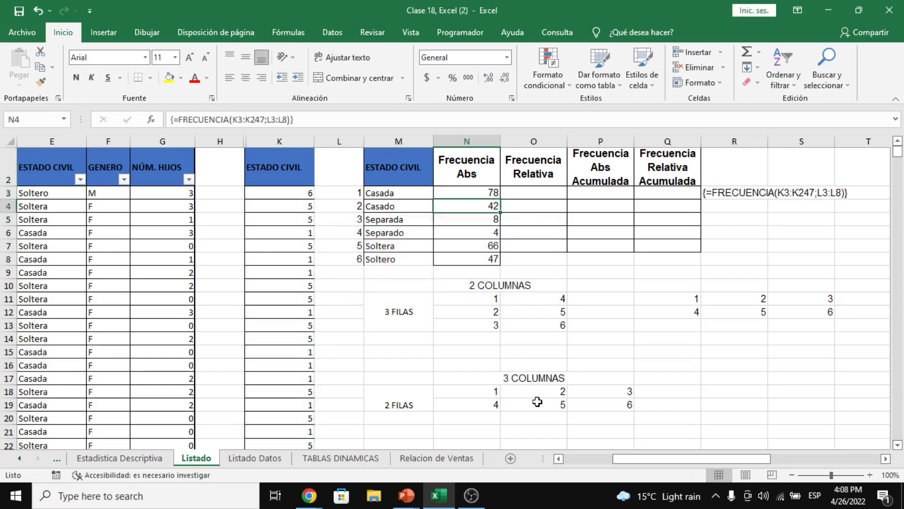
Replace the category in M3 with "8:00 - 9:00" and undo the replacement
{"action": "key", "text": "Up"}
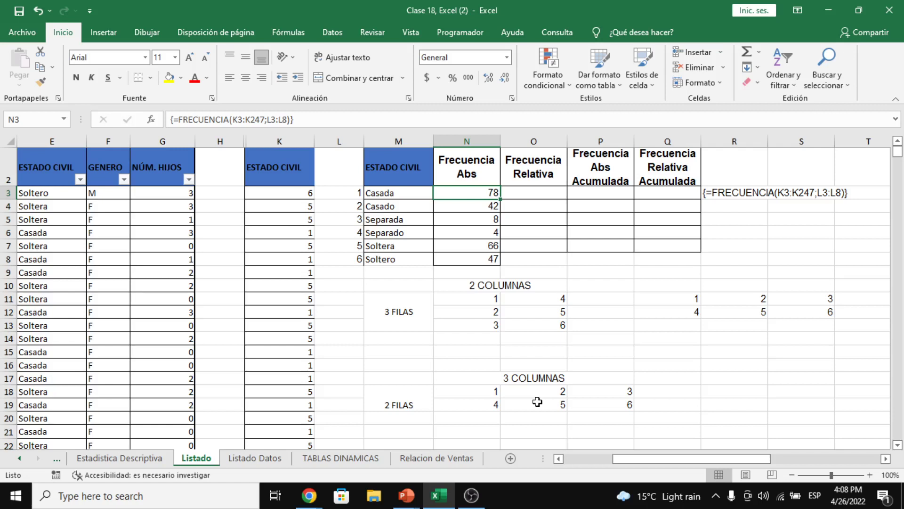
{"action": "key", "text": "Left"}
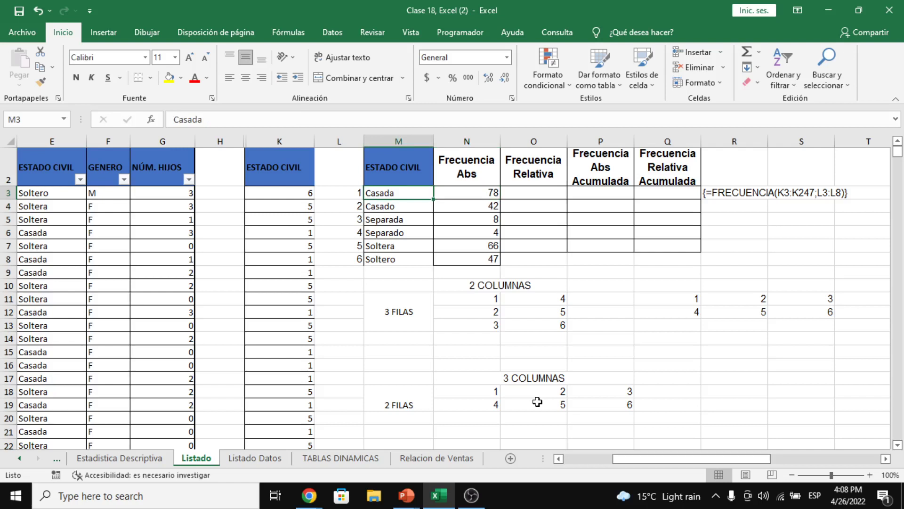
{"action": "type", "text": "8:00"}
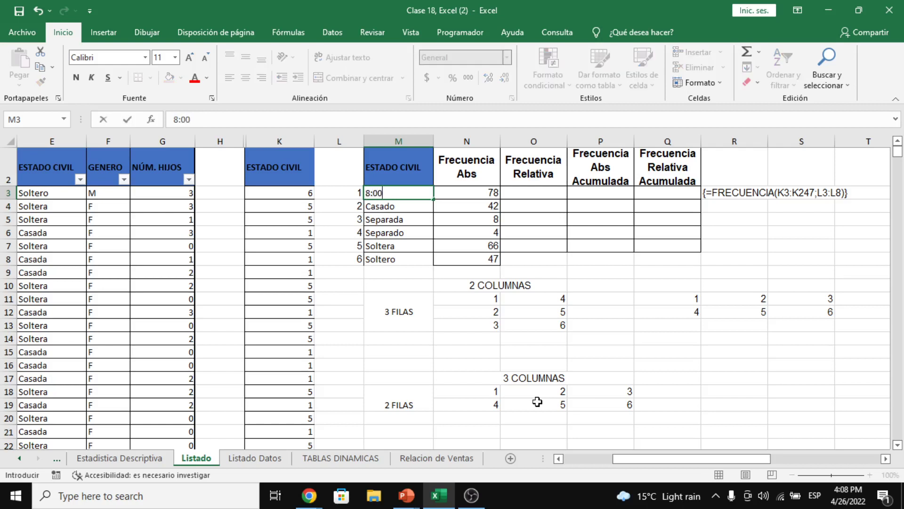
{"action": "type", "text": " - 9:00"}
{"action": "key", "text": "Return"}
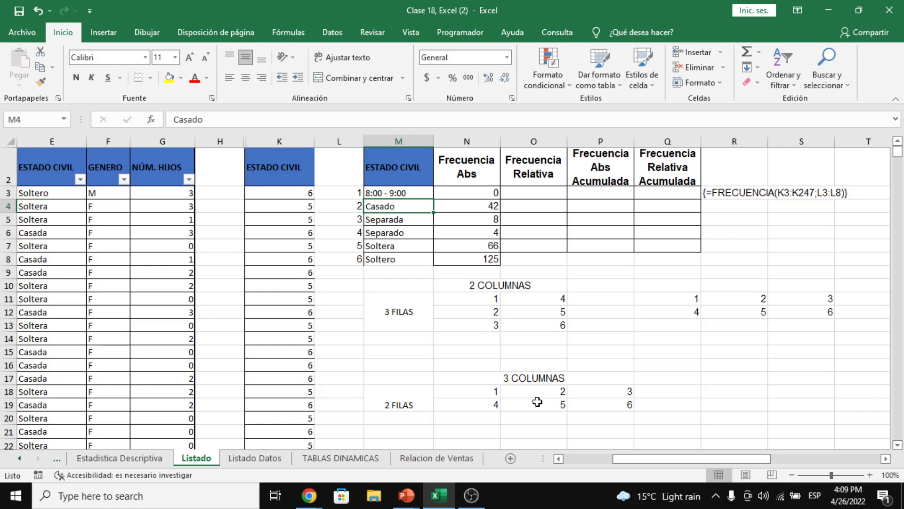
{"action": "key", "text": "ctrl+z"}
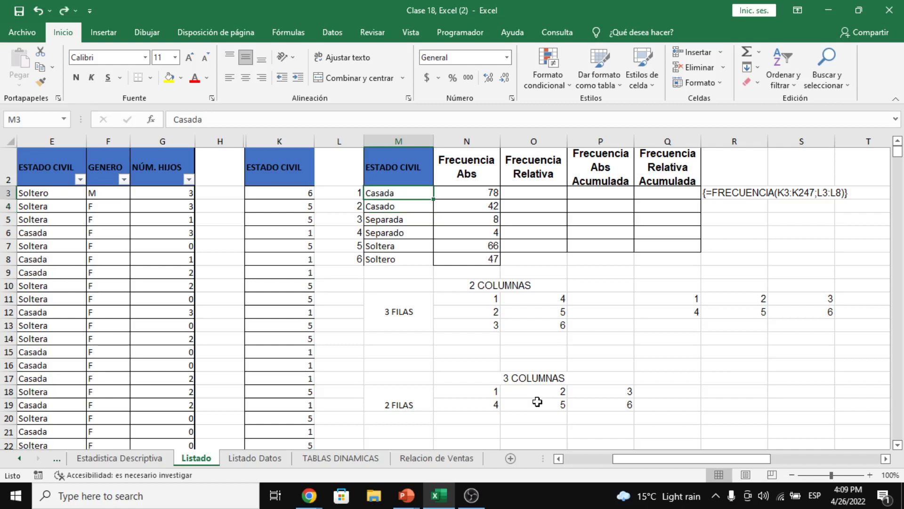
Examine the marital status categories in M3:M8 alongside their absolute frequencies, comparing Casada, Soltera, Separada and Separado
{"action": "key", "text": "Down"}
{"action": "key", "text": "Down"}
{"action": "key", "text": "Down"}
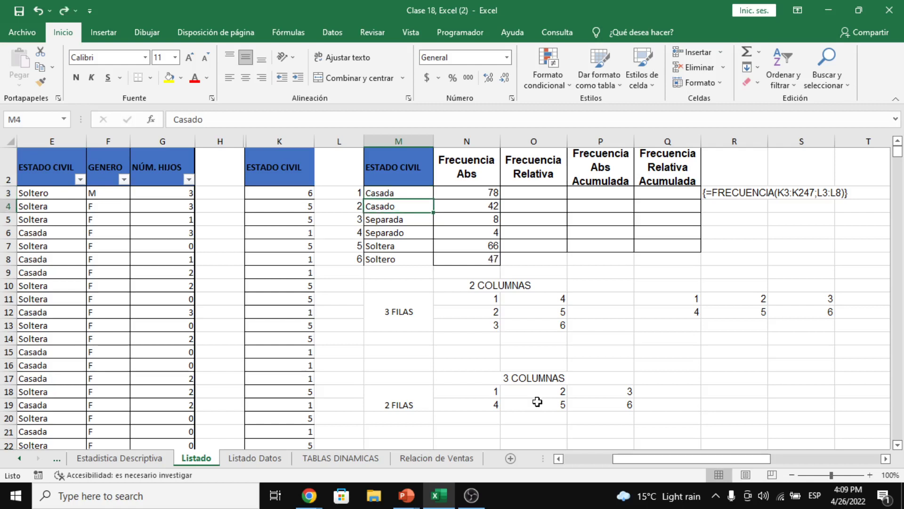
{"action": "key", "text": "Up"}
{"action": "key", "text": "Up"}
{"action": "key", "text": "Up"}
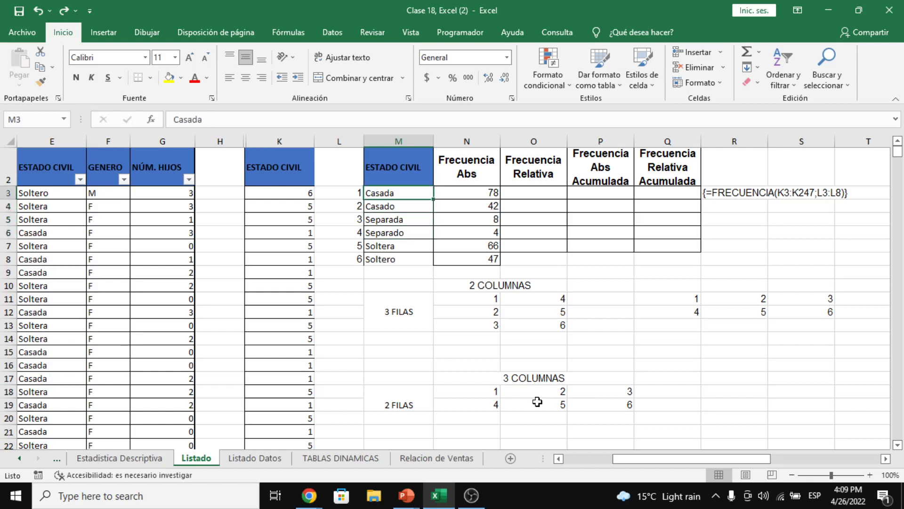
{"action": "key", "text": "Right"}
{"action": "key", "text": "Left"}
{"action": "key", "text": "shift+Right"}
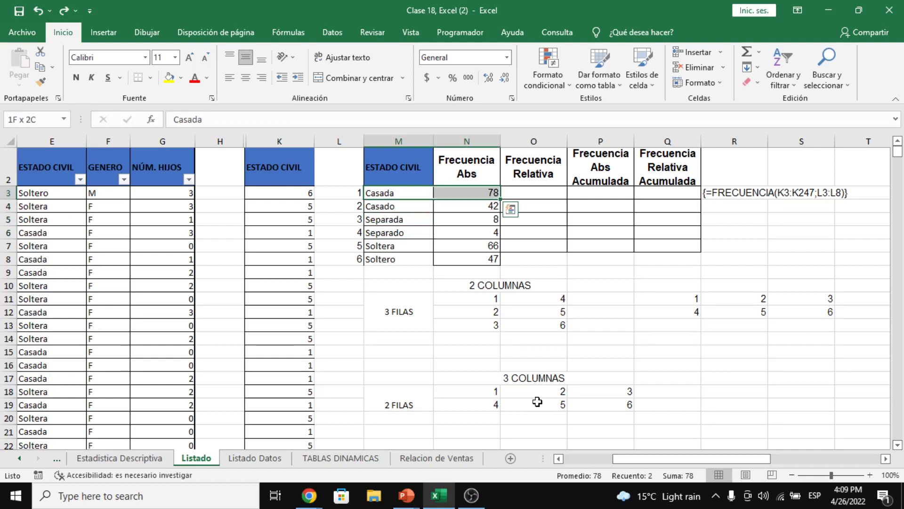
{"action": "key", "text": "Down"}
{"action": "key", "text": "Down"}
{"action": "key", "text": "Down"}
{"action": "key", "text": "Down"}
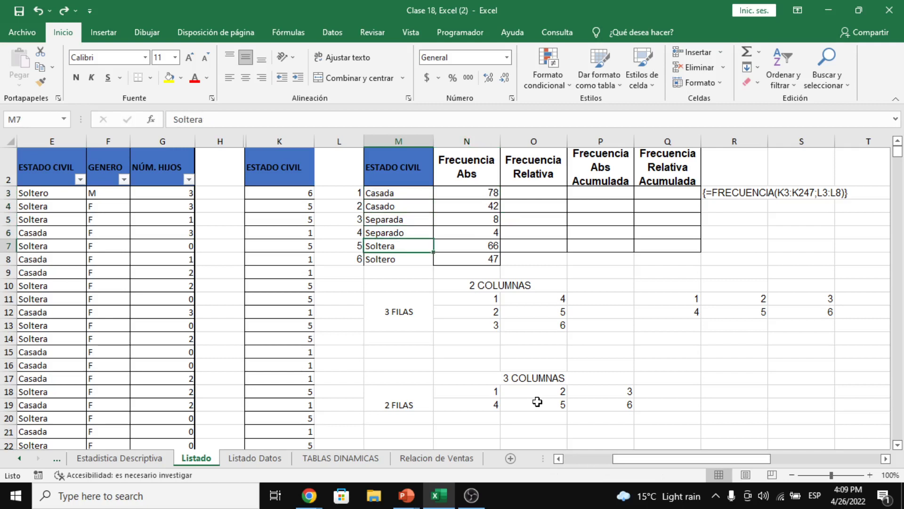
{"action": "key", "text": "shift+Right"}
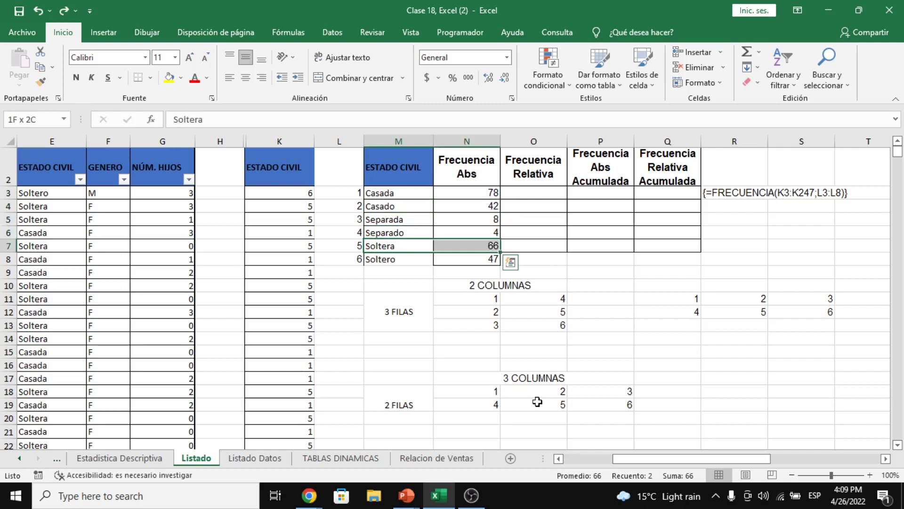
{"action": "key", "text": "Up"}
{"action": "key", "text": "Up"}
{"action": "key", "text": "shift+Down"}
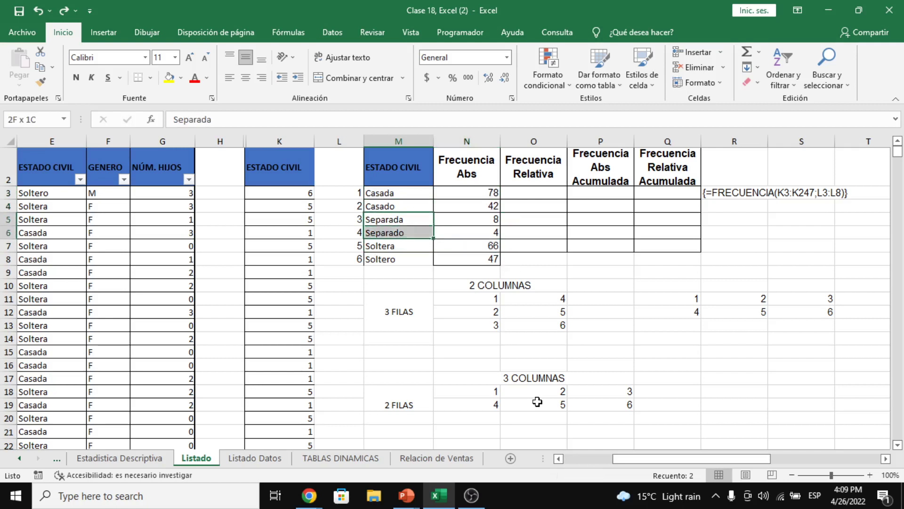
{"action": "key", "text": "shift+Right"}
{"action": "key", "text": "shift+Right"}
{"action": "key", "text": "shift+Left"}
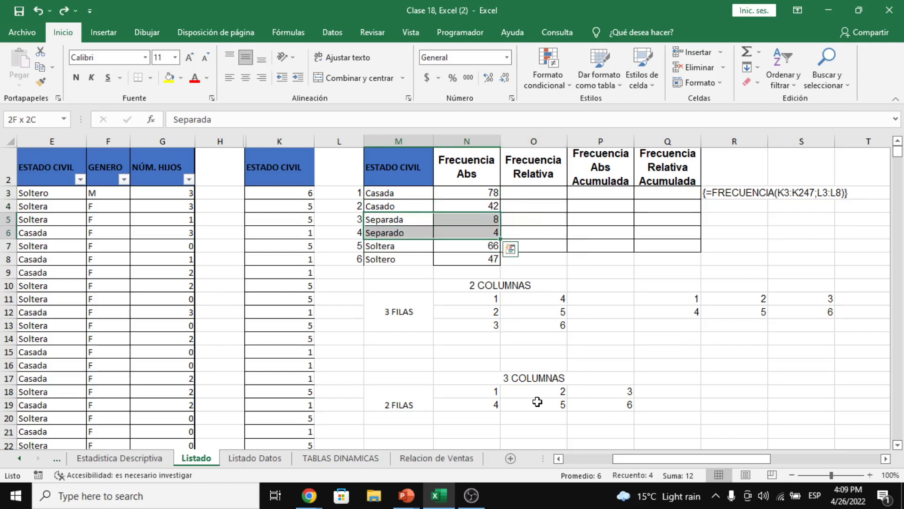
{"action": "key", "text": "Up"}
{"action": "key", "text": "Up"}
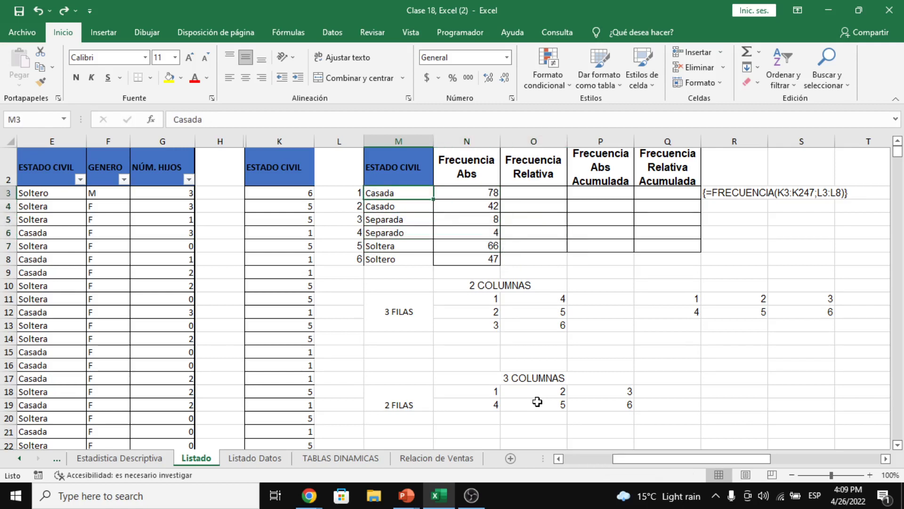
{"action": "key", "text": "shift+Right"}
{"action": "key", "text": "Down"}
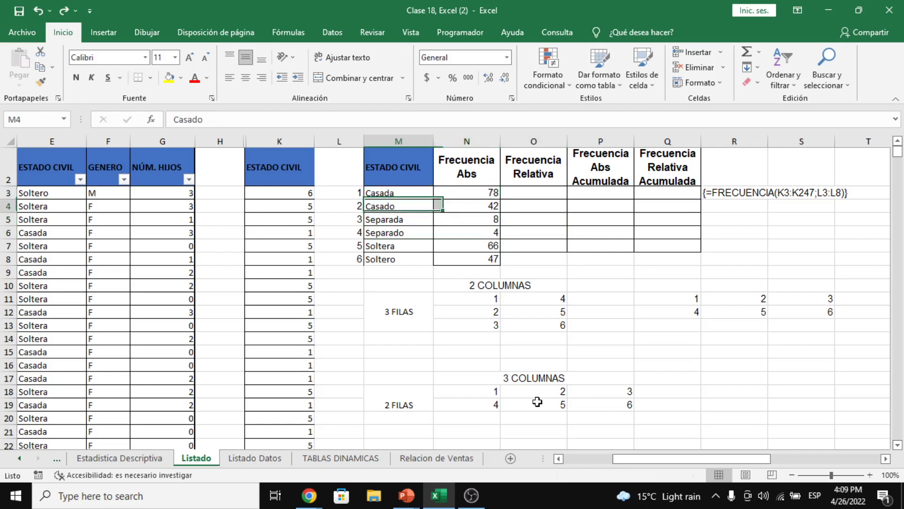
{"action": "key", "text": "Up"}
{"action": "key", "text": "shift+Right"}
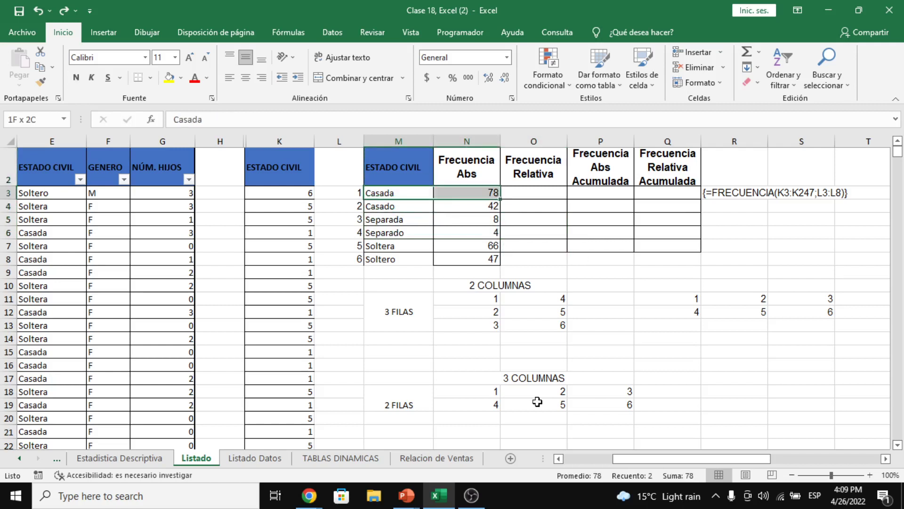
Examine the Separada category in M5 together with its absolute frequency in N5
{"action": "key", "text": "Down"}
{"action": "key", "text": "Down"}
{"action": "key", "text": "shift+Right"}
{"action": "key", "text": "shift+Right"}
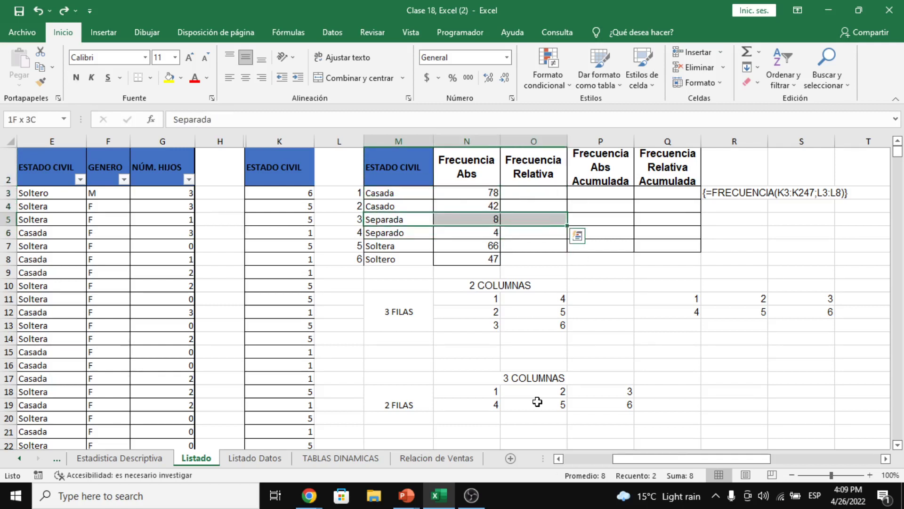
{"action": "key", "text": "shift+Left"}
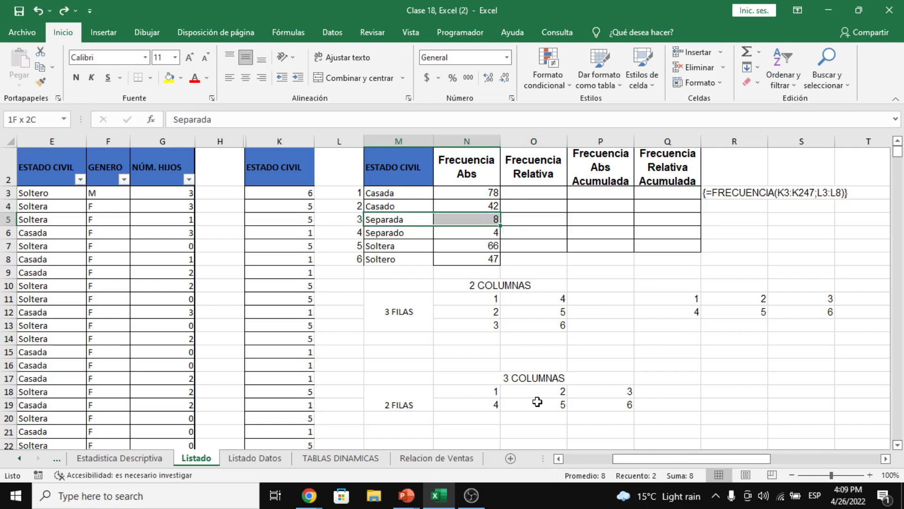
{"action": "left_click", "coordinate": [564, 288]}
{"action": "left_click", "coordinate": [554, 215]}
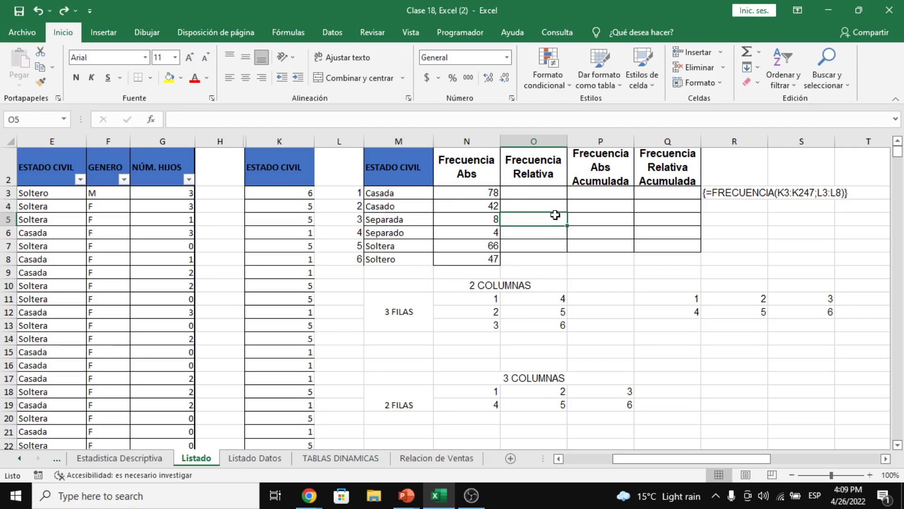
Check the Google Meet call in Chrome and return to the Excel workbook
{"action": "key", "text": "alt+Tab"}
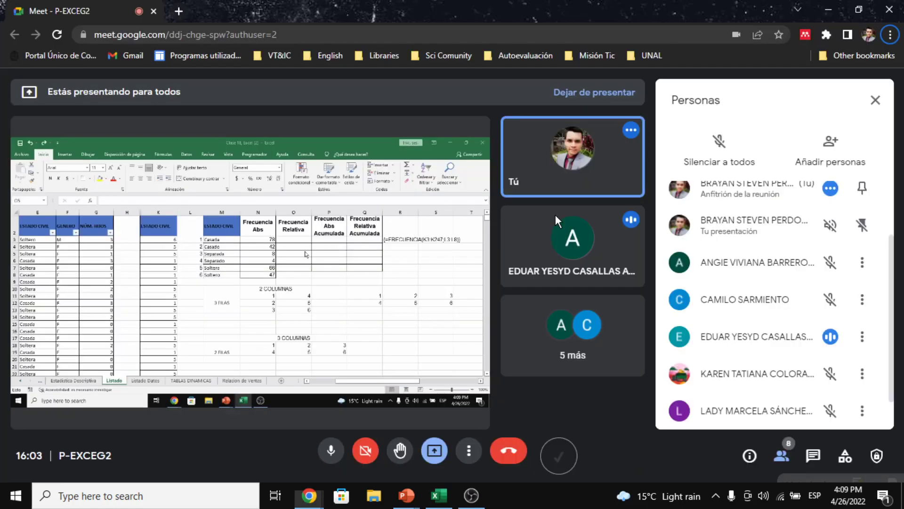
{"action": "key", "text": "alt+Tab"}
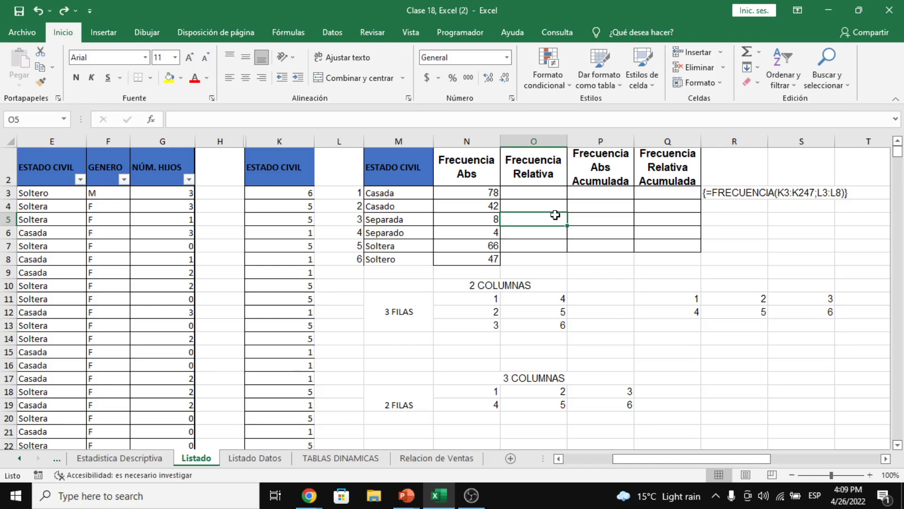
{"action": "key", "text": "alt+Tab"}
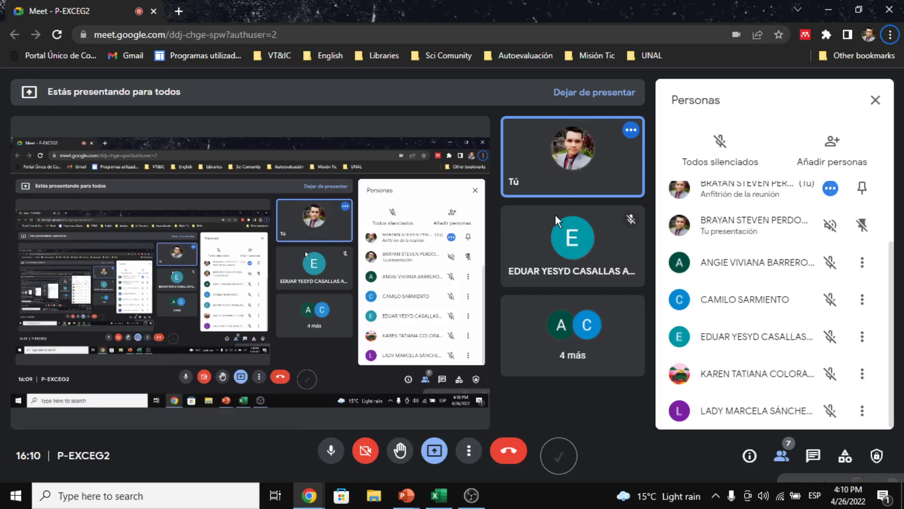
{"action": "key", "text": "alt+Tab"}
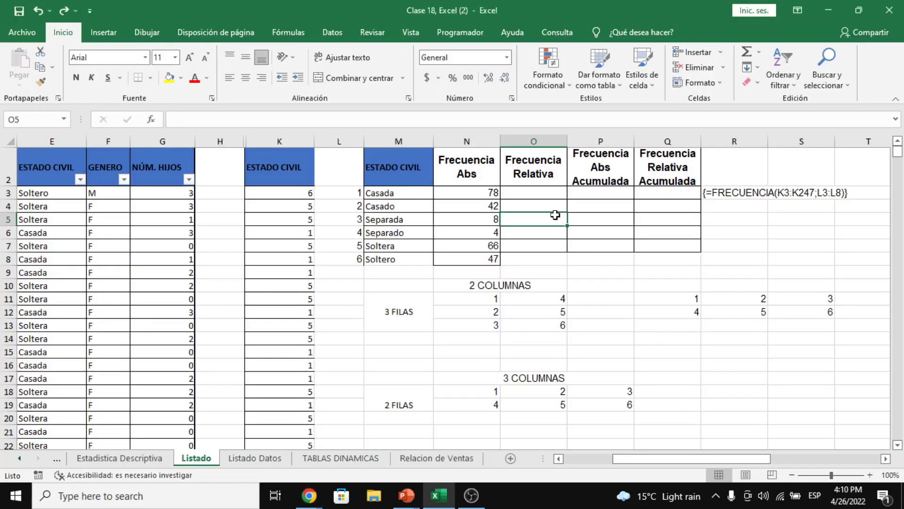
Examine the Casada and Casado categories and their absolute frequencies in rows 3 and 4
{"action": "key", "text": "Up"}
{"action": "key", "text": "Up"}
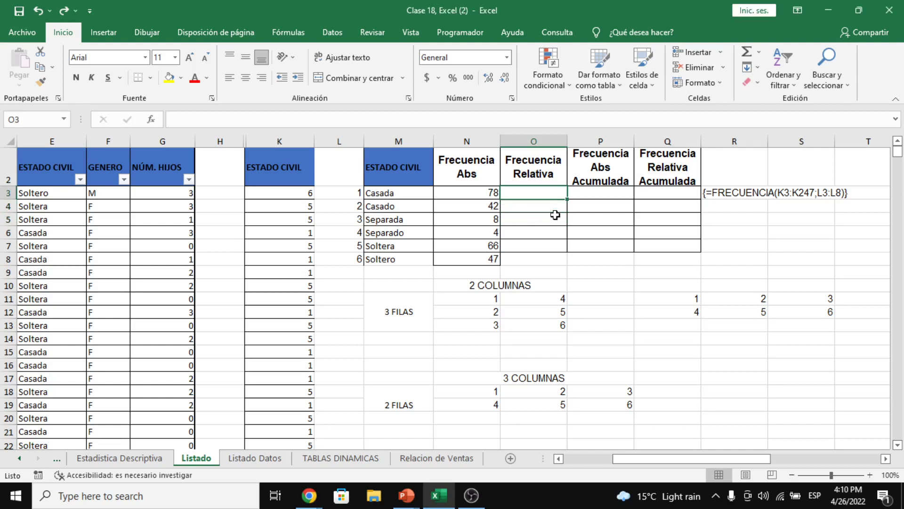
{"action": "key", "text": "Left"}
{"action": "key", "text": "Left"}
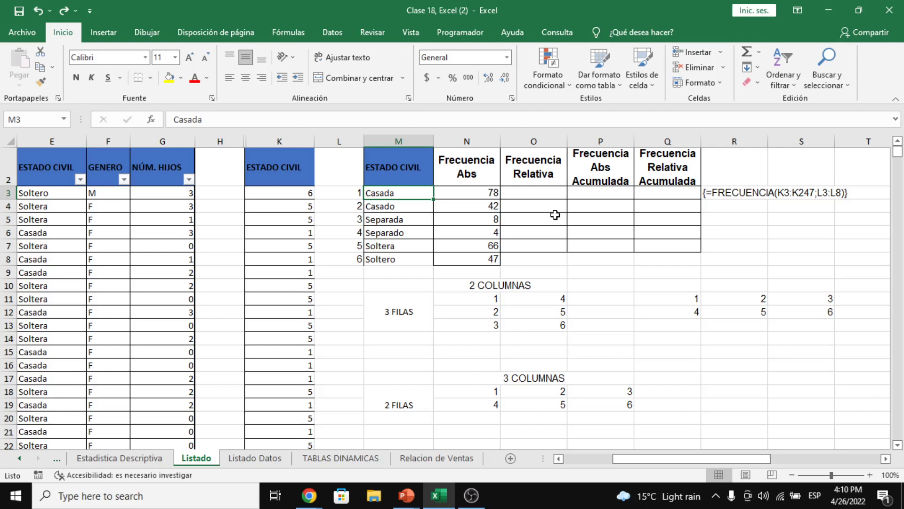
{"action": "key", "text": "Down"}
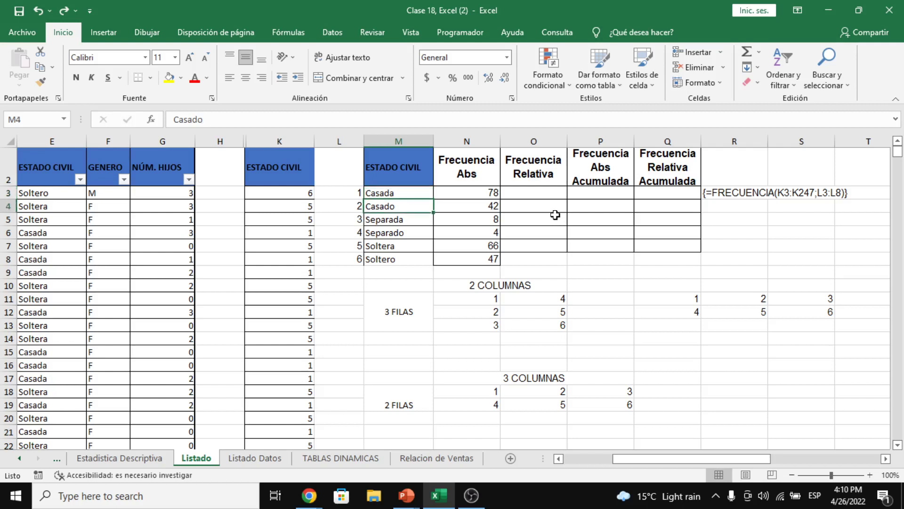
{"action": "key", "text": "Right"}
{"action": "key", "text": "Up"}
{"action": "key", "text": "Down"}
{"action": "key", "text": "Up"}
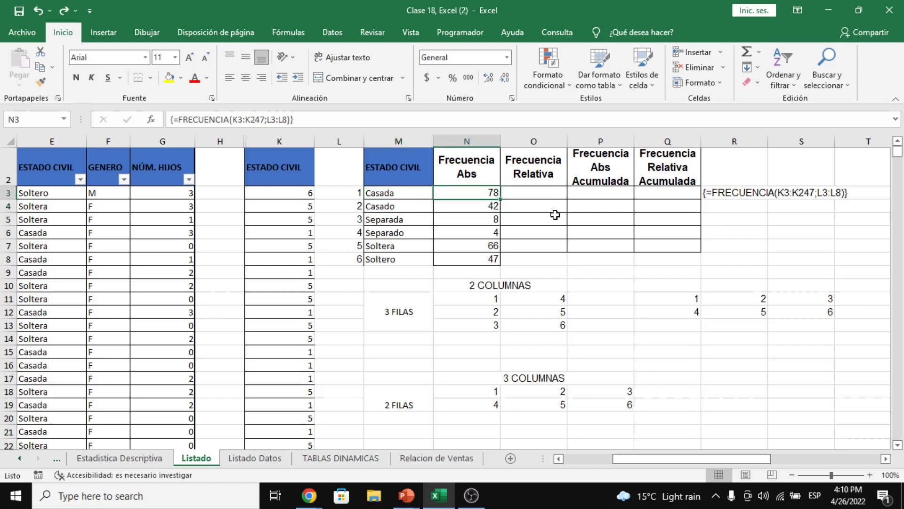
{"action": "key", "text": "Right"}
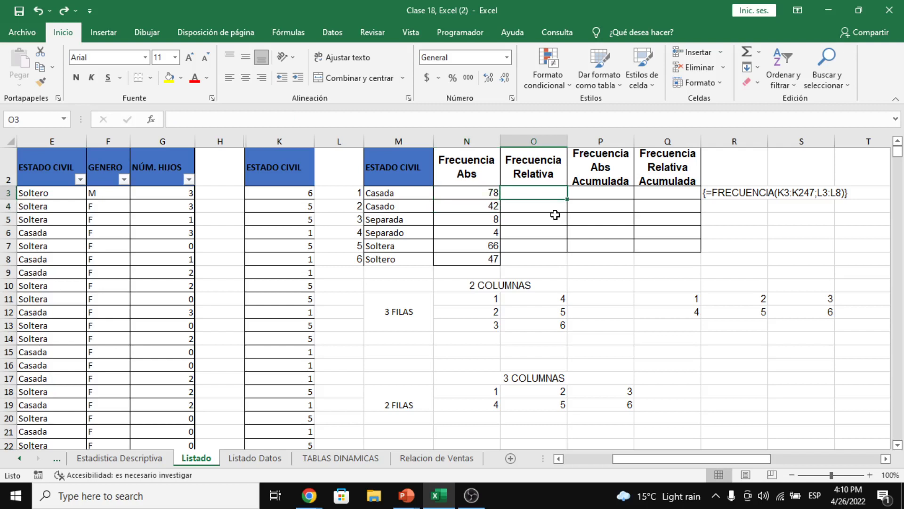
Check the combined sum of the absolute frequencies in N3:N8 and look at the category codes in column L
{"action": "key", "text": "Left"}
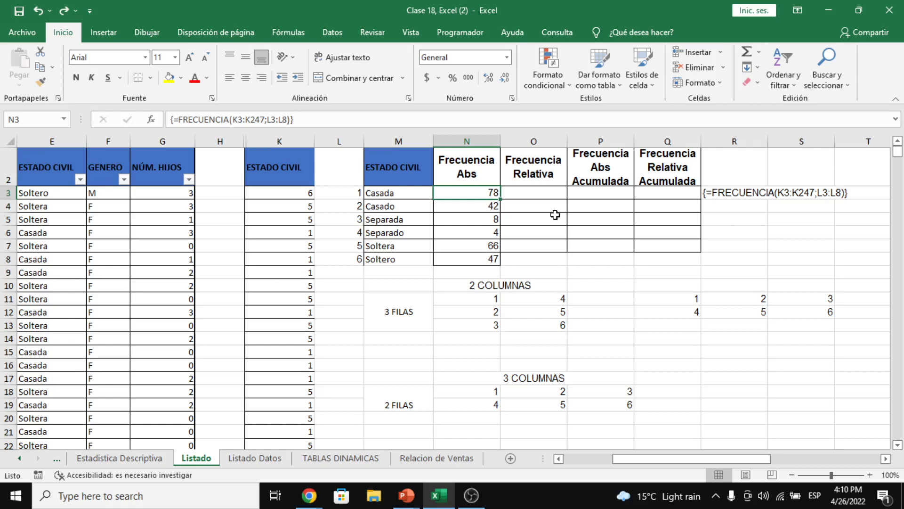
{"action": "key", "text": "shift+Down"}
{"action": "key", "text": "shift+Down"}
{"action": "key", "text": "shift+Down"}
{"action": "key", "text": "shift+Down"}
{"action": "key", "text": "shift+Down"}
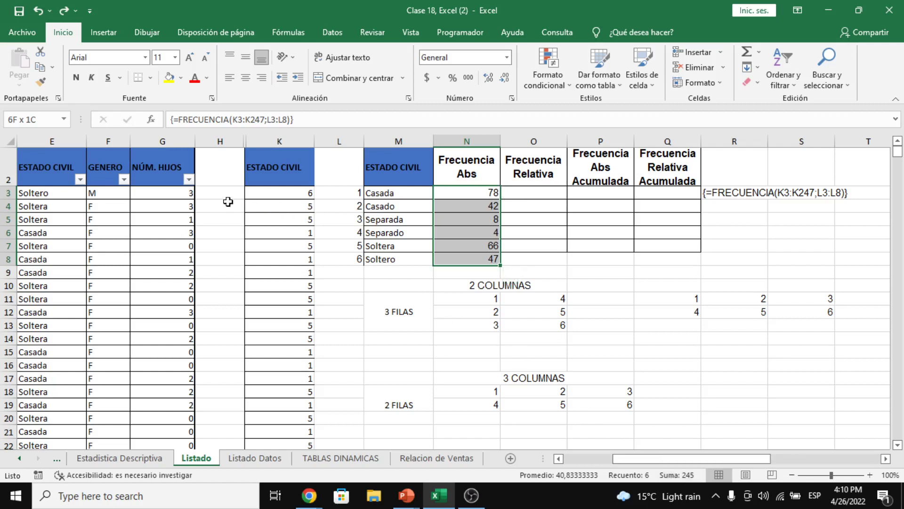
{"action": "left_click", "coordinate": [335, 205]}
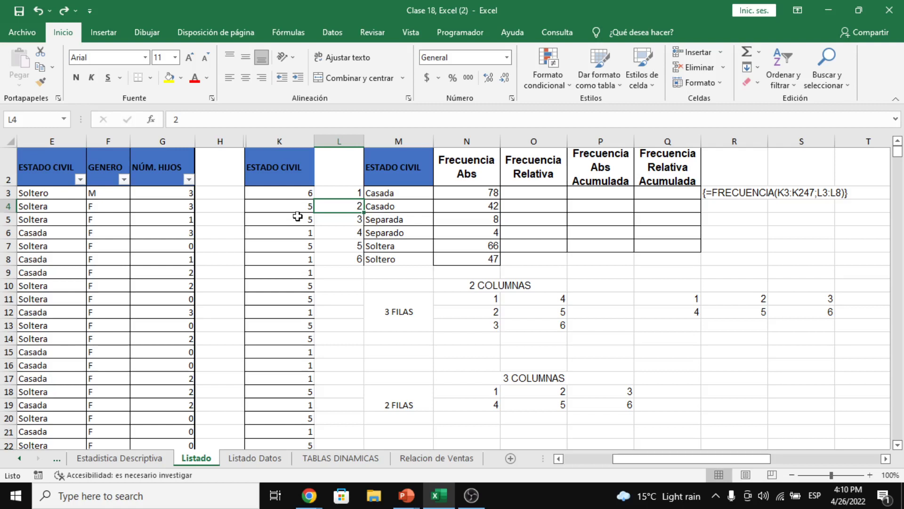
Total the absolute frequencies in N9 with =SUMA(N3:N8)
{"action": "left_click", "coordinate": [461, 273]}
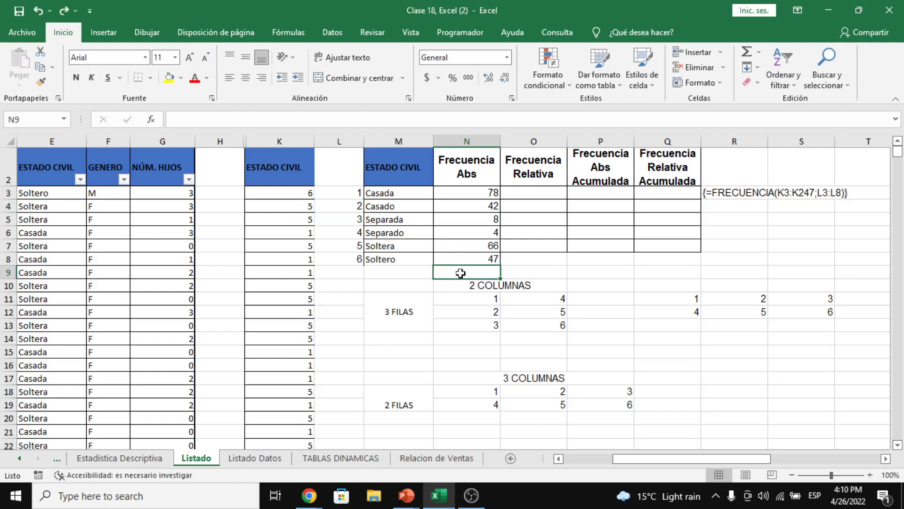
{"action": "type", "text": "=SUMA("}
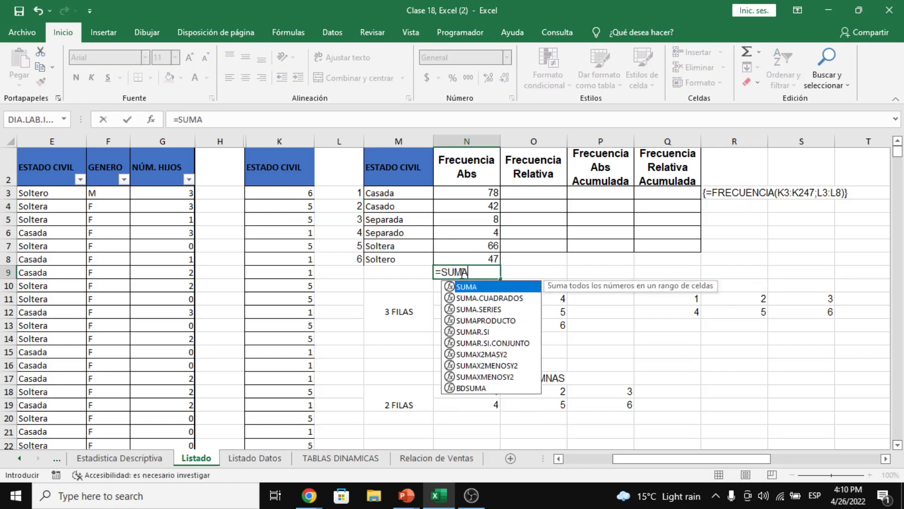
{"action": "key", "text": "Up"}
{"action": "key", "text": "Up"}
{"action": "key", "text": "Up"}
{"action": "key", "text": "Up"}
{"action": "key", "text": "Up"}
{"action": "key", "text": "Up"}
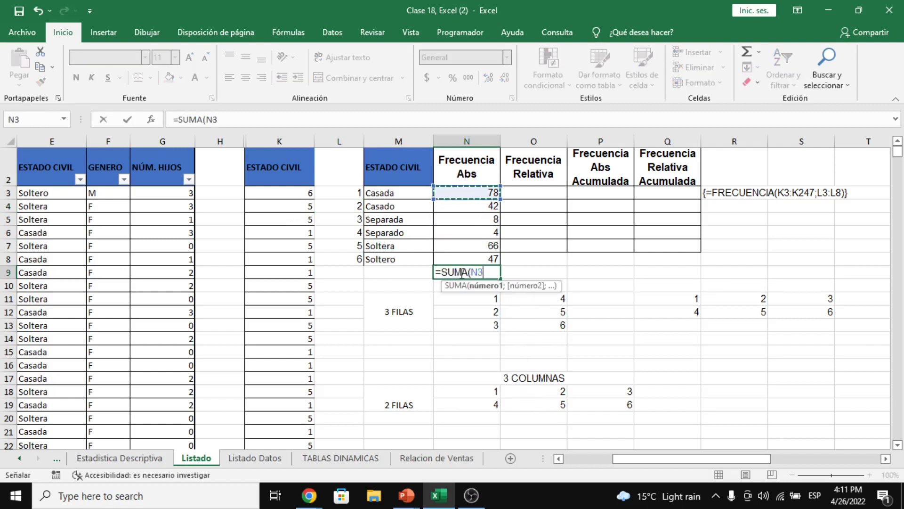
{"action": "key", "text": "shift+Down"}
{"action": "key", "text": "shift+Down"}
{"action": "key", "text": "shift+Down"}
{"action": "key", "text": "shift+Down"}
{"action": "key", "text": "shift+Down"}
{"action": "key", "text": "Return"}
{"action": "left_click", "coordinate": [461, 273]}
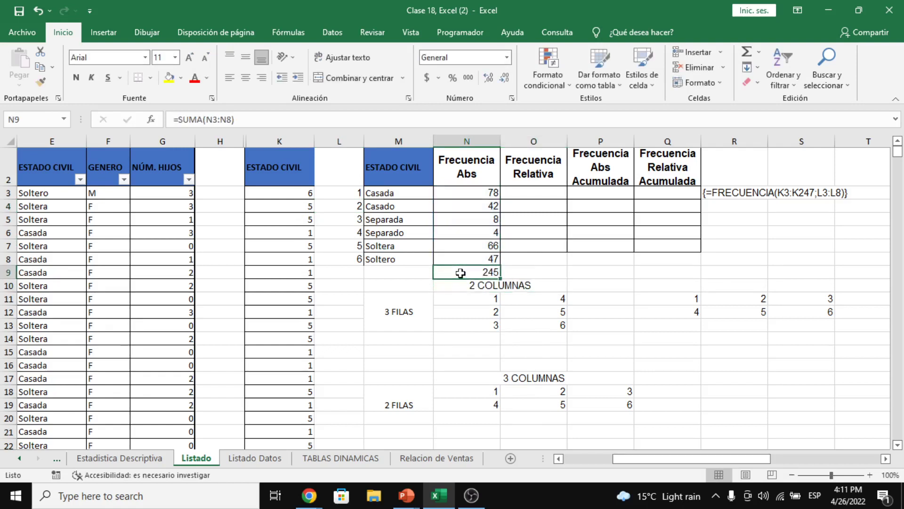
Calculate the relative frequency of Casada in O3 with =N3/$N$9, keeping the total as an absolute reference
{"action": "key", "text": "Up"}
{"action": "key", "text": "Down"}
{"action": "key", "text": "Up"}
{"action": "key", "text": "Up"}
{"action": "key", "text": "Up"}
{"action": "key", "text": "Up"}
{"action": "key", "text": "Up"}
{"action": "key", "text": "Up"}
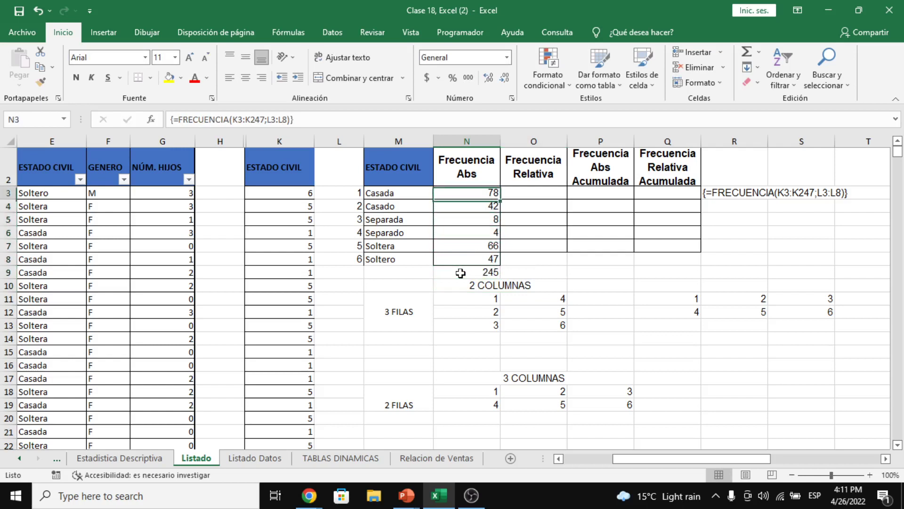
{"action": "key", "text": "Right"}
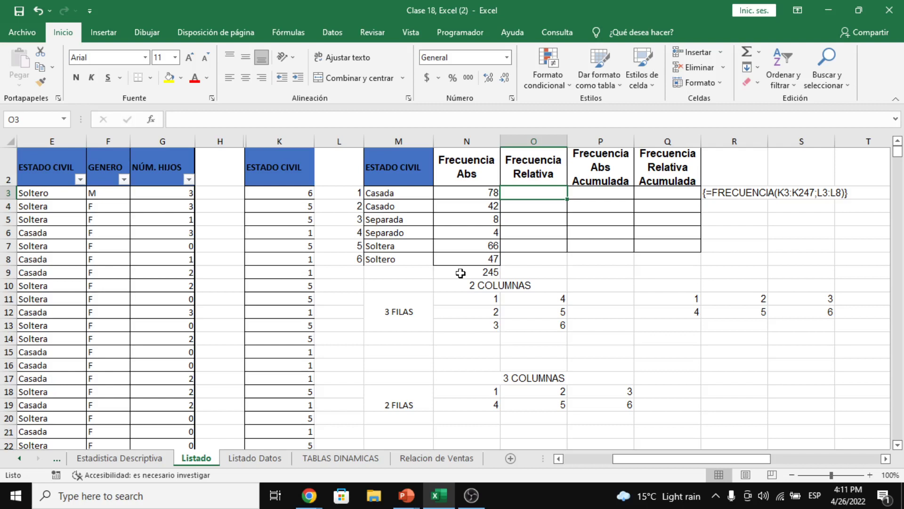
{"action": "type", "text": "="}
{"action": "key", "text": "Left"}
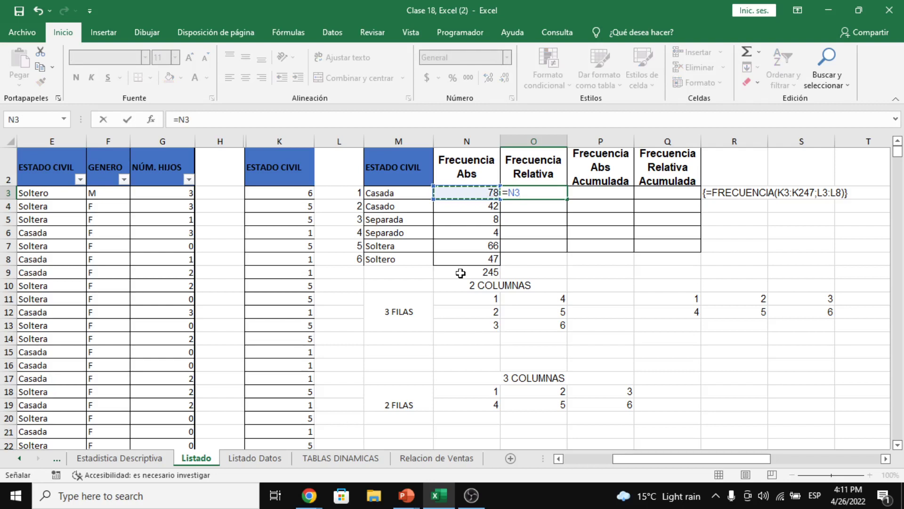
{"action": "type", "text": "/"}
{"action": "key", "text": "Down"}
{"action": "key", "text": "Down"}
{"action": "key", "text": "Down"}
{"action": "key", "text": "Down"}
{"action": "key", "text": "Down"}
{"action": "key", "text": "Down"}
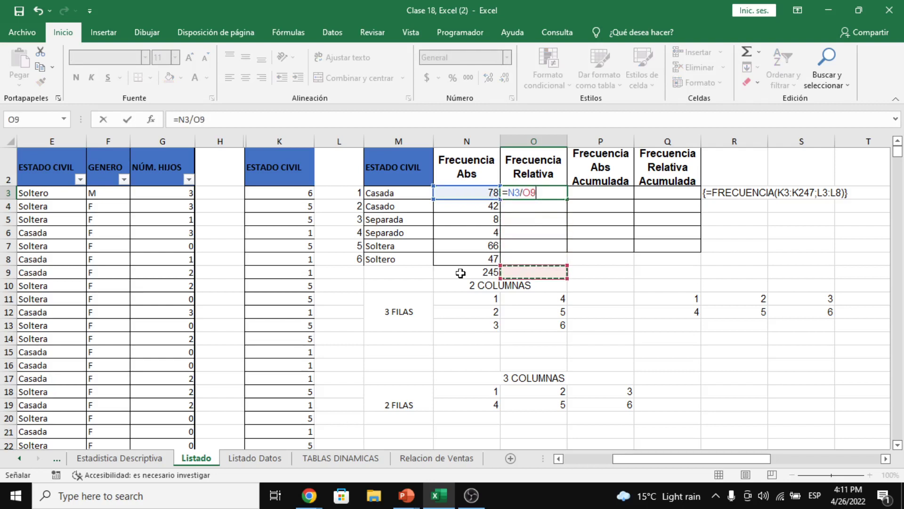
{"action": "key", "text": "Left"}
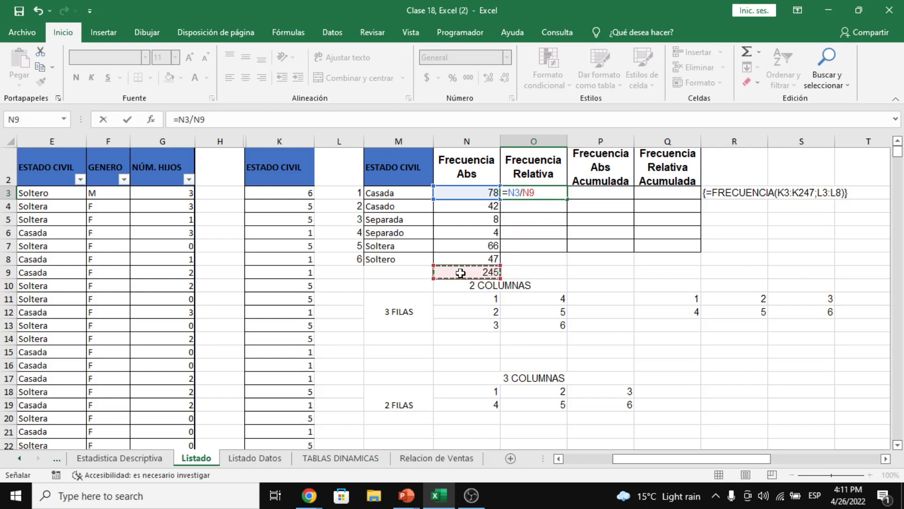
{"action": "key", "text": "F4"}
{"action": "key", "text": "Return"}
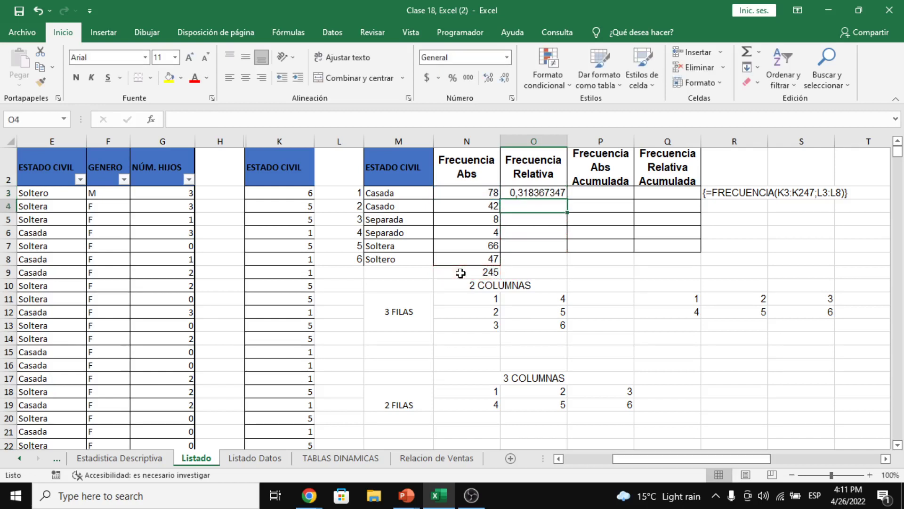
Copy the relative frequency formula from O3 down to O8 and format O3:O8 as percentages with two decimals
{"action": "left_click", "coordinate": [564, 193]}
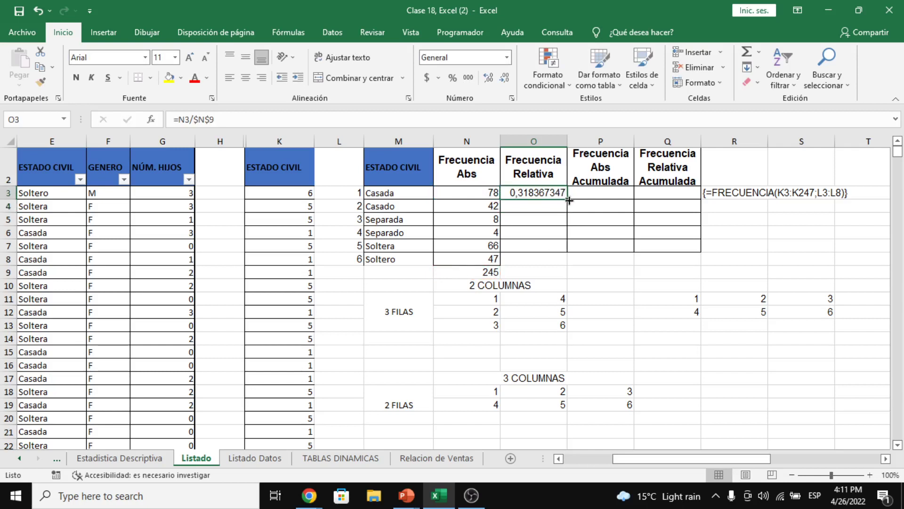
{"action": "left_click_drag", "start_coordinate": [566, 200], "coordinate": [571, 267]}
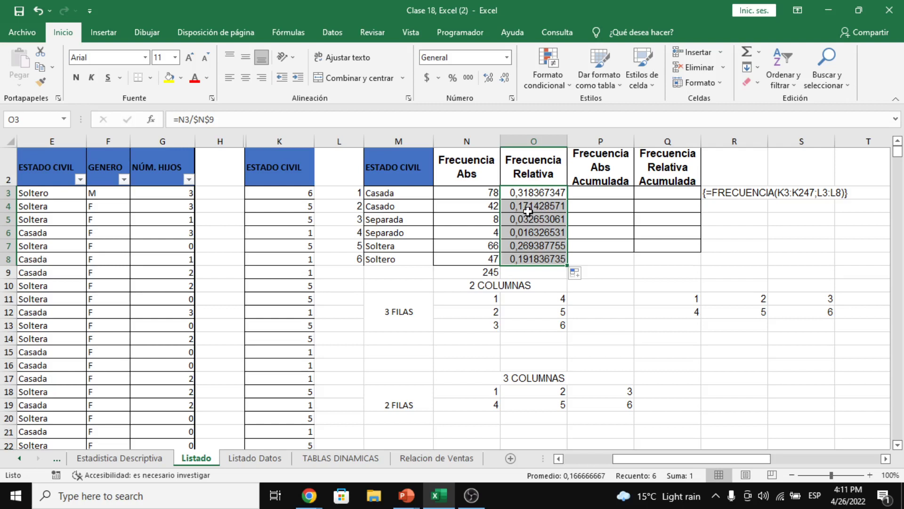
{"action": "left_click", "coordinate": [452, 78]}
{"action": "left_click", "coordinate": [485, 78]}
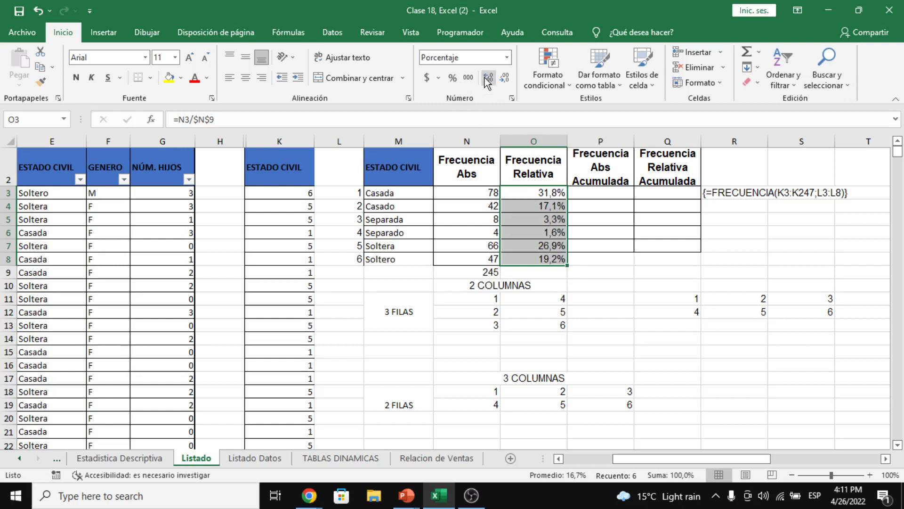
{"action": "left_click", "coordinate": [485, 78]}
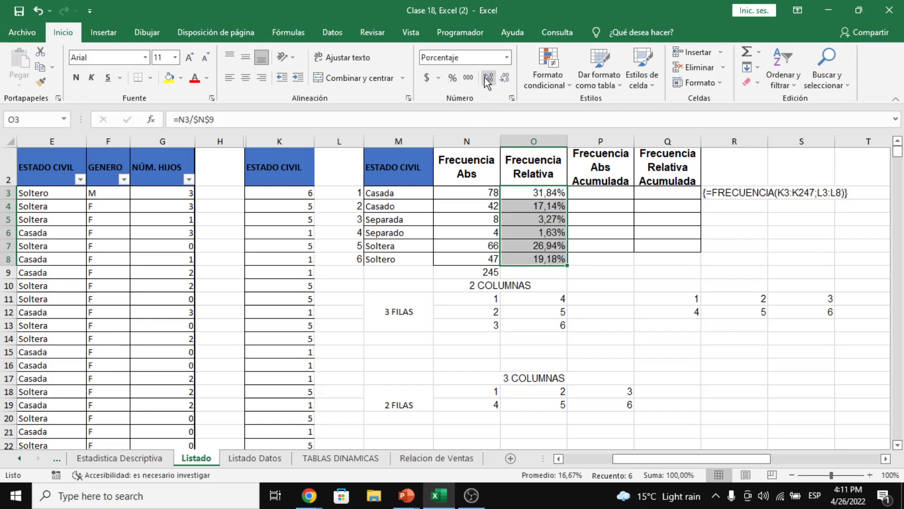
Examine the Casada category in M3 alongside its relative frequency in O3
{"action": "left_click", "coordinate": [581, 255]}
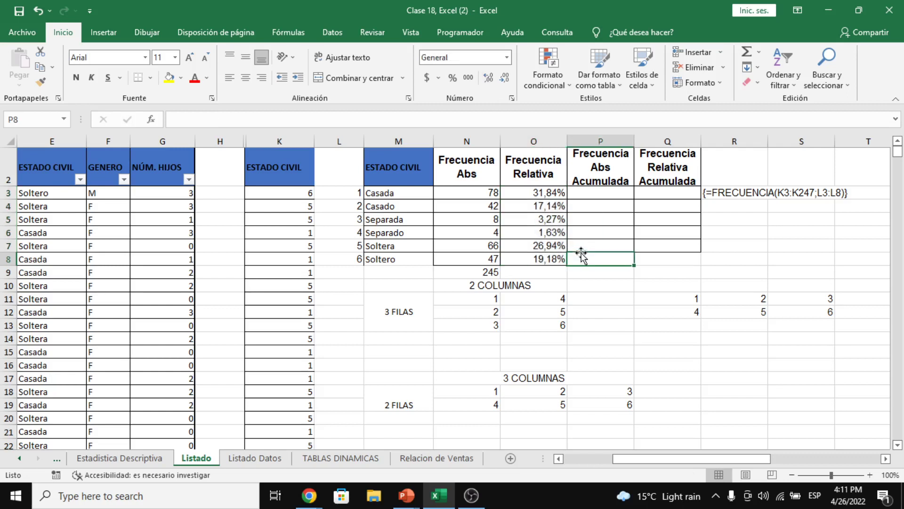
{"action": "left_click", "coordinate": [393, 196]}
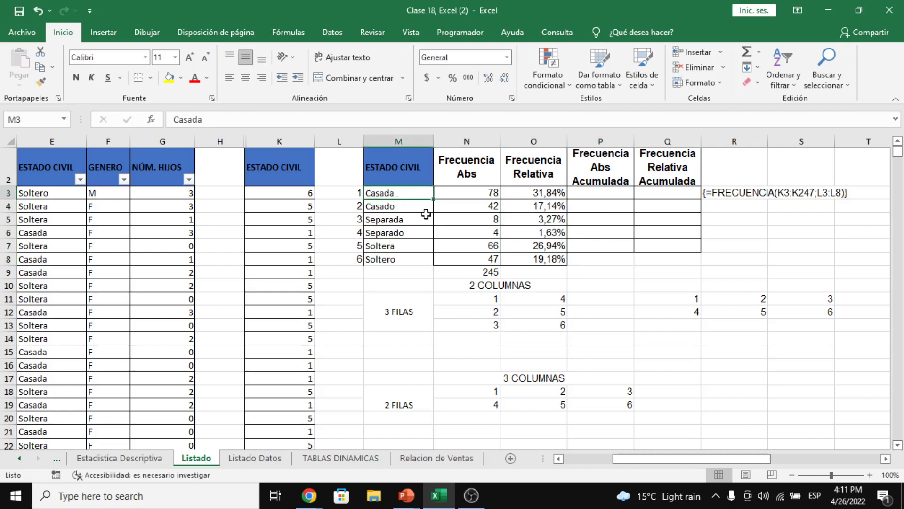
{"action": "left_click", "coordinate": [552, 192]}
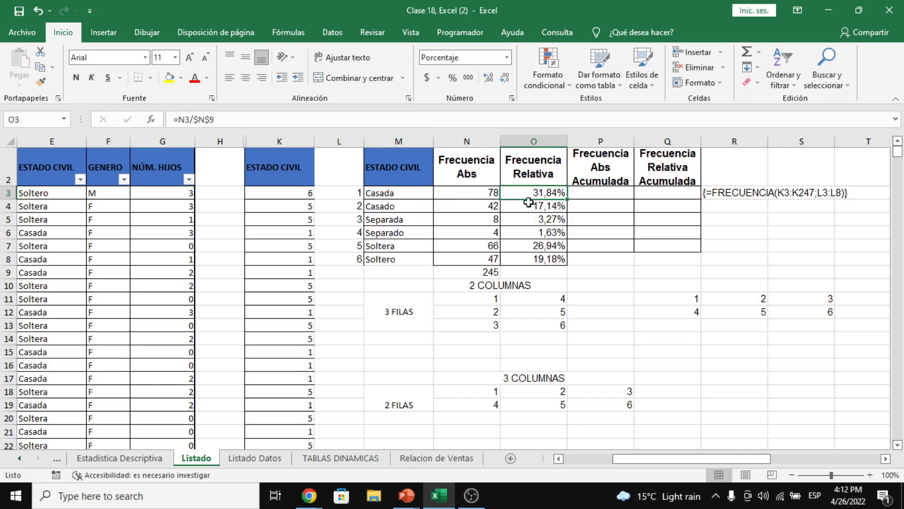
Total the relative frequencies in O9 with =SUMA(O3:O8)
{"action": "left_click", "coordinate": [538, 272]}
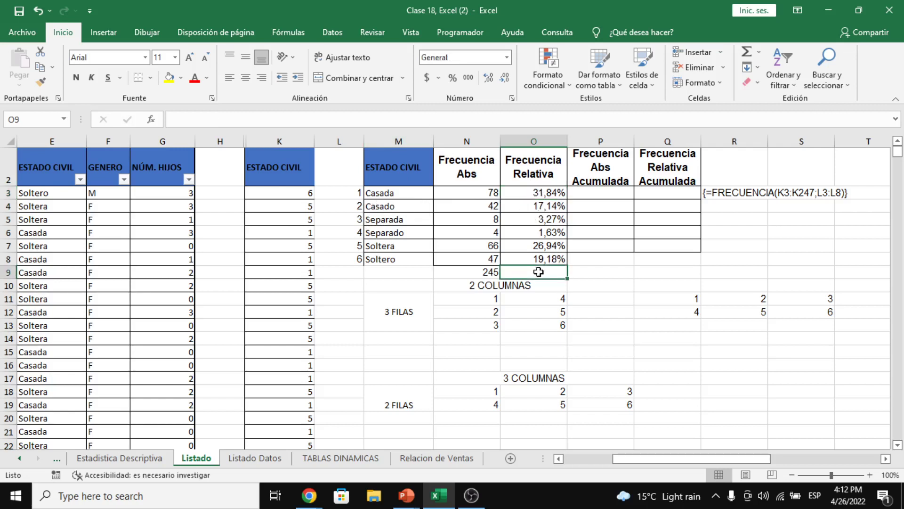
{"action": "type", "text": "=SUMA("}
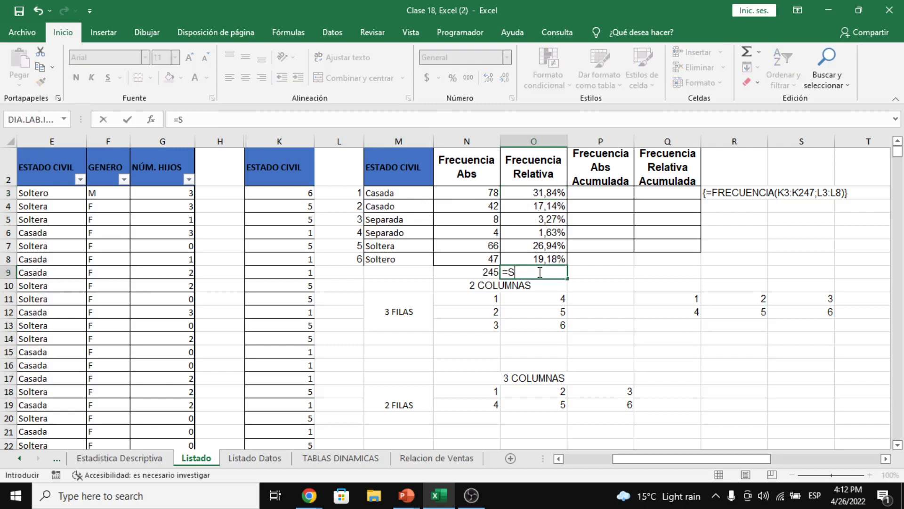
{"action": "key", "text": "Up"}
{"action": "key", "text": "Up"}
{"action": "key", "text": "Up"}
{"action": "key", "text": "Up"}
{"action": "key", "text": "Up"}
{"action": "key", "text": "Up"}
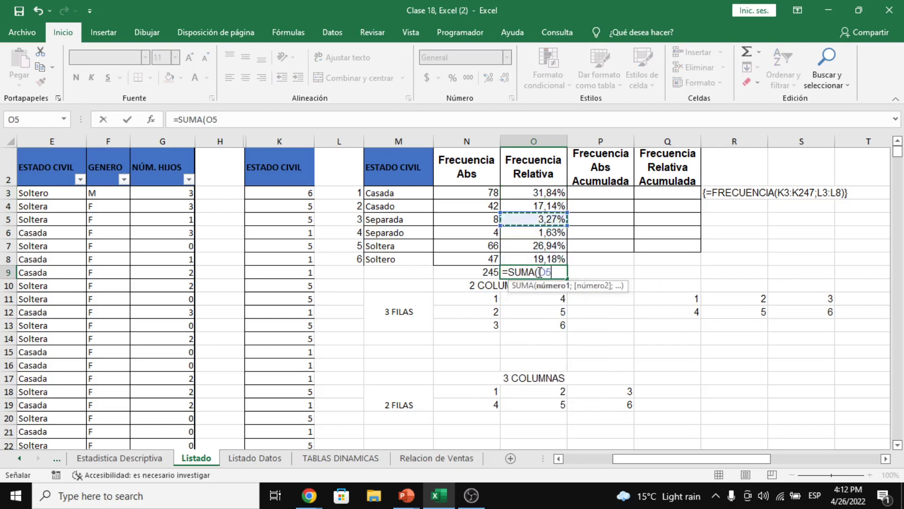
{"action": "key", "text": "shift+Down"}
{"action": "key", "text": "shift+Down"}
{"action": "key", "text": "shift+Down"}
{"action": "key", "text": "shift+Down"}
{"action": "key", "text": "shift+Down"}
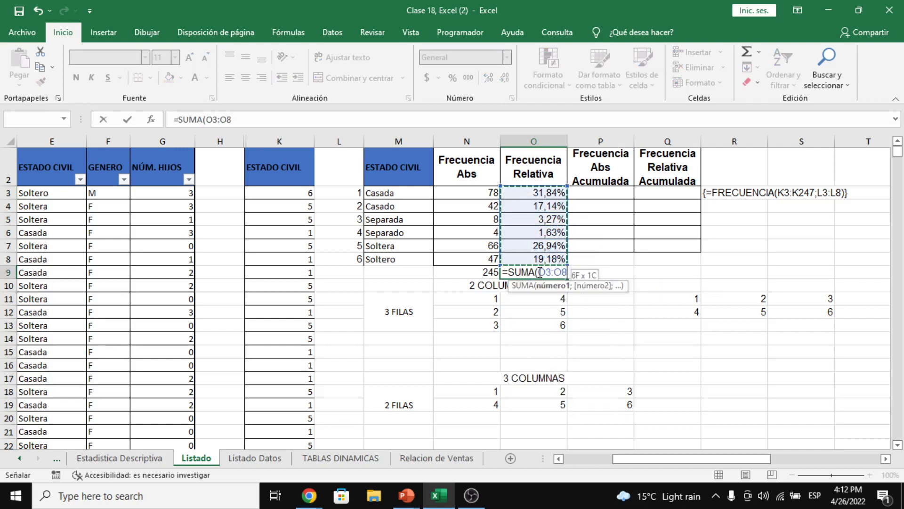
{"action": "key", "text": "Return"}
{"action": "left_click", "coordinate": [538, 272]}
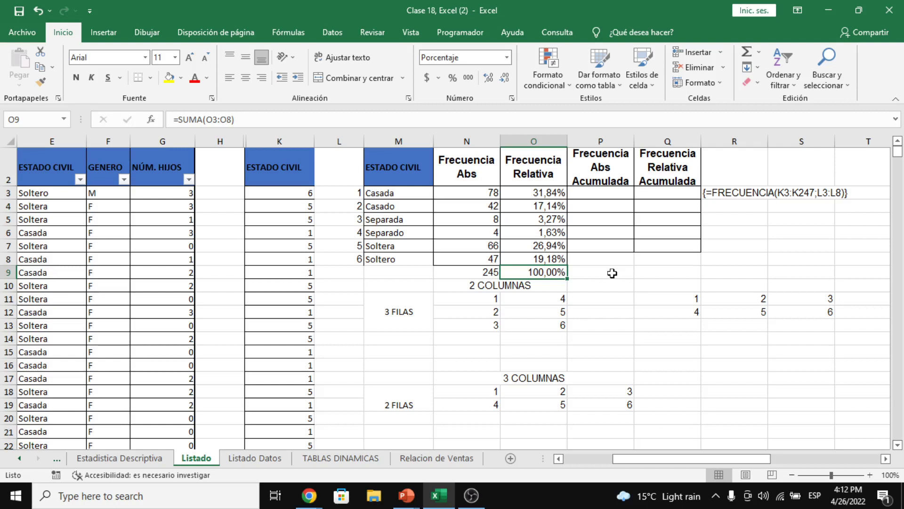
Start the cumulative absolute frequency in P3 by referencing Casada's absolute frequency with =N3
{"action": "left_click", "coordinate": [626, 195]}
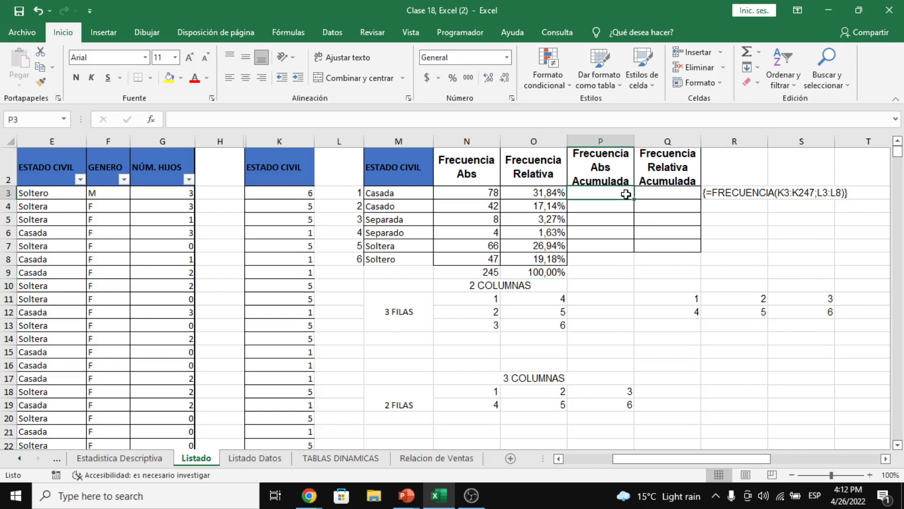
{"action": "type", "text": "="}
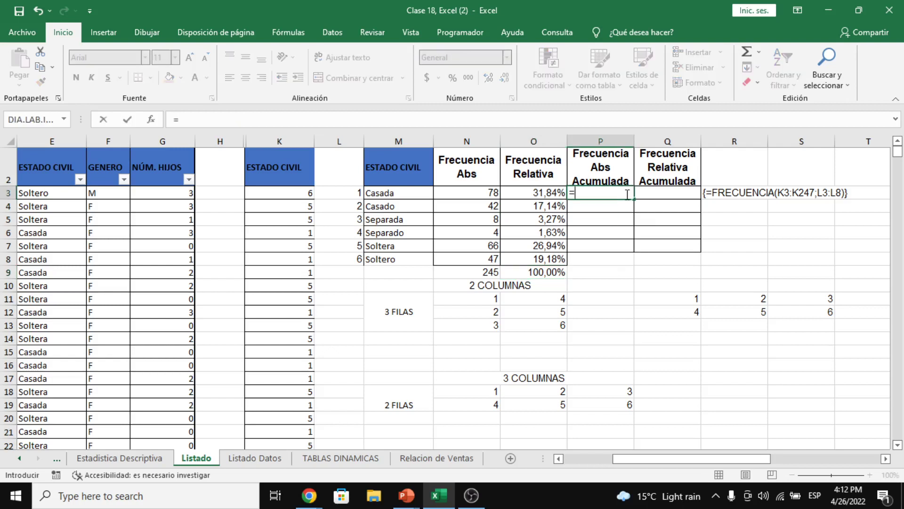
{"action": "key", "text": "Left"}
{"action": "key", "text": "Left"}
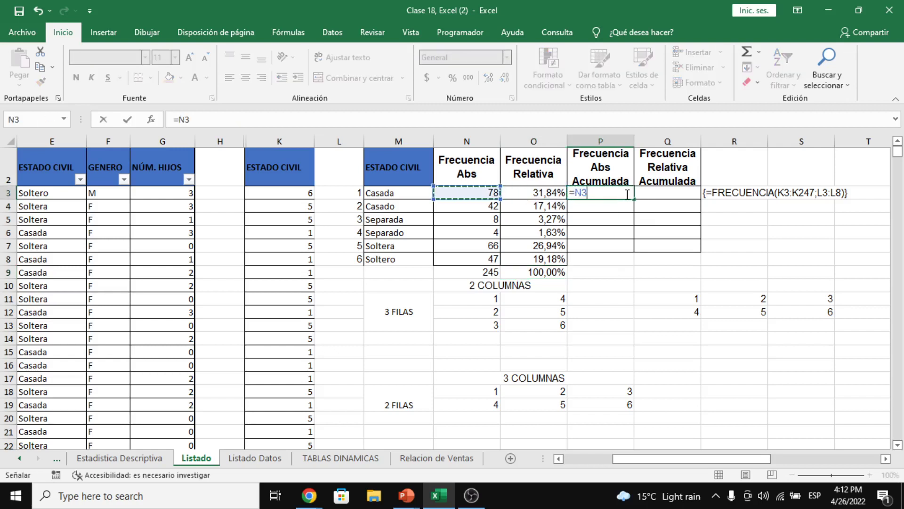
{"action": "key", "text": "Return"}
Calculate the cumulative absolute frequency of Casado in P4 with =P3+N4 and copy the formula down to P7
{"action": "type", "text": "="}
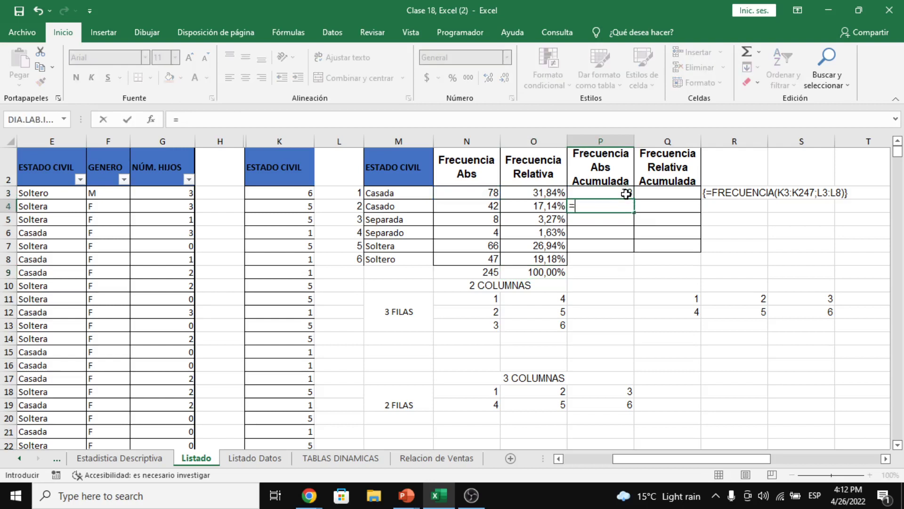
{"action": "key", "text": "Up"}
{"action": "type", "text": "+"}
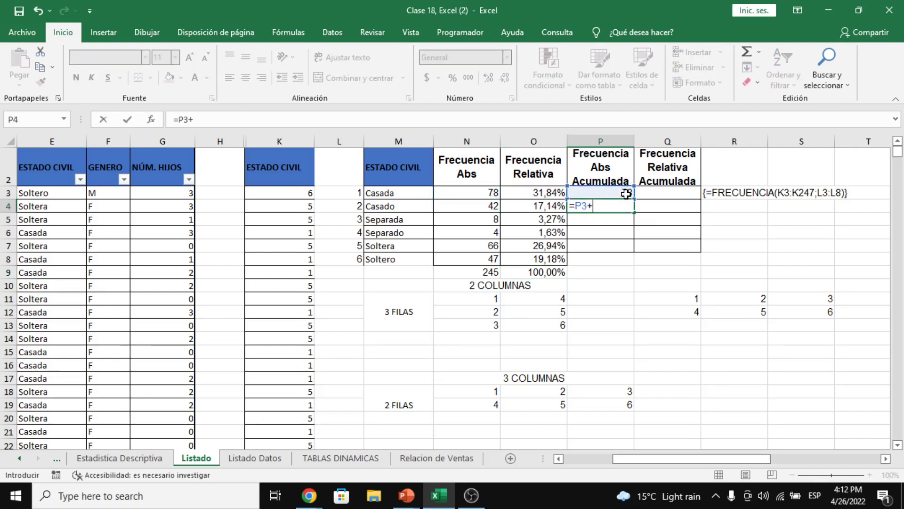
{"action": "key", "text": "Left"}
{"action": "key", "text": "Left"}
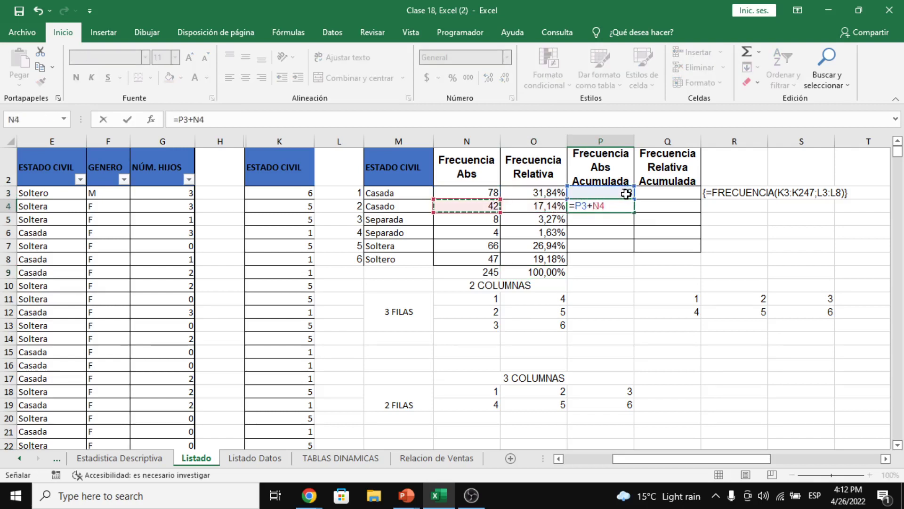
{"action": "key", "text": "Return"}
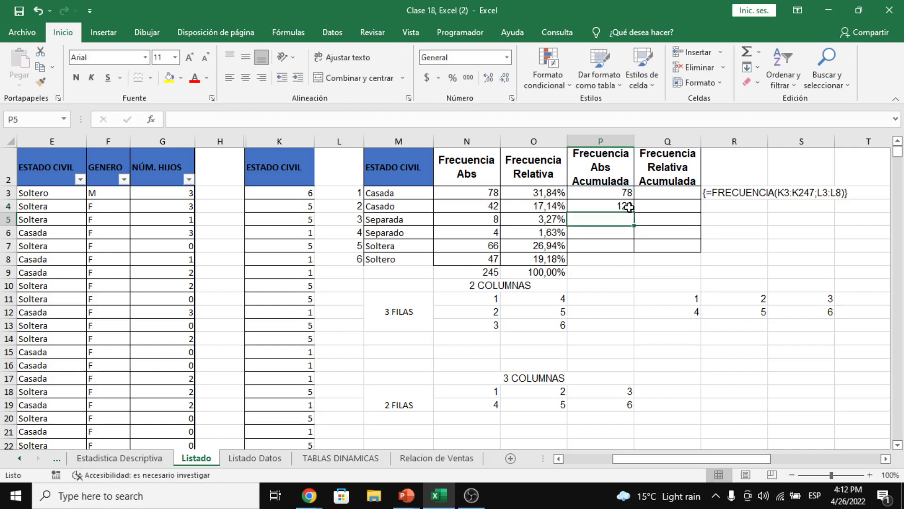
{"action": "left_click", "coordinate": [626, 205]}
{"action": "left_click_drag", "start_coordinate": [634, 213], "coordinate": [631, 250]}
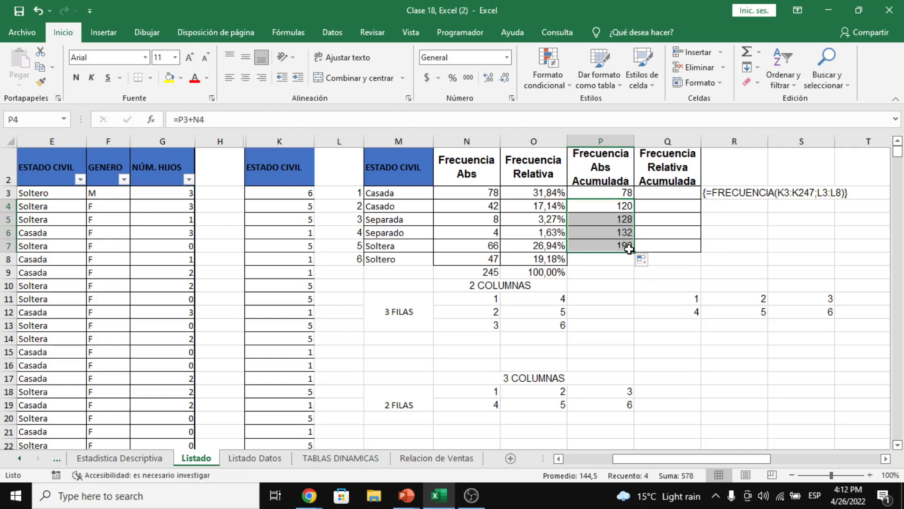
Insert a new column before column L, between the coded ESTADO CIVIL data and the category numbers
{"action": "left_click", "coordinate": [339, 131]}
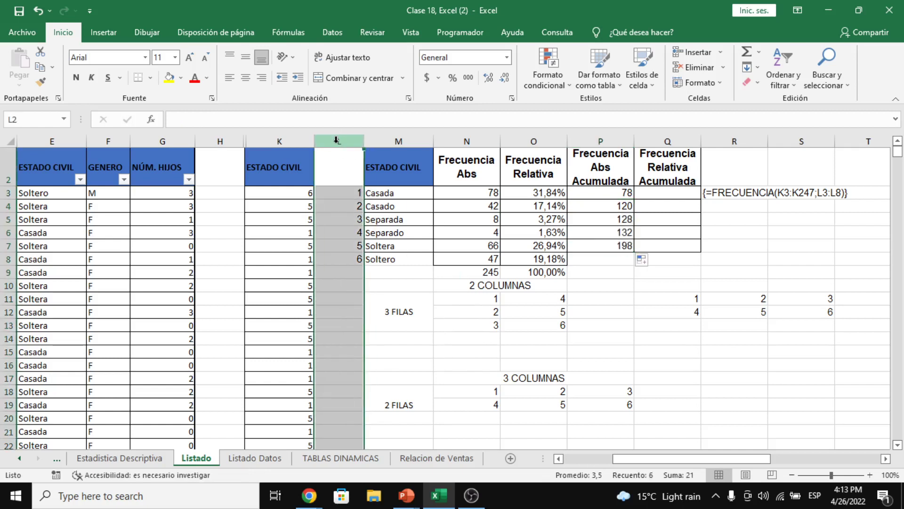
{"action": "right_click", "coordinate": [338, 142]}
{"action": "left_click", "coordinate": [370, 236]}
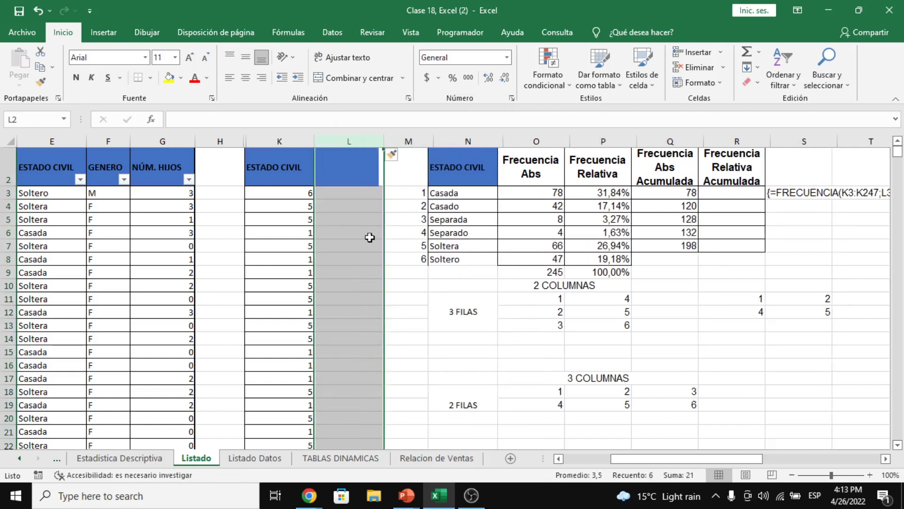
{"action": "left_click", "coordinate": [369, 219]}
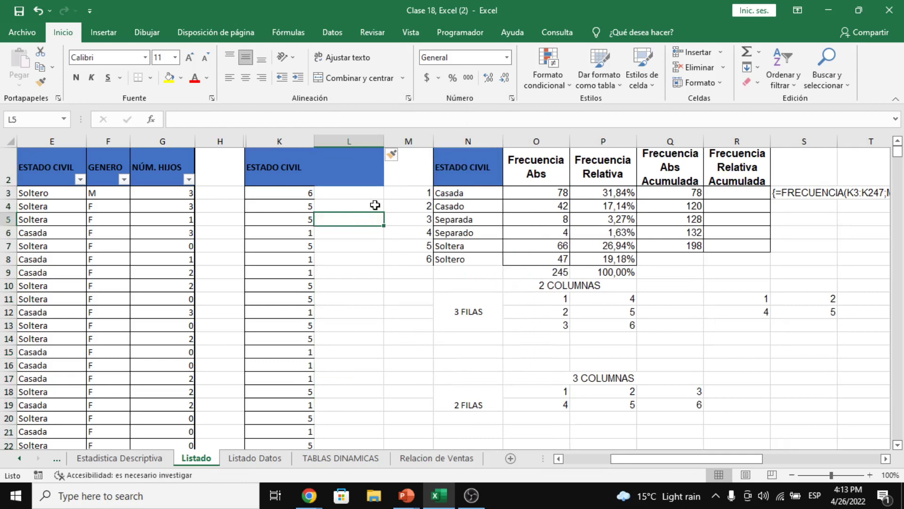
Highlight the cumulative absolute frequency of Casado in Q4 with a yellow fill
{"action": "left_click", "coordinate": [464, 207]}
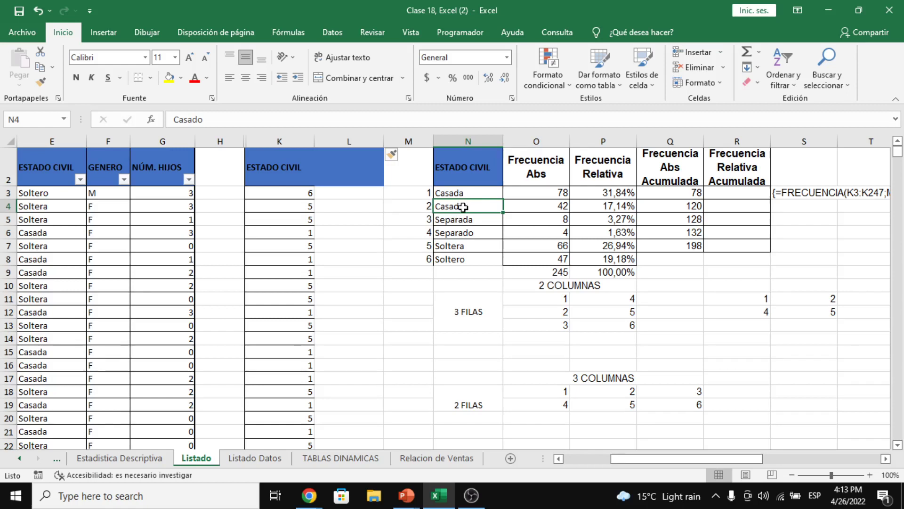
{"action": "left_click", "coordinate": [690, 207]}
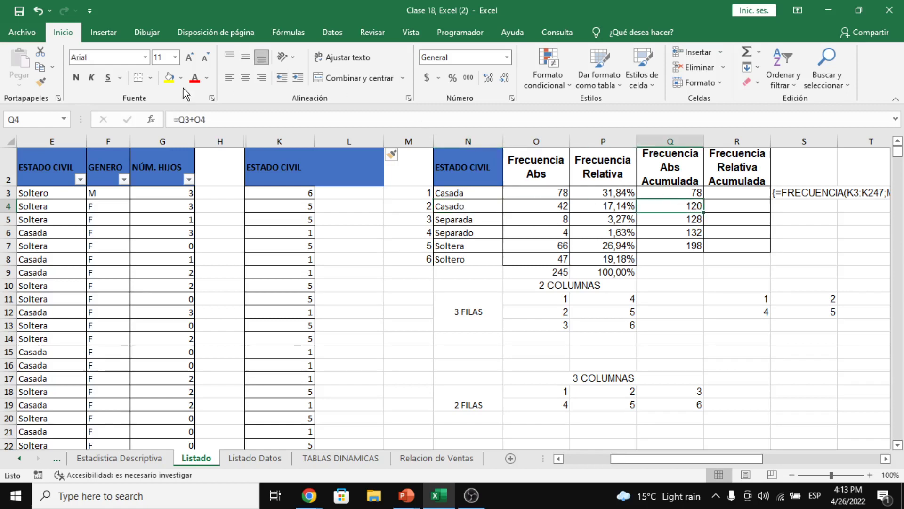
{"action": "left_click", "coordinate": [175, 80]}
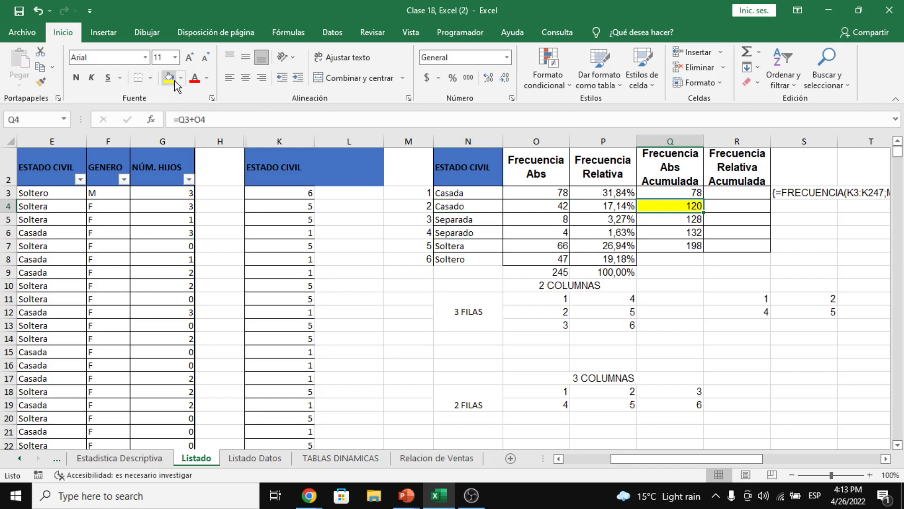
Enter the example time intervals 8:00 A 9:00 AM in L3 and 9:00 A 10:00 AM in L4
{"action": "left_click", "coordinate": [355, 195]}
{"action": "type", "text": "8"}
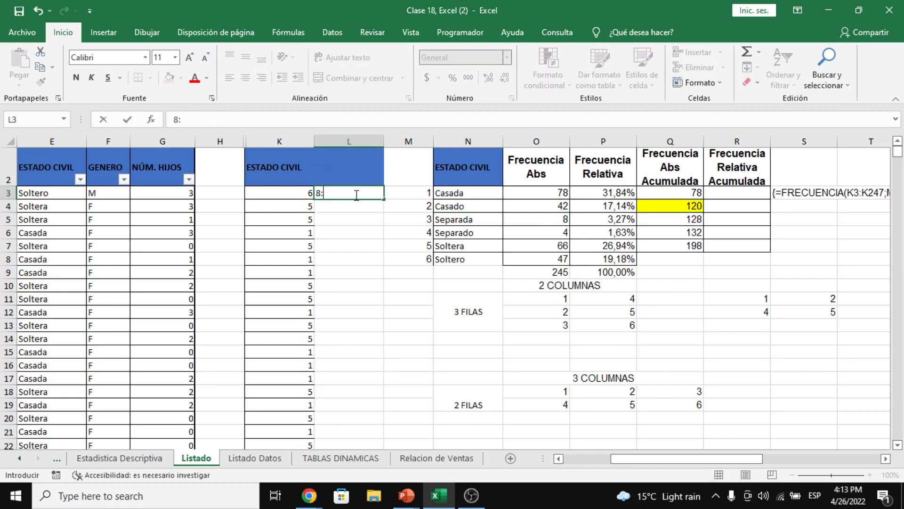
{"action": "type", "text": ":00 A 9:=0"}
{"action": "key", "text": "BackSpace"}
{"action": "type", "text": "00 AM"}
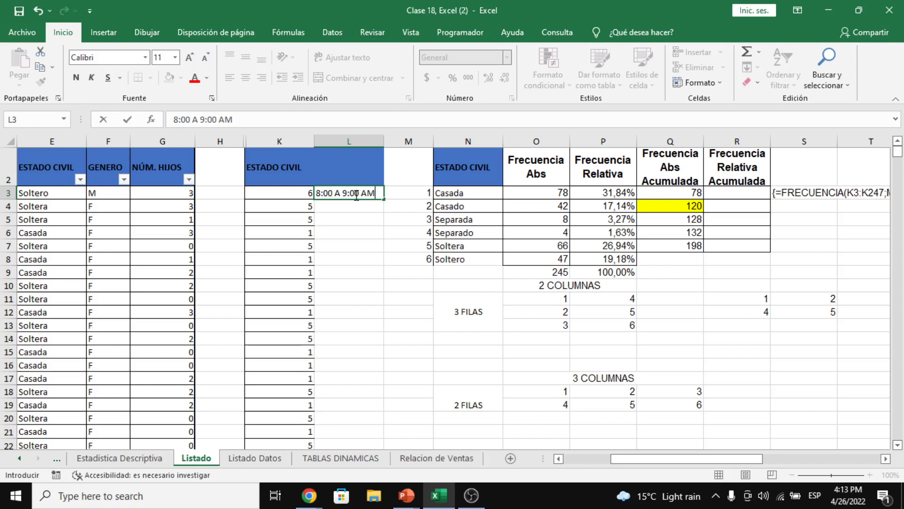
{"action": "key", "text": "Return"}
{"action": "type", "text": "9"}
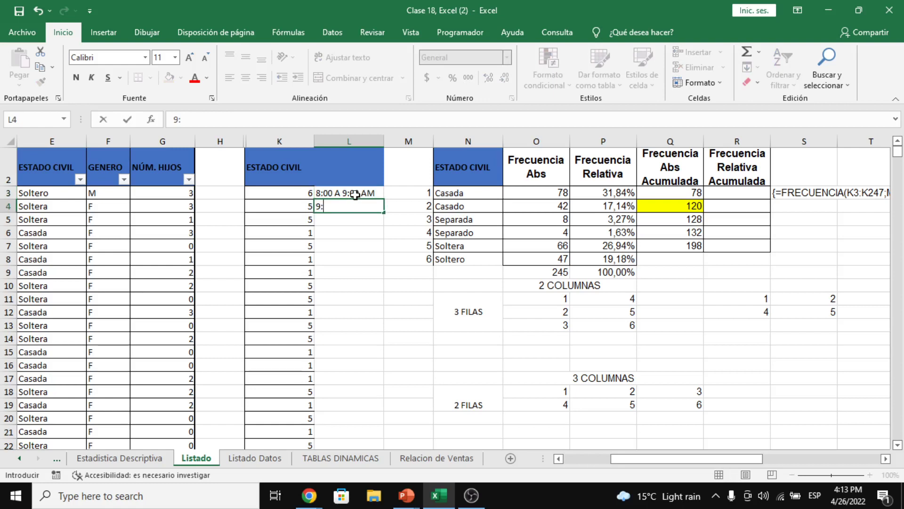
{"action": "type", "text": ":00 A 10:0"}
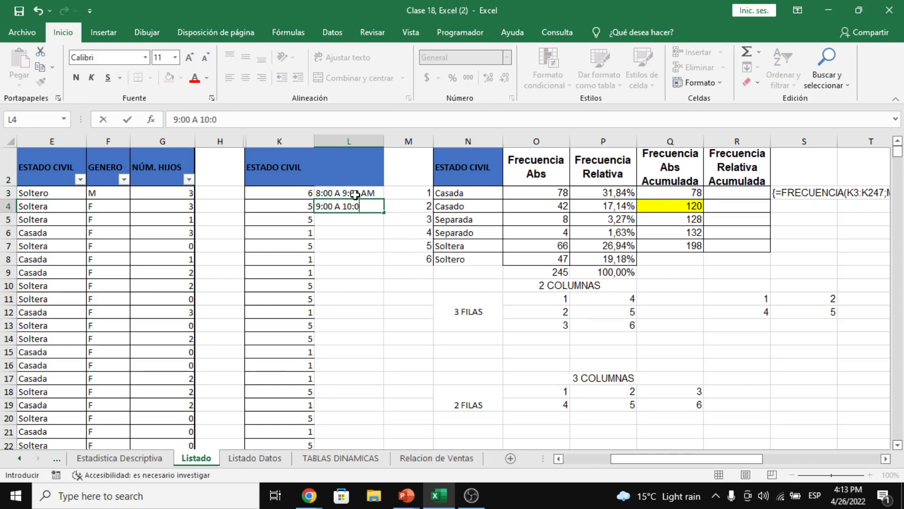
{"action": "type", "text": "0 AM"}
{"action": "key", "text": "Return"}
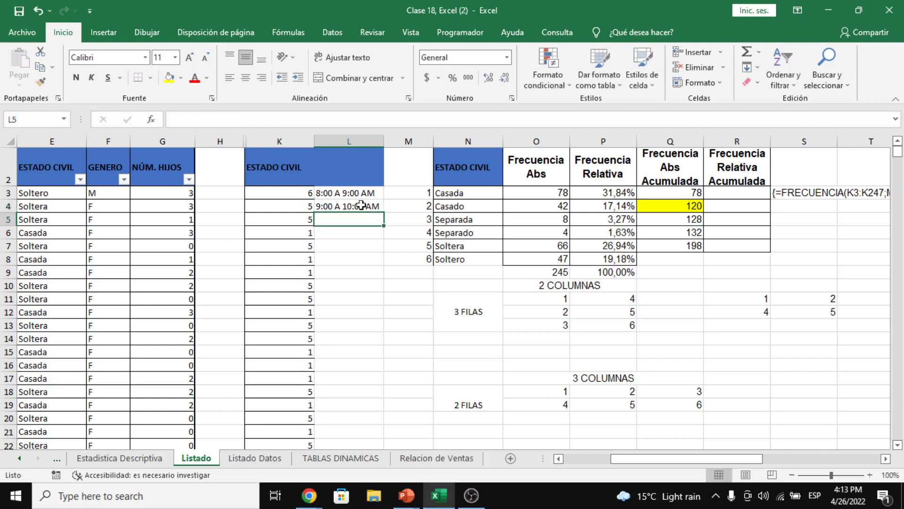
Examine the time intervals in L3:L4 alongside the marital status categories and their cumulative absolute frequencies in column Q
{"action": "left_click", "coordinate": [362, 206]}
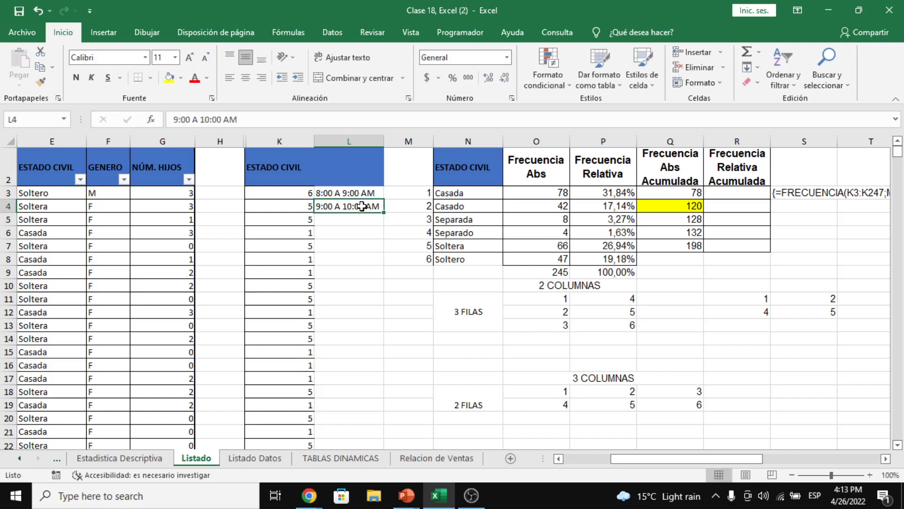
{"action": "left_click", "coordinate": [339, 193]}
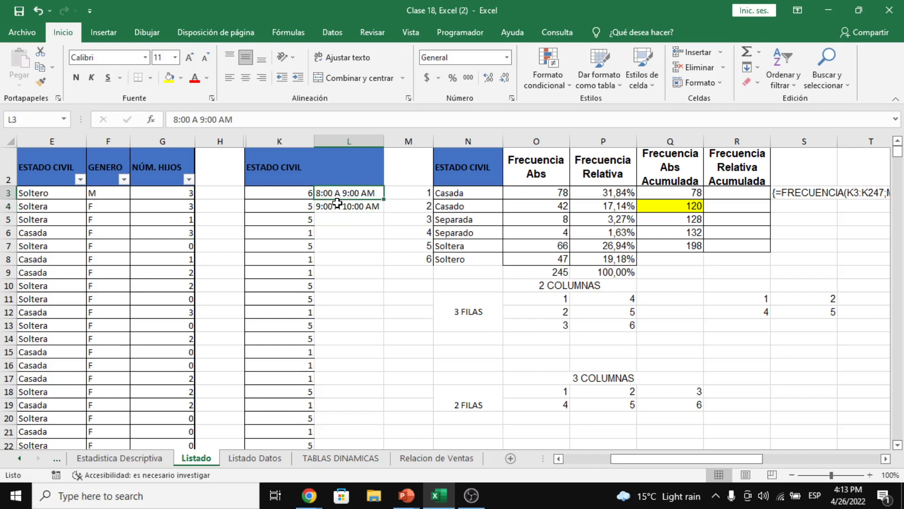
{"action": "left_click", "coordinate": [362, 219]}
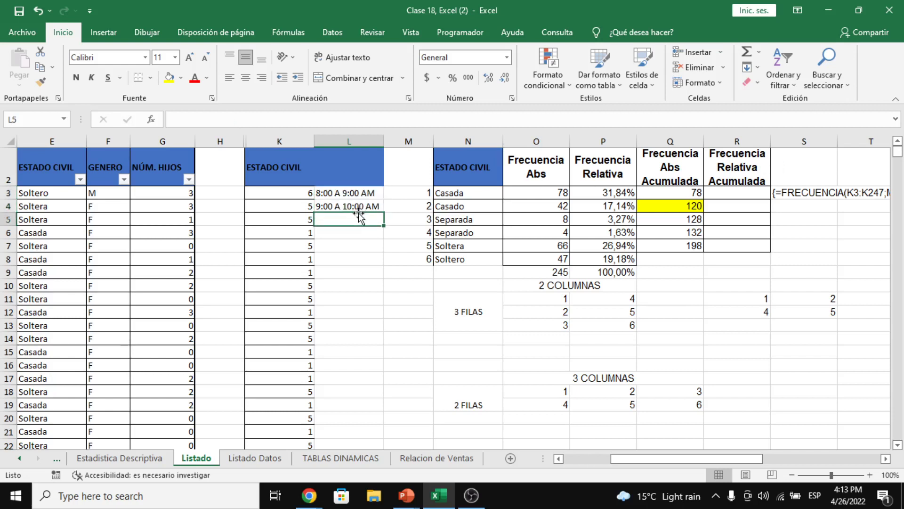
{"action": "left_click", "coordinate": [365, 206]}
{"action": "left_click", "coordinate": [690, 205]}
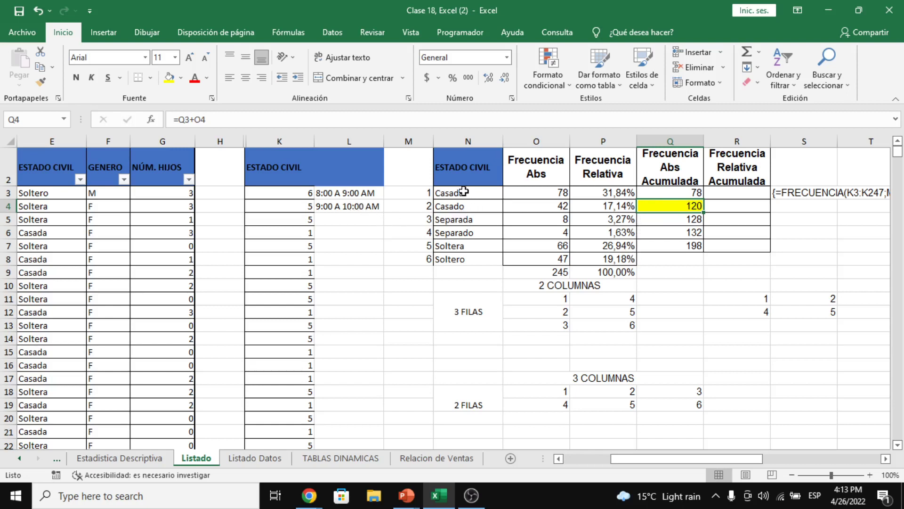
{"action": "left_click_drag", "start_coordinate": [467, 193], "coordinate": [688, 219]}
{"action": "left_click_drag", "start_coordinate": [494, 236], "coordinate": [673, 258]}
{"action": "left_click", "coordinate": [697, 221]}
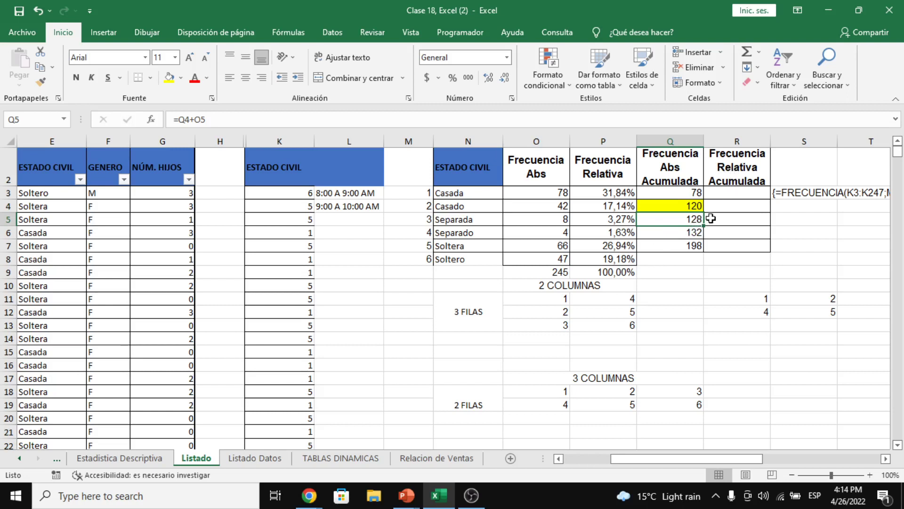
Extend the cumulative absolute frequency formula from Q7 down to Q8 for the Soltero category
{"action": "left_click", "coordinate": [695, 245]}
{"action": "left_click_drag", "start_coordinate": [708, 258], "coordinate": [706, 264]}
{"action": "left_click", "coordinate": [699, 245]}
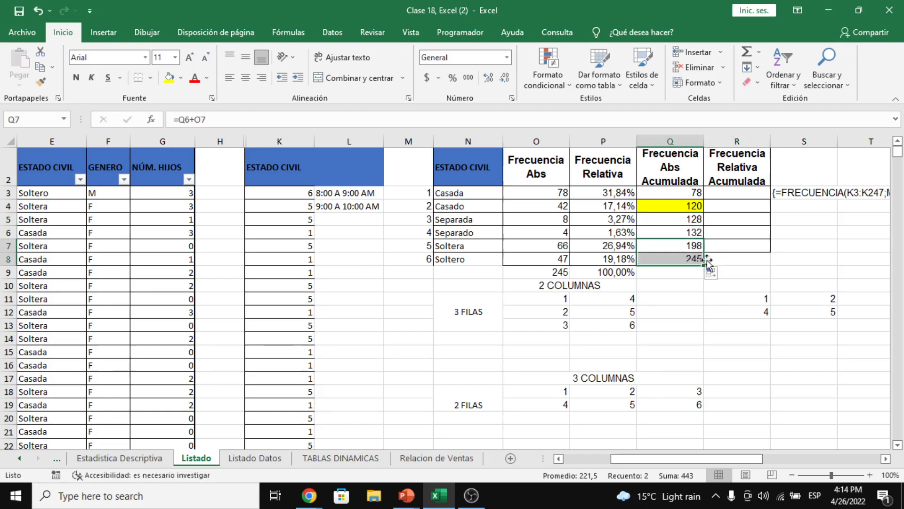
Start the cumulative relative frequency in R3 by referencing Casada's relative frequency with =P3
{"action": "left_click", "coordinate": [734, 197]}
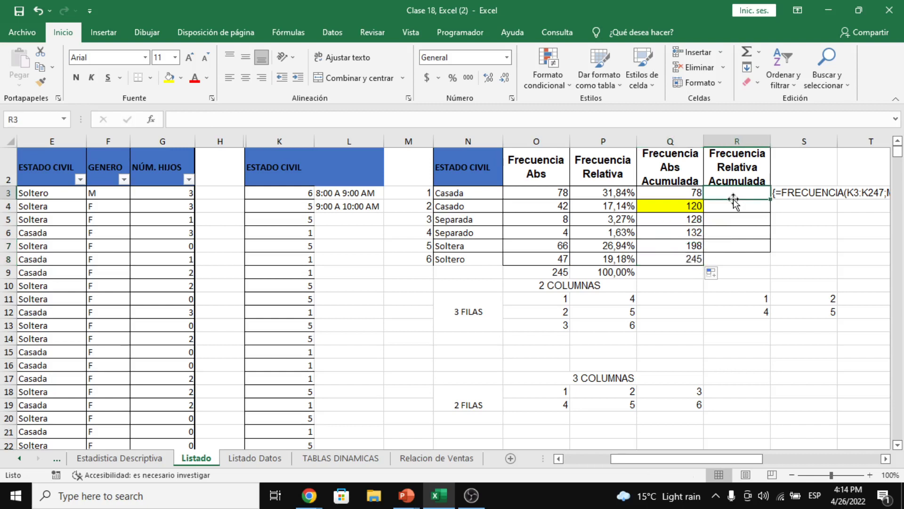
{"action": "left_click", "coordinate": [691, 193]}
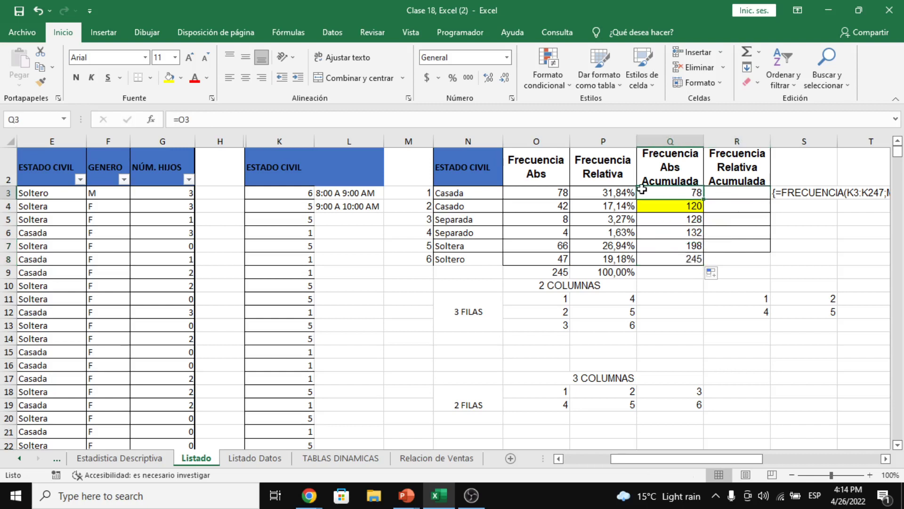
{"action": "left_click", "coordinate": [621, 192]}
{"action": "left_click", "coordinate": [737, 190]}
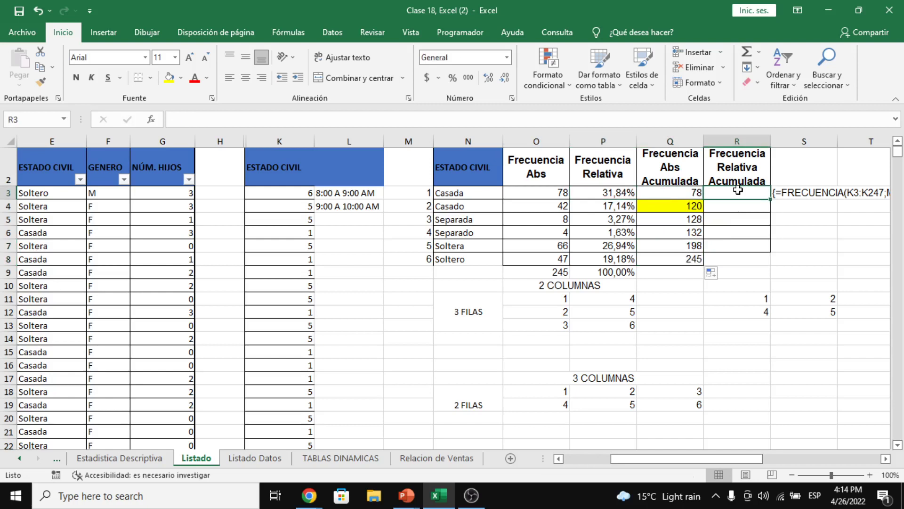
{"action": "type", "text": "="}
{"action": "key", "text": "Left"}
{"action": "key", "text": "Left"}
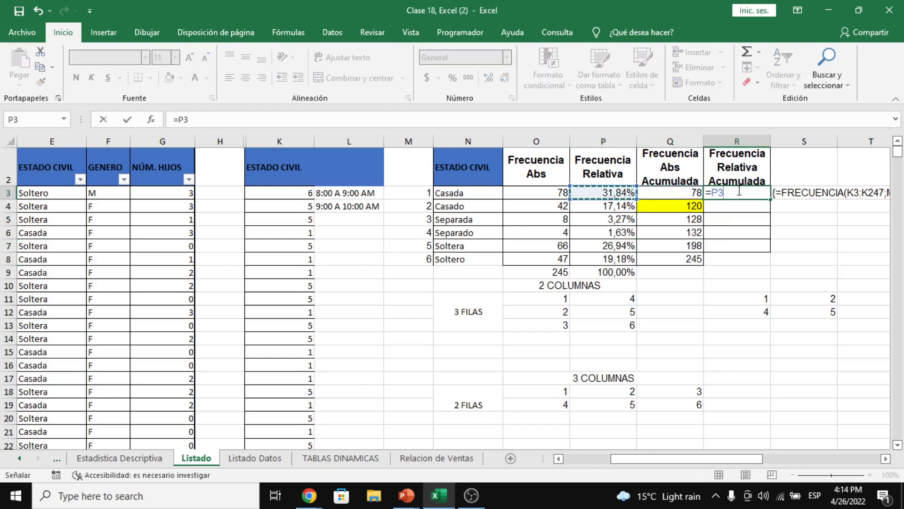
{"action": "key", "text": "Return"}
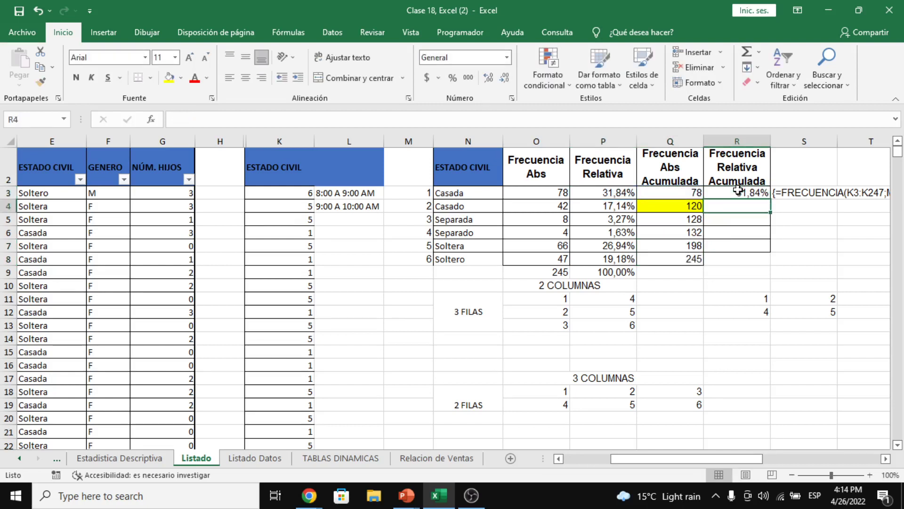
Calculate Casado's cumulative relative frequency in R4 with =R3+P4 and extend the formula down to R8
{"action": "type", "text": "="}
{"action": "key", "text": "Up"}
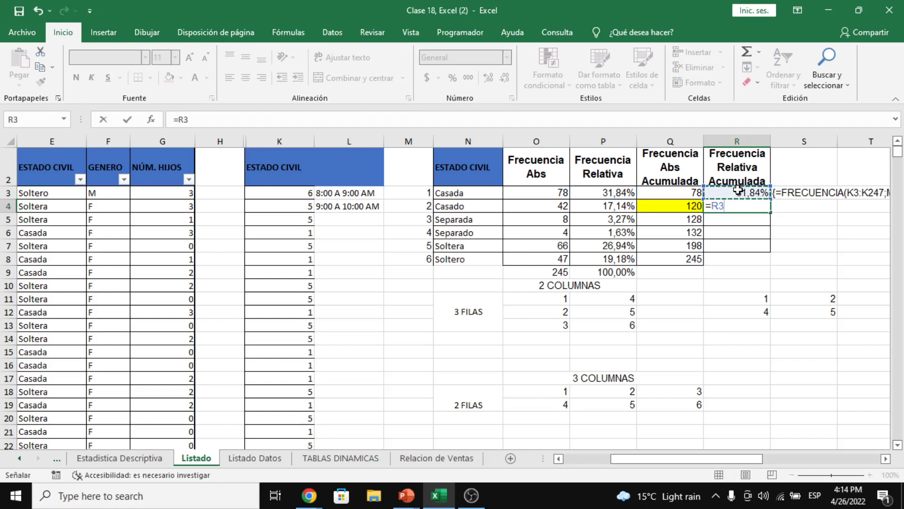
{"action": "type", "text": "+"}
{"action": "key", "text": "Left"}
{"action": "key", "text": "Left"}
{"action": "key", "text": "Return"}
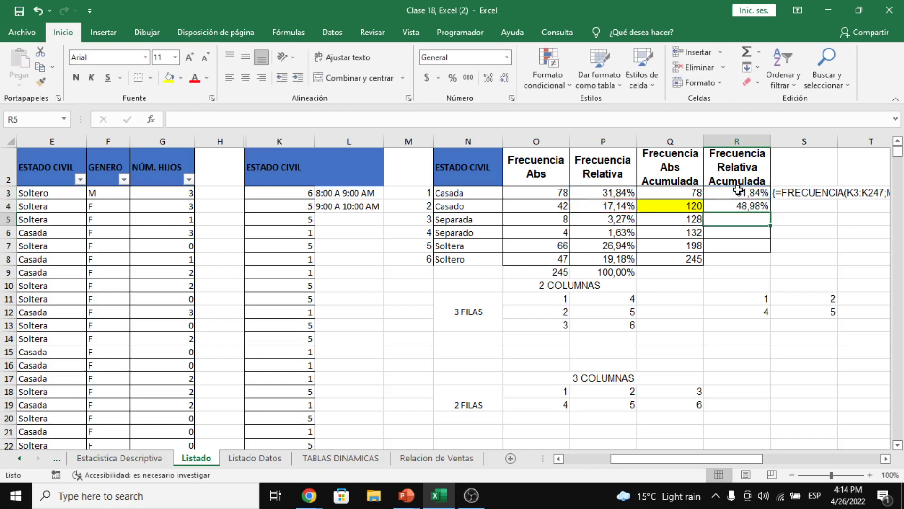
{"action": "left_click", "coordinate": [767, 206]}
{"action": "left_click_drag", "start_coordinate": [770, 212], "coordinate": [767, 261]}
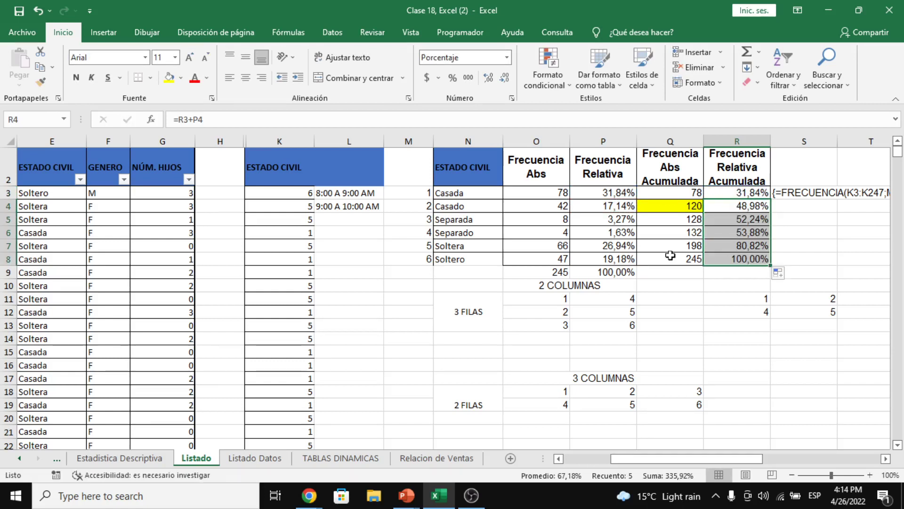
Highlight the absolute frequency total in O9 and Soltero's cumulative absolute frequency in Q8 with yellow fill
{"action": "left_click_drag", "start_coordinate": [472, 259], "coordinate": [654, 259]}
{"action": "left_click", "coordinate": [654, 260]}
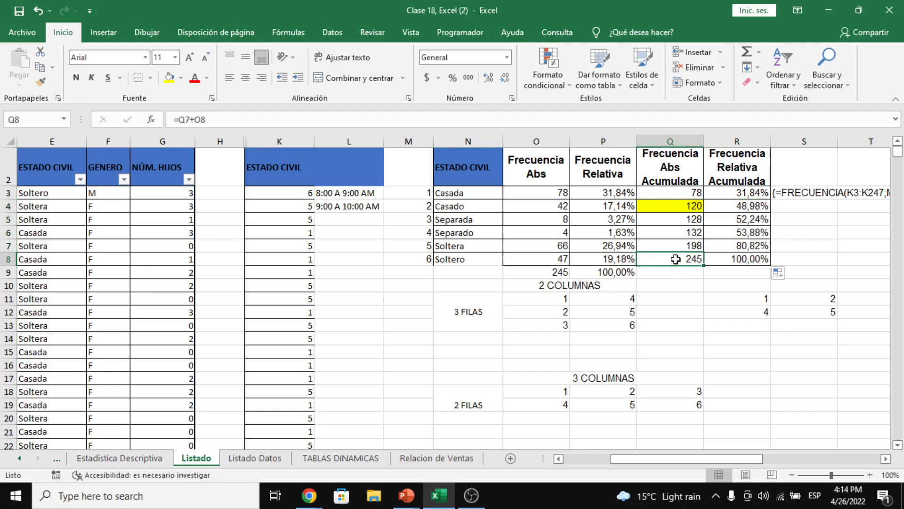
{"action": "left_click_drag", "start_coordinate": [540, 193], "coordinate": [540, 275]}
{"action": "left_click", "coordinate": [537, 273]}
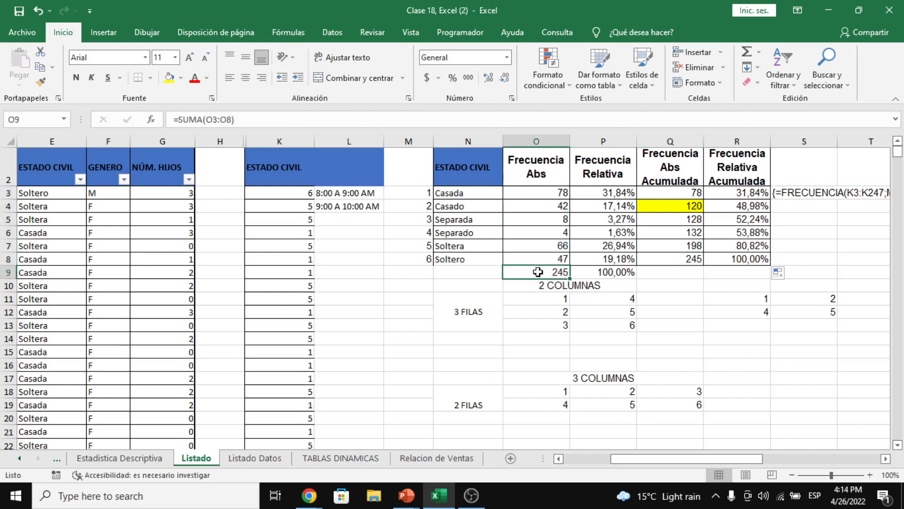
{"action": "left_click", "coordinate": [168, 78]}
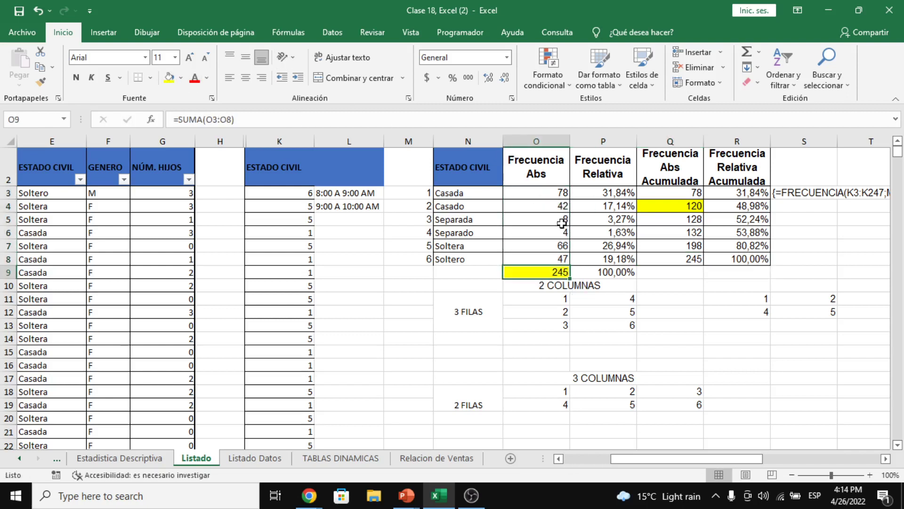
{"action": "left_click", "coordinate": [685, 259]}
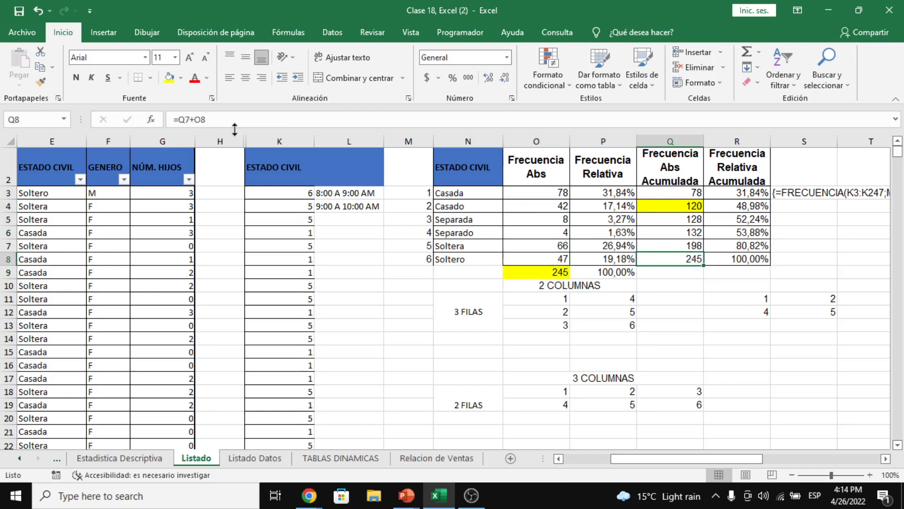
{"action": "left_click", "coordinate": [171, 81]}
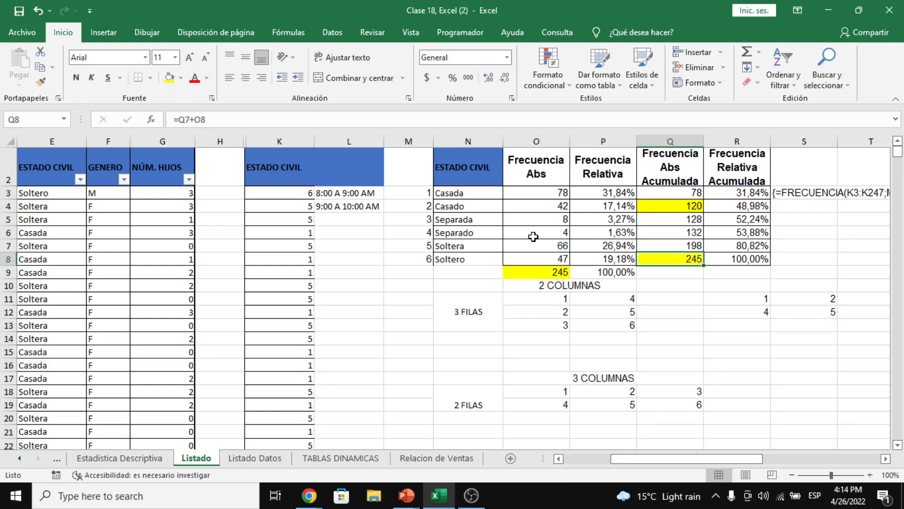
Highlight the relative frequency total in P9 and Soltero's cumulative relative frequency in R8 with yellow fill
{"action": "left_click", "coordinate": [612, 273]}
{"action": "left_click", "coordinate": [173, 77]}
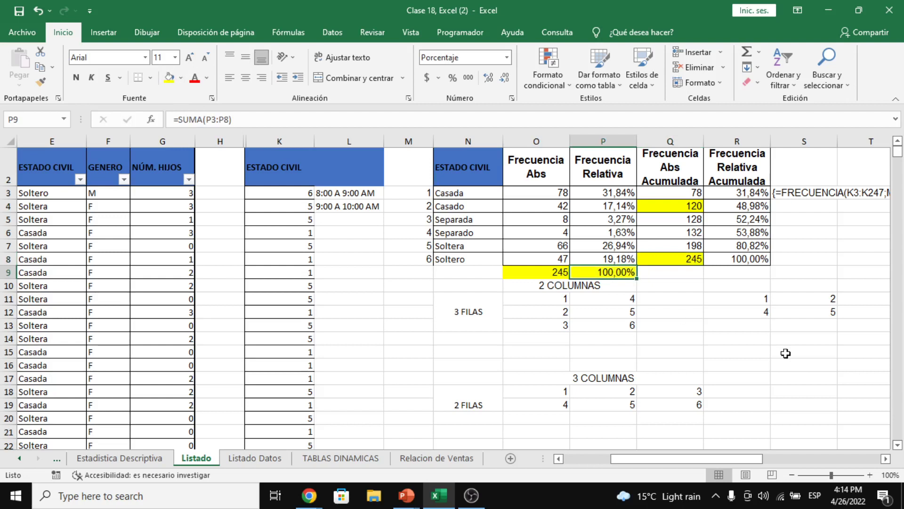
{"action": "left_click", "coordinate": [753, 264]}
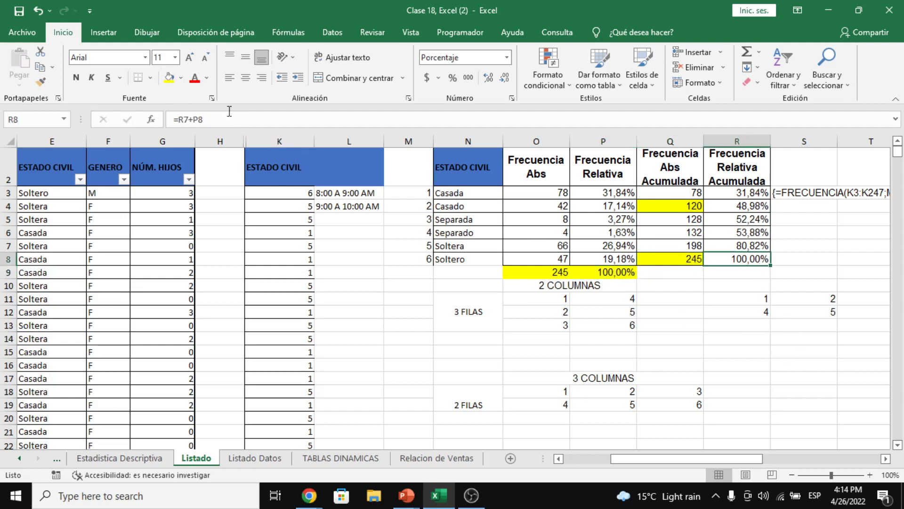
{"action": "left_click", "coordinate": [181, 79]}
{"action": "left_click", "coordinate": [173, 80]}
{"action": "left_click", "coordinate": [173, 79]}
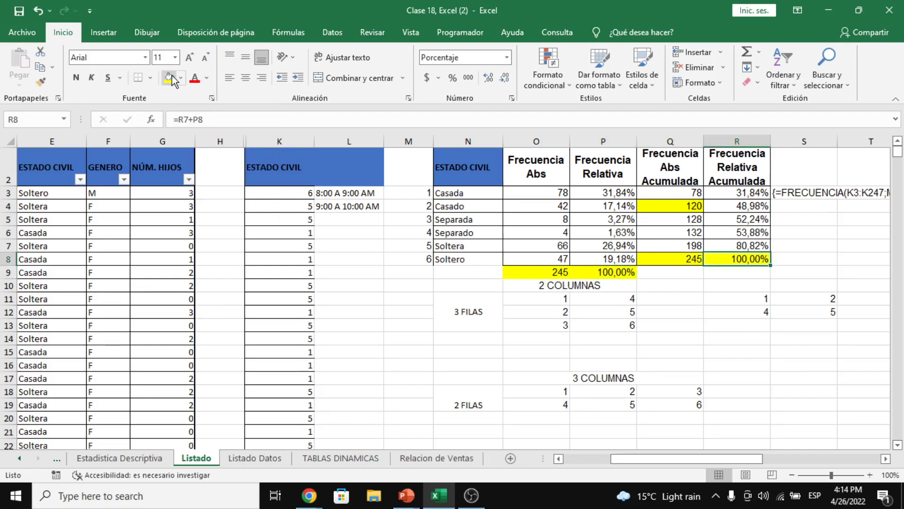
Enter MAÑANA in L5 below the example time intervals
{"action": "left_click", "coordinate": [376, 217]}
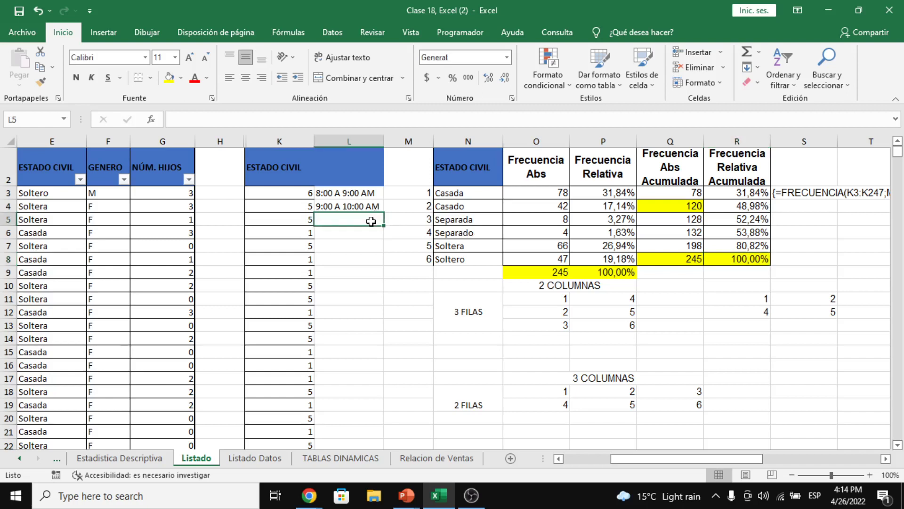
{"action": "type", "text": "MA"}
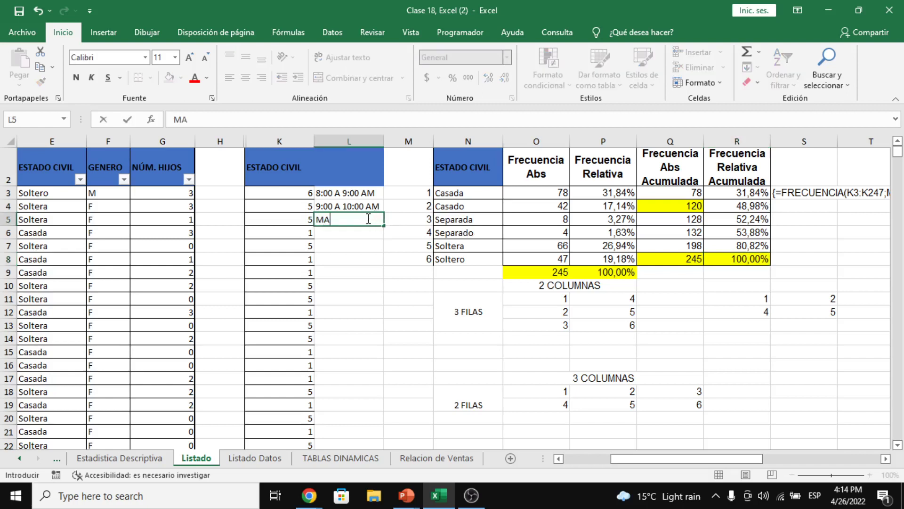
{"action": "type", "text": "ÑANA"}
{"action": "key", "text": "Return"}
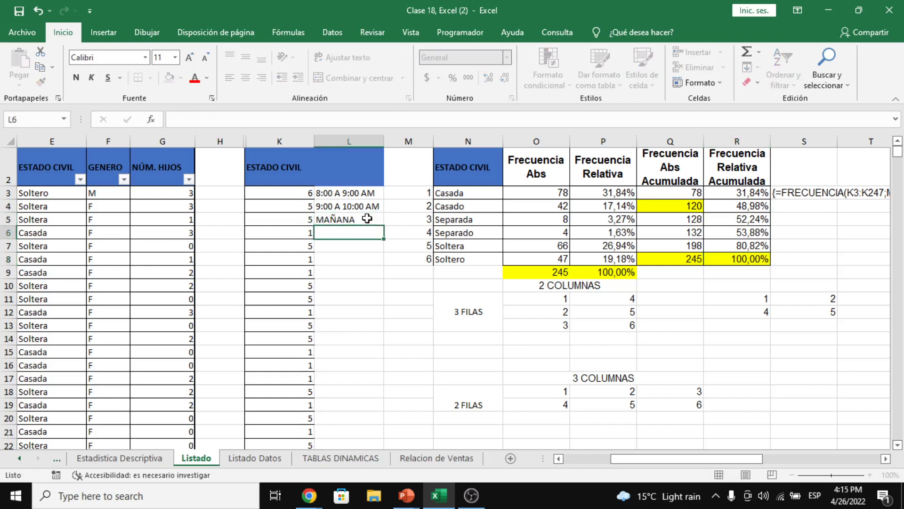
Inspect Separada's cumulative relative frequency formula in R5 and the blank frequency table on the Listado Datos sheet, returning to Listado
{"action": "left_click_drag", "start_coordinate": [452, 186], "coordinate": [723, 217]}
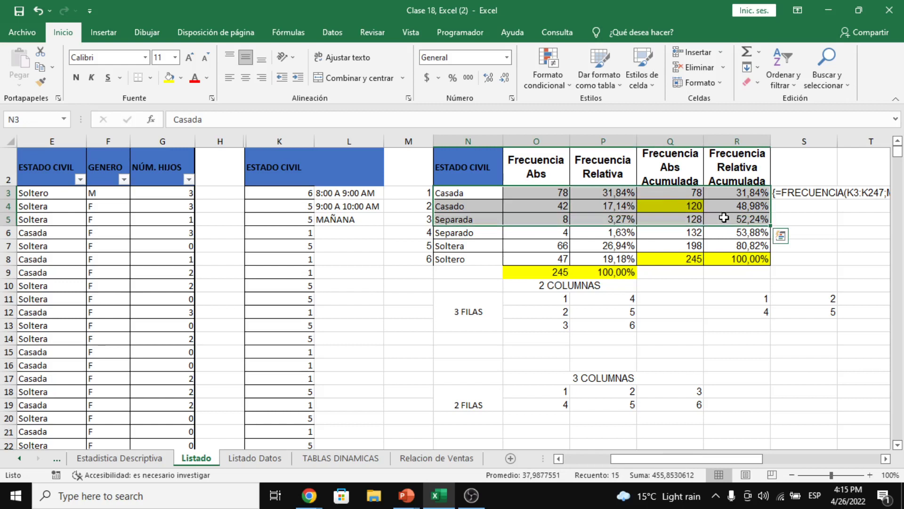
{"action": "left_click", "coordinate": [724, 217]}
{"action": "double_click", "coordinate": [723, 217]}
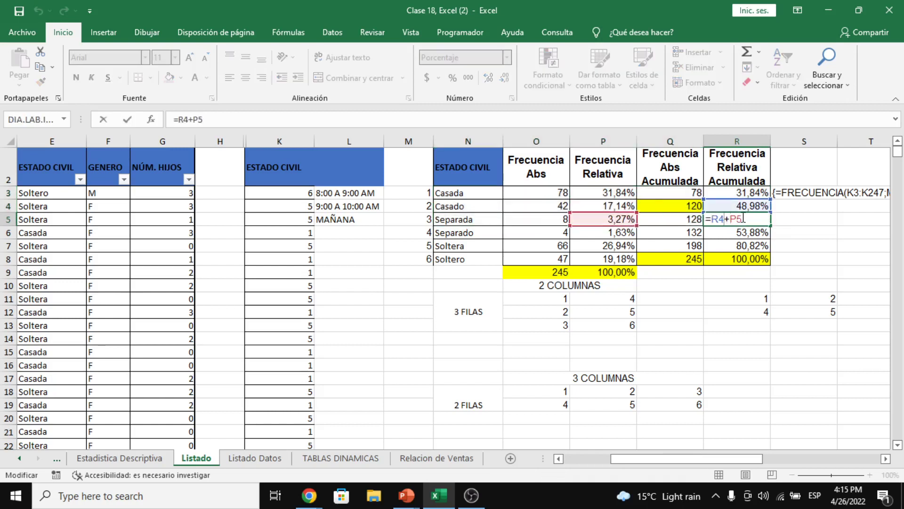
{"action": "left_click", "coordinate": [798, 218]}
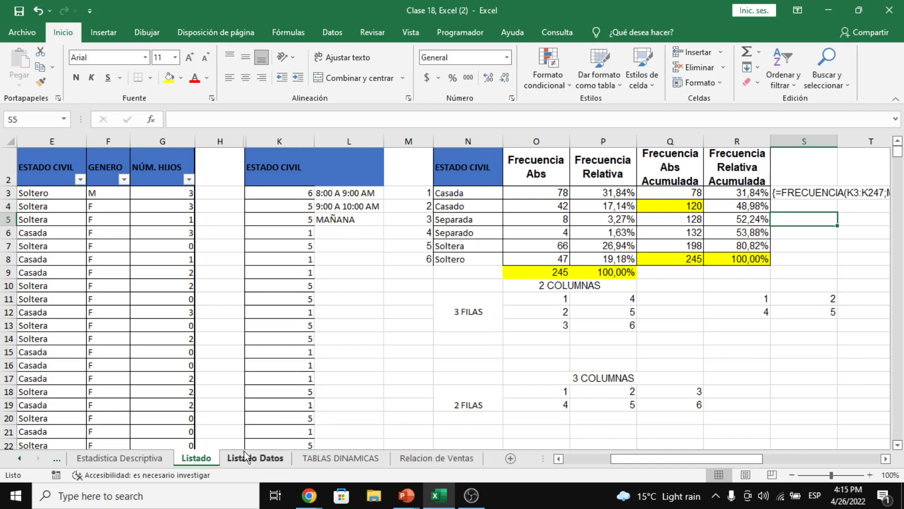
{"action": "left_click", "coordinate": [267, 461]}
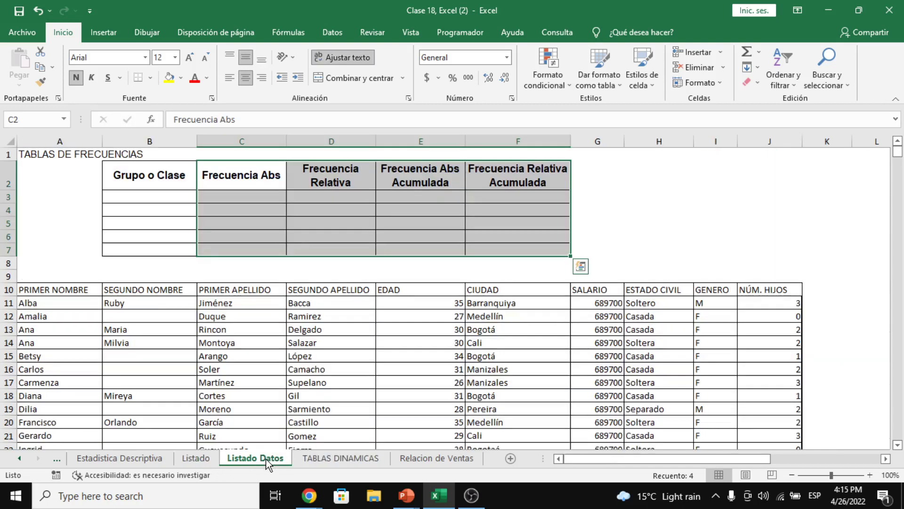
{"action": "left_click", "coordinate": [188, 458]}
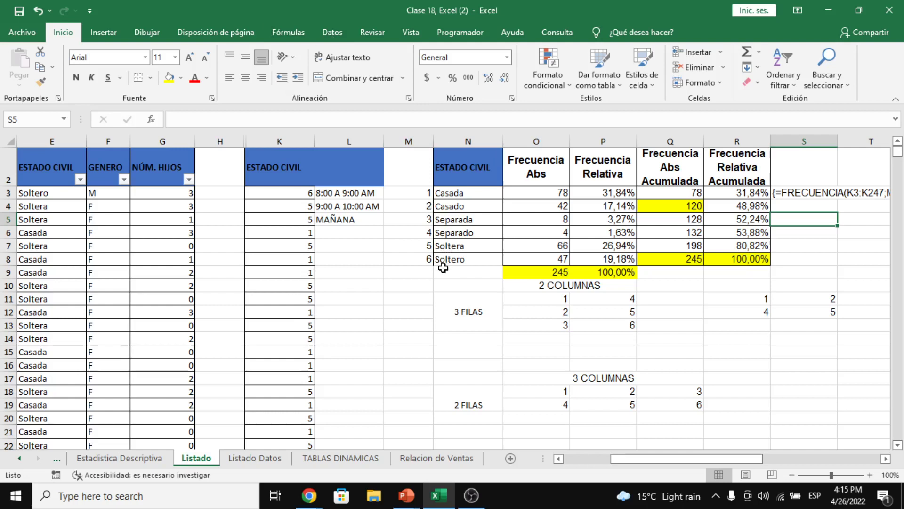
Start a Histograma data analysis with input range K3:K247 and class range M3:M8
{"action": "left_click", "coordinate": [335, 36]}
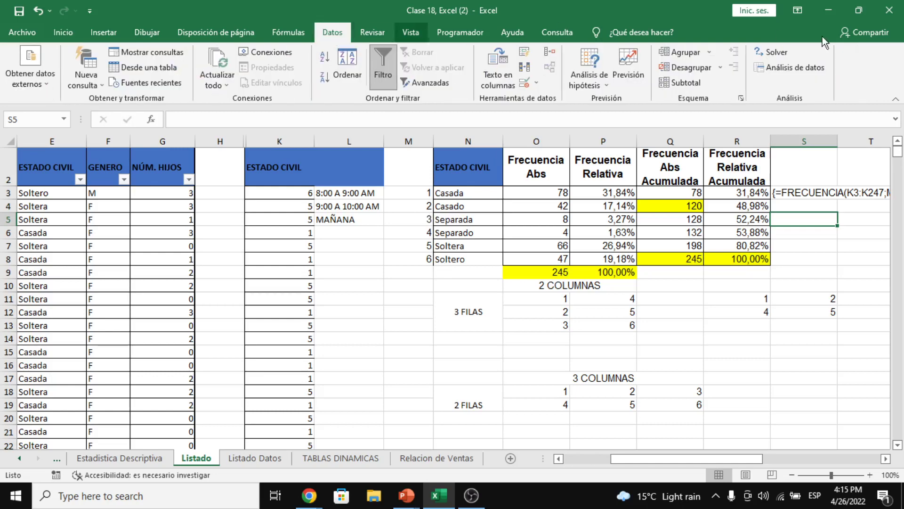
{"action": "left_click", "coordinate": [804, 71]}
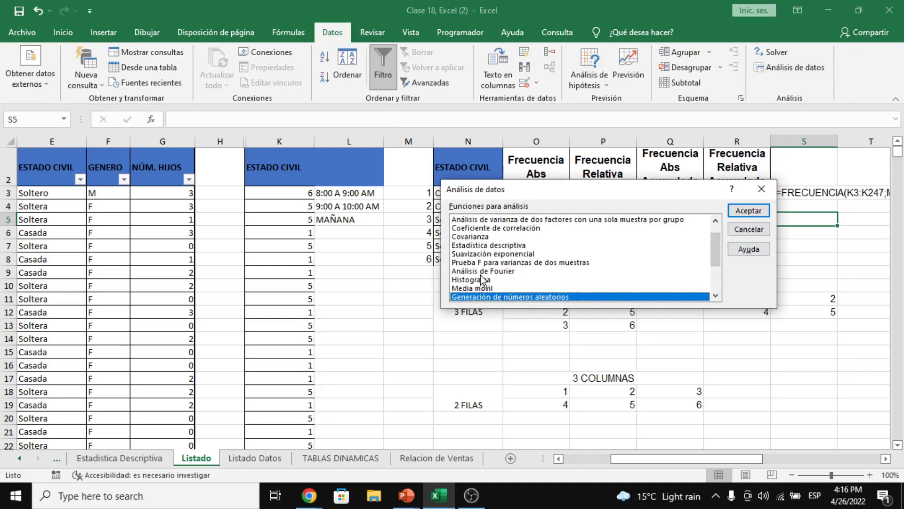
{"action": "left_click", "coordinate": [481, 273]}
{"action": "left_click", "coordinate": [485, 280]}
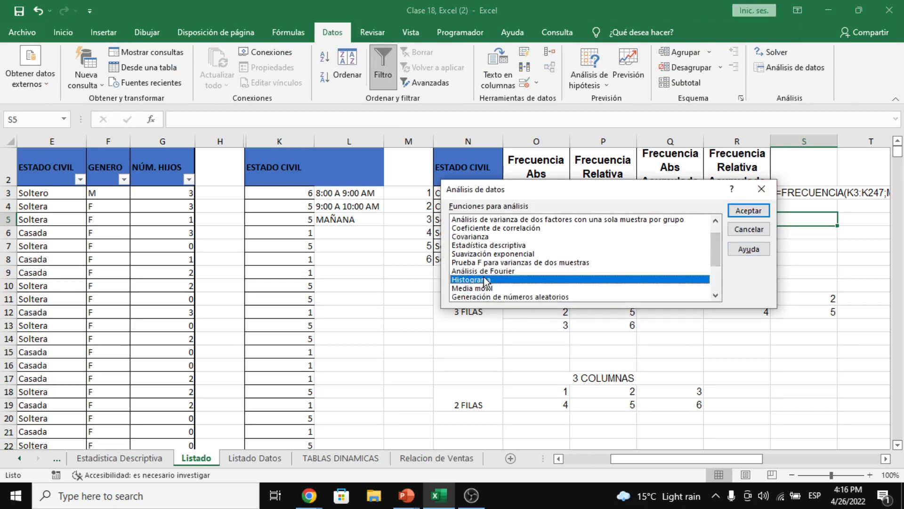
{"action": "left_click", "coordinate": [763, 210]}
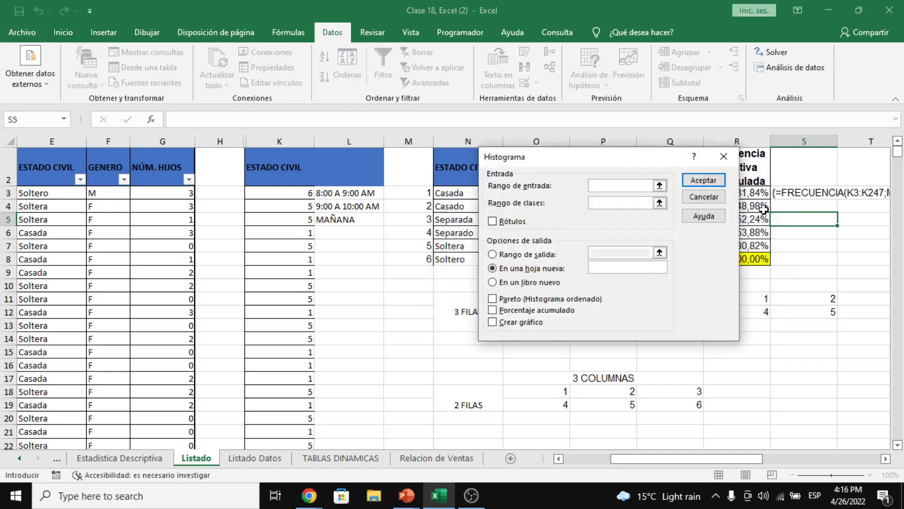
{"action": "left_click_drag", "start_coordinate": [648, 166], "coordinate": [572, 265]}
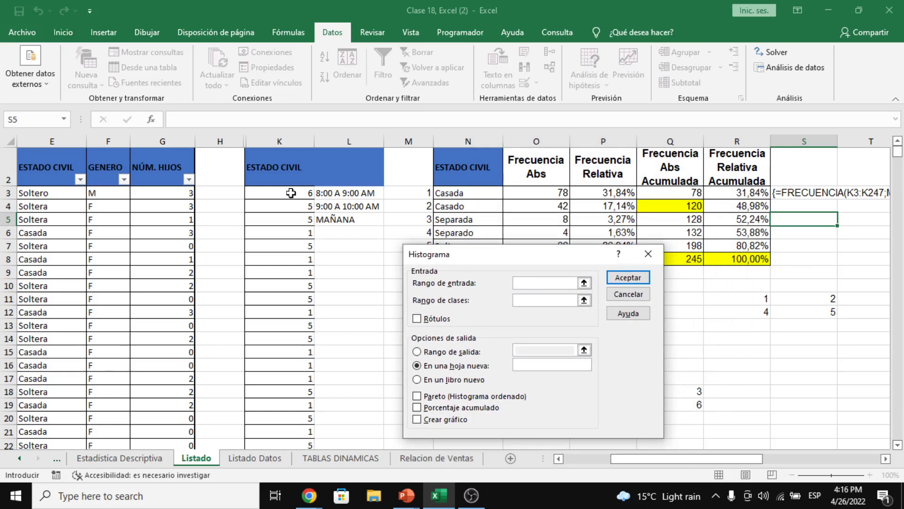
{"action": "left_click_drag", "start_coordinate": [291, 193], "coordinate": [293, 417]}
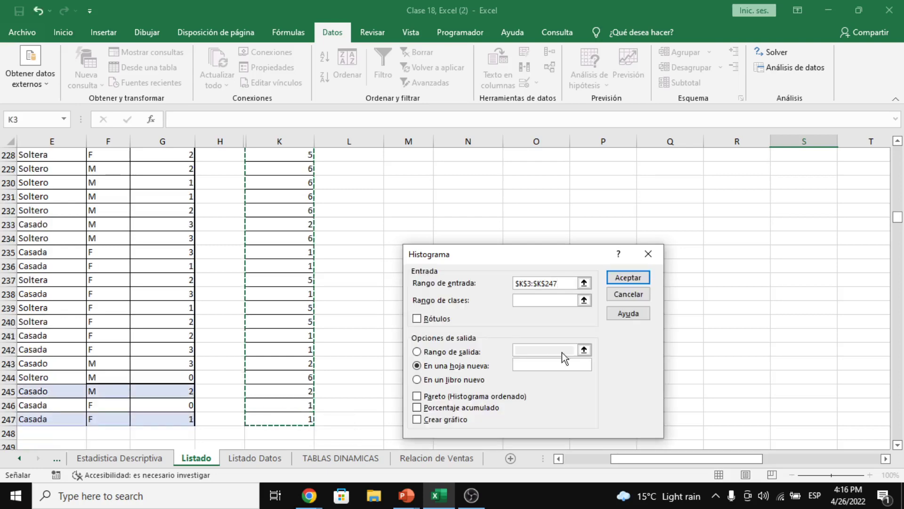
{"action": "left_click_drag", "start_coordinate": [901, 226], "coordinate": [898, 137]}
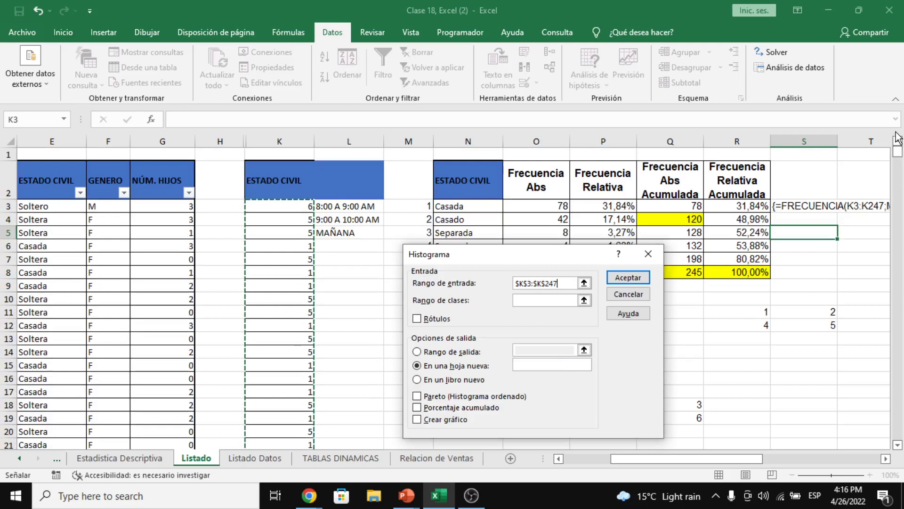
{"action": "left_click", "coordinate": [542, 300]}
{"action": "left_click_drag", "start_coordinate": [541, 255], "coordinate": [557, 307]}
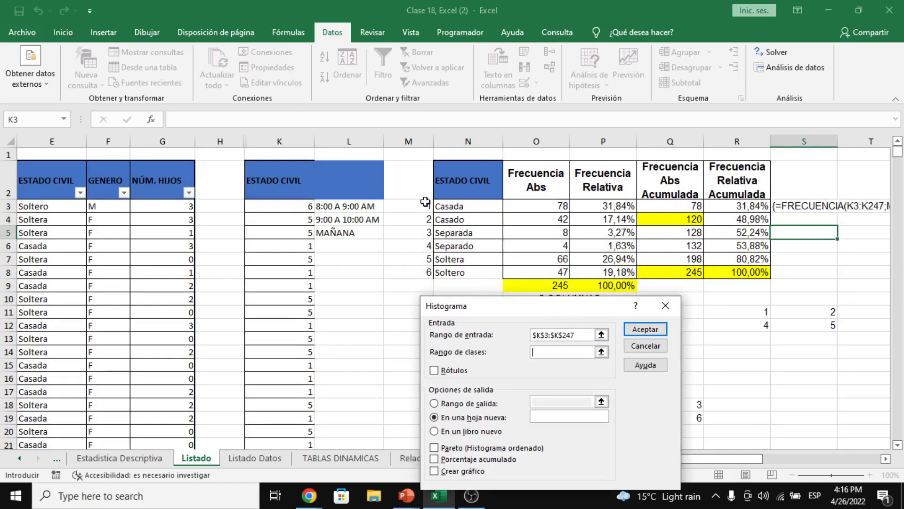
{"action": "left_click_drag", "start_coordinate": [425, 203], "coordinate": [418, 268]}
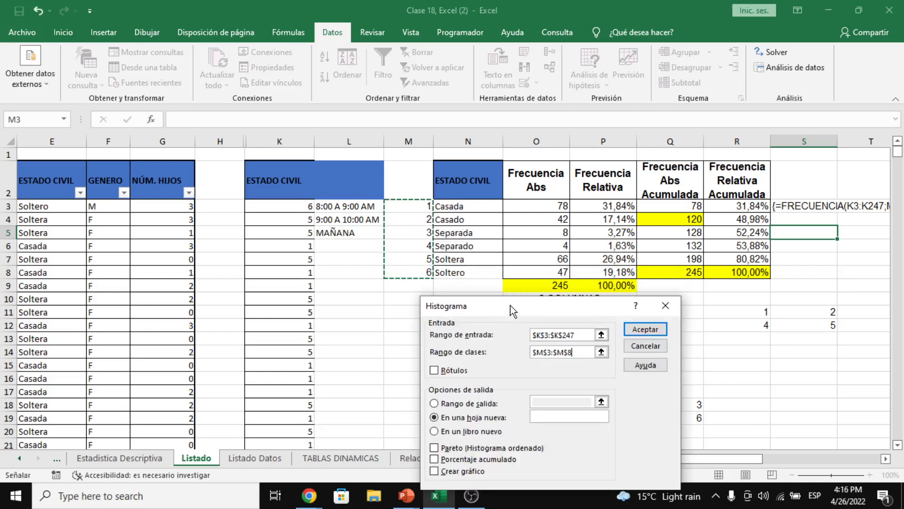
{"action": "left_click_drag", "start_coordinate": [510, 306], "coordinate": [533, 219]}
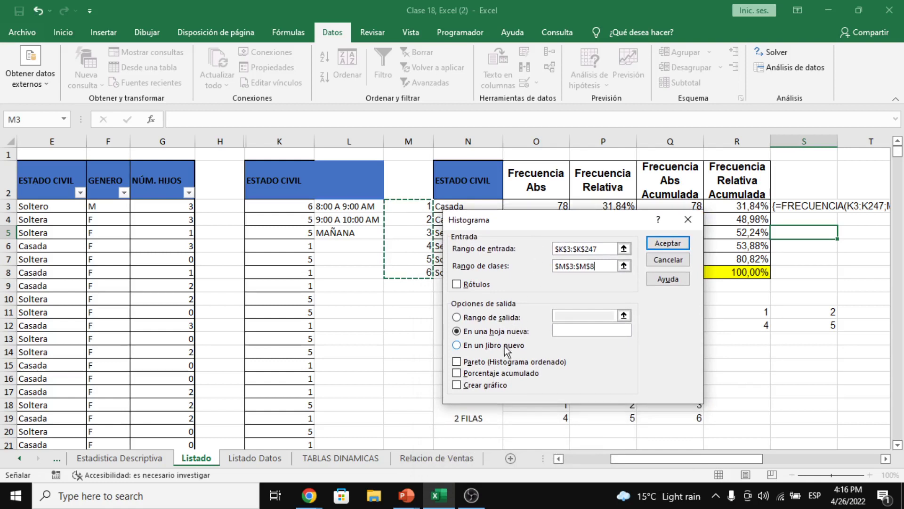
Set the histogram output to a new sheet with Porcentaje acumulado and Crear gráfico enabled, leaving Pareto off
{"action": "left_click", "coordinate": [492, 320]}
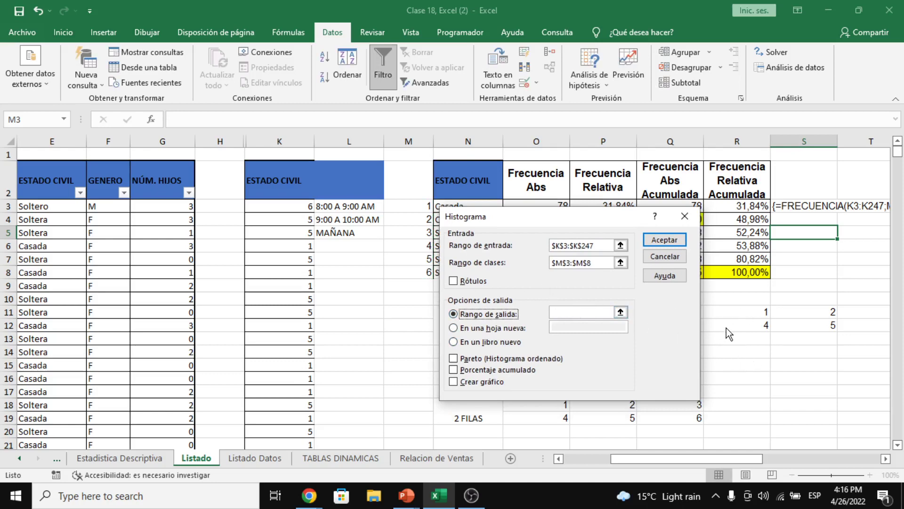
{"action": "left_click", "coordinate": [476, 328]}
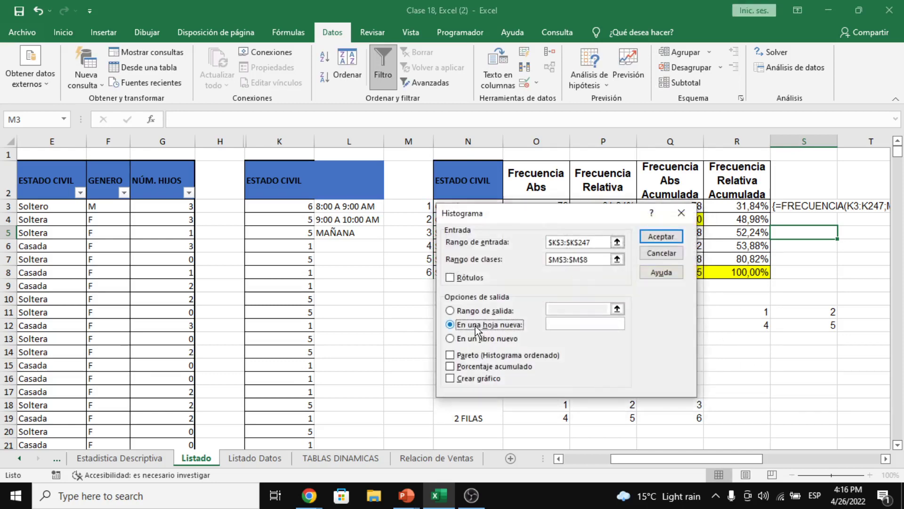
{"action": "left_click", "coordinate": [451, 379]}
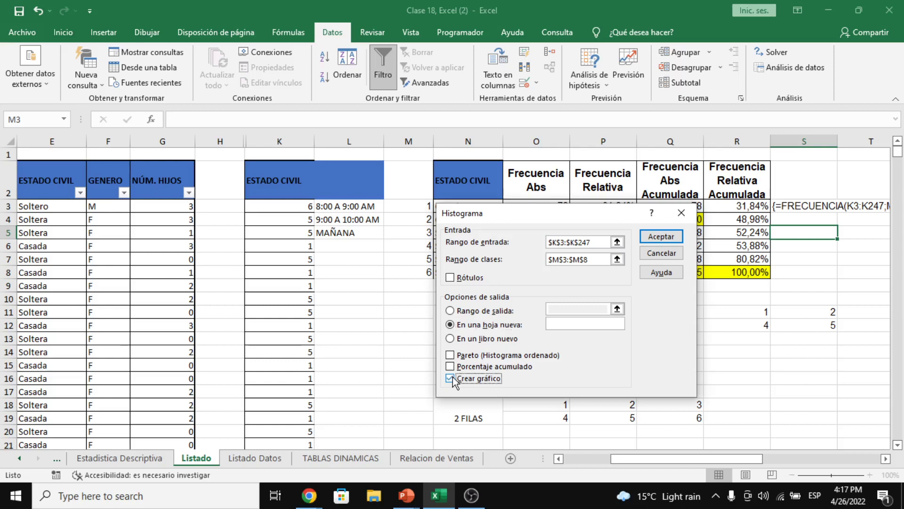
{"action": "left_click", "coordinate": [451, 367]}
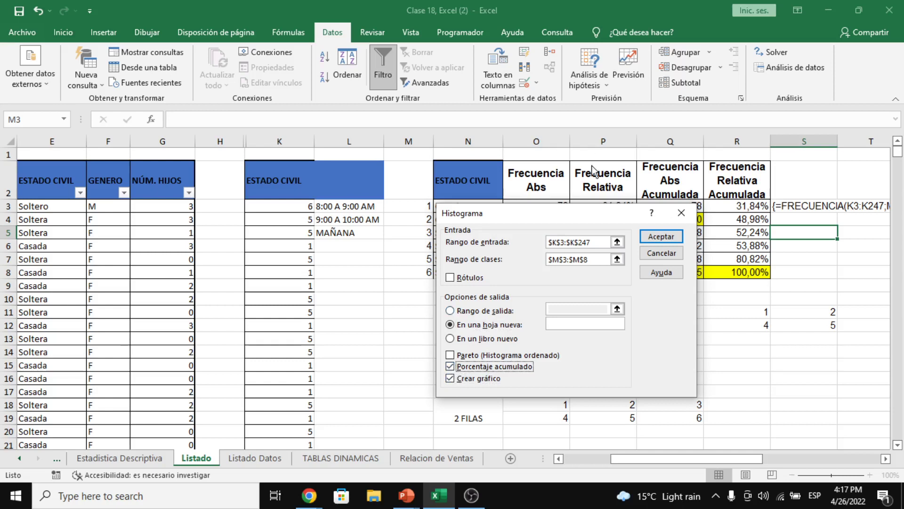
{"action": "left_click_drag", "start_coordinate": [569, 217], "coordinate": [281, 162]}
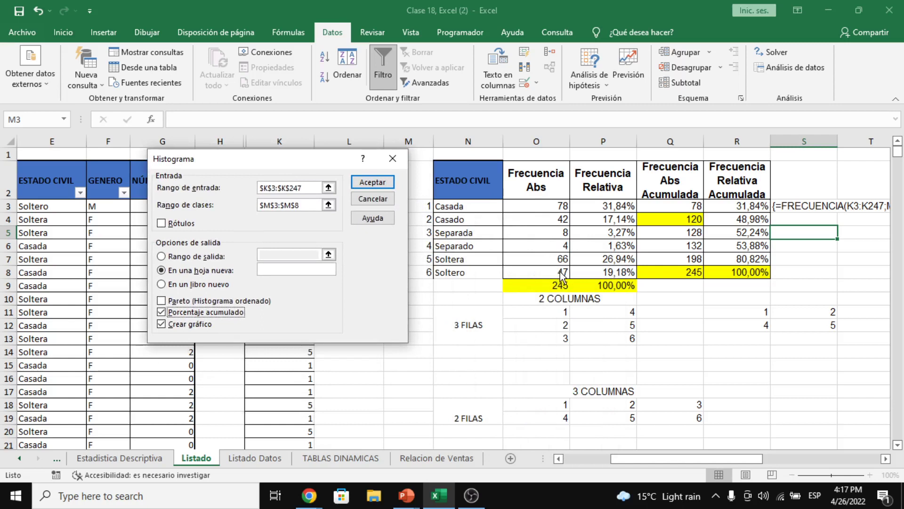
{"action": "left_click", "coordinate": [231, 301]}
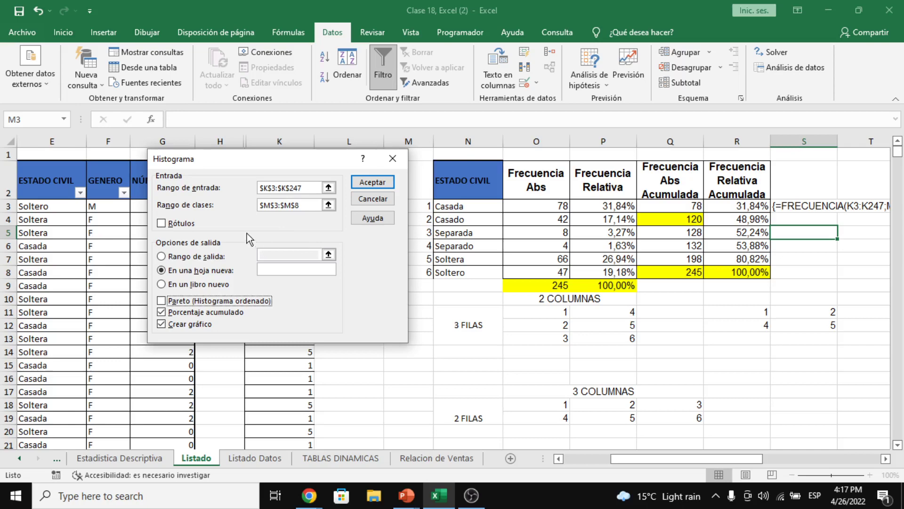
Generate the histogram on a new sheet and stretch its chart downward to about row 15
{"action": "left_click", "coordinate": [368, 182]}
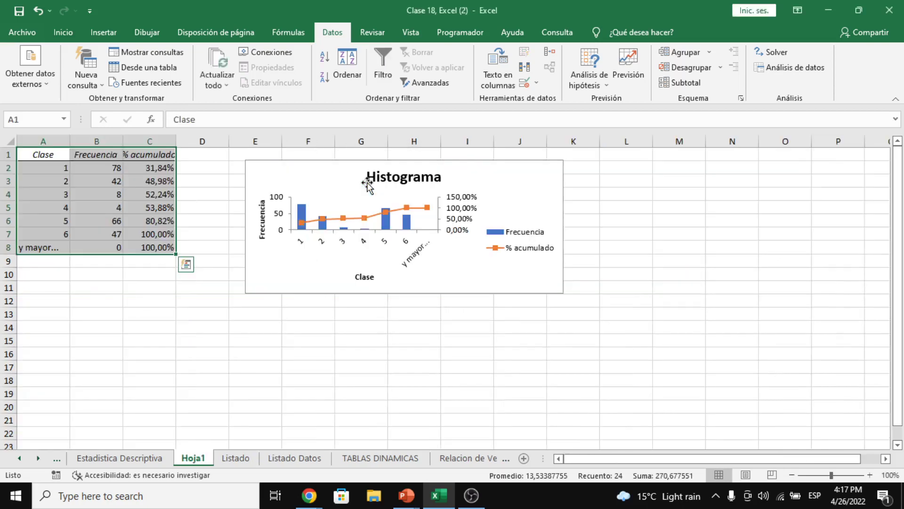
{"action": "left_click", "coordinate": [201, 194]}
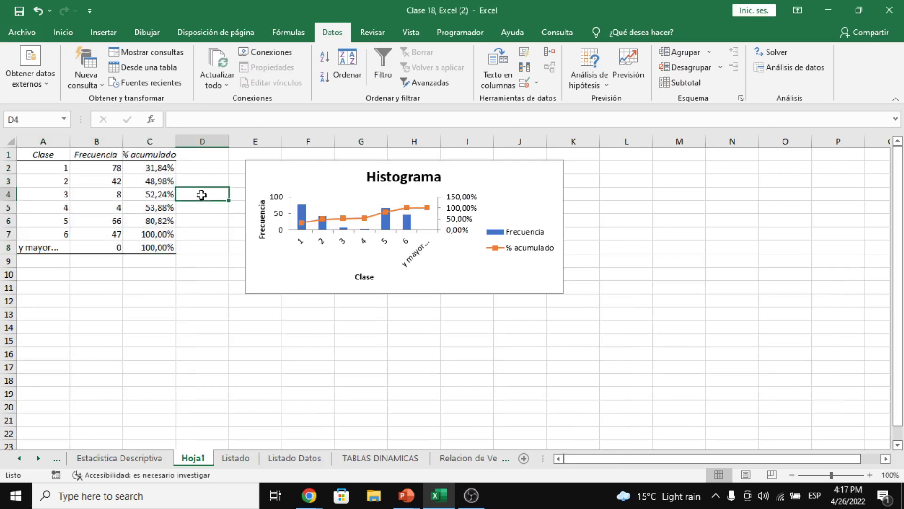
{"action": "left_click", "coordinate": [160, 234]}
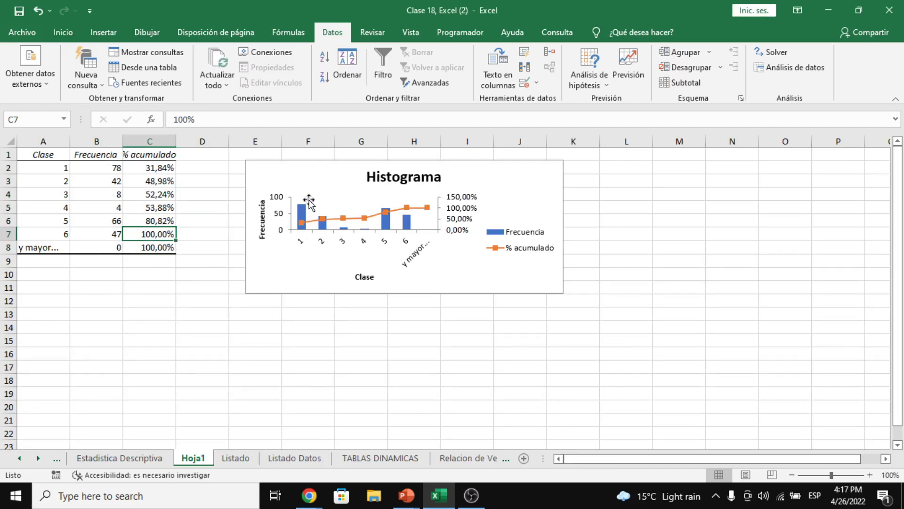
{"action": "left_click", "coordinate": [298, 171]}
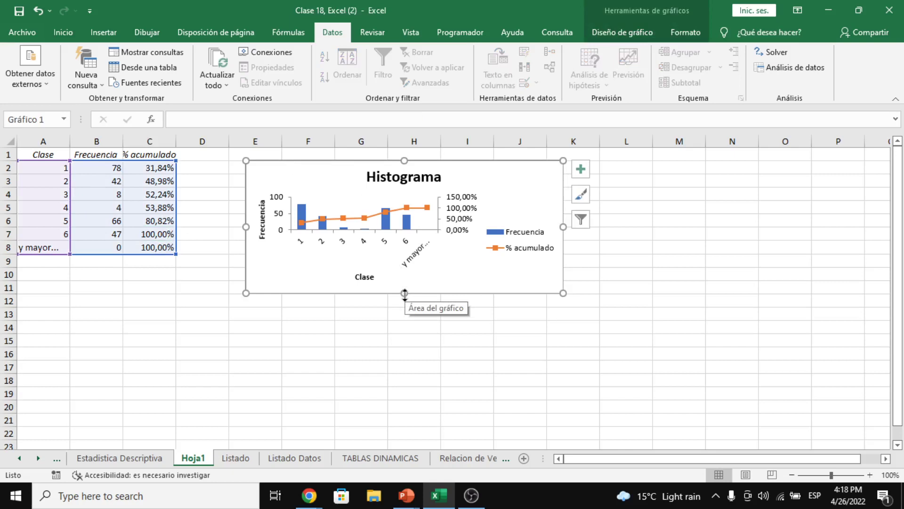
{"action": "left_click_drag", "start_coordinate": [404, 293], "coordinate": [405, 335]}
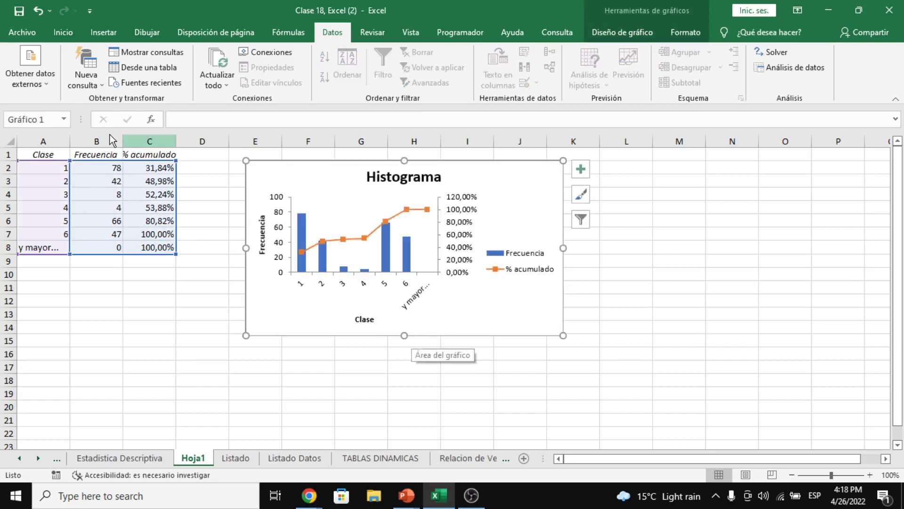
Examine the class, frequency and cumulative percentage columns of the histogram output table
{"action": "left_click", "coordinate": [63, 170]}
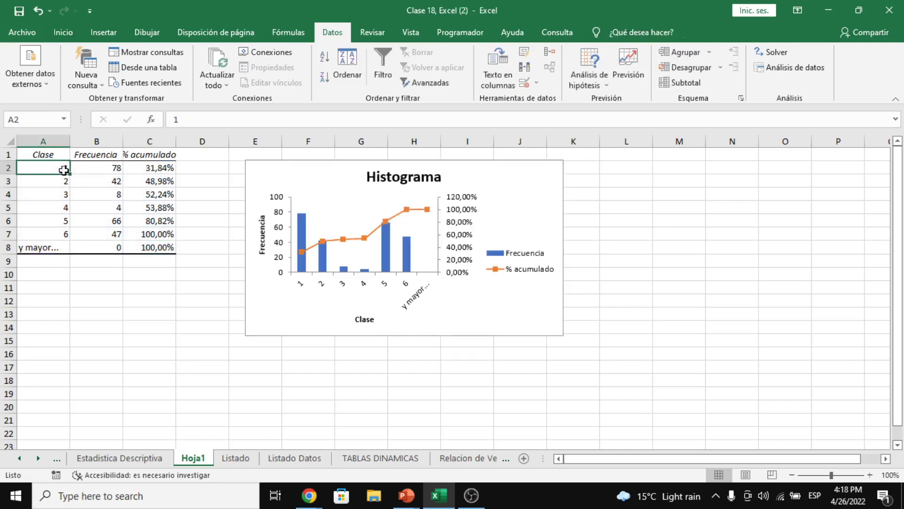
{"action": "left_click", "coordinate": [95, 159]}
{"action": "left_click", "coordinate": [151, 155]}
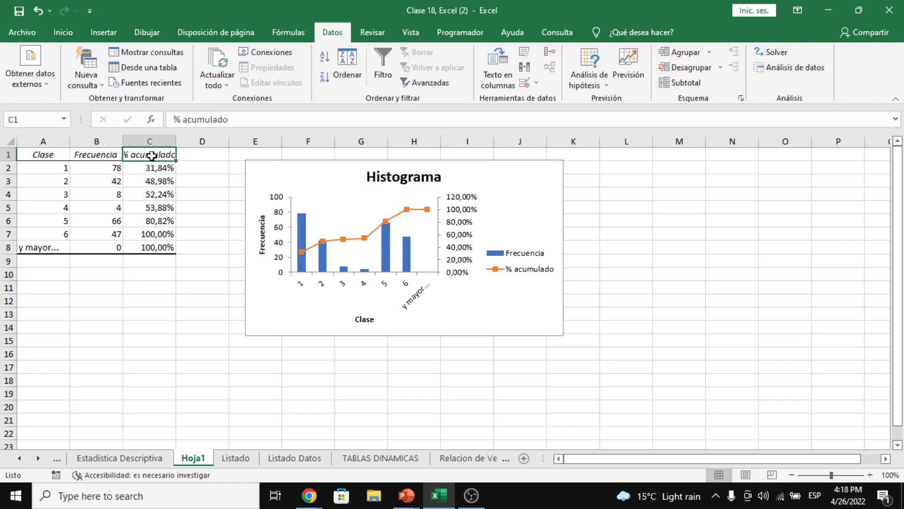
{"action": "left_click", "coordinate": [149, 168]}
{"action": "left_click", "coordinate": [145, 194]}
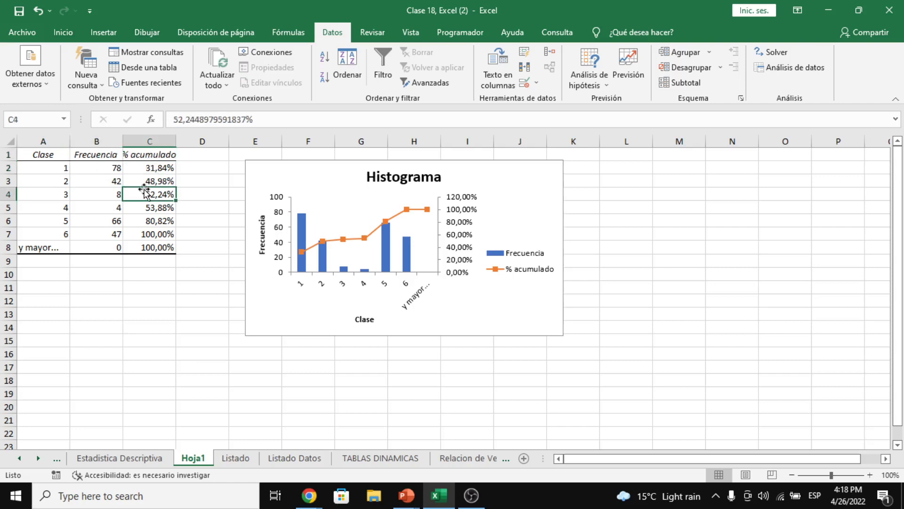
{"action": "left_click", "coordinate": [144, 218]}
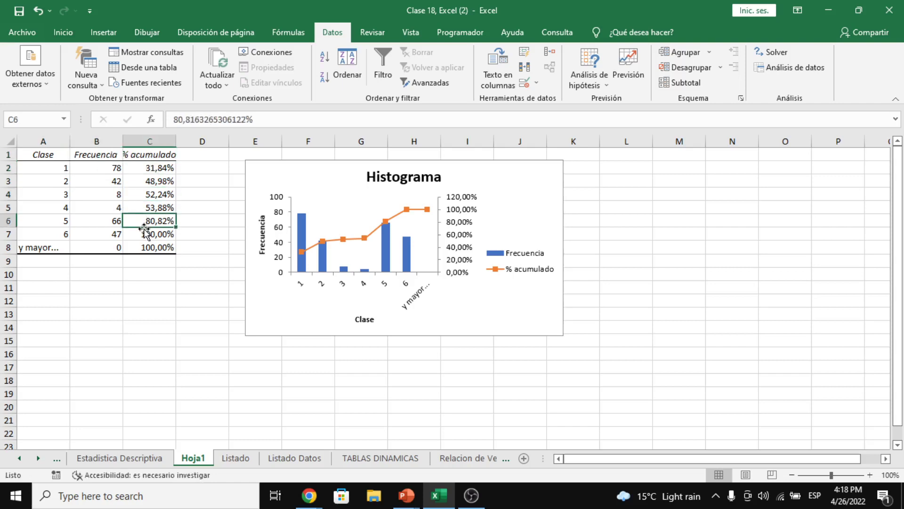
Review the neighbouring sheets and move Hoja1 between Listado and Listado Datos
{"action": "left_click", "coordinate": [137, 458]}
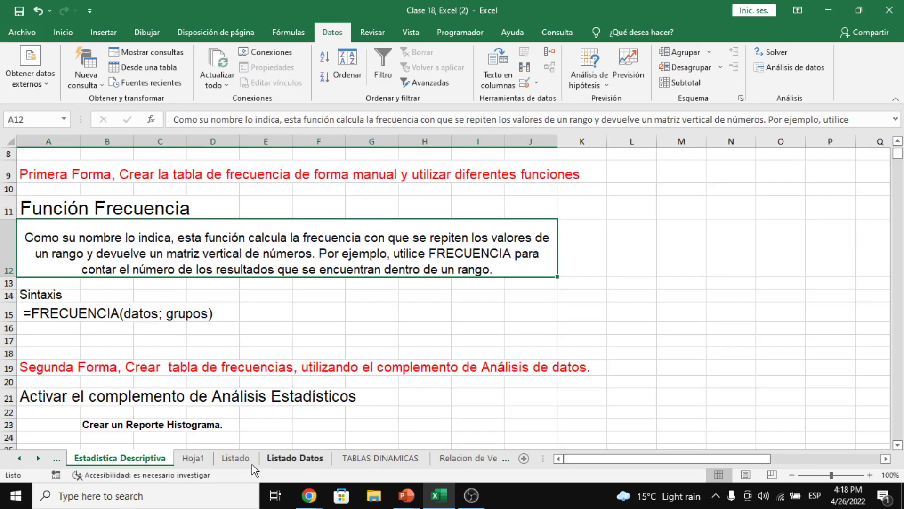
{"action": "left_click", "coordinate": [209, 457]}
{"action": "left_click", "coordinate": [235, 458]}
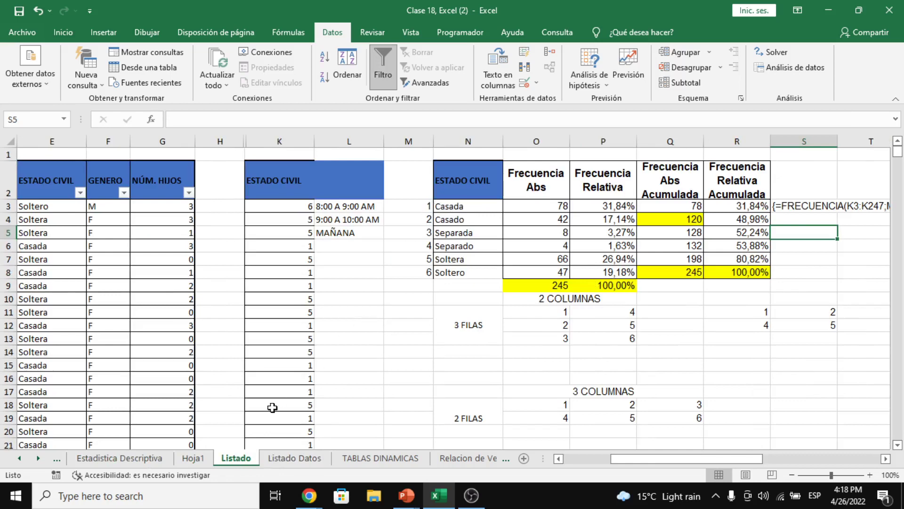
{"action": "left_click", "coordinate": [287, 458]}
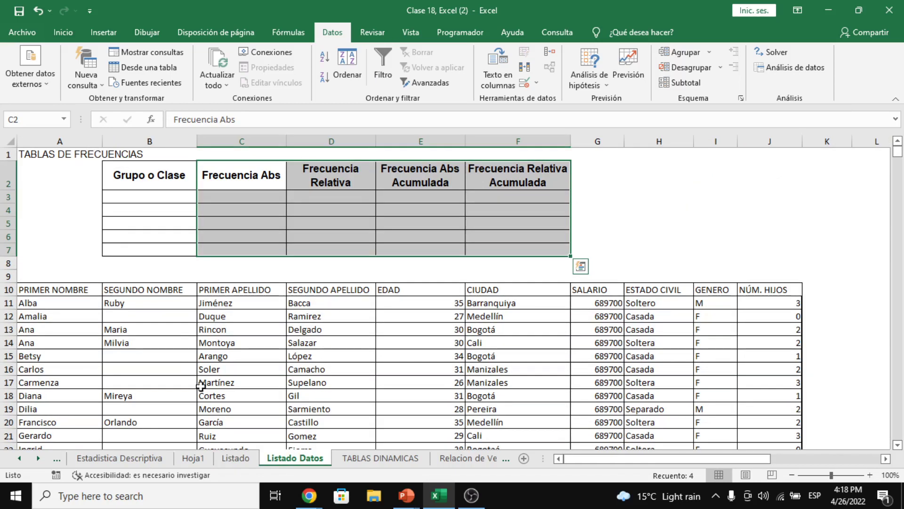
{"action": "left_click_drag", "start_coordinate": [194, 460], "coordinate": [268, 464]}
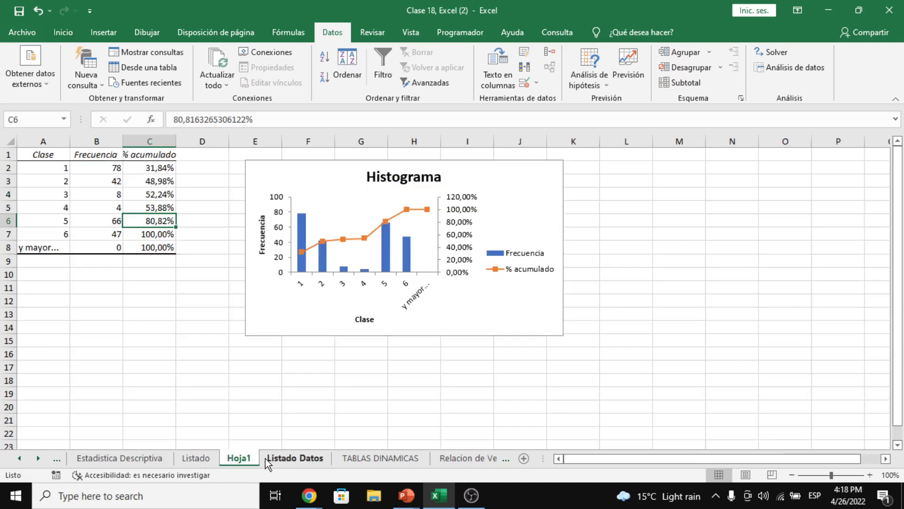
Insert a blank column before the Clase column on Hoja1
{"action": "left_click", "coordinate": [58, 137]}
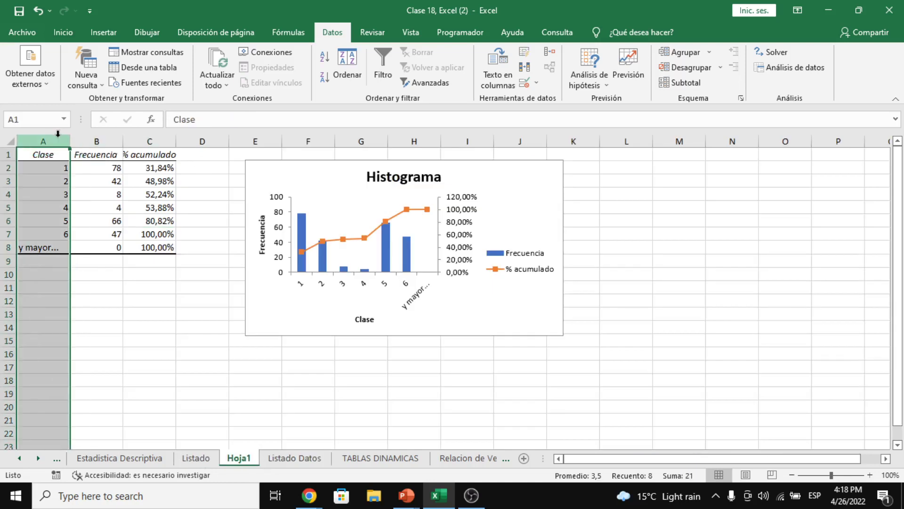
{"action": "right_click", "coordinate": [58, 134]}
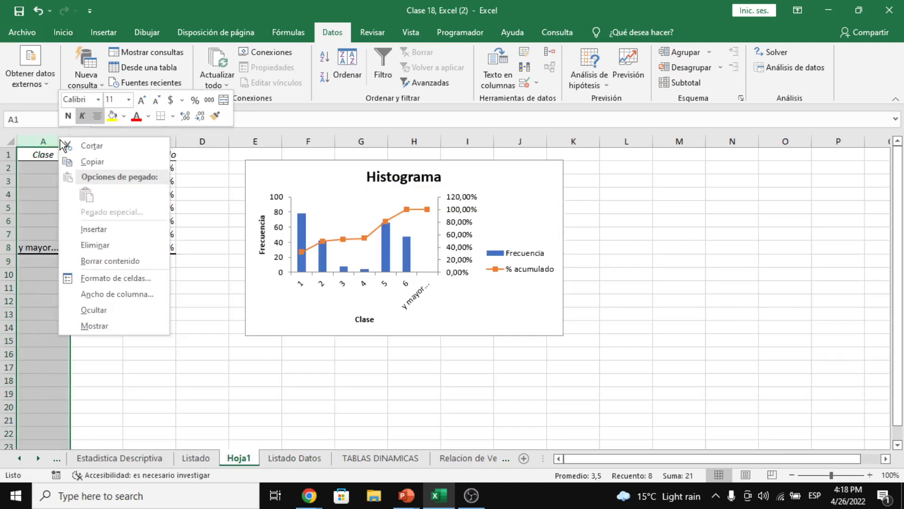
{"action": "left_click", "coordinate": [94, 229]}
Link A2 to the marital status label with =Listado!N3 and fill the formula down to A7
{"action": "left_click", "coordinate": [56, 169]}
{"action": "type", "text": "="}
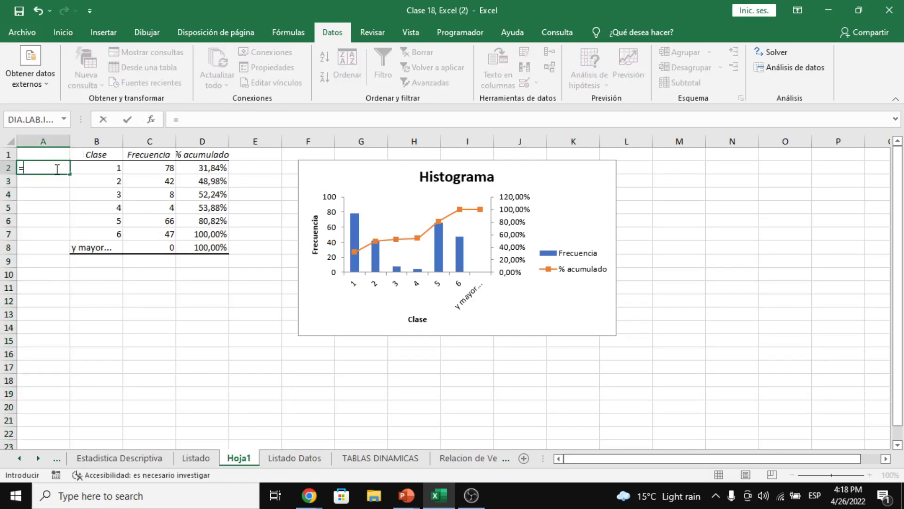
{"action": "left_click", "coordinate": [203, 463]}
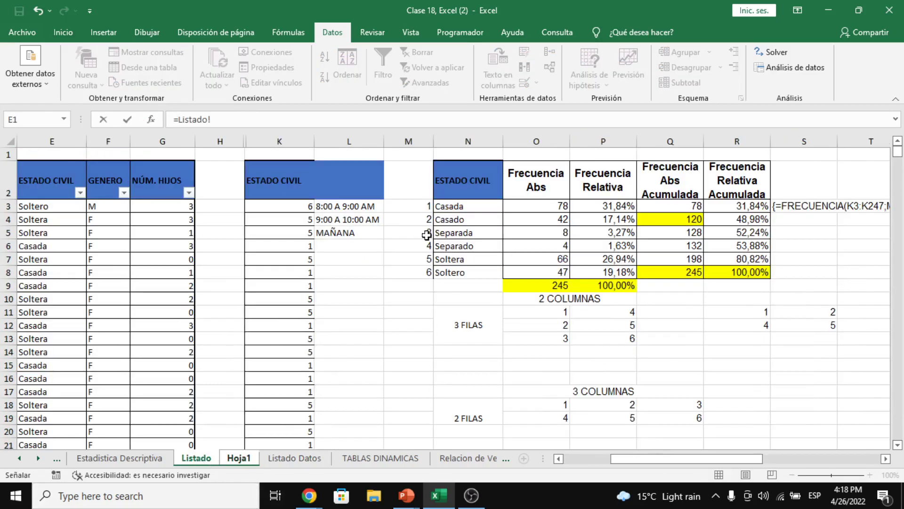
{"action": "left_click", "coordinate": [464, 209]}
{"action": "key", "text": "Return"}
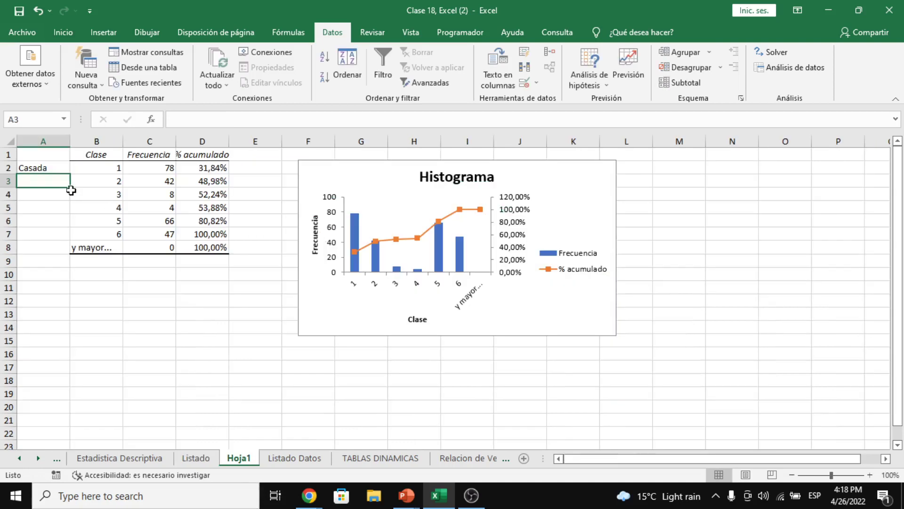
{"action": "left_click", "coordinate": [58, 168]}
{"action": "left_click_drag", "start_coordinate": [69, 173], "coordinate": [73, 239]}
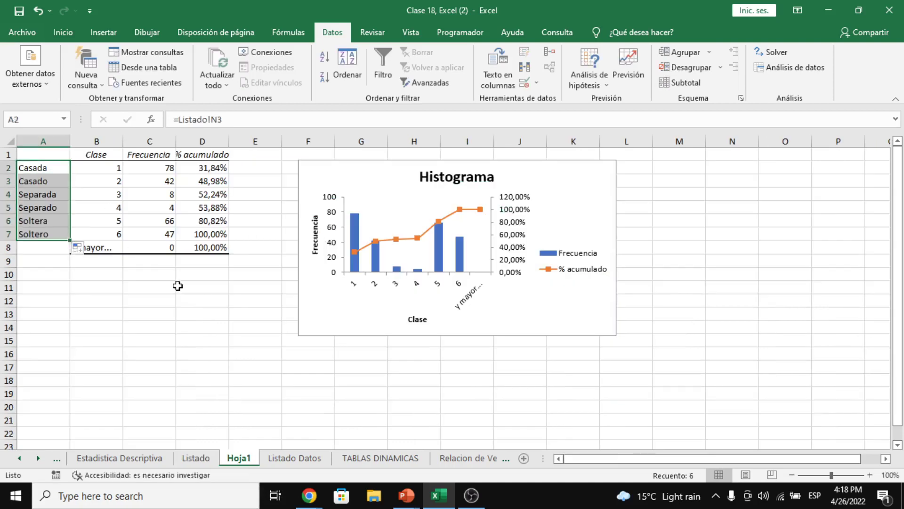
Return to the Listado sheet and start an Estadística descriptiva data analysis
{"action": "left_click", "coordinate": [203, 273]}
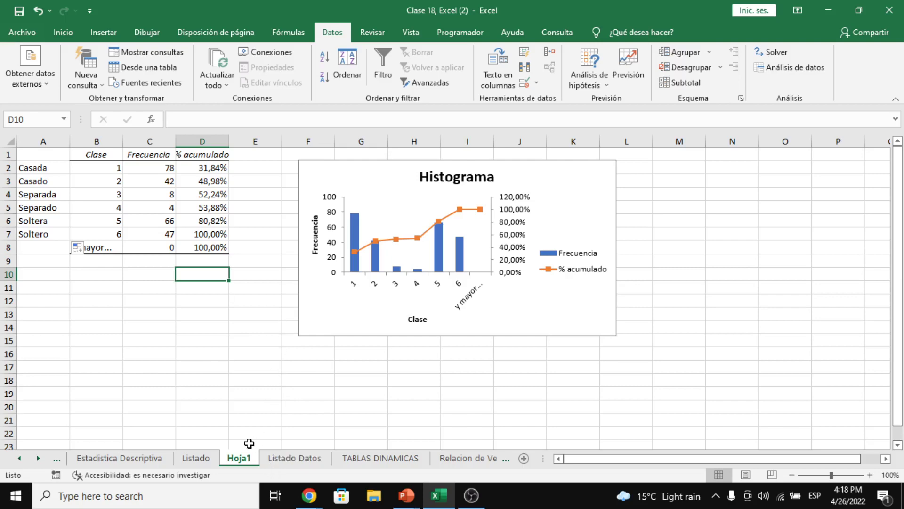
{"action": "left_click", "coordinate": [196, 457]}
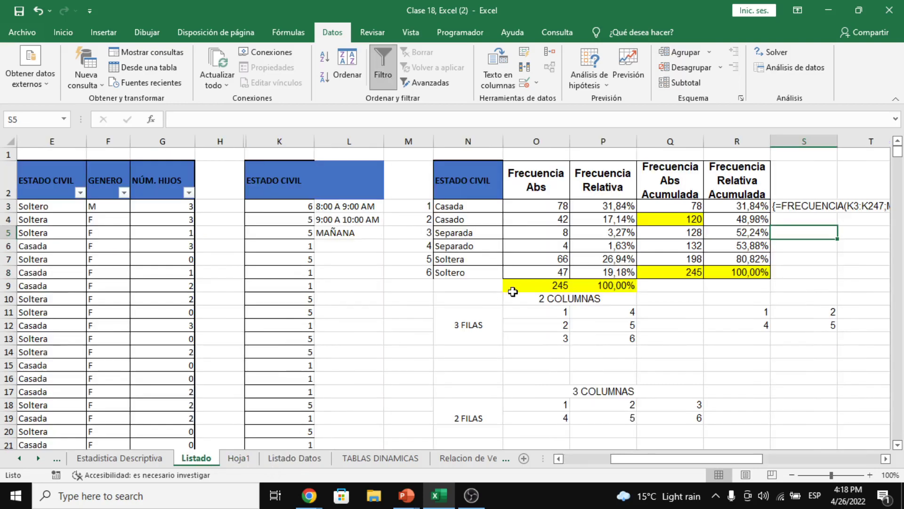
{"action": "left_click", "coordinate": [558, 243]}
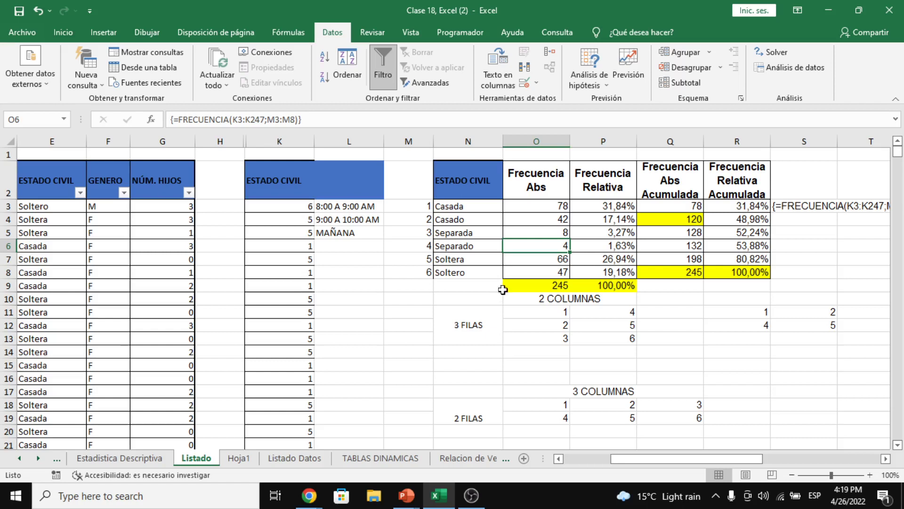
{"action": "left_click", "coordinate": [817, 69]}
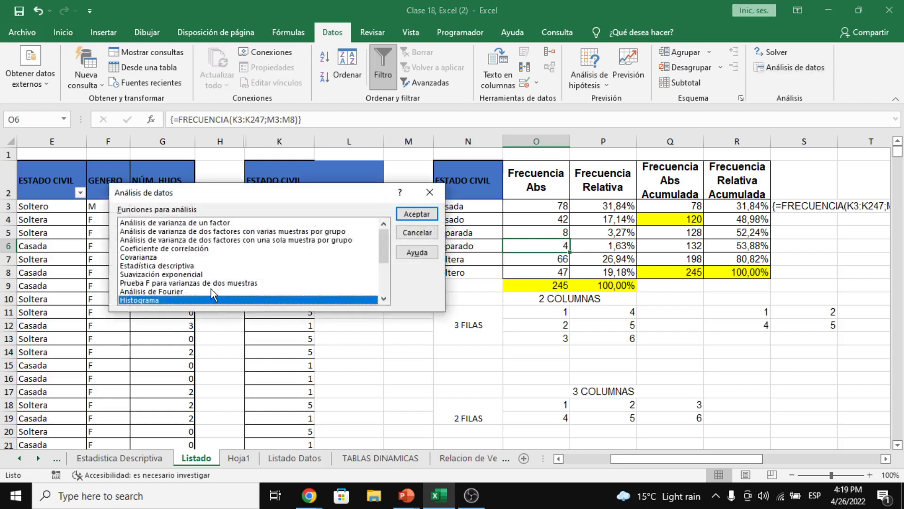
{"action": "left_click", "coordinate": [157, 266]}
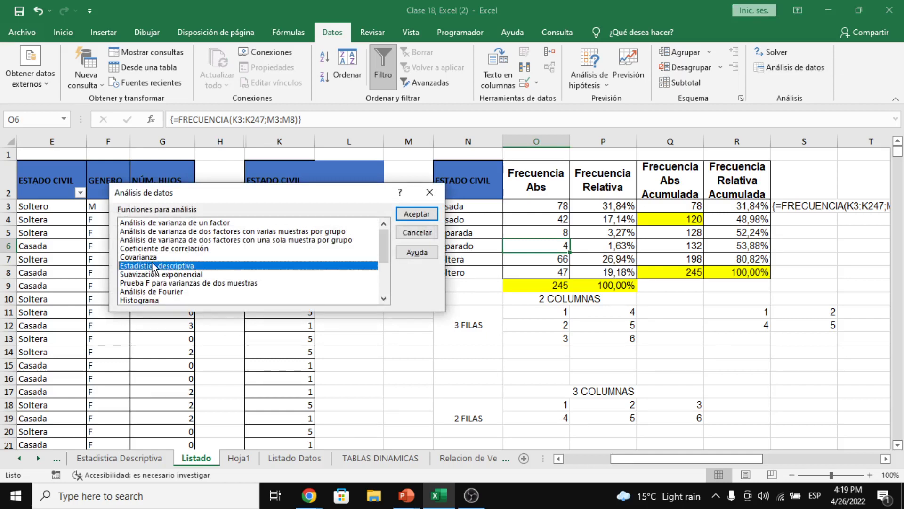
{"action": "left_click", "coordinate": [426, 215]}
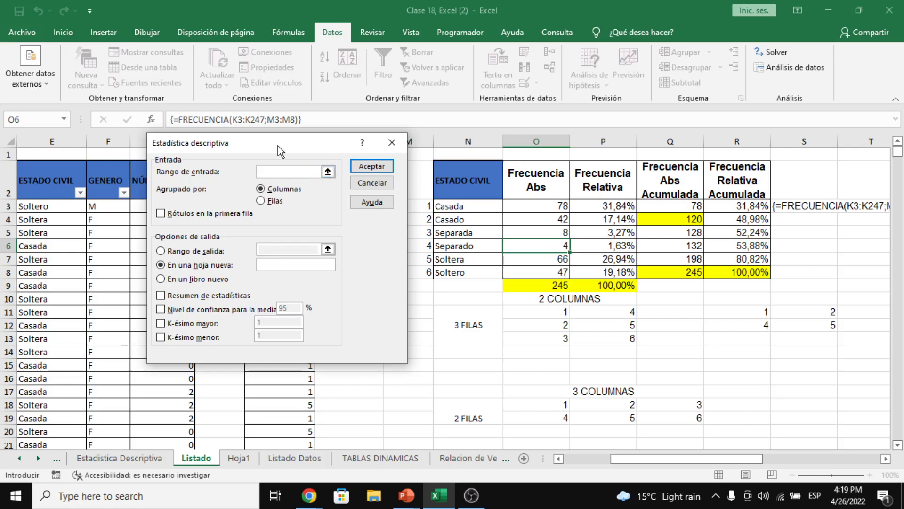
Set the descriptive statistics input range to the coded marital status values in K3:K247
{"action": "left_click_drag", "start_coordinate": [275, 147], "coordinate": [541, 163]}
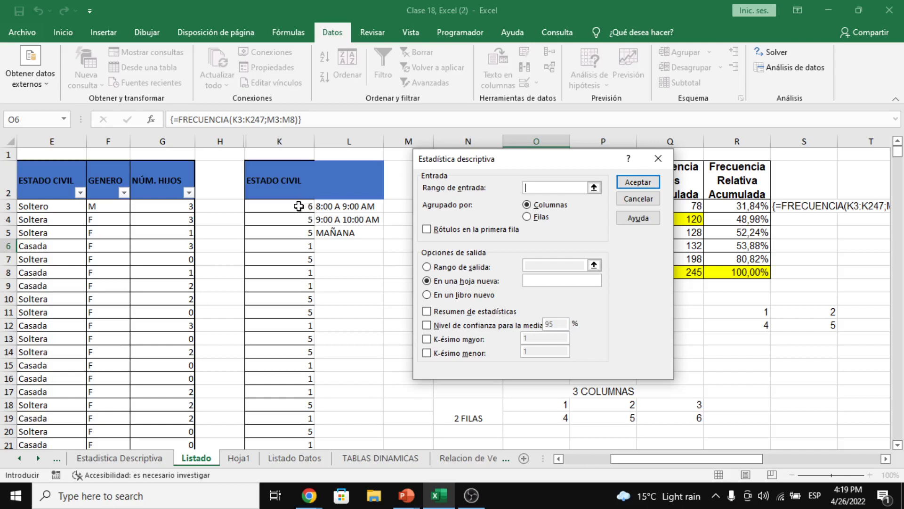
{"action": "left_click_drag", "start_coordinate": [300, 206], "coordinate": [294, 265]}
{"action": "key", "text": "ctrl+shift+Down"}
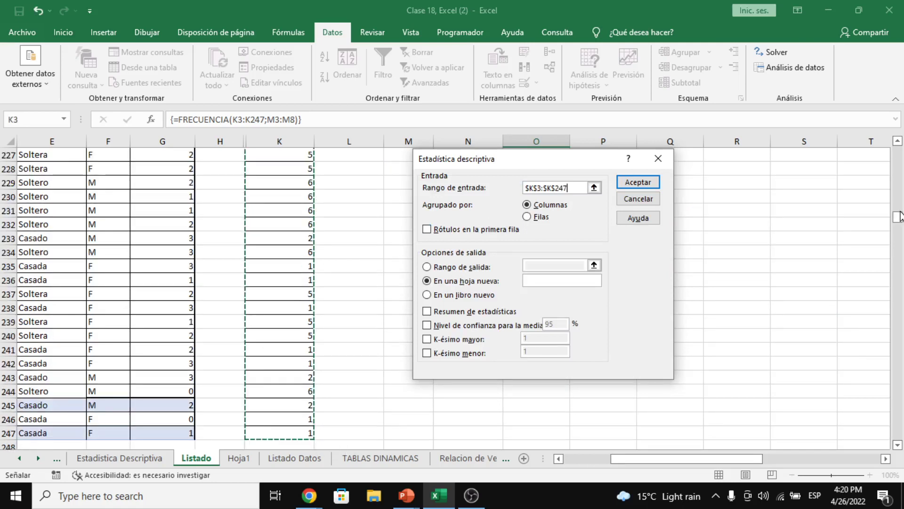
{"action": "left_click", "coordinate": [580, 225]}
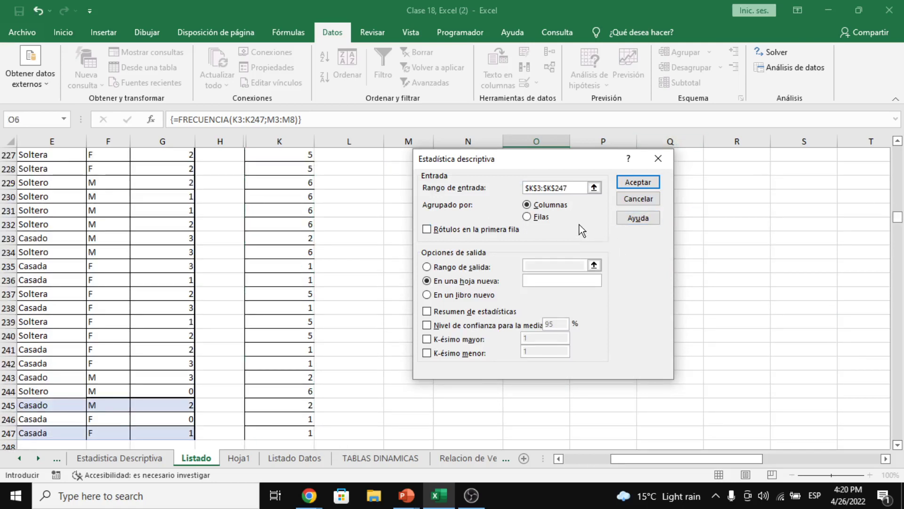
{"action": "left_click", "coordinate": [559, 282]}
{"action": "left_click", "coordinate": [569, 188]}
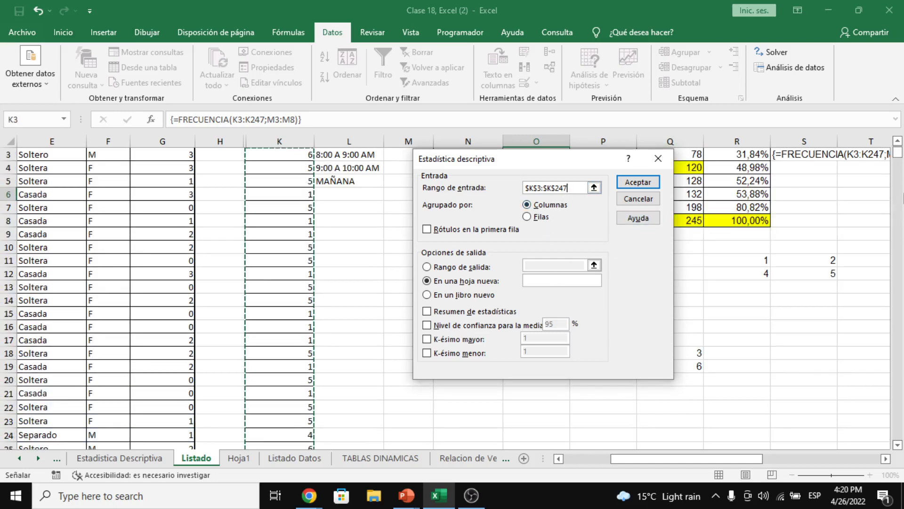
{"action": "scroll", "coordinate": [901, 156], "scroll_direction": "up", "scroll_amount": 1}
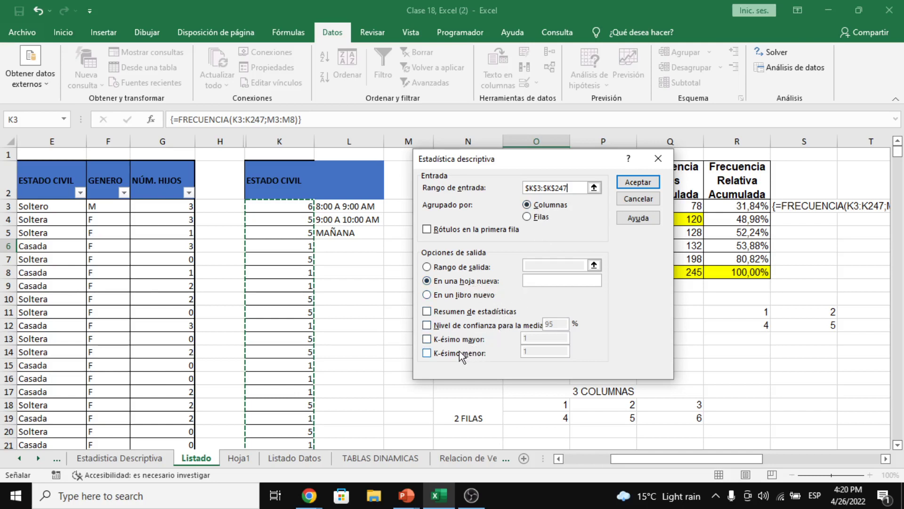
Generate the Resumen de estadísticas report on a new sheet and widen its column B to show the full values
{"action": "left_click", "coordinate": [444, 314]}
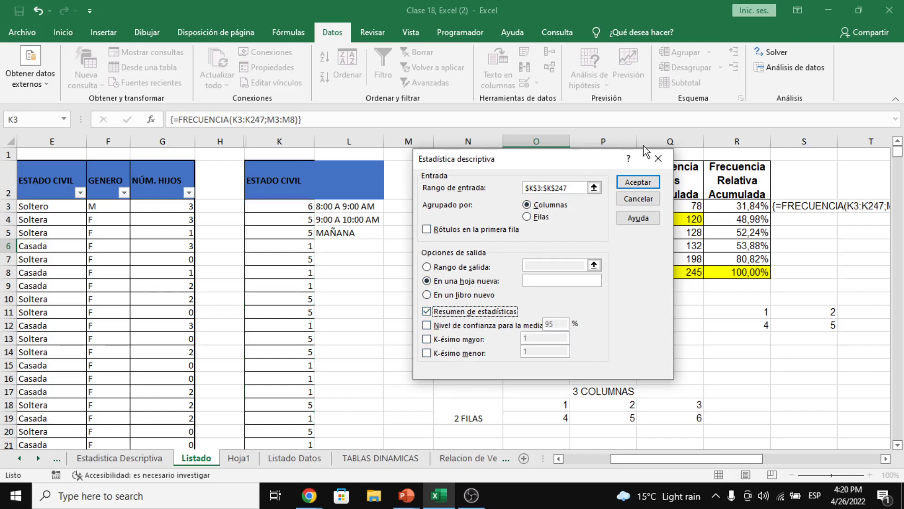
{"action": "left_click", "coordinate": [639, 183]}
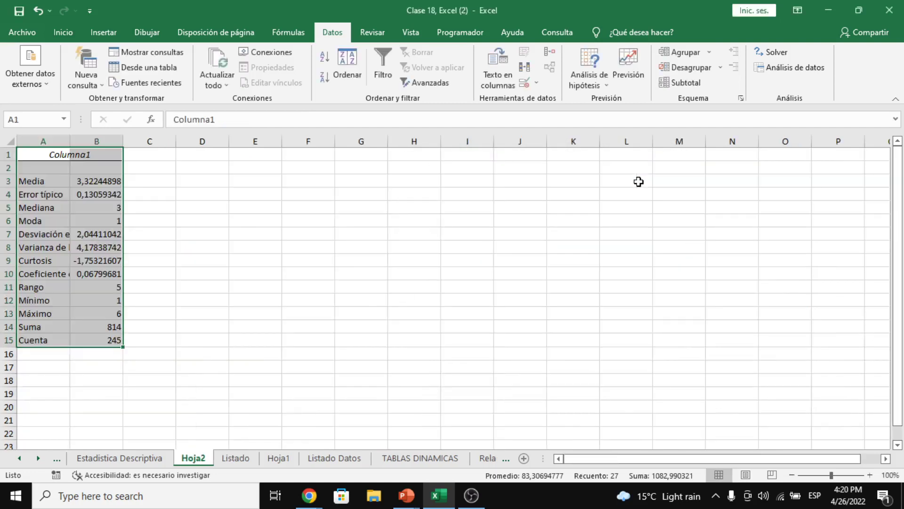
{"action": "left_click", "coordinate": [150, 272]}
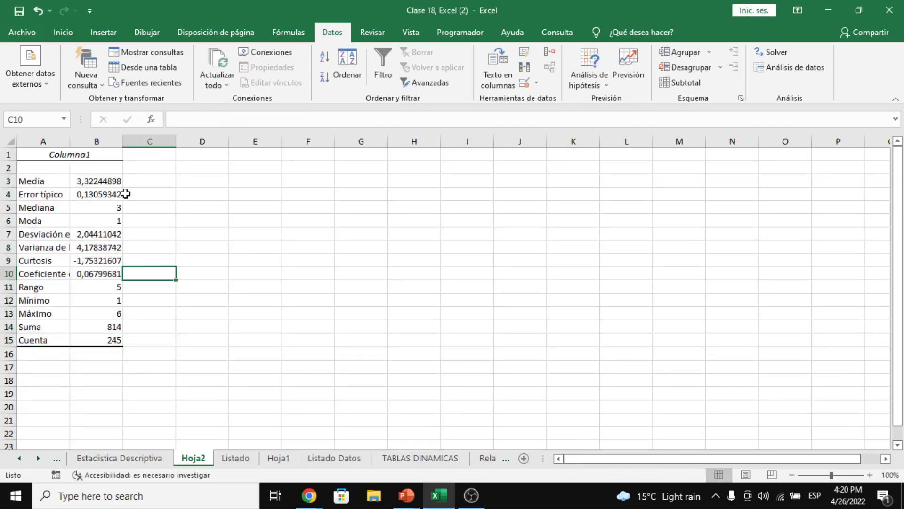
{"action": "left_click_drag", "start_coordinate": [122, 145], "coordinate": [140, 145]}
Review each statistic in the Columna1 report, from Media and Error típico through to Suma and Cuenta
{"action": "left_click", "coordinate": [50, 182]}
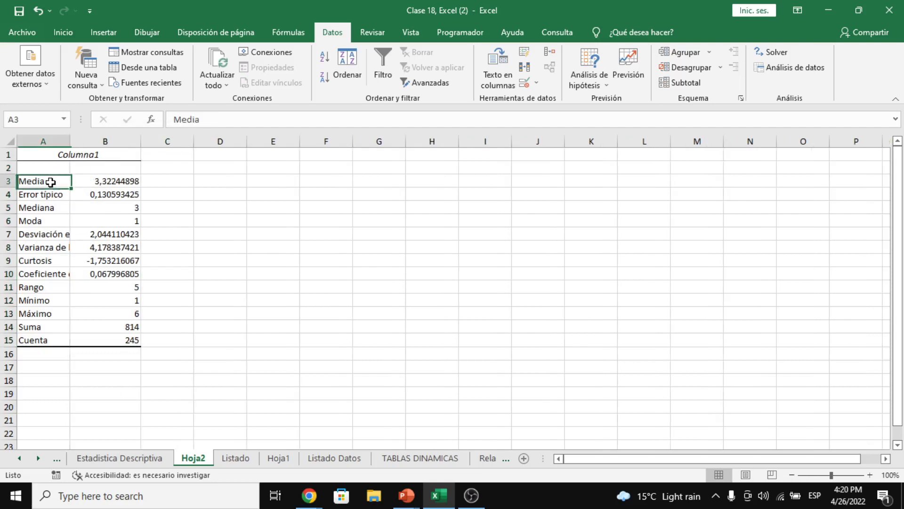
{"action": "left_click", "coordinate": [104, 184]}
{"action": "left_click", "coordinate": [57, 193]}
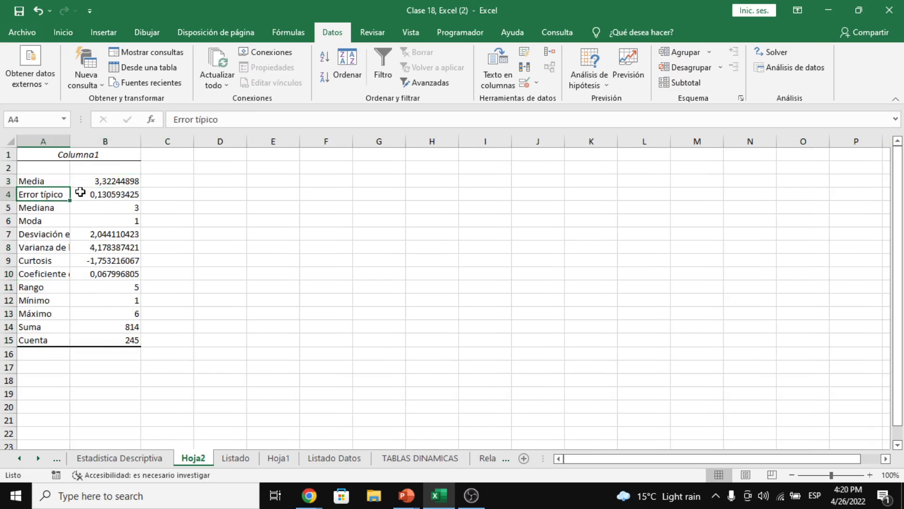
{"action": "left_click", "coordinate": [107, 194]}
{"action": "left_click_drag", "start_coordinate": [57, 207], "coordinate": [54, 224]}
{"action": "left_click", "coordinate": [50, 237]}
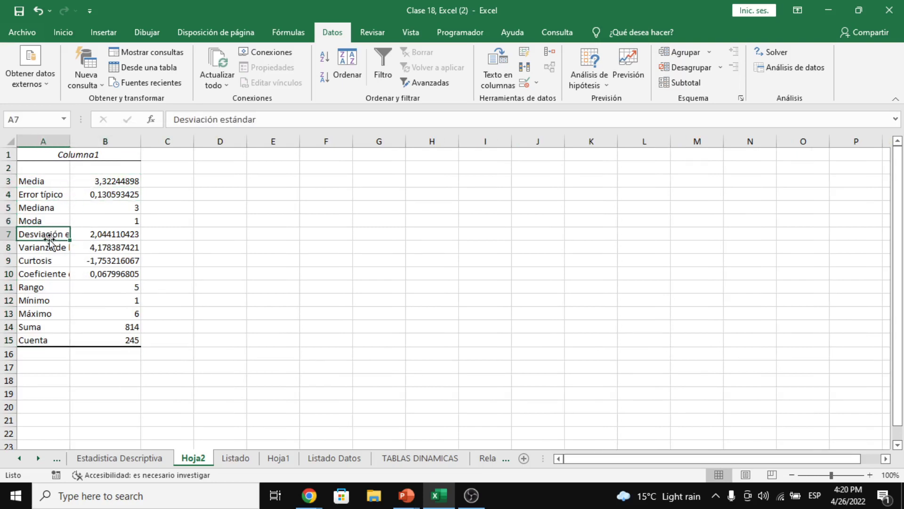
{"action": "left_click", "coordinate": [50, 247]}
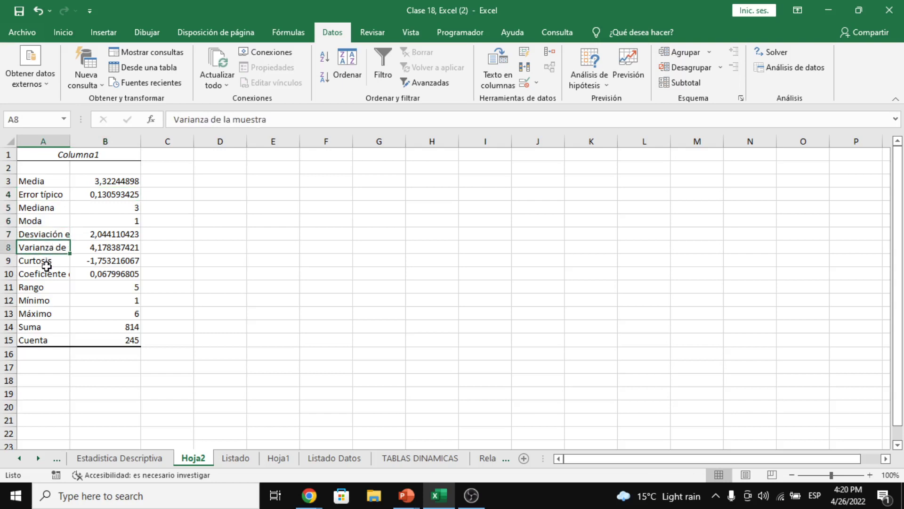
{"action": "left_click", "coordinate": [48, 261]}
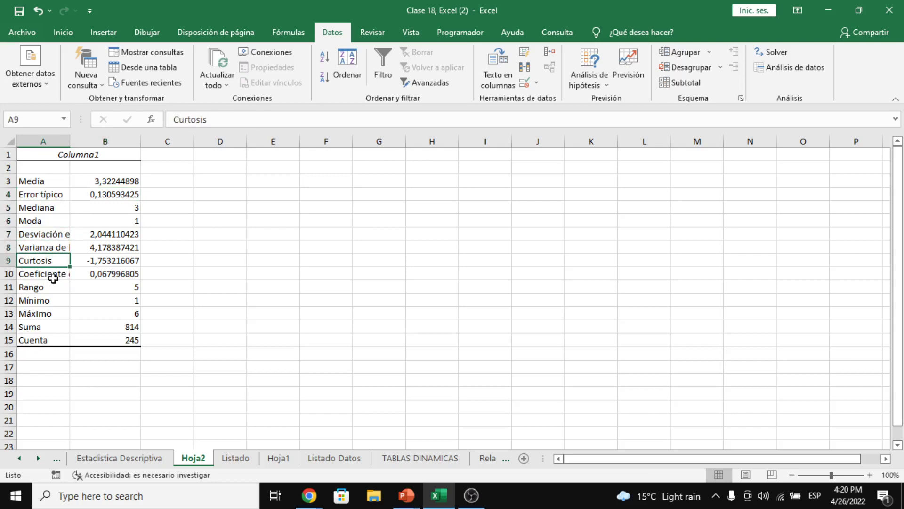
{"action": "left_click", "coordinate": [50, 275]}
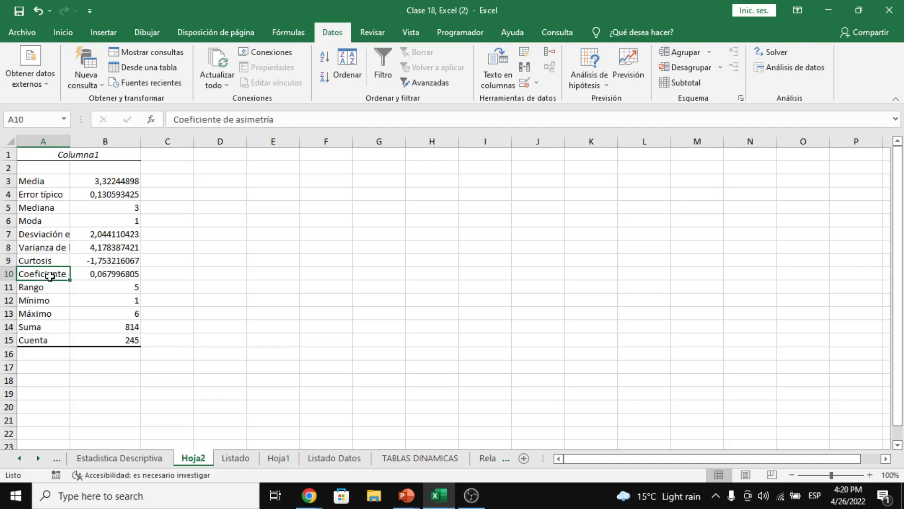
{"action": "left_click", "coordinate": [58, 287]}
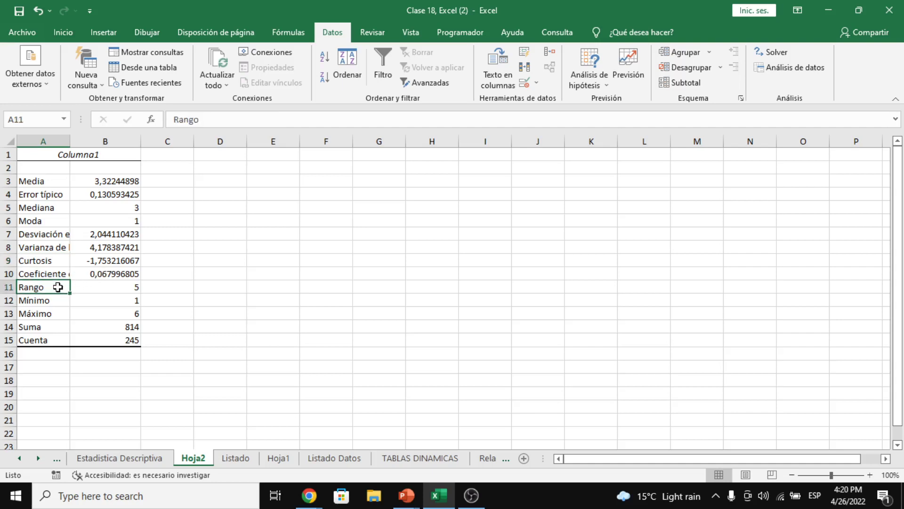
{"action": "left_click", "coordinate": [58, 301]}
{"action": "left_click", "coordinate": [52, 313]}
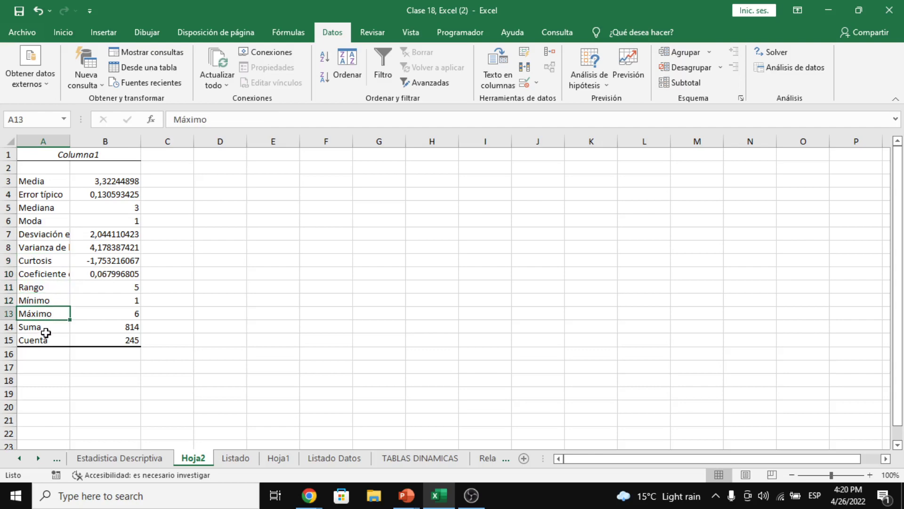
{"action": "left_click", "coordinate": [48, 328]}
{"action": "left_click", "coordinate": [49, 341]}
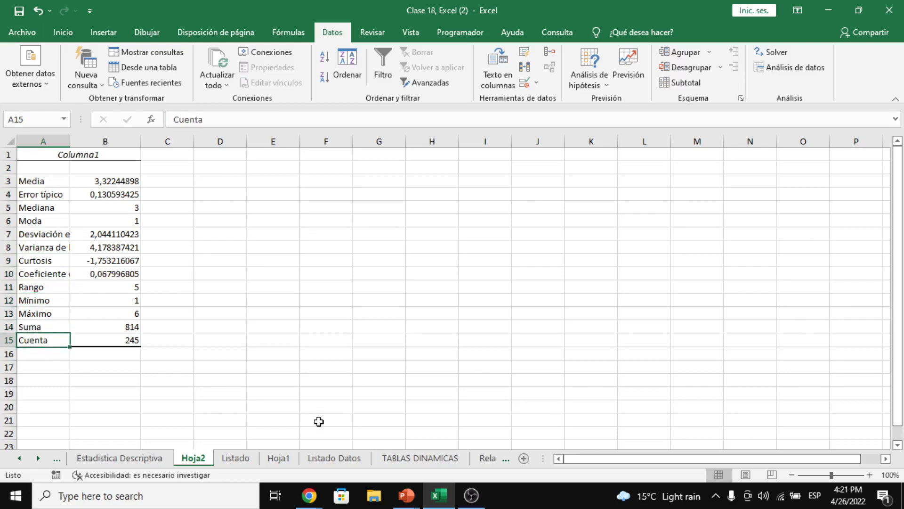
Glance at the Estadistica Descriptiva notes, then examine the Media, Mediana and Moda results on Hoja2
{"action": "left_click", "coordinate": [163, 459]}
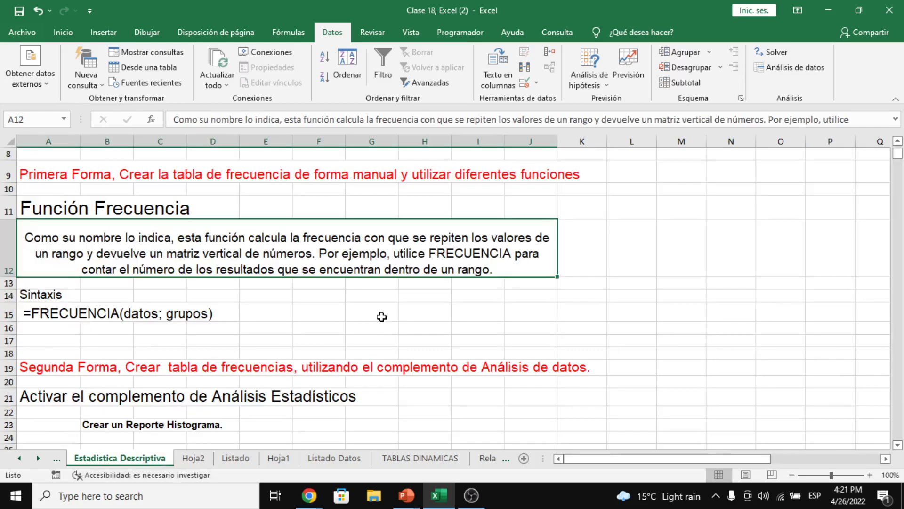
{"action": "left_click", "coordinate": [193, 459]}
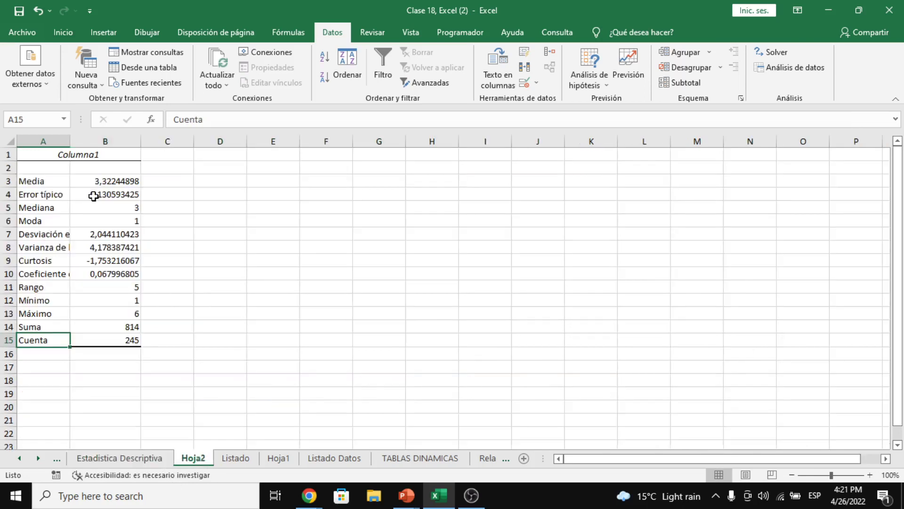
{"action": "left_click", "coordinate": [57, 183]}
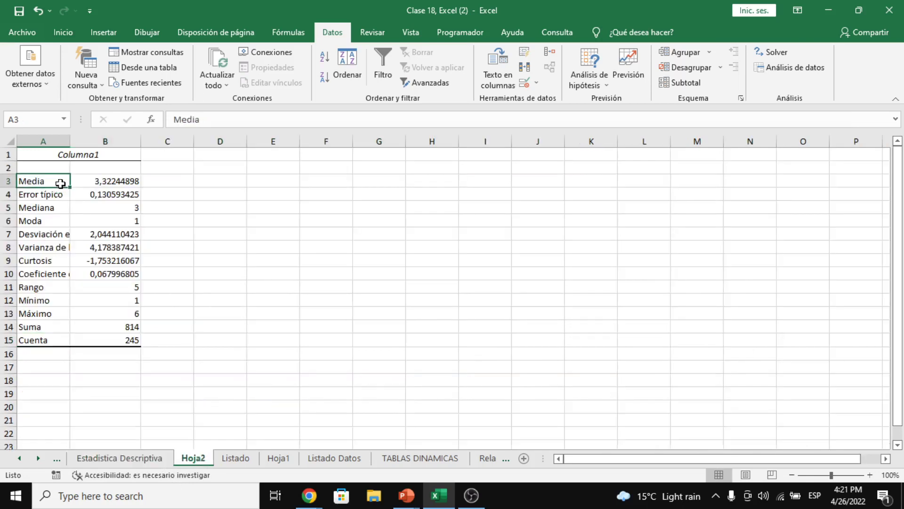
{"action": "left_click", "coordinate": [110, 180]}
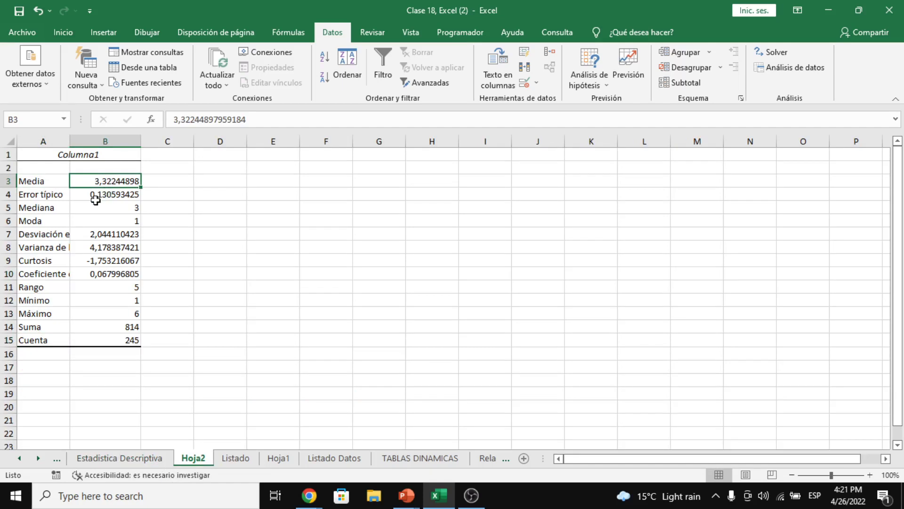
{"action": "left_click", "coordinate": [62, 208]}
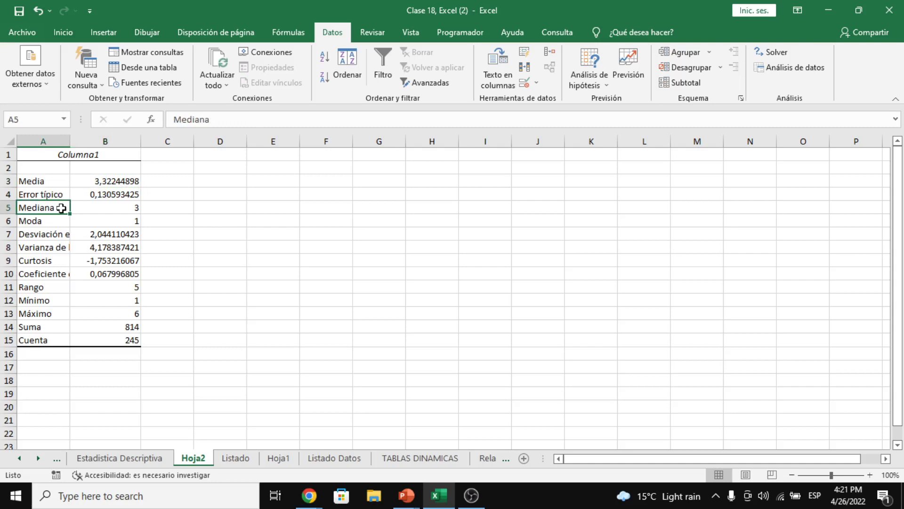
{"action": "left_click", "coordinate": [107, 209]}
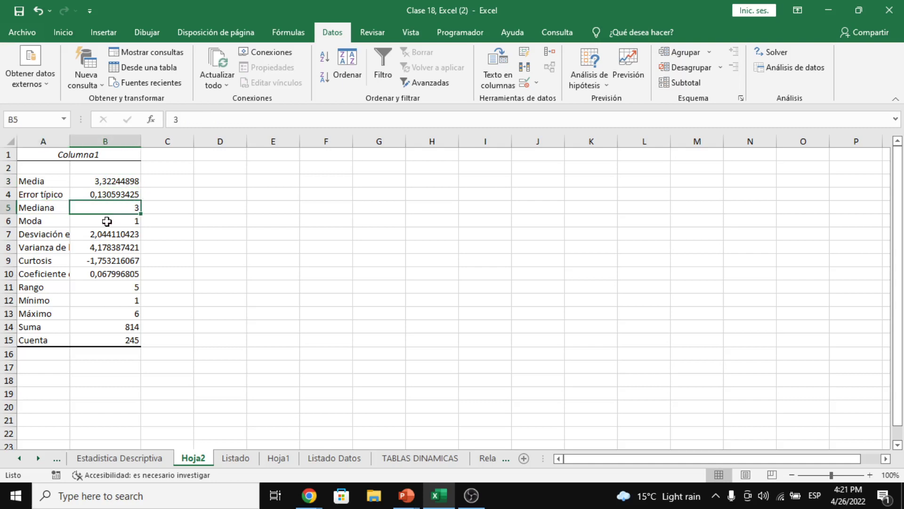
{"action": "left_click", "coordinate": [52, 223]}
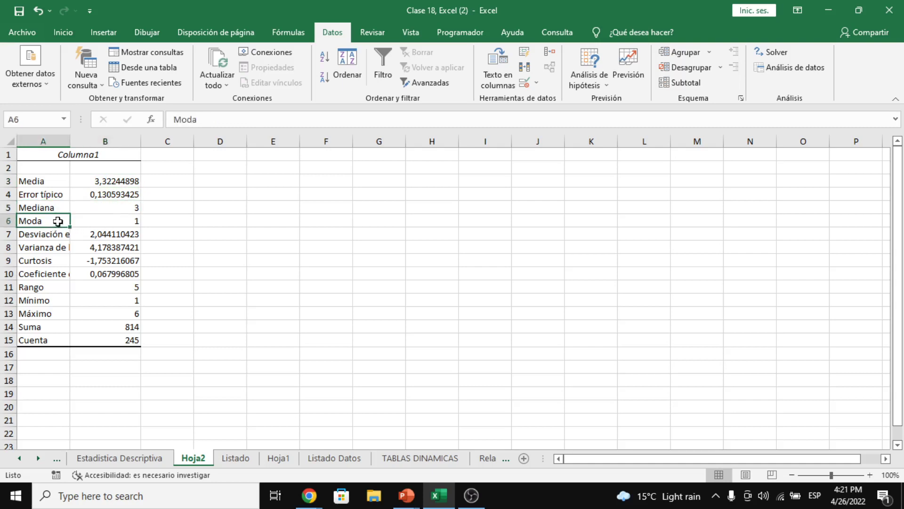
{"action": "left_click", "coordinate": [116, 222]}
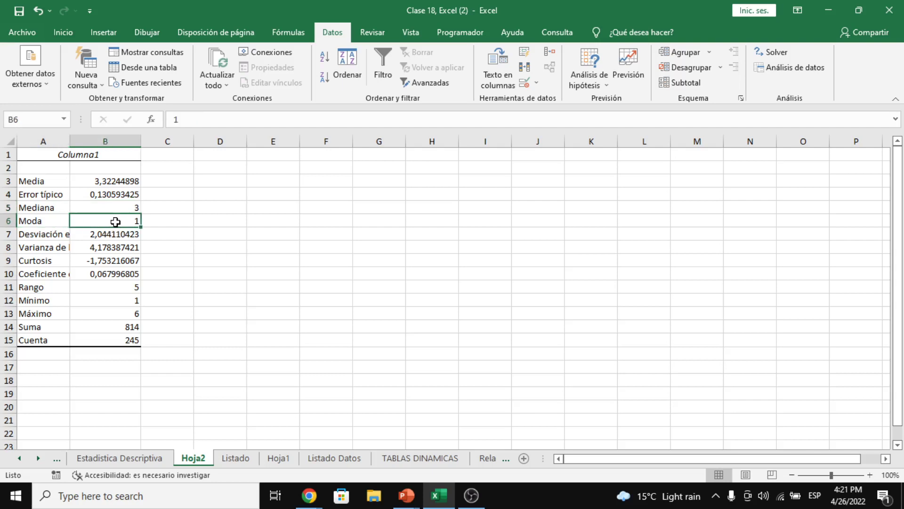
{"action": "left_click", "coordinate": [48, 220]}
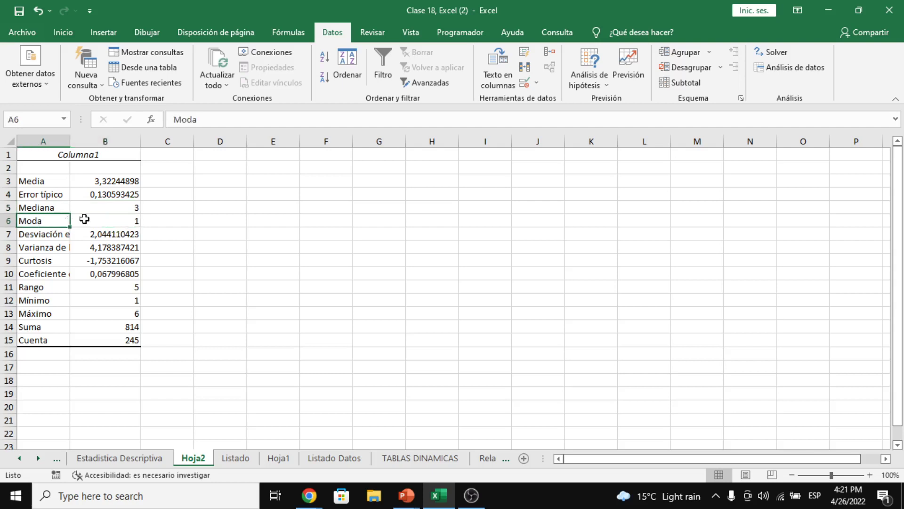
{"action": "left_click", "coordinate": [94, 220]}
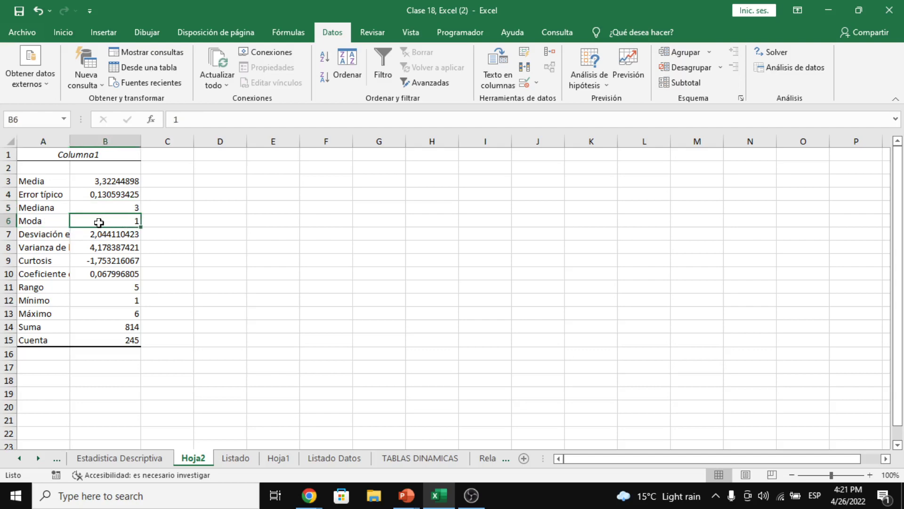
Move the Hoja2 report sheet to just after Hoja1, view the Listado frequency table and return to Hoja2
{"action": "left_click", "coordinate": [164, 463]}
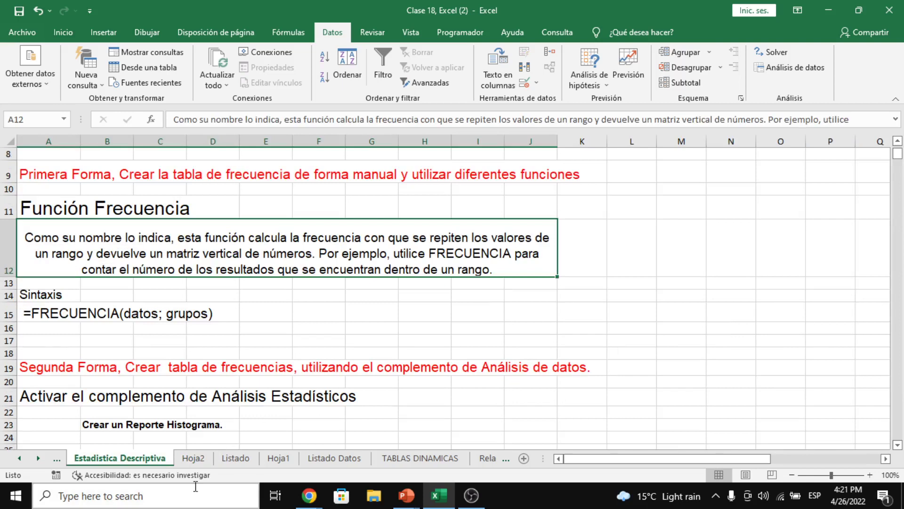
{"action": "left_click_drag", "start_coordinate": [195, 459], "coordinate": [306, 463]}
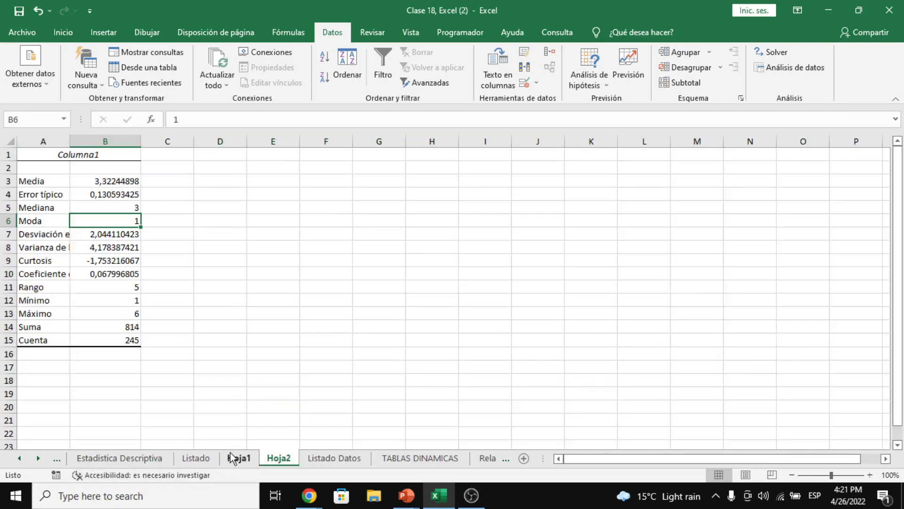
{"action": "left_click", "coordinate": [213, 461]}
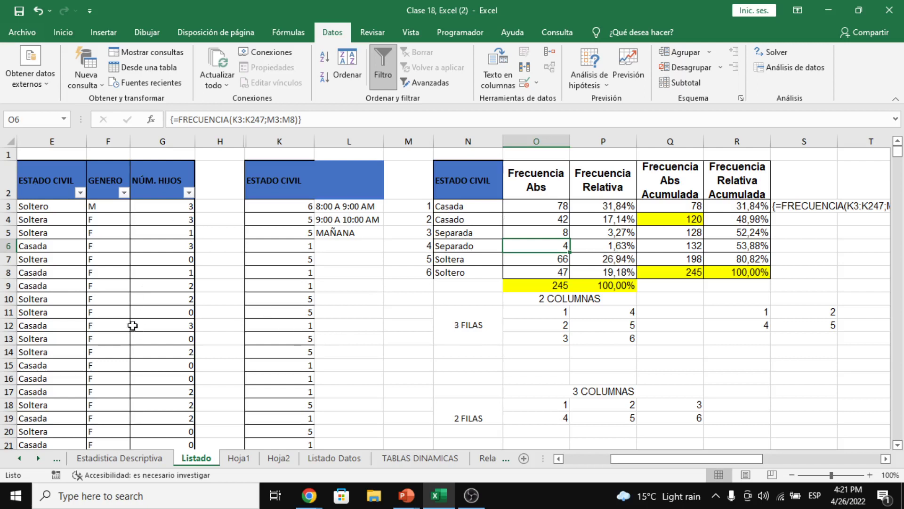
{"action": "left_click", "coordinate": [252, 459]}
{"action": "left_click", "coordinate": [272, 459]}
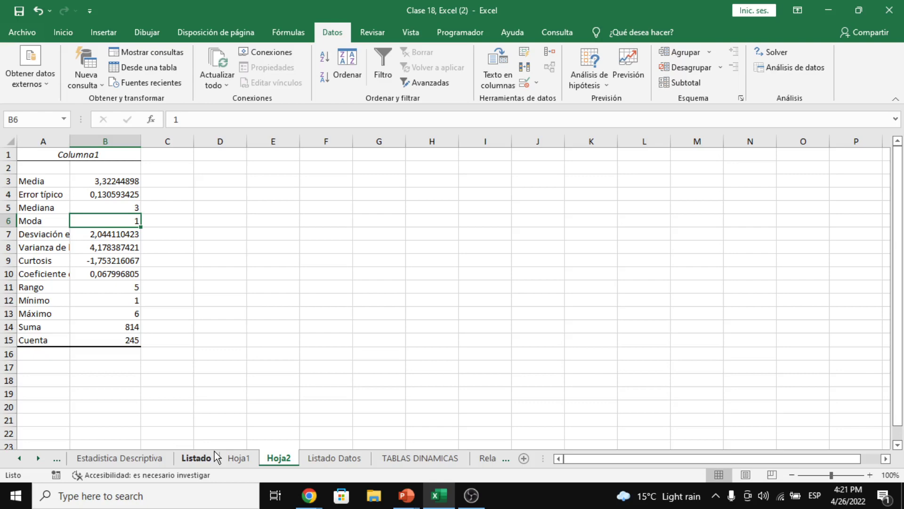
{"action": "key", "text": "alt+Tab"}
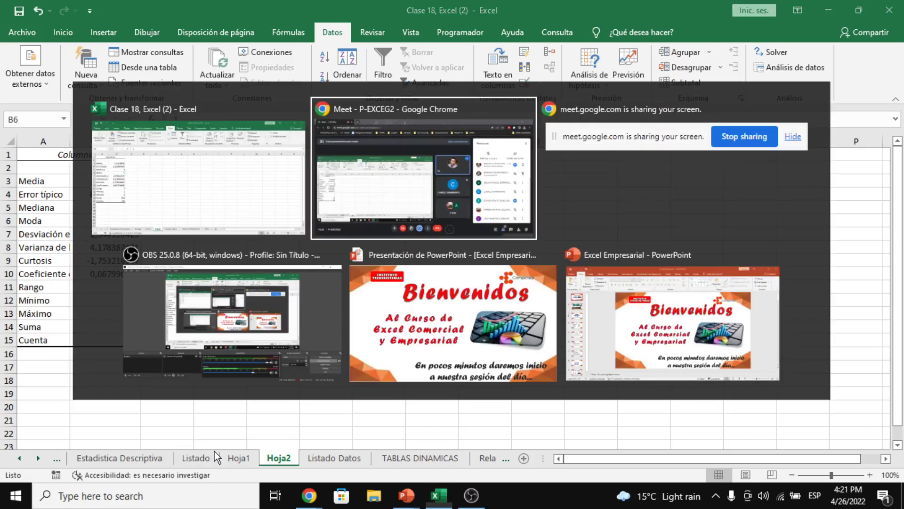
{"action": "key", "text": "alt+Tab"}
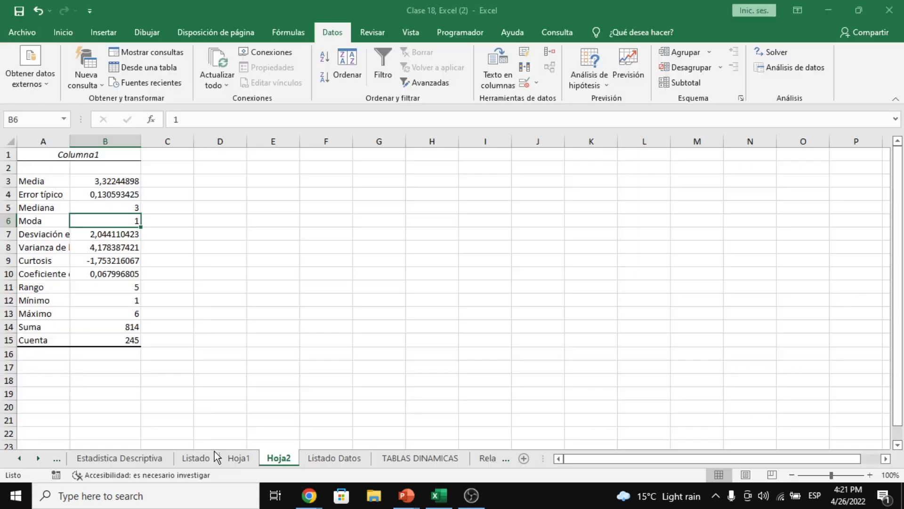
{"action": "key", "text": "alt+Tab"}
{"action": "key", "text": "alt+Tab"}
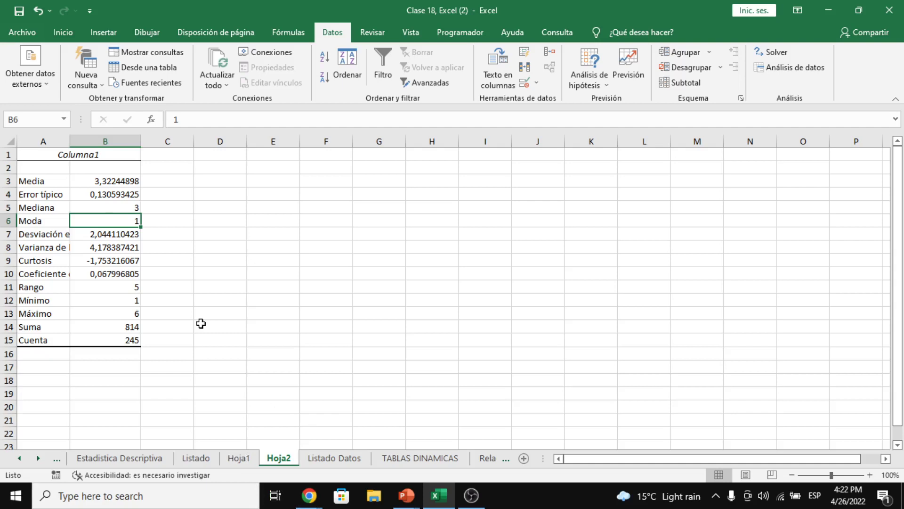
Look over the whole descriptive statistics block on Hoja2, including the Mínimo and Máximo rows
{"action": "left_click_drag", "start_coordinate": [66, 153], "coordinate": [115, 335]}
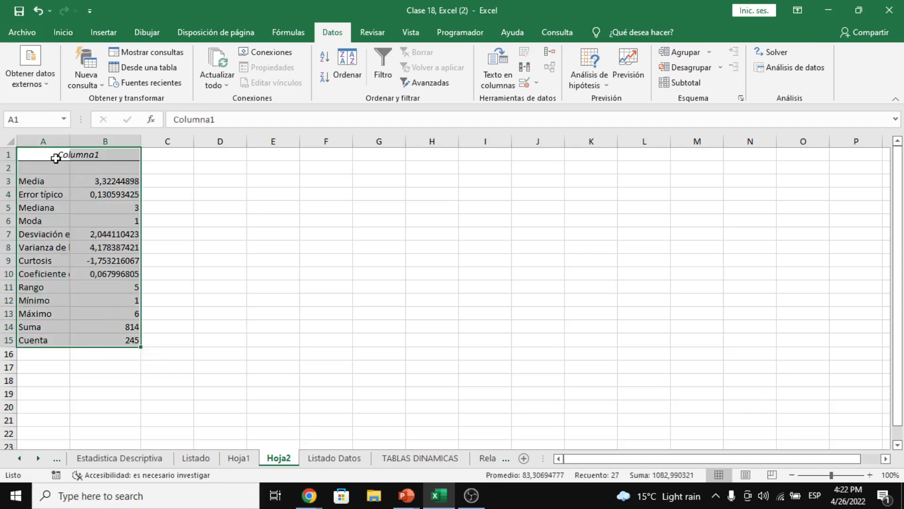
{"action": "left_click_drag", "start_coordinate": [55, 155], "coordinate": [131, 366]}
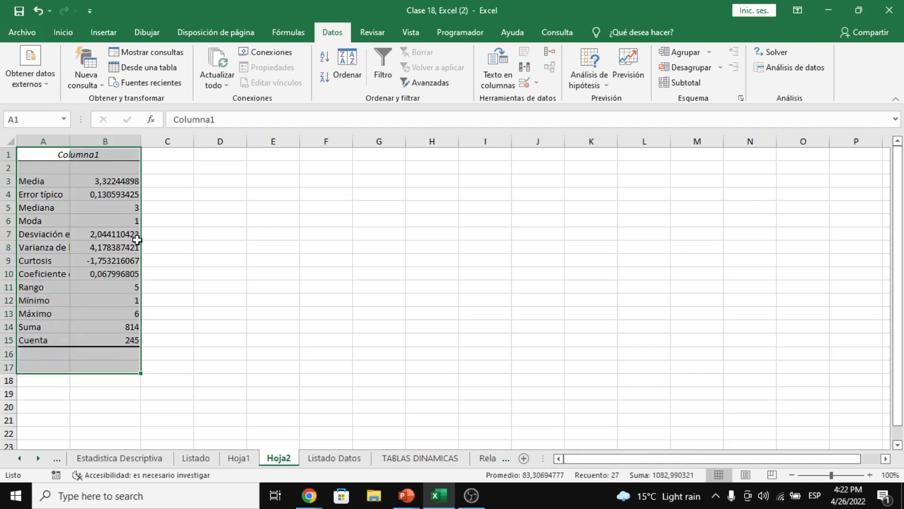
{"action": "left_click", "coordinate": [310, 496]}
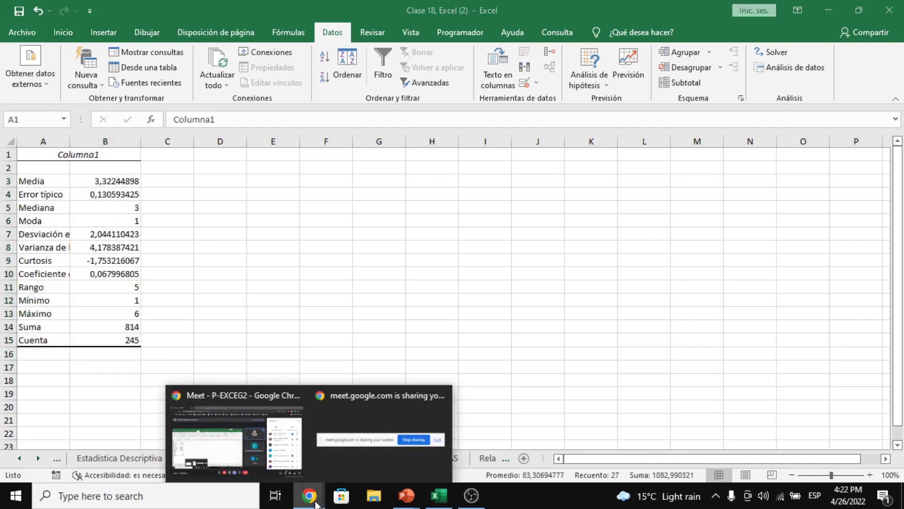
{"action": "mouse_move", "coordinate": [270, 452]}
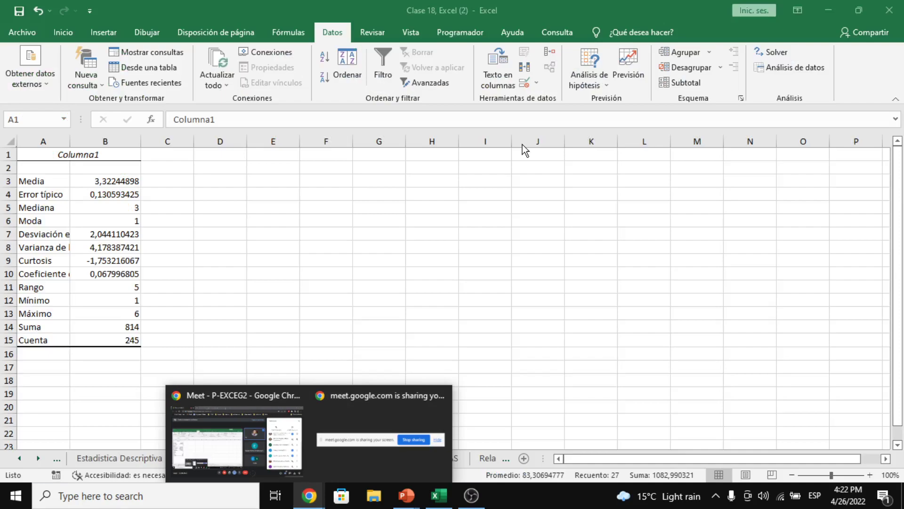
{"action": "left_click", "coordinate": [458, 200]}
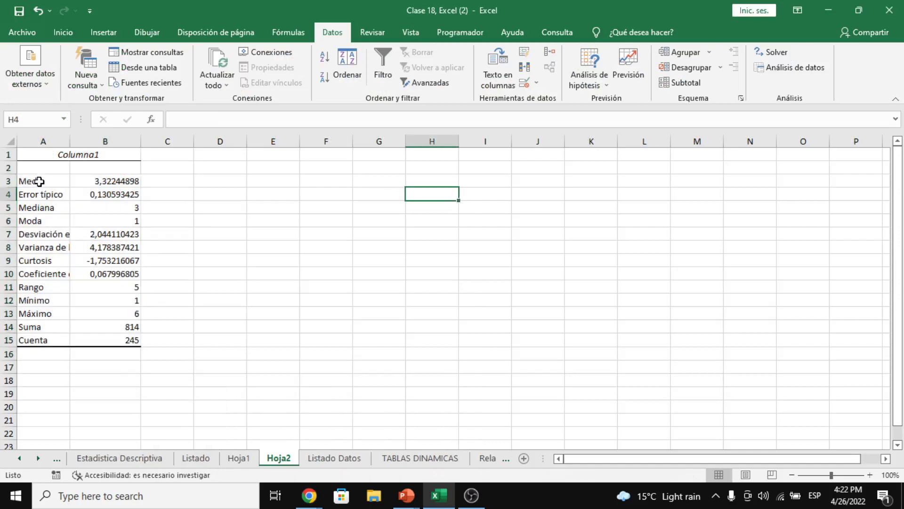
{"action": "left_click_drag", "start_coordinate": [41, 183], "coordinate": [112, 207]}
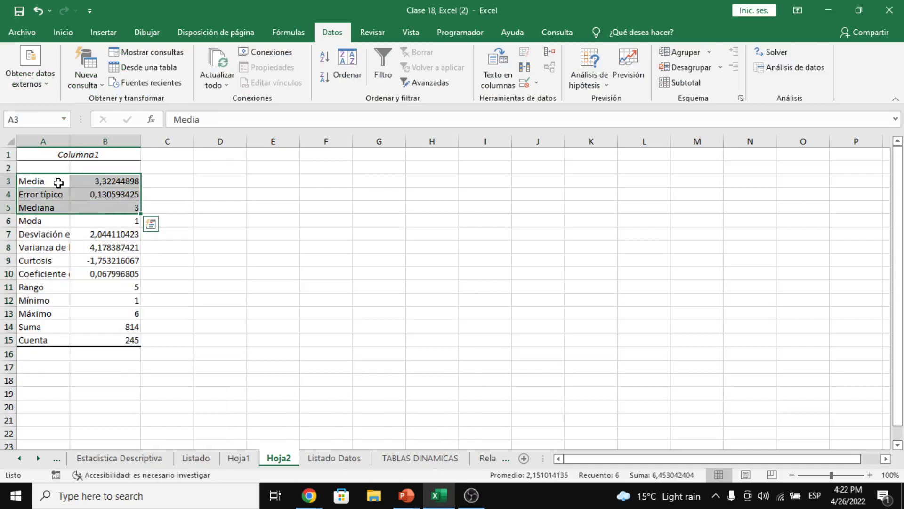
{"action": "left_click_drag", "start_coordinate": [58, 182], "coordinate": [134, 338]}
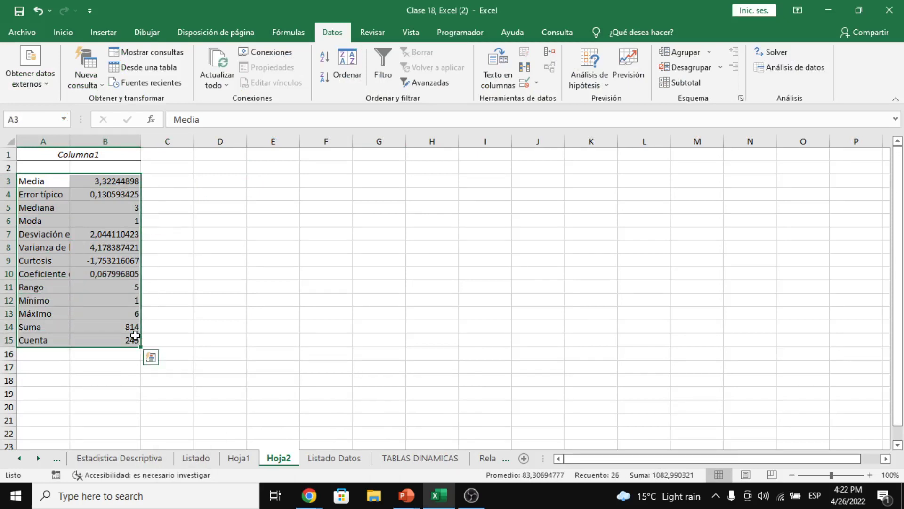
{"action": "left_click", "coordinate": [53, 302]}
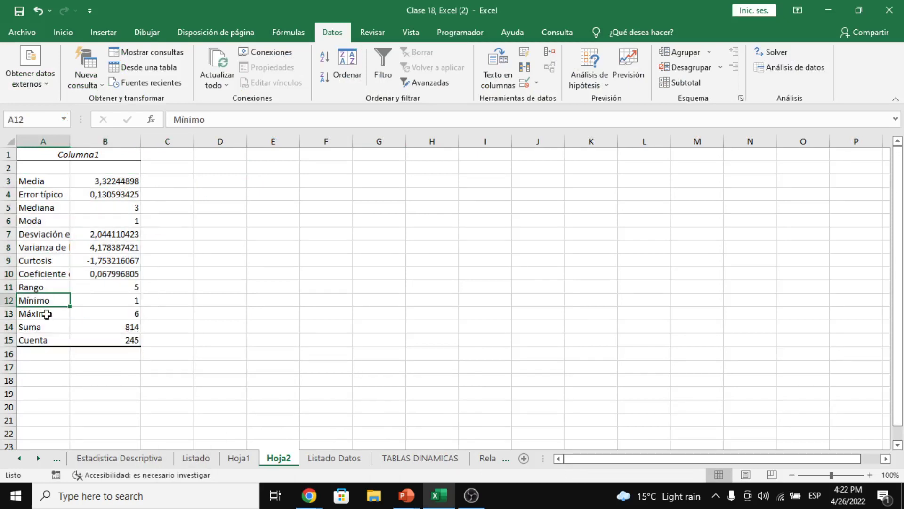
{"action": "left_click", "coordinate": [47, 314]}
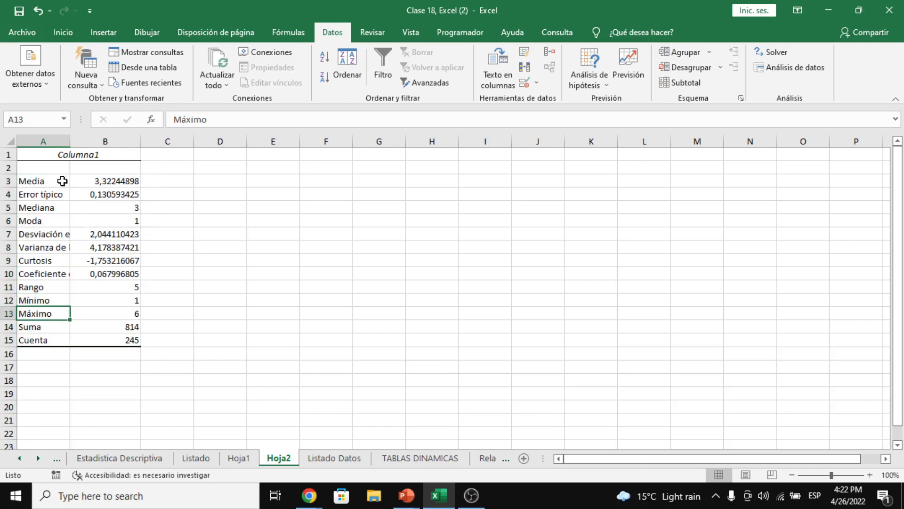
Revisit the Media and Moda rows of the statistics report, and look over the frequency layout and records on Listado Datos
{"action": "left_click_drag", "start_coordinate": [63, 181], "coordinate": [123, 181]}
{"action": "left_click_drag", "start_coordinate": [34, 222], "coordinate": [121, 222]}
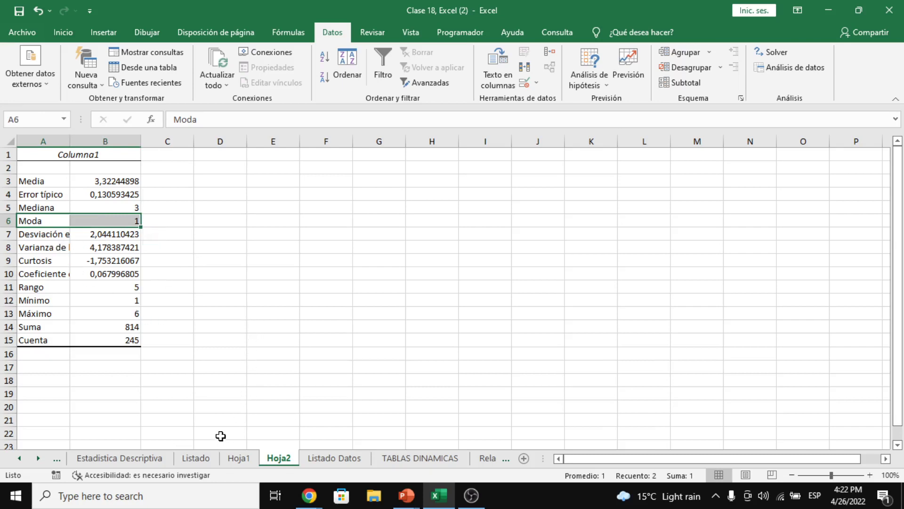
{"action": "left_click", "coordinate": [354, 462]}
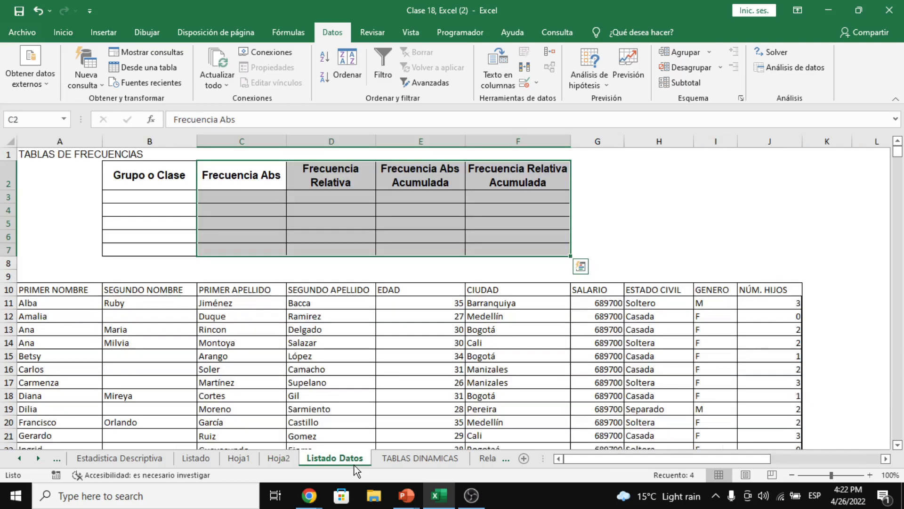
{"action": "left_click", "coordinate": [403, 386]}
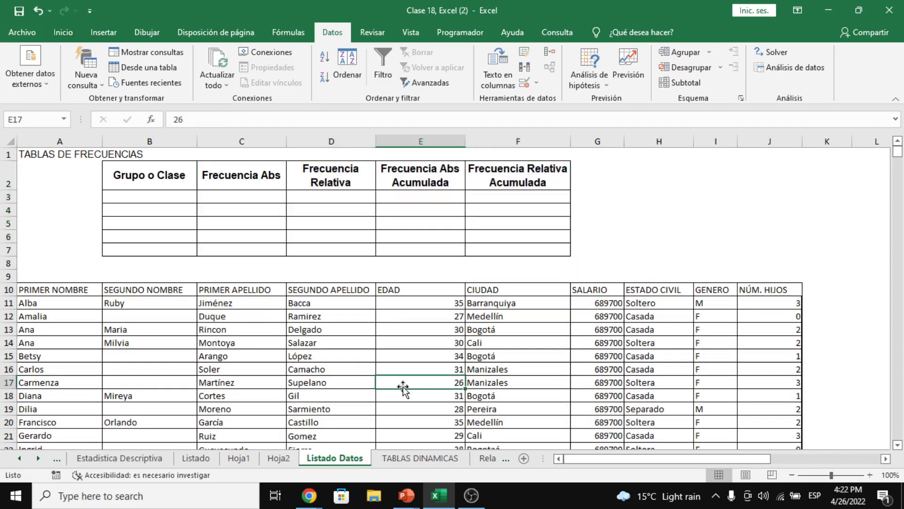
{"action": "scroll", "coordinate": [403, 384], "scroll_direction": "down", "scroll_amount": 3}
{"action": "scroll", "coordinate": [402, 380], "scroll_direction": "up", "scroll_amount": 3}
On the TABLAS DINAMICAS sheet, increase the heights of rows 1, 8 and 13 to fit their heading text
{"action": "left_click", "coordinate": [430, 465]}
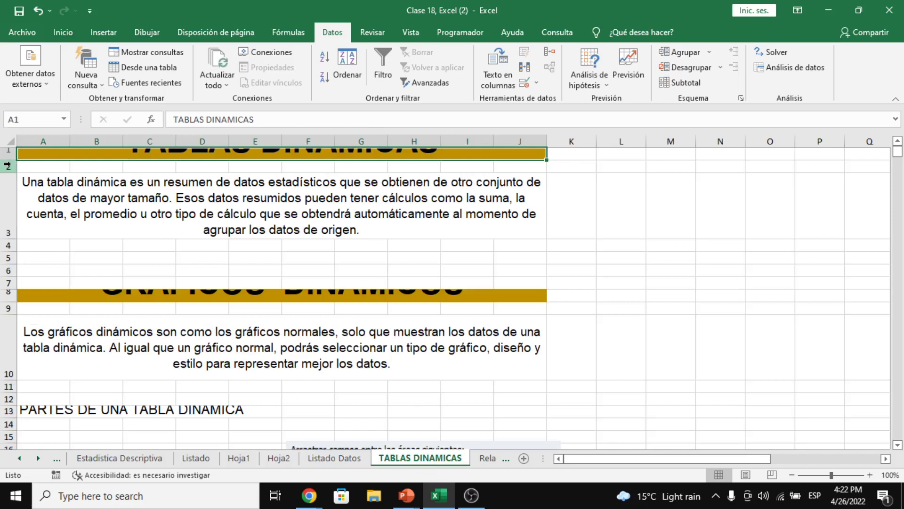
{"action": "left_click_drag", "start_coordinate": [8, 163], "coordinate": [10, 180]}
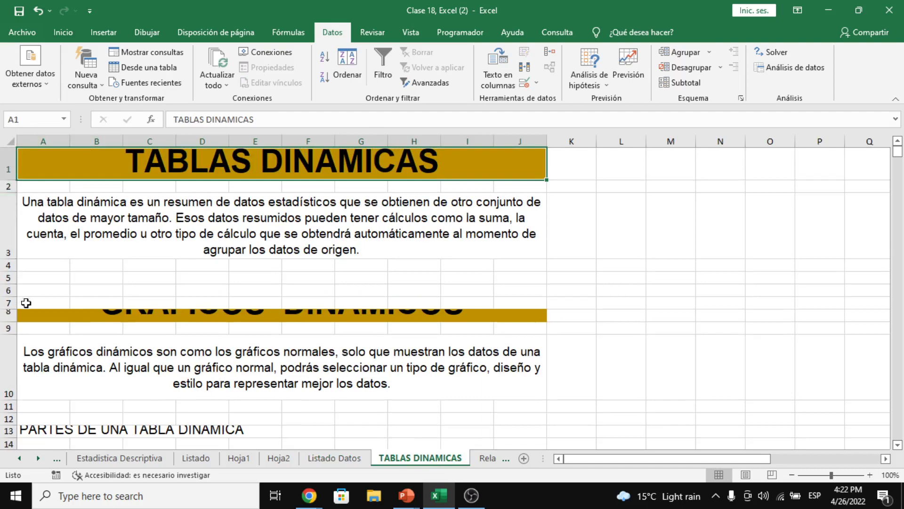
{"action": "left_click_drag", "start_coordinate": [14, 322], "coordinate": [13, 348]}
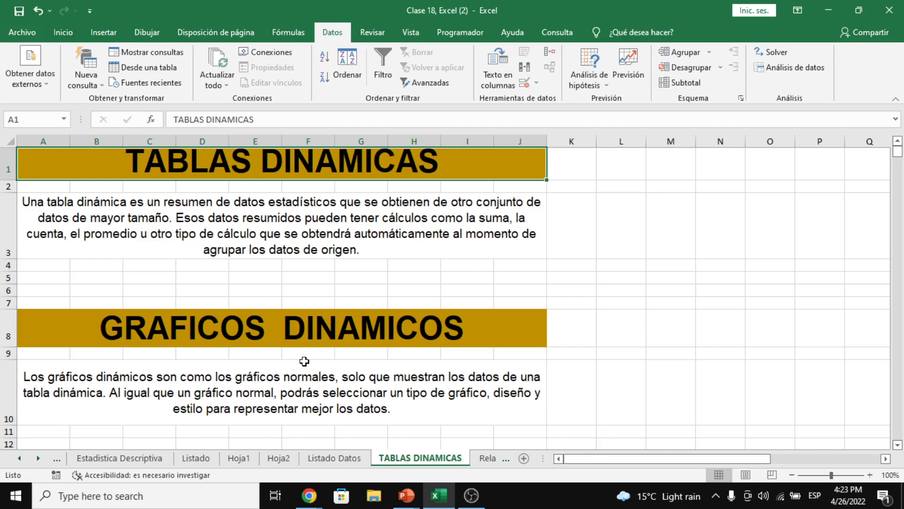
{"action": "scroll", "coordinate": [305, 361], "scroll_direction": "down", "scroll_amount": 2}
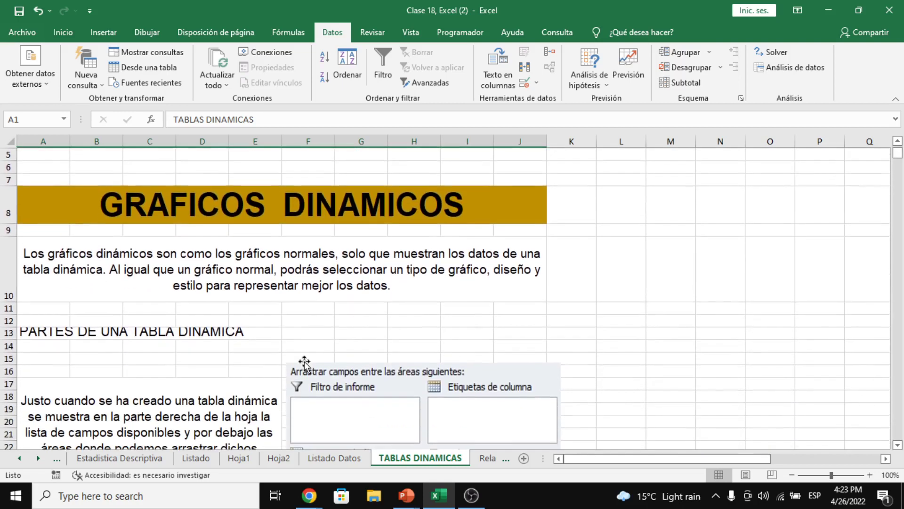
{"action": "scroll", "coordinate": [304, 362], "scroll_direction": "up", "scroll_amount": 2}
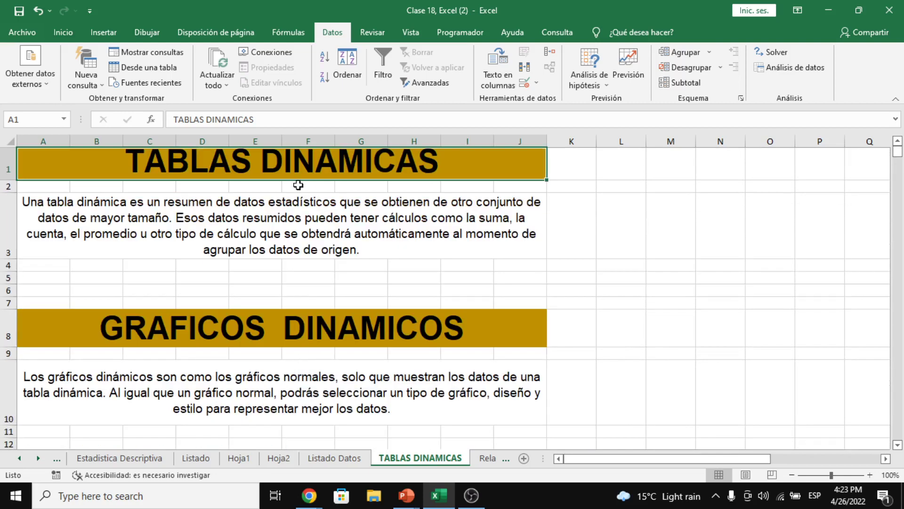
{"action": "left_click", "coordinate": [274, 335]}
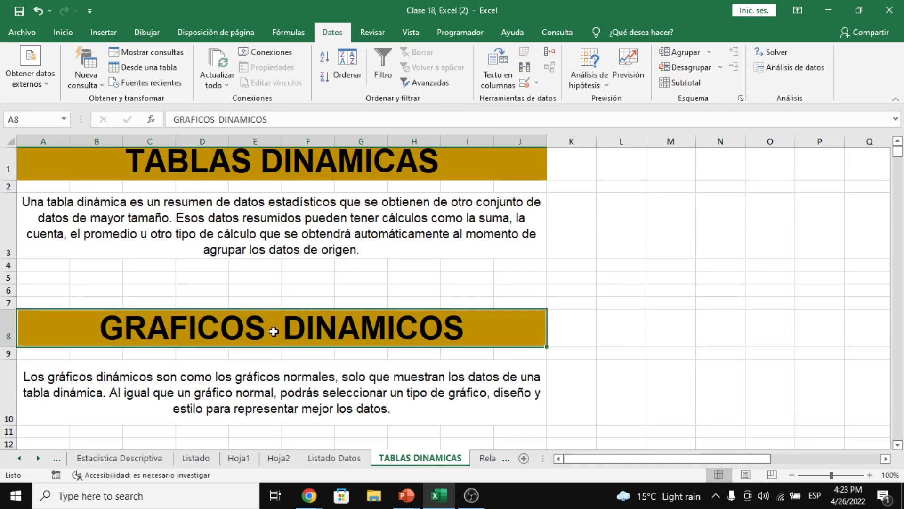
{"action": "scroll", "coordinate": [274, 330], "scroll_direction": "down", "scroll_amount": 2}
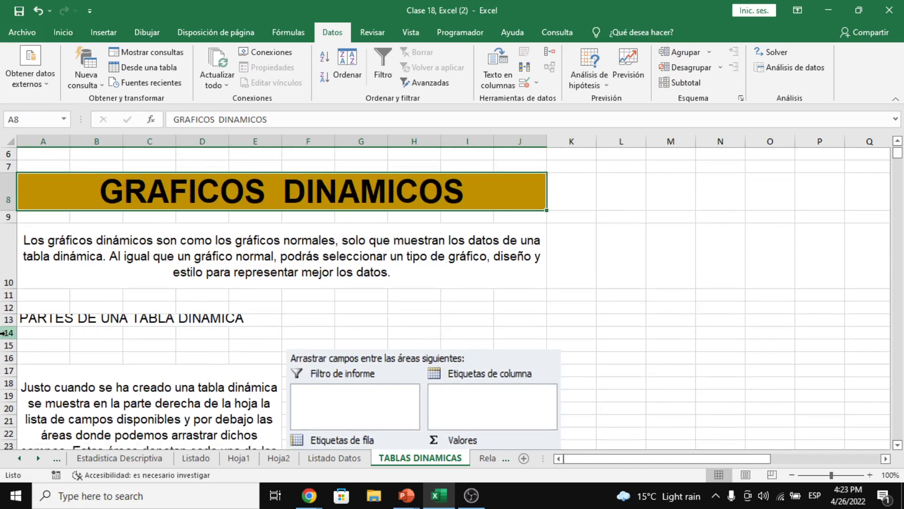
{"action": "left_click_drag", "start_coordinate": [7, 326], "coordinate": [7, 332]}
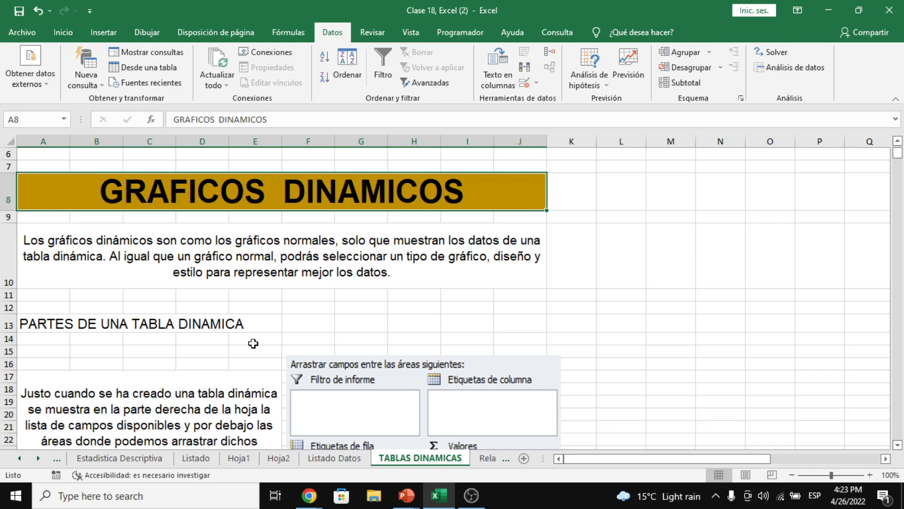
Review the TABLAS DINAMICAS and GRAFICOS DINAMICOS definitions, and continue down to the PARTES DE UNA TABLA DINAMICA diagram
{"action": "scroll", "coordinate": [253, 343], "scroll_direction": "up", "scroll_amount": 2}
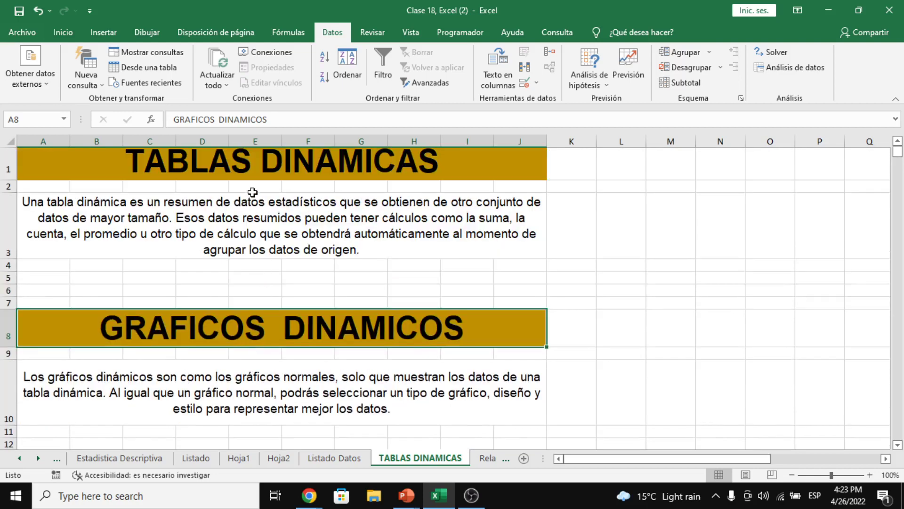
{"action": "left_click", "coordinate": [251, 167]}
{"action": "left_click", "coordinate": [273, 321]}
{"action": "scroll", "coordinate": [273, 320], "scroll_direction": "down", "scroll_amount": 1}
{"action": "scroll", "coordinate": [273, 320], "scroll_direction": "up", "scroll_amount": 1}
{"action": "left_click", "coordinate": [270, 171]}
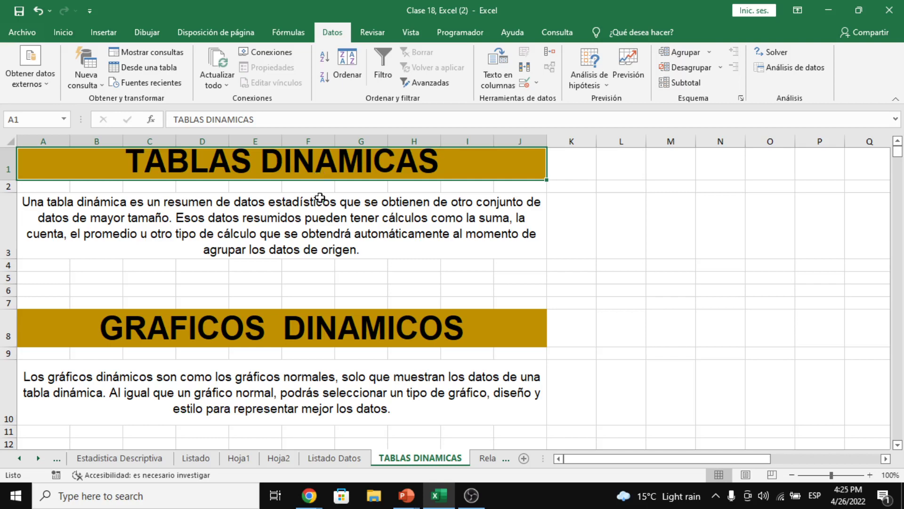
{"action": "scroll", "coordinate": [326, 304], "scroll_direction": "down", "scroll_amount": 2}
{"action": "scroll", "coordinate": [326, 304], "scroll_direction": "down", "scroll_amount": 2}
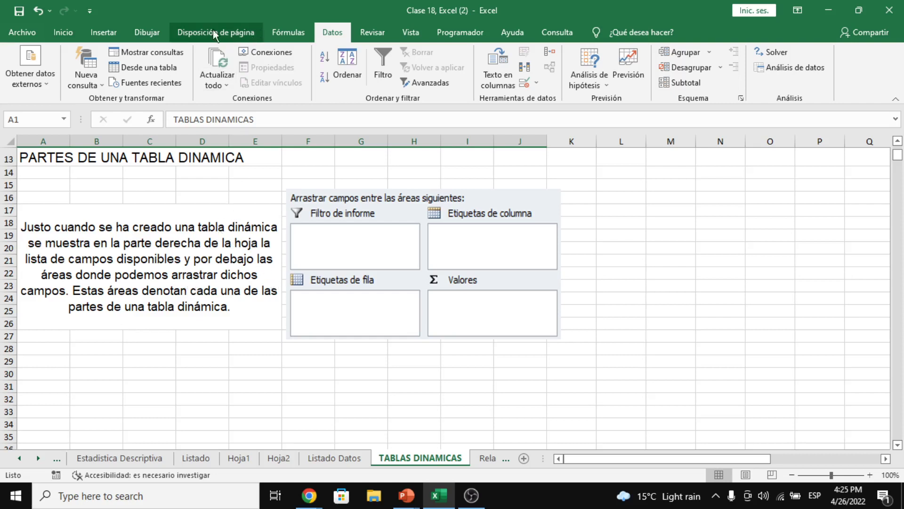
With the pink pen, outline the pivot table areas diagram and draw a short line in its Filtro de informe box
{"action": "left_click", "coordinate": [147, 32]}
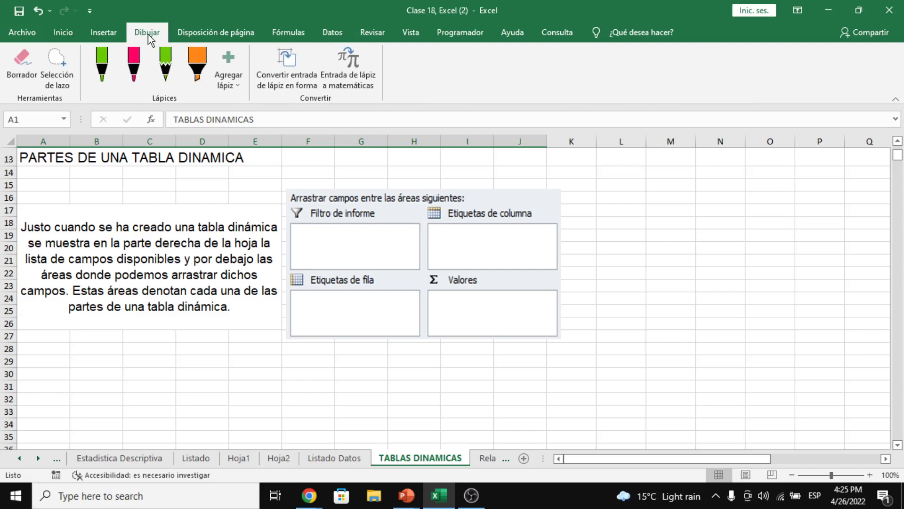
{"action": "left_click", "coordinate": [134, 66]}
{"action": "mouse_move", "coordinate": [290, 276]}
{"action": "left_mouse_down"}
{"action": "mouse_move", "coordinate": [297, 355]}
{"action": "mouse_move", "coordinate": [430, 338]}
{"action": "mouse_move", "coordinate": [566, 202]}
{"action": "mouse_move", "coordinate": [286, 185]}
{"action": "left_mouse_up"}
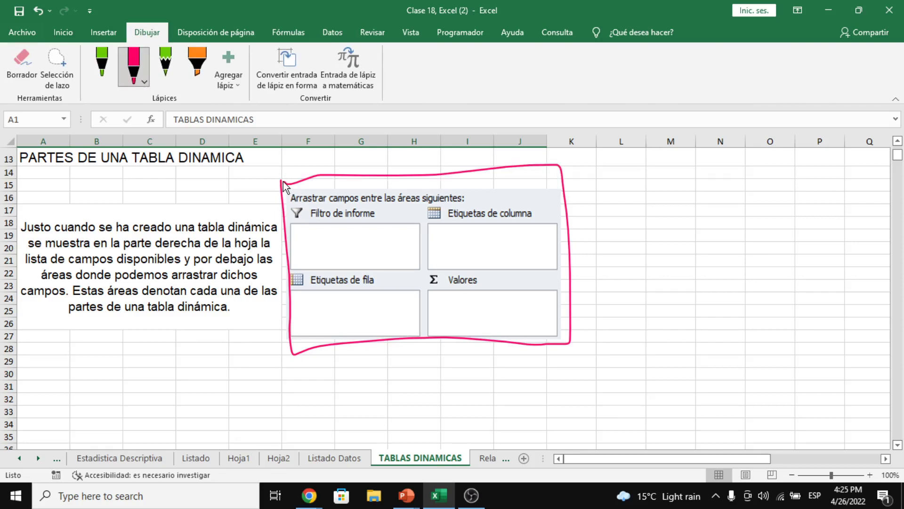
{"action": "left_click_drag", "start_coordinate": [292, 233], "coordinate": [322, 233]}
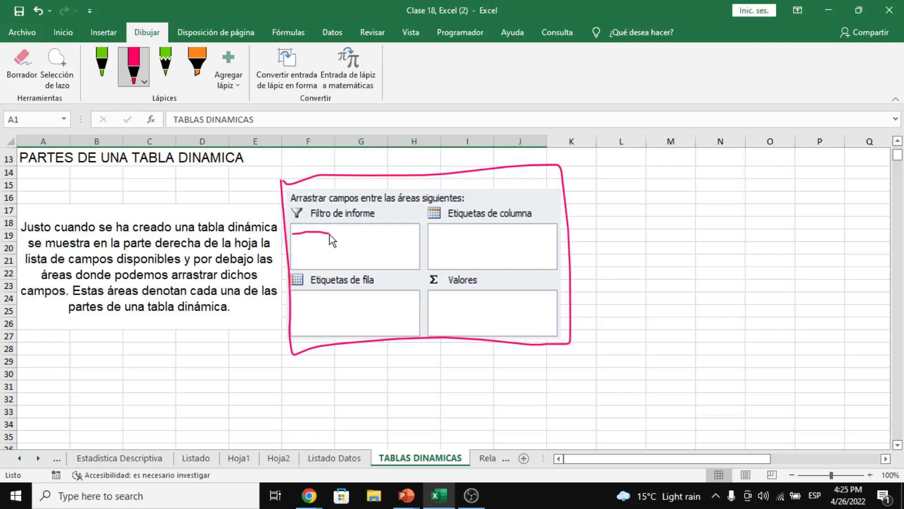
Draw green lines in the Etiquetas de columna box and across M16:O16, plus a short pink line over L13:M13
{"action": "left_click", "coordinate": [103, 77]}
{"action": "left_click_drag", "start_coordinate": [432, 232], "coordinate": [546, 234]}
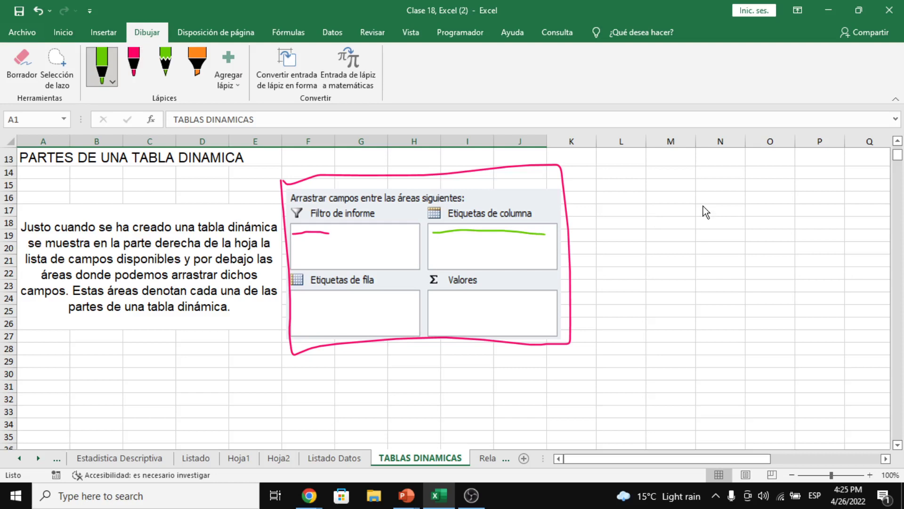
{"action": "left_click_drag", "start_coordinate": [787, 196], "coordinate": [671, 198]}
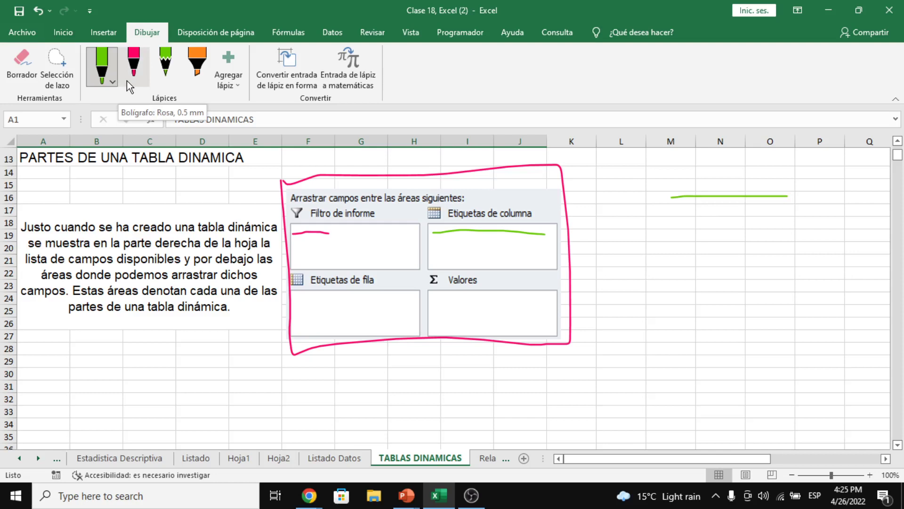
{"action": "left_click", "coordinate": [126, 80]}
{"action": "left_click_drag", "start_coordinate": [628, 161], "coordinate": [673, 162]}
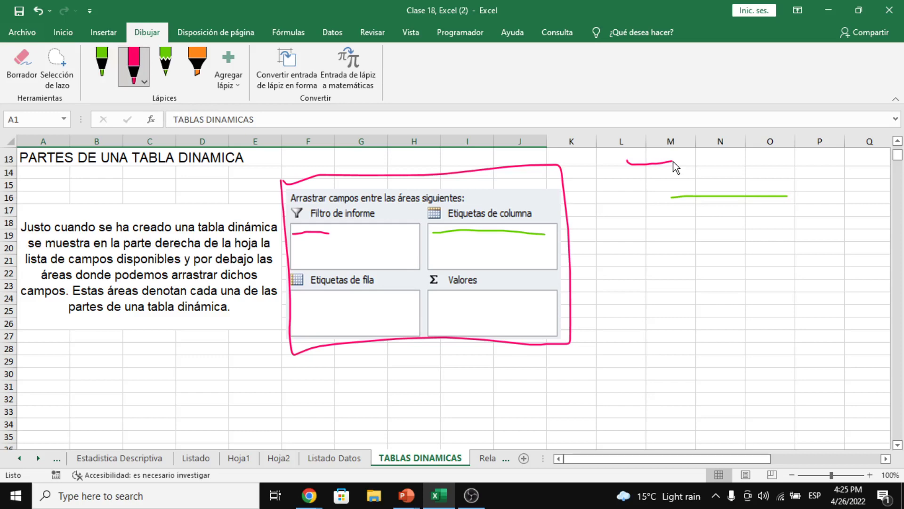
Switch to the Google Meet call, mute and unmute the microphone, and return to the Excel workbook
{"action": "left_click", "coordinate": [309, 495]}
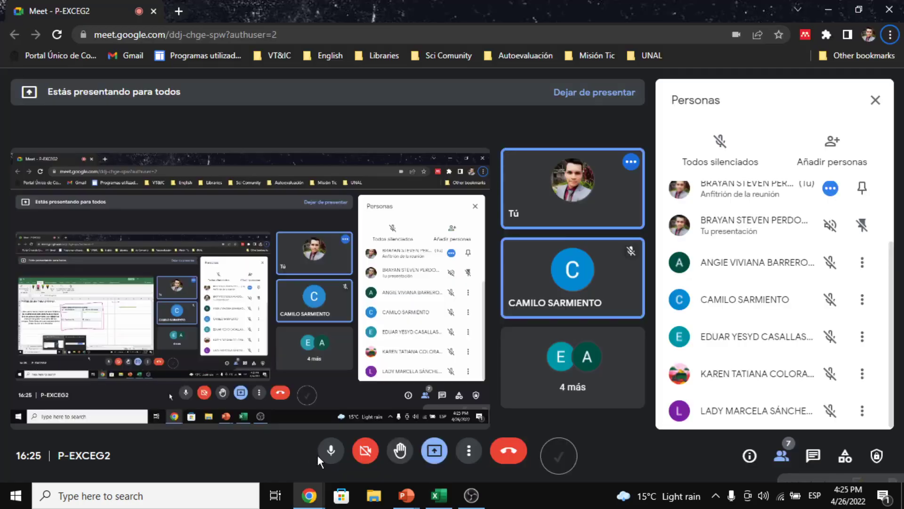
{"action": "left_click", "coordinate": [331, 451]}
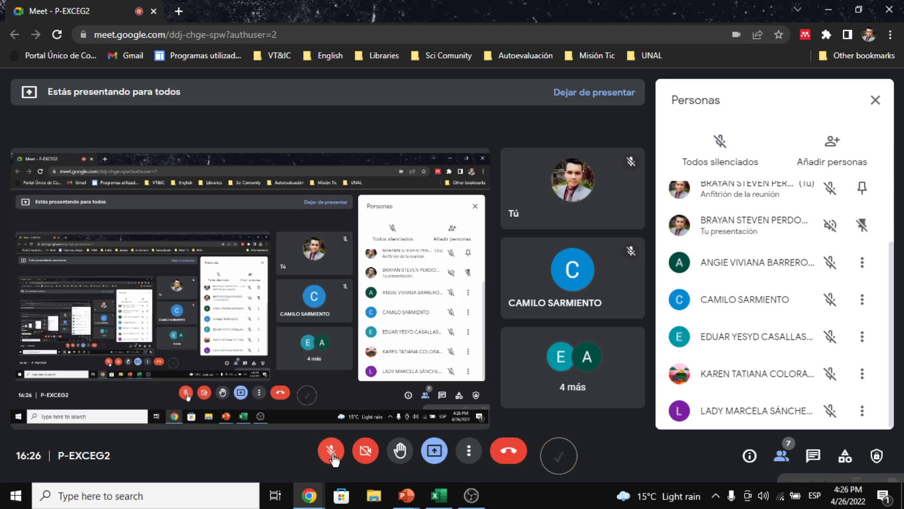
{"action": "left_click", "coordinate": [332, 453]}
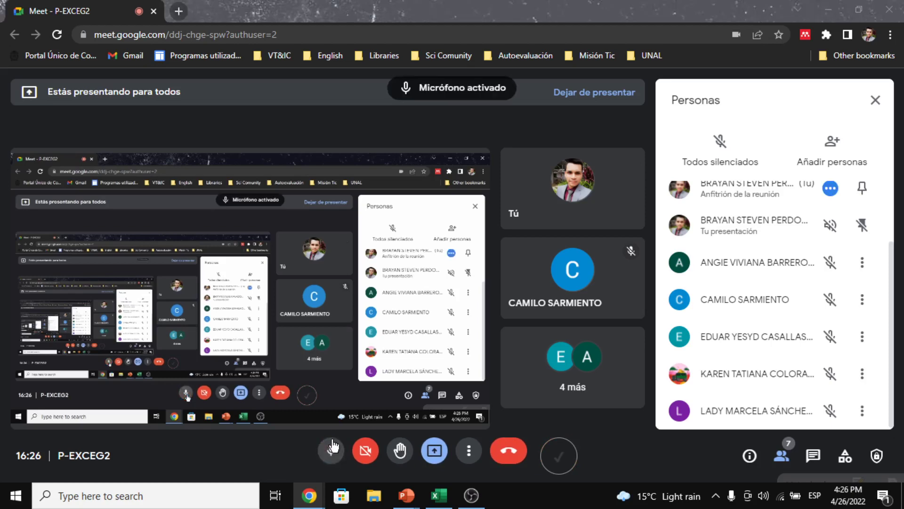
{"action": "key", "text": "alt+Tab"}
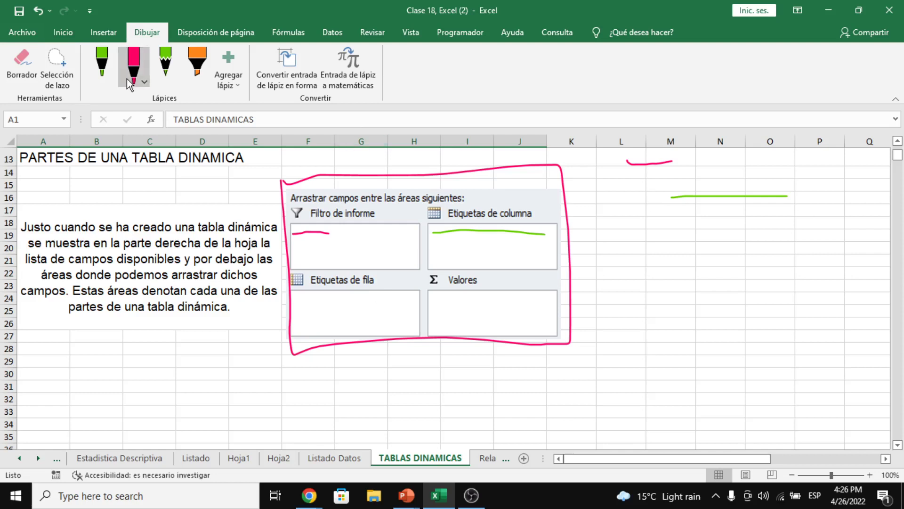
Recolour the pink pen yellow, and draw a vertical line down column L and a short line in the Etiquetas de fila box
{"action": "left_click", "coordinate": [133, 66]}
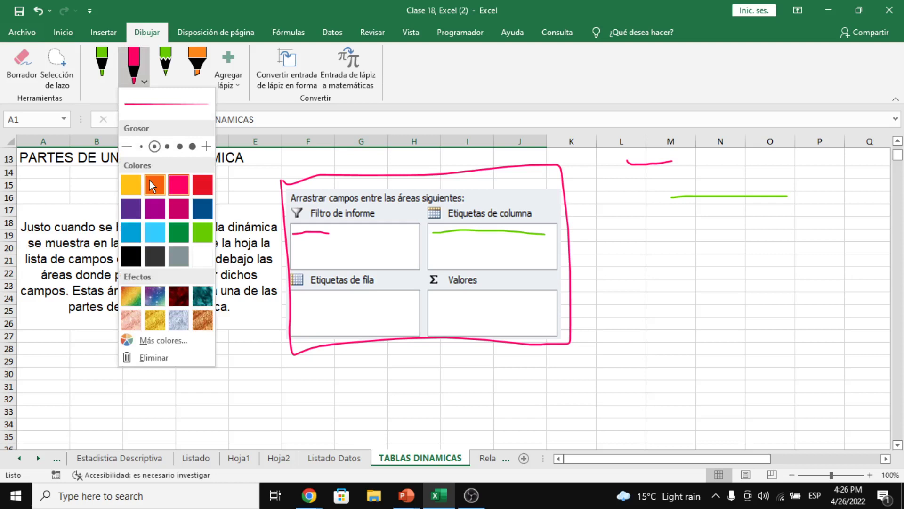
{"action": "left_click", "coordinate": [131, 184]}
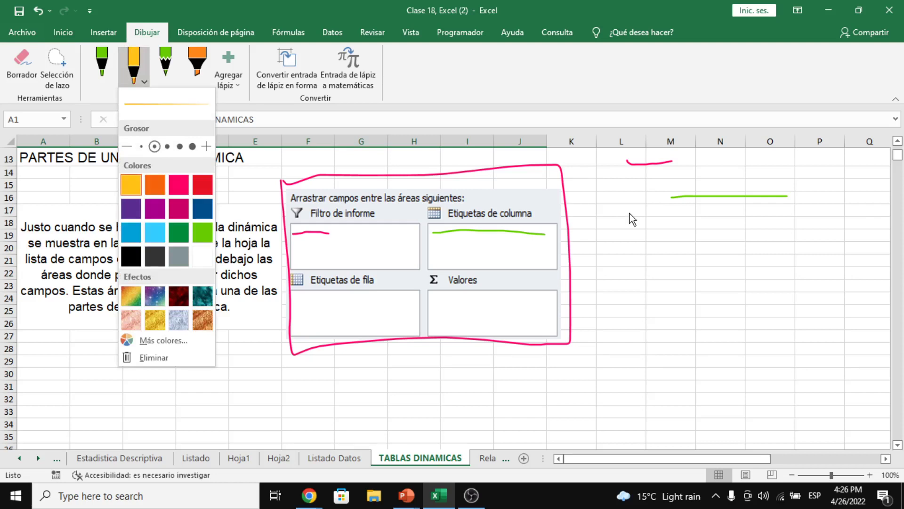
{"action": "left_click_drag", "start_coordinate": [631, 209], "coordinate": [633, 270]}
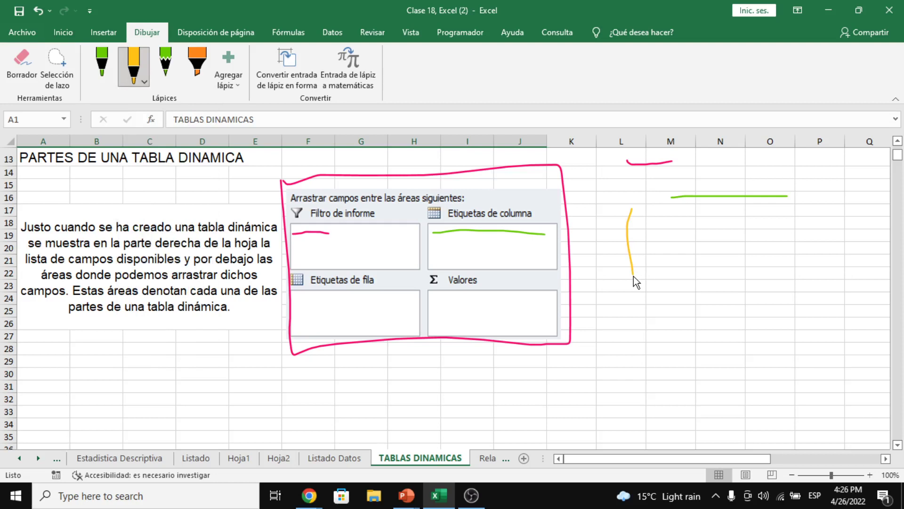
{"action": "left_click_drag", "start_coordinate": [310, 295], "coordinate": [356, 298]}
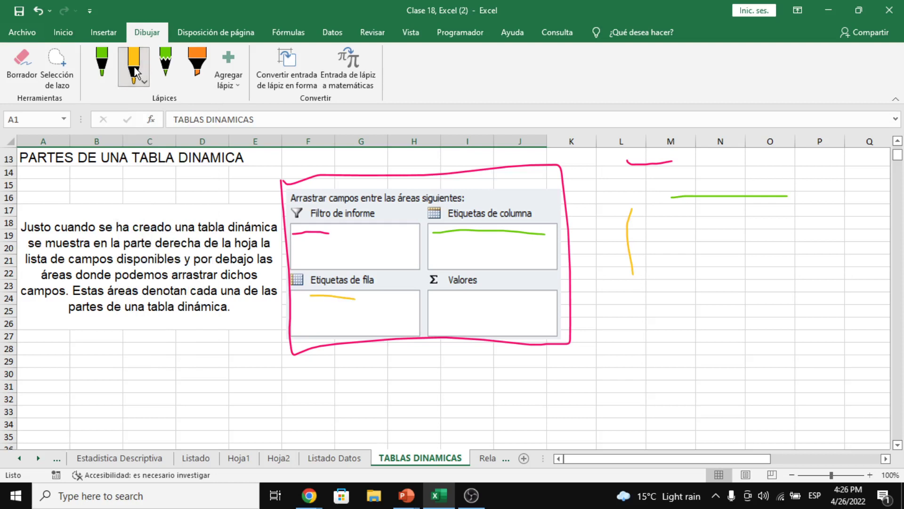
Recolour the yellow pen light blue and draw a stepped line across columns M to O, below the green line
{"action": "left_click", "coordinate": [135, 73]}
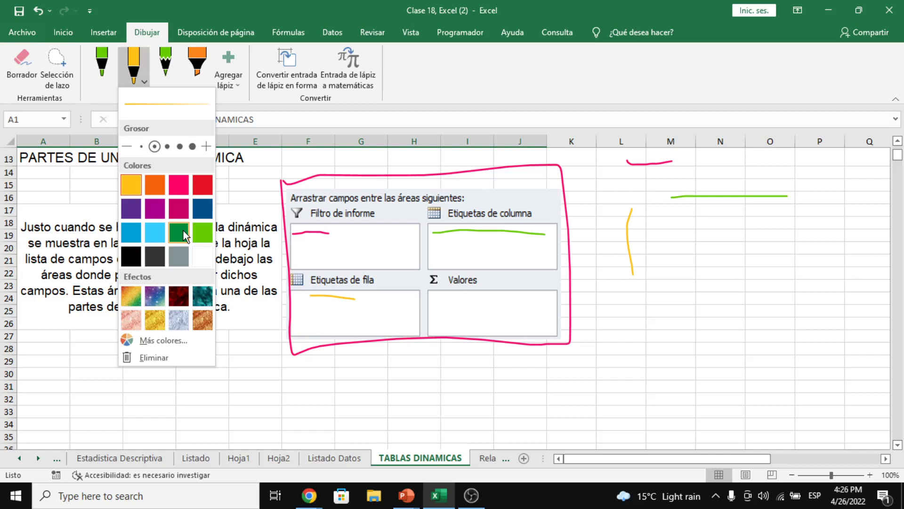
{"action": "left_click", "coordinate": [154, 232]}
{"action": "left_click_drag", "start_coordinate": [664, 215], "coordinate": [764, 259]}
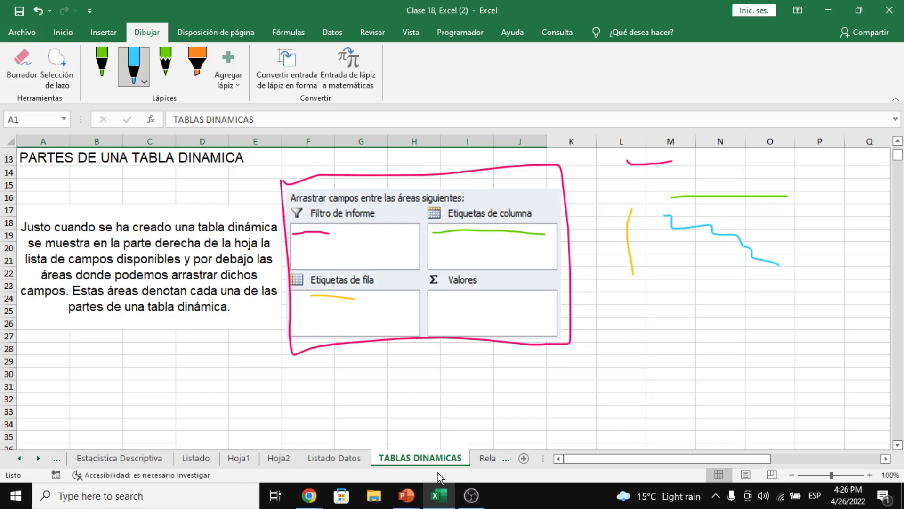
Look through the Relacion de Ventas sheet to its last record, and select the whole sales list from header row 1 through row 6862
{"action": "key", "text": "ctrl+Page_Down"}
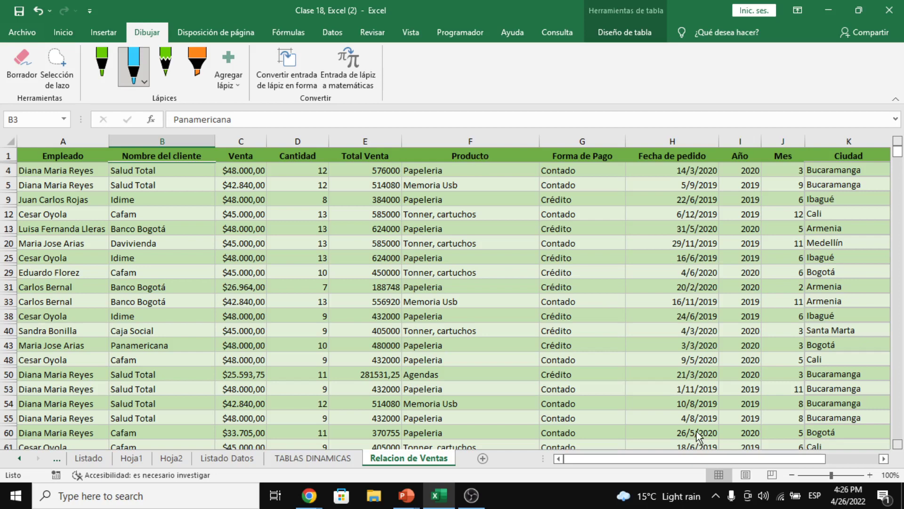
{"action": "left_click_drag", "start_coordinate": [897, 151], "coordinate": [898, 407]}
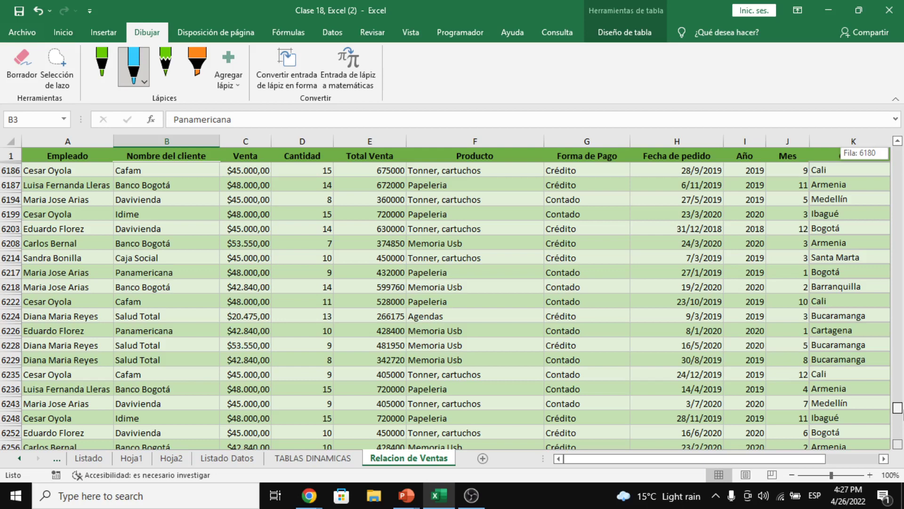
{"action": "left_click_drag", "start_coordinate": [903, 415], "coordinate": [902, 441]}
{"action": "left_click", "coordinate": [10, 432]}
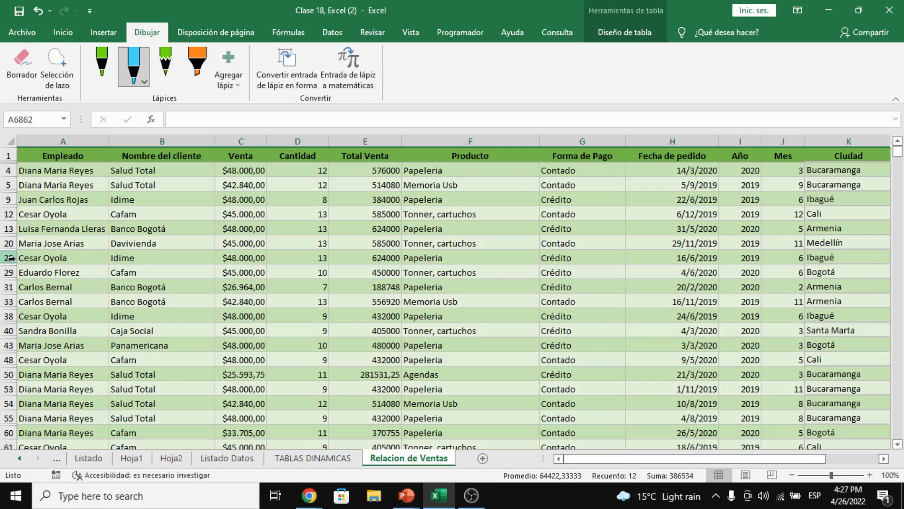
{"action": "left_click", "coordinate": [5, 157]}
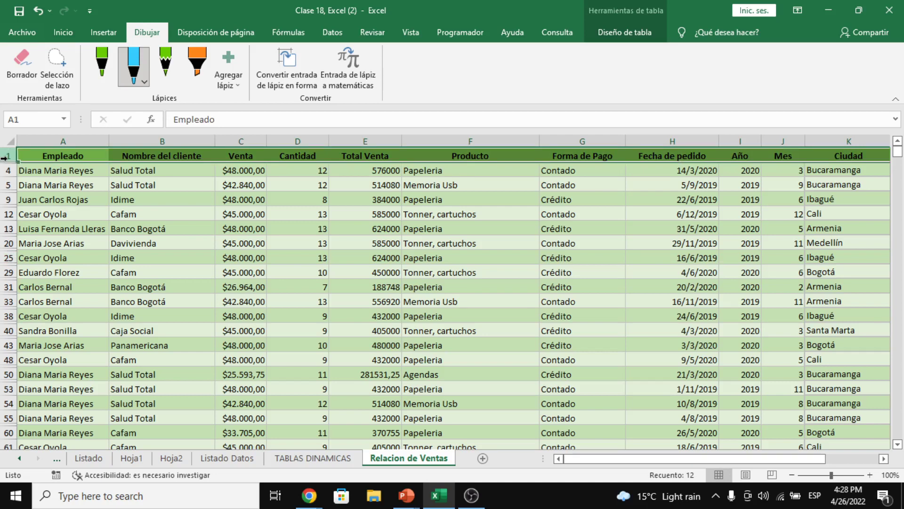
{"action": "key", "text": "ctrl+shift+End"}
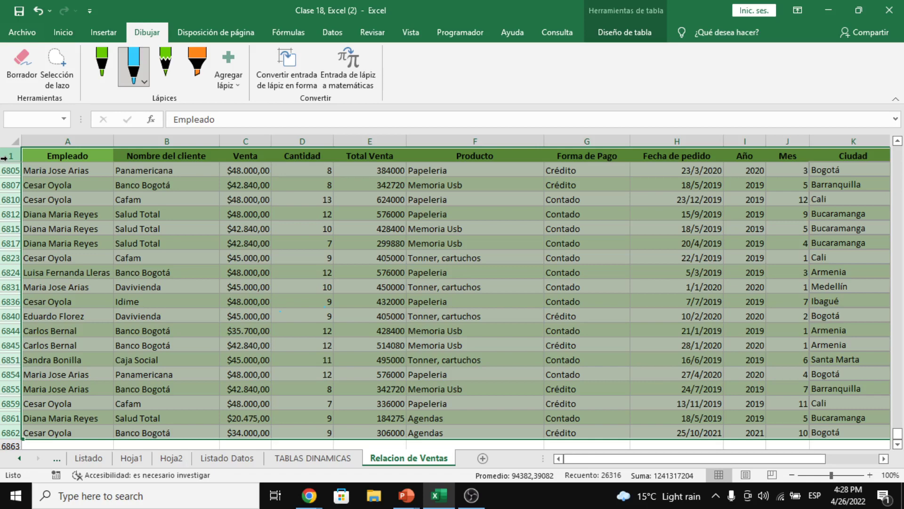
Return to the start of the sales list, select the whole table, and look across its columns through Categoría
{"action": "key", "text": "ctrl+Home"}
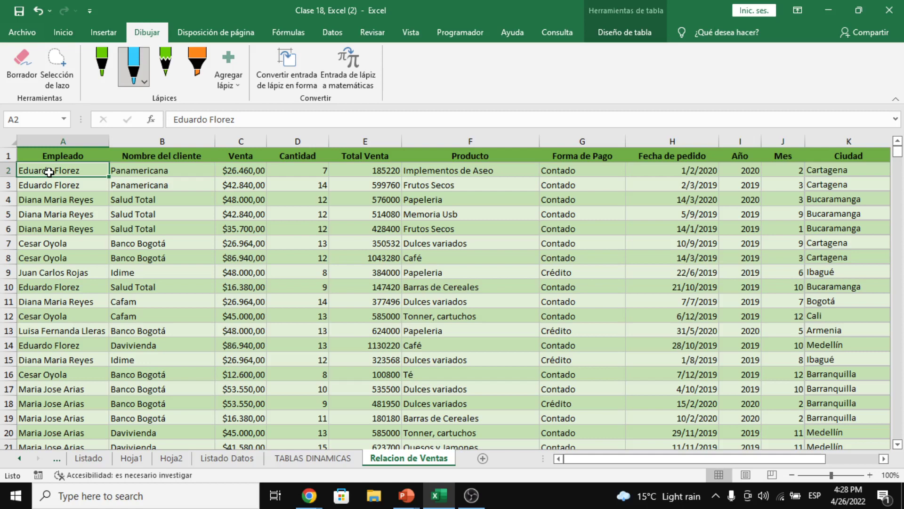
{"action": "left_click_drag", "start_coordinate": [8, 156], "coordinate": [8, 185]}
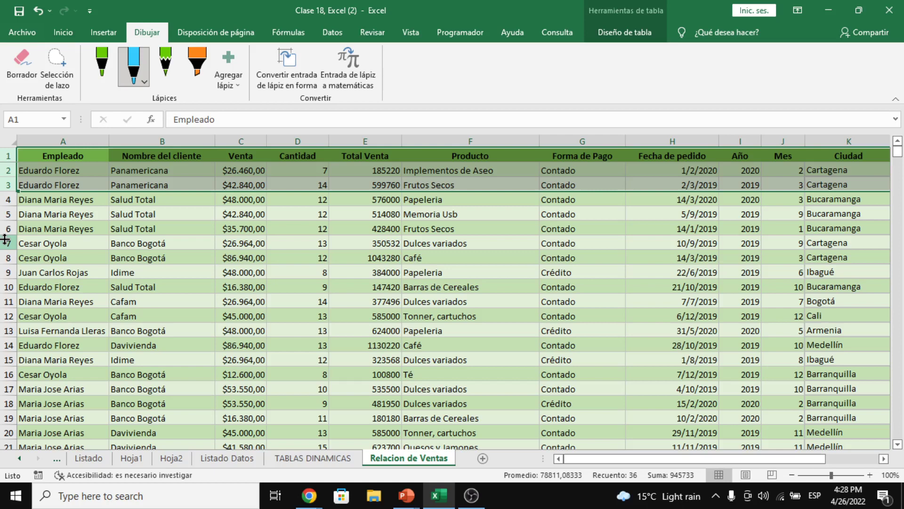
{"action": "left_click", "coordinate": [614, 336]}
{"action": "key", "text": "ctrl+a"}
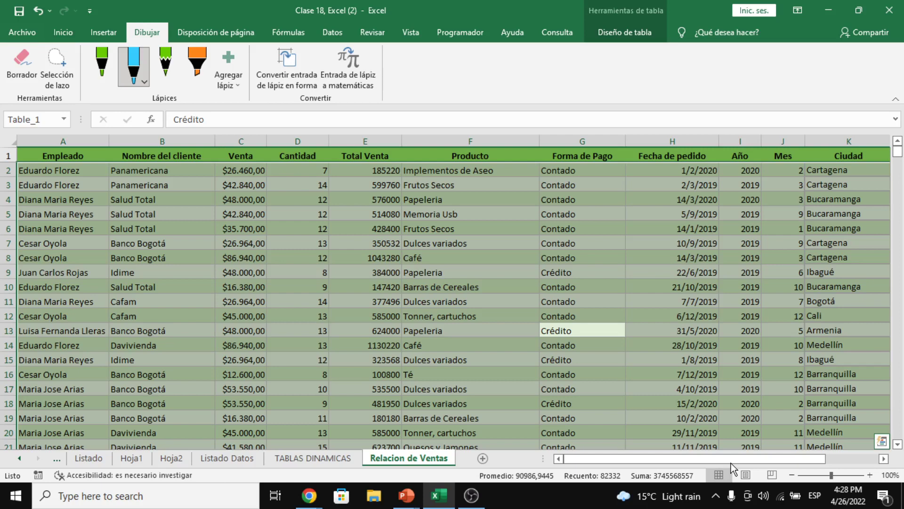
{"action": "scroll", "coordinate": [731, 459], "scroll_direction": "right", "scroll_amount": 2}
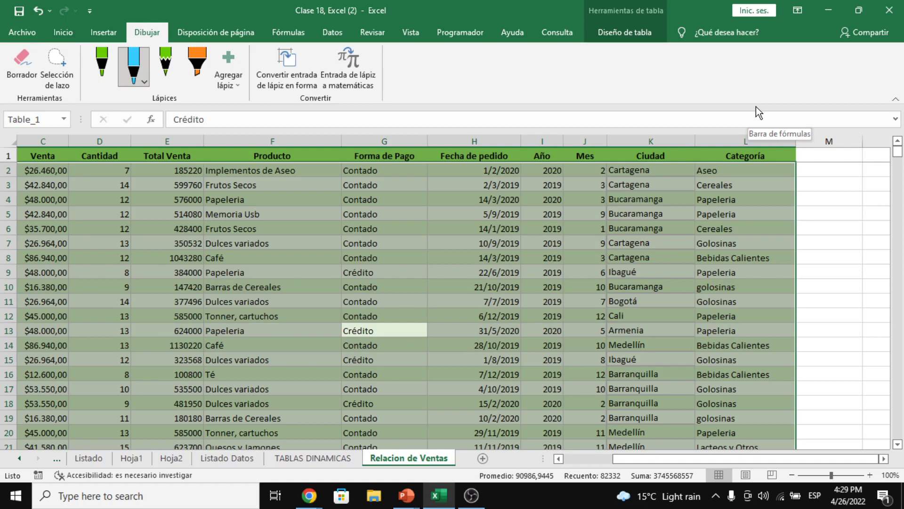
{"action": "scroll", "coordinate": [391, 376], "scroll_direction": "left", "scroll_amount": 2}
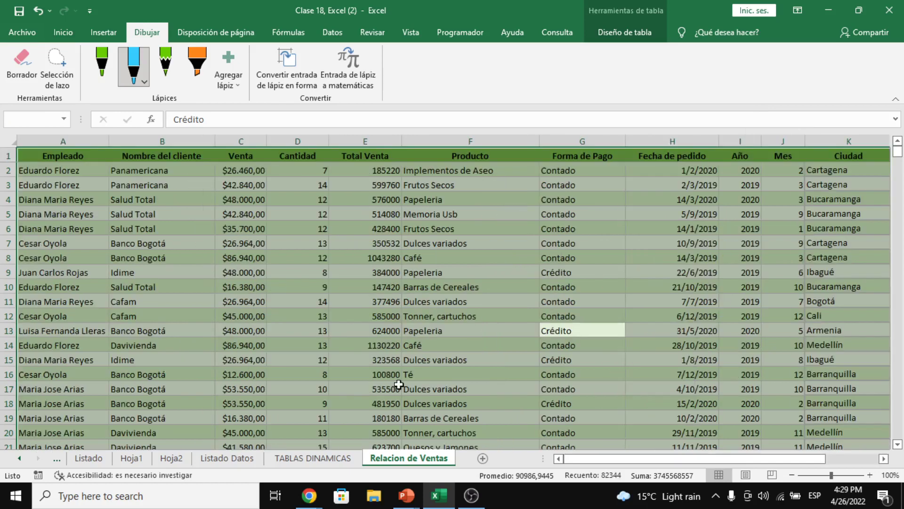
Reselect the entire sales table, including its header row, starting from cell E13 in Total Venta
{"action": "left_click", "coordinate": [349, 336]}
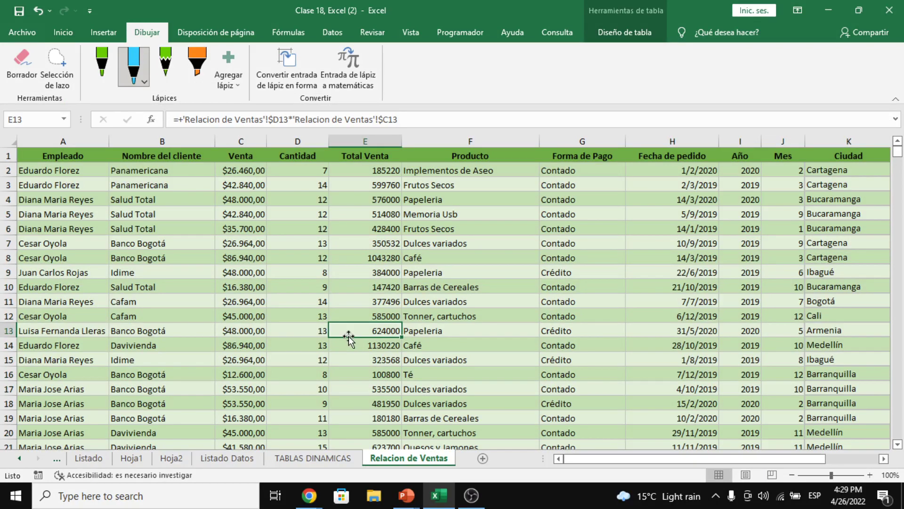
{"action": "key", "text": "ctrl+a"}
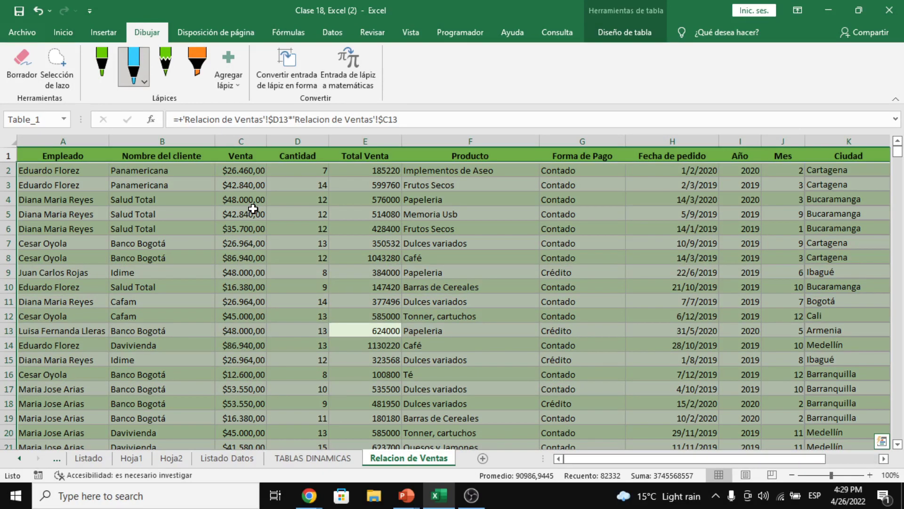
{"action": "key", "text": "ctrl+a"}
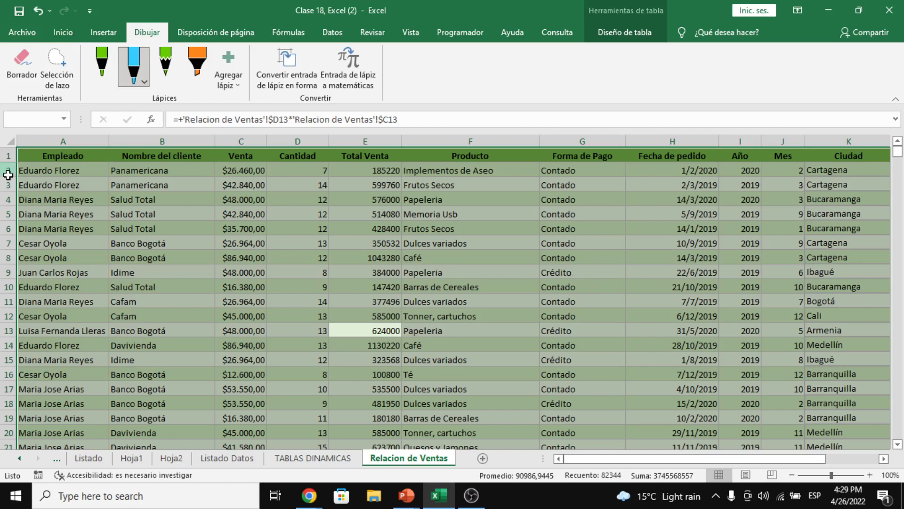
{"action": "left_click_drag", "start_coordinate": [8, 174], "coordinate": [4, 199]}
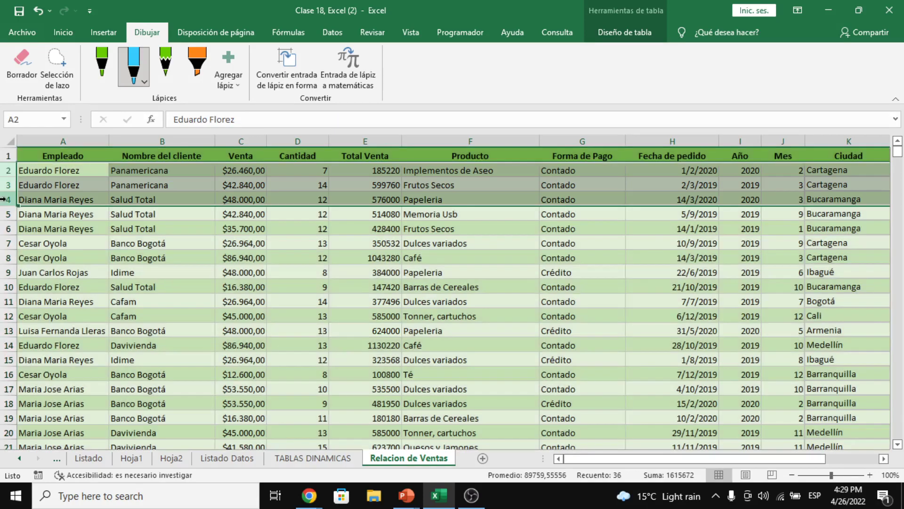
{"action": "right_click", "coordinate": [4, 199]}
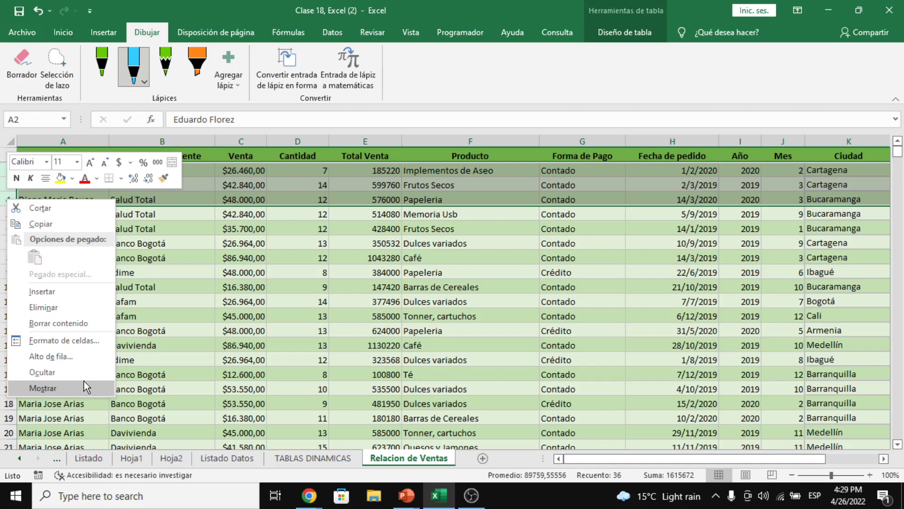
{"action": "key", "text": "Escape"}
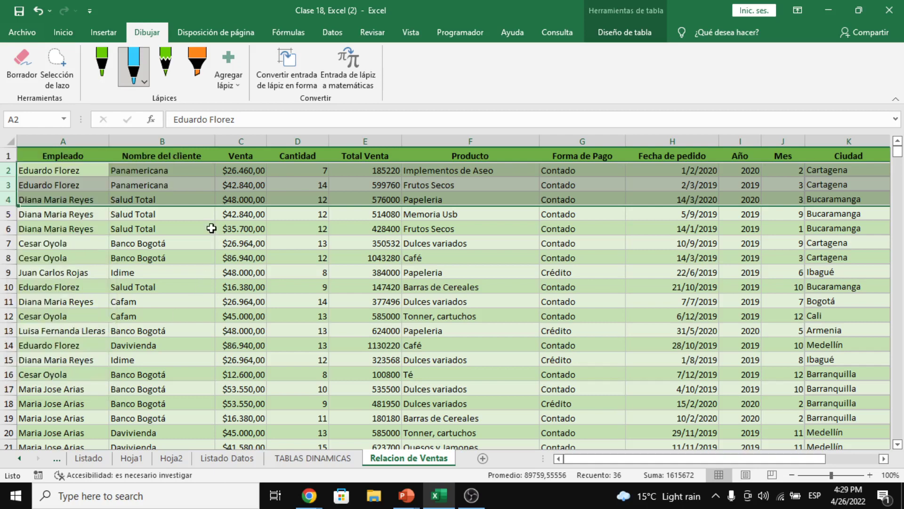
Select all rows from header row 1 through row 6862, and view the row options without applying any
{"action": "left_click", "coordinate": [9, 154]}
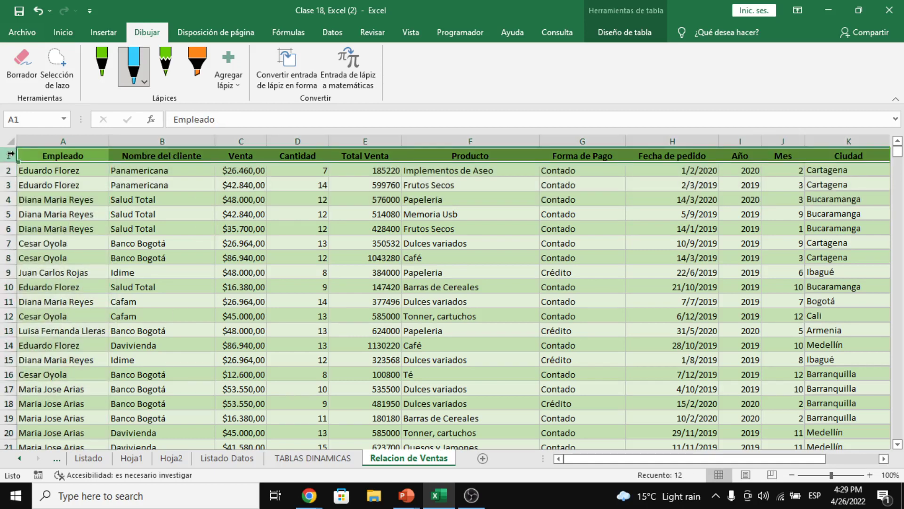
{"action": "key", "text": "ctrl+shift+Down"}
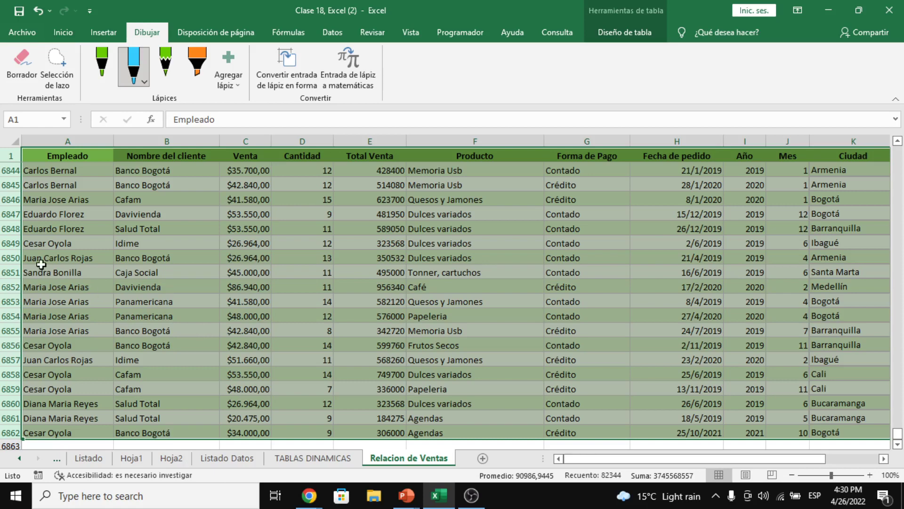
{"action": "right_click", "coordinate": [12, 155]}
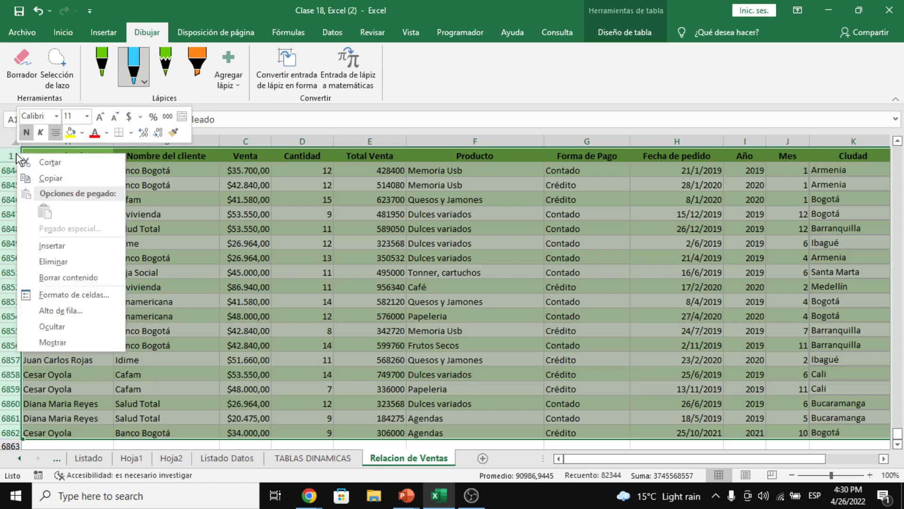
{"action": "left_click", "coordinate": [480, 7]}
{"action": "left_click", "coordinate": [419, 32]}
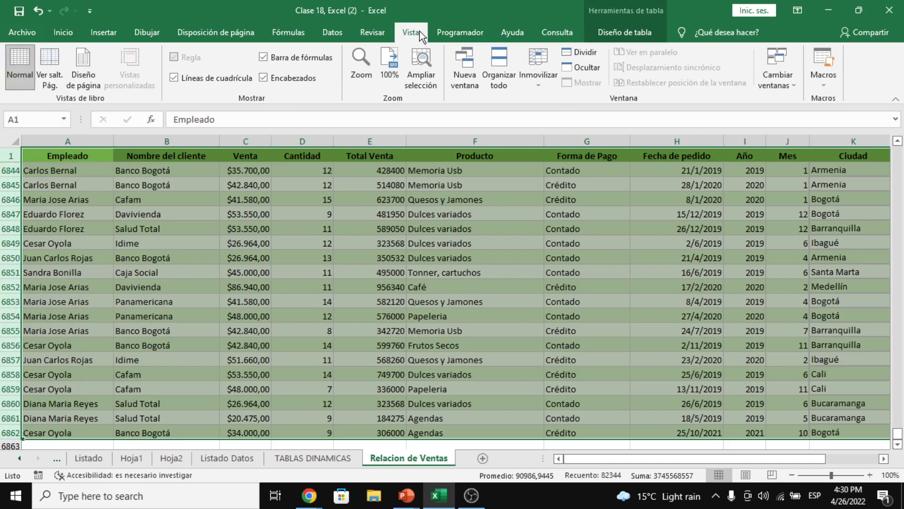
{"action": "left_click", "coordinate": [490, 37]}
{"action": "left_click", "coordinate": [510, 38]}
{"action": "left_click", "coordinate": [545, 39]}
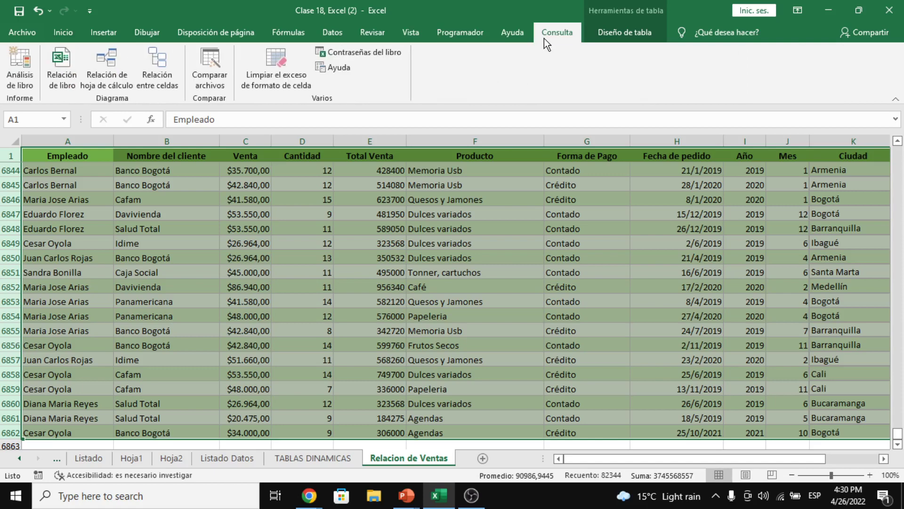
{"action": "left_click", "coordinate": [389, 39]}
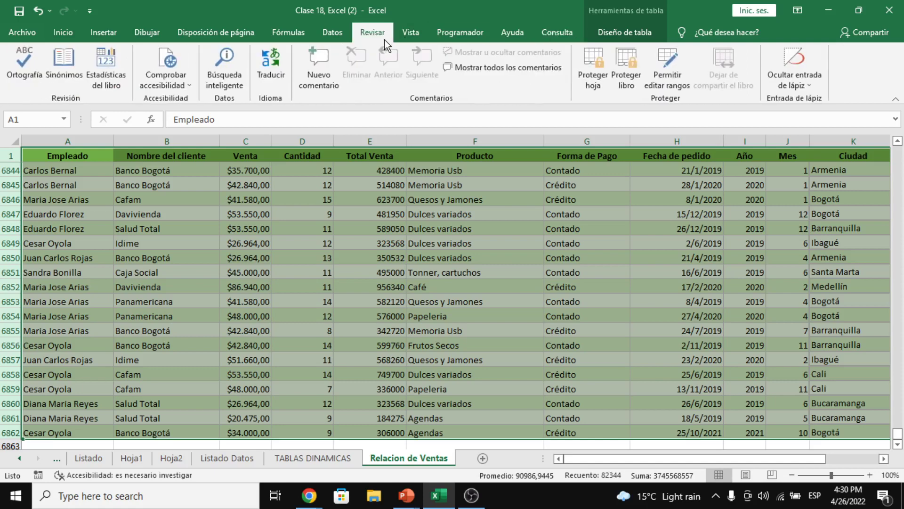
{"action": "left_click", "coordinate": [332, 33]}
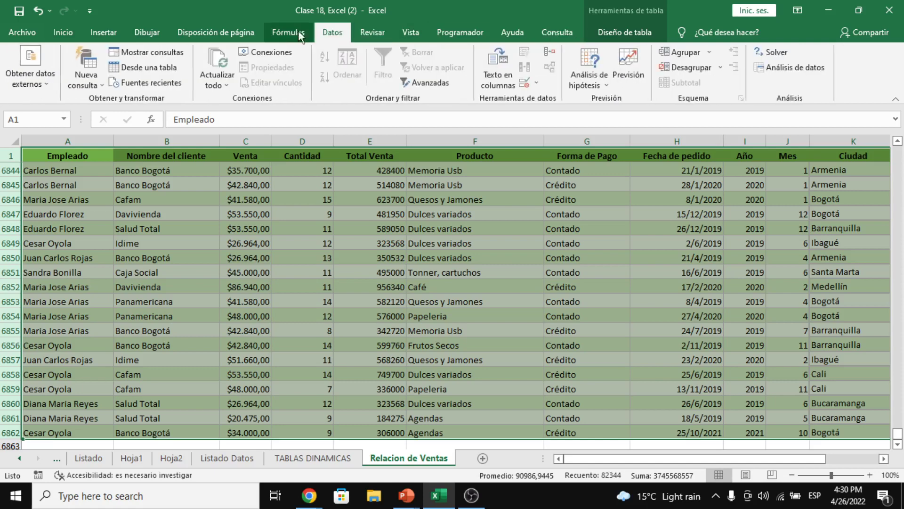
{"action": "left_click", "coordinate": [287, 31]}
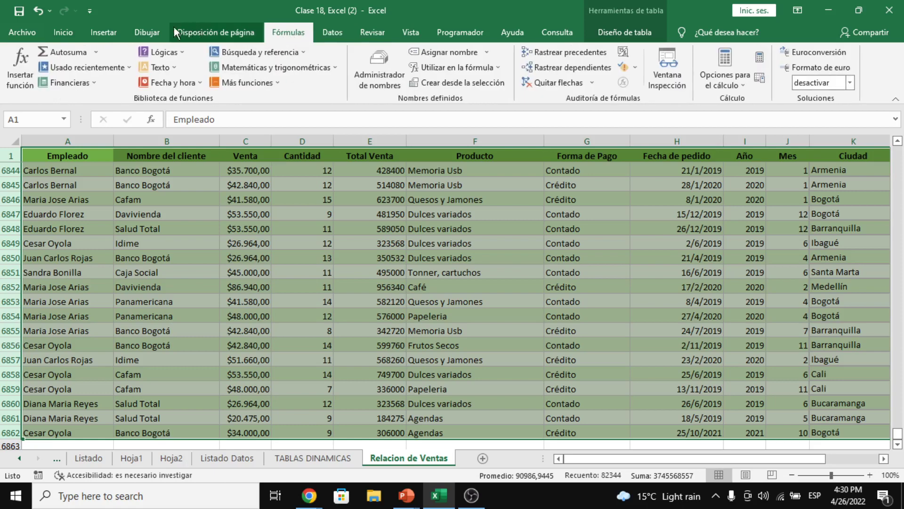
{"action": "left_click", "coordinate": [63, 32]}
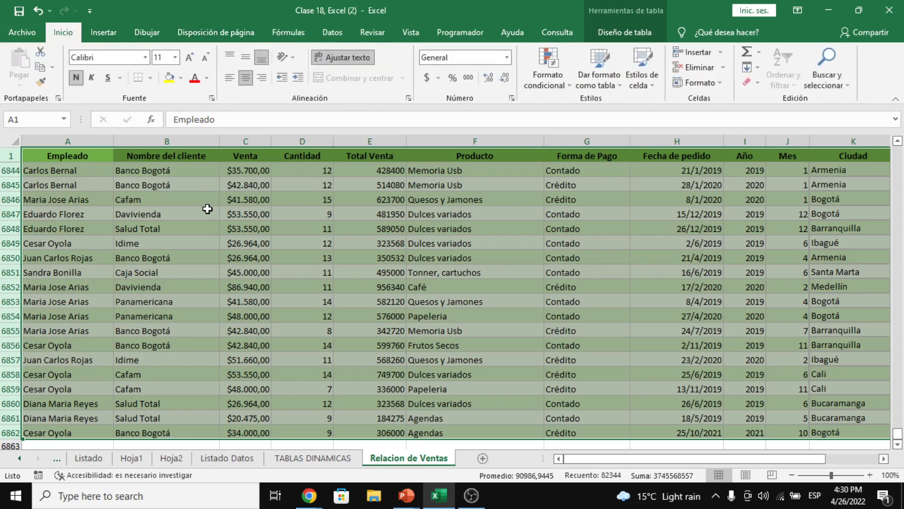
Open the Tabla dinámica dialog for the selected sales list, check its source range, and close it without creating a table
{"action": "scroll", "coordinate": [208, 209], "scroll_direction": "up", "scroll_amount": 3}
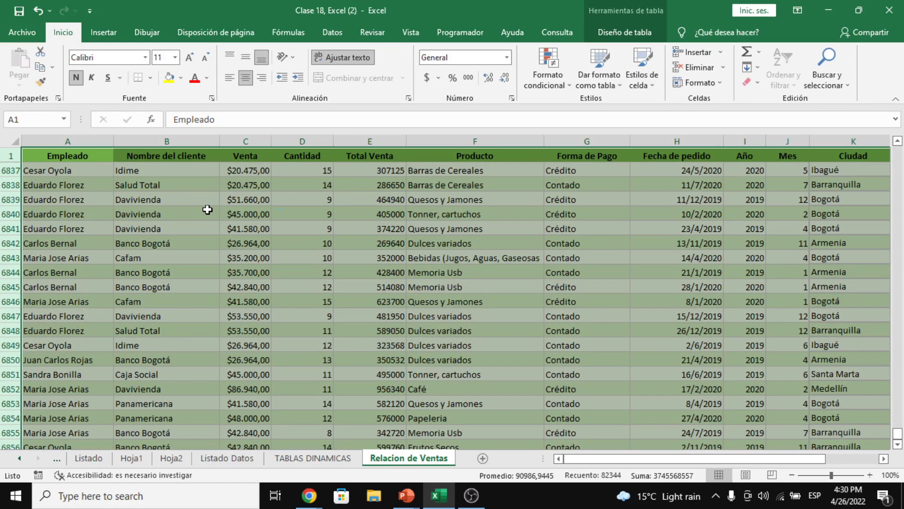
{"action": "scroll", "coordinate": [207, 208], "scroll_direction": "up", "scroll_amount": 4}
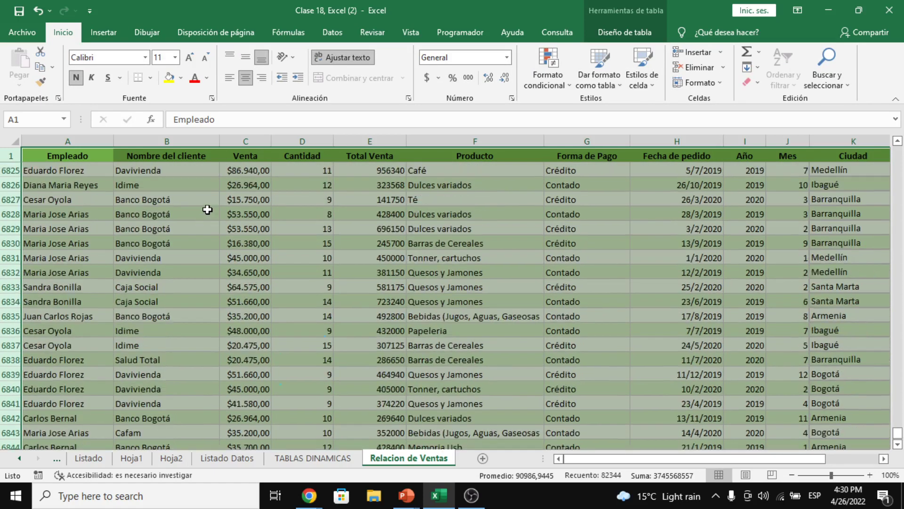
{"action": "scroll", "coordinate": [207, 208], "scroll_direction": "up", "scroll_amount": 20}
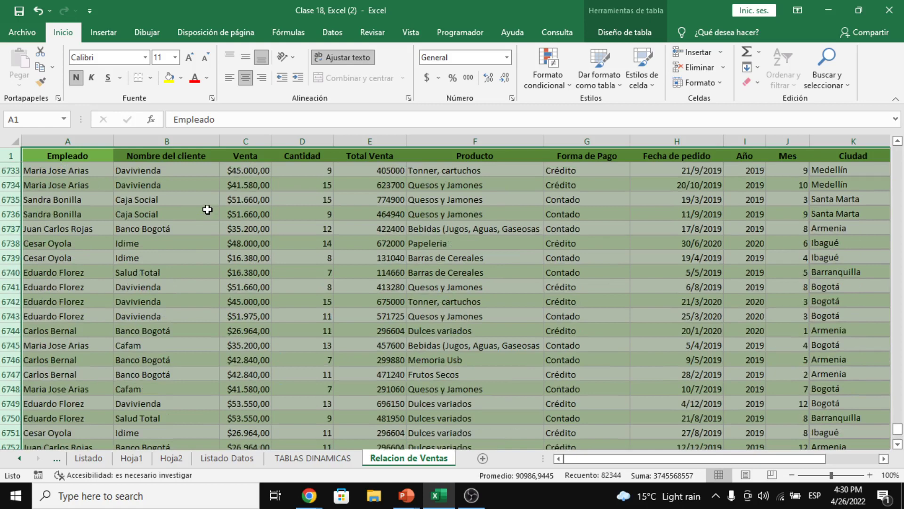
{"action": "scroll", "coordinate": [207, 208], "scroll_direction": "up", "scroll_amount": 9}
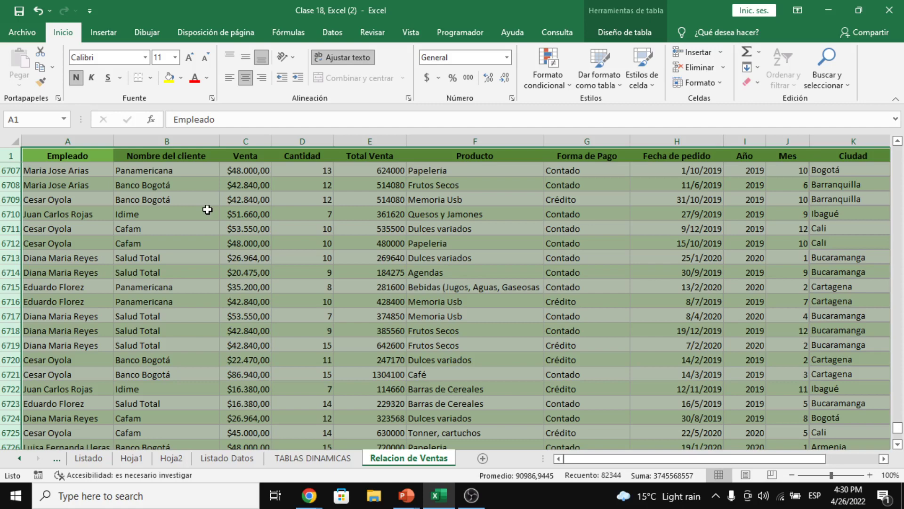
{"action": "key", "text": "ctrl+Home"}
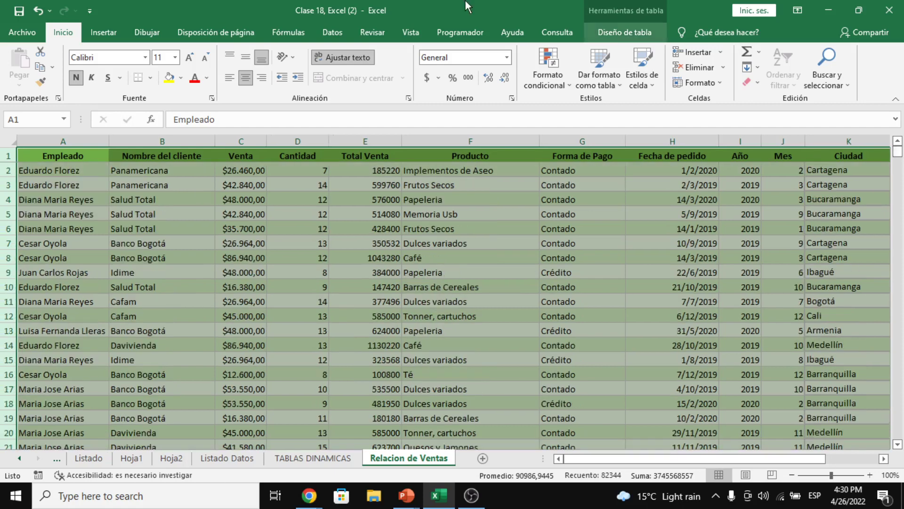
{"action": "left_click", "coordinate": [103, 32]}
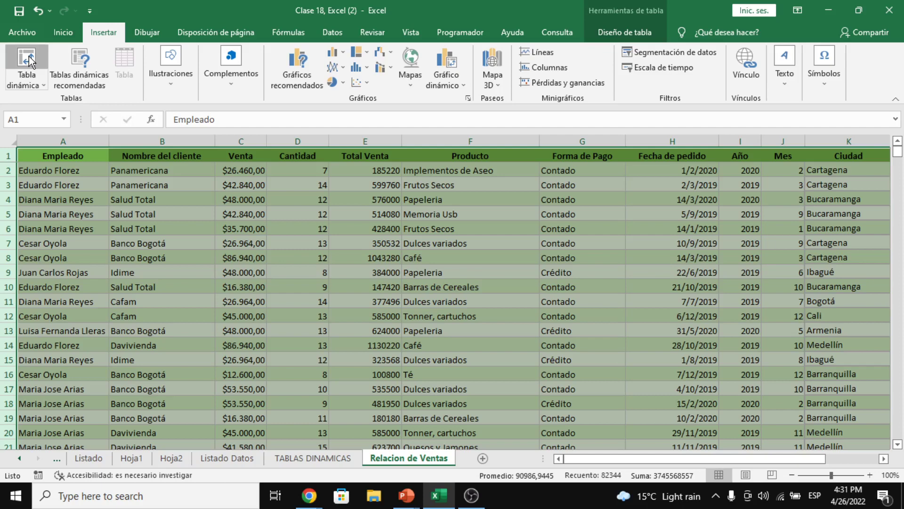
{"action": "key", "text": "Return"}
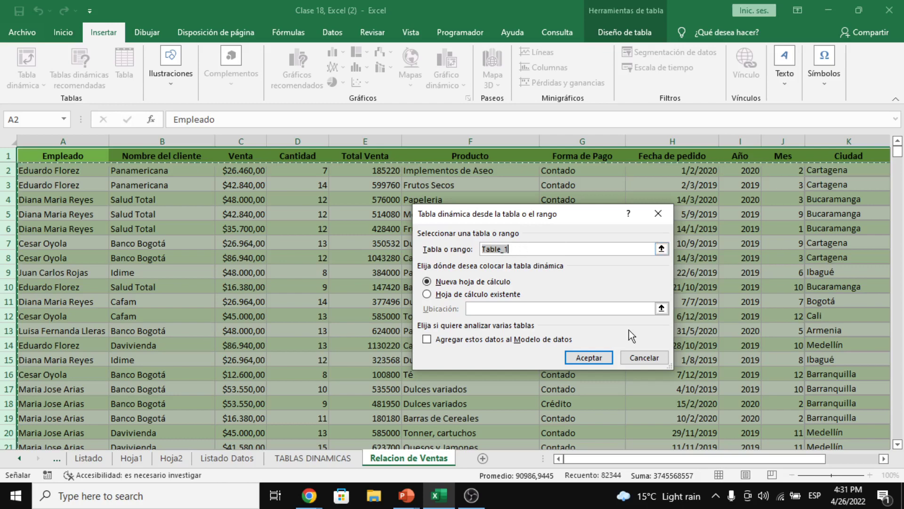
{"action": "key", "text": "Escape"}
Check the sales table's name in its table design properties, leaving the name as it is
{"action": "left_click", "coordinate": [568, 274]}
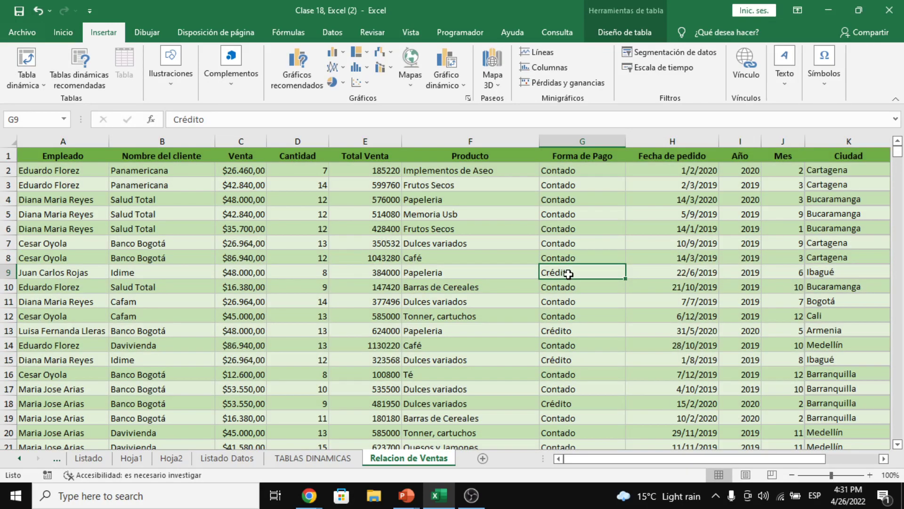
{"action": "left_click", "coordinate": [611, 39]}
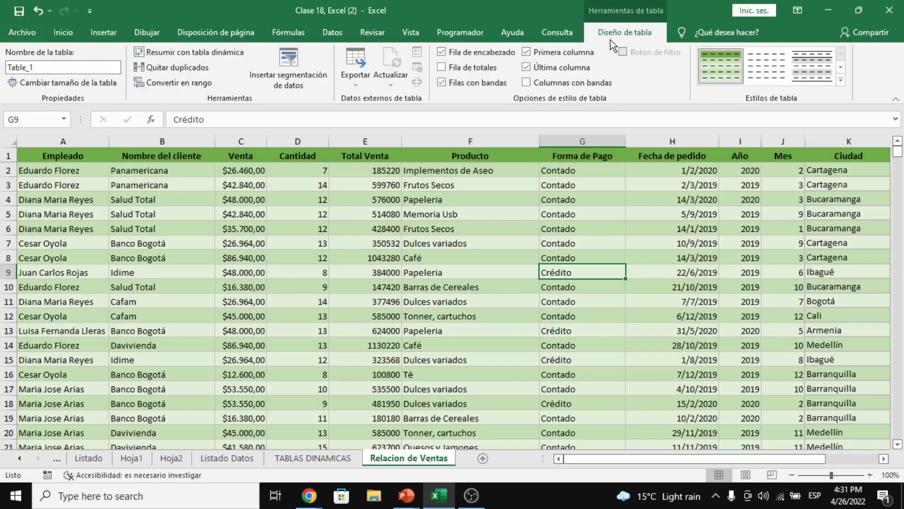
{"action": "left_click", "coordinate": [38, 69]}
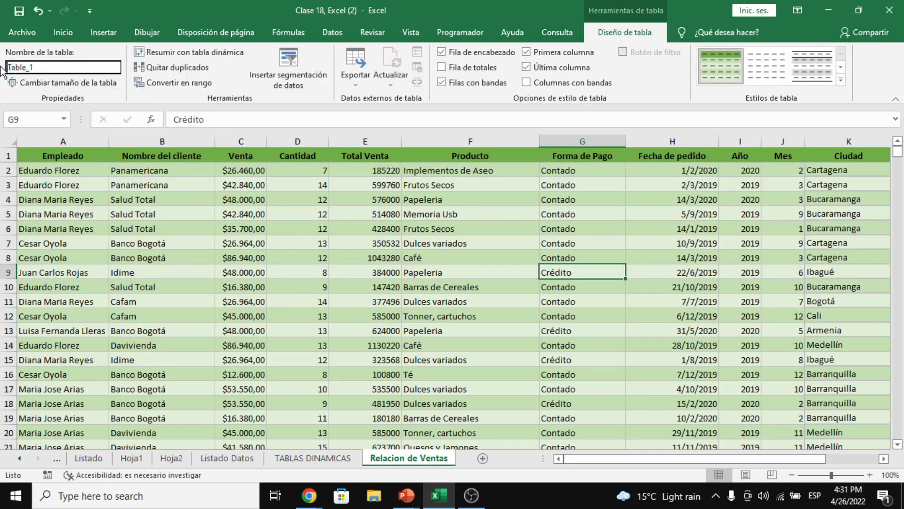
{"action": "left_click_drag", "start_coordinate": [65, 67], "coordinate": [22, 66]}
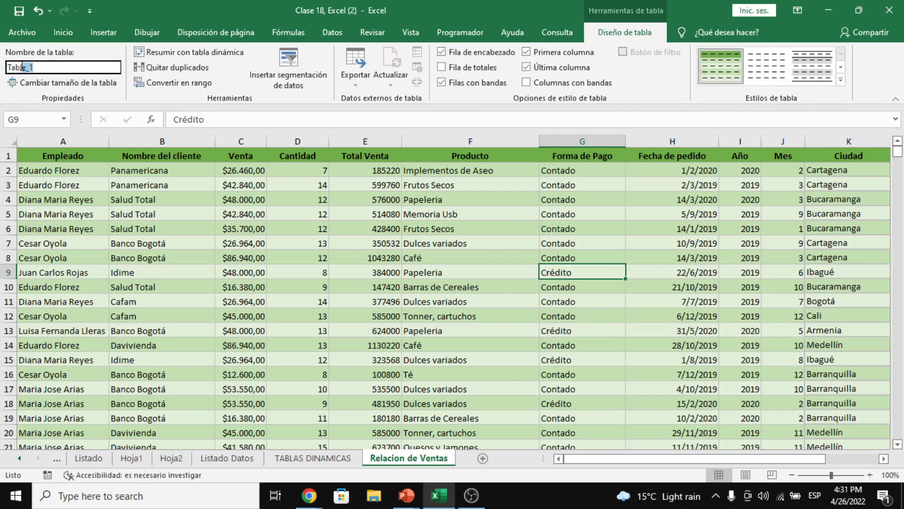
{"action": "left_click", "coordinate": [229, 200]}
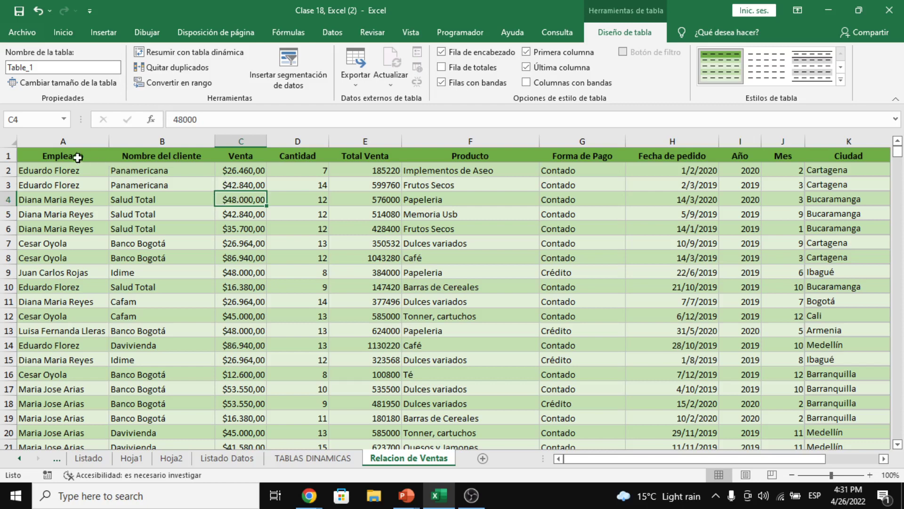
Select the whole sales table from a cell in the Empleado column, extending the selection to include the headers
{"action": "left_click", "coordinate": [81, 179]}
{"action": "key", "text": "ctrl+a"}
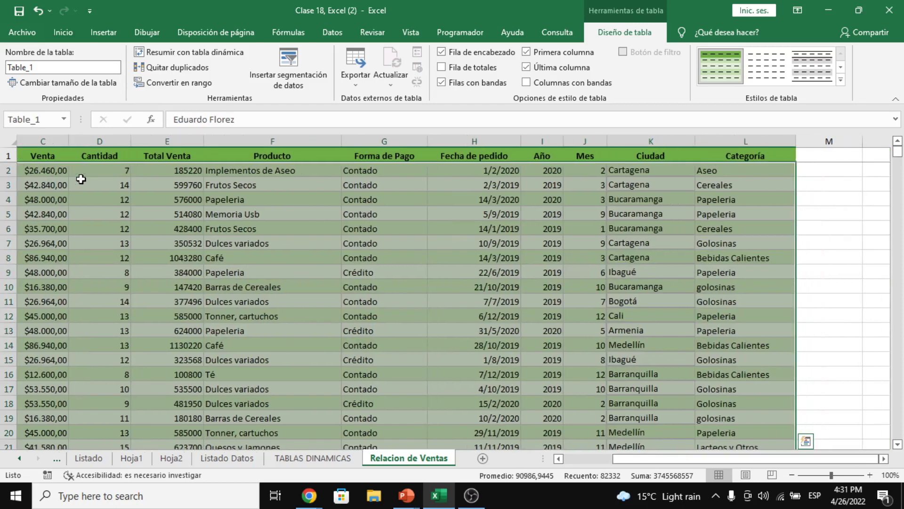
{"action": "key", "text": "ctrl+a"}
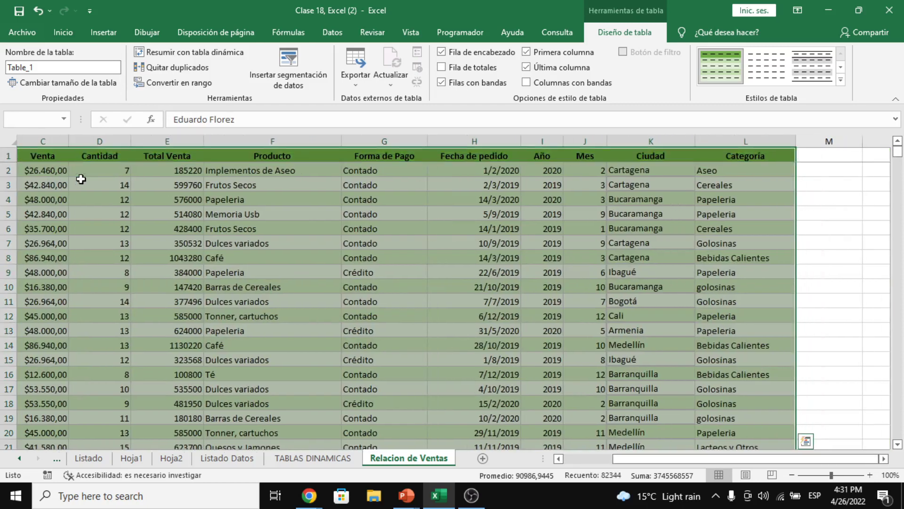
{"action": "left_click_drag", "start_coordinate": [751, 462], "coordinate": [584, 456]}
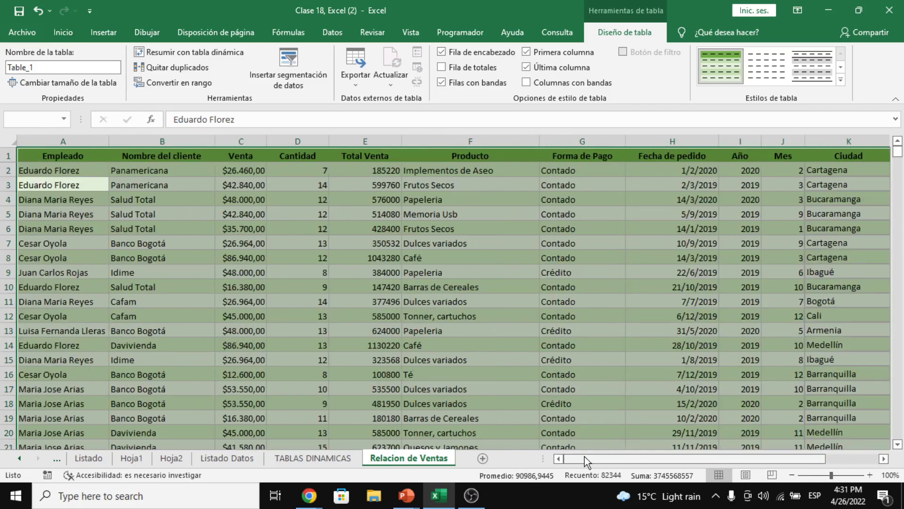
Create a pivot table from Table_1 on a new worksheet and place the Nombre del cliente field in its Filas area
{"action": "left_click", "coordinate": [110, 35]}
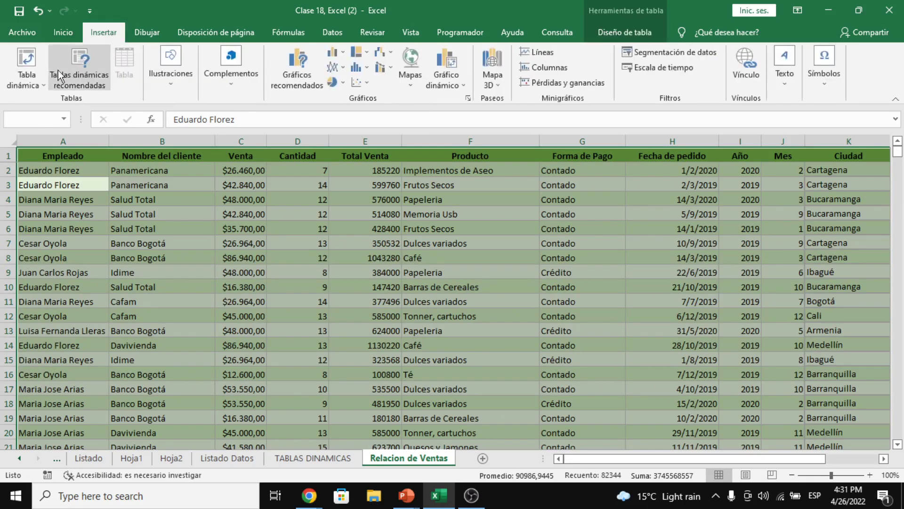
{"action": "left_click", "coordinate": [29, 58]}
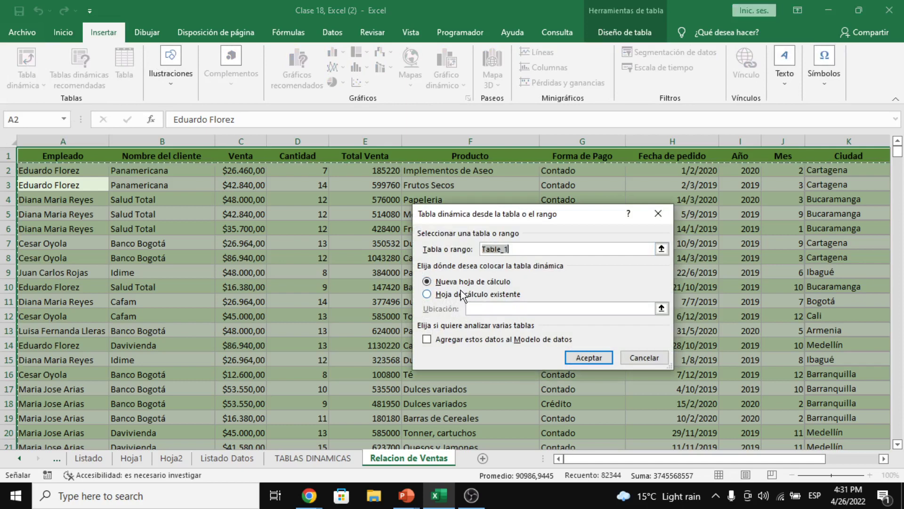
{"action": "left_click", "coordinate": [584, 364]}
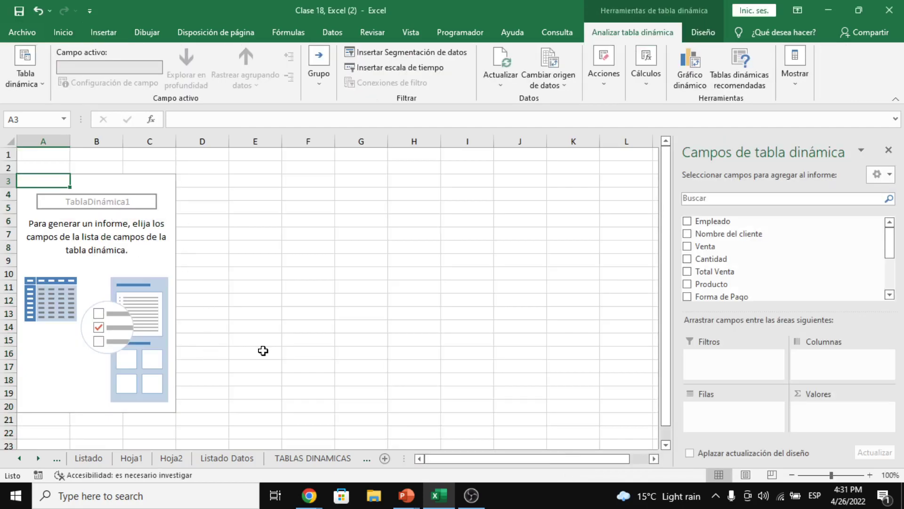
{"action": "mouse_move", "coordinate": [894, 249]}
{"action": "left_mouse_down"}
{"action": "mouse_move", "coordinate": [893, 282]}
{"action": "mouse_move", "coordinate": [893, 239]}
{"action": "left_mouse_up"}
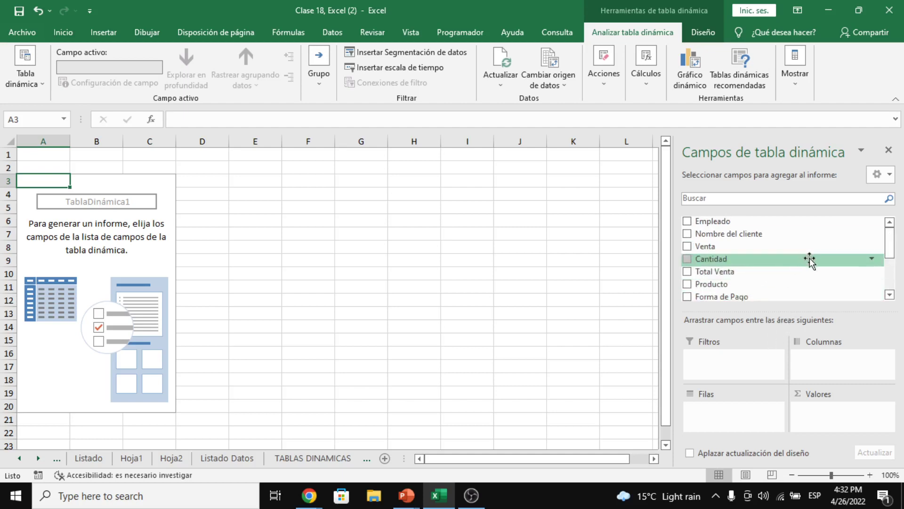
{"action": "left_click_drag", "start_coordinate": [779, 235], "coordinate": [733, 407]}
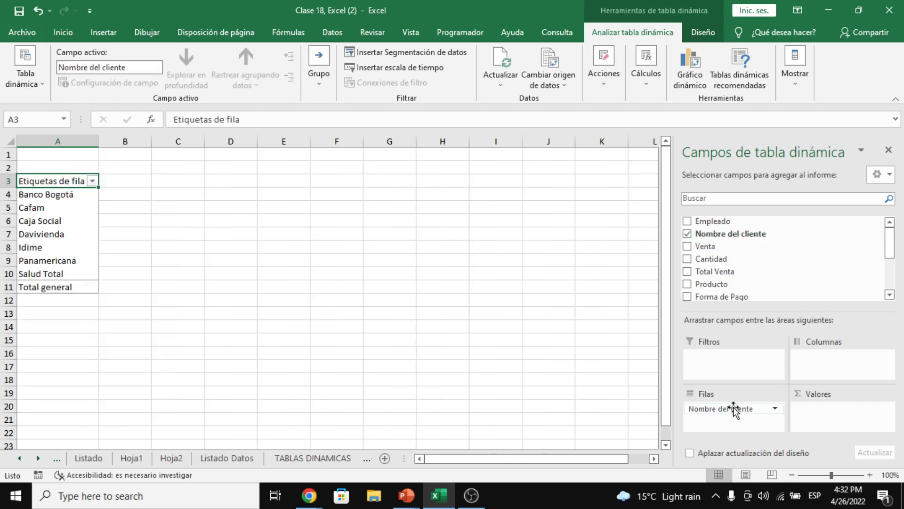
Move the pivot table's sheet, Hoja3, so that it comes after the Relacion de Ventas sheet
{"action": "left_click", "coordinate": [221, 457]}
{"action": "left_click", "coordinate": [313, 458]}
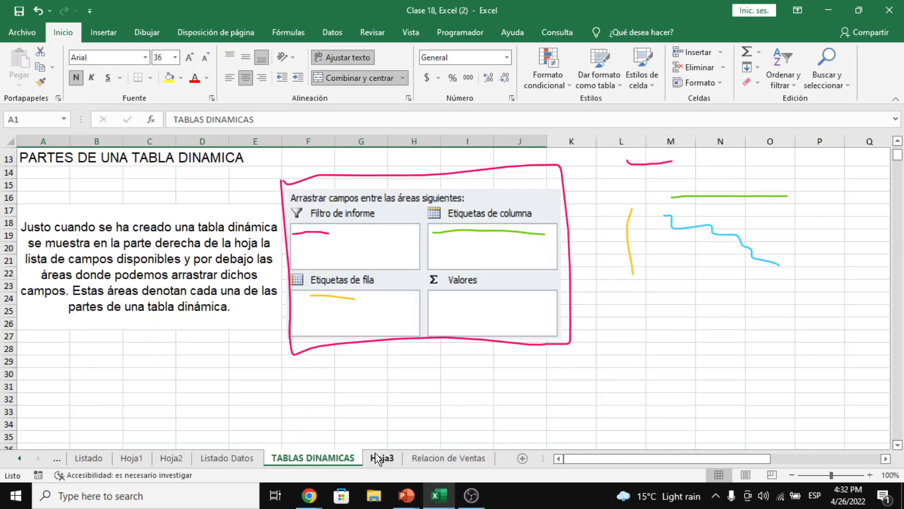
{"action": "left_click", "coordinate": [380, 458]}
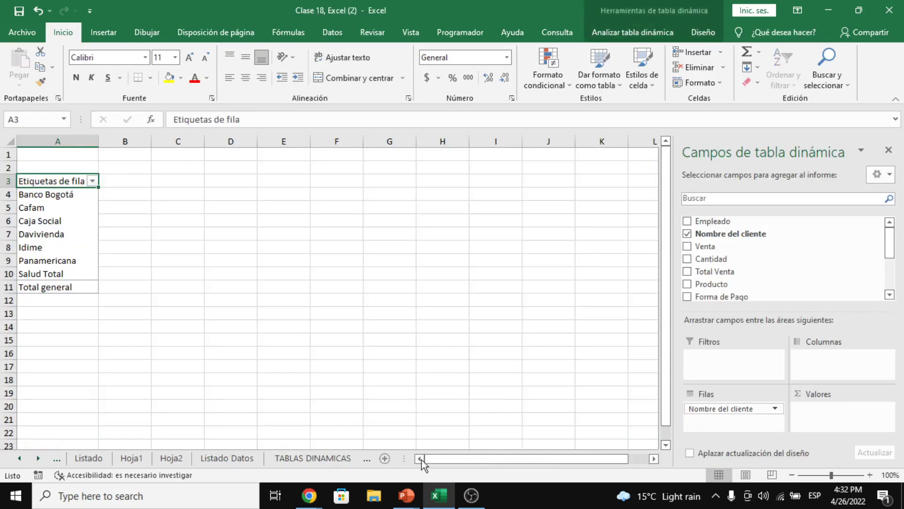
{"action": "left_click", "coordinate": [356, 459]}
{"action": "left_click", "coordinate": [376, 459]}
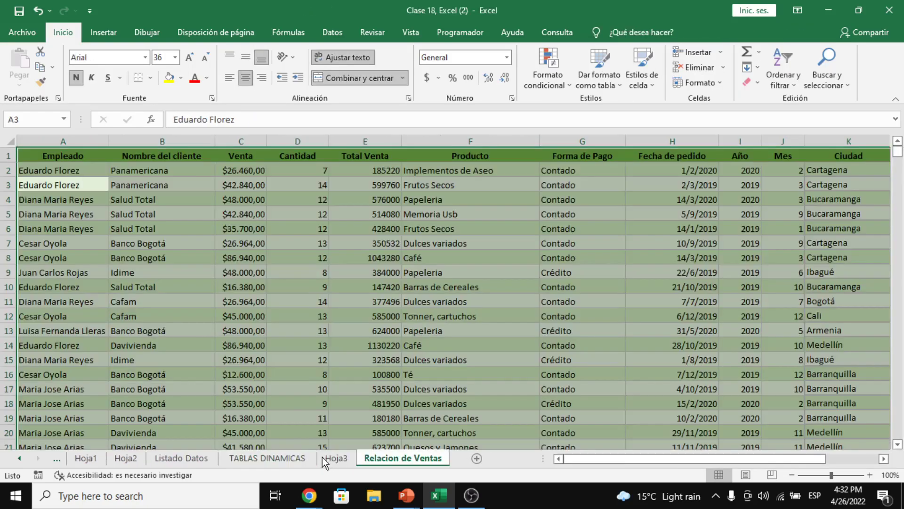
{"action": "left_click", "coordinate": [140, 179]}
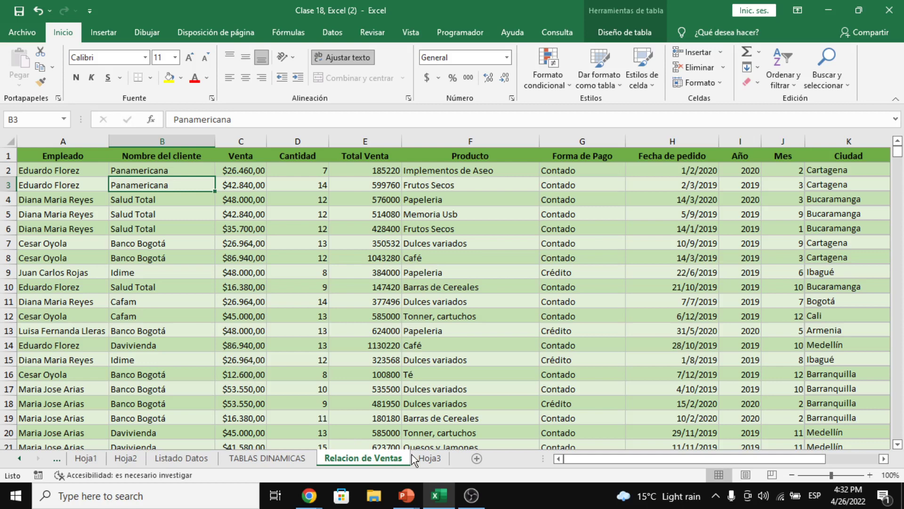
Compare the pivot table's client rows on Hoja3 with the Nombre del cliente column in Relacion de Ventas
{"action": "left_click", "coordinate": [424, 458]}
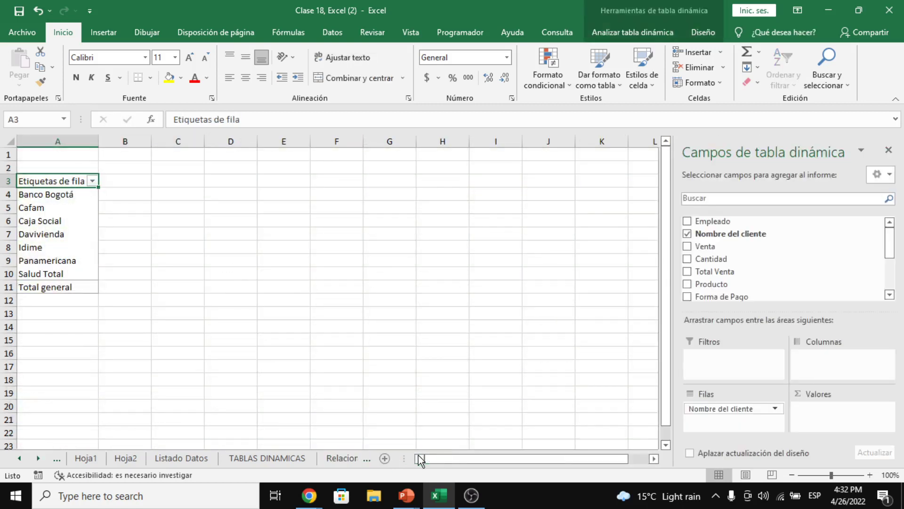
{"action": "left_click", "coordinate": [338, 456]}
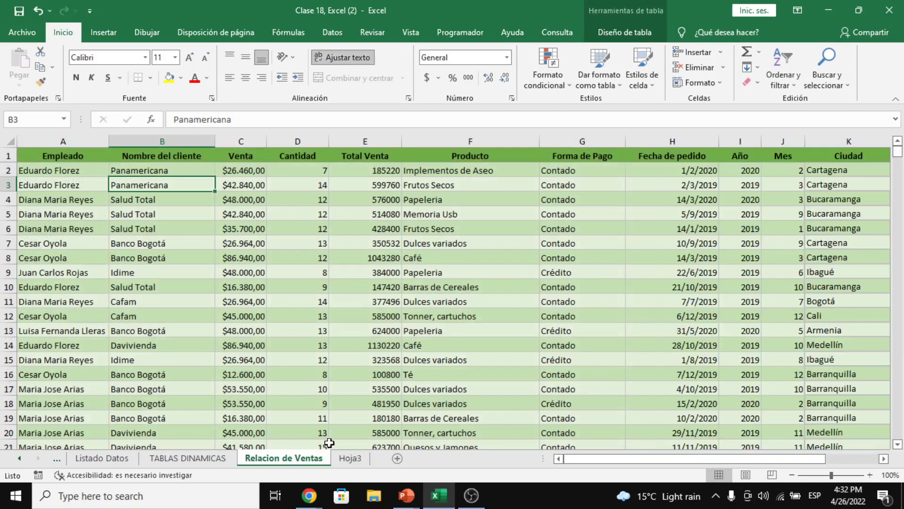
{"action": "left_click", "coordinate": [340, 457]}
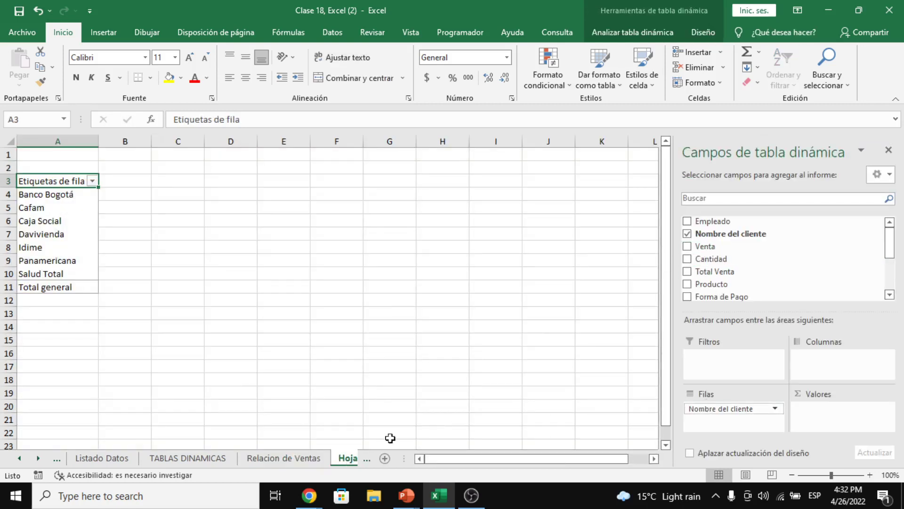
{"action": "left_click", "coordinate": [310, 456]}
{"action": "left_click", "coordinate": [164, 159]}
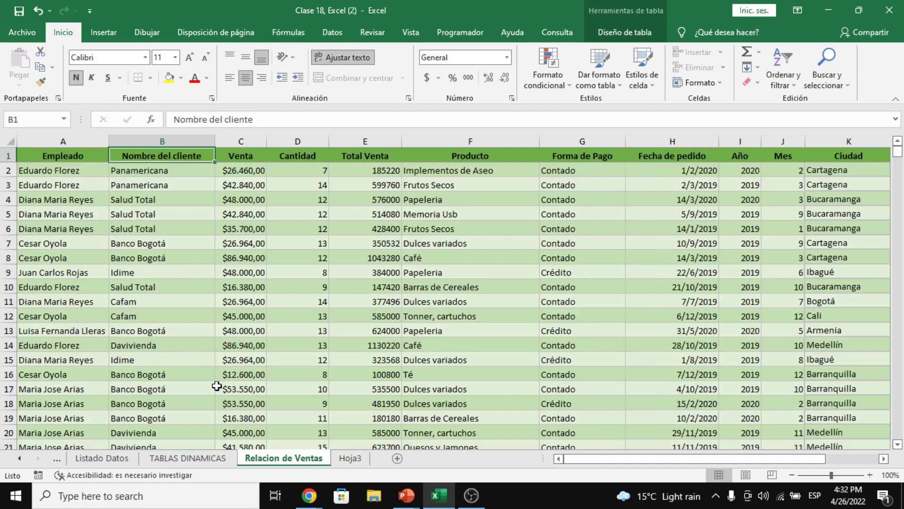
Place the Producto field in the Columnas area of the Hoja3 pivot table and look across its product columns
{"action": "left_click", "coordinate": [349, 457]}
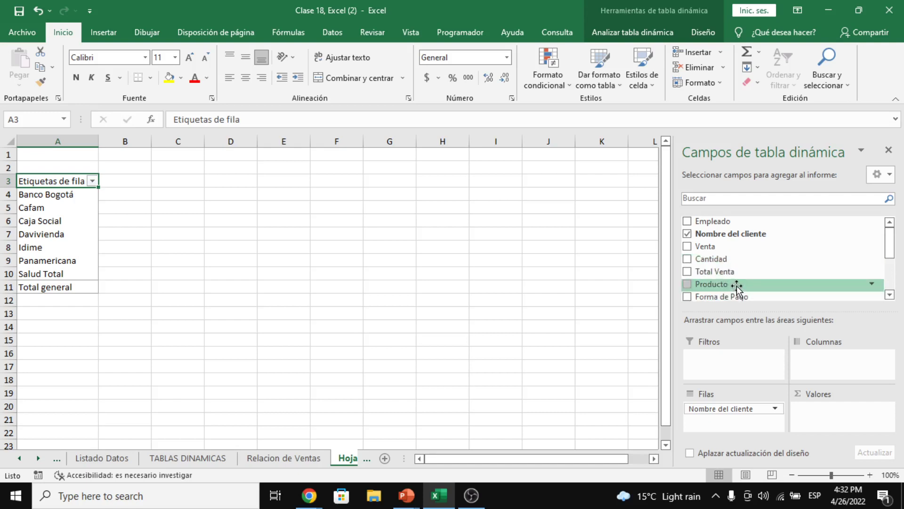
{"action": "left_click_drag", "start_coordinate": [737, 287], "coordinate": [832, 359]}
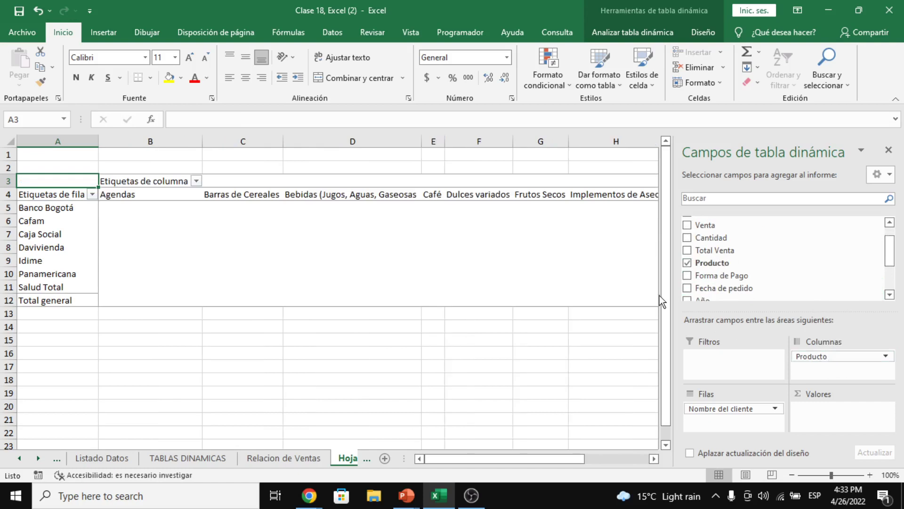
{"action": "left_click_drag", "start_coordinate": [507, 454], "coordinate": [592, 459]}
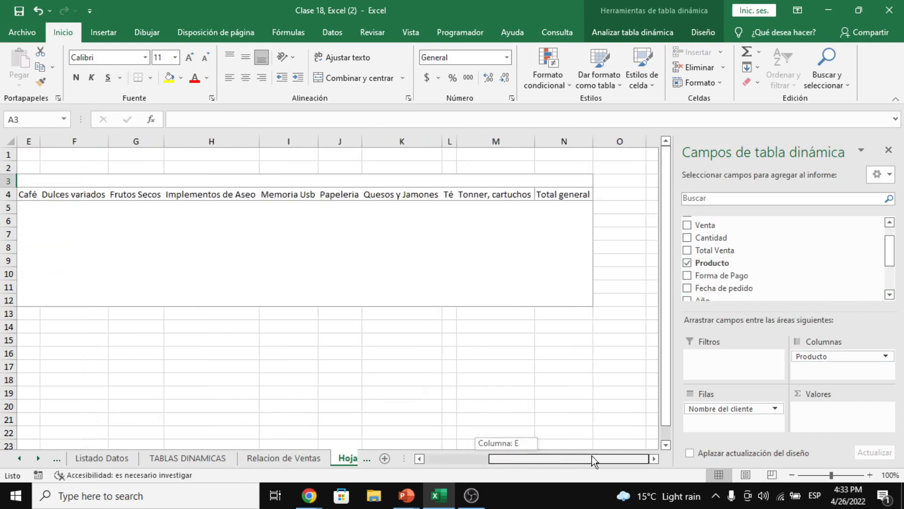
{"action": "left_click_drag", "start_coordinate": [527, 445], "coordinate": [457, 448]}
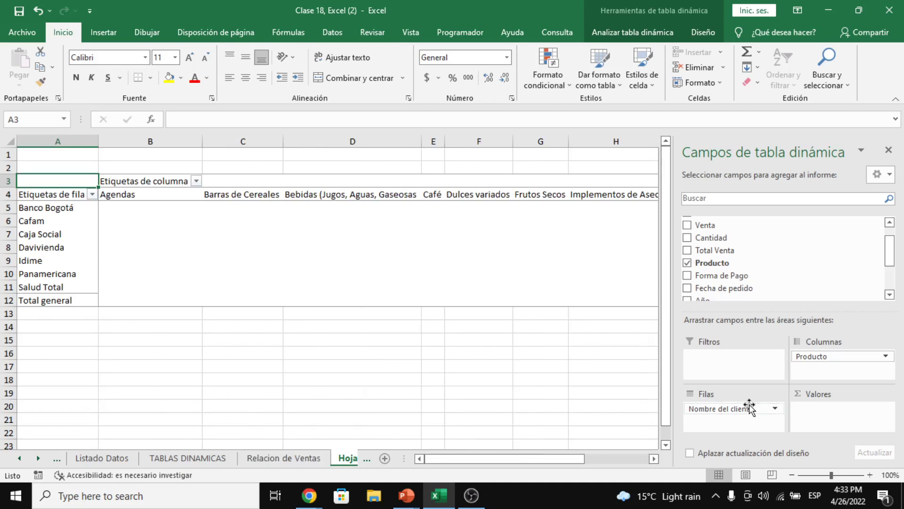
Add the Venta field to the pivot table's Valores area as Suma de Venta, and close the field list to view the full table
{"action": "left_click", "coordinate": [225, 459]}
{"action": "left_click", "coordinate": [271, 458]}
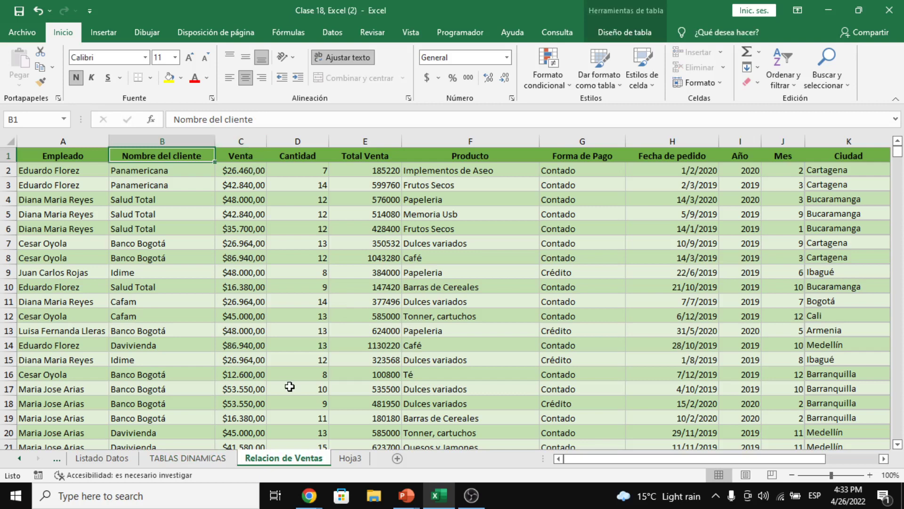
{"action": "left_click", "coordinate": [346, 458]}
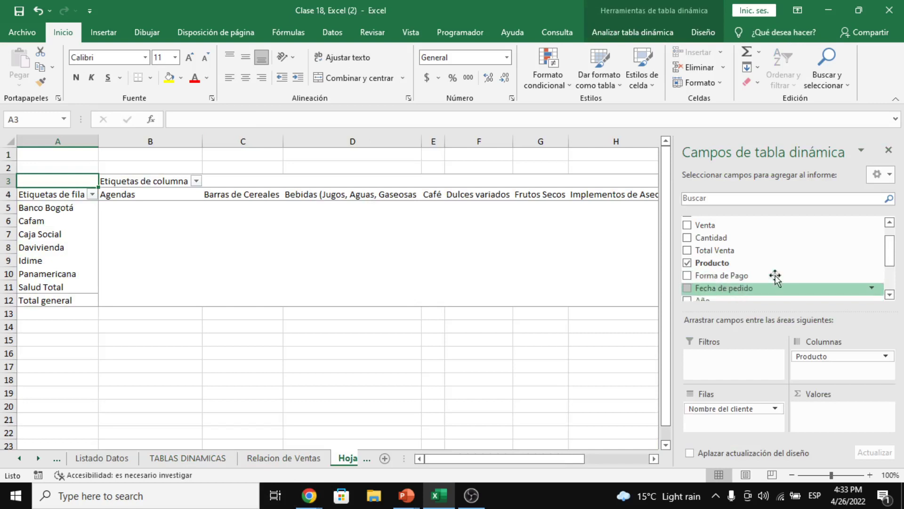
{"action": "left_click_drag", "start_coordinate": [702, 225], "coordinate": [817, 416]}
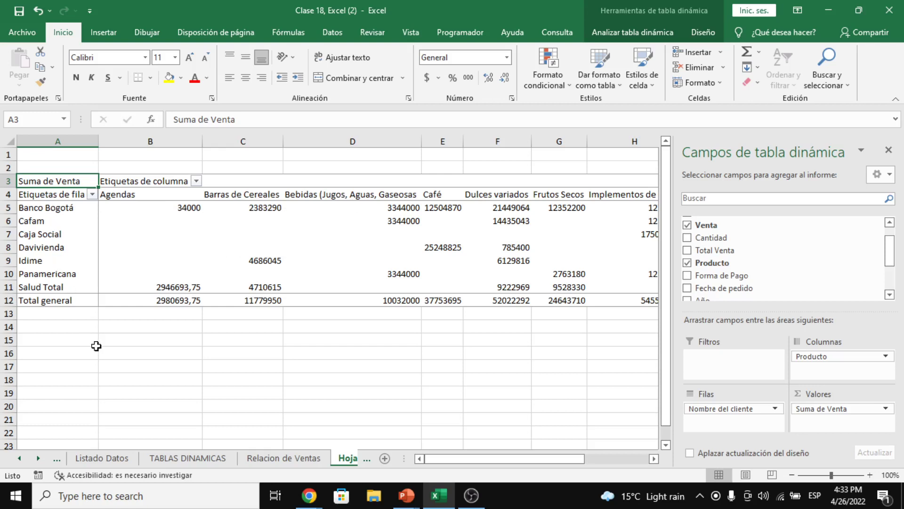
{"action": "left_click", "coordinate": [887, 151]}
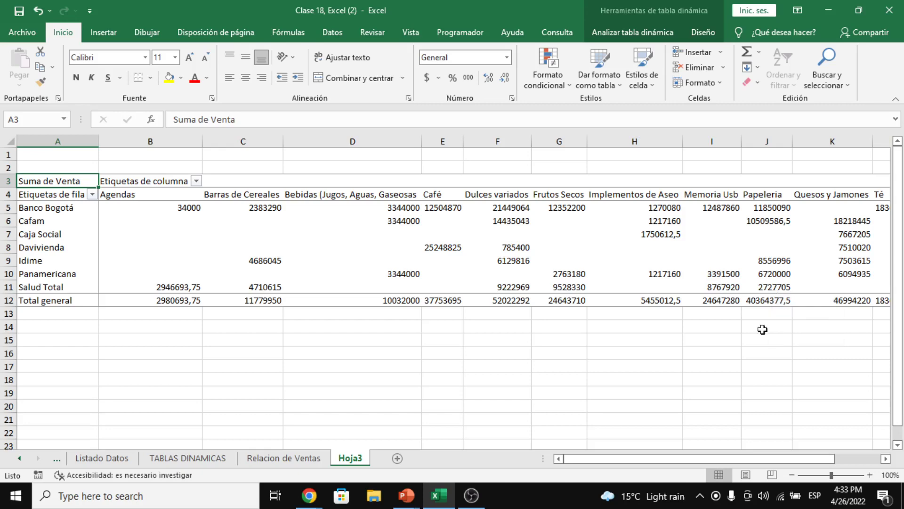
{"action": "left_click_drag", "start_coordinate": [681, 459], "coordinate": [608, 437]}
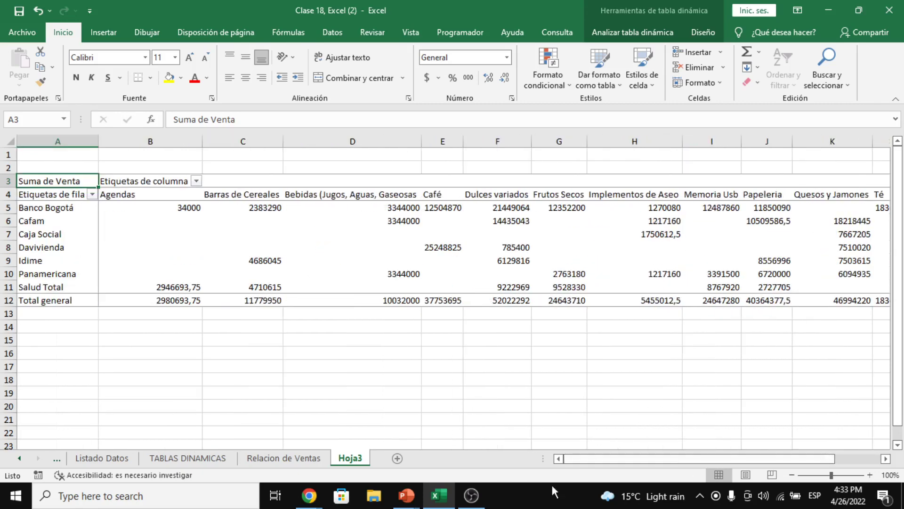